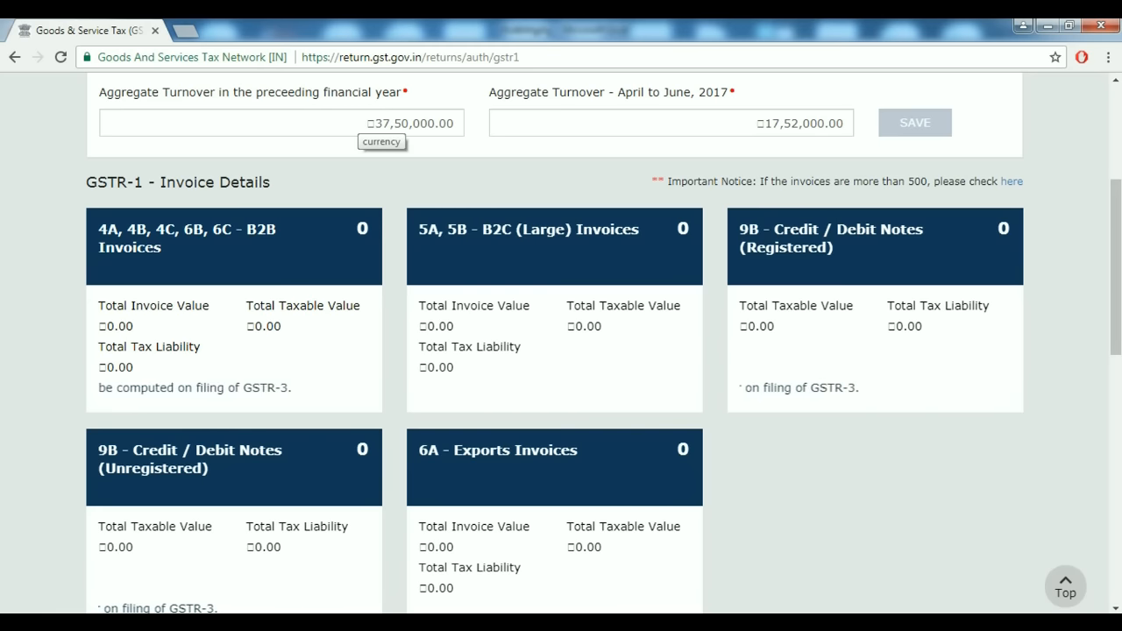
Save aggregate turnover of 37500000 for the preceding year and 17520000 for April–June 2017.
{"action": "left_click", "coordinate": [359, 123]}
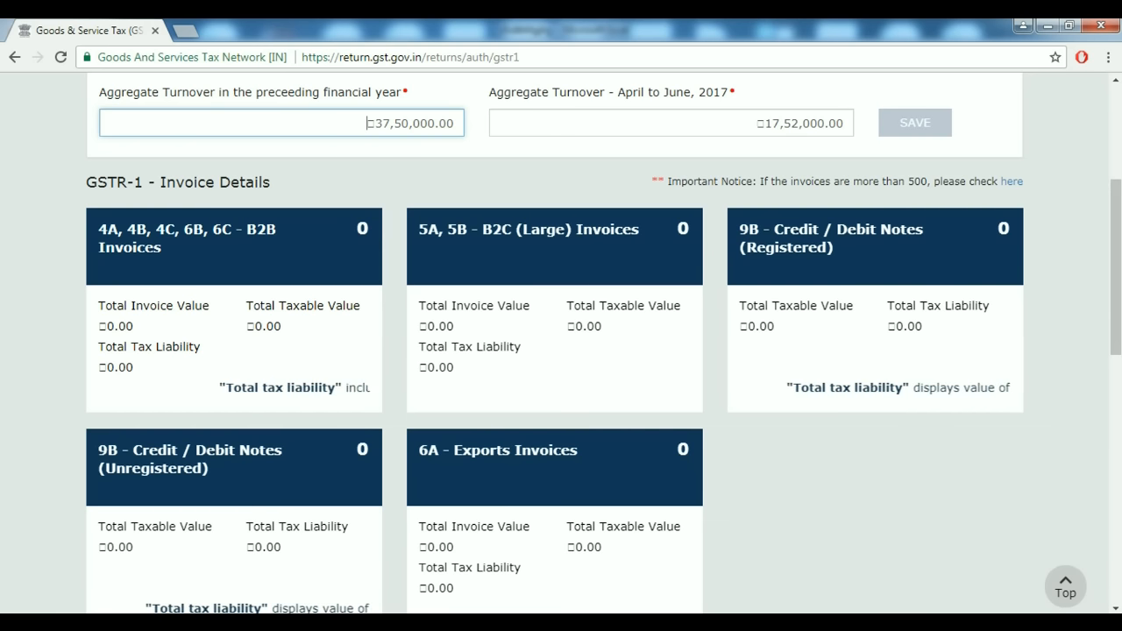
{"action": "key", "text": "shift+Left"}
{"action": "key", "text": "shift+Left"}
{"action": "key", "text": "shift+Left"}
{"action": "key", "text": "shift+Left"}
{"action": "key", "text": "shift+Left"}
{"action": "key", "text": "shift+Left"}
{"action": "key", "text": "shift+Left"}
{"action": "key", "text": "shift+Left"}
{"action": "key", "text": "shift+Left"}
{"action": "key", "text": "shift+Left"}
{"action": "key", "text": "shift+Left"}
{"action": "key", "text": "shift+Left"}
{"action": "key", "text": "shift+Left"}
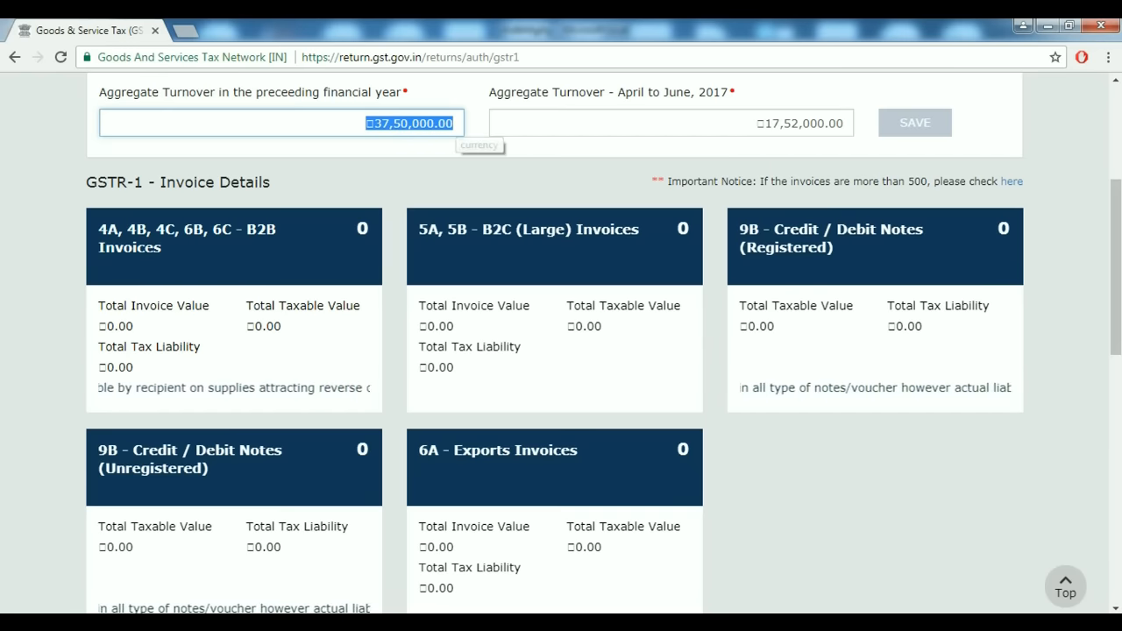
{"action": "key", "text": "Right"}
{"action": "key", "text": "shift+Left"}
{"action": "key", "text": "shift+Left"}
{"action": "key", "text": "shift+Left"}
{"action": "key", "text": "shift+Left"}
{"action": "key", "text": "shift+Left"}
{"action": "key", "text": "shift+Left"}
{"action": "key", "text": "shift+Left"}
{"action": "key", "text": "shift+Left"}
{"action": "key", "text": "shift+Left"}
{"action": "key", "text": "shift+Left"}
{"action": "key", "text": "shift+Left"}
{"action": "key", "text": "shift+Left"}
{"action": "key", "text": "shift+Left"}
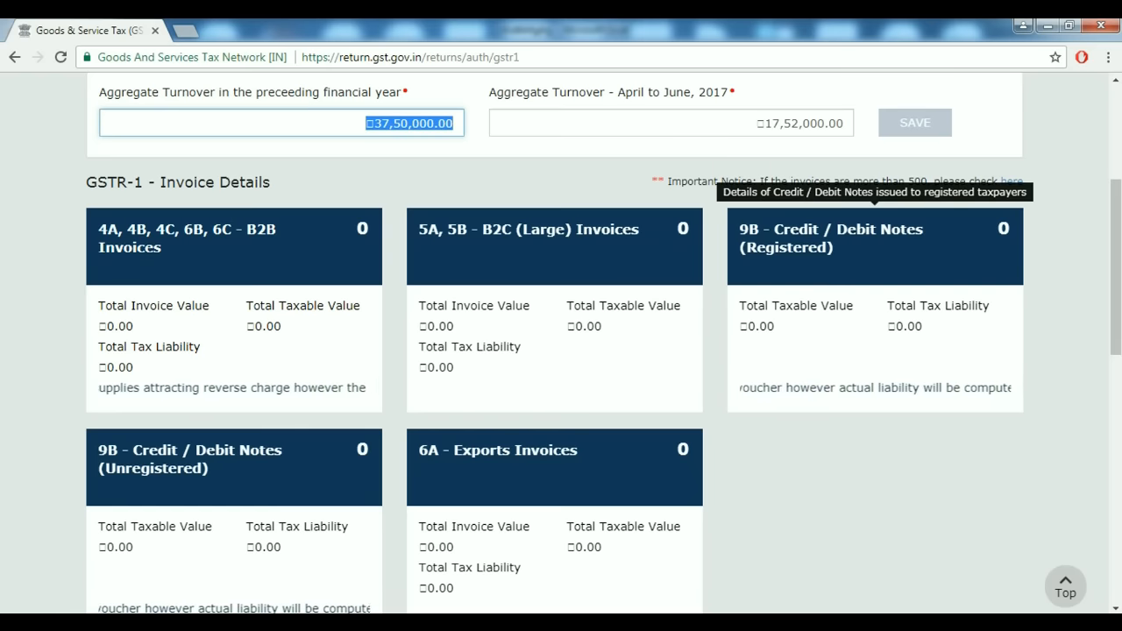
{"action": "type", "text": "37500000"}
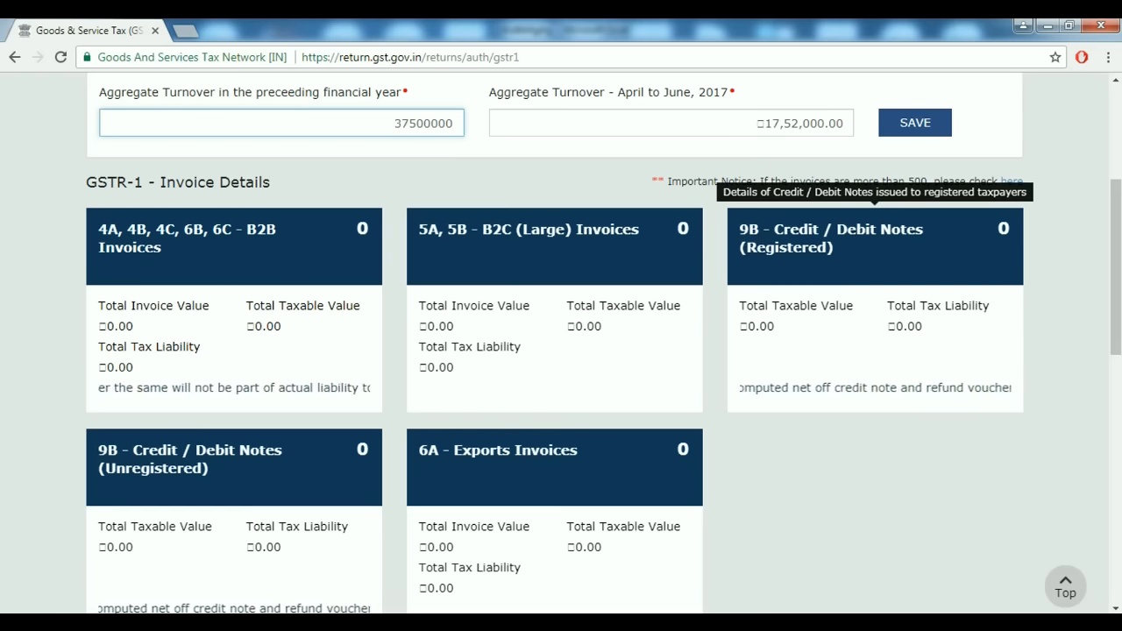
{"action": "key", "text": "Tab"}
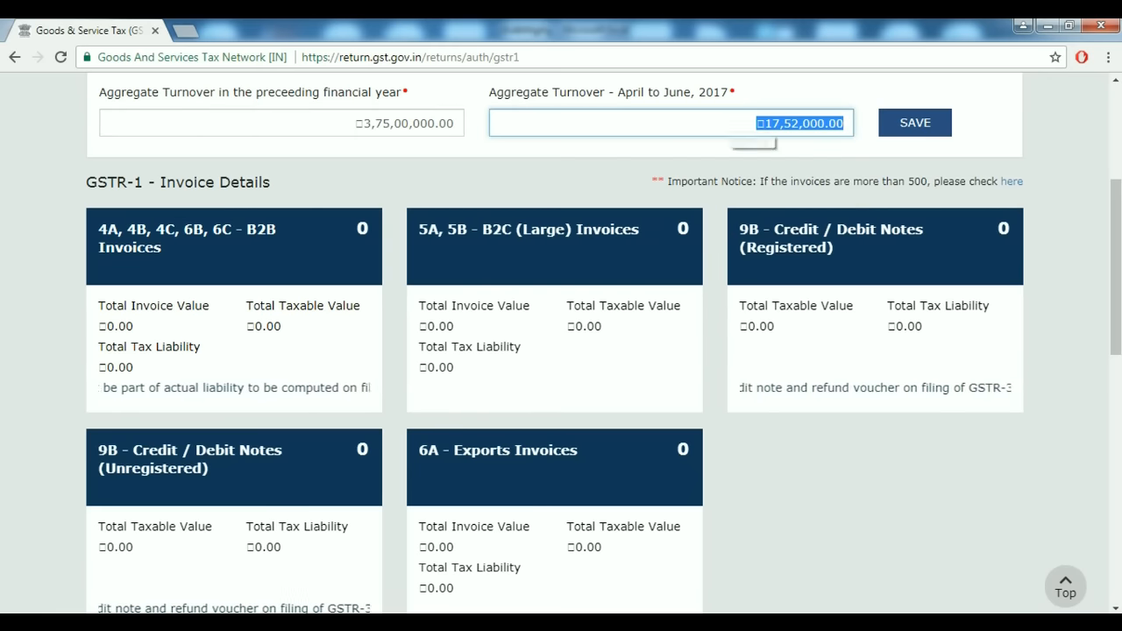
{"action": "type", "text": "1,75,"}
{"action": "type", "text": "20,000"}
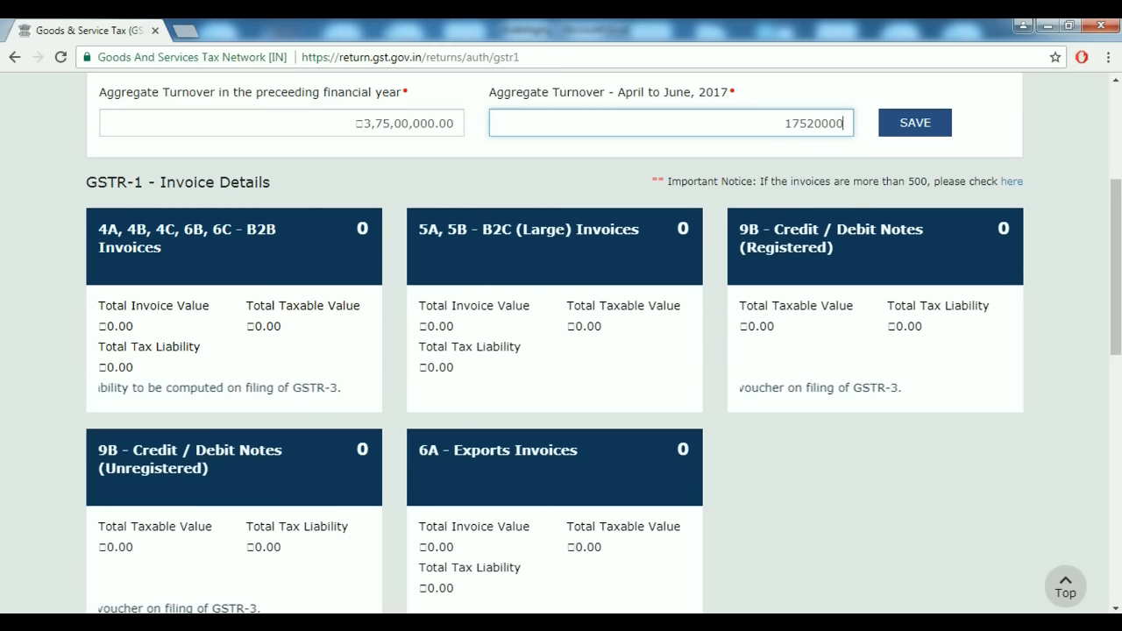
{"action": "key", "text": "Tab"}
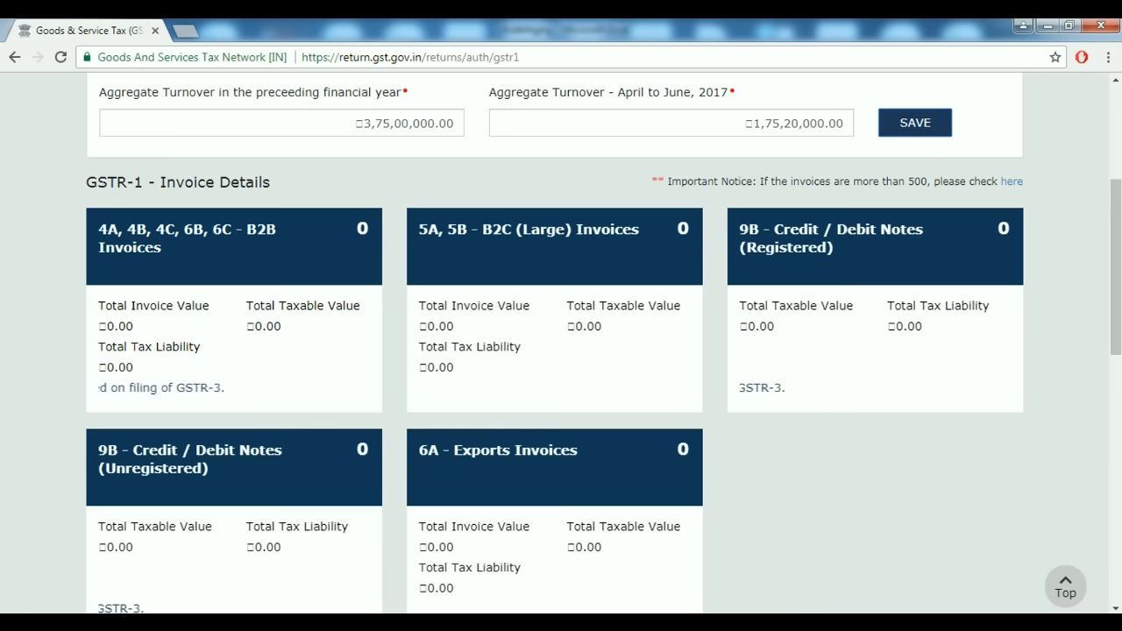
{"action": "key", "text": "Return"}
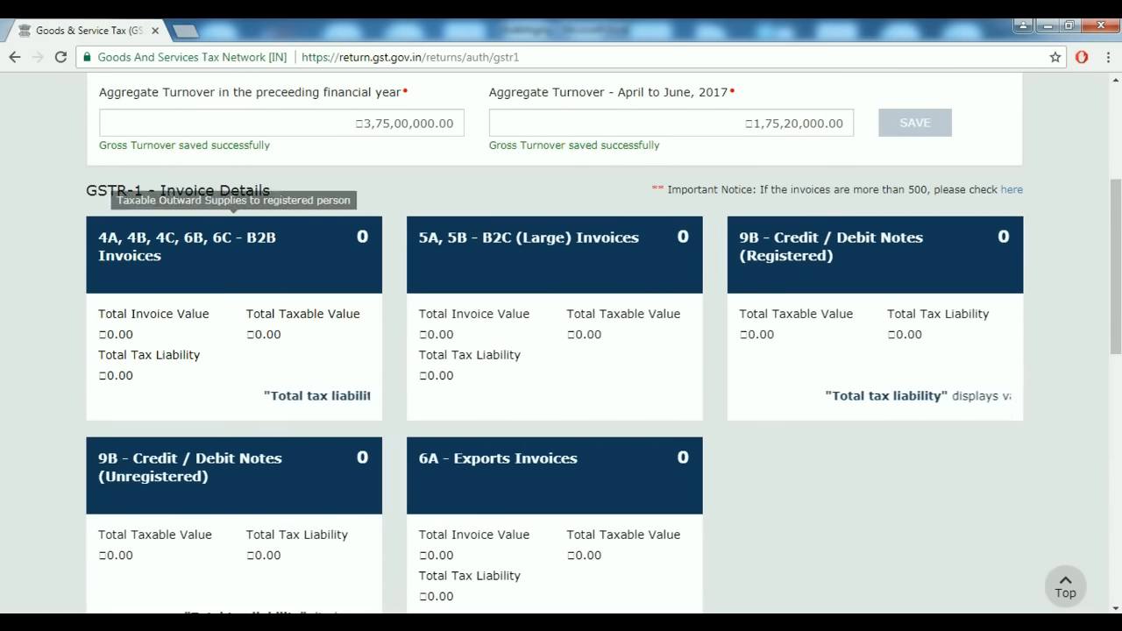
Scroll through the GSTR-1 section tiles to review the empty invoice summaries.
{"action": "scroll", "coordinate": [234, 447], "scroll_direction": "down", "scroll_amount": 8}
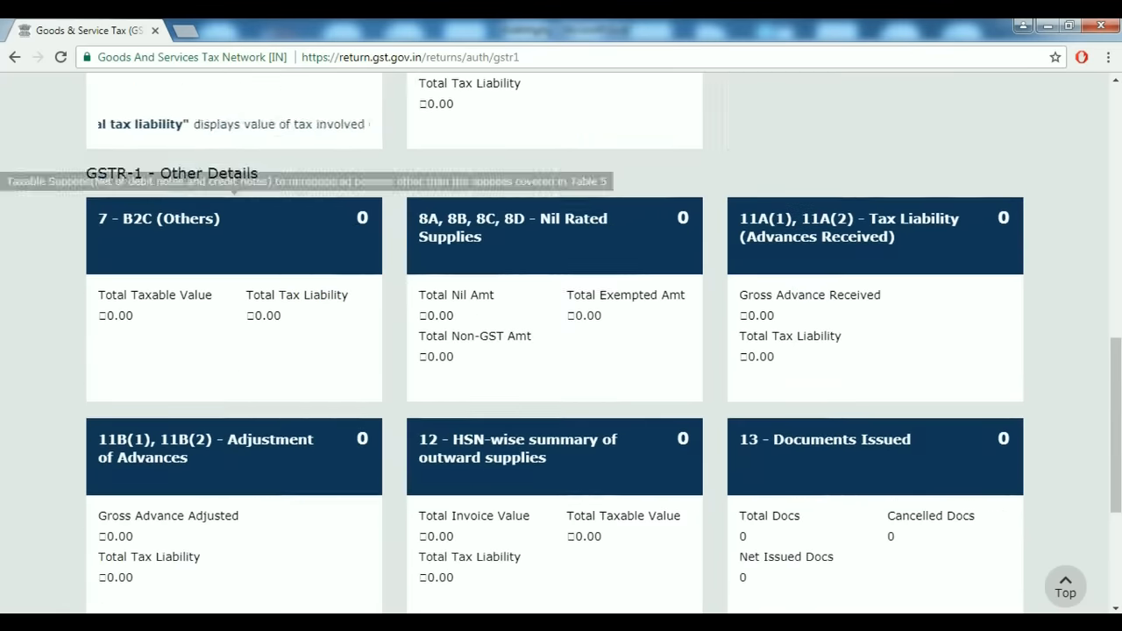
{"action": "scroll", "coordinate": [233, 447], "scroll_direction": "up", "scroll_amount": 3}
{"action": "scroll", "coordinate": [233, 447], "scroll_direction": "up", "scroll_amount": 5}
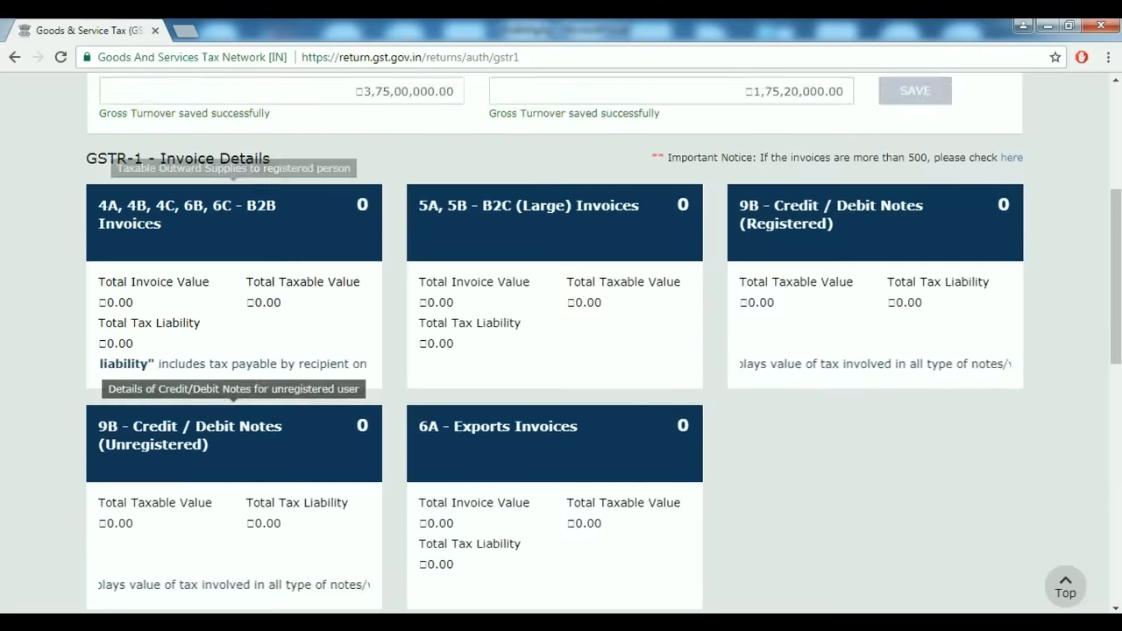
{"action": "scroll", "coordinate": [233, 447], "scroll_direction": "down", "scroll_amount": 7}
{"action": "scroll", "coordinate": [233, 263], "scroll_direction": "up", "scroll_amount": 8}
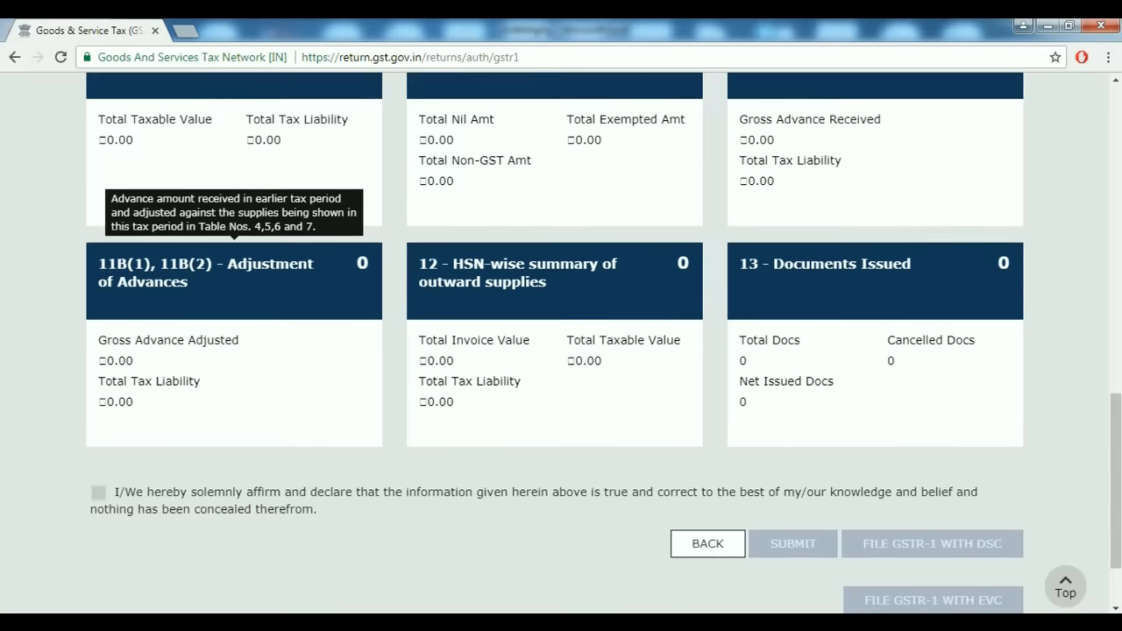
{"action": "scroll", "coordinate": [233, 263], "scroll_direction": "up", "scroll_amount": 5}
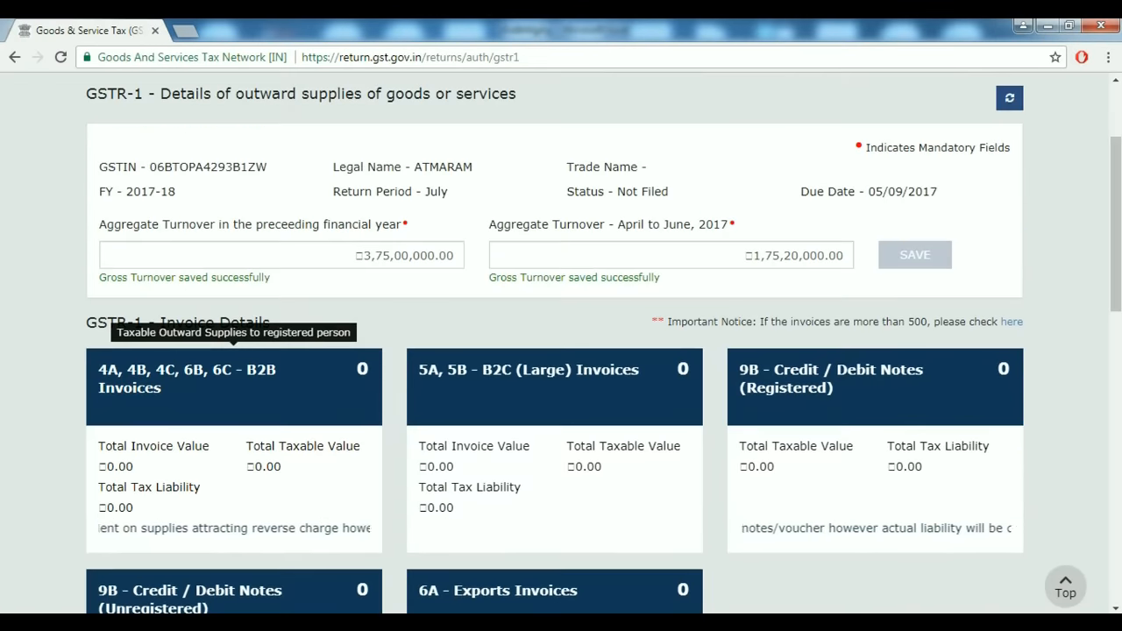
{"action": "scroll", "coordinate": [233, 263], "scroll_direction": "down", "scroll_amount": 3}
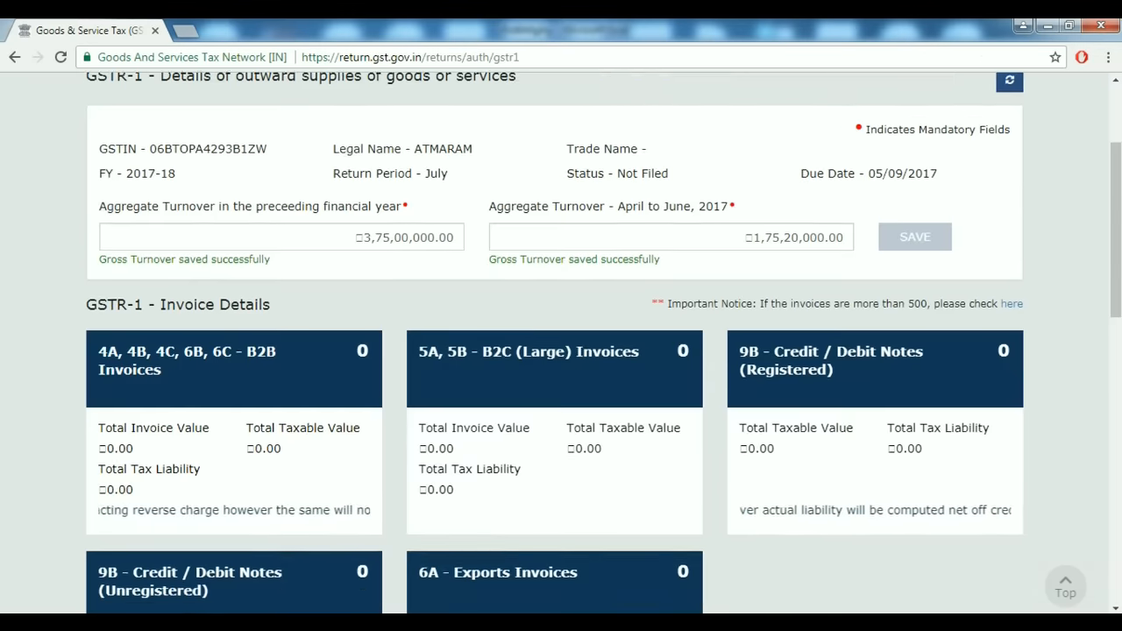
{"action": "scroll", "coordinate": [233, 263], "scroll_direction": "down", "scroll_amount": 2}
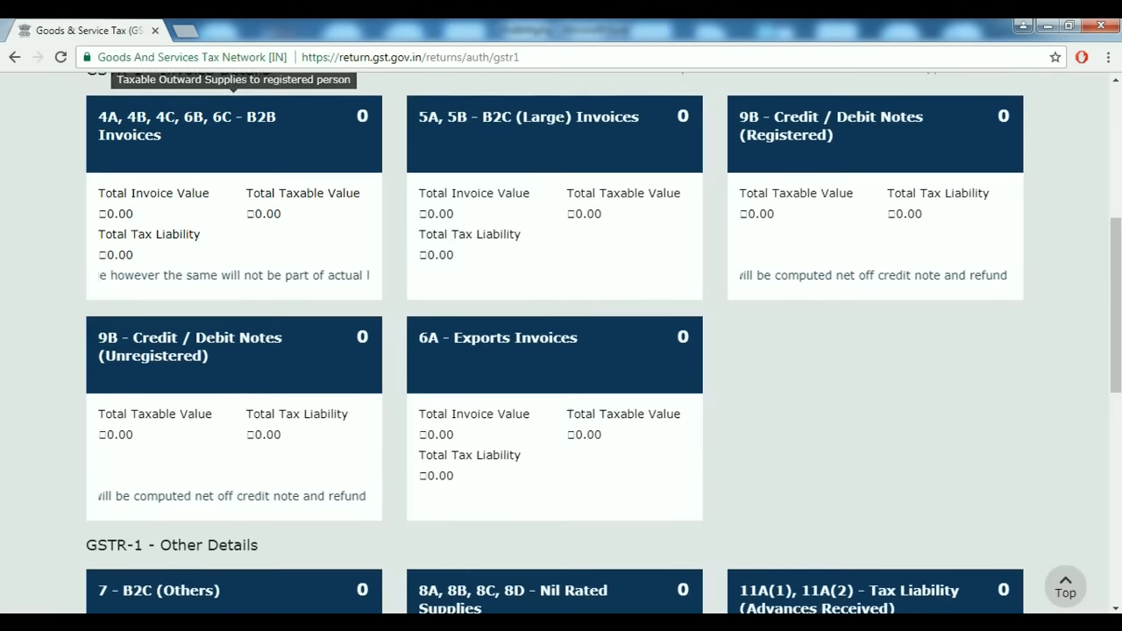
{"action": "scroll", "coordinate": [234, 263], "scroll_direction": "up", "scroll_amount": 1}
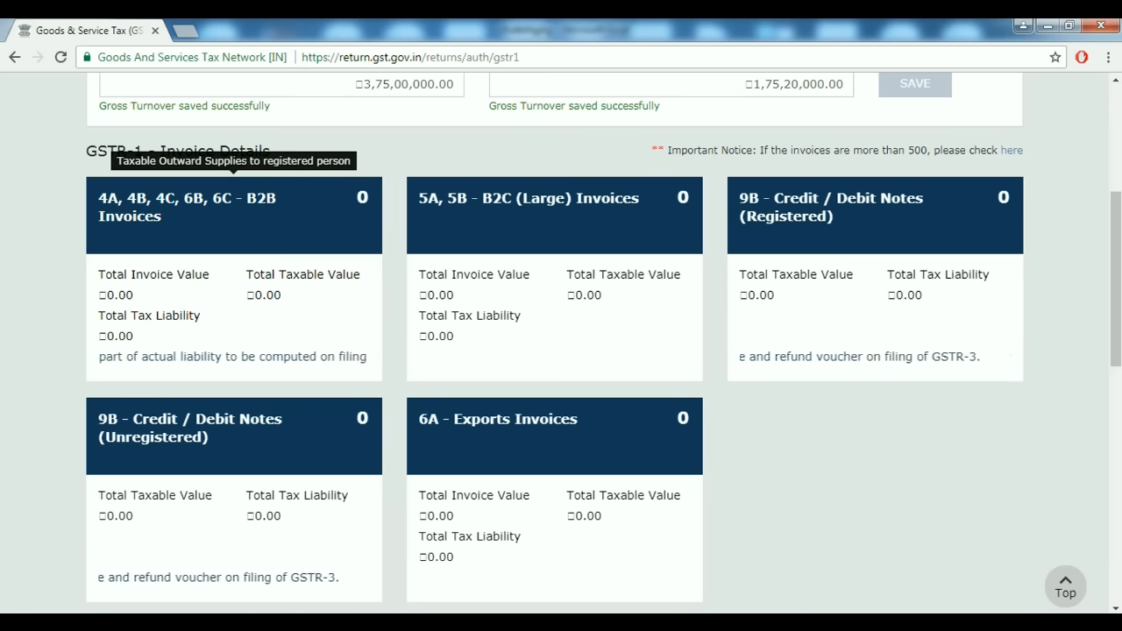
Open the B2B Invoices summary and start a new B2B invoice.
{"action": "left_click", "coordinate": [234, 207]}
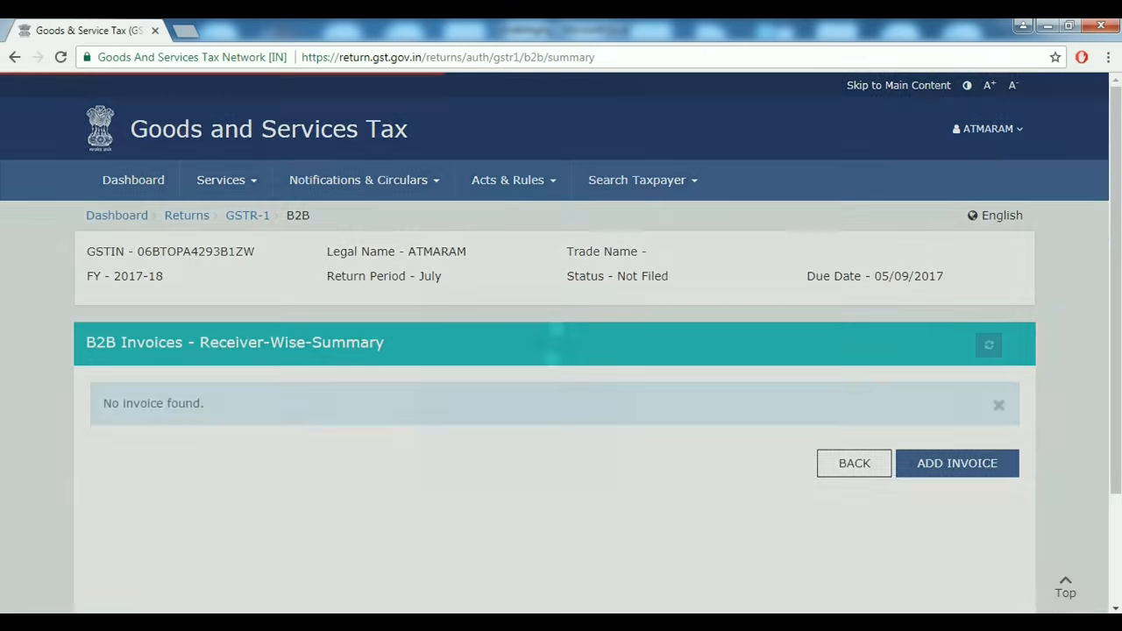
{"action": "scroll", "coordinate": [554, 342], "scroll_direction": "down", "scroll_amount": 1}
{"action": "left_click", "coordinate": [957, 322]}
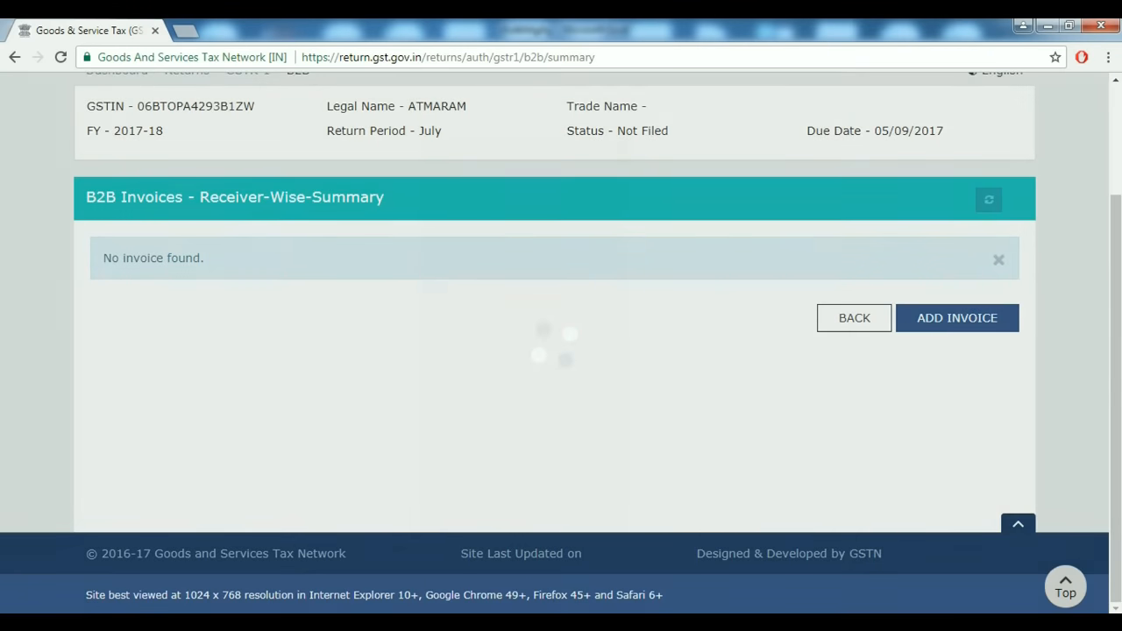
{"action": "scroll", "coordinate": [554, 342], "scroll_direction": "down", "scroll_amount": 3}
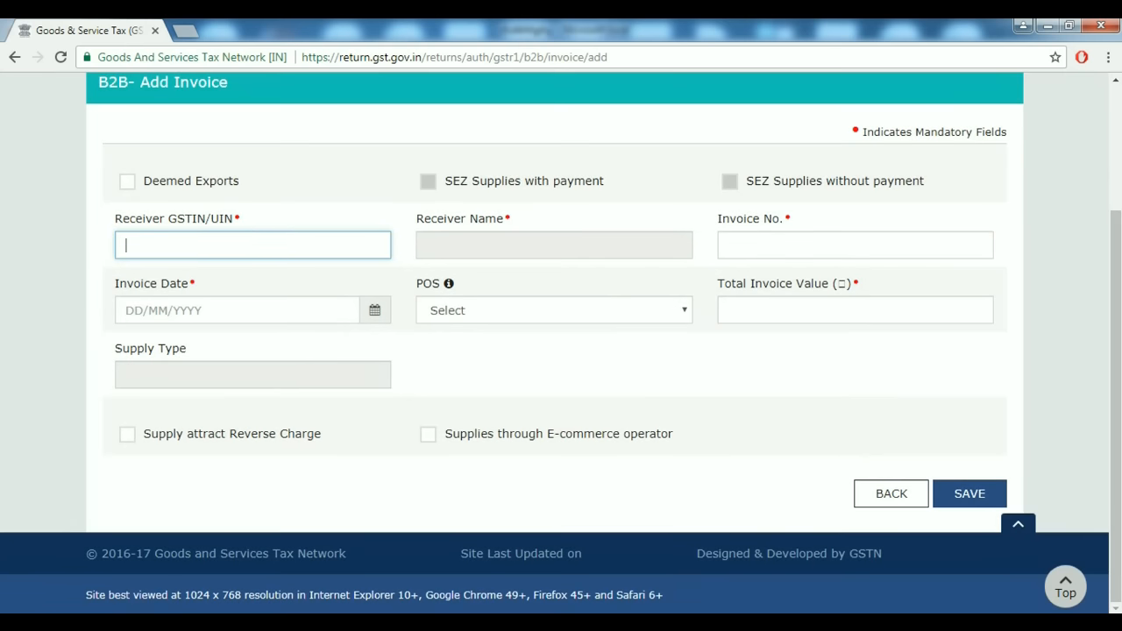
Copy the receiver's GSTIN from cell E14 of the Excel purchase register.
{"action": "mouse_move", "coordinate": [596, 622]}
{"action": "left_click", "coordinate": [508, 539]}
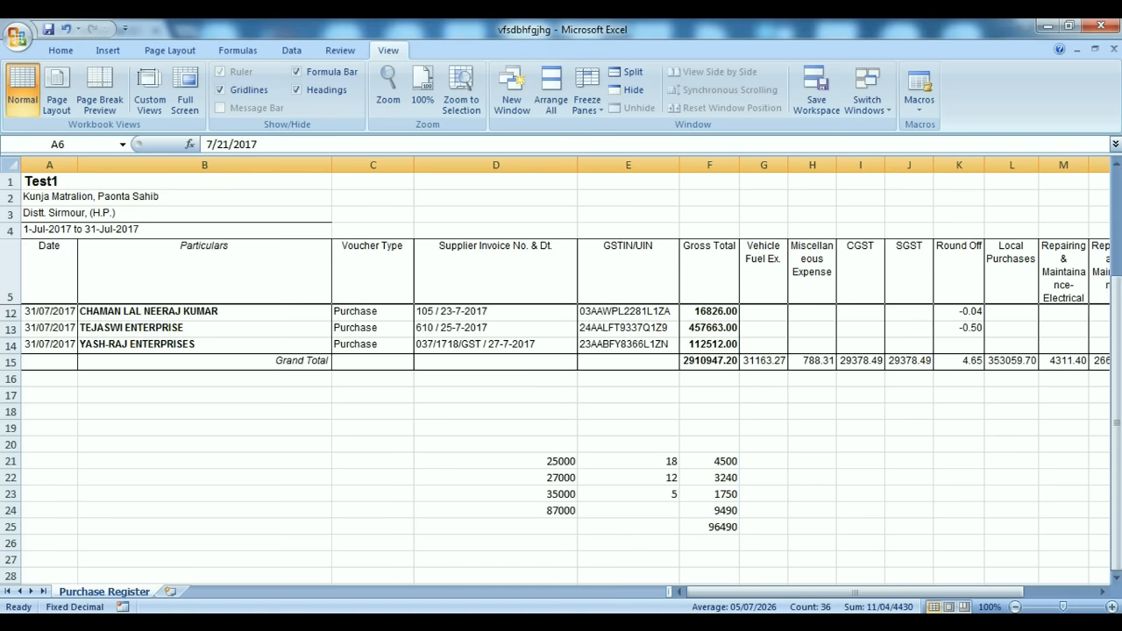
{"action": "left_click", "coordinate": [627, 343]}
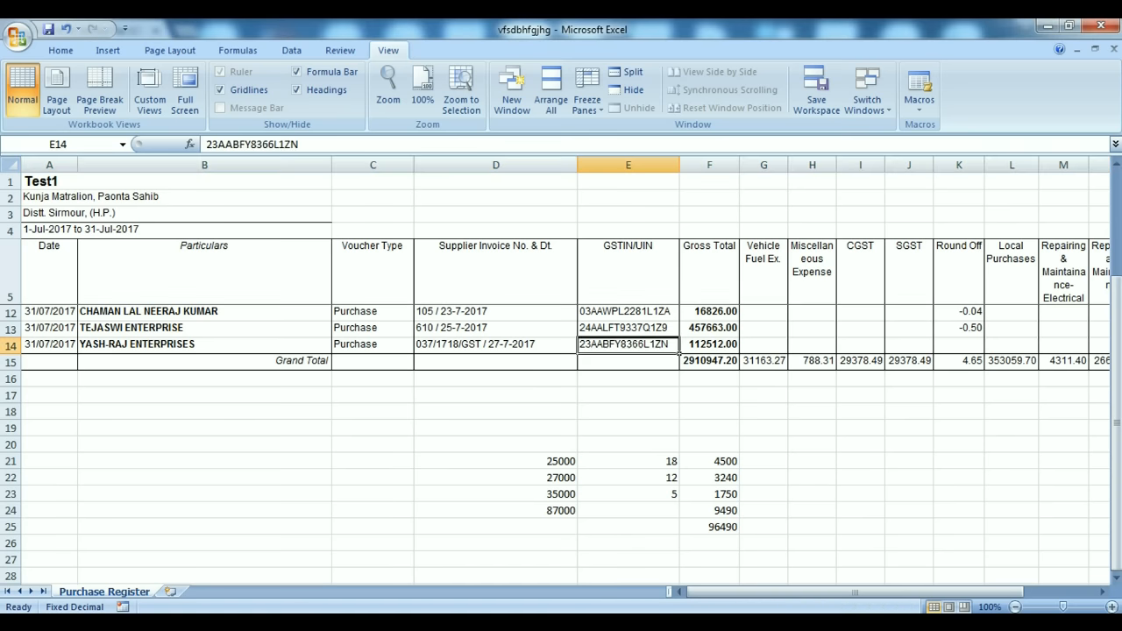
{"action": "key", "text": "ctrl+c"}
Paste the receiver's GSTIN and enter invoice number 8455.
{"action": "key", "text": "alt+Tab"}
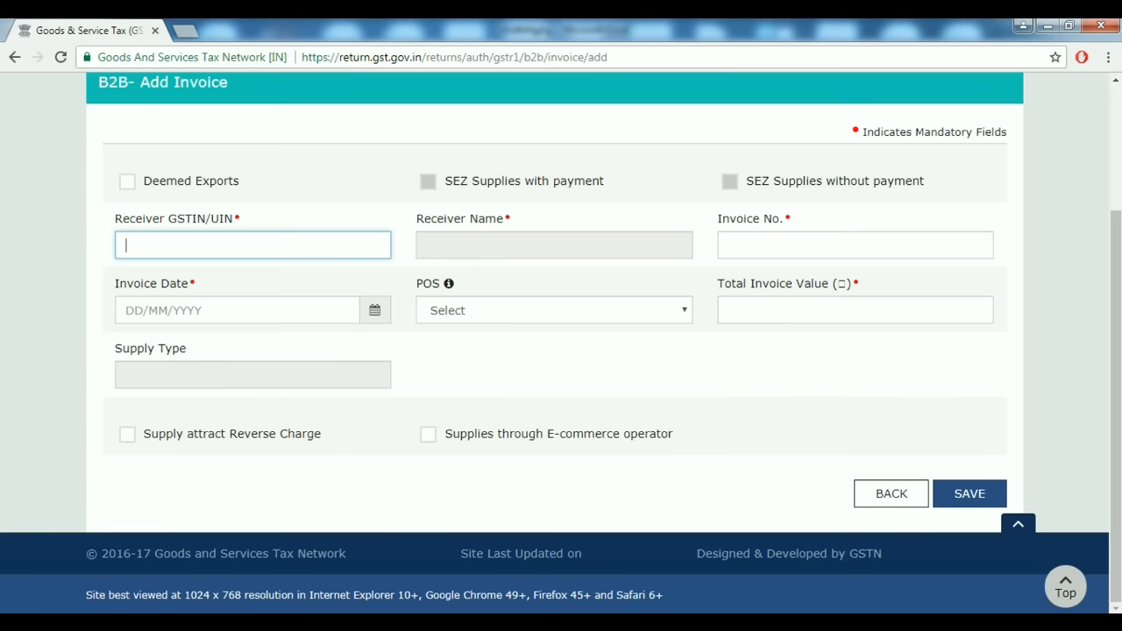
{"action": "key", "text": "ctrl+v"}
{"action": "key", "text": "Tab"}
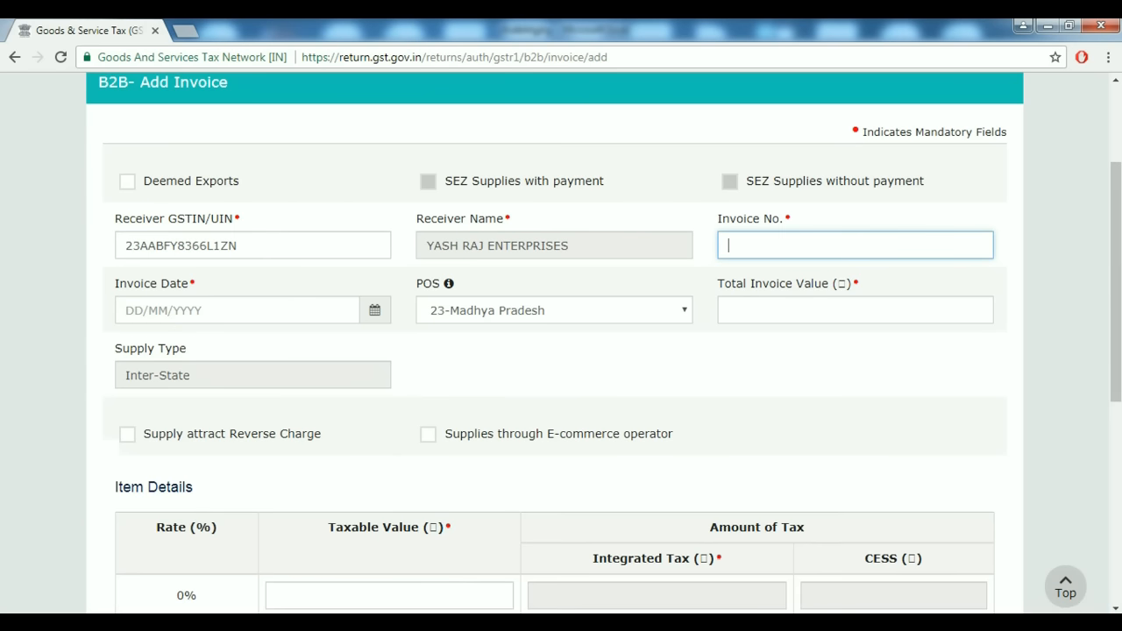
{"action": "left_click", "coordinate": [239, 245]}
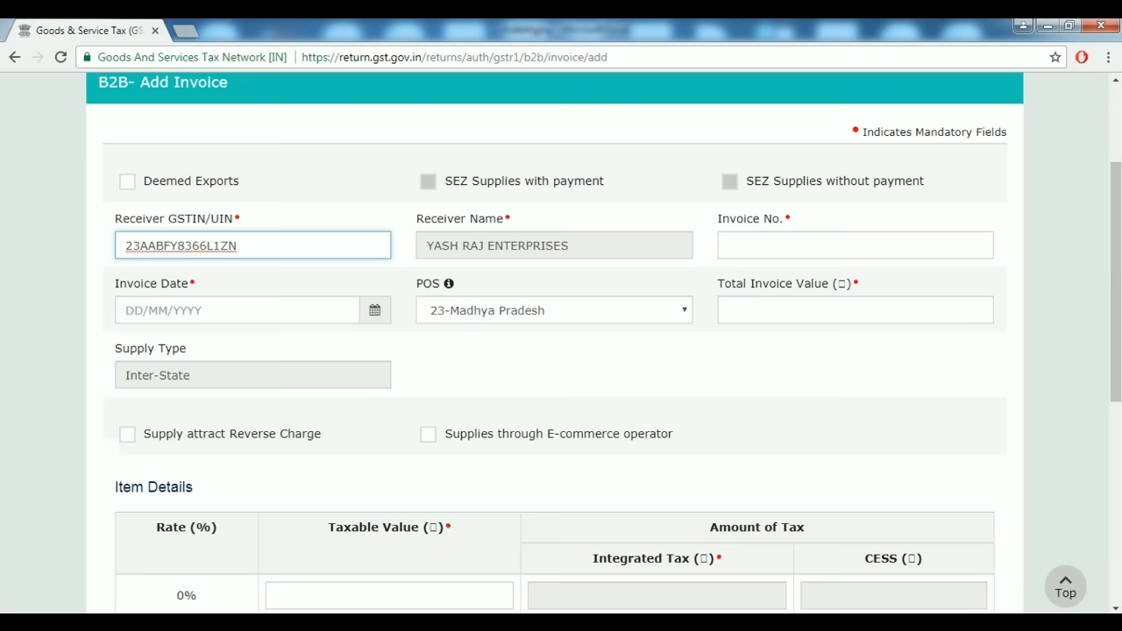
{"action": "key", "text": "Tab"}
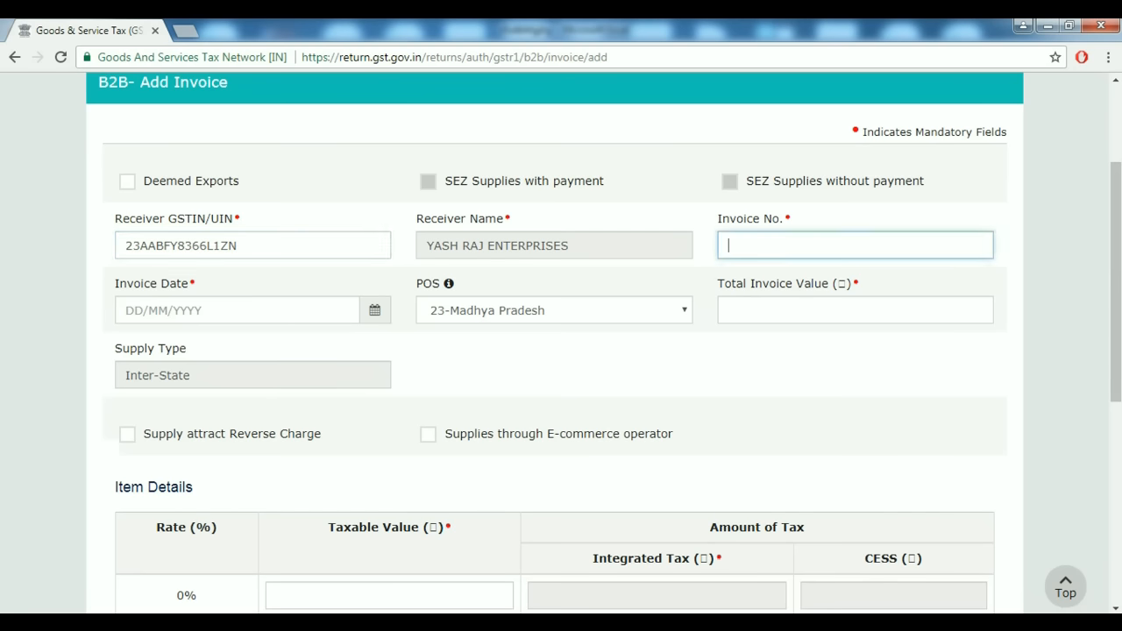
{"action": "type", "text": "8455"}
{"action": "key", "text": "Tab"}
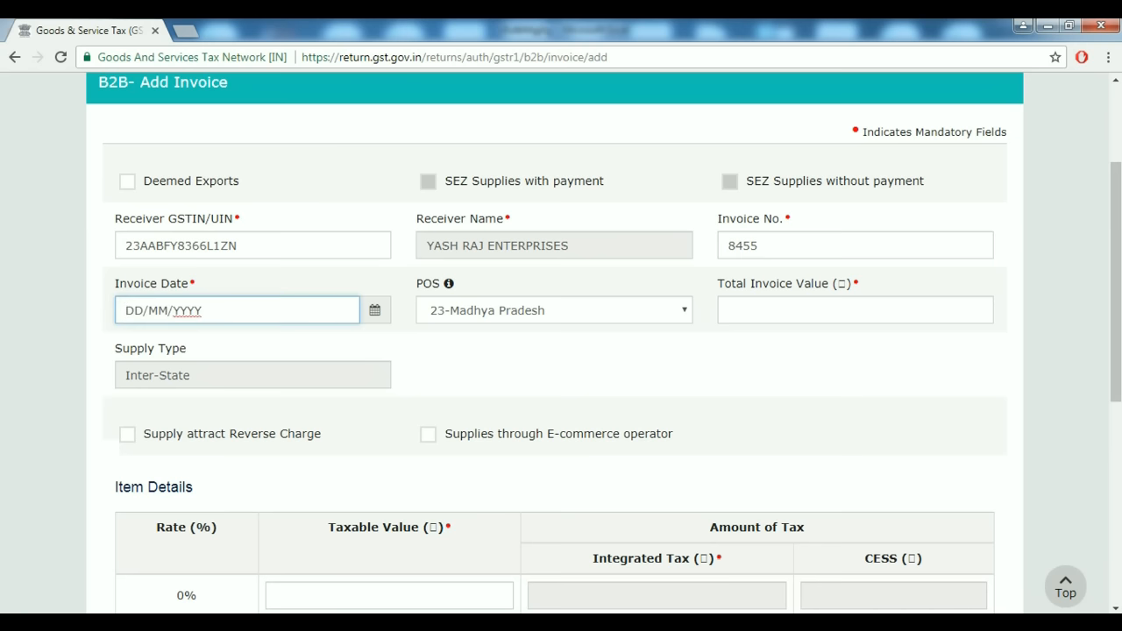
Set the invoice date to 31/07/2017 and total invoice value to 96490.
{"action": "left_click", "coordinate": [374, 310]}
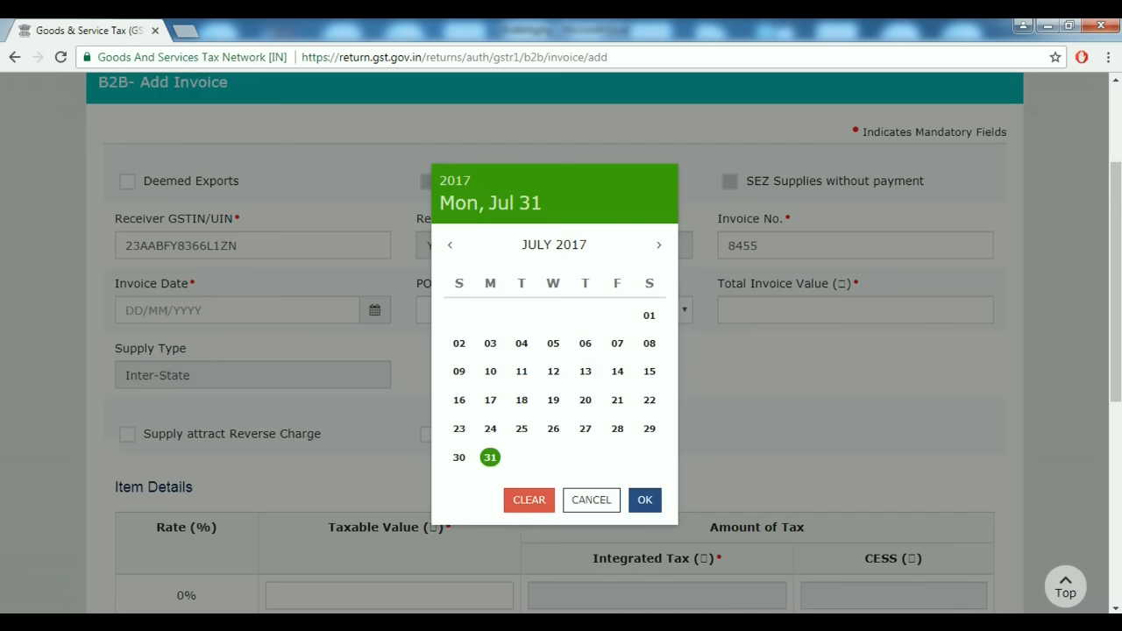
{"action": "left_click", "coordinate": [645, 499]}
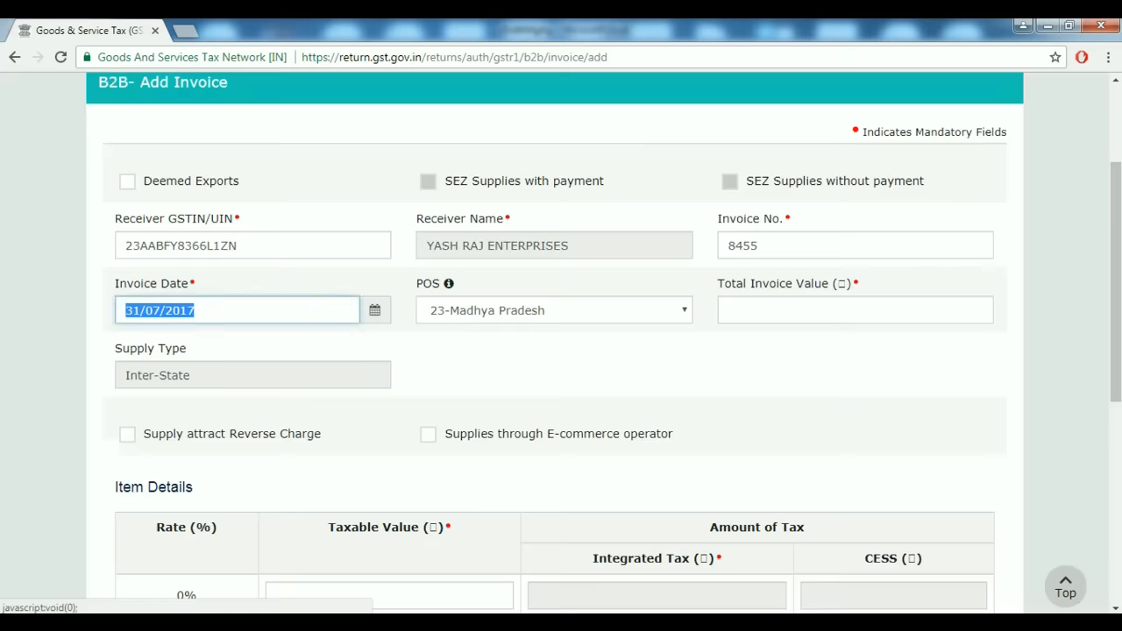
{"action": "left_click", "coordinate": [855, 310]}
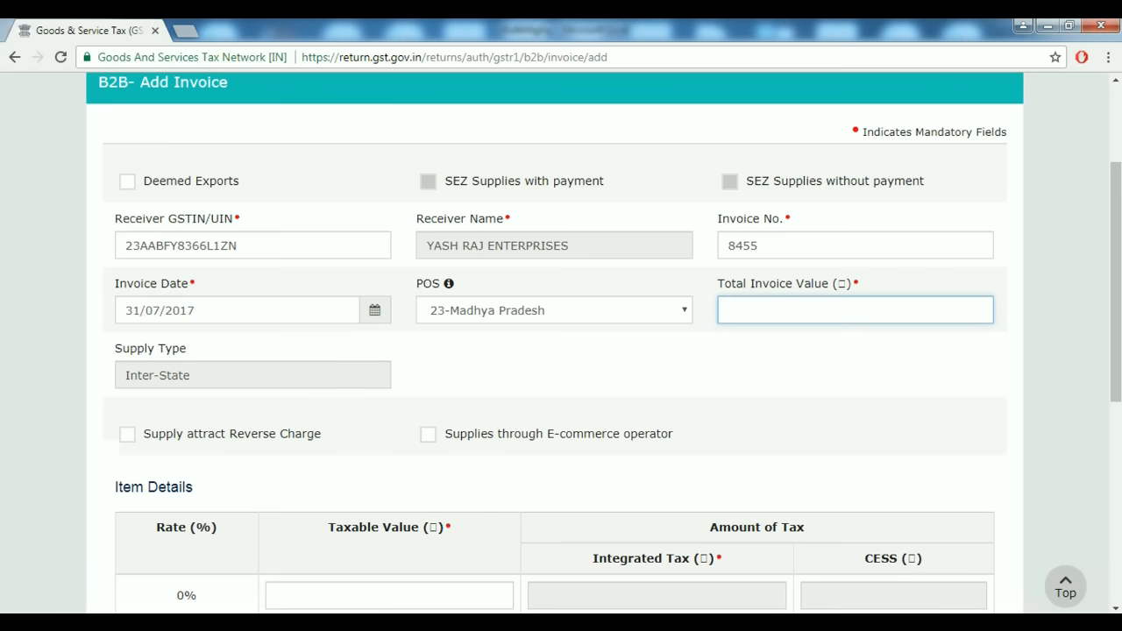
{"action": "key", "text": "alt+Tab"}
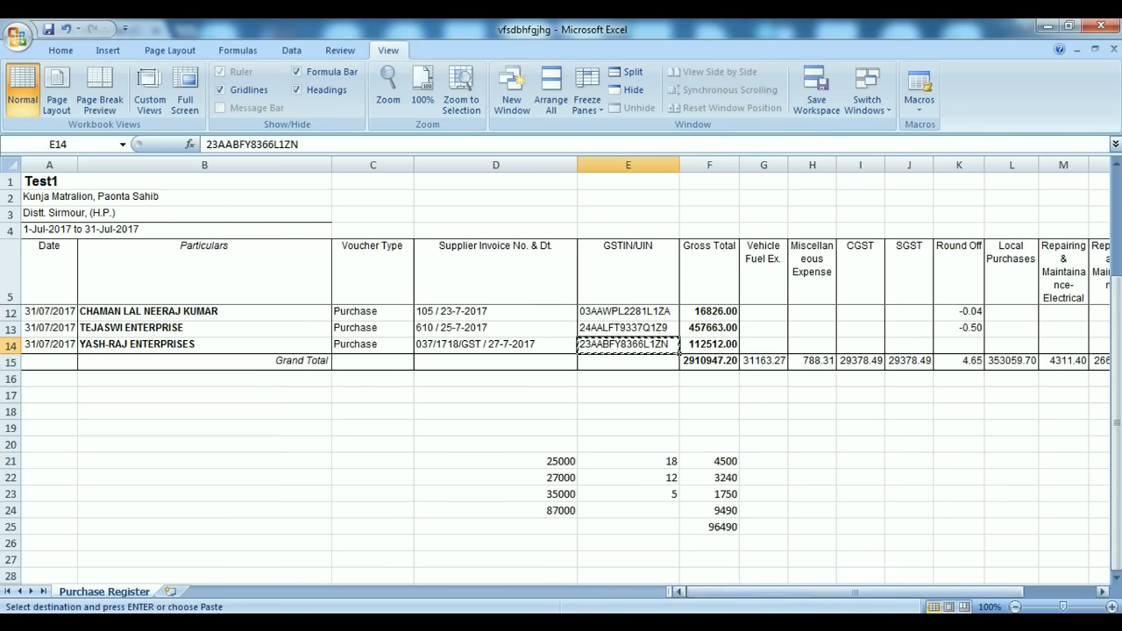
{"action": "left_click", "coordinate": [726, 529]}
{"action": "key", "text": "alt+Tab"}
{"action": "type", "text": "96490"}
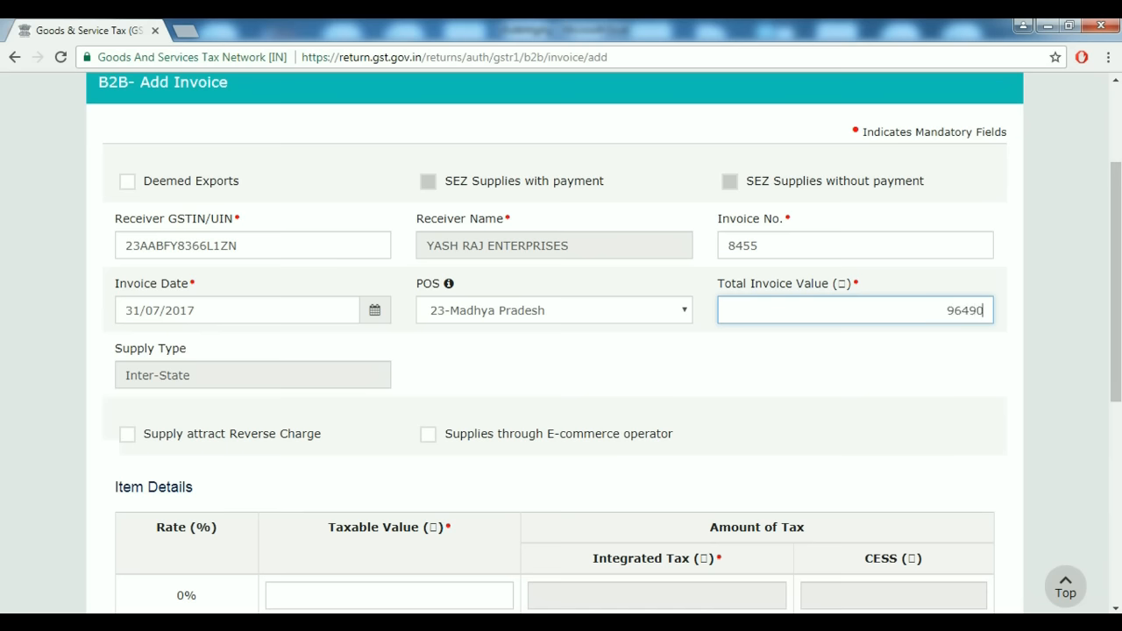
{"action": "key", "text": "Tab"}
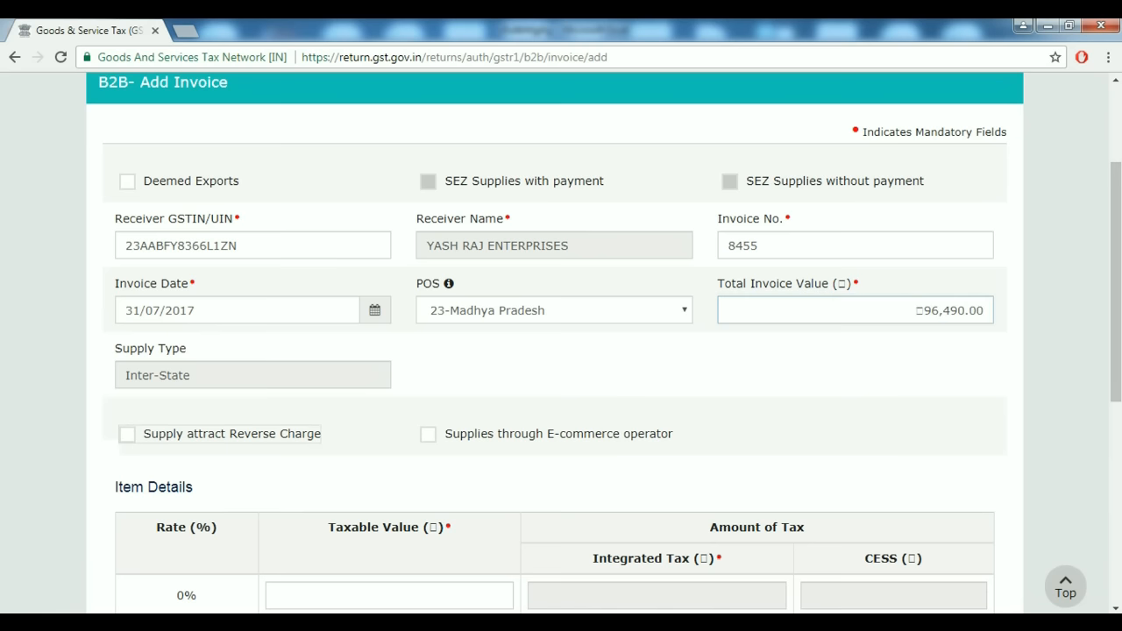
Fill the 5% row's taxable value using a figure from the spreadsheet.
{"action": "scroll", "coordinate": [560, 342], "scroll_direction": "down", "scroll_amount": 1}
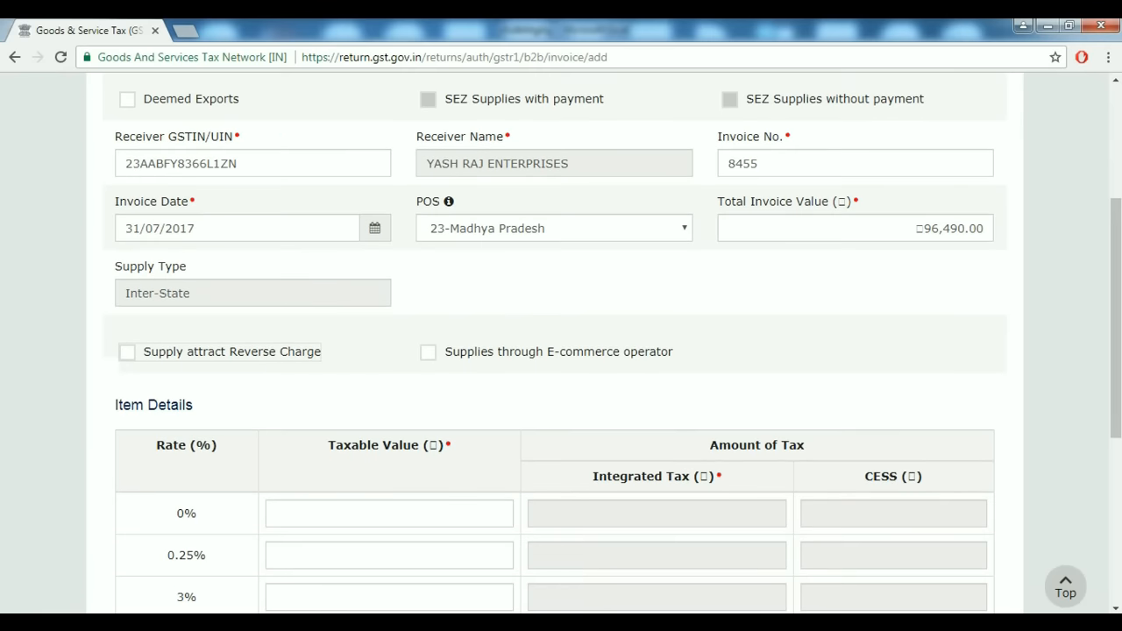
{"action": "scroll", "coordinate": [561, 342], "scroll_direction": "down", "scroll_amount": 2}
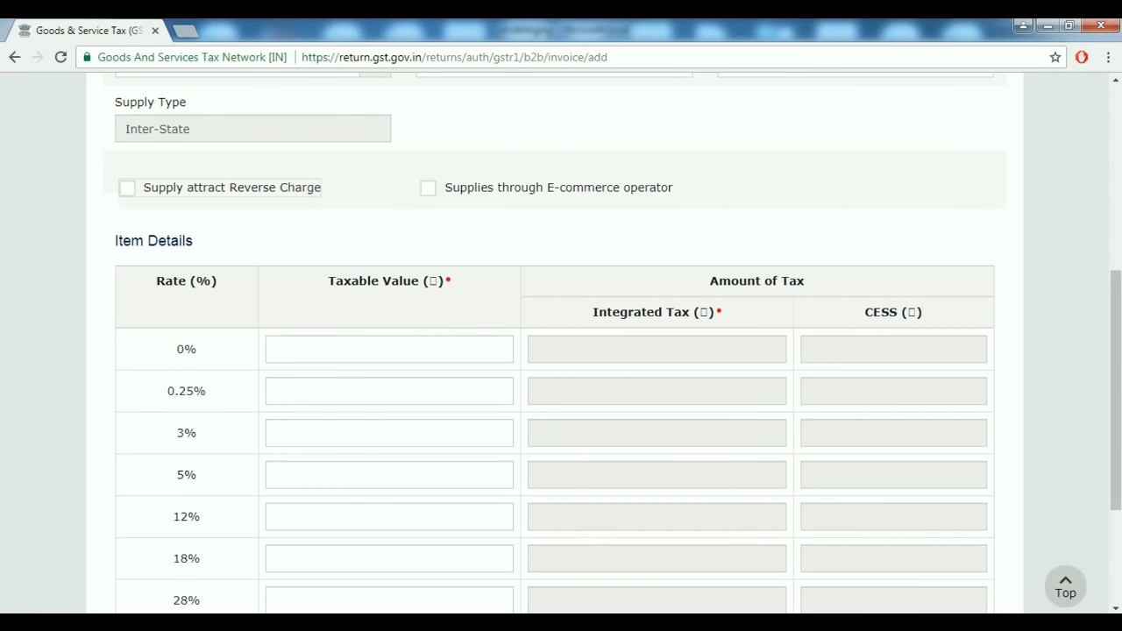
{"action": "scroll", "coordinate": [303, 394], "scroll_direction": "down", "scroll_amount": 1}
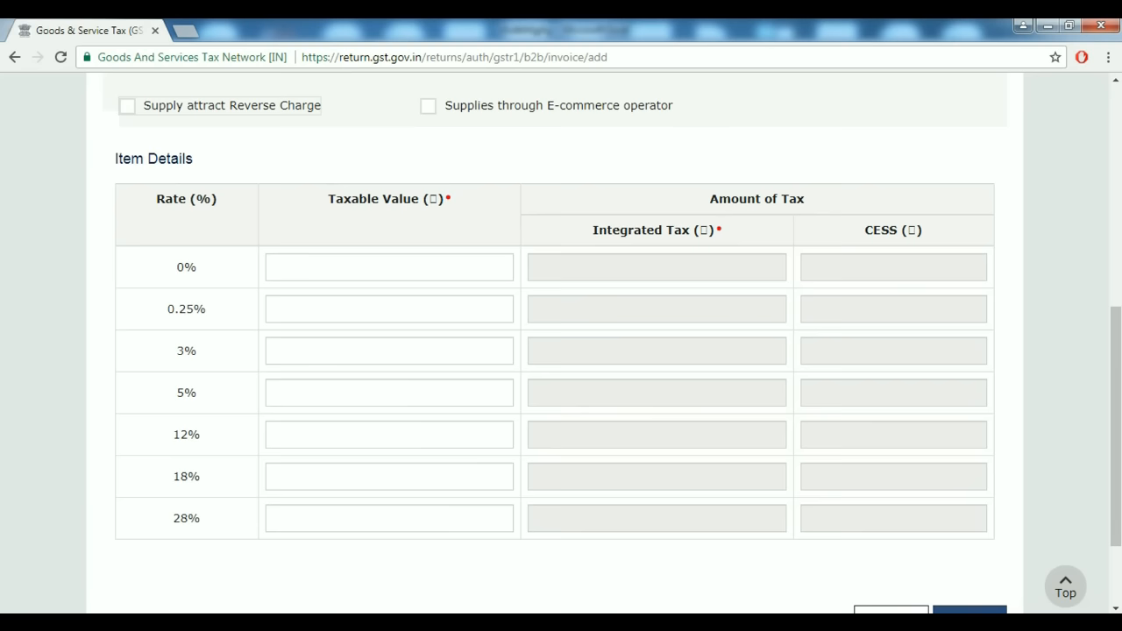
{"action": "scroll", "coordinate": [561, 341], "scroll_direction": "up", "scroll_amount": 1}
{"action": "scroll", "coordinate": [561, 342], "scroll_direction": "down", "scroll_amount": 1}
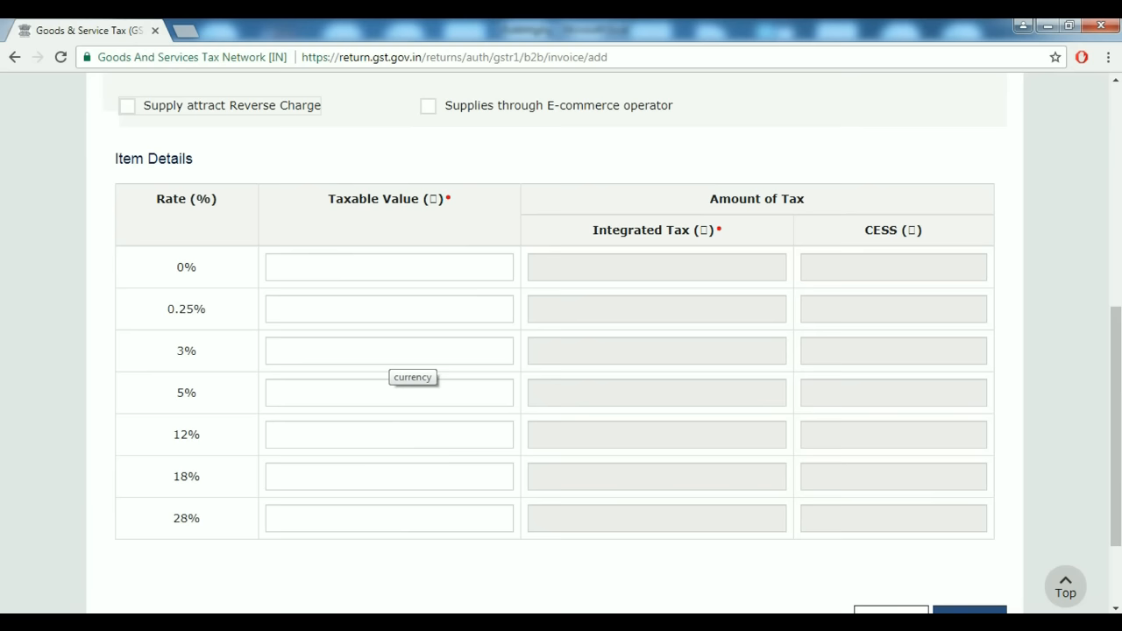
{"action": "key", "text": "alt+Tab"}
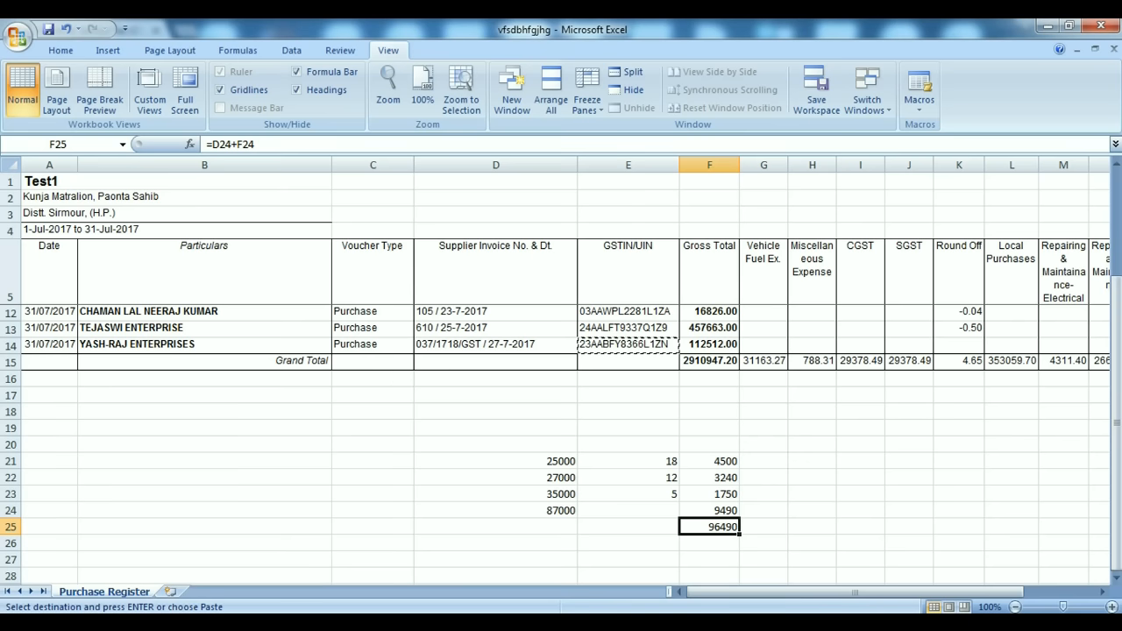
{"action": "left_click", "coordinate": [496, 461]}
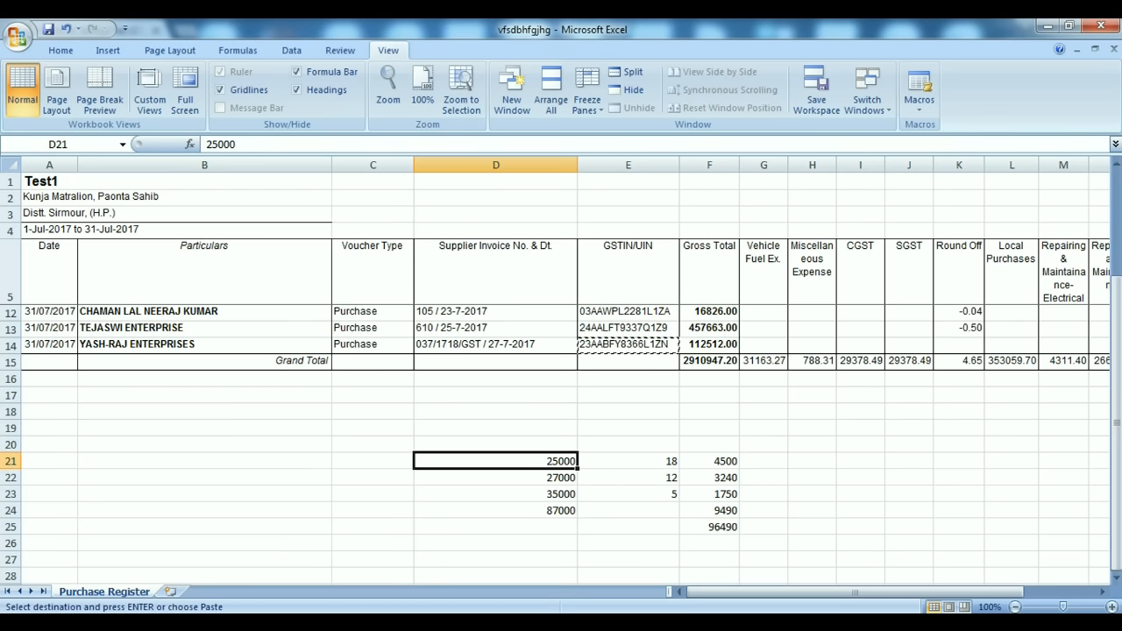
{"action": "key", "text": "alt+Tab"}
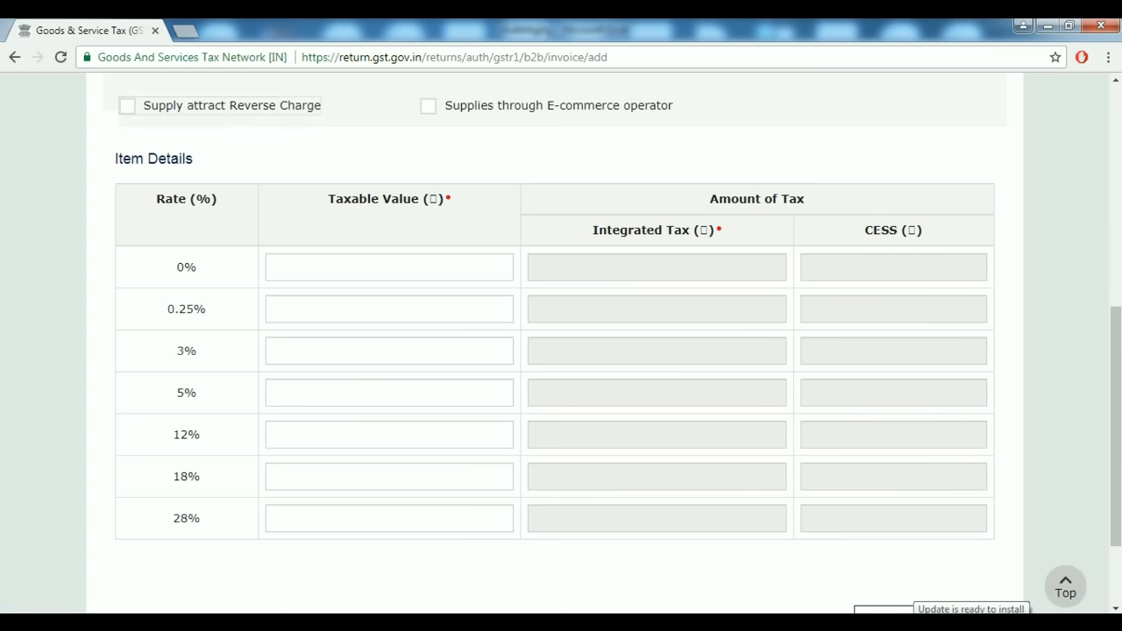
{"action": "left_click", "coordinate": [389, 392]}
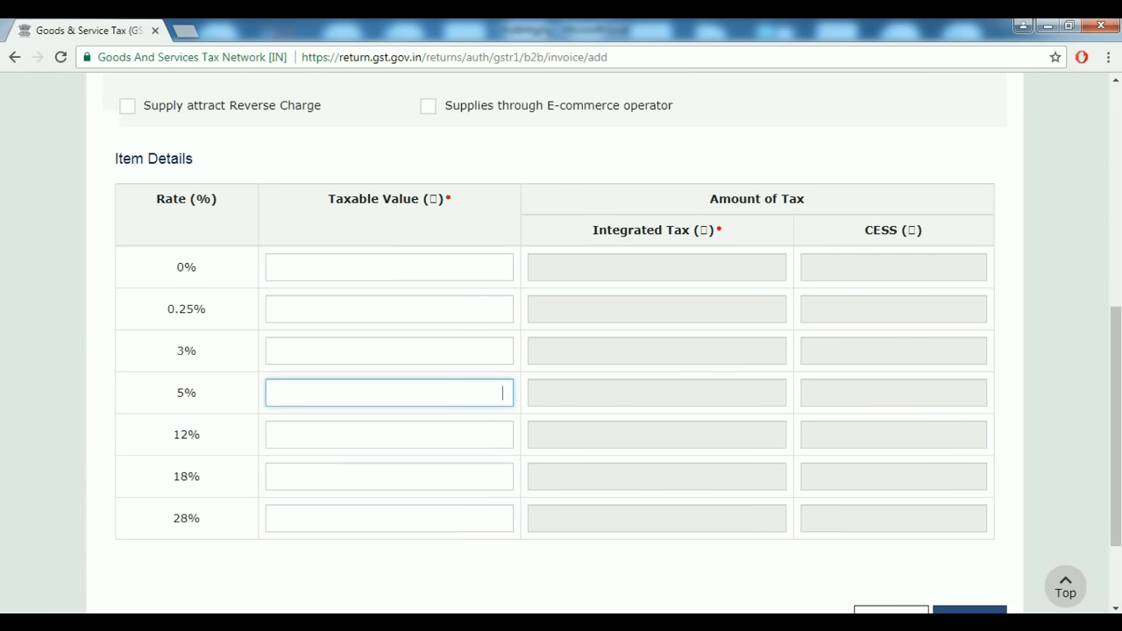
{"action": "type", "text": "250"}
{"action": "type", "text": "00"}
{"action": "key", "text": "Tab"}
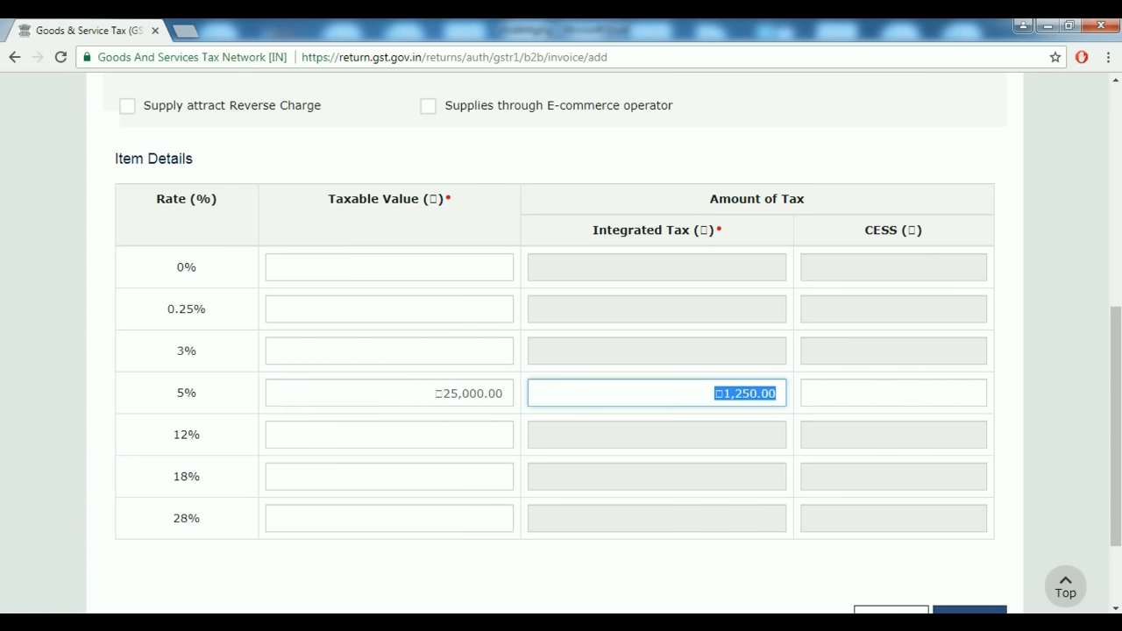
Enter 27000 as the taxable value at 12%.
{"action": "key", "text": "alt+Tab"}
{"action": "left_click", "coordinate": [495, 478]}
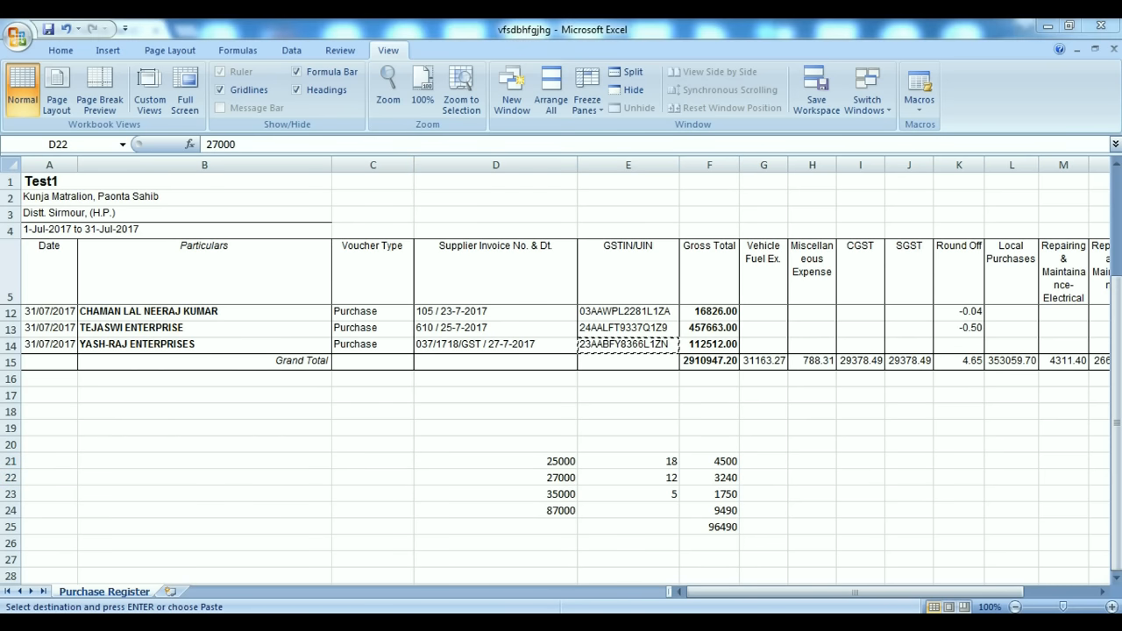
{"action": "key", "text": "alt+Tab"}
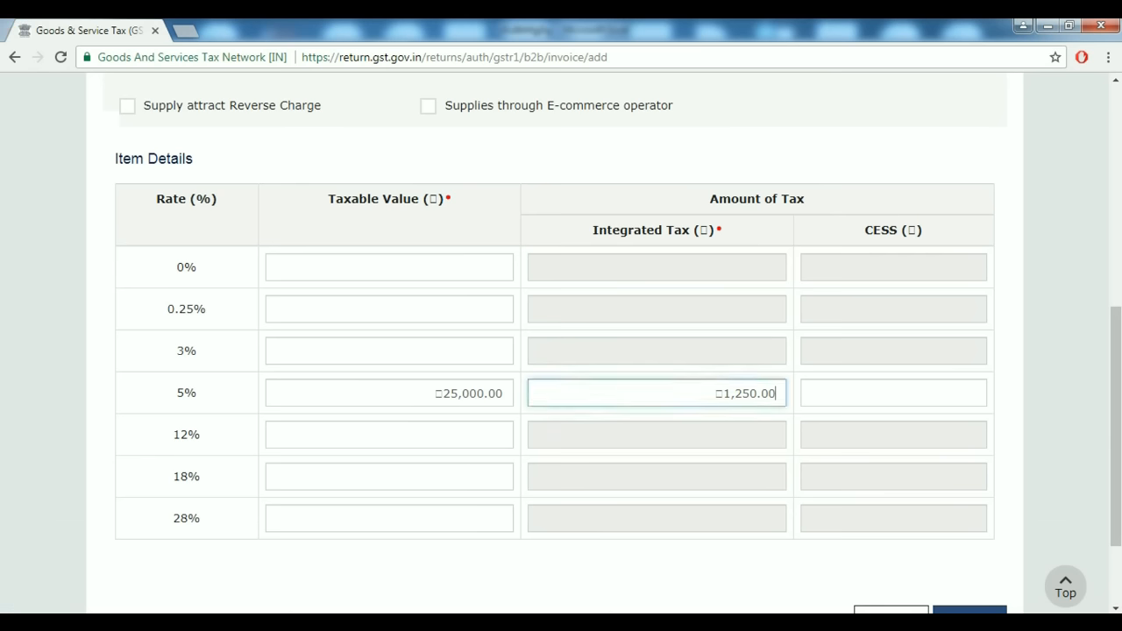
{"action": "left_click", "coordinate": [389, 435]}
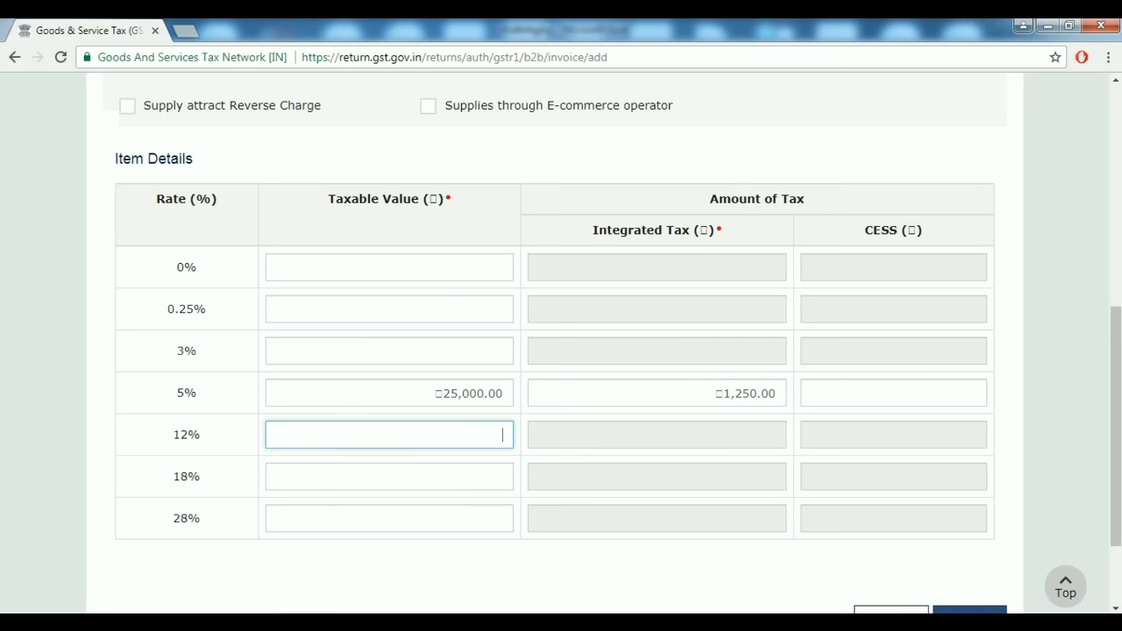
{"action": "type", "text": "27000"}
{"action": "key", "text": "Tab"}
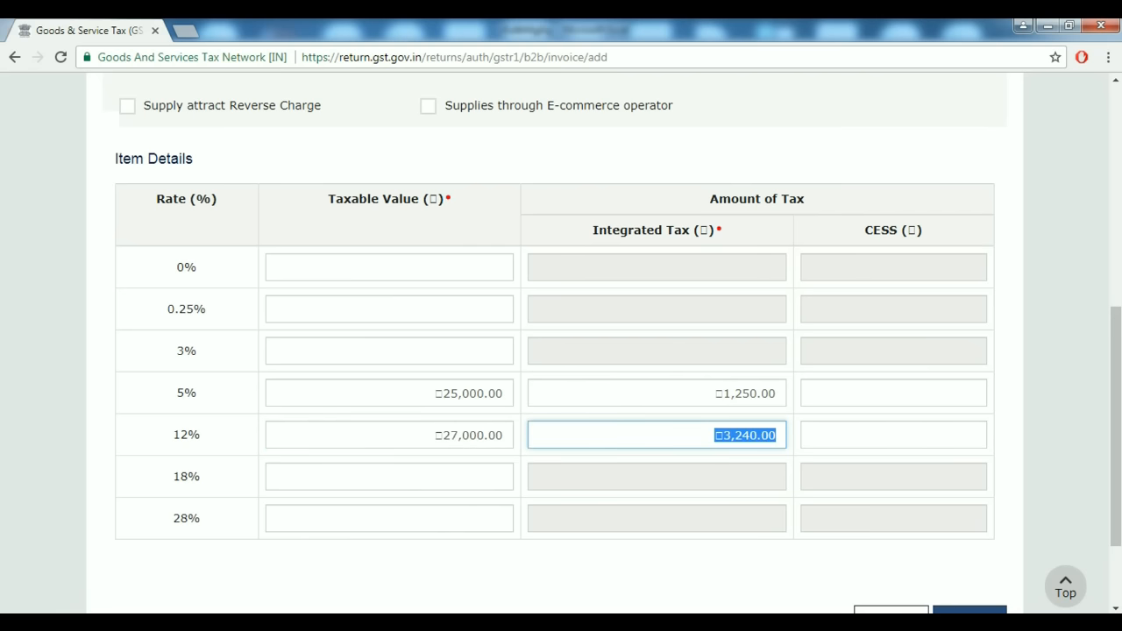
Correct the 5% taxable value to 35000.
{"action": "left_click", "coordinate": [501, 475]}
{"action": "key", "text": "alt+Tab"}
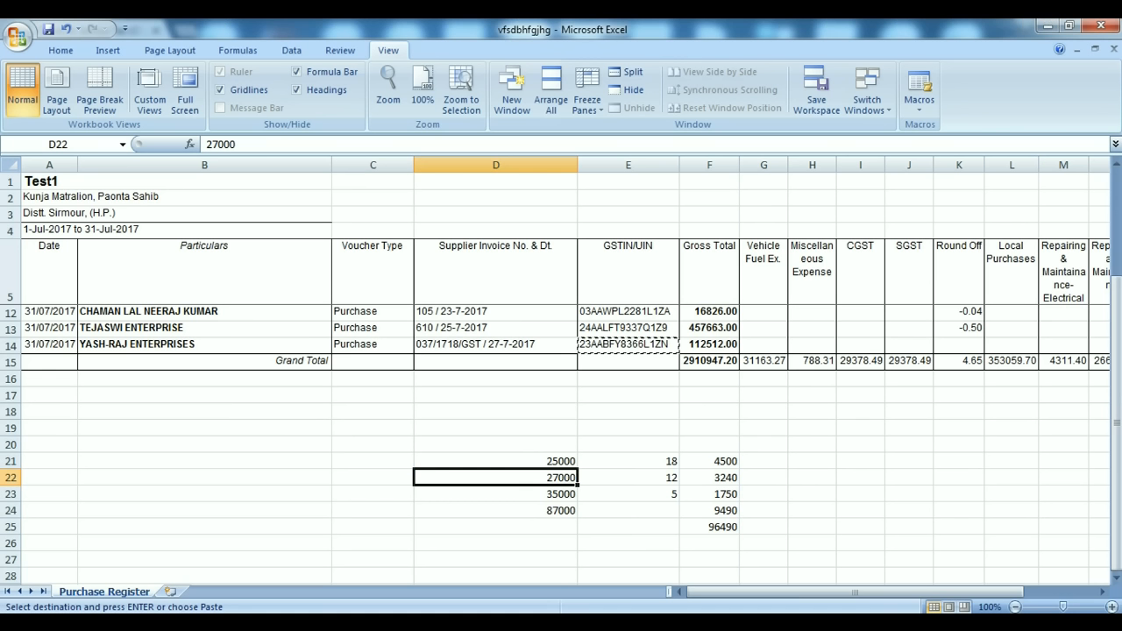
{"action": "left_click", "coordinate": [495, 493]}
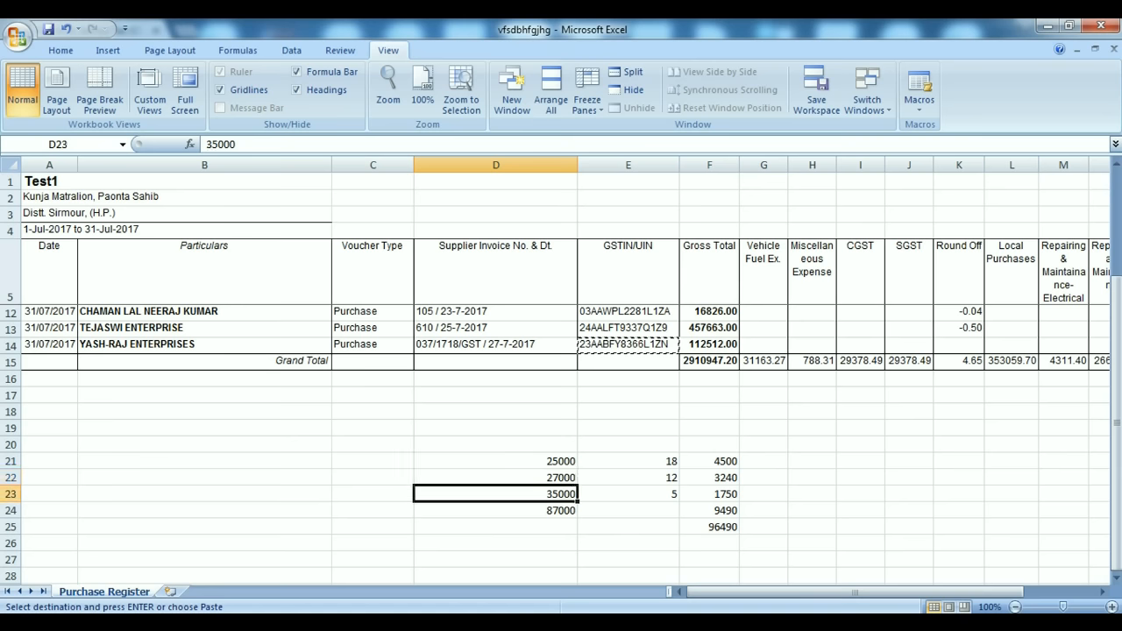
{"action": "key", "text": "alt+Tab"}
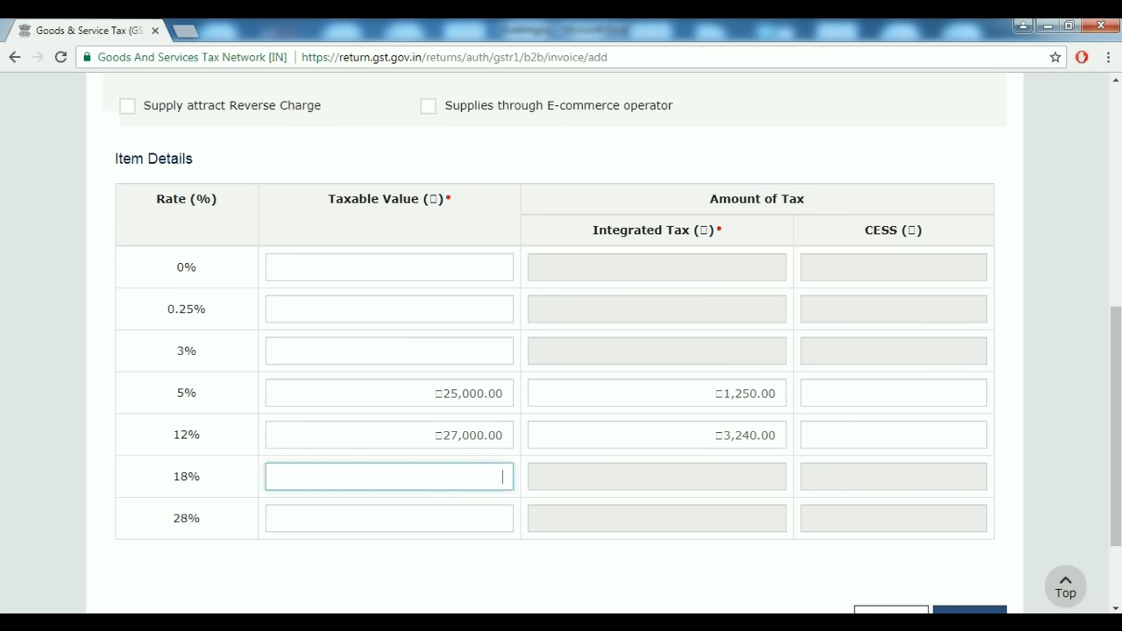
{"action": "left_click", "coordinate": [491, 393]}
{"action": "type", "text": "35000"}
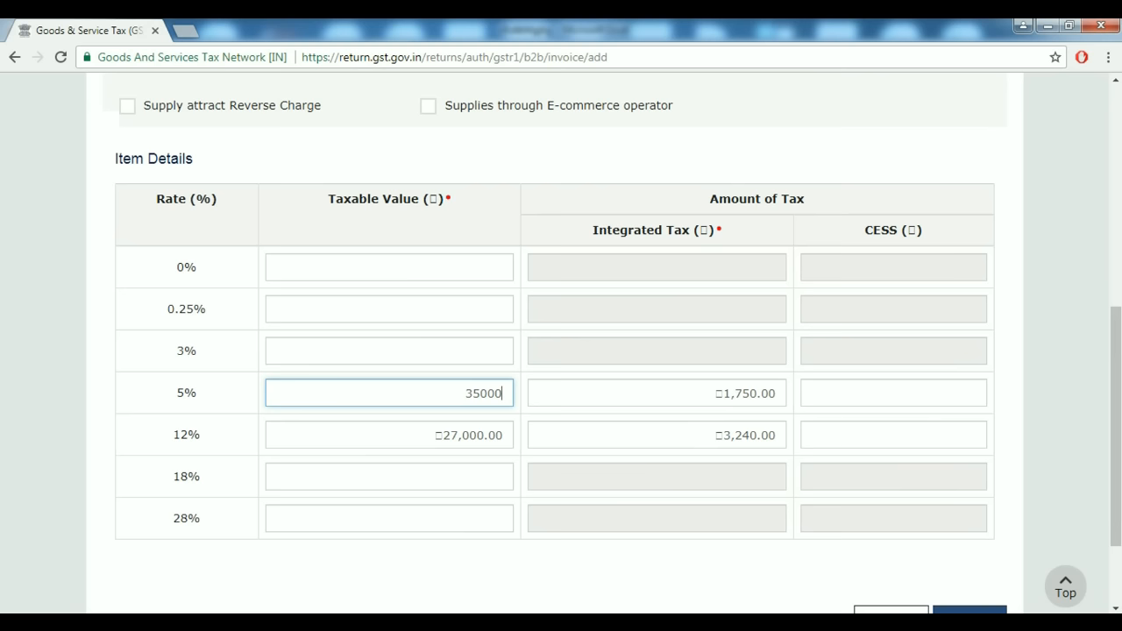
{"action": "key", "text": "Tab"}
Enter 25000 as the taxable value at 18%.
{"action": "left_click", "coordinate": [497, 477]}
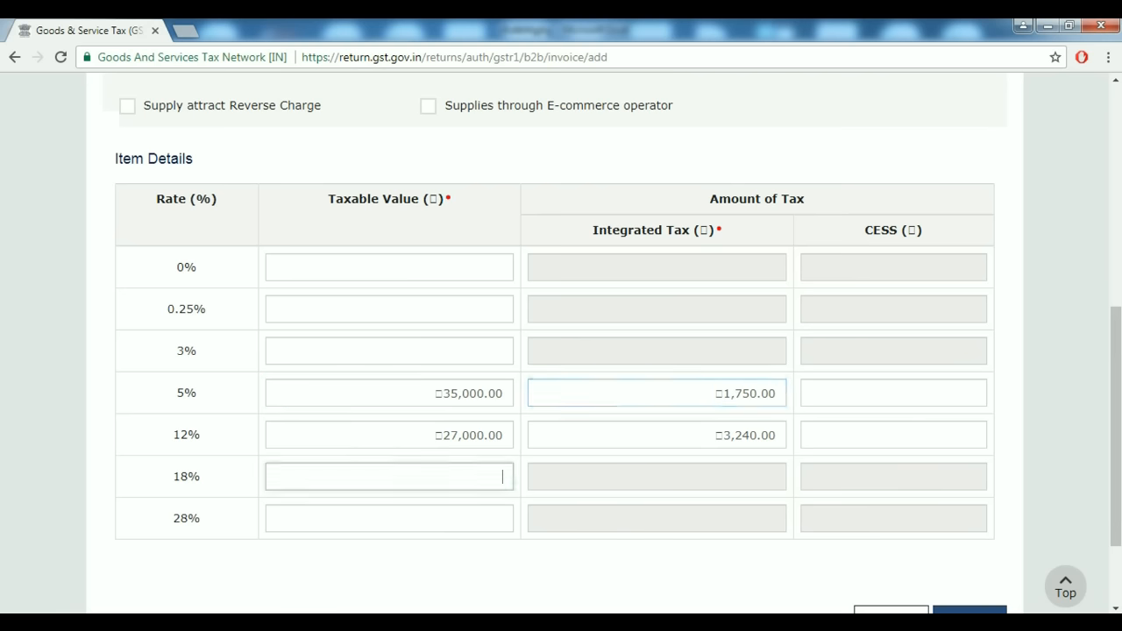
{"action": "key", "text": "alt+Tab"}
{"action": "left_click", "coordinate": [495, 461]}
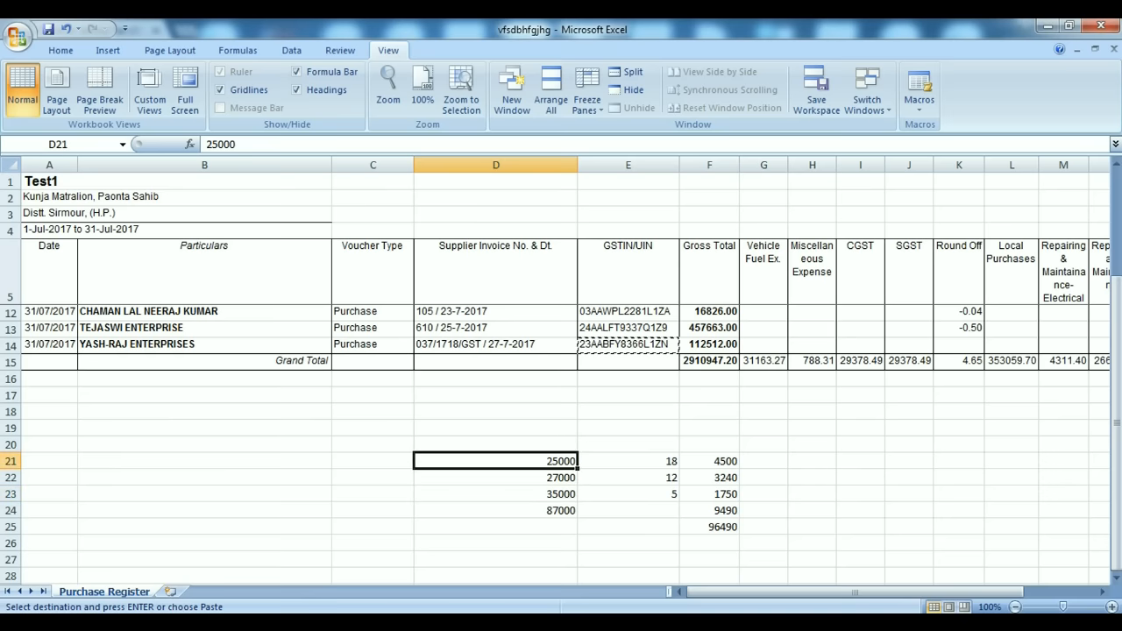
{"action": "key", "text": "alt+Tab"}
{"action": "type", "text": "25000"}
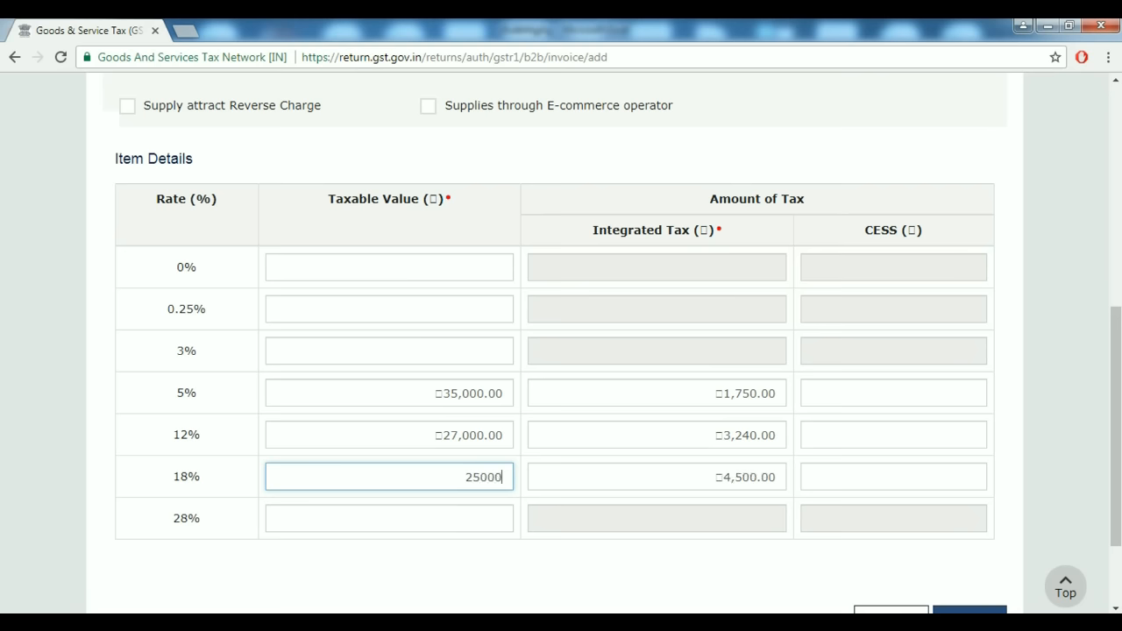
{"action": "key", "text": "Tab"}
Review invoice 8455's fields and save it at ₹96,490.00 total with ₹9,490.00 IGST.
{"action": "scroll", "coordinate": [561, 342], "scroll_direction": "down", "scroll_amount": 1}
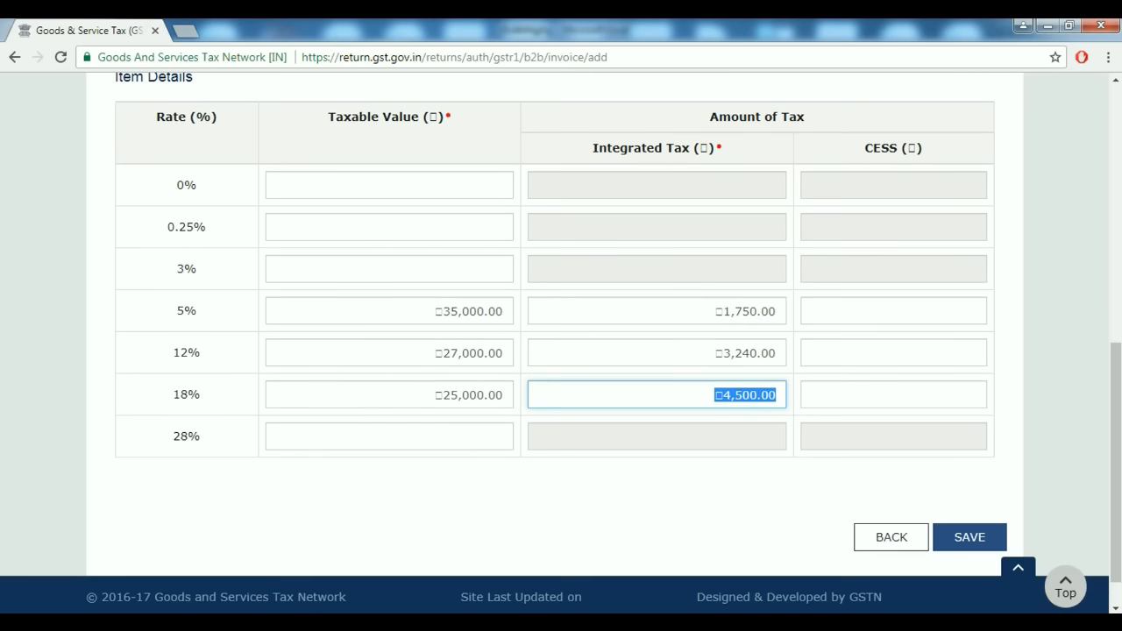
{"action": "scroll", "coordinate": [560, 342], "scroll_direction": "up", "scroll_amount": 6}
{"action": "scroll", "coordinate": [561, 342], "scroll_direction": "down", "scroll_amount": 1}
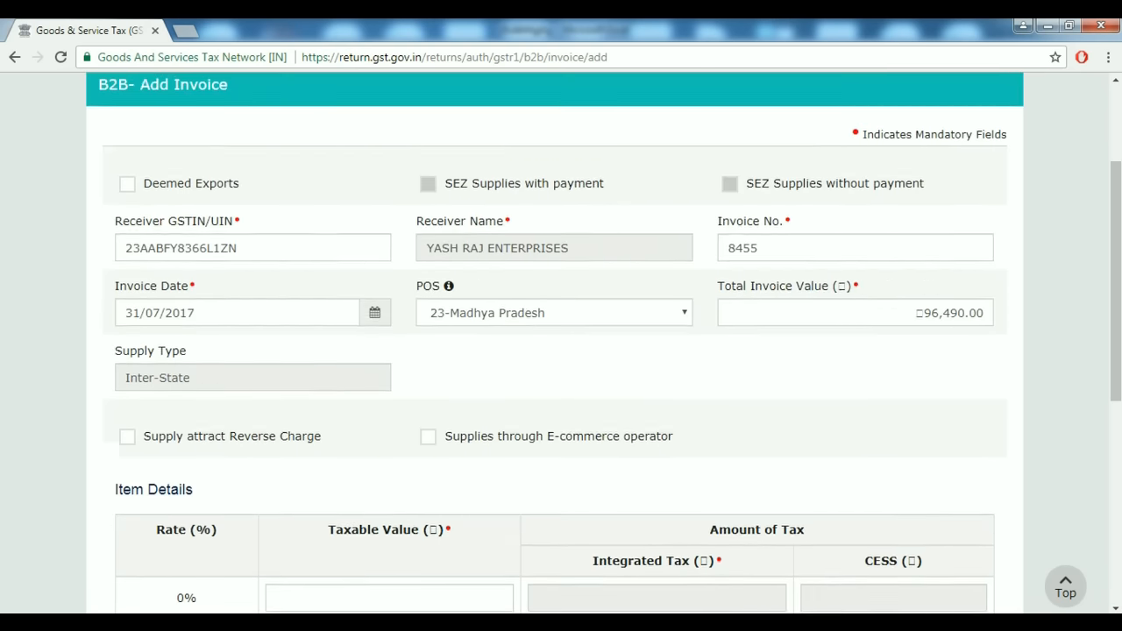
{"action": "scroll", "coordinate": [561, 342], "scroll_direction": "down", "scroll_amount": 1}
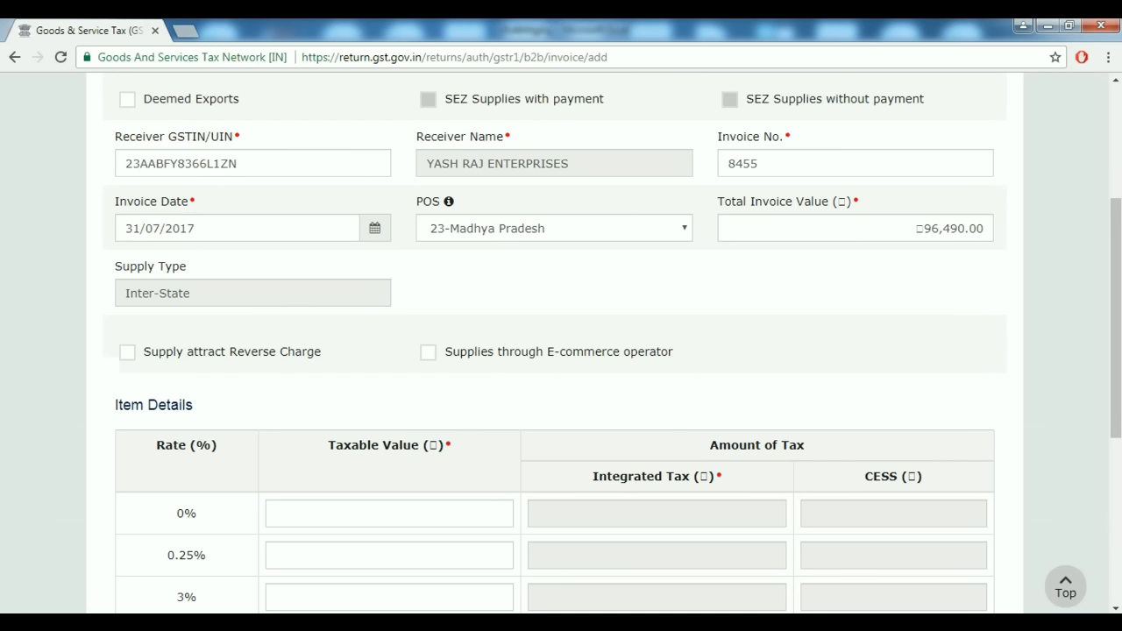
{"action": "left_click", "coordinate": [761, 164]}
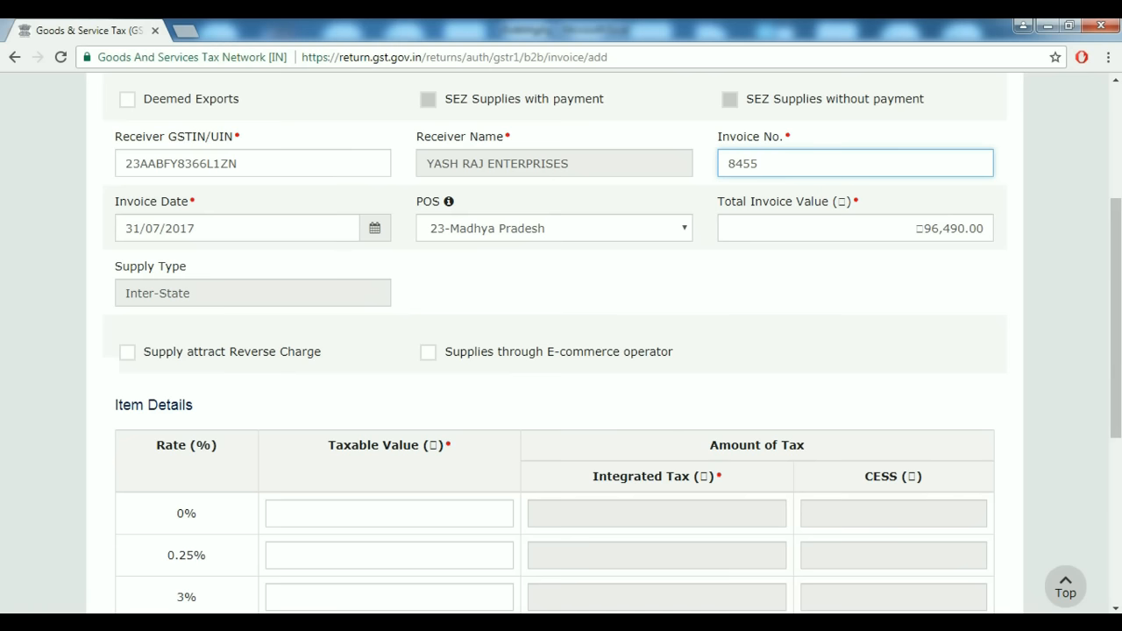
{"action": "scroll", "coordinate": [561, 351], "scroll_direction": "down", "scroll_amount": 2}
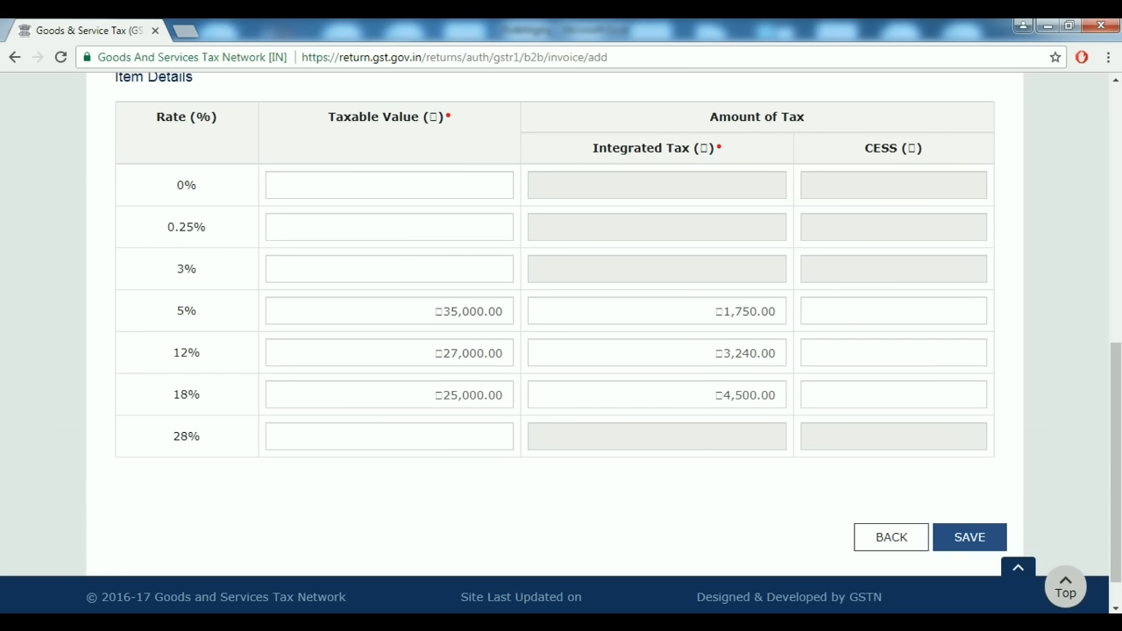
{"action": "left_click", "coordinate": [429, 311]}
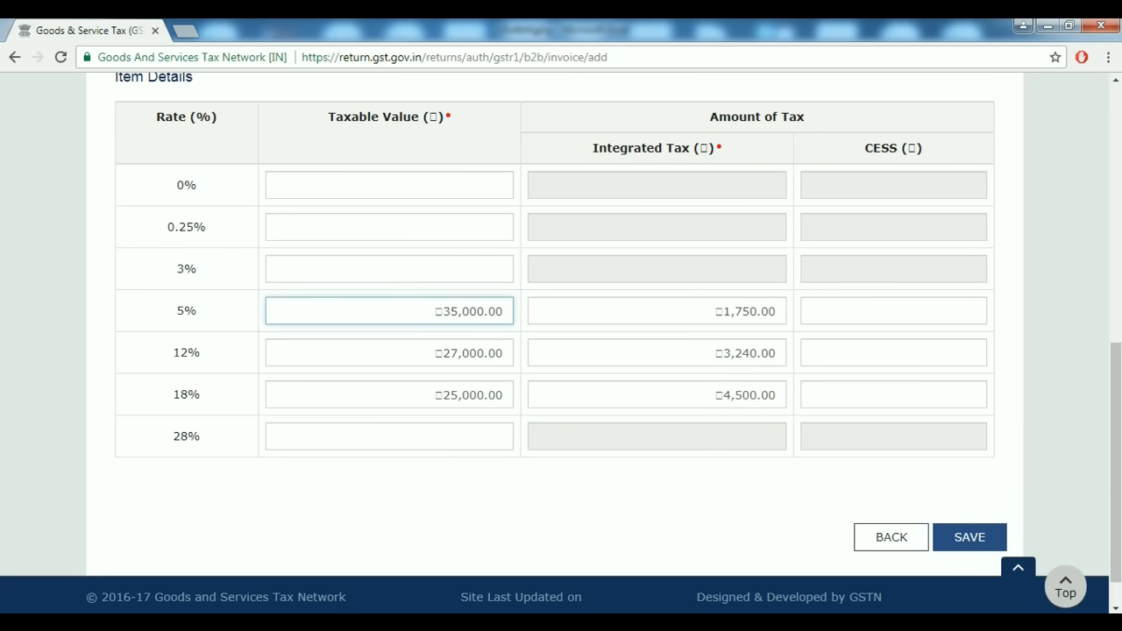
{"action": "left_click", "coordinate": [969, 537]}
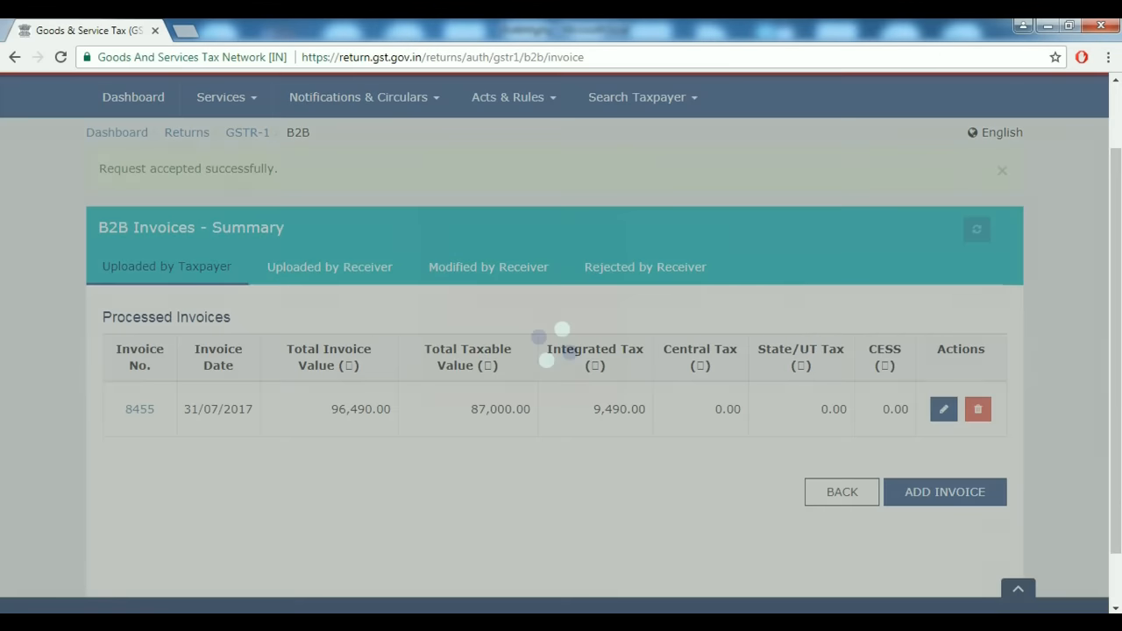
{"action": "scroll", "coordinate": [561, 341], "scroll_direction": "down", "scroll_amount": 2}
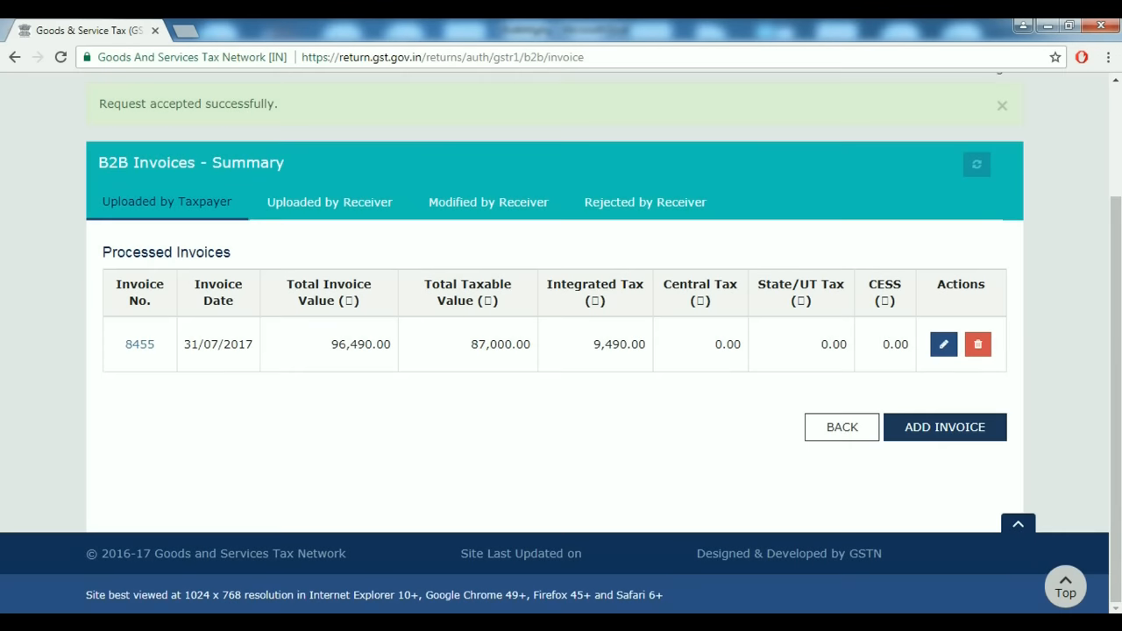
Start a second B2B invoice and replace the receiver GSTIN with the new customer's GSTIN.
{"action": "left_click", "coordinate": [945, 427]}
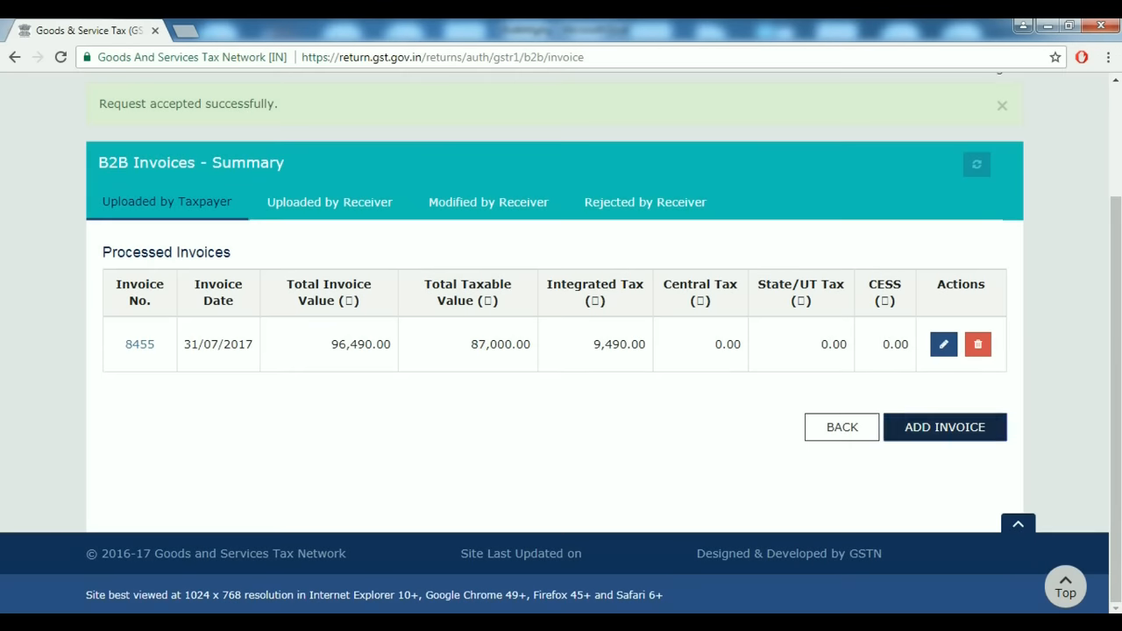
{"action": "scroll", "coordinate": [561, 351], "scroll_direction": "down", "scroll_amount": 1}
{"action": "scroll", "coordinate": [561, 350], "scroll_direction": "down", "scroll_amount": 2}
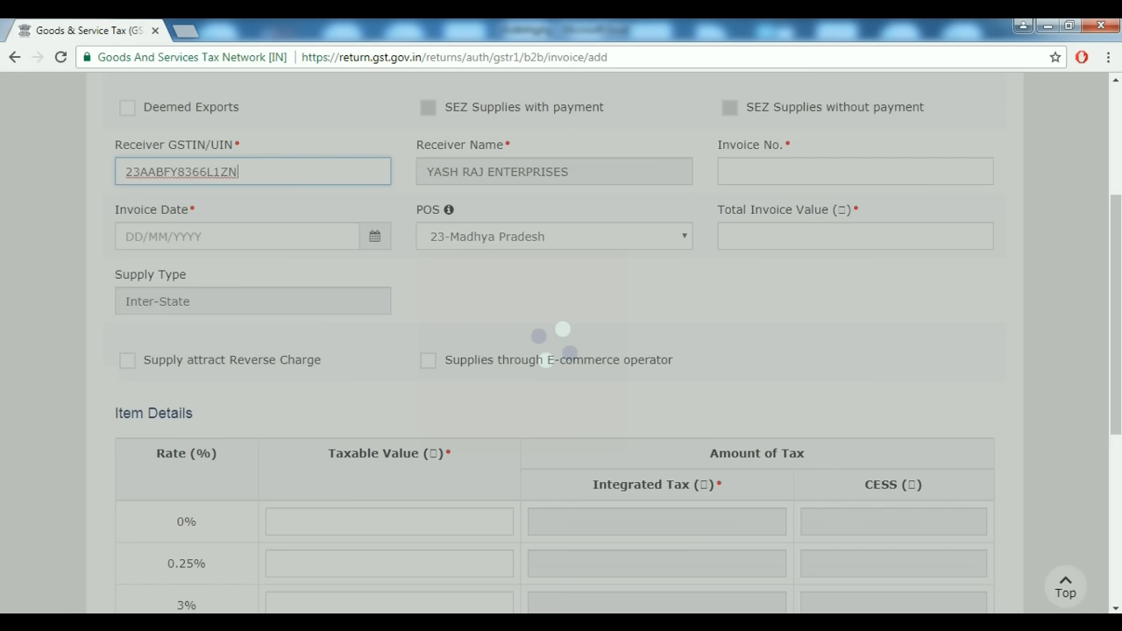
{"action": "key", "text": "ctrl+a"}
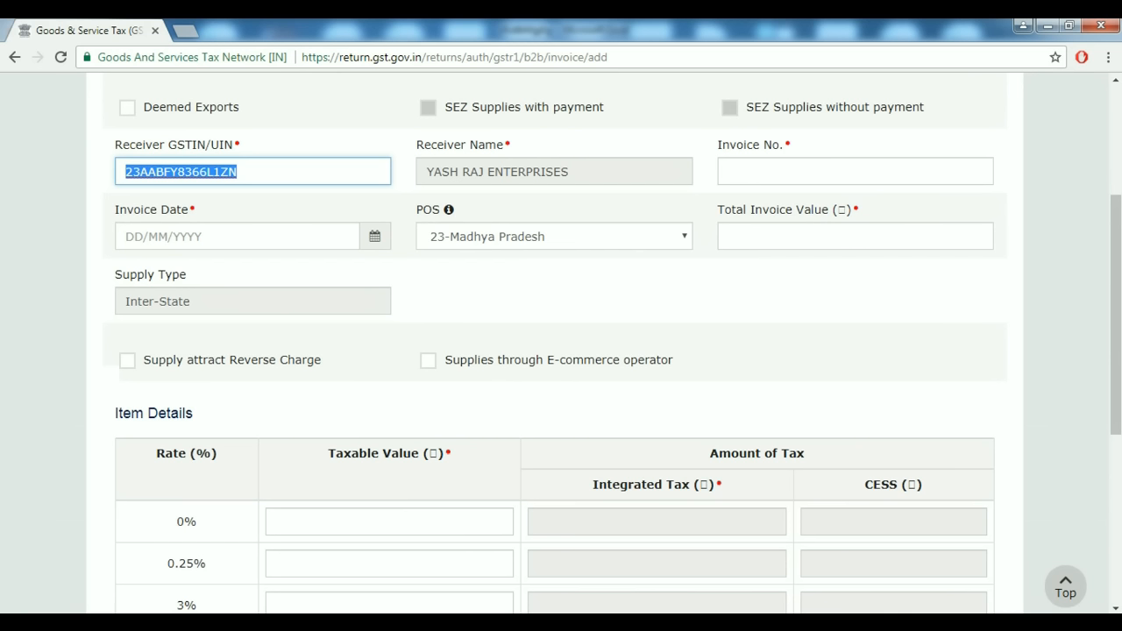
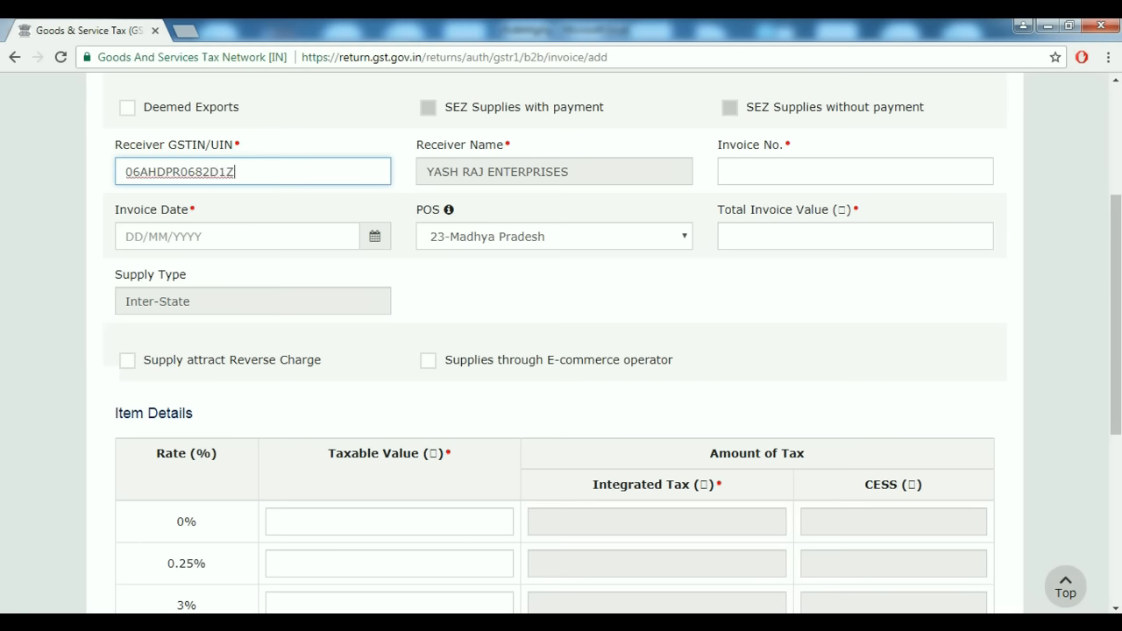
{"action": "key", "text": "Tab"}
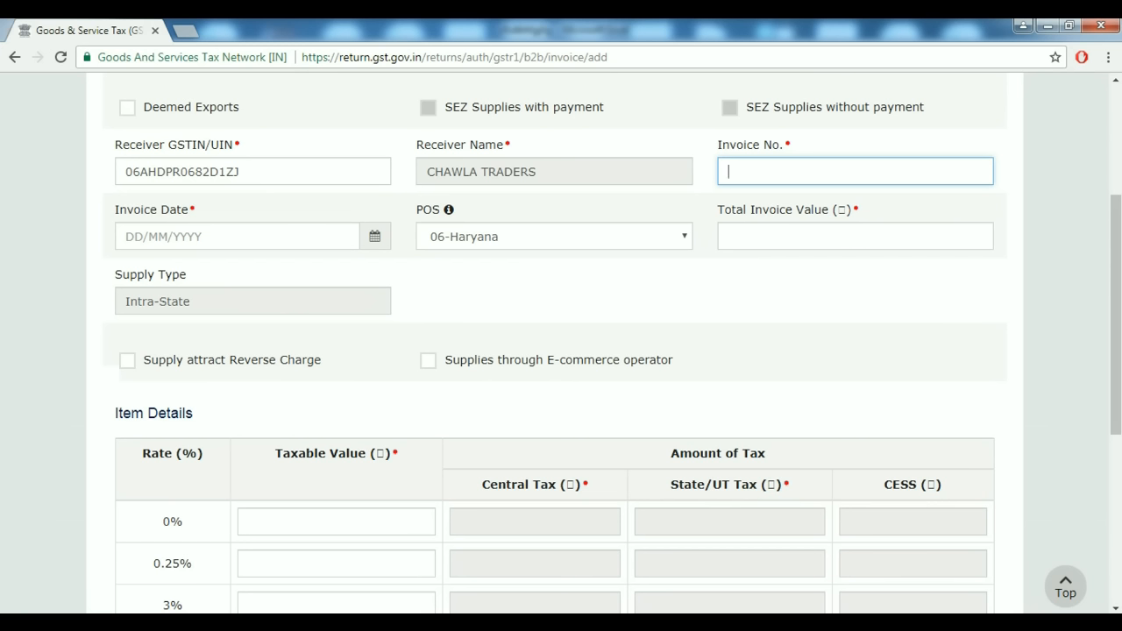
Enter invoice number 27 with invoice date 27/07/2017.
{"action": "type", "text": "27"}
{"action": "key", "text": "Tab"}
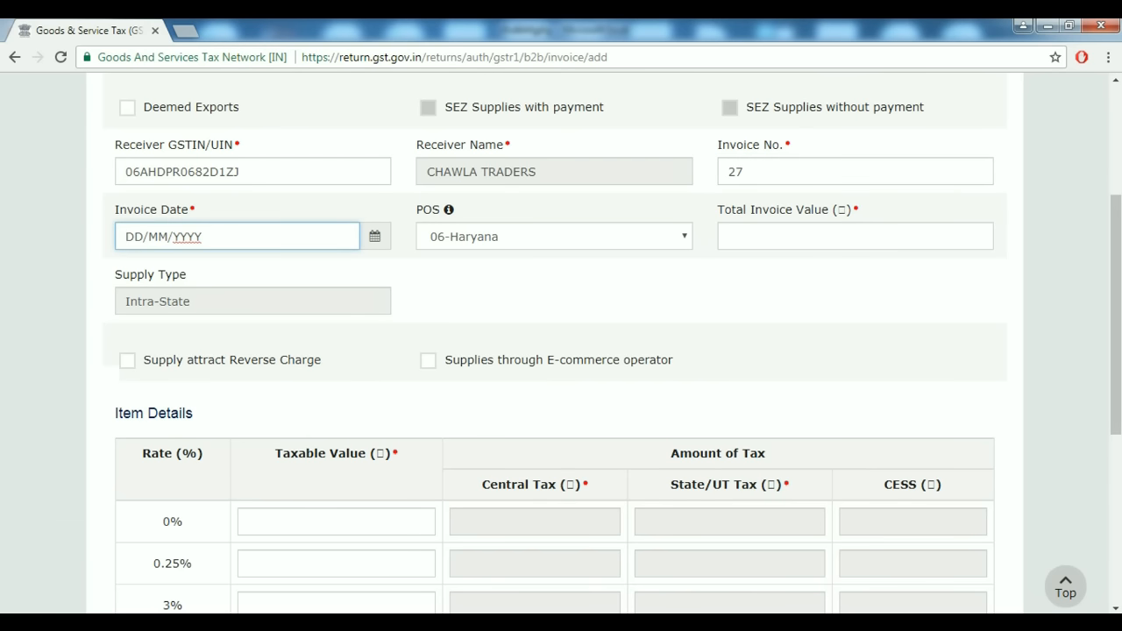
{"action": "key", "text": "Tab"}
{"action": "key", "text": "Return"}
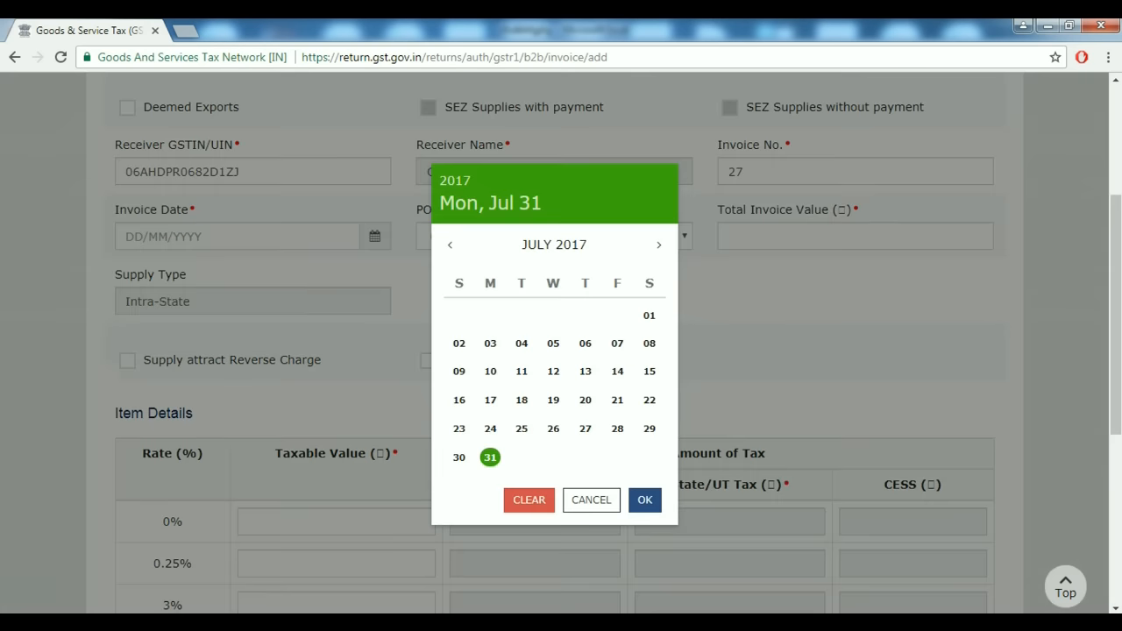
{"action": "key", "text": "Left"}
{"action": "key", "text": "Left"}
{"action": "key", "text": "Left"}
{"action": "key", "text": "Left"}
{"action": "key", "text": "Return"}
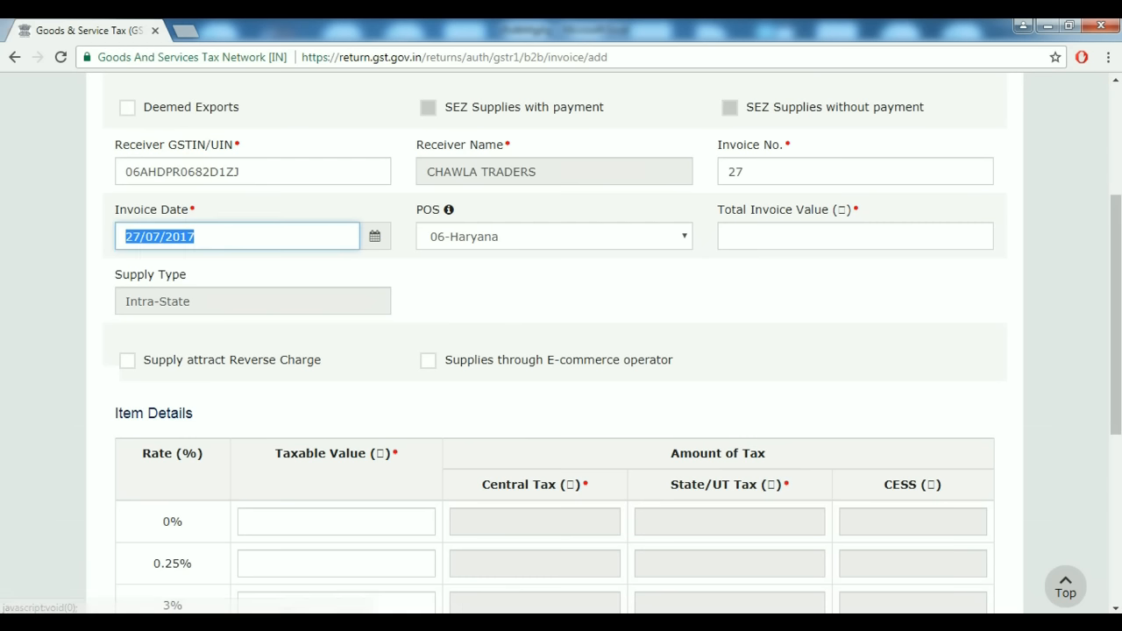
{"action": "left_click", "coordinate": [982, 236]}
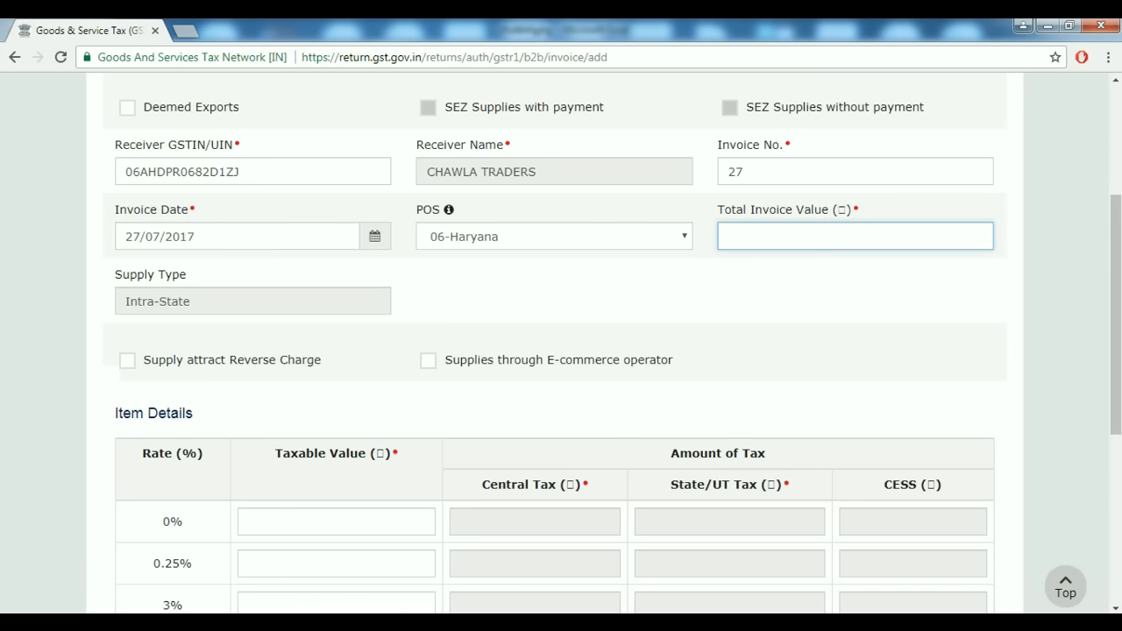
{"action": "left_click", "coordinate": [681, 551]}
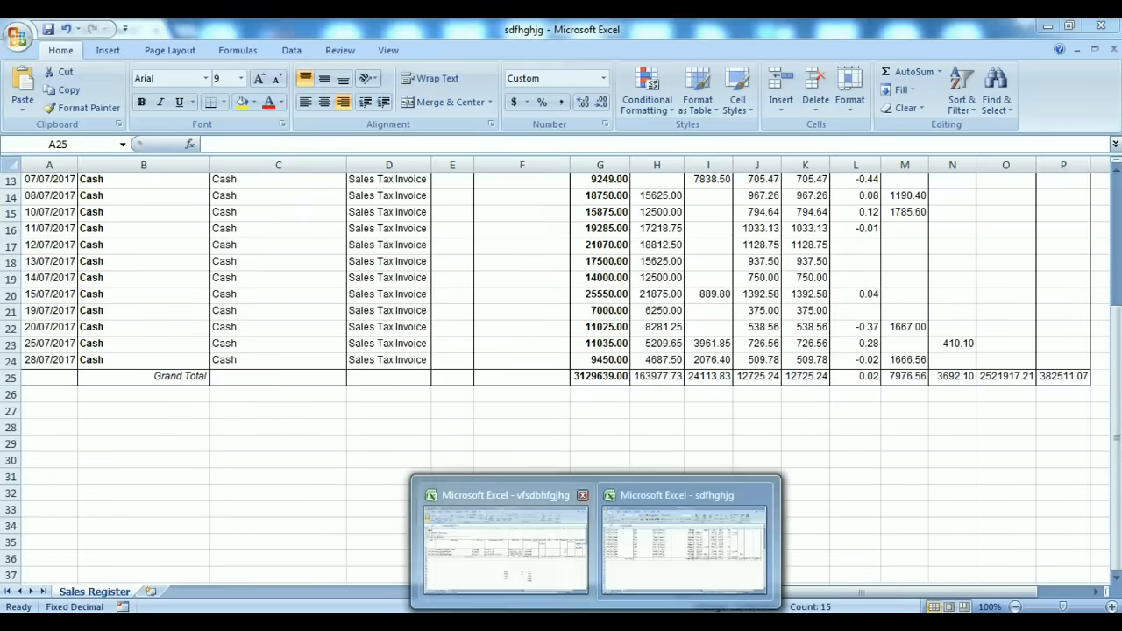
Change Excel cell D21 to 15000 and enter the resulting 84690 as Total Invoice Value.
{"action": "left_click", "coordinate": [506, 556]}
{"action": "key", "text": "alt+Tab"}
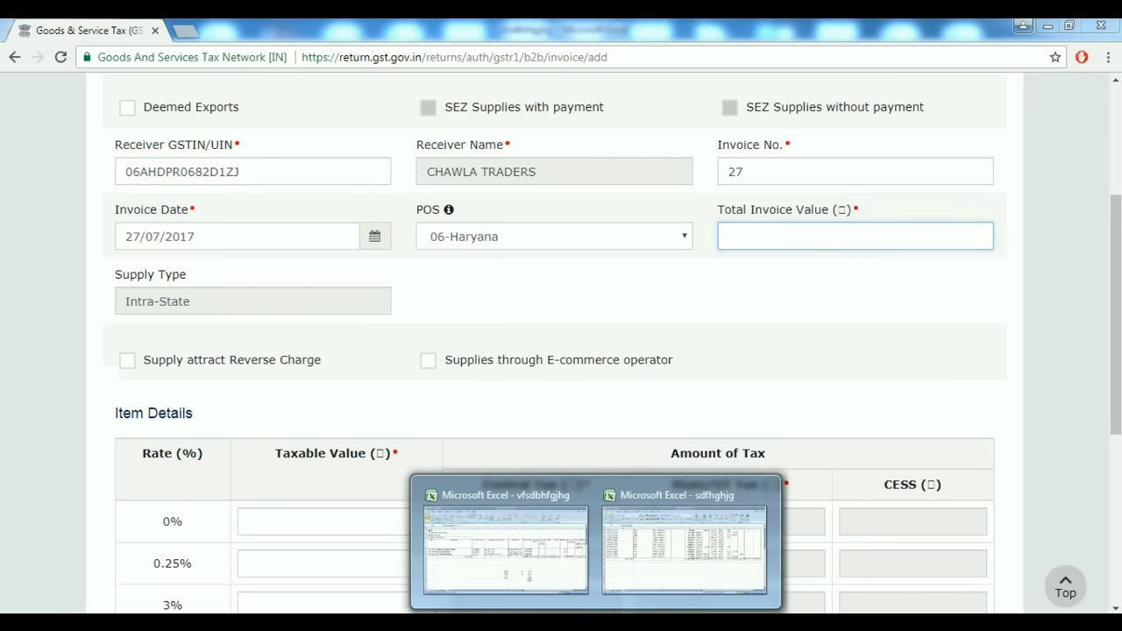
{"action": "left_click", "coordinate": [505, 556]}
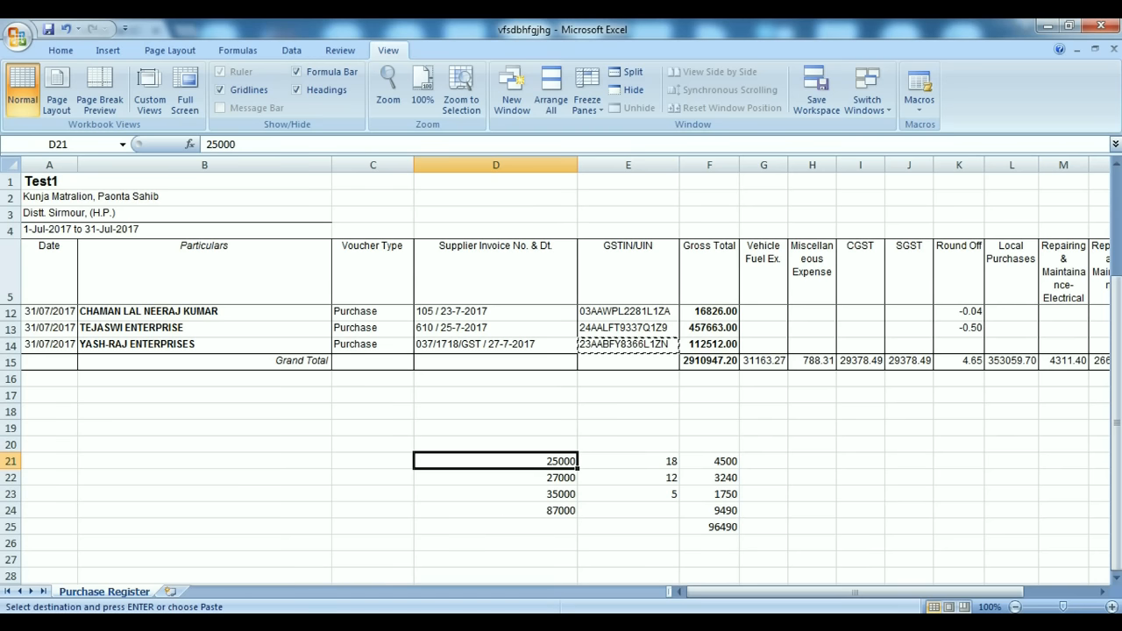
{"action": "type", "text": "15000"}
{"action": "key", "text": "Tab"}
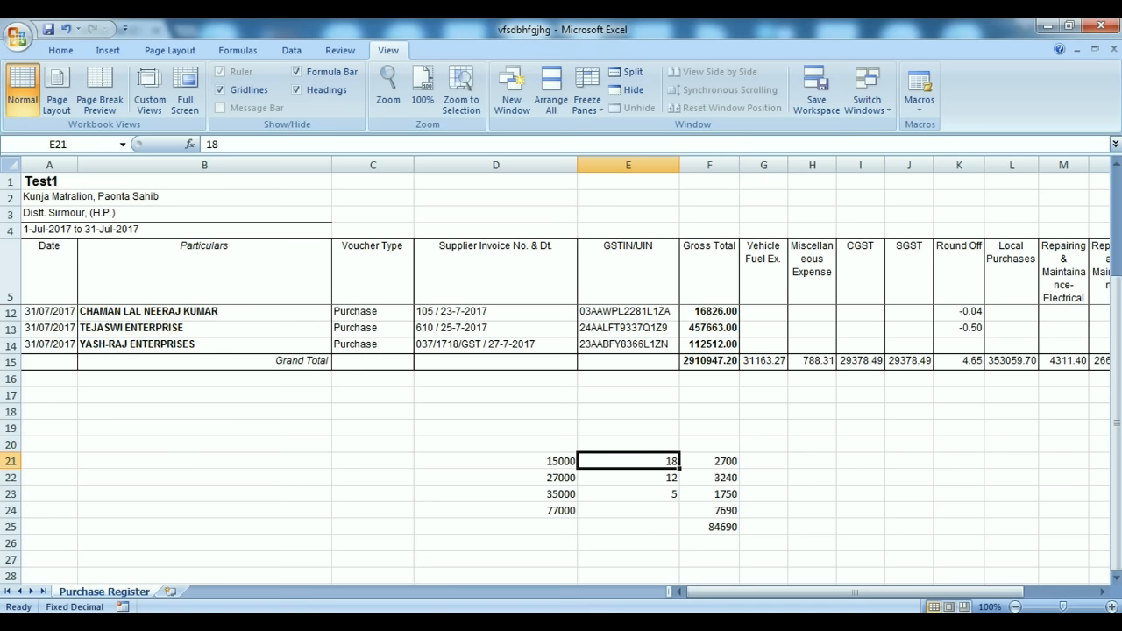
{"action": "left_click", "coordinate": [613, 552]}
{"action": "type", "text": "84690"}
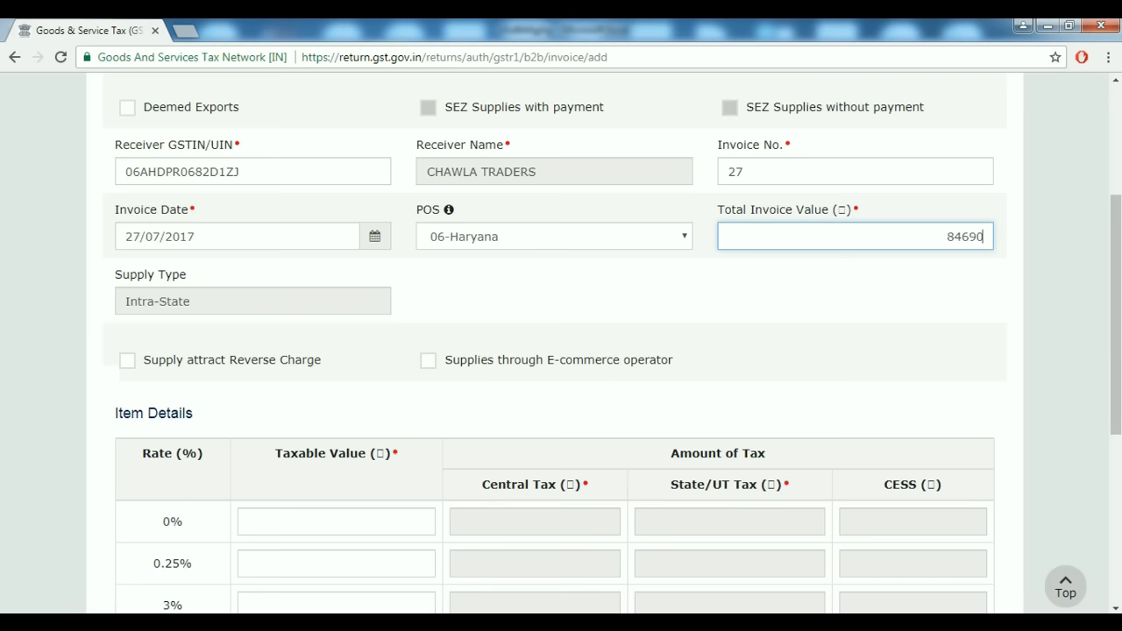
{"action": "key", "text": "Tab"}
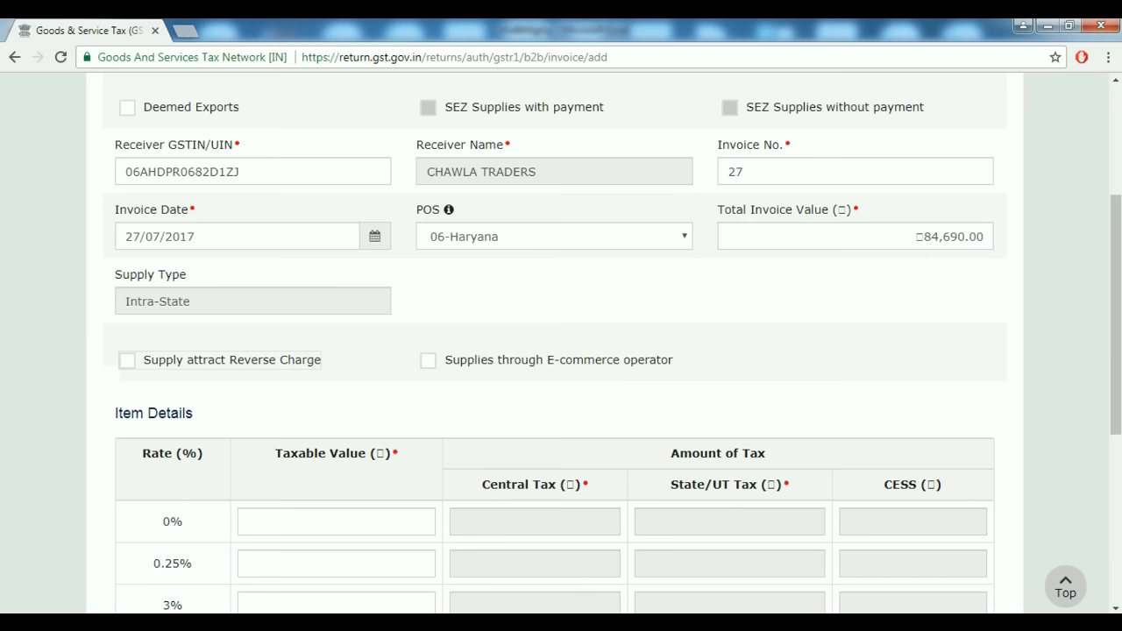
{"action": "key", "text": "alt+Tab"}
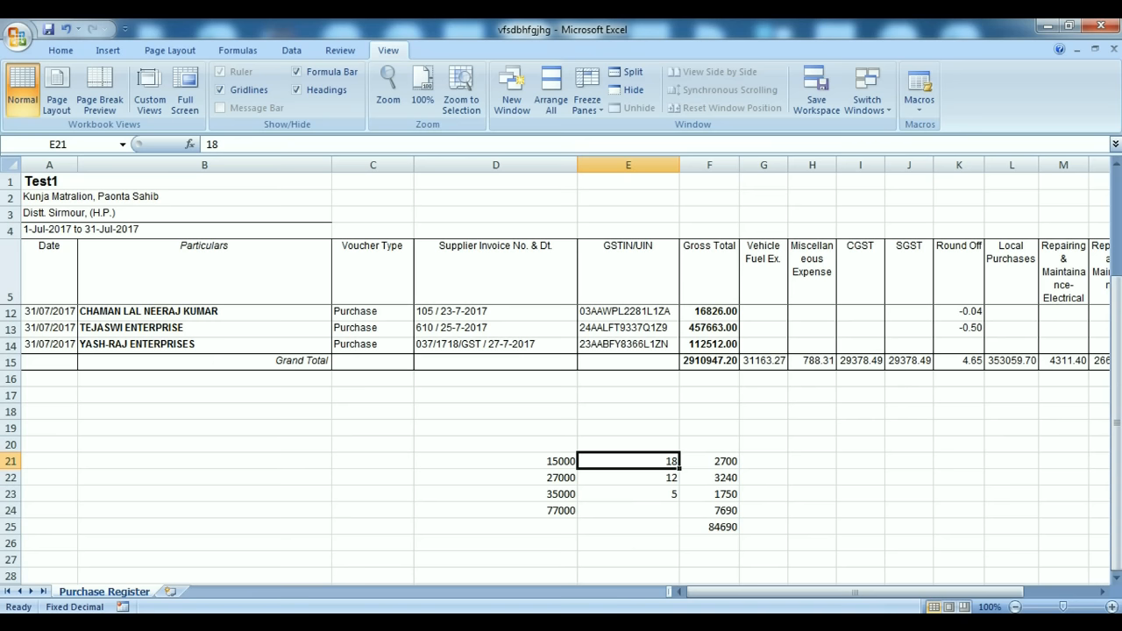
{"action": "key", "text": "alt+Tab"}
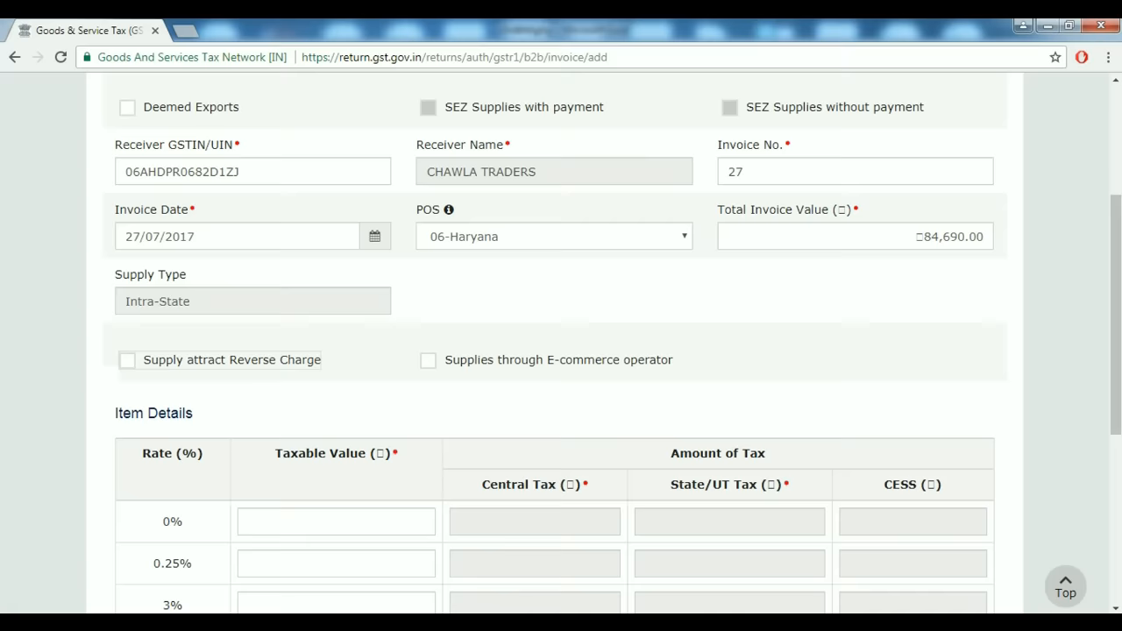
Enter taxable values 15000 at 18% and 27000 at 12%.
{"action": "scroll", "coordinate": [561, 351], "scroll_direction": "down", "scroll_amount": 4}
{"action": "left_click", "coordinate": [424, 403]}
{"action": "type", "text": "15000"}
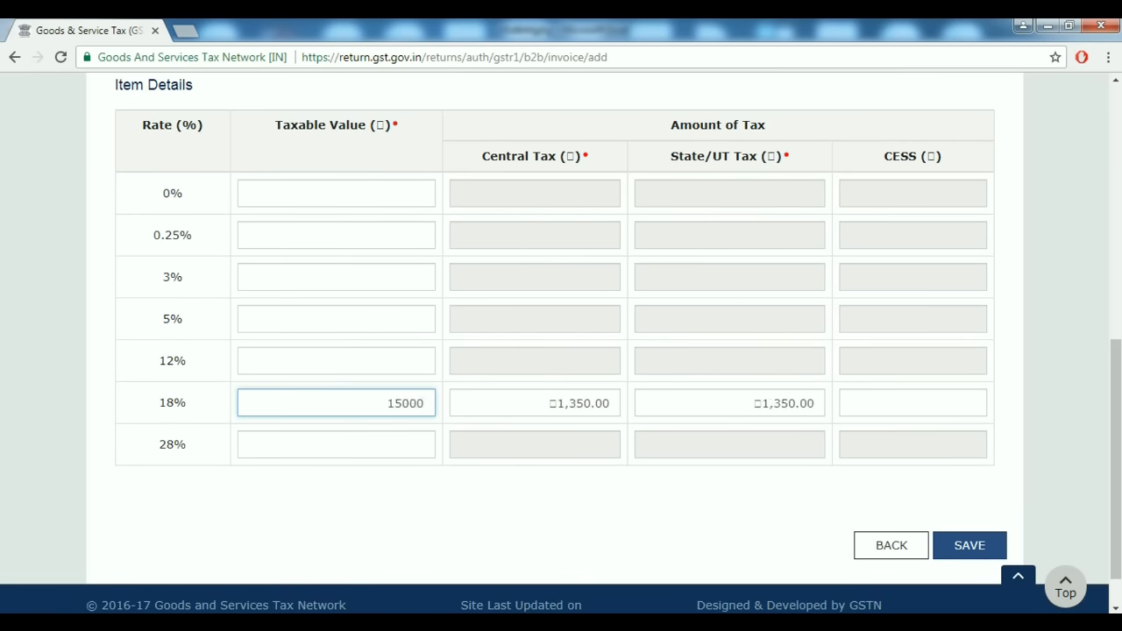
{"action": "key", "text": "alt+Tab"}
{"action": "key", "text": "alt+Tab"}
{"action": "left_click", "coordinate": [337, 360]}
{"action": "type", "text": "27000"}
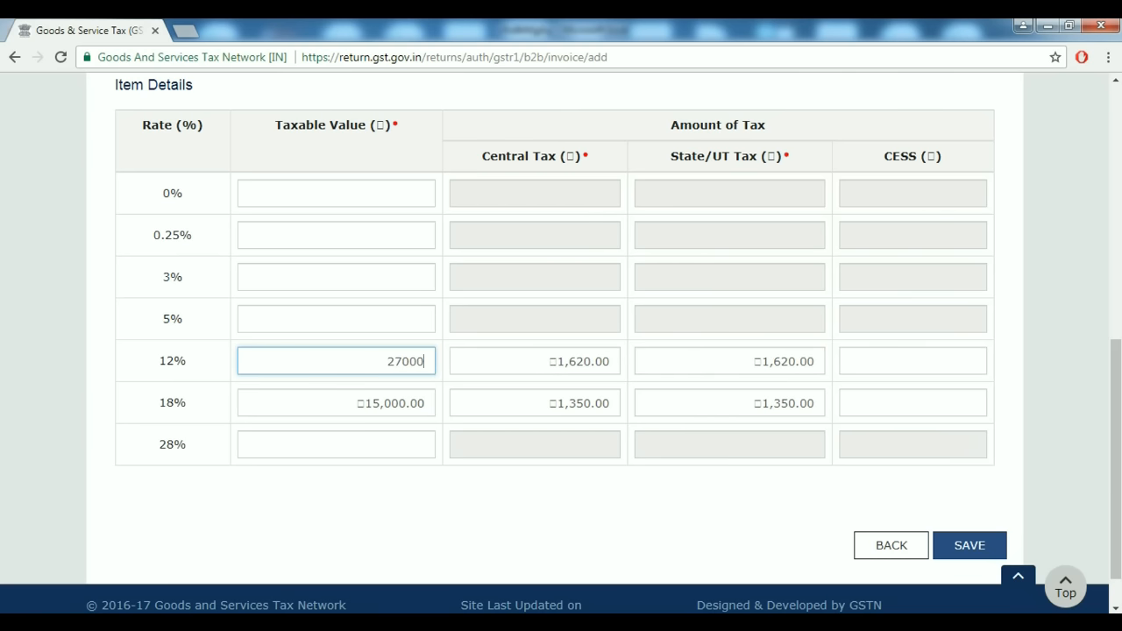
{"action": "key", "text": "Tab"}
Enter 35000 as the taxable value at 5%, fixing a mistyped 3500.
{"action": "key", "text": "alt+Tab"}
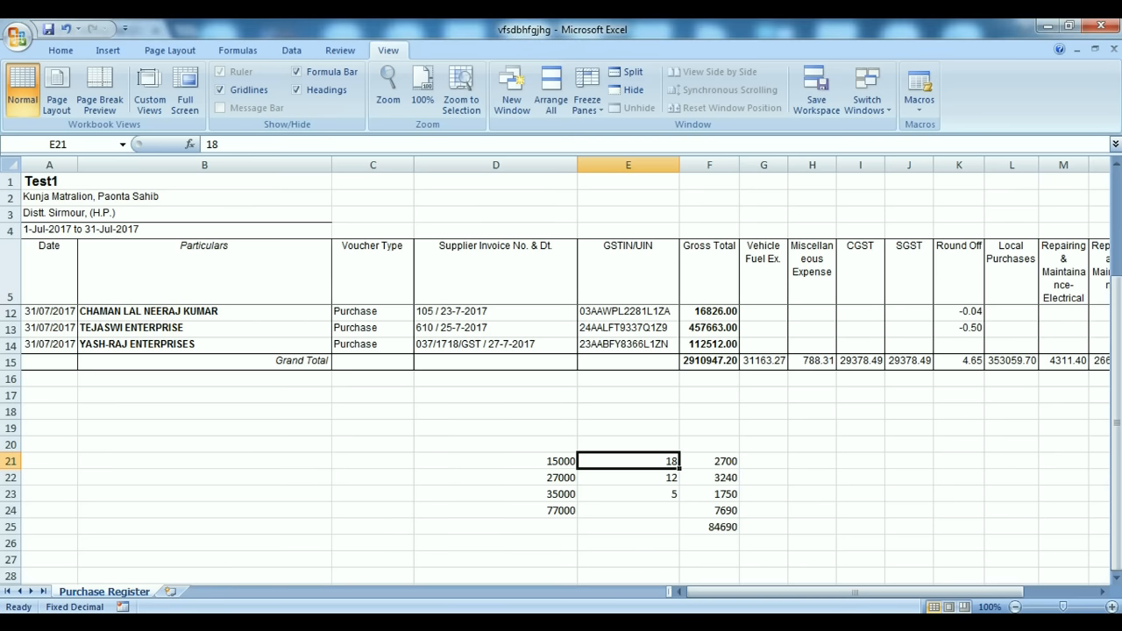
{"action": "left_click", "coordinate": [526, 493]}
{"action": "key", "text": "alt+Tab"}
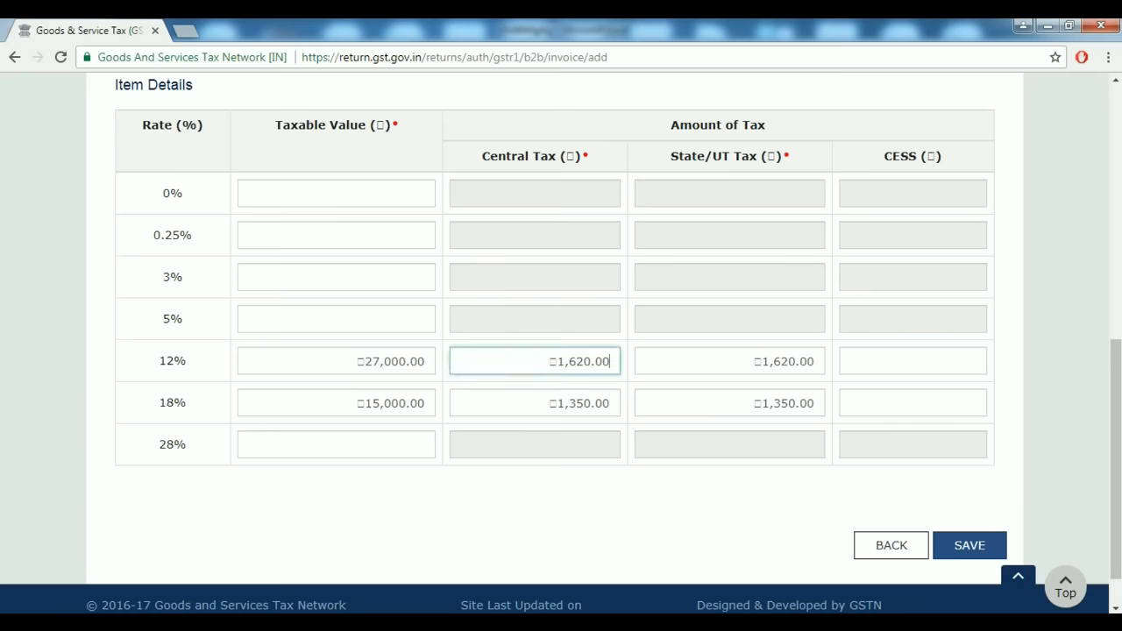
{"action": "left_click", "coordinate": [377, 319]}
{"action": "type", "text": "3500"}
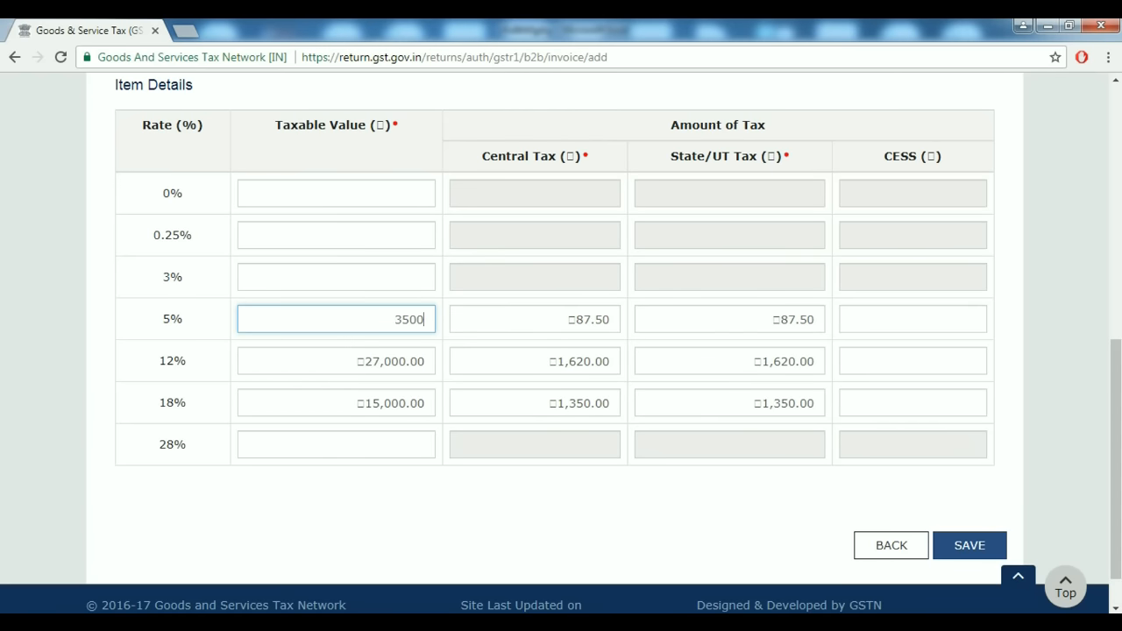
{"action": "key", "text": "Tab"}
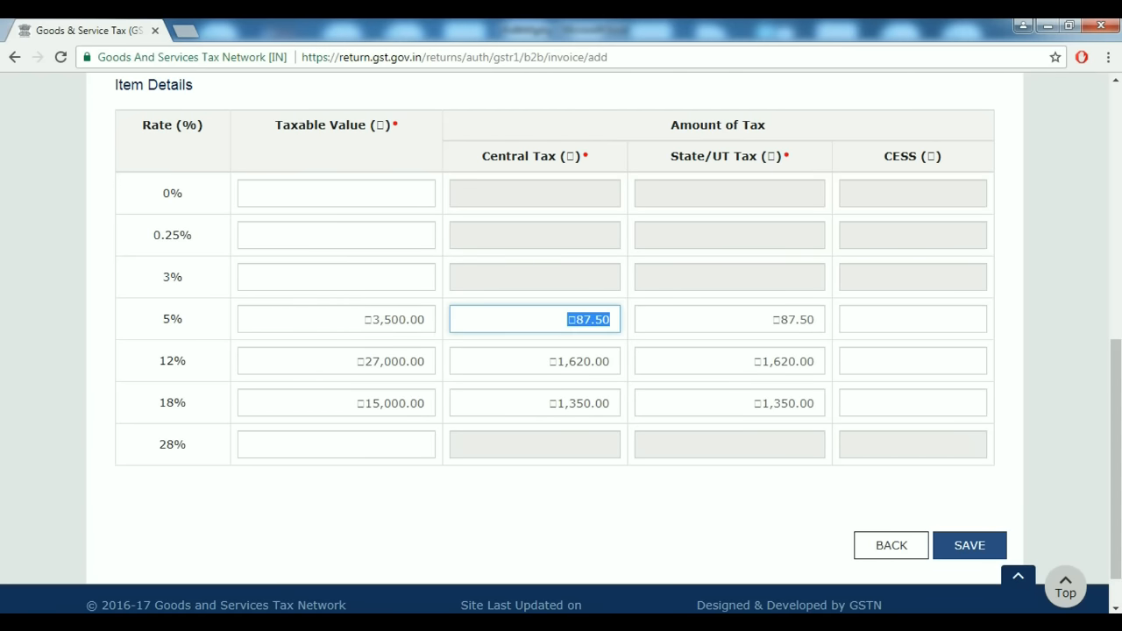
{"action": "left_click", "coordinate": [424, 319]}
{"action": "key", "text": "BackSpace"}
{"action": "key", "text": "BackSpace"}
{"action": "key", "text": "BackSpace"}
{"action": "type", "text": "00"}
{"action": "key", "text": "Tab"}
{"action": "scroll", "coordinate": [561, 351], "scroll_direction": "down", "scroll_amount": 1}
{"action": "scroll", "coordinate": [561, 351], "scroll_direction": "up", "scroll_amount": 2}
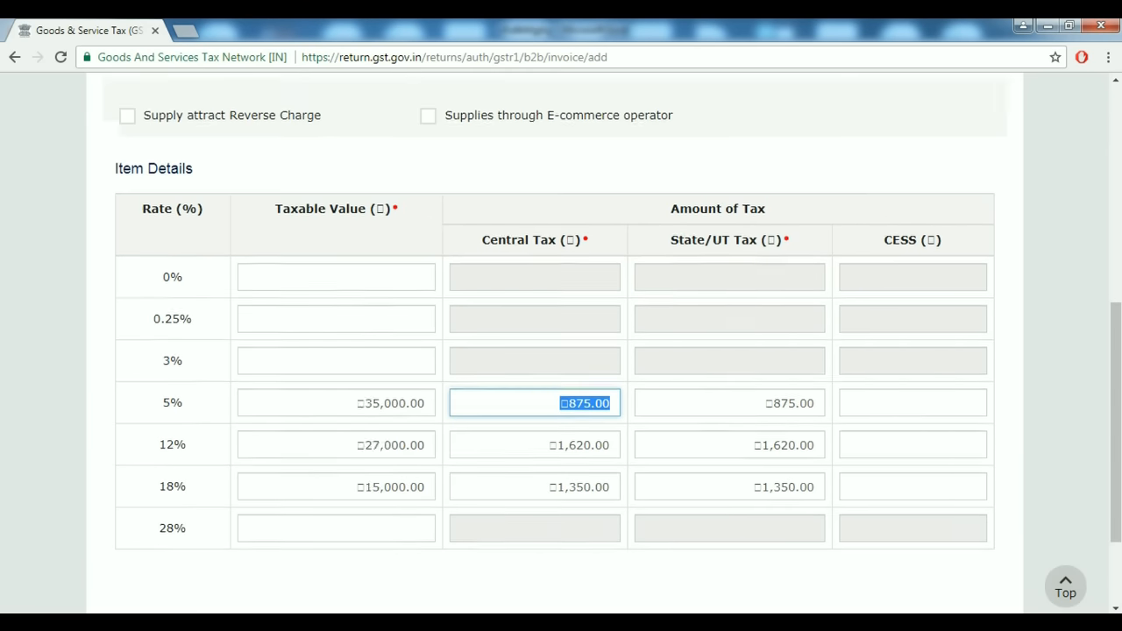
{"action": "scroll", "coordinate": [561, 350], "scroll_direction": "down", "scroll_amount": 1}
{"action": "scroll", "coordinate": [561, 351], "scroll_direction": "up", "scroll_amount": 3}
{"action": "scroll", "coordinate": [561, 351], "scroll_direction": "down", "scroll_amount": 1}
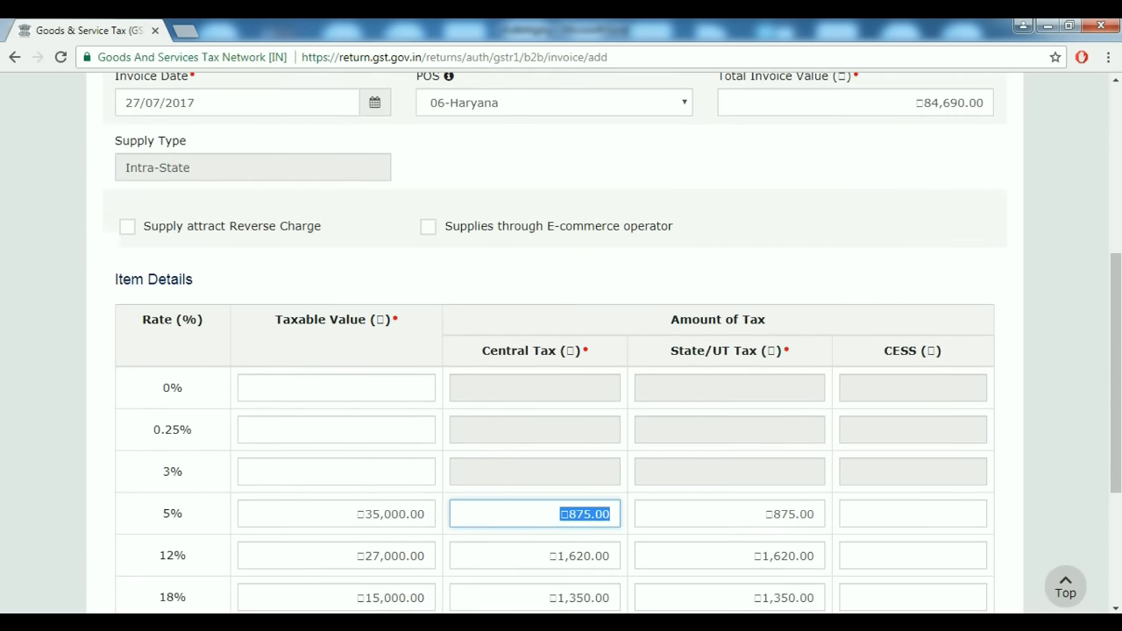
{"action": "scroll", "coordinate": [561, 351], "scroll_direction": "down", "scroll_amount": 3}
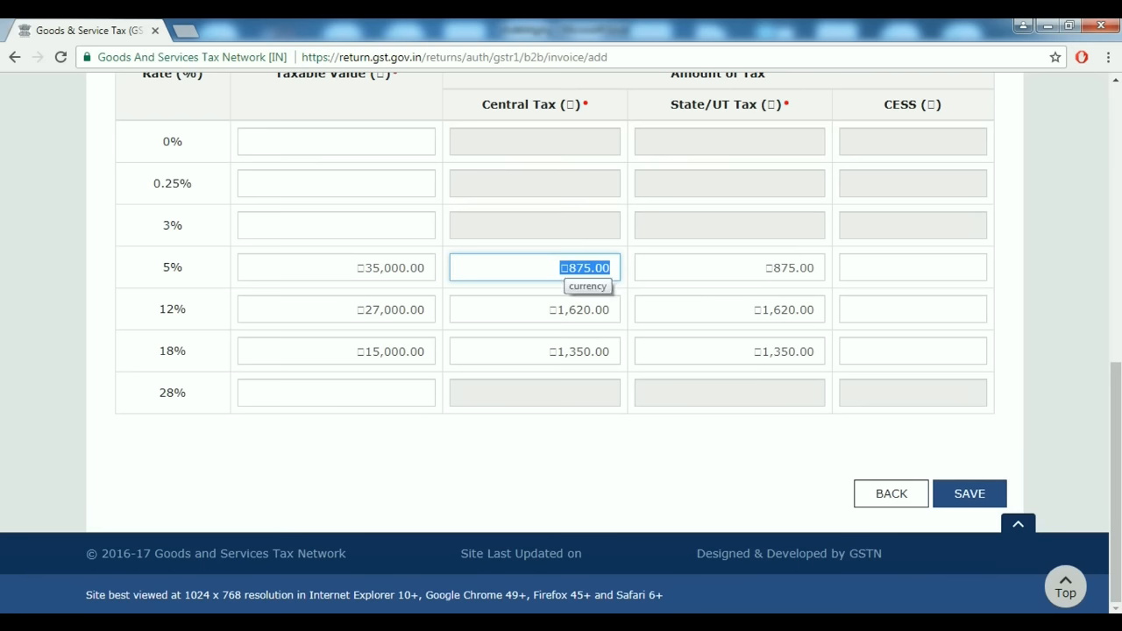
{"action": "scroll", "coordinate": [579, 281], "scroll_direction": "up", "scroll_amount": 1}
{"action": "scroll", "coordinate": [561, 350], "scroll_direction": "up", "scroll_amount": 1}
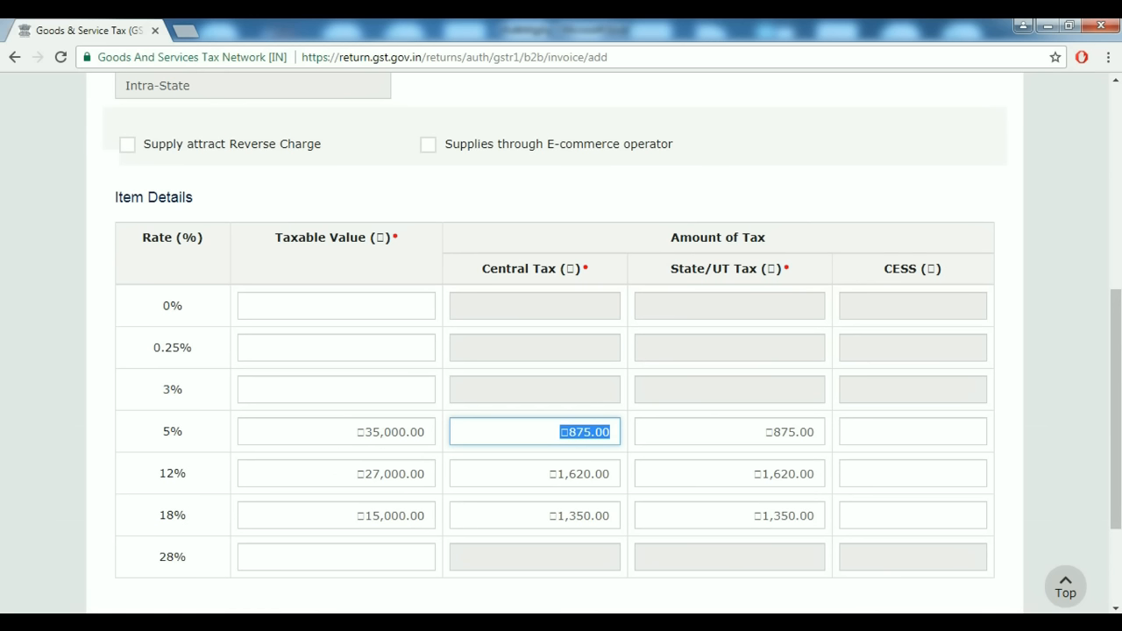
{"action": "scroll", "coordinate": [421, 360], "scroll_direction": "up", "scroll_amount": 3}
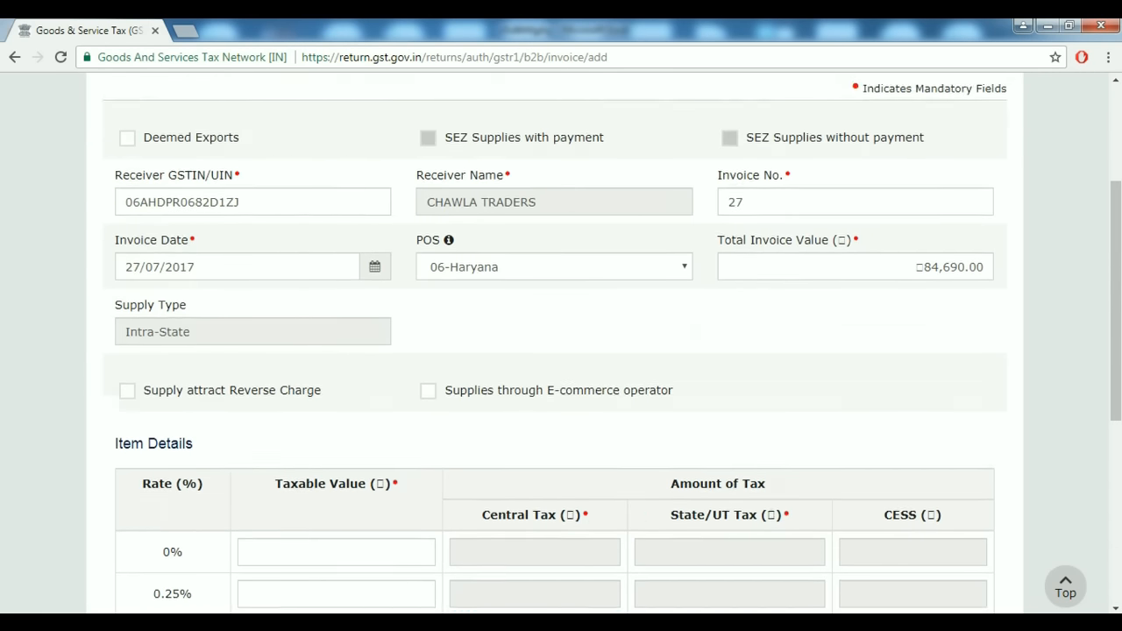
{"action": "scroll", "coordinate": [421, 359], "scroll_direction": "down", "scroll_amount": 2}
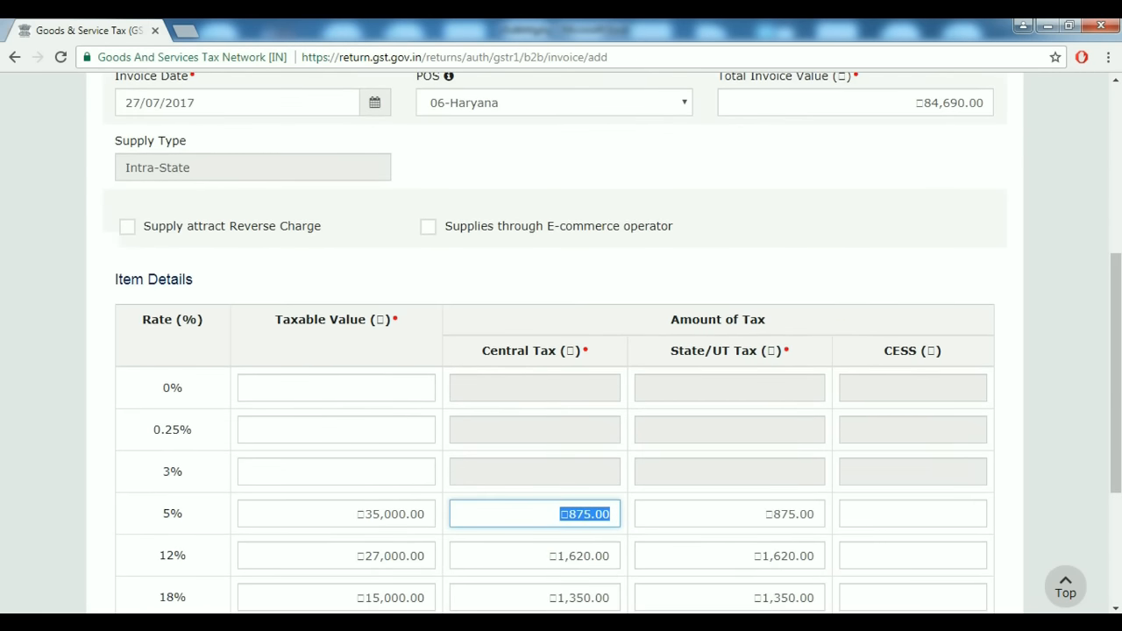
{"action": "scroll", "coordinate": [560, 351], "scroll_direction": "down", "scroll_amount": 1}
Save invoice 27, listing it at ₹84,690.00 total and ₹77,000.00 taxable value.
{"action": "scroll", "coordinate": [561, 350], "scroll_direction": "down", "scroll_amount": 2}
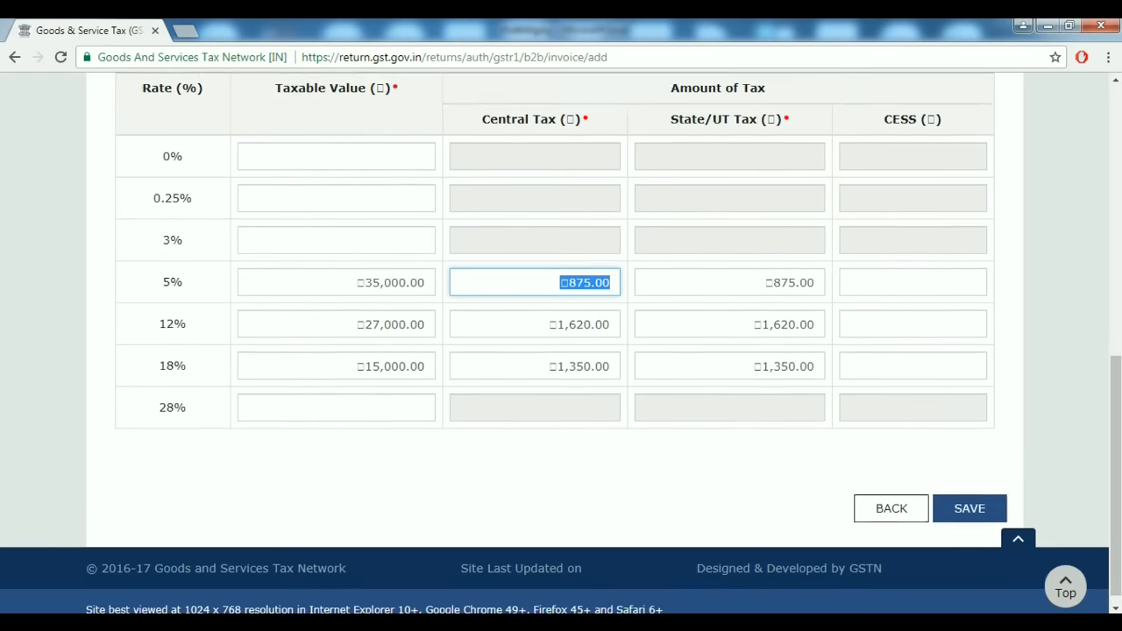
{"action": "left_click", "coordinate": [969, 493]}
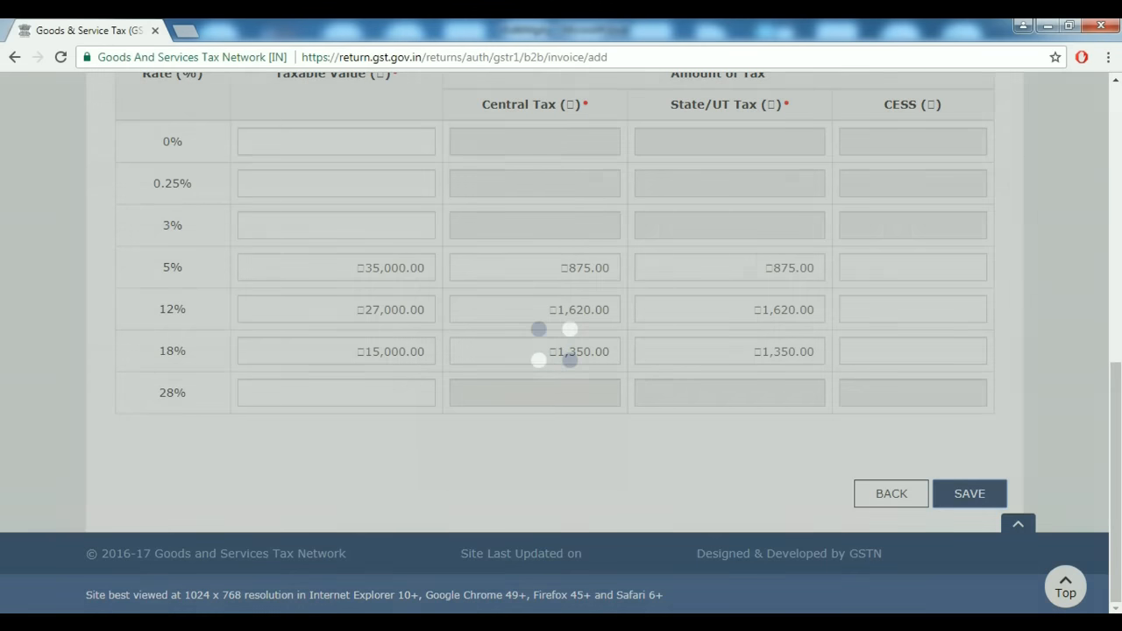
{"action": "scroll", "coordinate": [561, 350], "scroll_direction": "down", "scroll_amount": 1}
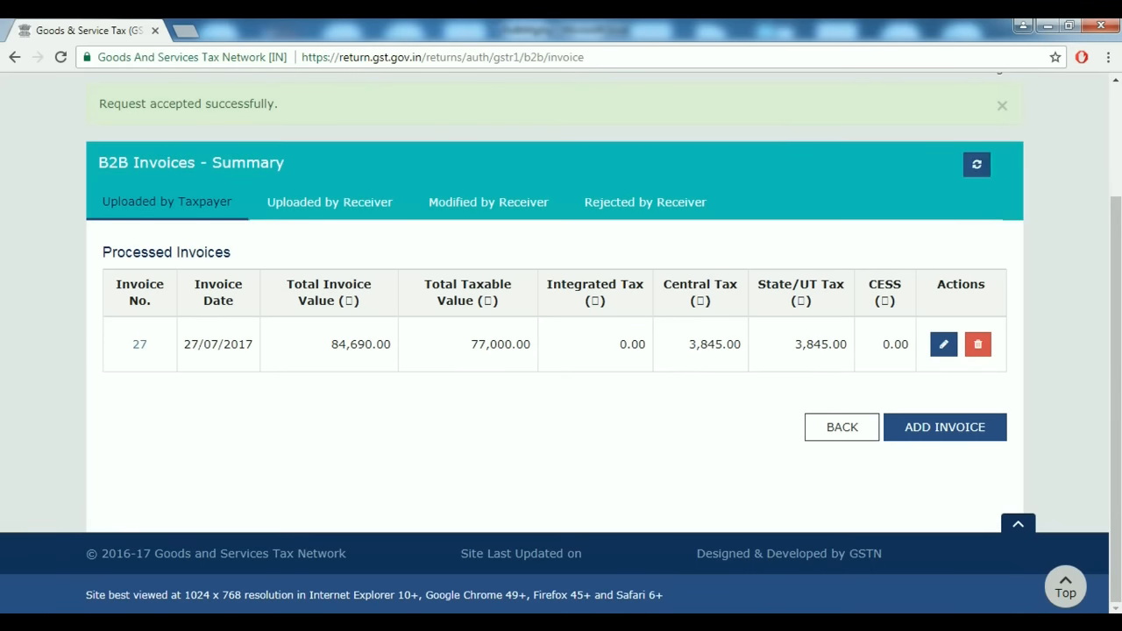
Review invoice 27 (27/07/2017, ₹84,690.00) in the edit form, then return to the B2B Invoices Summary.
{"action": "left_click", "coordinate": [943, 343]}
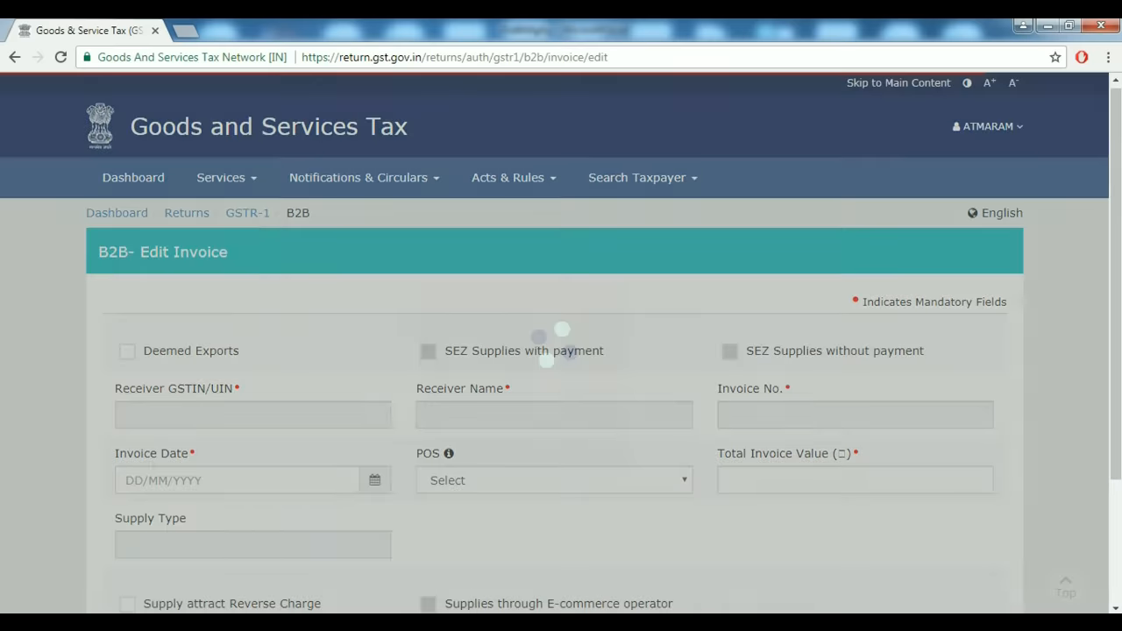
{"action": "scroll", "coordinate": [561, 351], "scroll_direction": "down", "scroll_amount": 4}
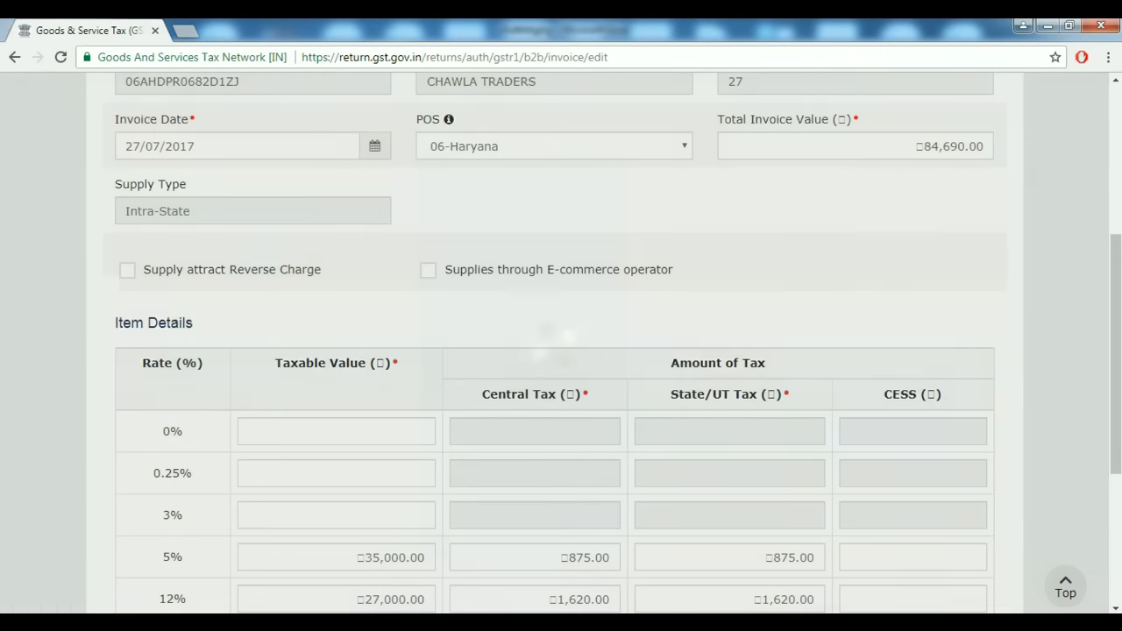
{"action": "scroll", "coordinate": [561, 350], "scroll_direction": "down", "scroll_amount": 3}
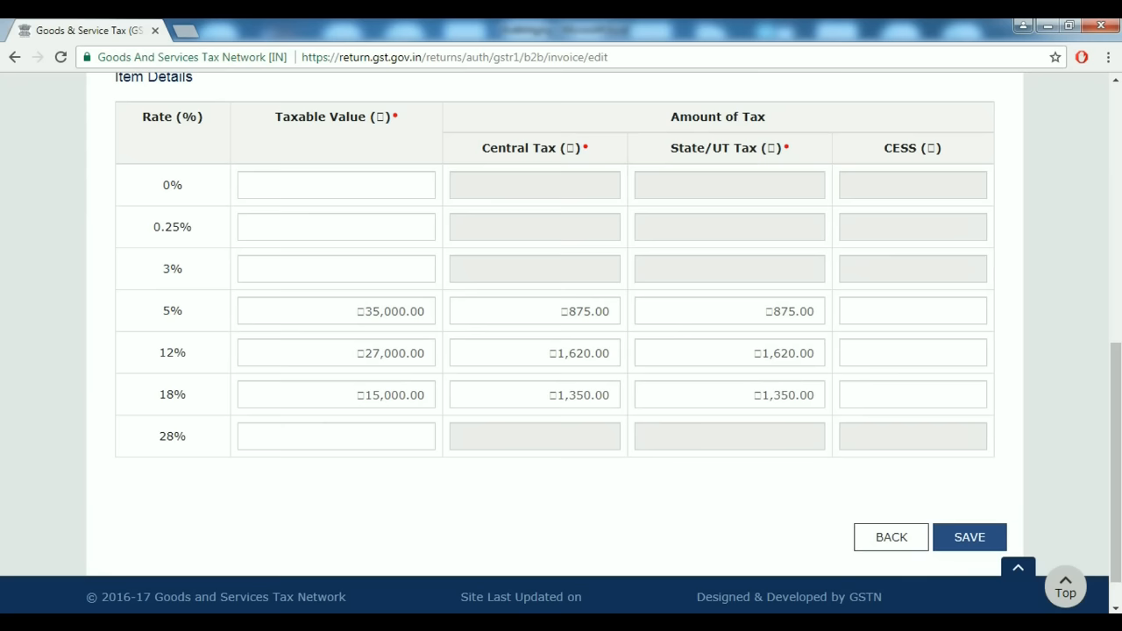
{"action": "scroll", "coordinate": [561, 350], "scroll_direction": "up", "scroll_amount": 4}
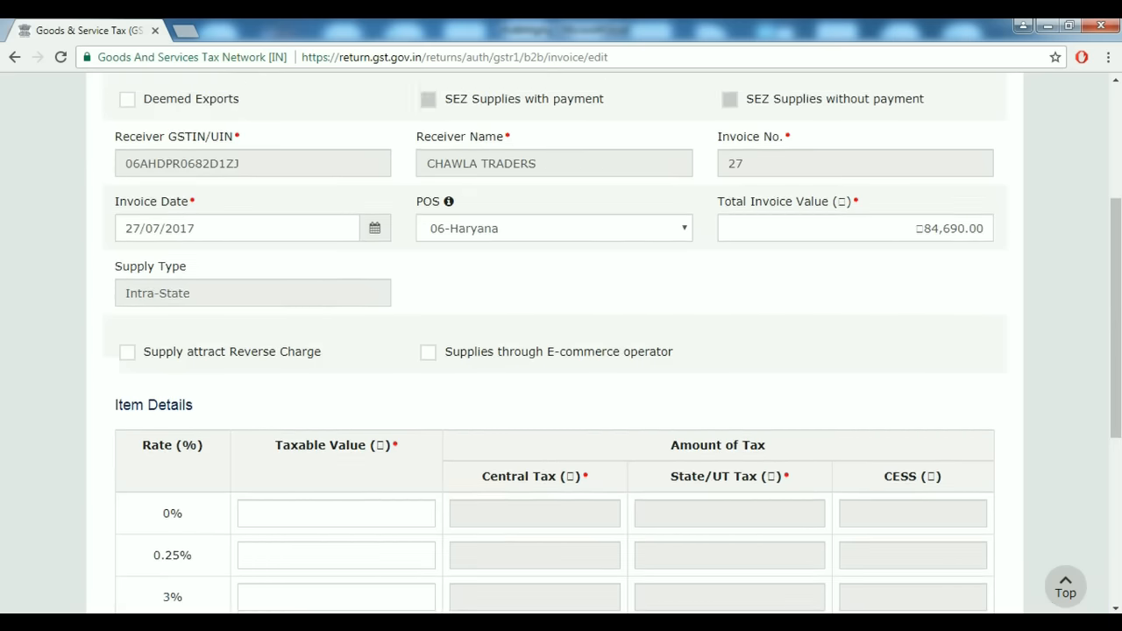
{"action": "scroll", "coordinate": [561, 350], "scroll_direction": "down", "scroll_amount": 1}
{"action": "scroll", "coordinate": [561, 351], "scroll_direction": "up", "scroll_amount": 1}
{"action": "scroll", "coordinate": [561, 350], "scroll_direction": "down", "scroll_amount": 2}
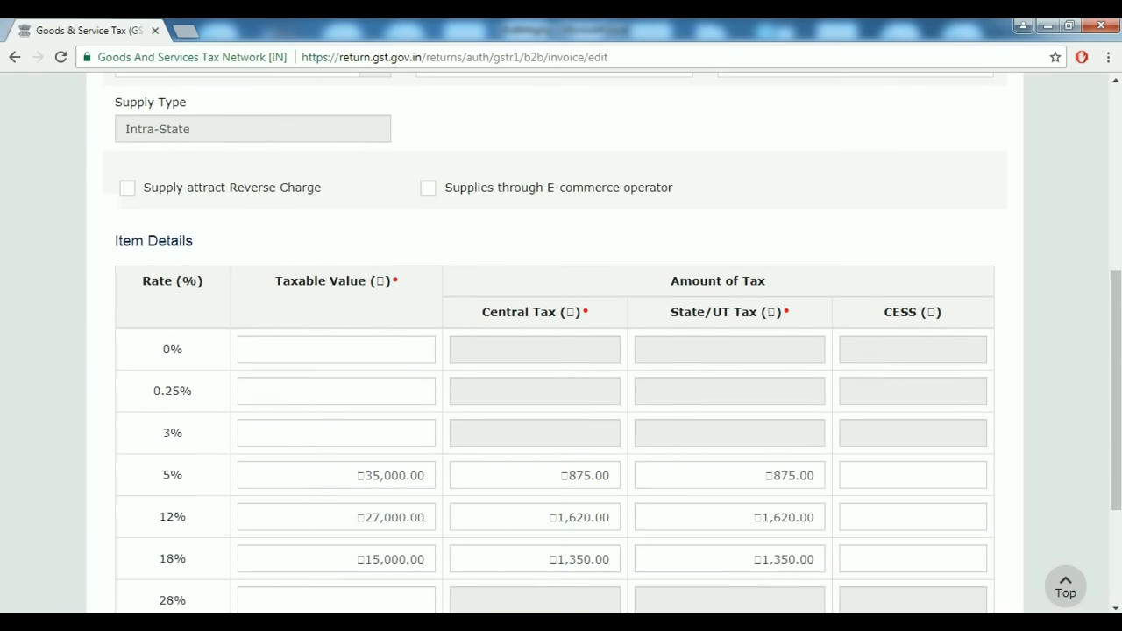
{"action": "scroll", "coordinate": [561, 351], "scroll_direction": "up", "scroll_amount": 1}
{"action": "scroll", "coordinate": [561, 351], "scroll_direction": "down", "scroll_amount": 2}
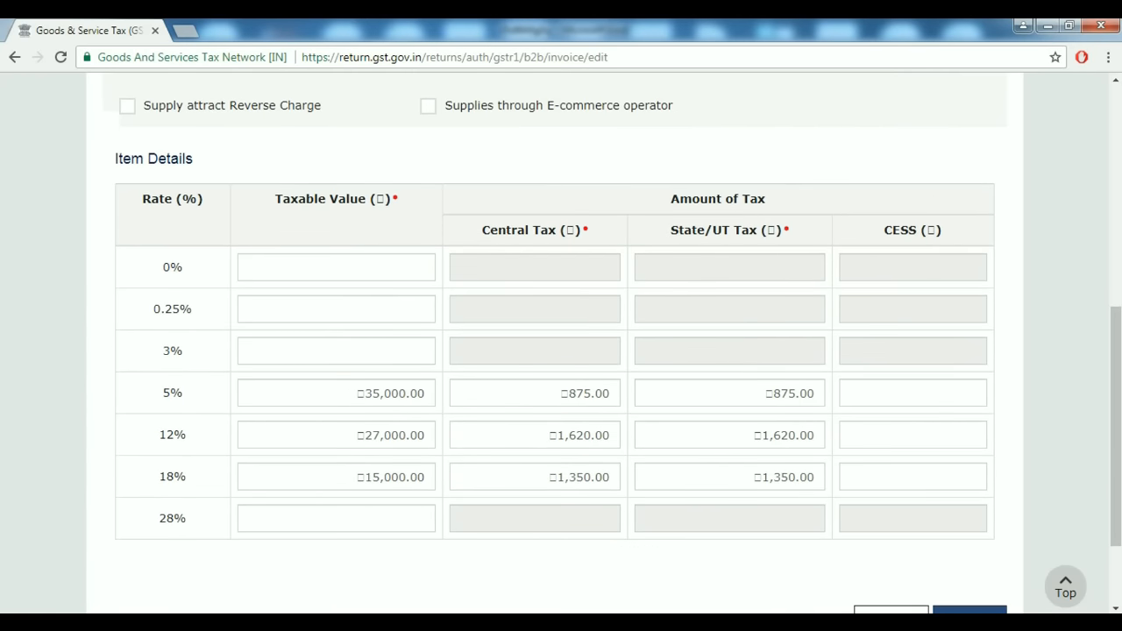
{"action": "scroll", "coordinate": [561, 351], "scroll_direction": "down", "scroll_amount": 2}
{"action": "scroll", "coordinate": [561, 350], "scroll_direction": "up", "scroll_amount": 2}
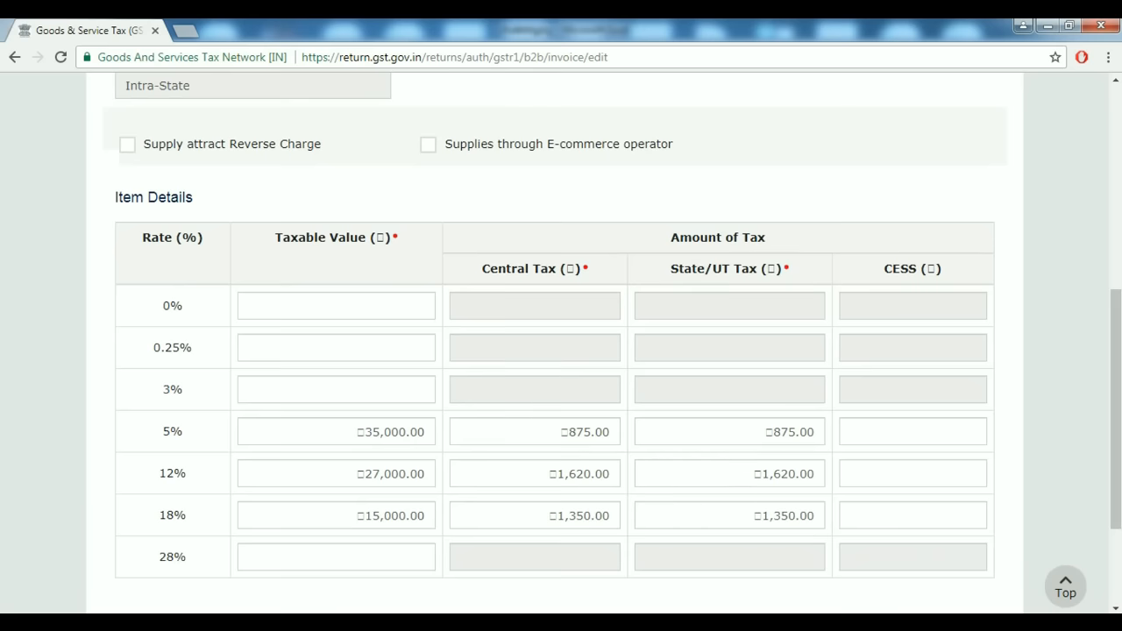
{"action": "scroll", "coordinate": [561, 351], "scroll_direction": "down", "scroll_amount": 2}
{"action": "left_click", "coordinate": [891, 493]}
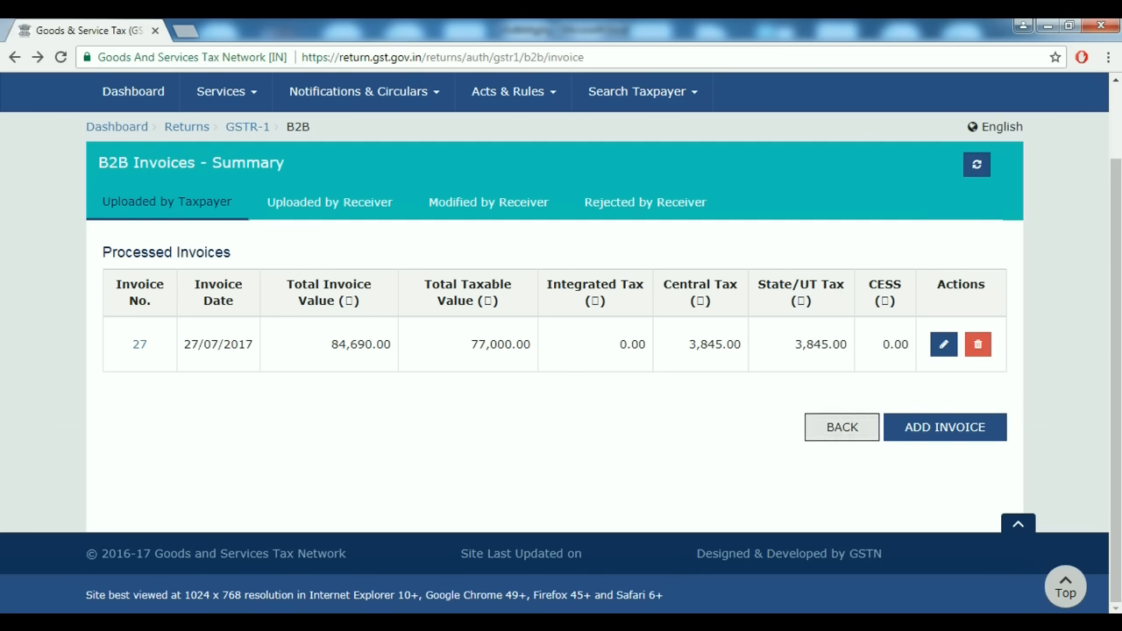
Return to the GSTR-1 dashboard and reopen the B2B invoices section to check its totals.
{"action": "left_click", "coordinate": [841, 427]}
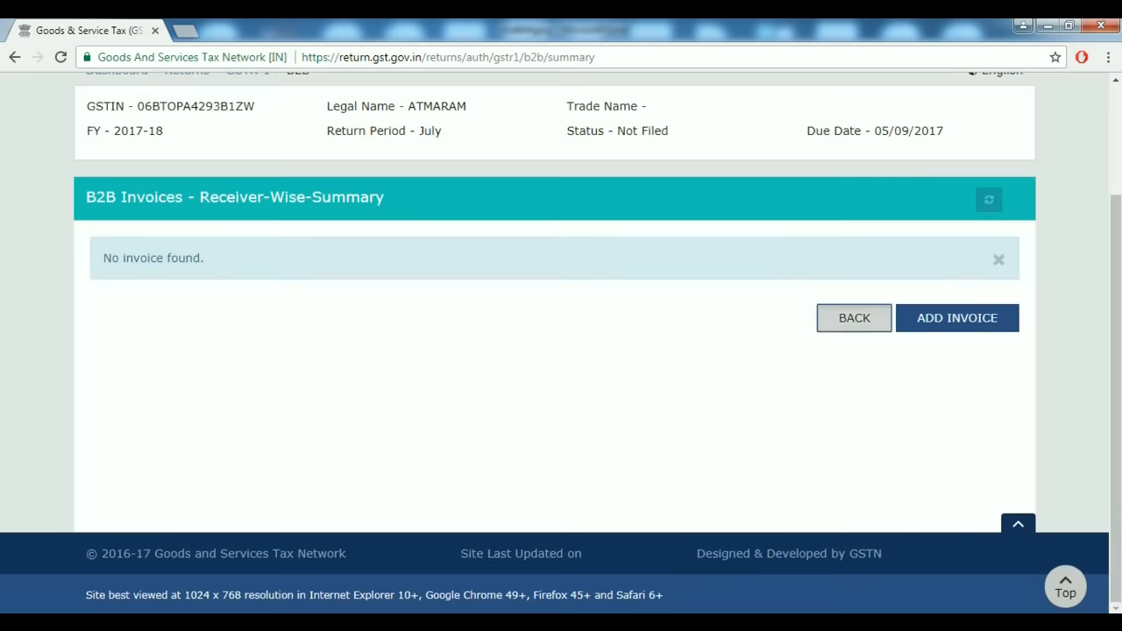
{"action": "left_click", "coordinate": [855, 318]}
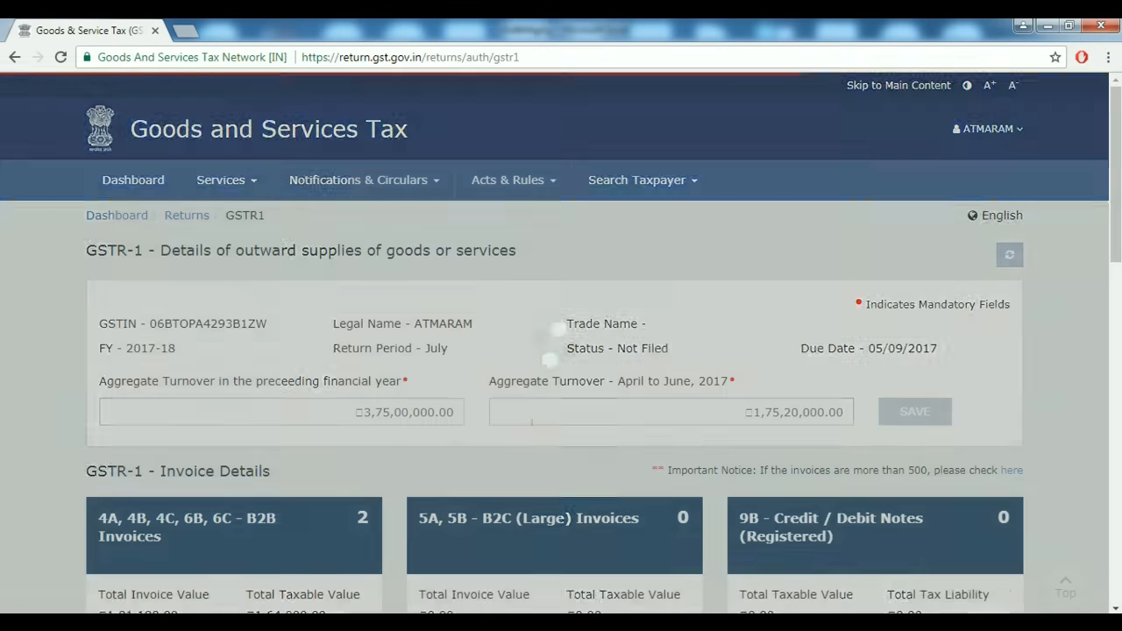
{"action": "scroll", "coordinate": [854, 318], "scroll_direction": "down", "scroll_amount": 4}
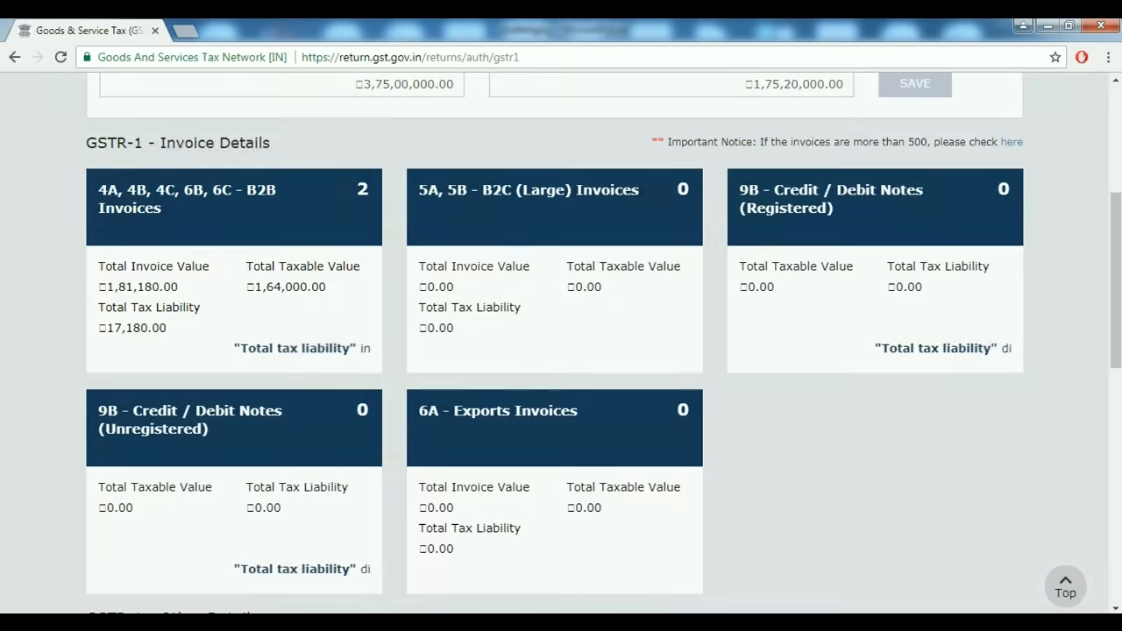
{"action": "left_click", "coordinate": [234, 207]}
Go back to the dashboard and open the 5A, 5B - B2C (Large) Invoices section.
{"action": "scroll", "coordinate": [561, 351], "scroll_direction": "down", "scroll_amount": 3}
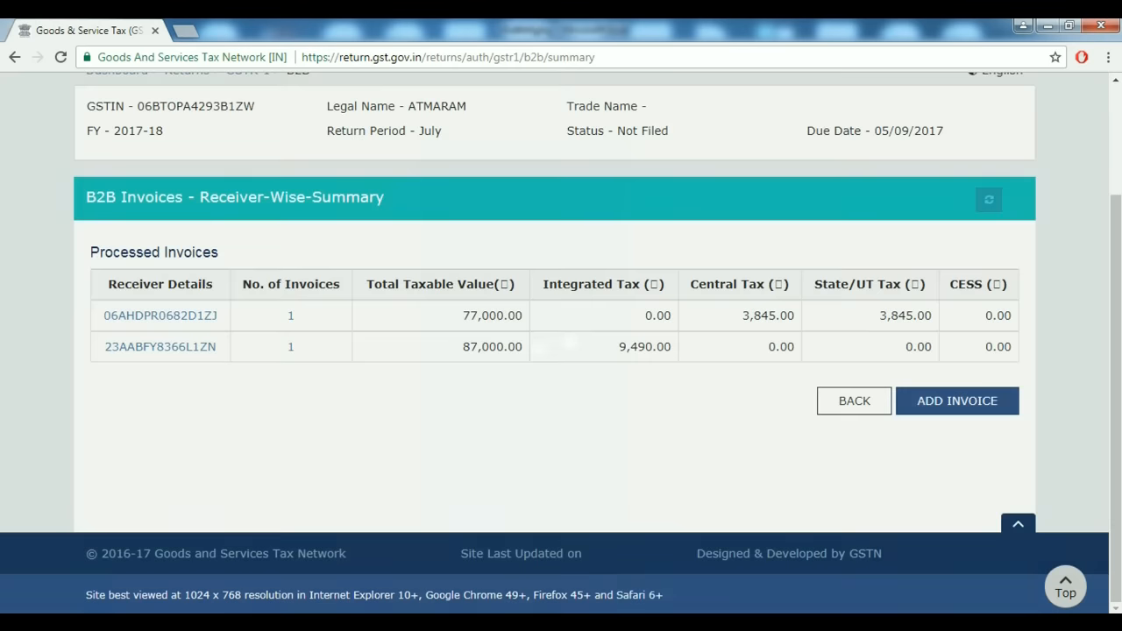
{"action": "left_click", "coordinate": [854, 401]}
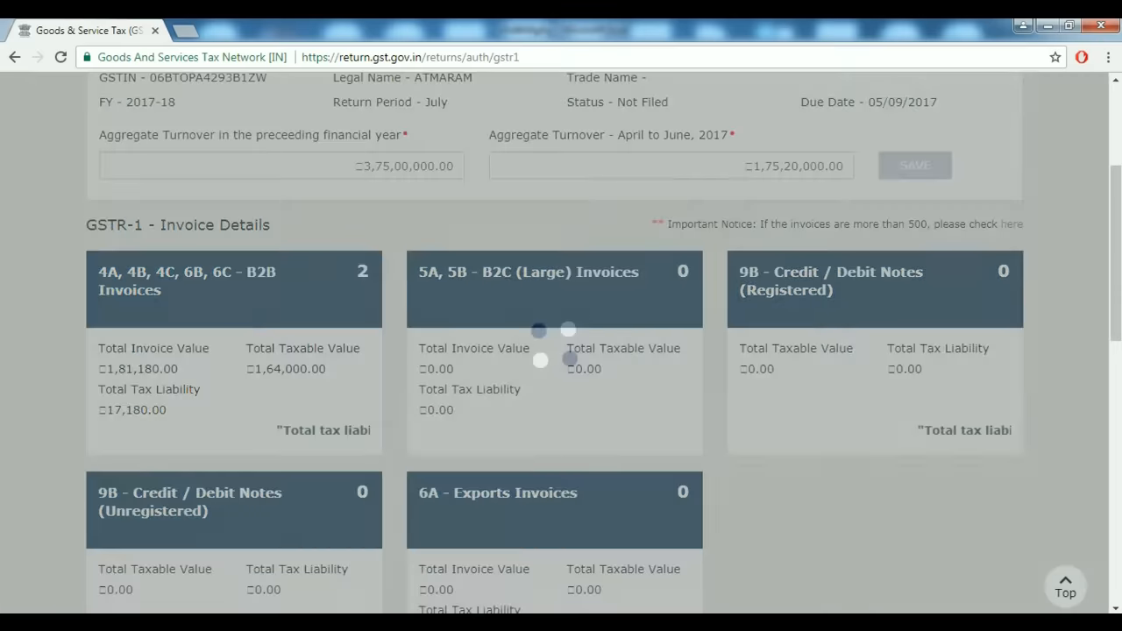
{"action": "scroll", "coordinate": [554, 316], "scroll_direction": "down", "scroll_amount": 1}
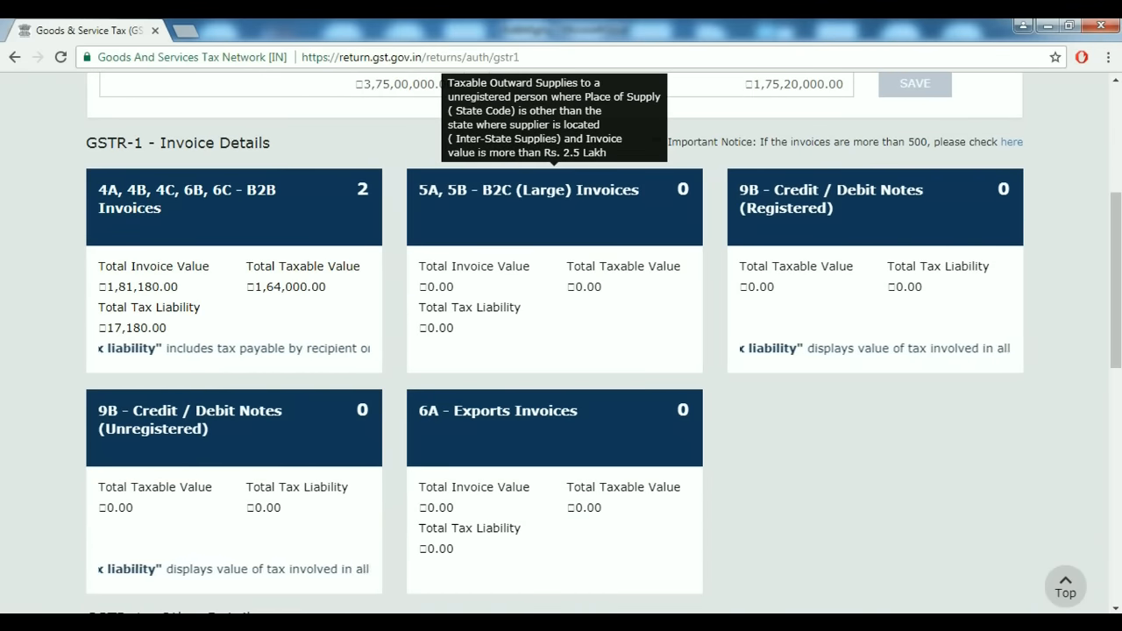
{"action": "left_click", "coordinate": [554, 205]}
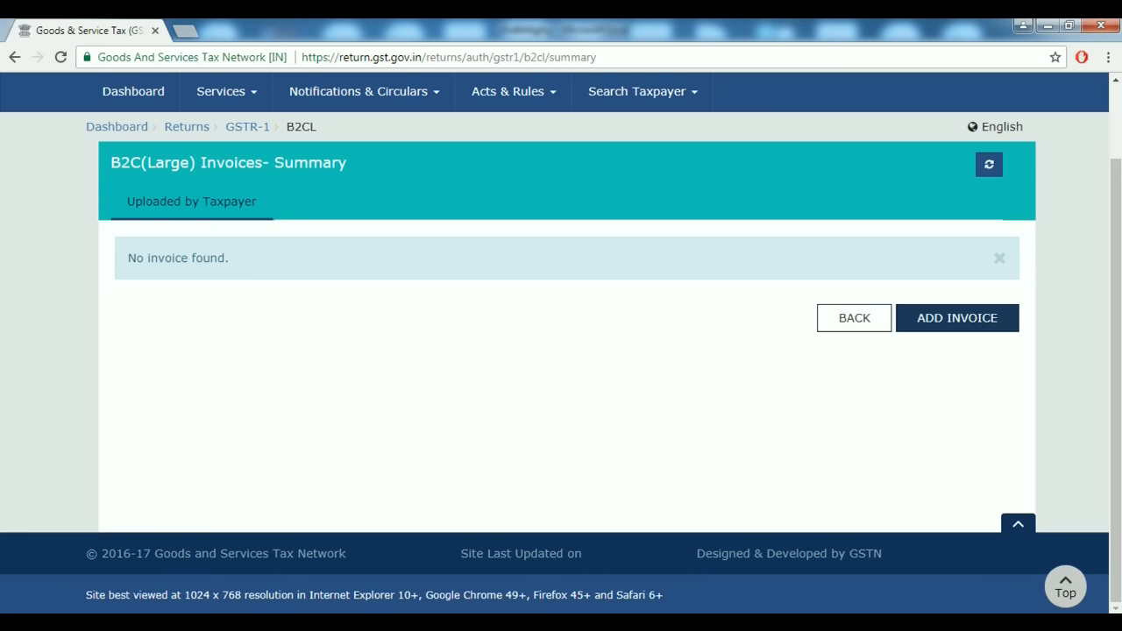
Start a new B2C (Large) invoice with place of supply 02-Himachal Pradesh.
{"action": "left_click", "coordinate": [957, 317]}
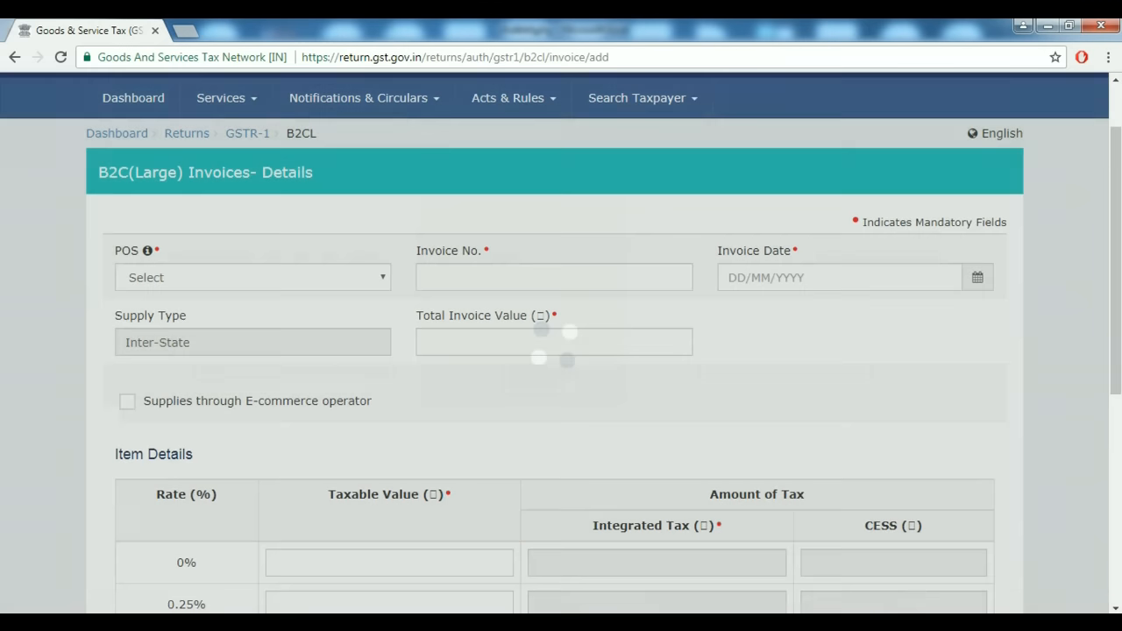
{"action": "left_click", "coordinate": [252, 277]}
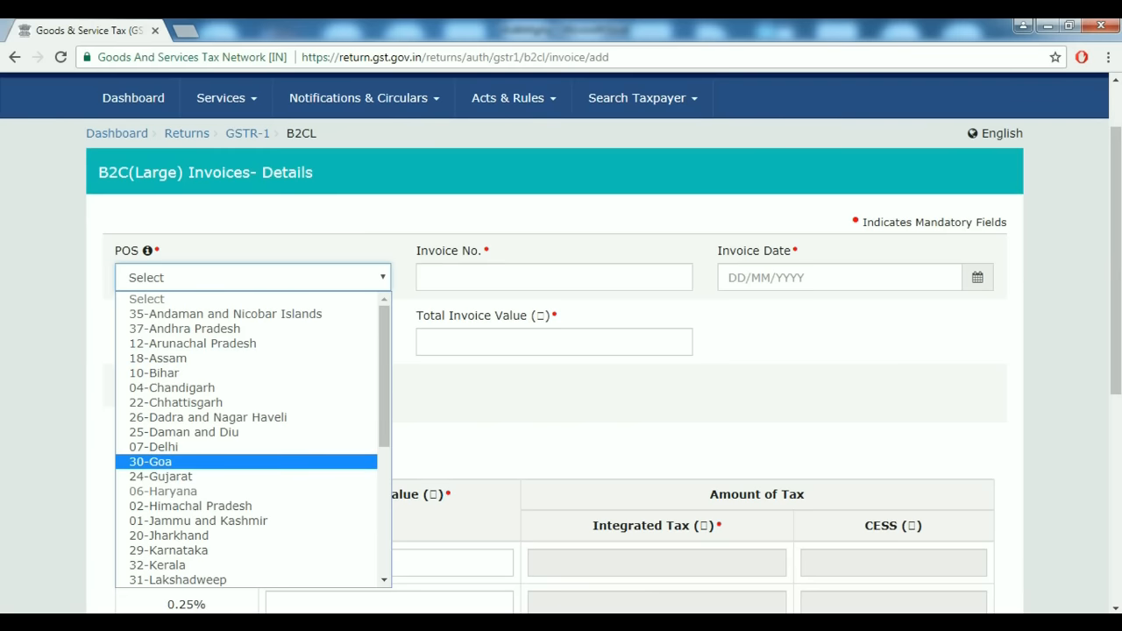
{"action": "key", "text": "Down"}
{"action": "key", "text": "Down"}
{"action": "key", "text": "Up"}
{"action": "key", "text": "Down"}
{"action": "key", "text": "Up"}
{"action": "key", "text": "Down"}
{"action": "key", "text": "Up"}
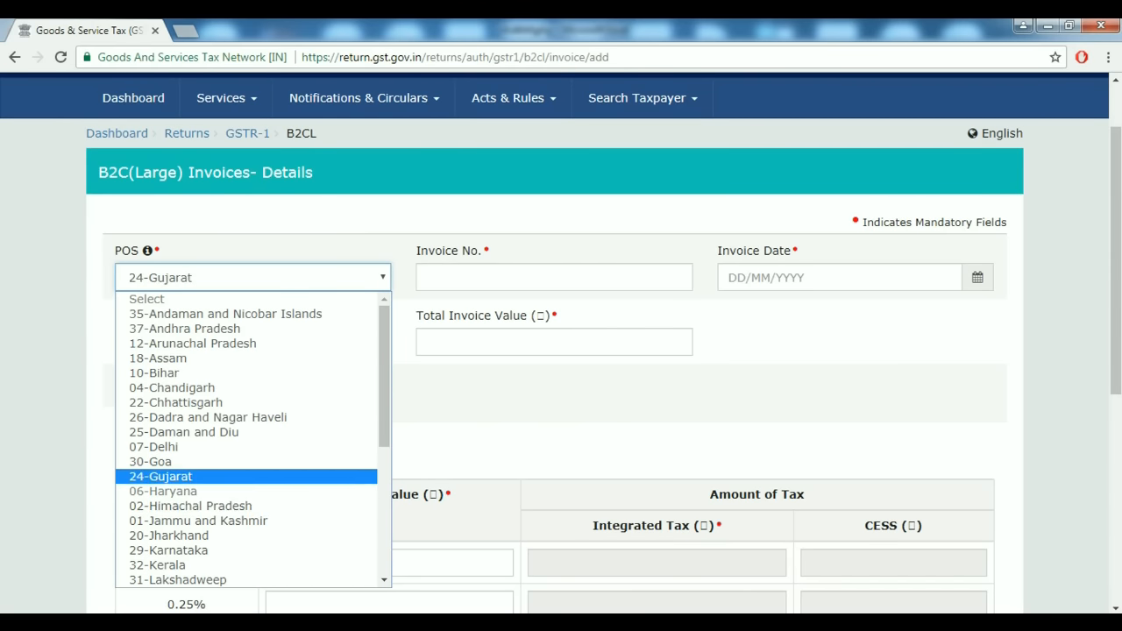
{"action": "key", "text": "Down"}
{"action": "key", "text": "Up"}
{"action": "key", "text": "Down"}
{"action": "key", "text": "Up"}
{"action": "key", "text": "Down"}
{"action": "key", "text": "Up"}
{"action": "key", "text": "Down"}
{"action": "key", "text": "Up"}
{"action": "key", "text": "Down"}
{"action": "key", "text": "Up"}
{"action": "key", "text": "Down"}
{"action": "key", "text": "Up"}
{"action": "key", "text": "Down"}
{"action": "key", "text": "Up"}
{"action": "key", "text": "Down"}
{"action": "key", "text": "Up"}
{"action": "key", "text": "Down"}
{"action": "key", "text": "Return"}
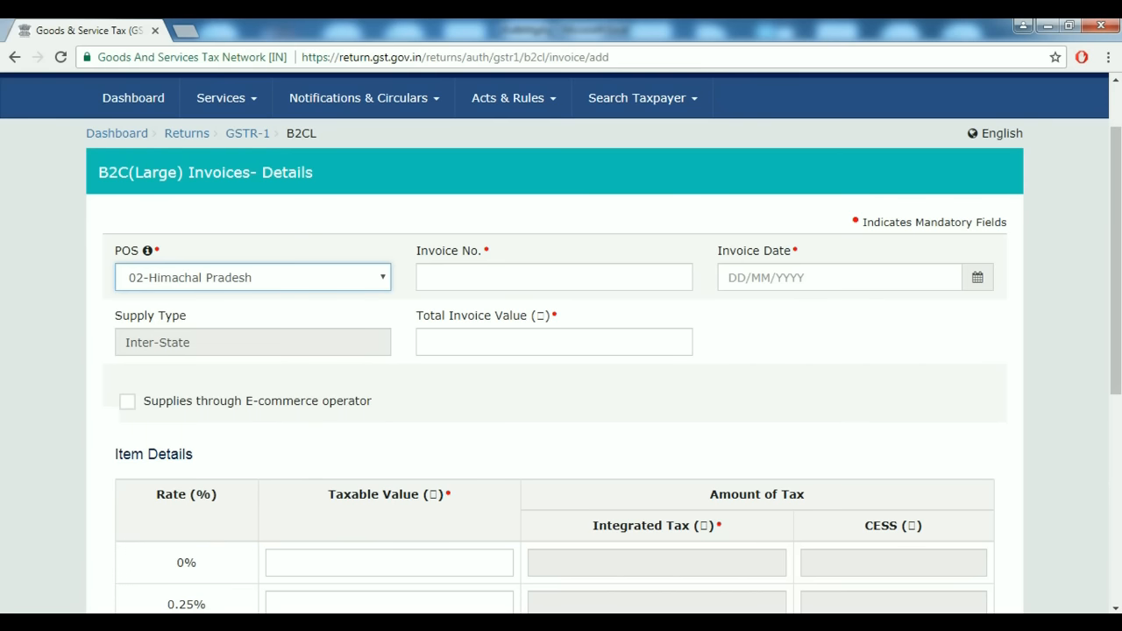
Enter invoice number 25 and invoice date 25/07/2017.
{"action": "key", "text": "Tab"}
{"action": "type", "text": "25"}
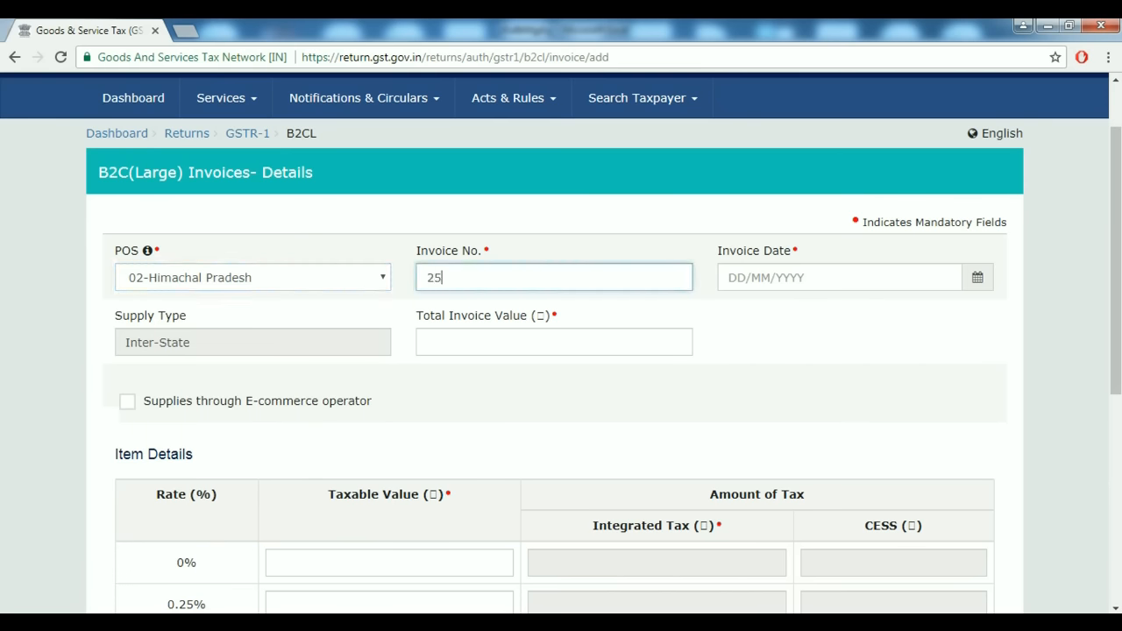
{"action": "key", "text": "Tab"}
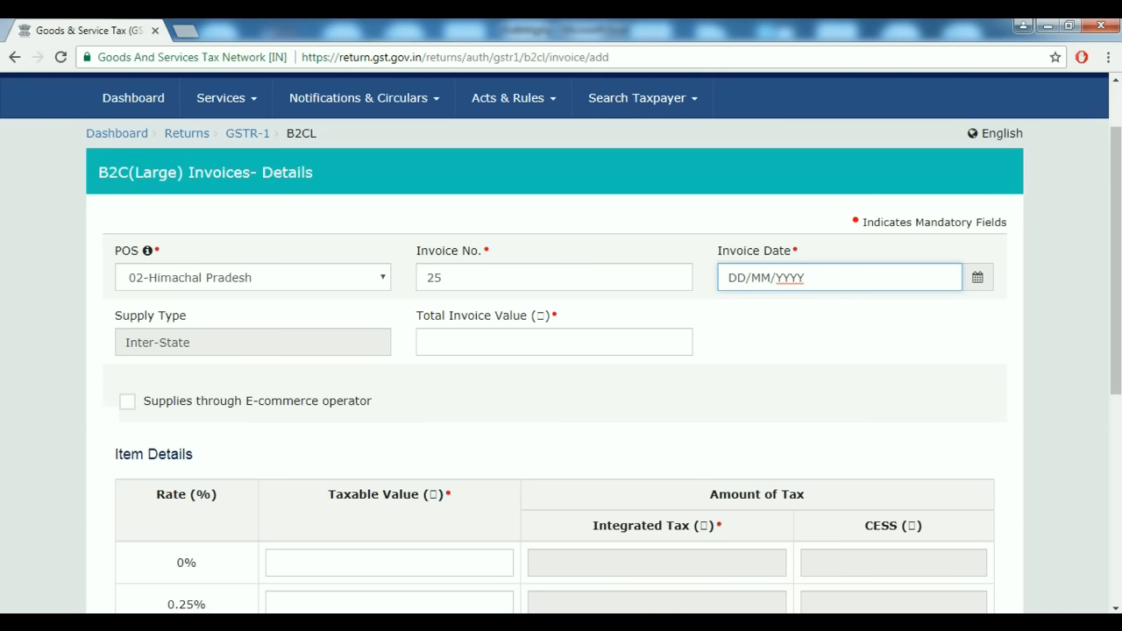
{"action": "key", "text": "Return"}
{"action": "type", "text": "25/07/2017"}
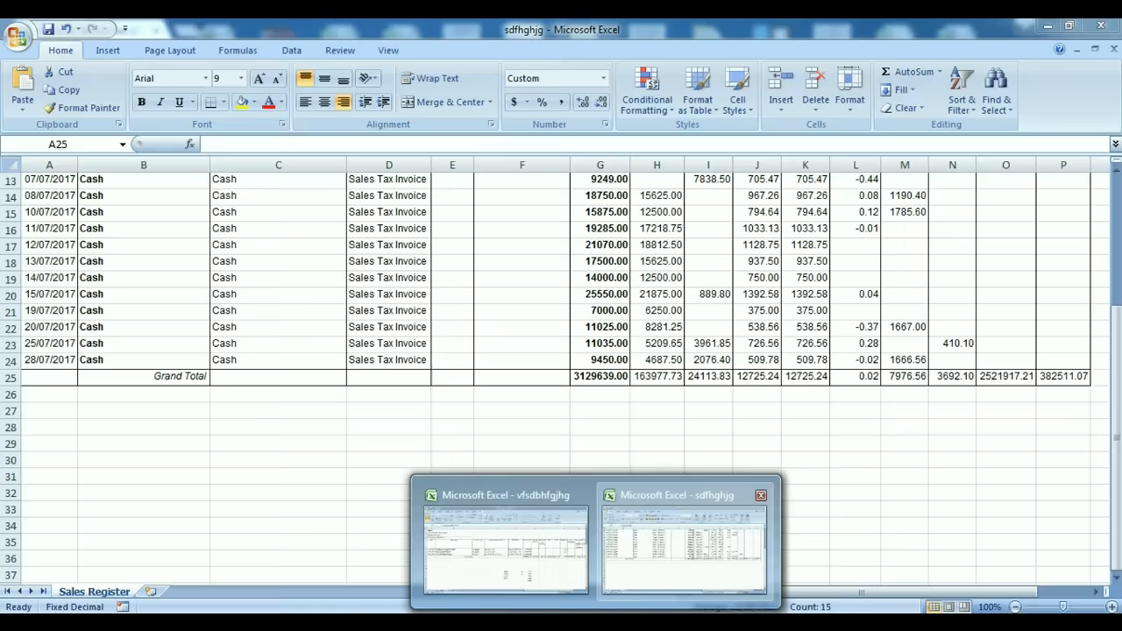
Look up the invoice total in the Excel Purchase Register workbook.
{"action": "left_click", "coordinate": [683, 545]}
{"action": "left_click", "coordinate": [505, 543]}
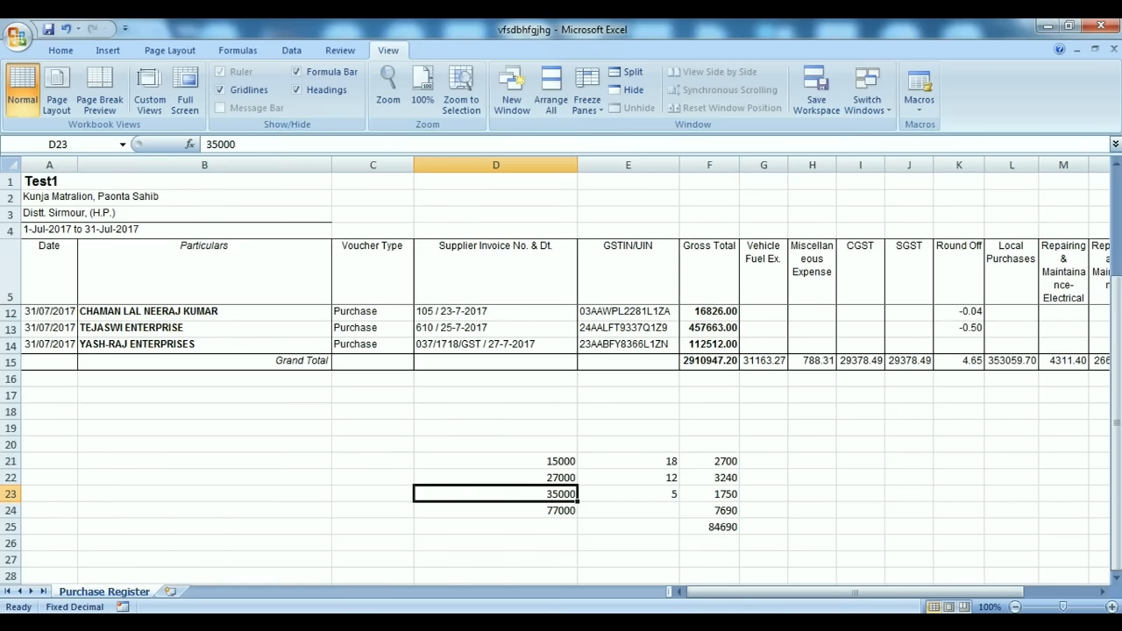
{"action": "key", "text": "alt+Tab"}
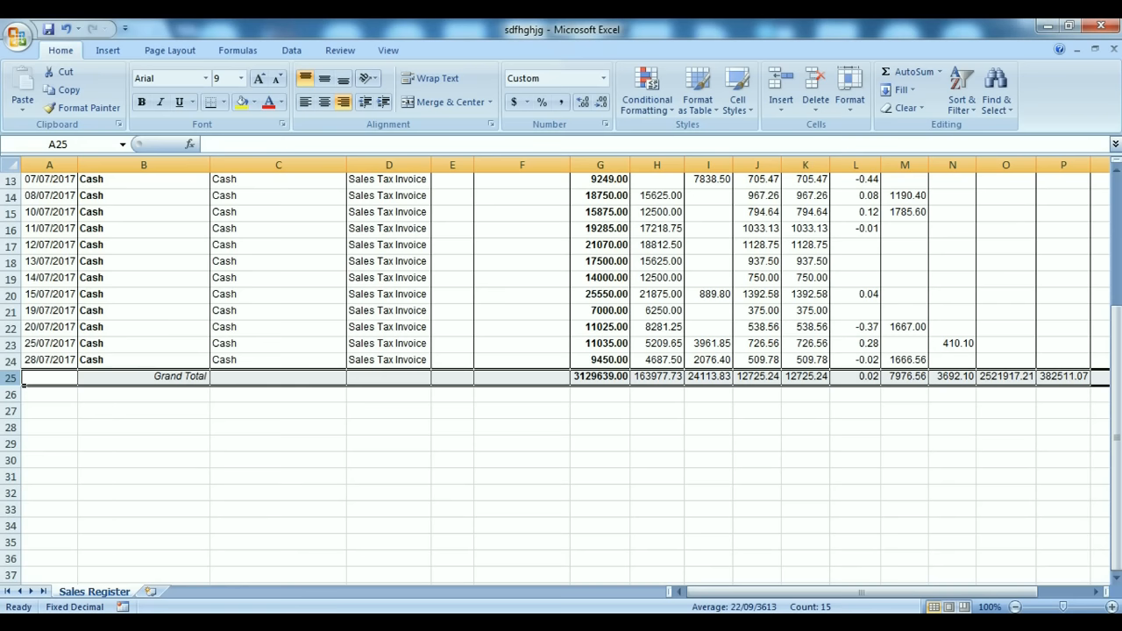
{"action": "key", "text": "alt+Tab"}
{"action": "key", "text": "alt+Tab"}
{"action": "key", "text": "alt+Tab"}
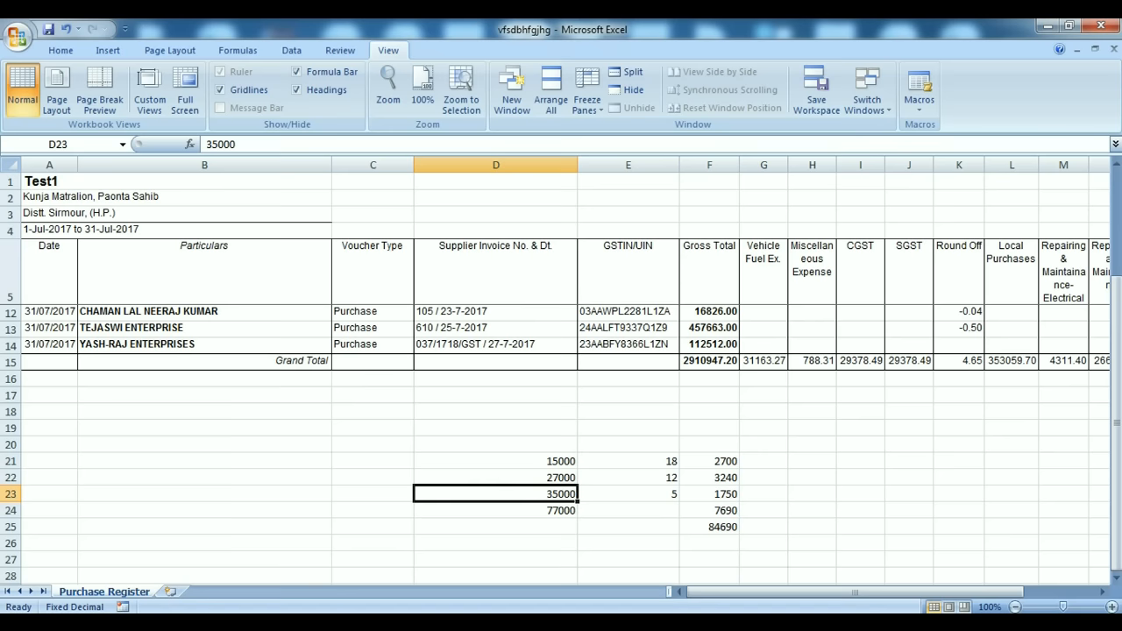
{"action": "key", "text": "alt+Tab"}
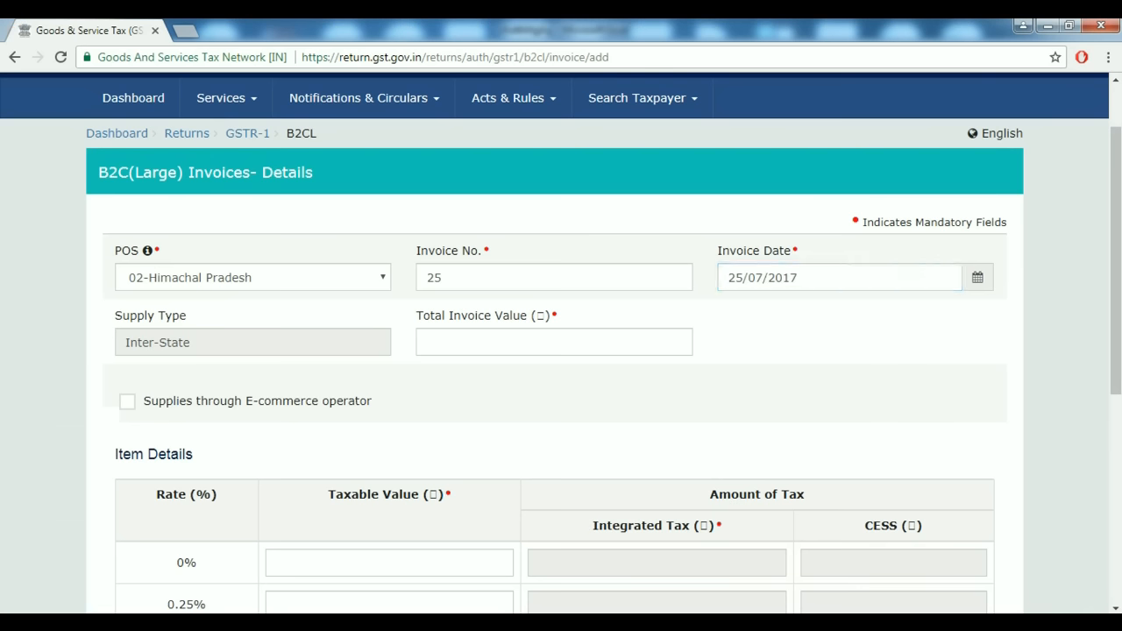
Enter 84,690 as the Total Invoice Value and move on to the item taxable values.
{"action": "left_click", "coordinate": [682, 343]}
{"action": "type", "text": "84"}
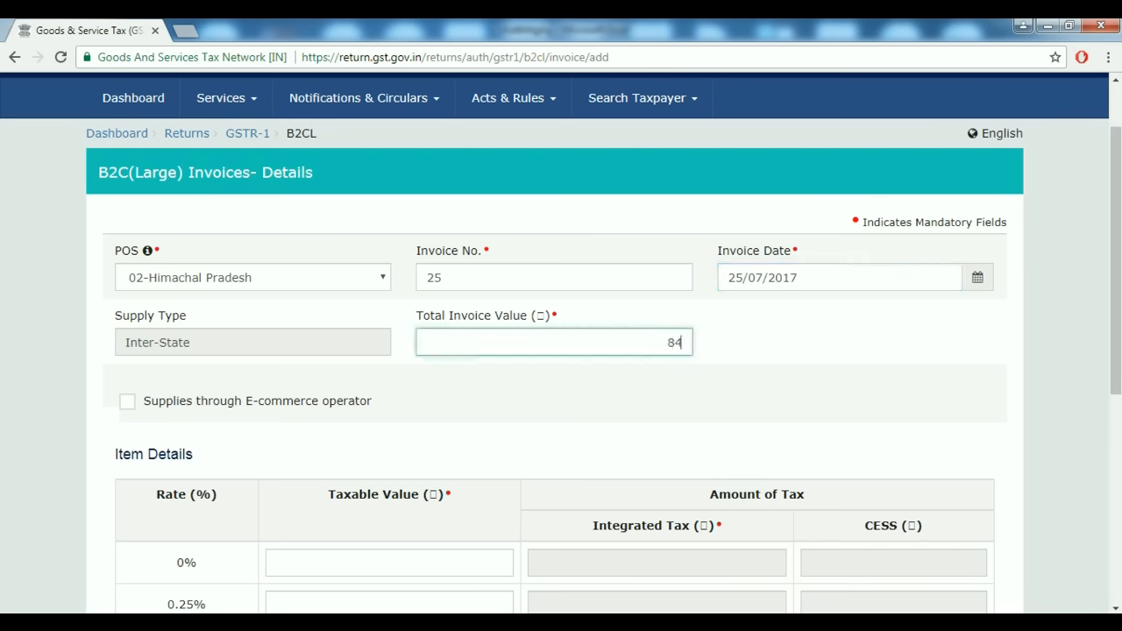
{"action": "type", "text": "650"}
{"action": "key", "text": "Tab"}
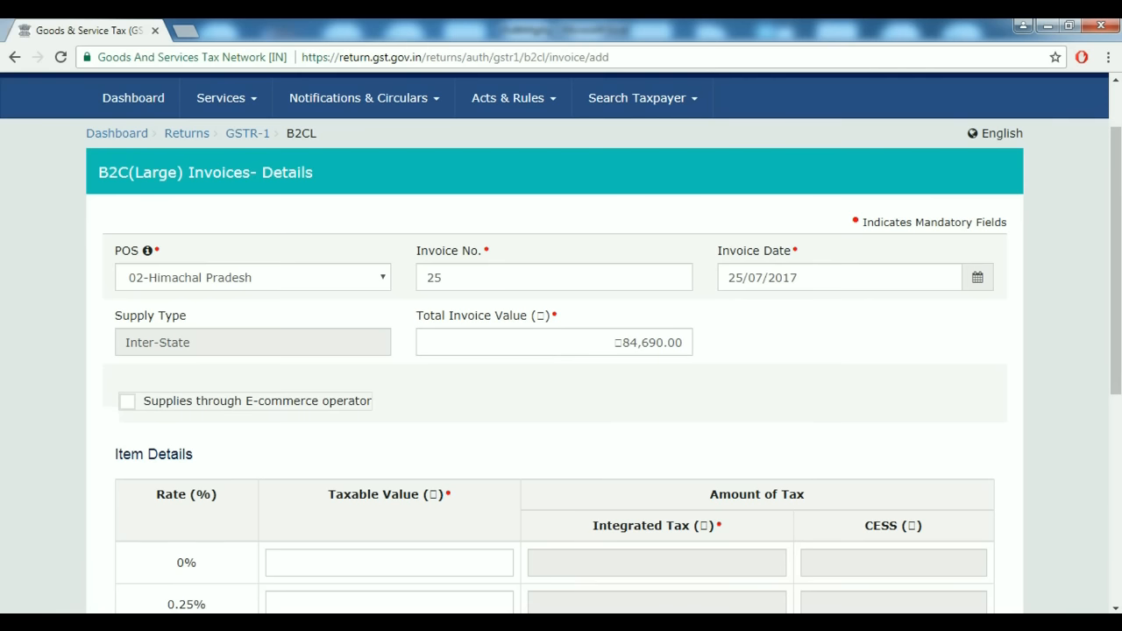
{"action": "scroll", "coordinate": [561, 350], "scroll_direction": "down", "scroll_amount": 1}
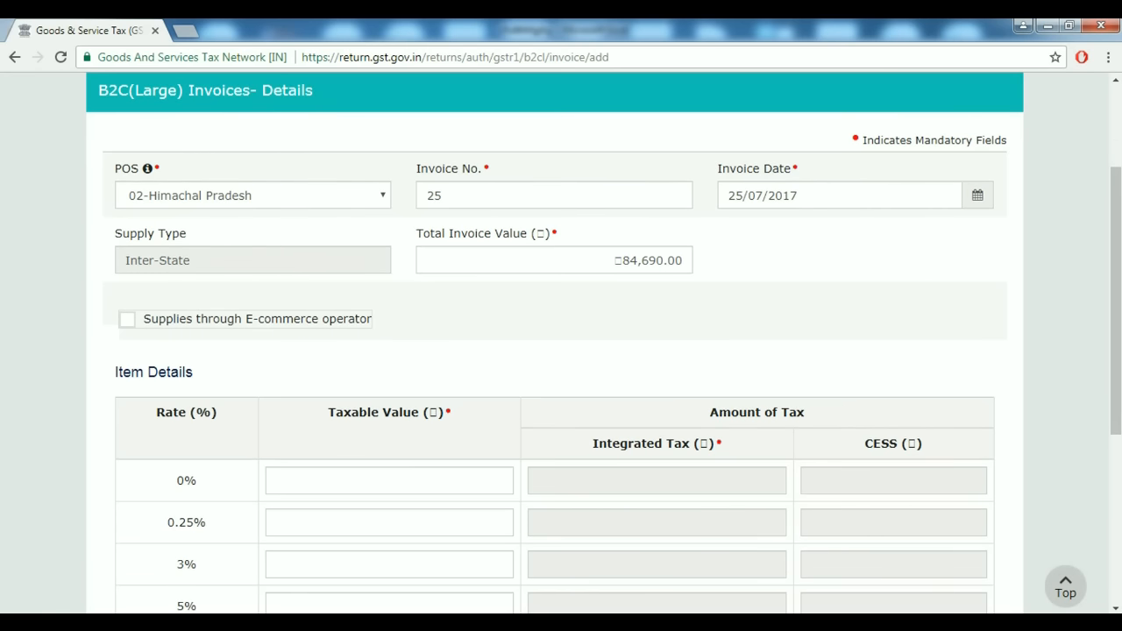
{"action": "scroll", "coordinate": [561, 351], "scroll_direction": "down", "scroll_amount": 2}
{"action": "left_click", "coordinate": [502, 400]}
{"action": "key", "text": "alt+Tab"}
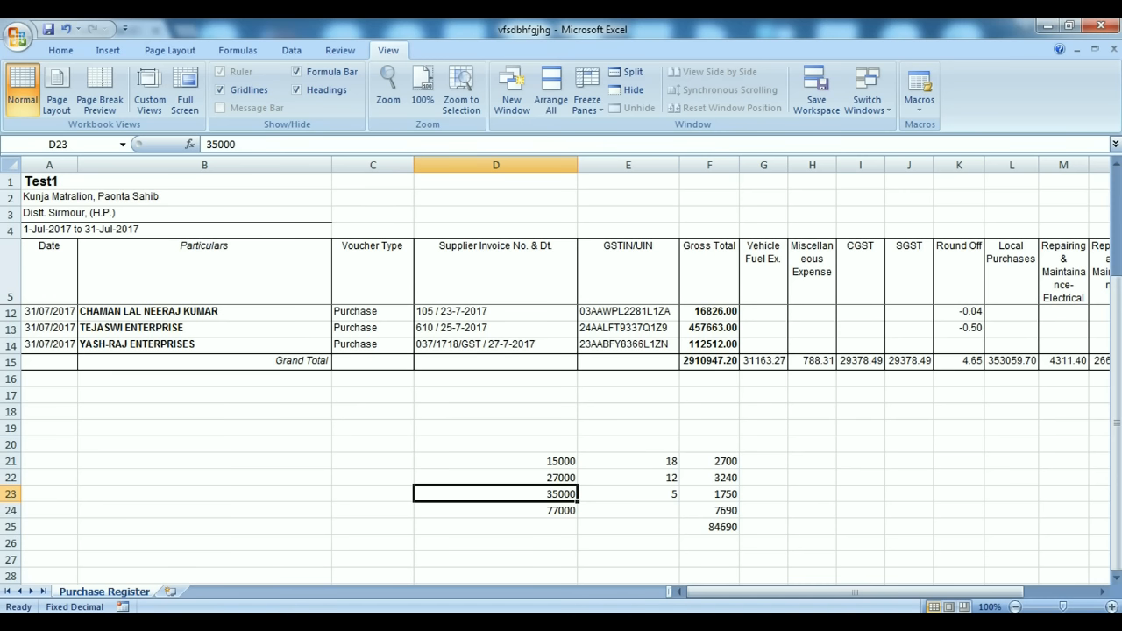
{"action": "key", "text": "alt+Tab"}
{"action": "scroll", "coordinate": [500, 401], "scroll_direction": "down", "scroll_amount": 1}
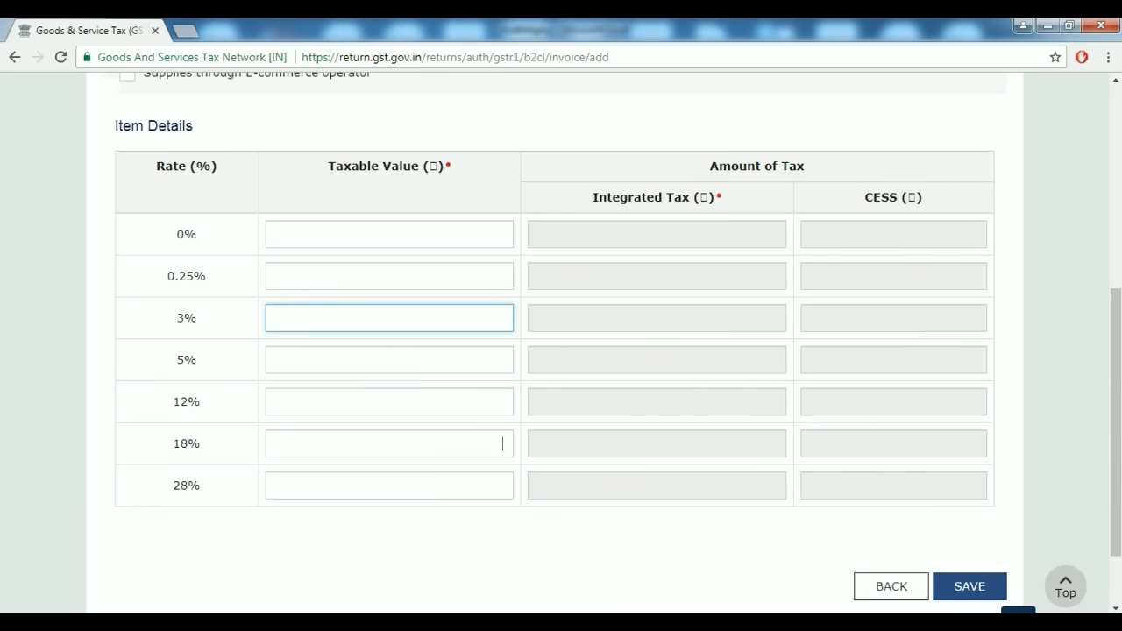
Fill the rate-wise taxable values from Excel: 15,000 at 18%, 27,000 at 12%, 35,000 at 5%.
{"action": "left_click", "coordinate": [500, 443]}
{"action": "type", "text": "15000"}
{"action": "key", "text": "Tab"}
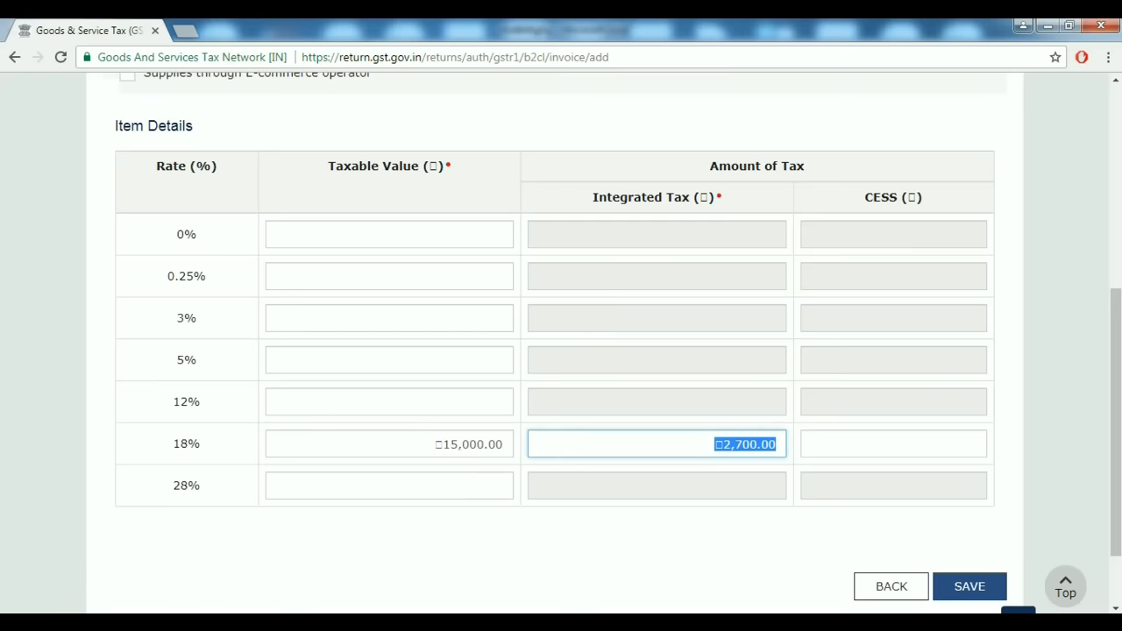
{"action": "key", "text": "alt+Tab"}
{"action": "key", "text": "alt+Tab"}
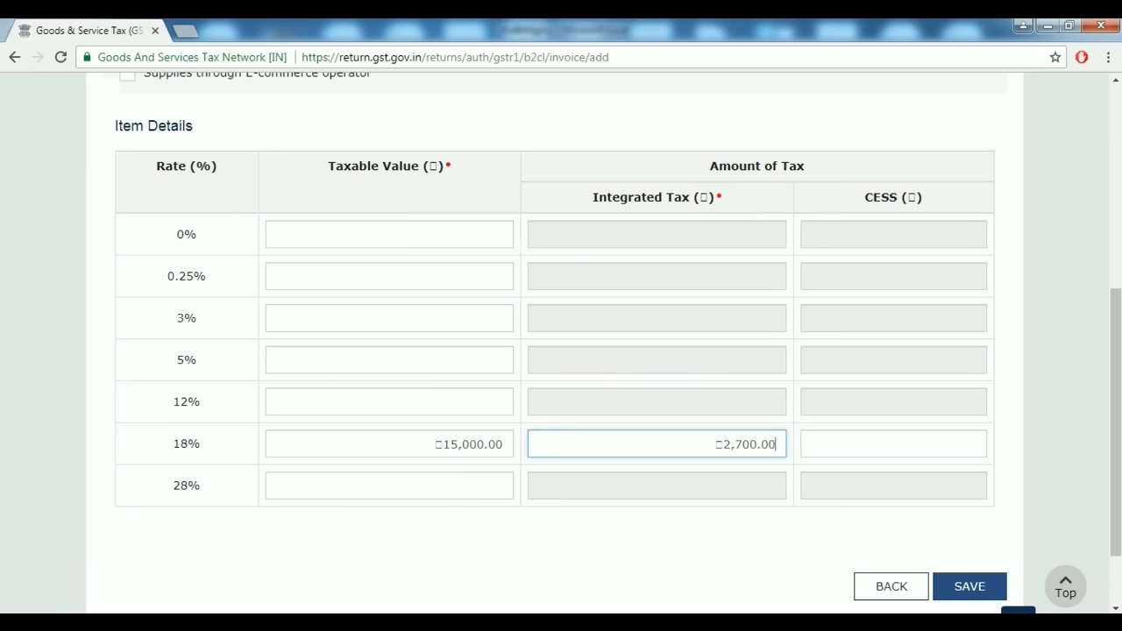
{"action": "key", "text": "alt+Tab"}
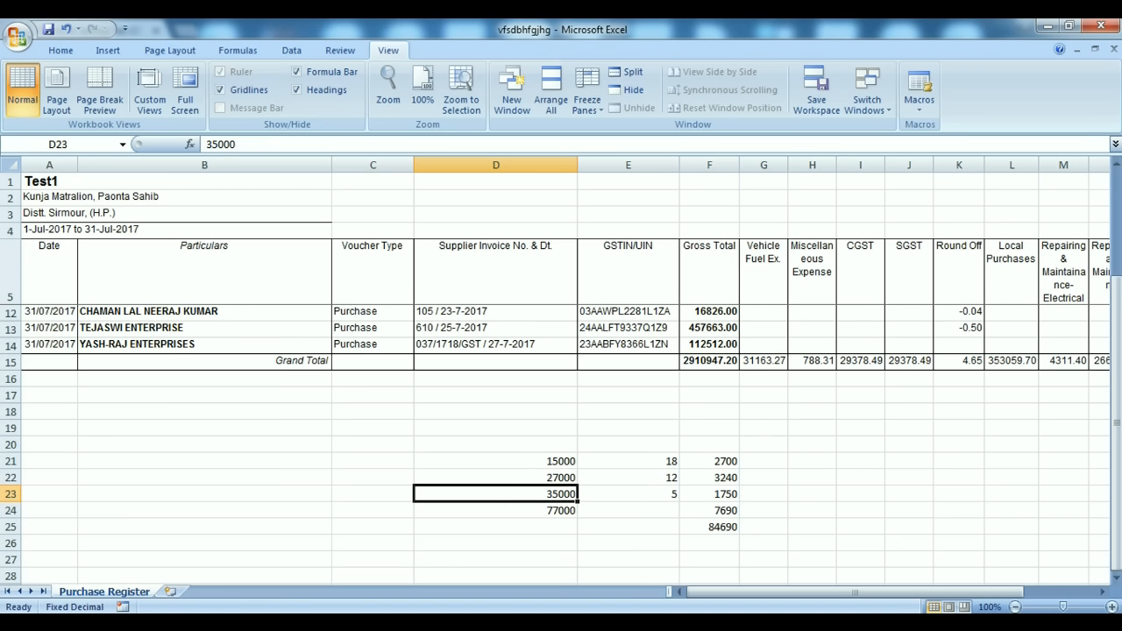
{"action": "key", "text": "alt+Tab"}
{"action": "left_click", "coordinate": [389, 402]}
{"action": "type", "text": "27000"}
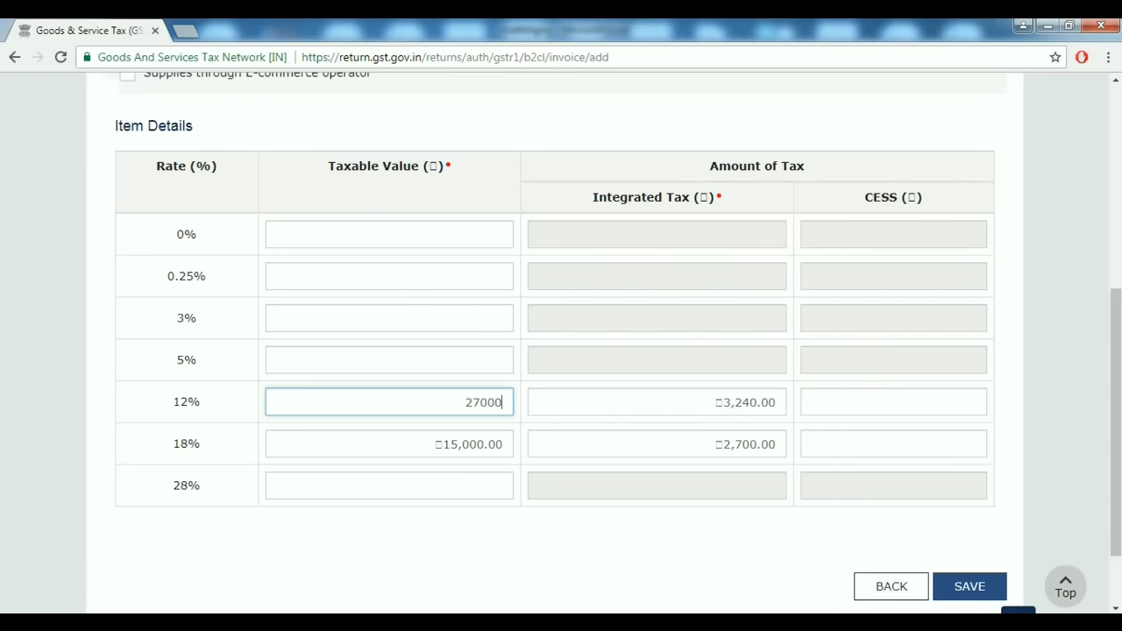
{"action": "key", "text": "alt+Tab"}
{"action": "key", "text": "alt+Tab"}
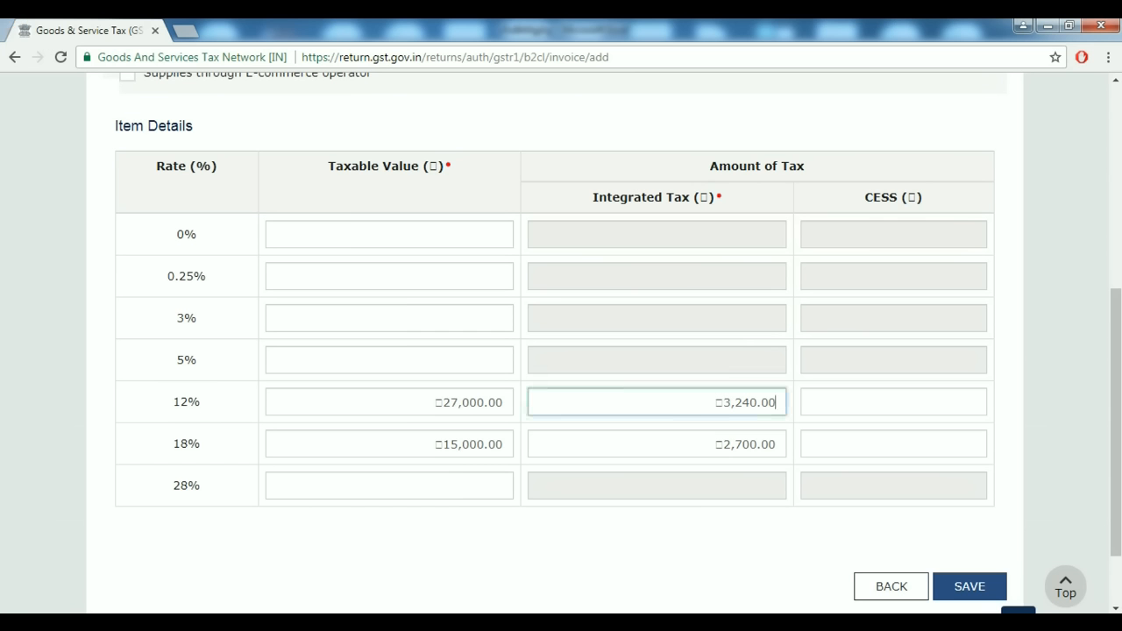
{"action": "left_click", "coordinate": [502, 359]}
{"action": "type", "text": "35000"}
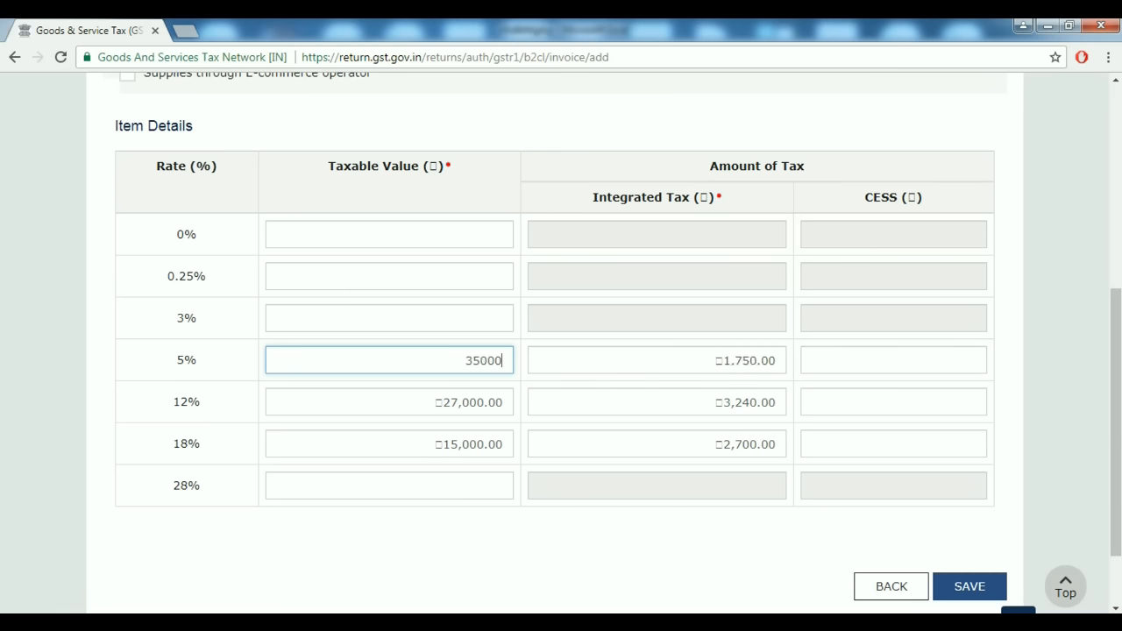
{"action": "key", "text": "Tab"}
{"action": "scroll", "coordinate": [561, 341], "scroll_direction": "up", "scroll_amount": 4}
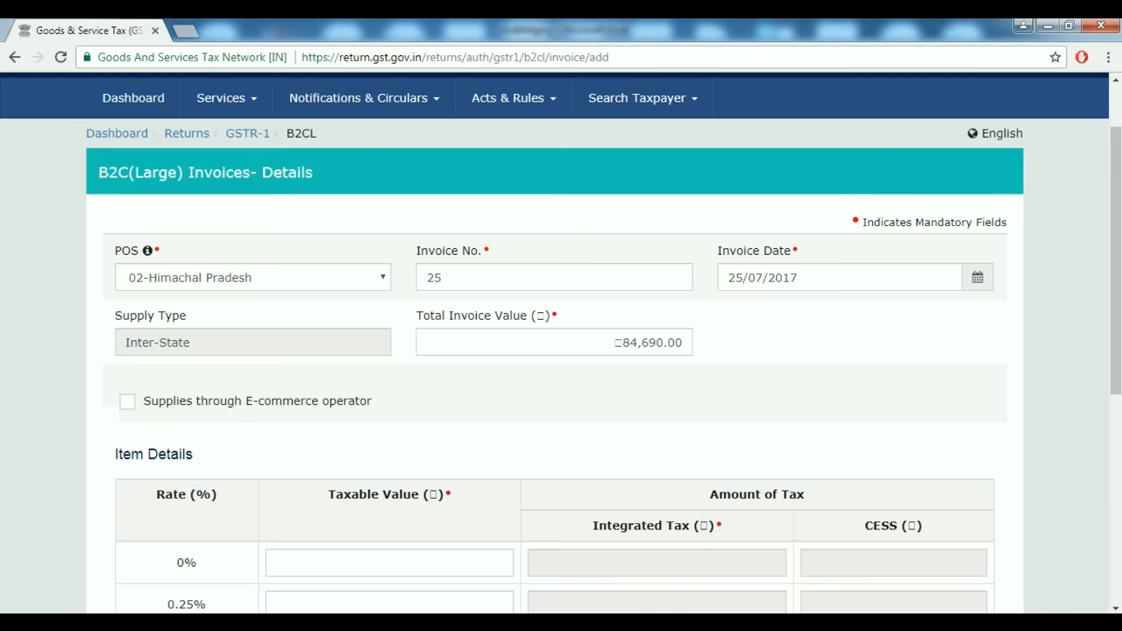
Try saving invoice 25, which is rejected below ₹2,50,000, then select Excel cell D21.
{"action": "key", "text": "Tab"}
{"action": "scroll", "coordinate": [561, 351], "scroll_direction": "down", "scroll_amount": 3}
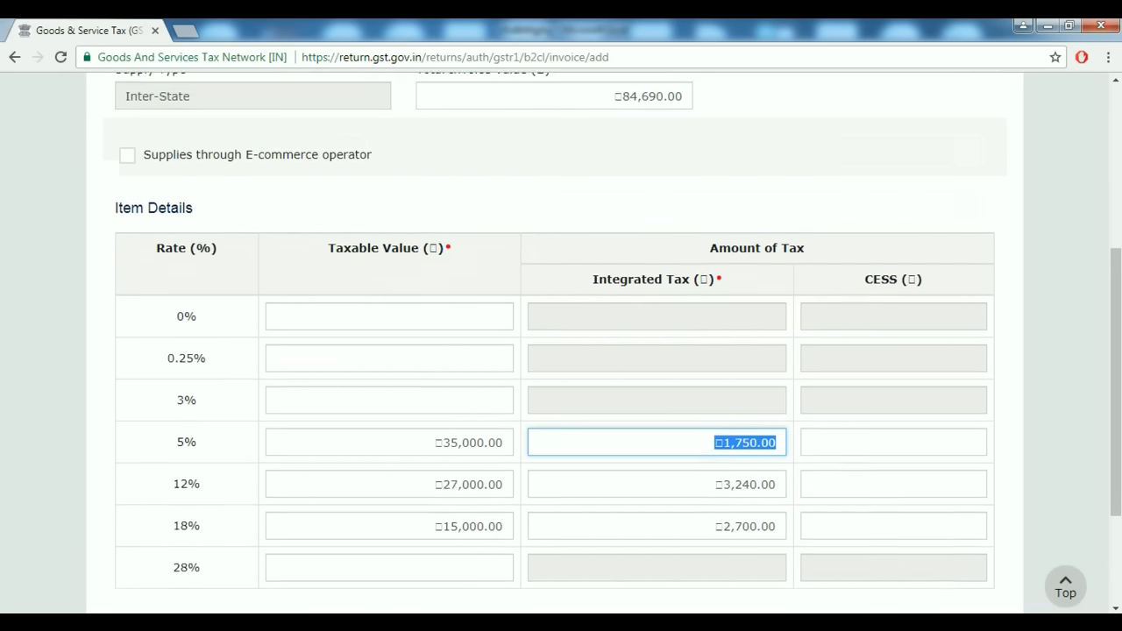
{"action": "scroll", "coordinate": [561, 350], "scroll_direction": "down", "scroll_amount": 1}
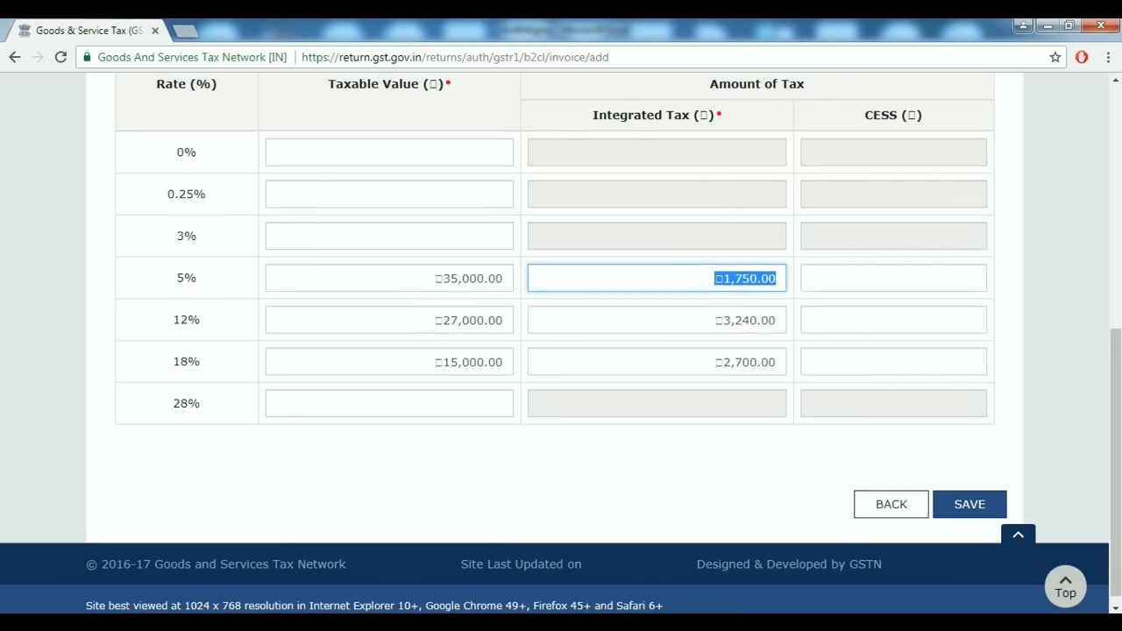
{"action": "left_click", "coordinate": [969, 504]}
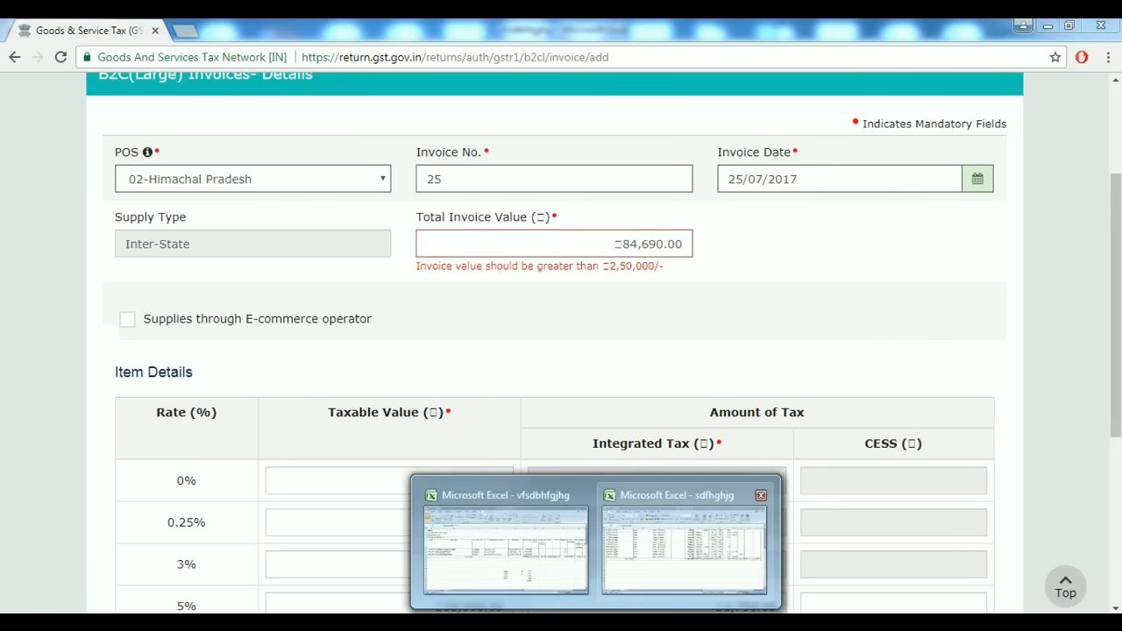
{"action": "left_click", "coordinate": [685, 537]}
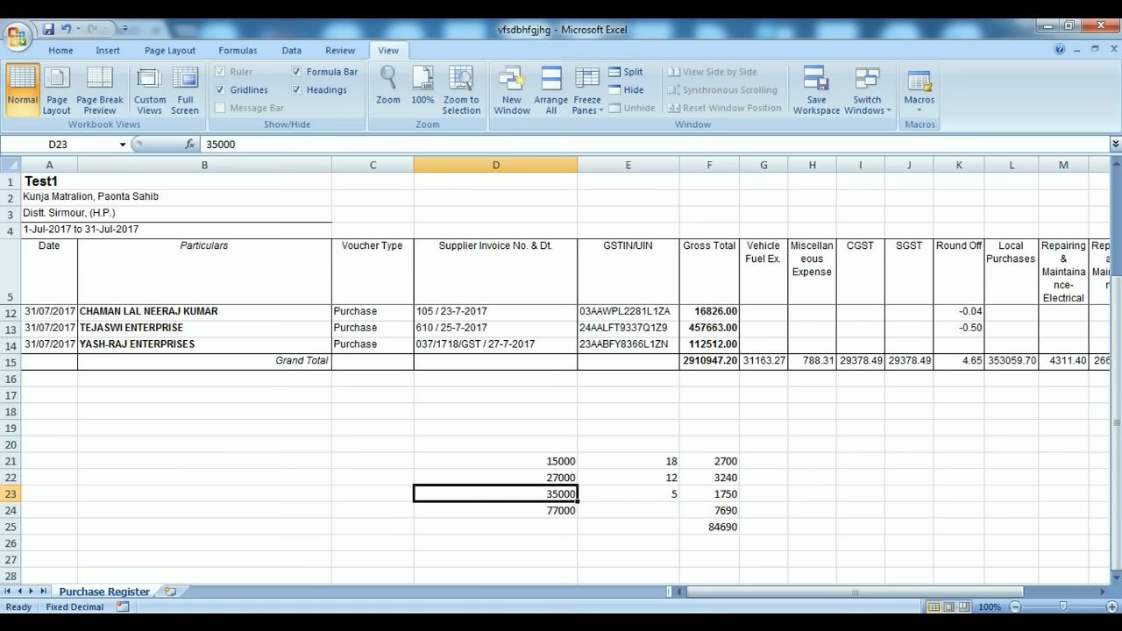
{"action": "left_click", "coordinate": [495, 461]}
Change cell D21 in the Excel Purchase Register to 250000.
{"action": "type", "text": "250000"}
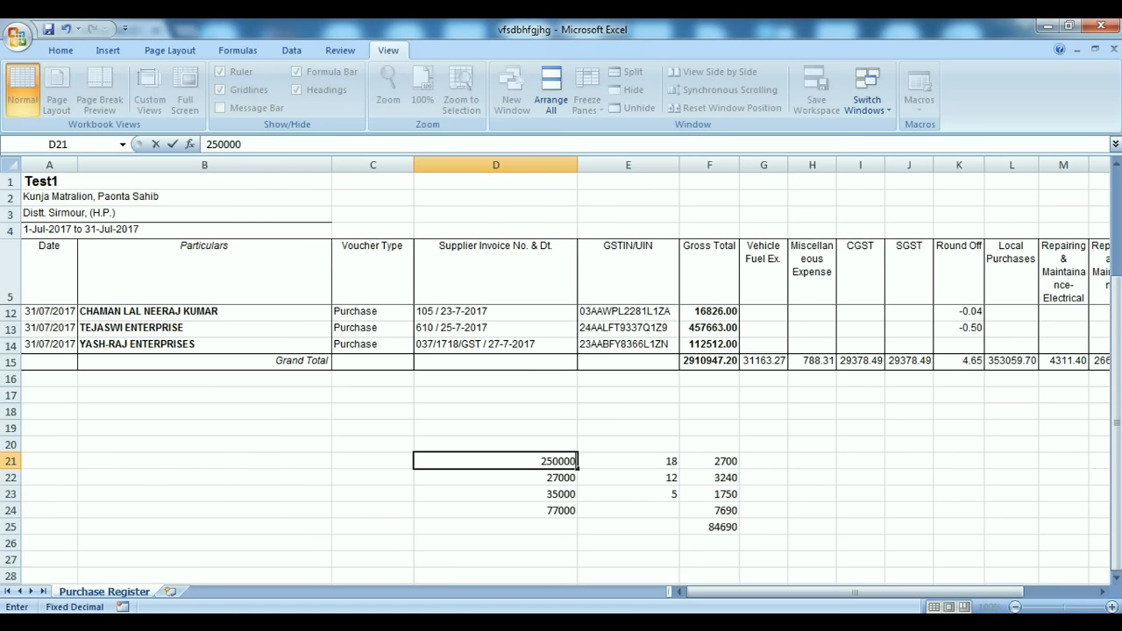
{"action": "key", "text": "Tab"}
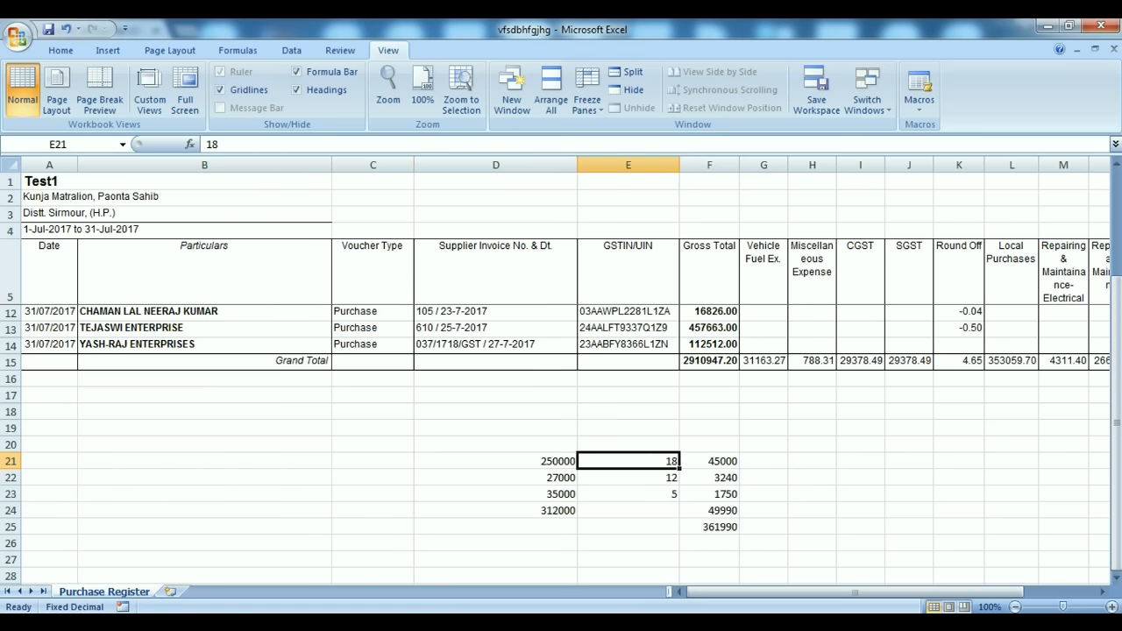
{"action": "key", "text": "Right"}
{"action": "key", "text": "alt"}
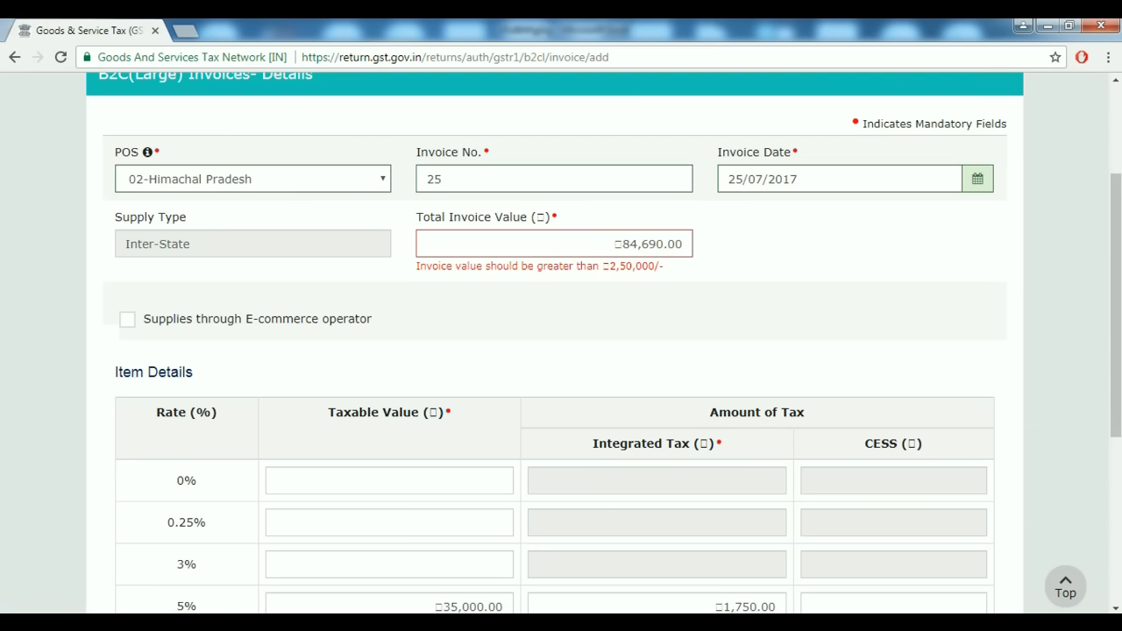
Replace the invoice's Total Invoice Value with 361990.
{"action": "key", "text": "ctrl+a"}
{"action": "key", "text": "BackSpace"}
{"action": "type", "text": "361990"}
{"action": "key", "text": "Tab"}
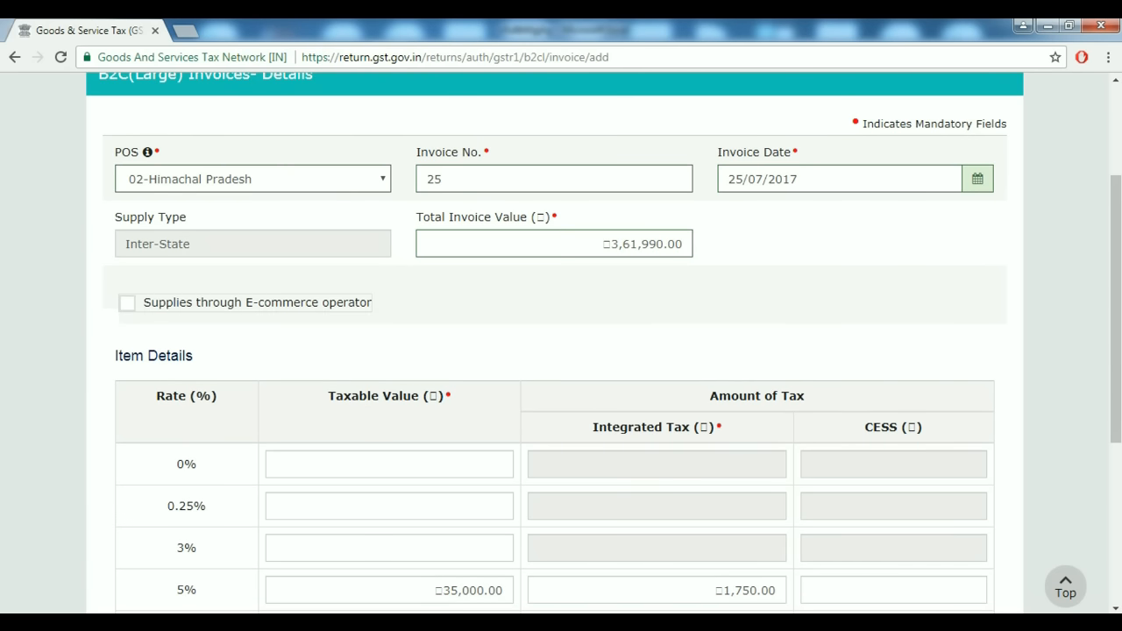
{"action": "scroll", "coordinate": [561, 351], "scroll_direction": "down", "scroll_amount": 2}
Set the 5% taxable value to 250000 and save invoice 25.
{"action": "left_click", "coordinate": [434, 589]}
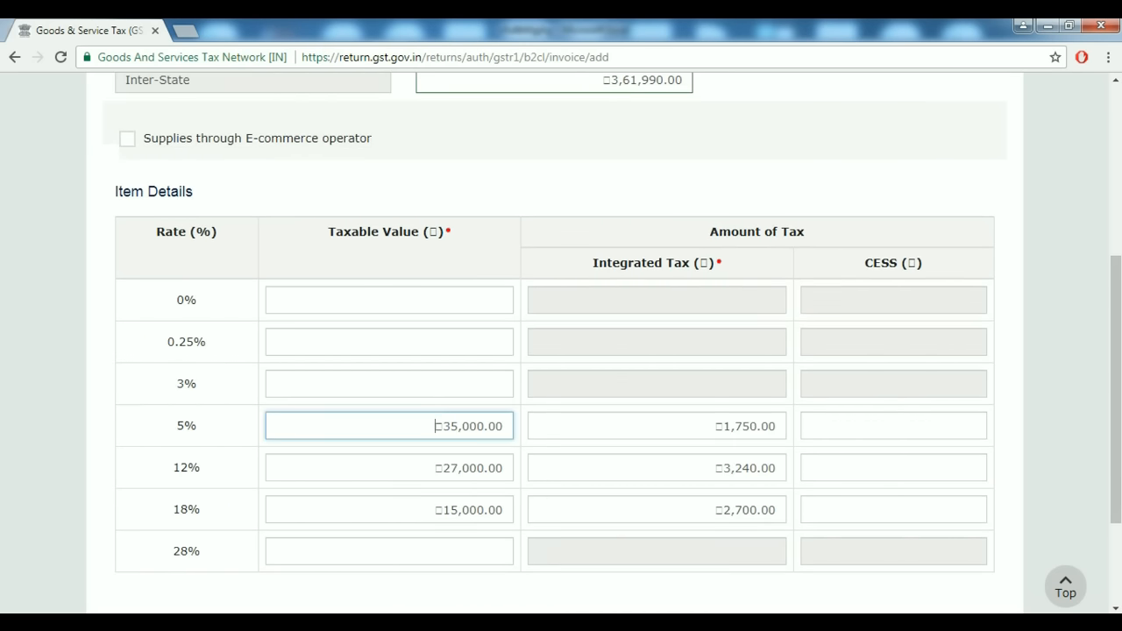
{"action": "key", "text": "alt+Tab"}
{"action": "left_click", "coordinate": [496, 461]}
{"action": "key", "text": "alt+Tab"}
{"action": "scroll", "coordinate": [561, 350], "scroll_direction": "down", "scroll_amount": 2}
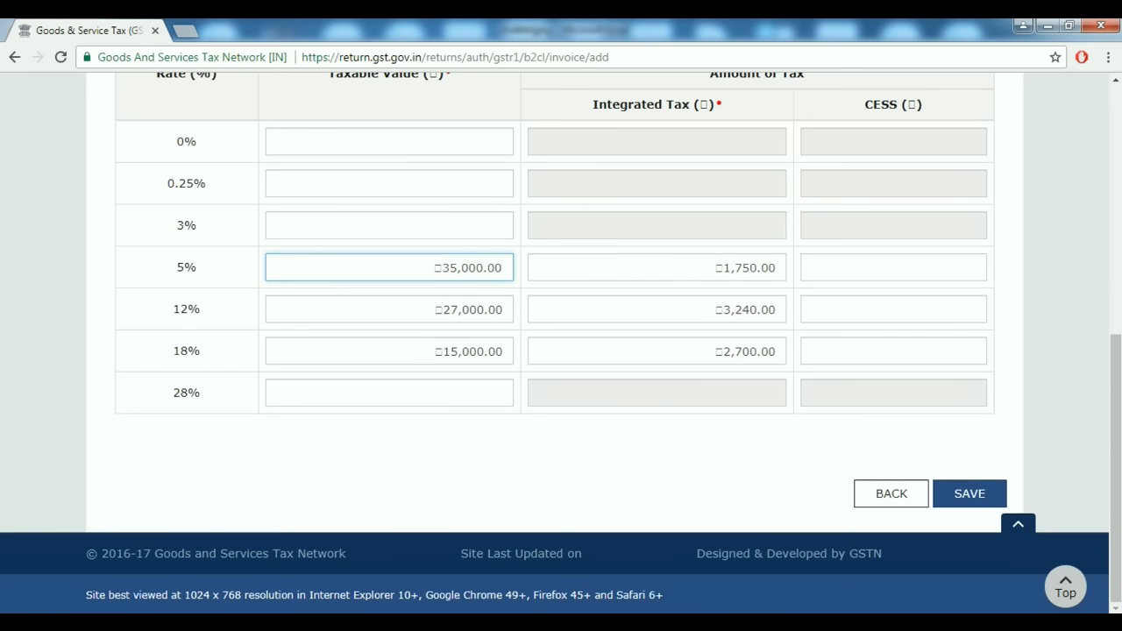
{"action": "key", "text": "BackSpace"}
{"action": "key", "text": "BackSpace"}
{"action": "key", "text": "BackSpace"}
{"action": "key", "text": "BackSpace"}
{"action": "key", "text": "BackSpace"}
{"action": "key", "text": "BackSpace"}
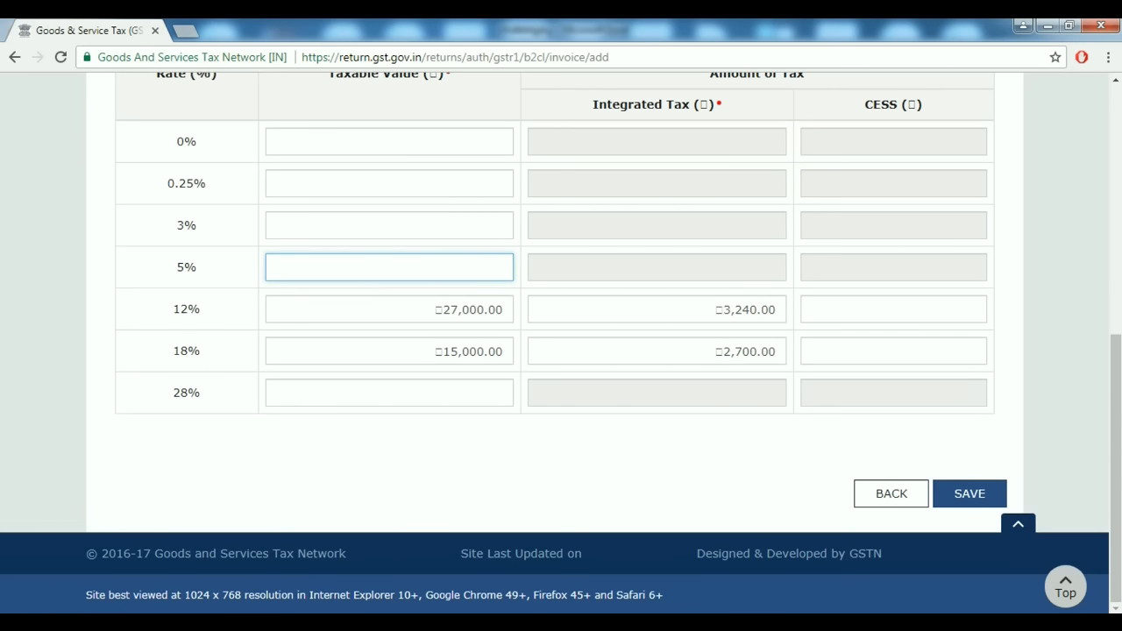
{"action": "type", "text": "250000"}
{"action": "key", "text": "Tab"}
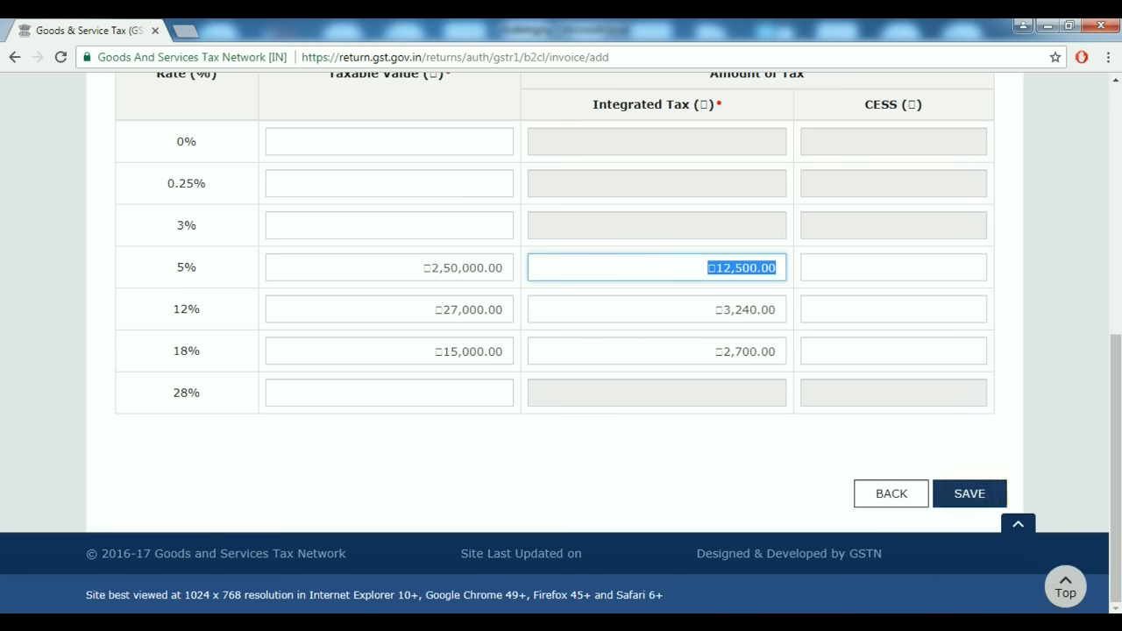
{"action": "left_click", "coordinate": [969, 494]}
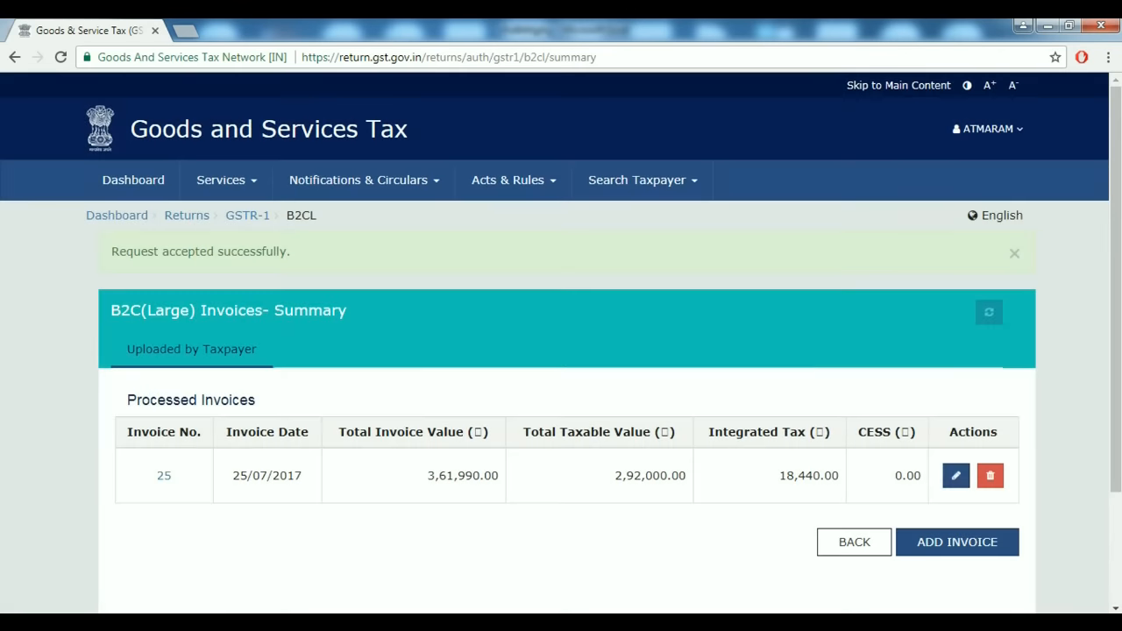
{"action": "left_click", "coordinate": [955, 475]}
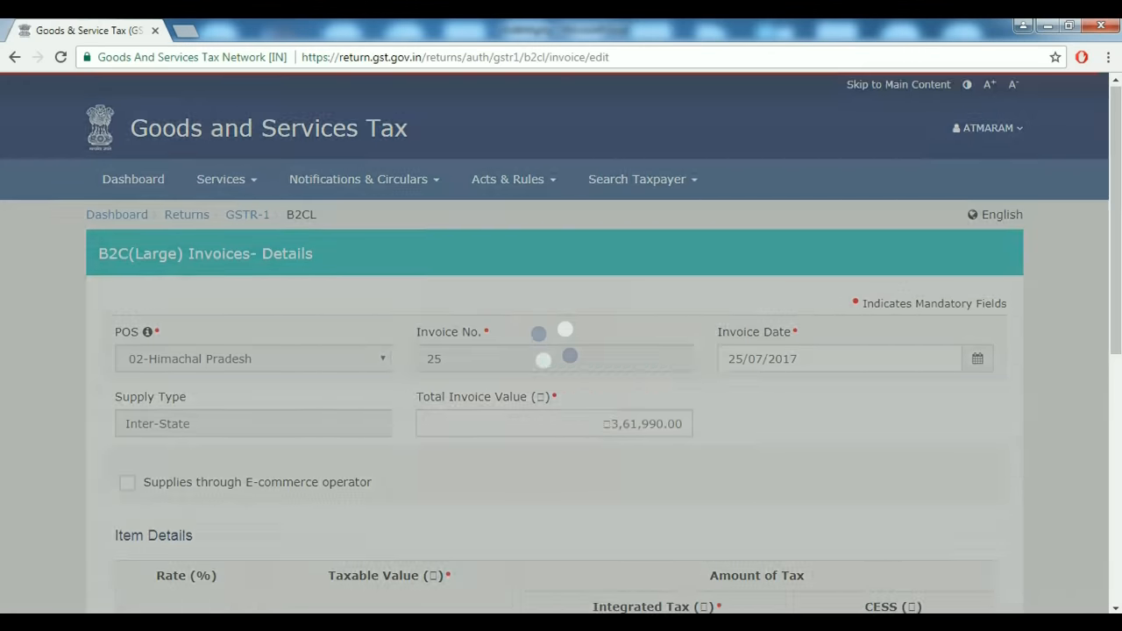
{"action": "scroll", "coordinate": [561, 351], "scroll_direction": "down", "scroll_amount": 4}
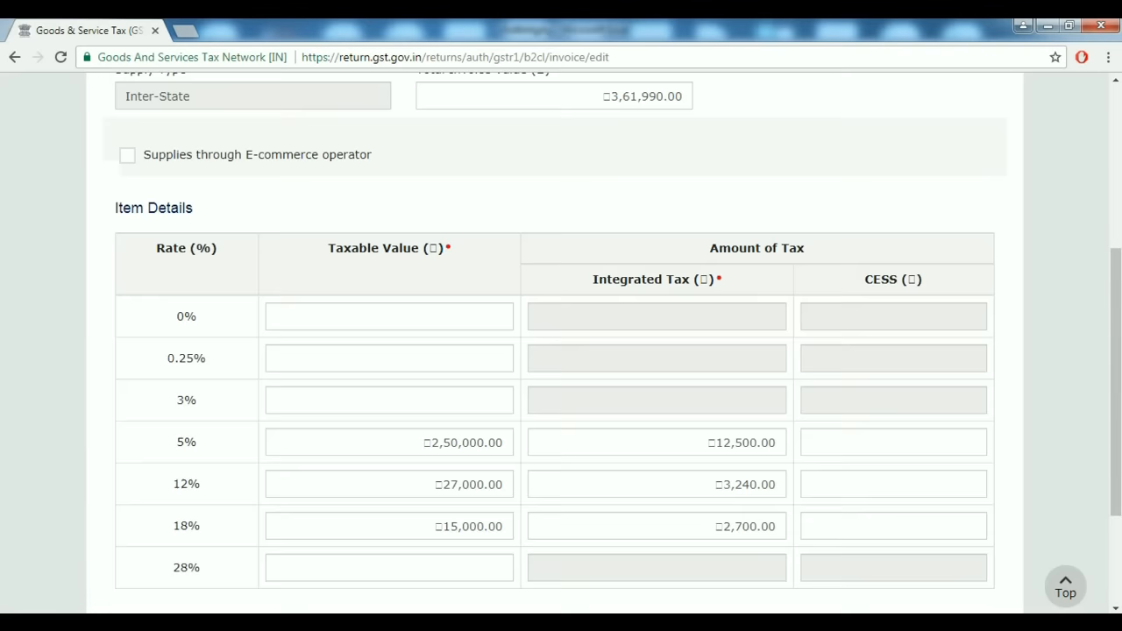
{"action": "scroll", "coordinate": [561, 351], "scroll_direction": "up", "scroll_amount": 1}
{"action": "scroll", "coordinate": [561, 350], "scroll_direction": "down", "scroll_amount": 2}
{"action": "scroll", "coordinate": [561, 351], "scroll_direction": "up", "scroll_amount": 2}
{"action": "scroll", "coordinate": [561, 350], "scroll_direction": "up", "scroll_amount": 2}
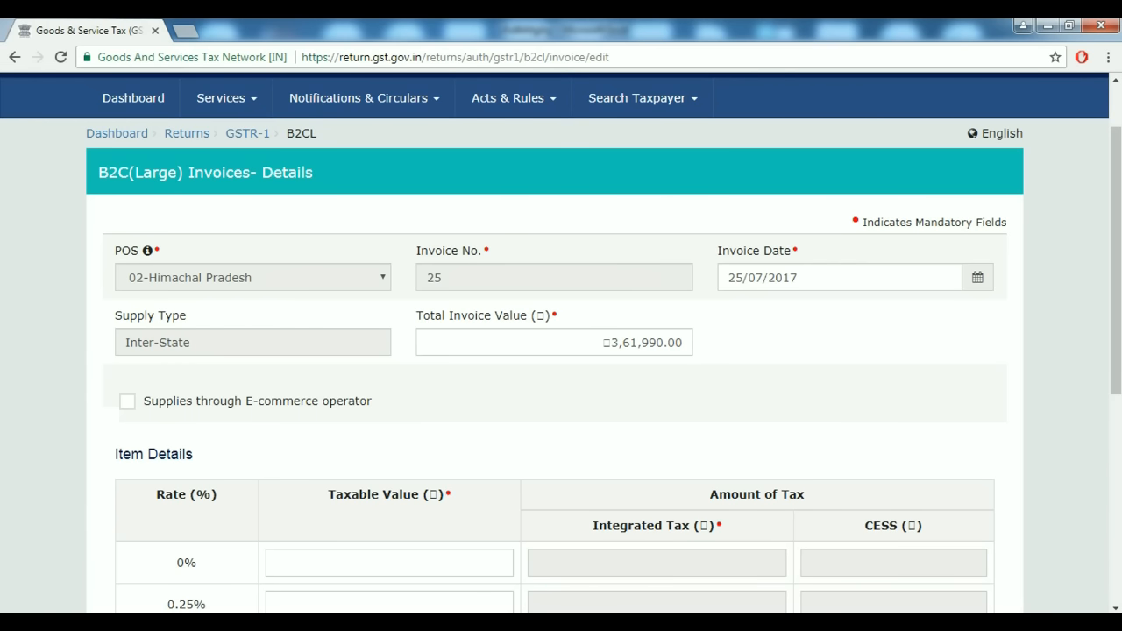
{"action": "scroll", "coordinate": [561, 350], "scroll_direction": "down", "scroll_amount": 2}
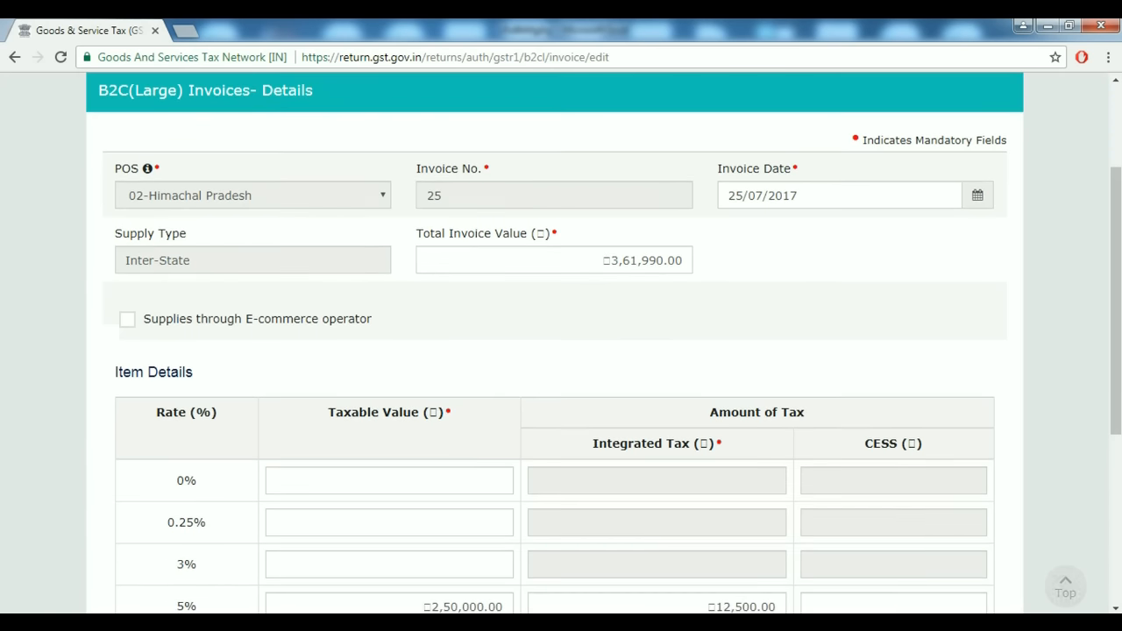
{"action": "scroll", "coordinate": [561, 351], "scroll_direction": "up", "scroll_amount": 1}
{"action": "scroll", "coordinate": [561, 351], "scroll_direction": "down", "scroll_amount": 2}
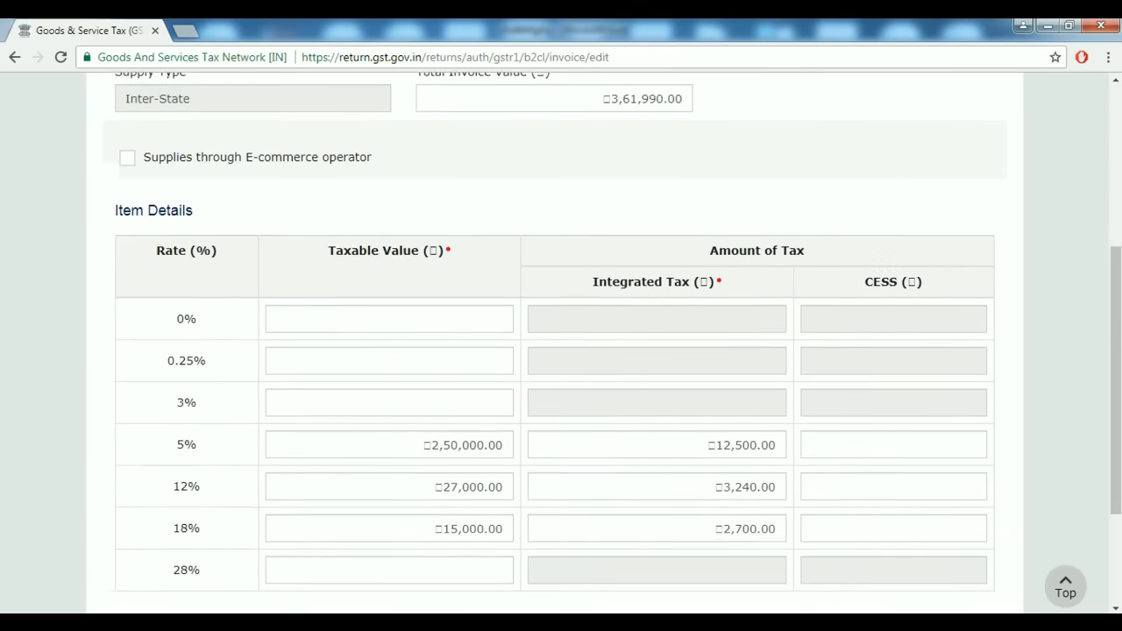
{"action": "scroll", "coordinate": [561, 350], "scroll_direction": "down", "scroll_amount": 1}
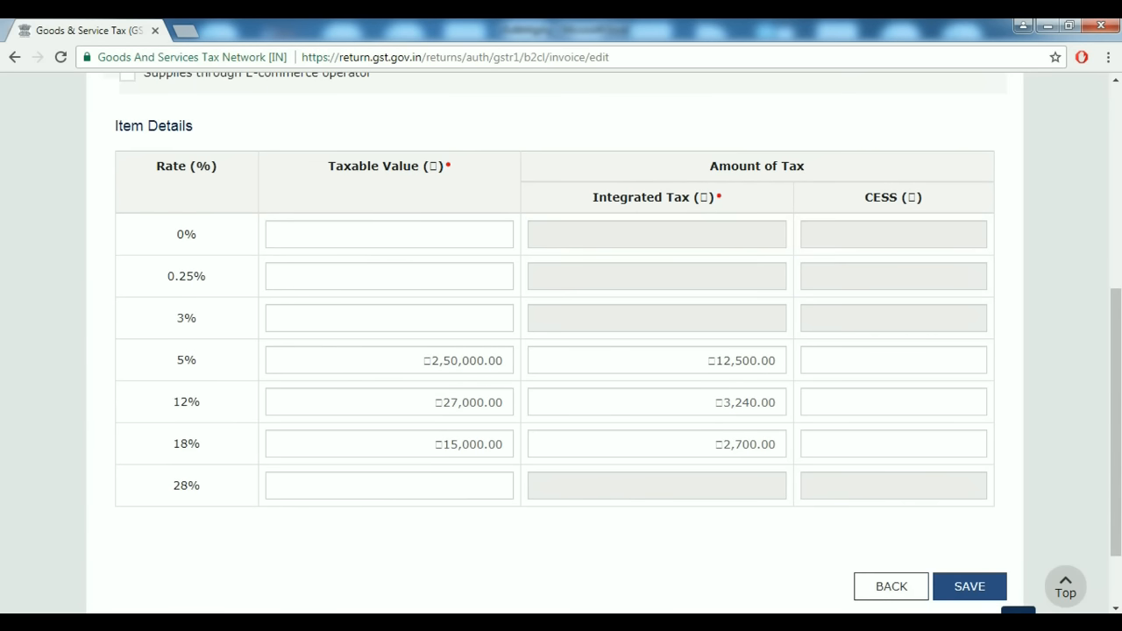
{"action": "left_click", "coordinate": [389, 403]}
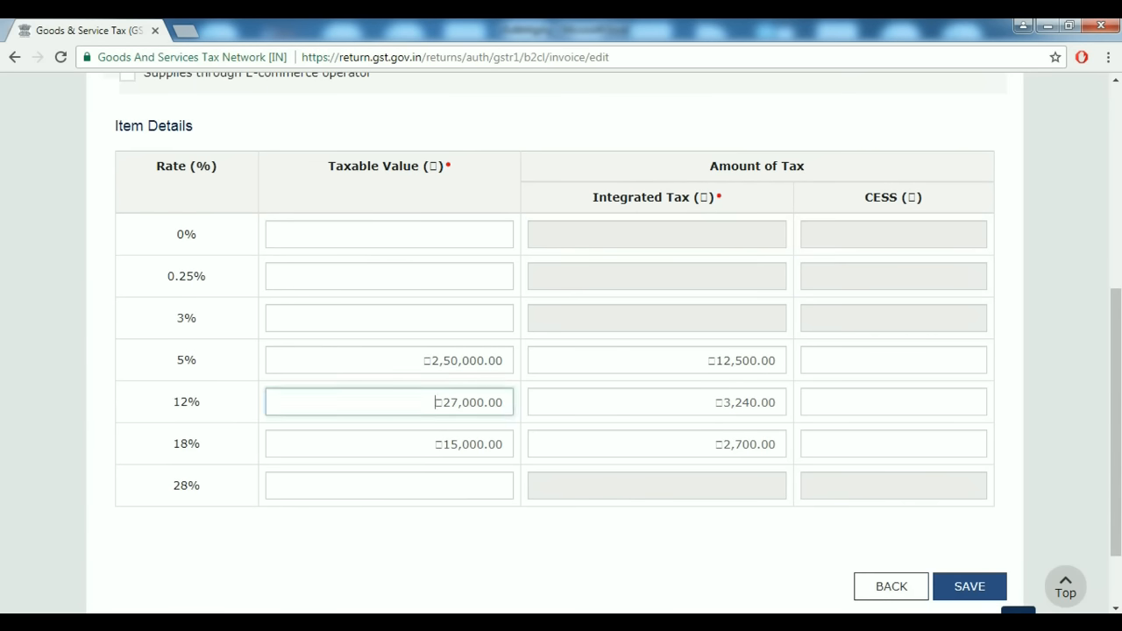
{"action": "left_click", "coordinate": [389, 445]}
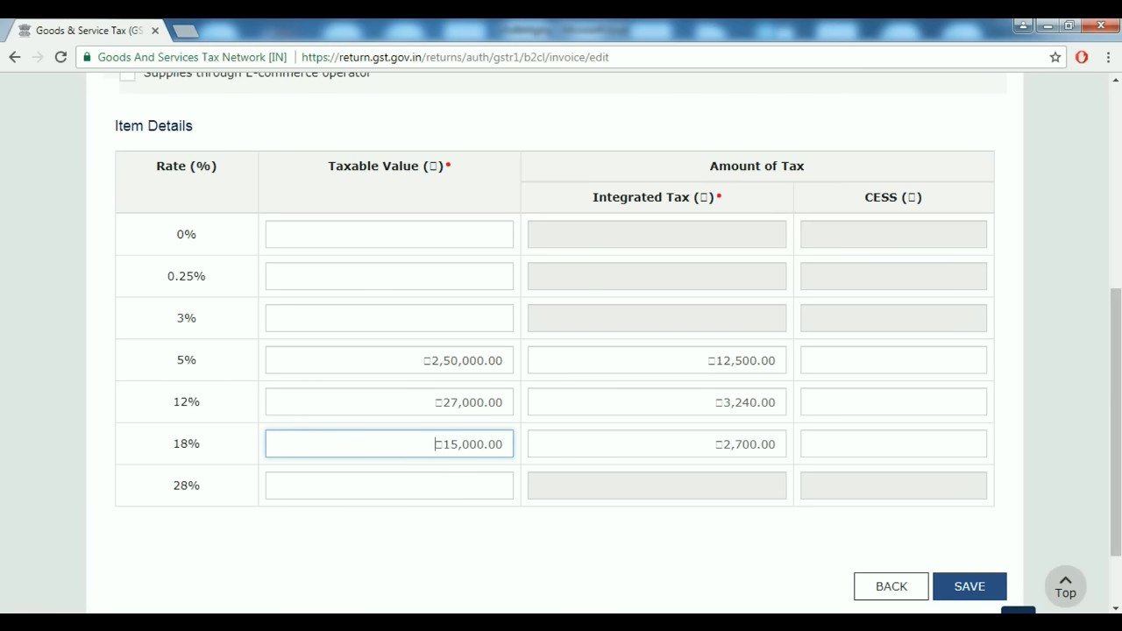
{"action": "left_click", "coordinate": [970, 586]}
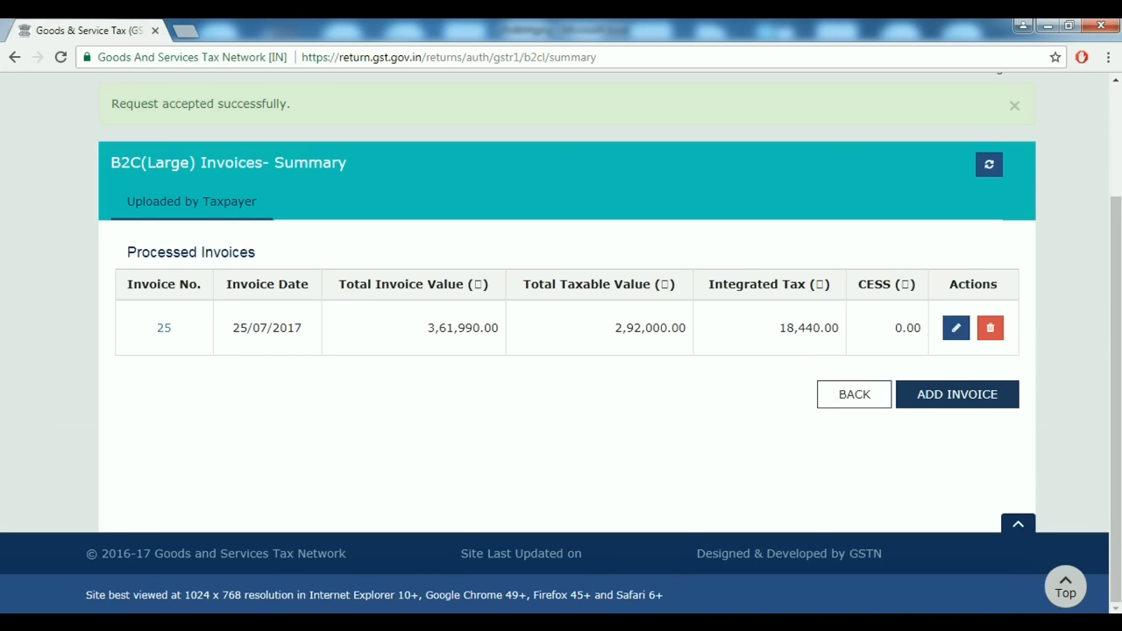
Start B2C (Large) invoice 35 with place of supply 24-Gujarat, dated 31/07/2017.
{"action": "left_click", "coordinate": [957, 394]}
{"action": "scroll", "coordinate": [561, 342], "scroll_direction": "down", "scroll_amount": 3}
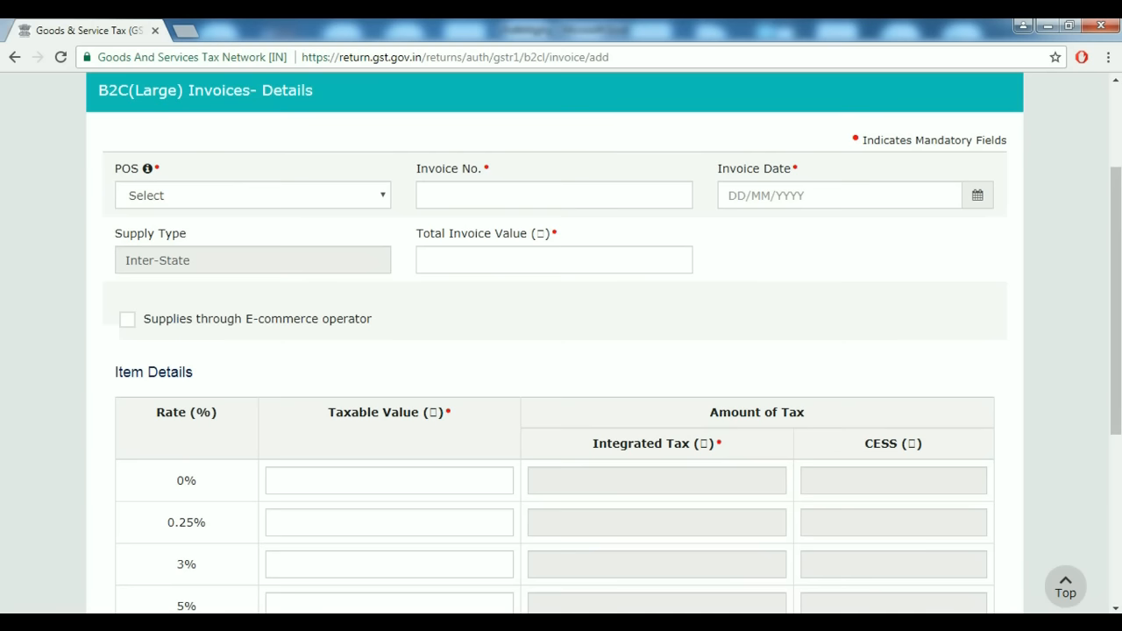
{"action": "left_click", "coordinate": [252, 194]}
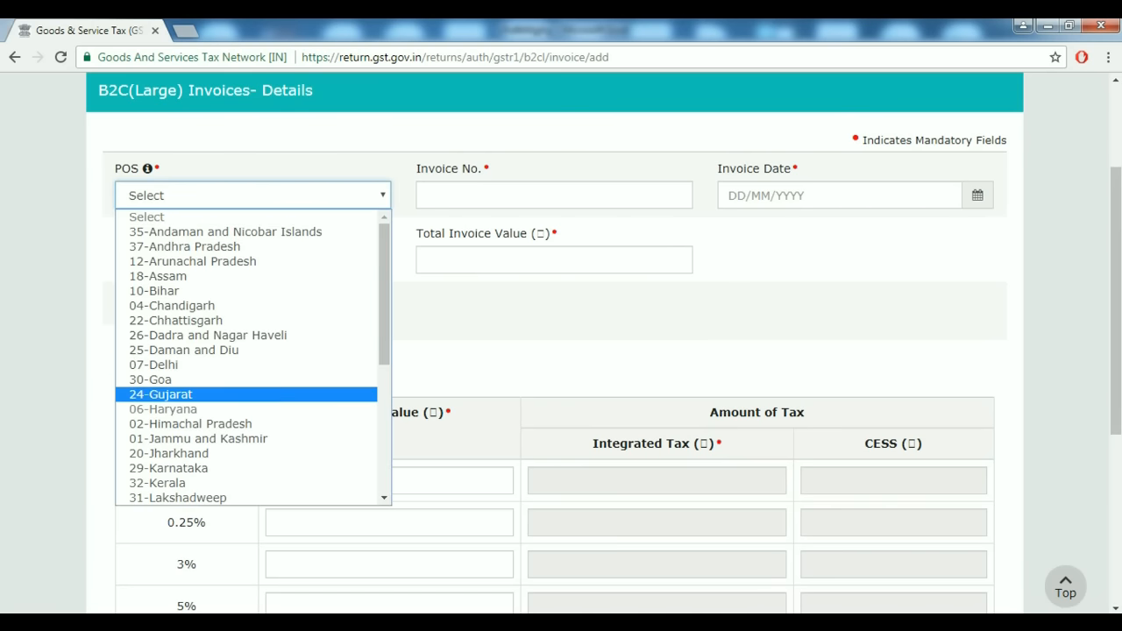
{"action": "left_click", "coordinate": [160, 394]}
{"action": "left_click", "coordinate": [554, 196]}
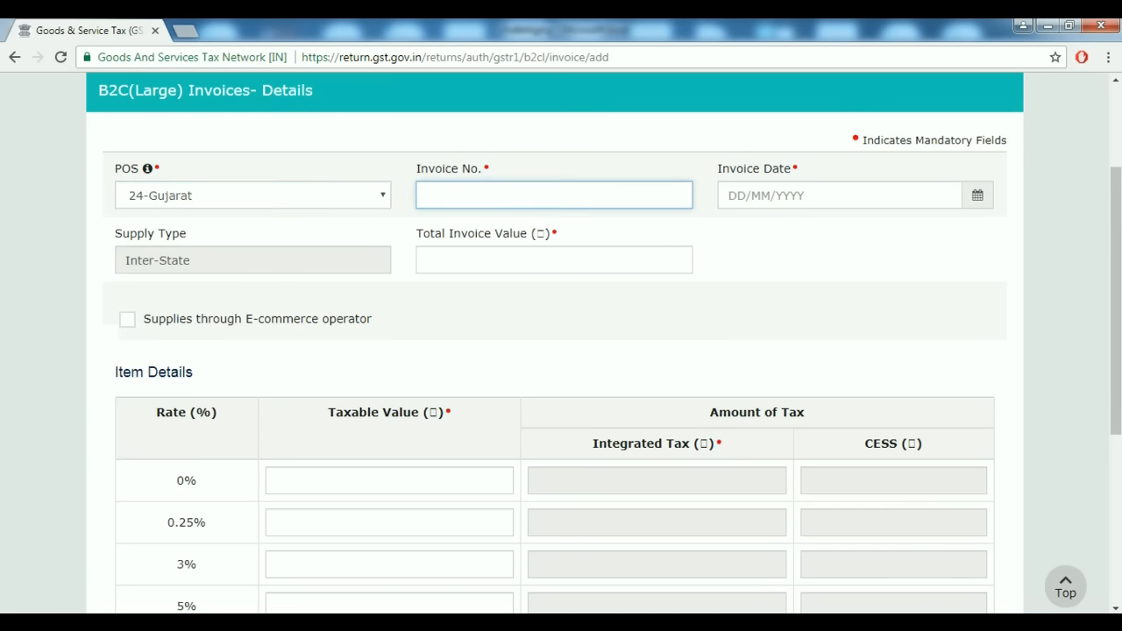
{"action": "type", "text": "35"}
{"action": "key", "text": "Tab"}
{"action": "left_click", "coordinate": [977, 195]}
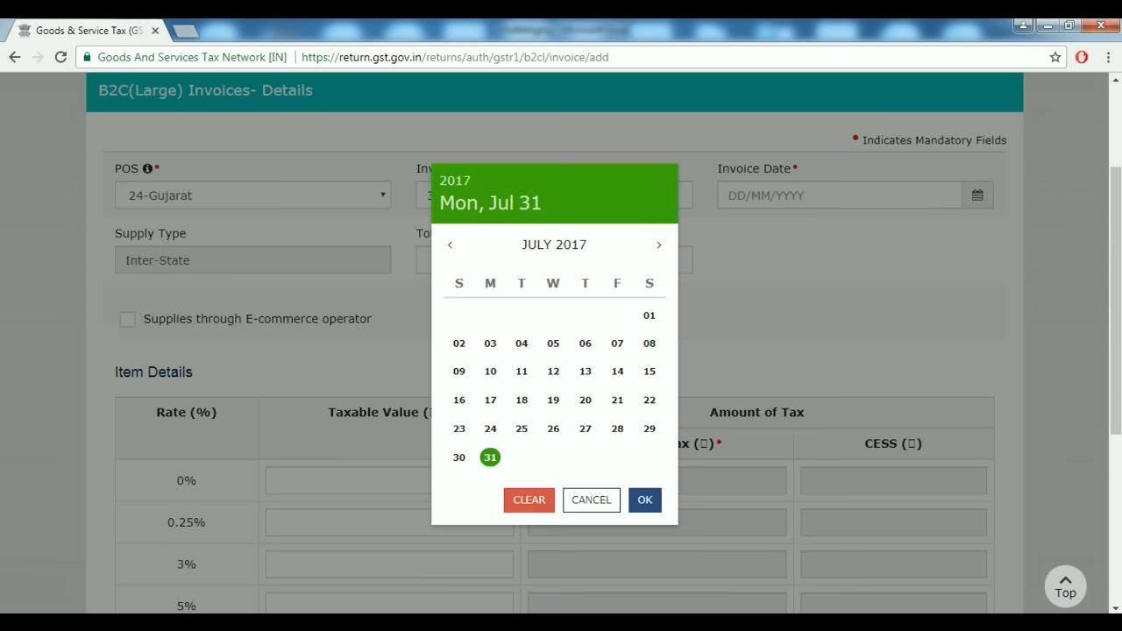
{"action": "key", "text": "Return"}
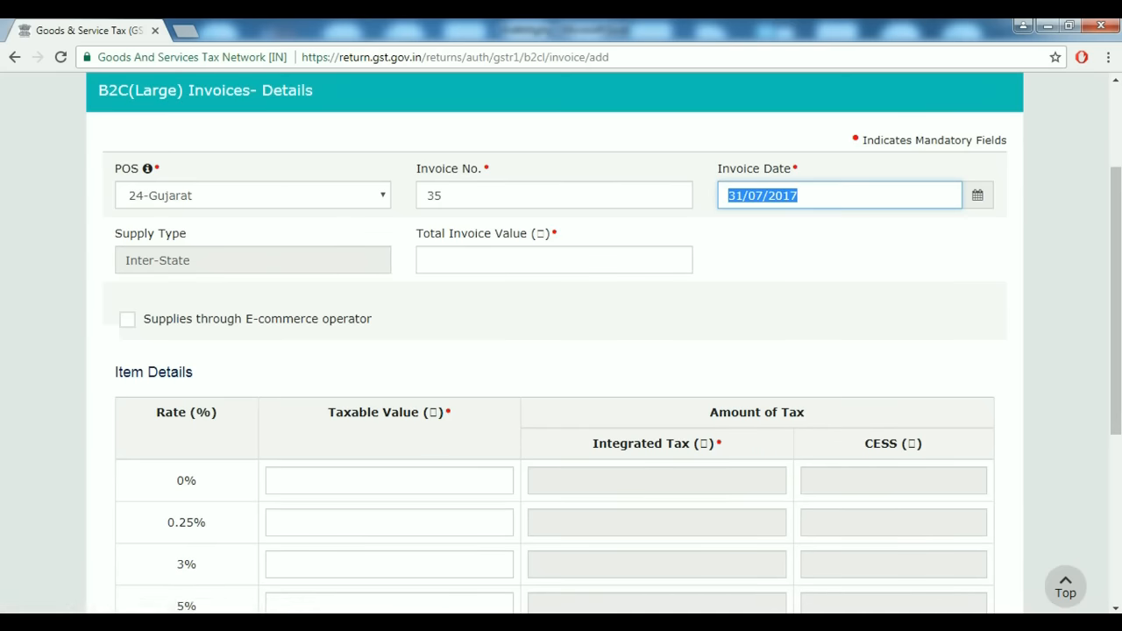
Enter 361990 as the Total Invoice Value after checking Excel.
{"action": "key", "text": "Tab"}
{"action": "key", "text": "alt+Tab"}
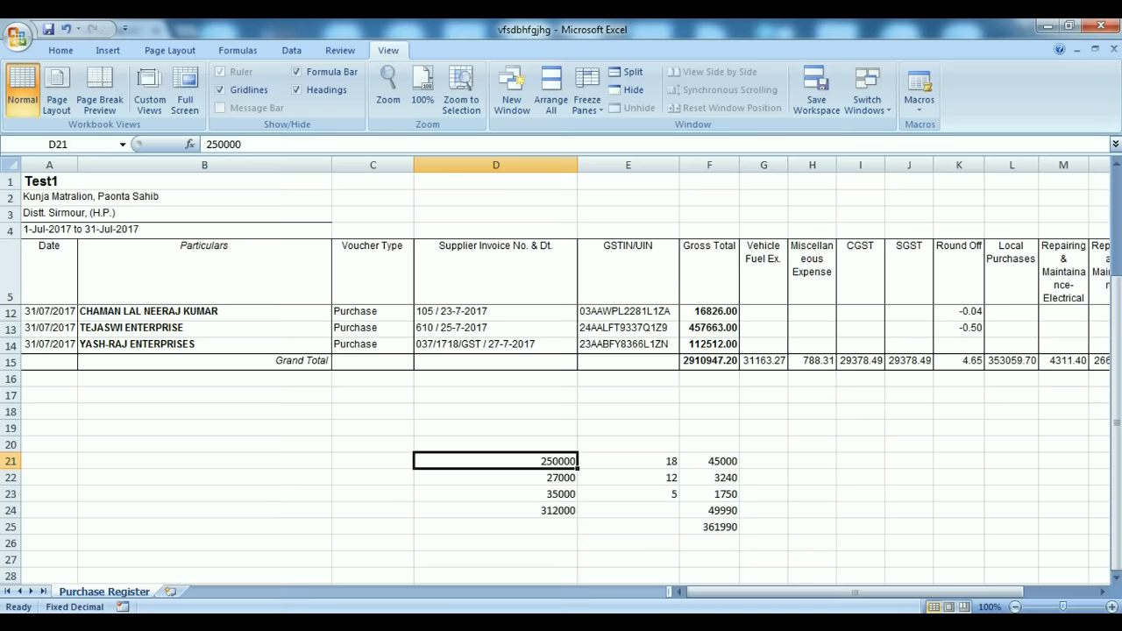
{"action": "key", "text": "alt+Tab"}
{"action": "type", "text": "361990"}
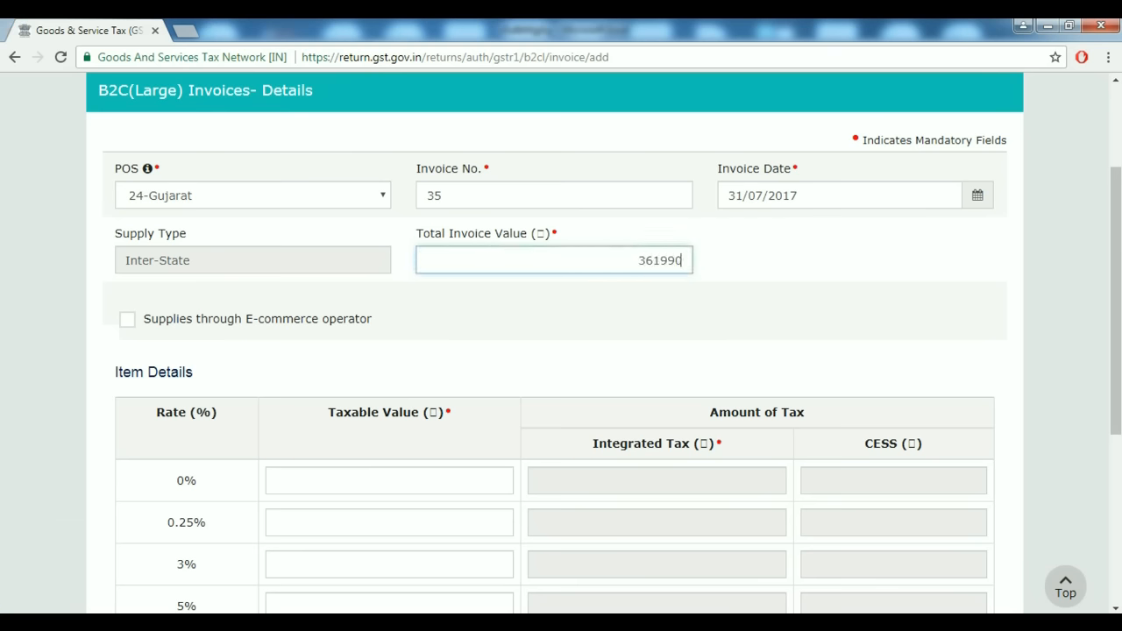
{"action": "key", "text": "Tab"}
Change cell D21 in the Excel spreadsheet to 245000.
{"action": "key", "text": "alt+Tab"}
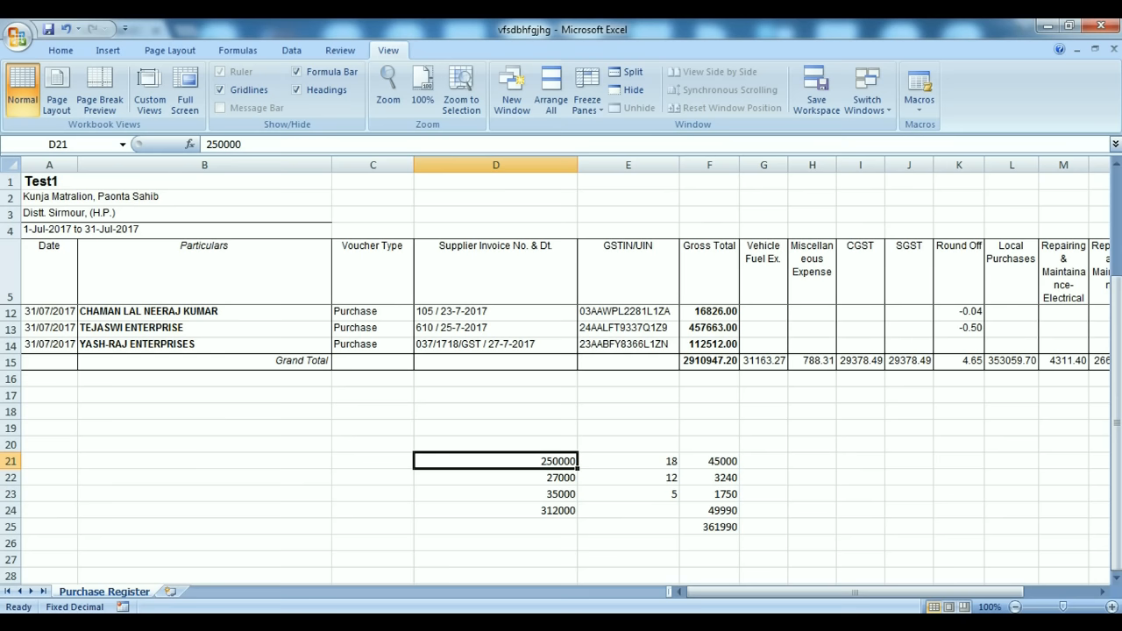
{"action": "type", "text": "75000"}
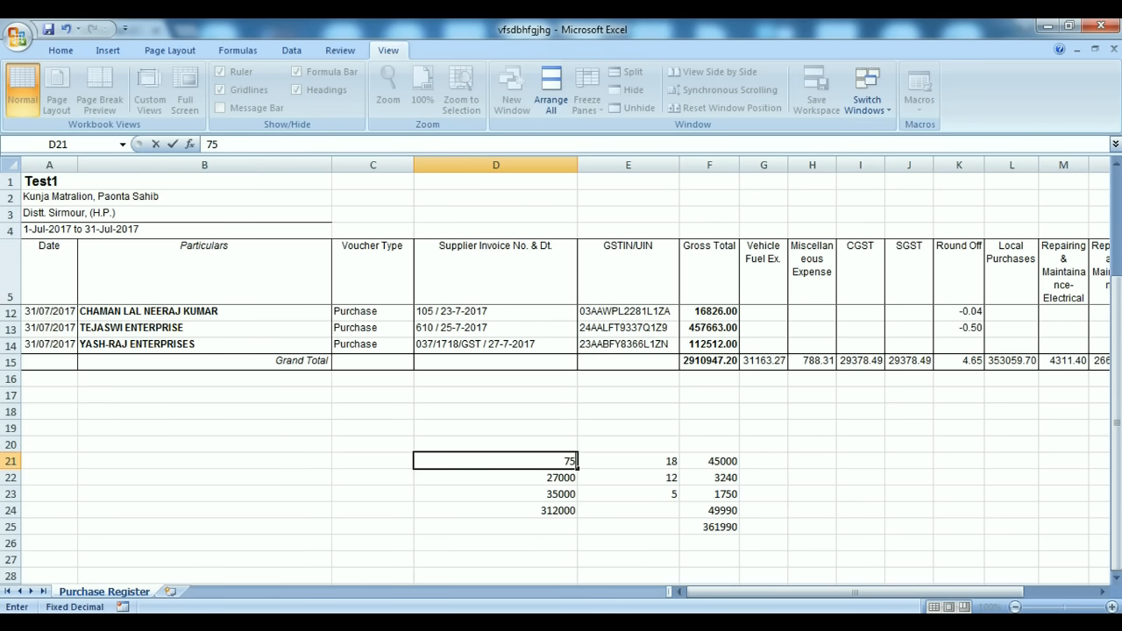
{"action": "key", "text": "BackSpace"}
{"action": "key", "text": "BackSpace"}
{"action": "key", "text": "BackSpace"}
{"action": "key", "text": "BackSpace"}
{"action": "type", "text": "245000"}
{"action": "key", "text": "Tab"}
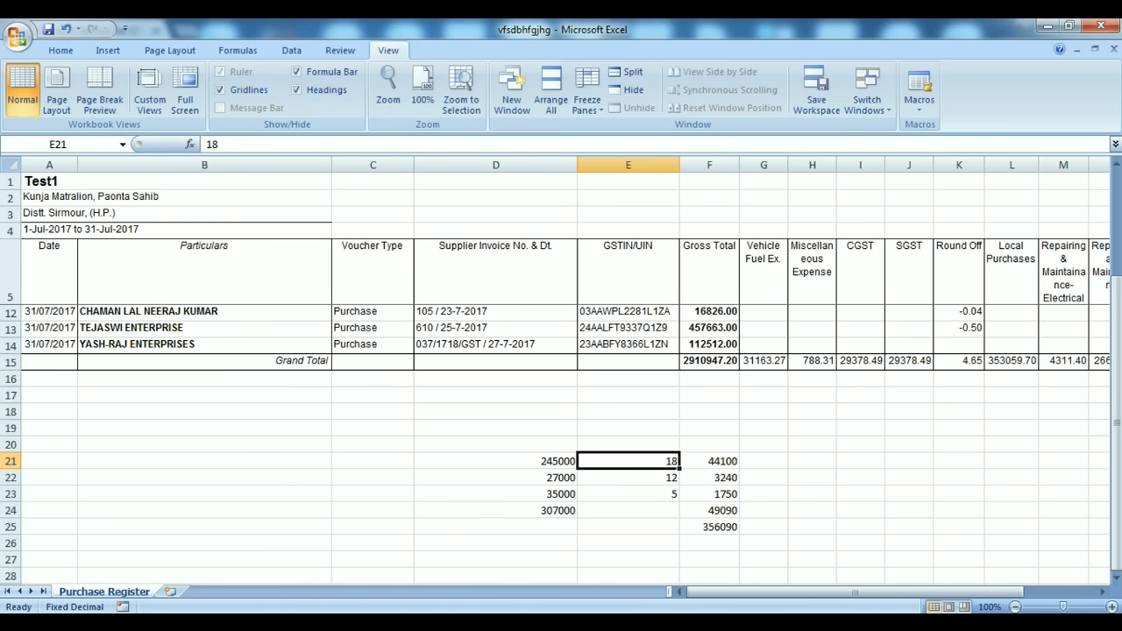
Replace the Total Invoice Value with 356090.
{"action": "key", "text": "alt+Tab"}
{"action": "key", "text": "shift+Tab"}
{"action": "key", "text": "BackSpace"}
{"action": "type", "text": "356090"}
{"action": "key", "text": "Tab"}
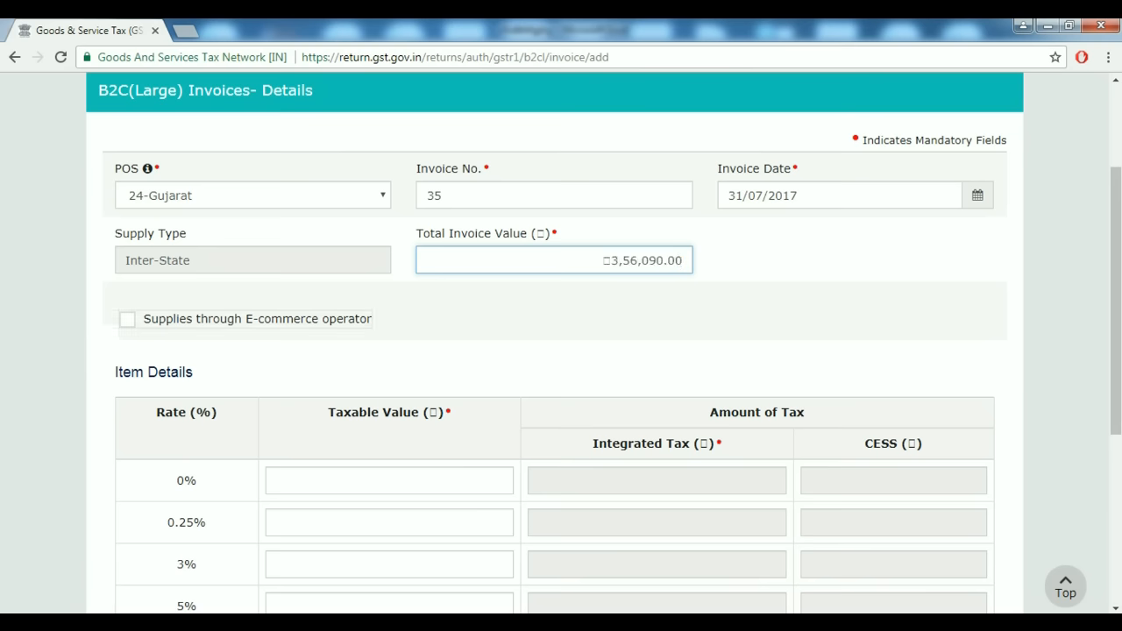
Enter taxable value 27000 at 12%, with 245000 first placed in the 5% row.
{"action": "key", "text": "alt+Tab"}
{"action": "key", "text": "alt+Tab"}
{"action": "scroll", "coordinate": [561, 351], "scroll_direction": "down", "scroll_amount": 2}
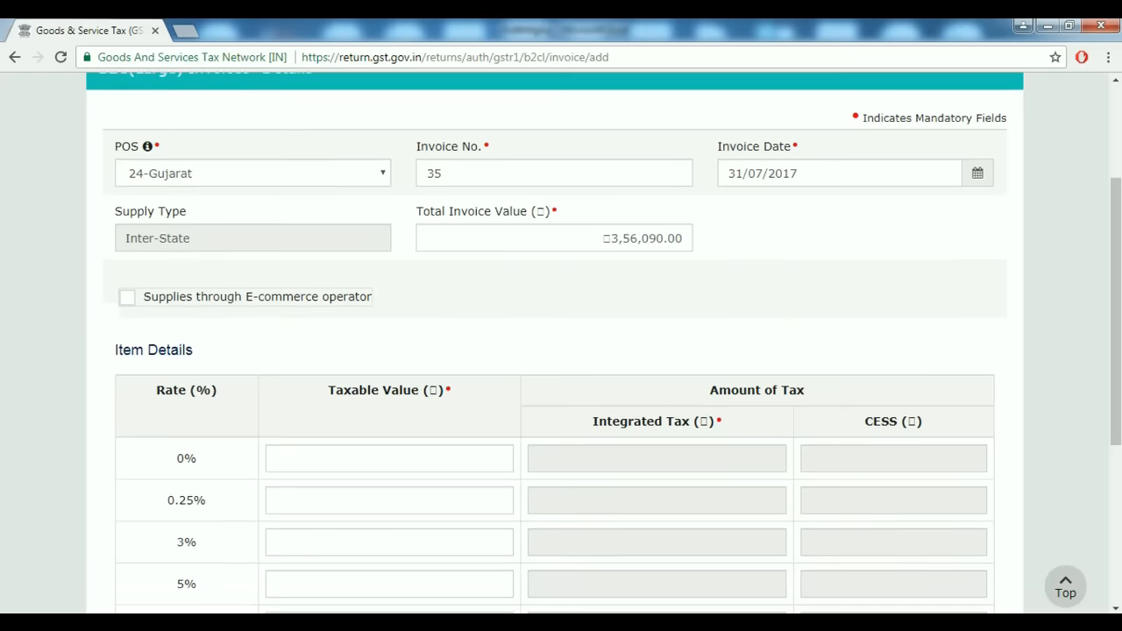
{"action": "left_click", "coordinate": [501, 523]}
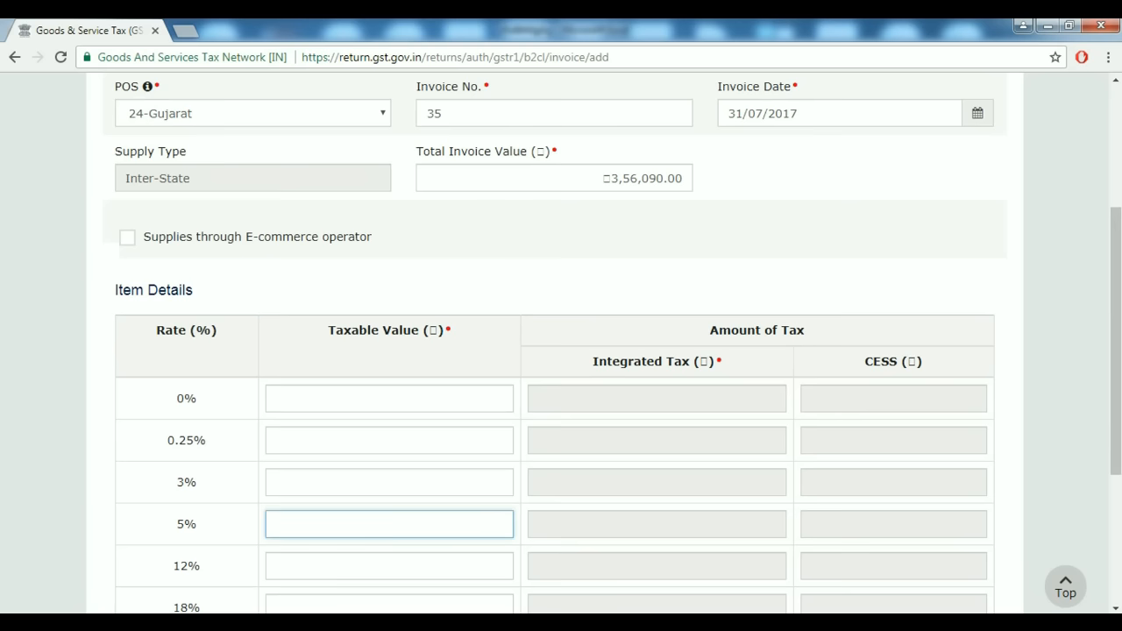
{"action": "type", "text": "245000"}
{"action": "key", "text": "Tab"}
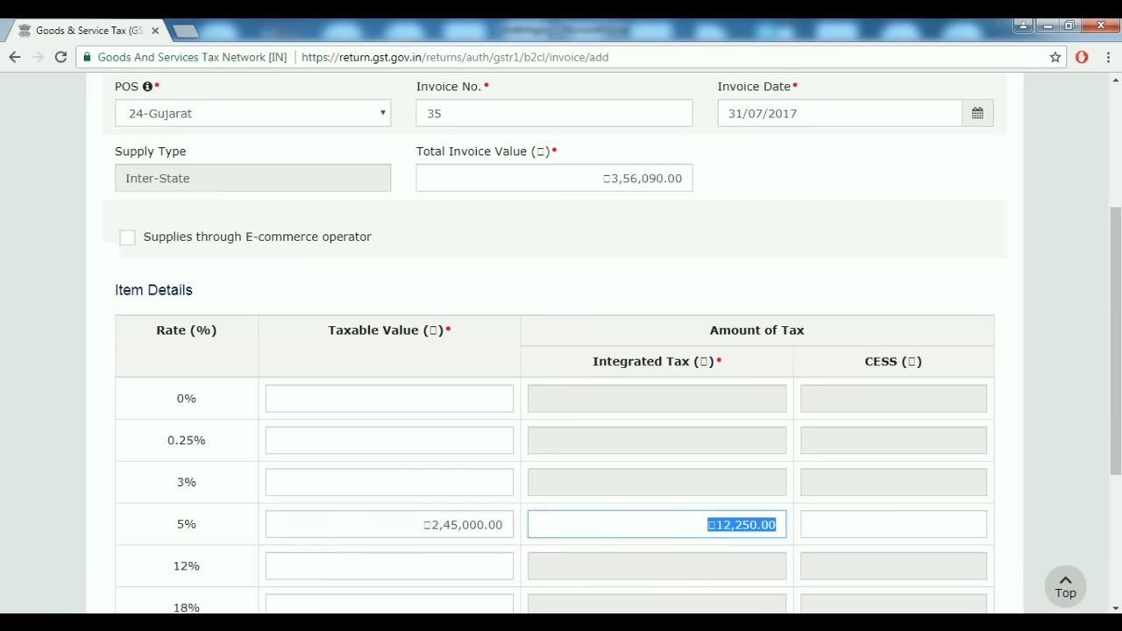
{"action": "key", "text": "alt+Tab"}
{"action": "key", "text": "alt+Tab"}
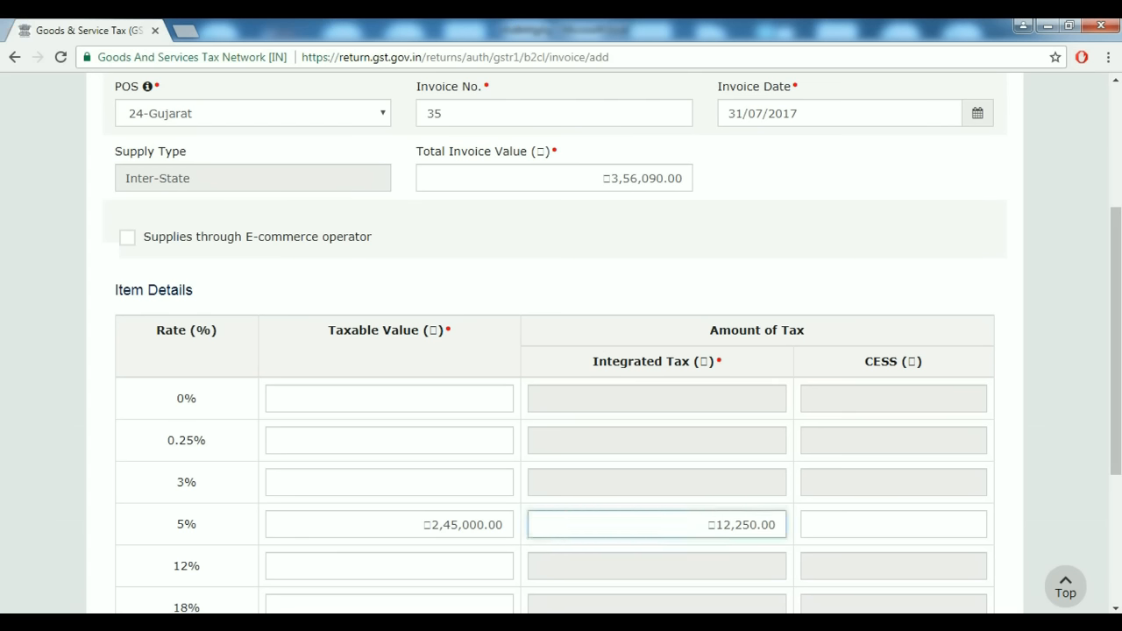
{"action": "key", "text": "alt+Tab"}
{"action": "key", "text": "alt+Tab"}
{"action": "key", "text": "Tab"}
{"action": "key", "text": "Tab"}
{"action": "type", "text": "27000"}
{"action": "key", "text": "Tab"}
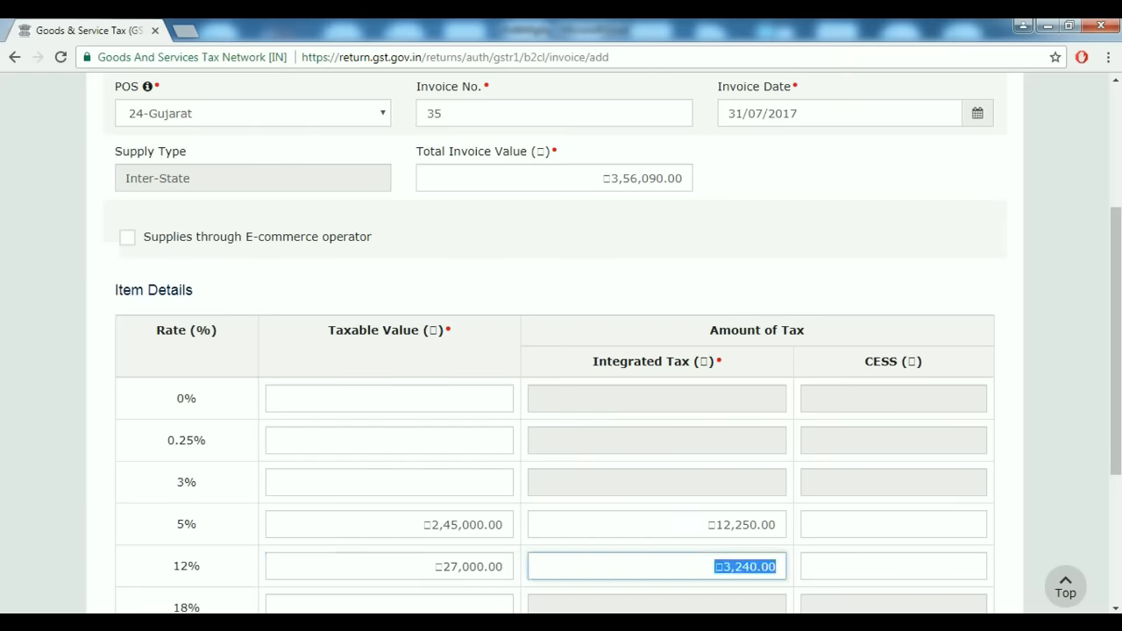
Correct the 5% taxable value to 35000, taken from spreadsheet cell D23.
{"action": "key", "text": "alt+Tab"}
{"action": "key", "text": "alt+Tab"}
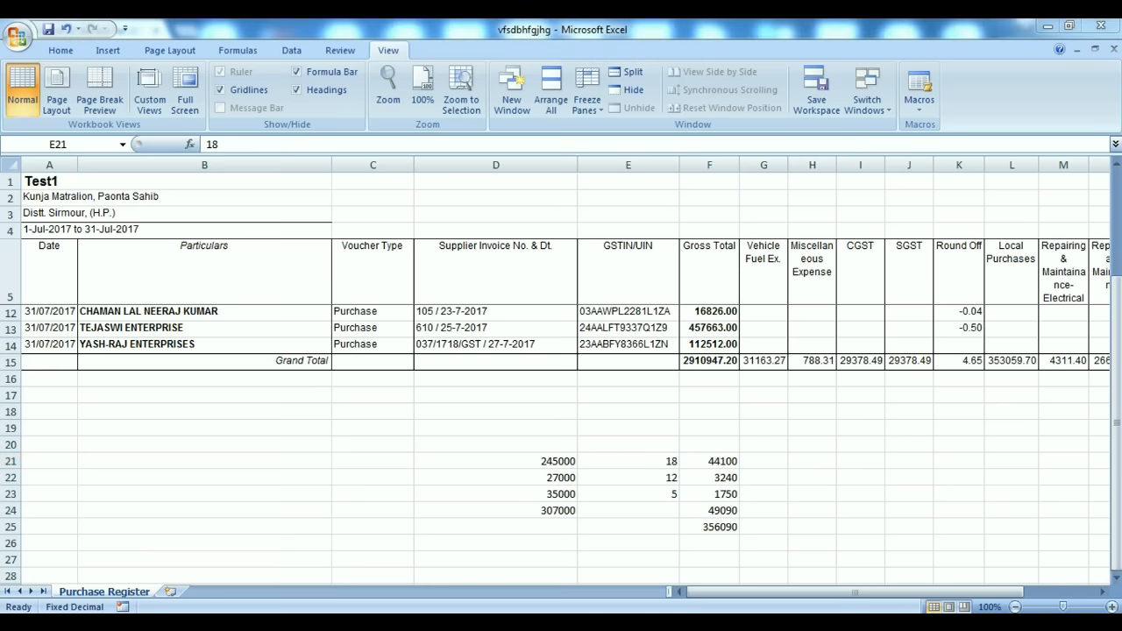
{"action": "key", "text": "alt+Tab"}
{"action": "scroll", "coordinate": [561, 438], "scroll_direction": "down", "scroll_amount": 2}
{"action": "key", "text": "alt+Tab"}
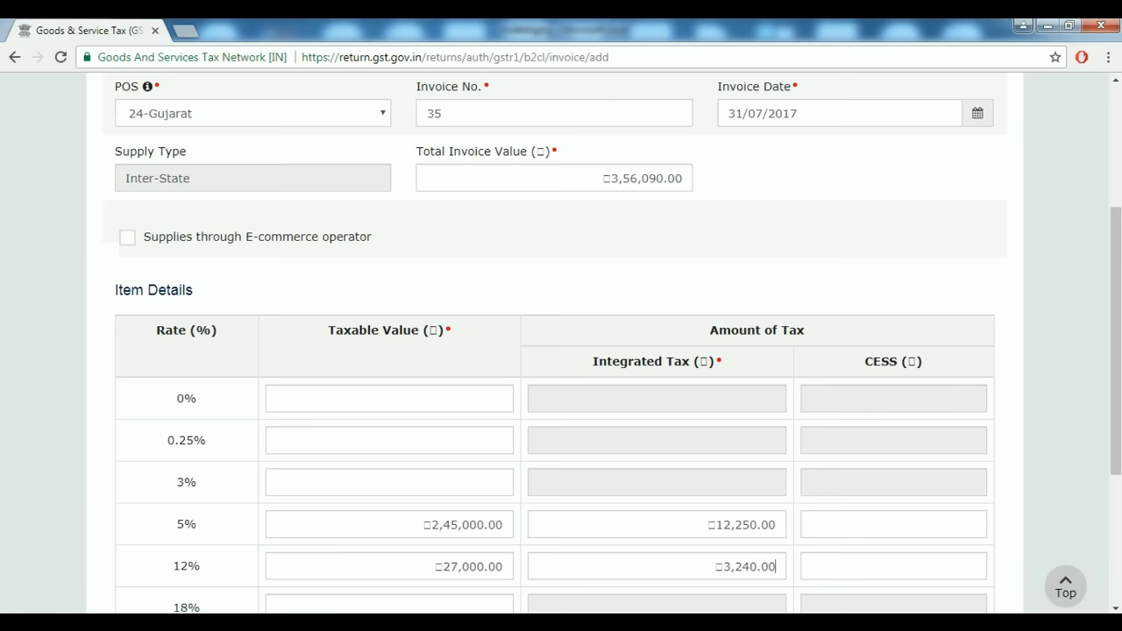
{"action": "scroll", "coordinate": [561, 351], "scroll_direction": "down", "scroll_amount": 2}
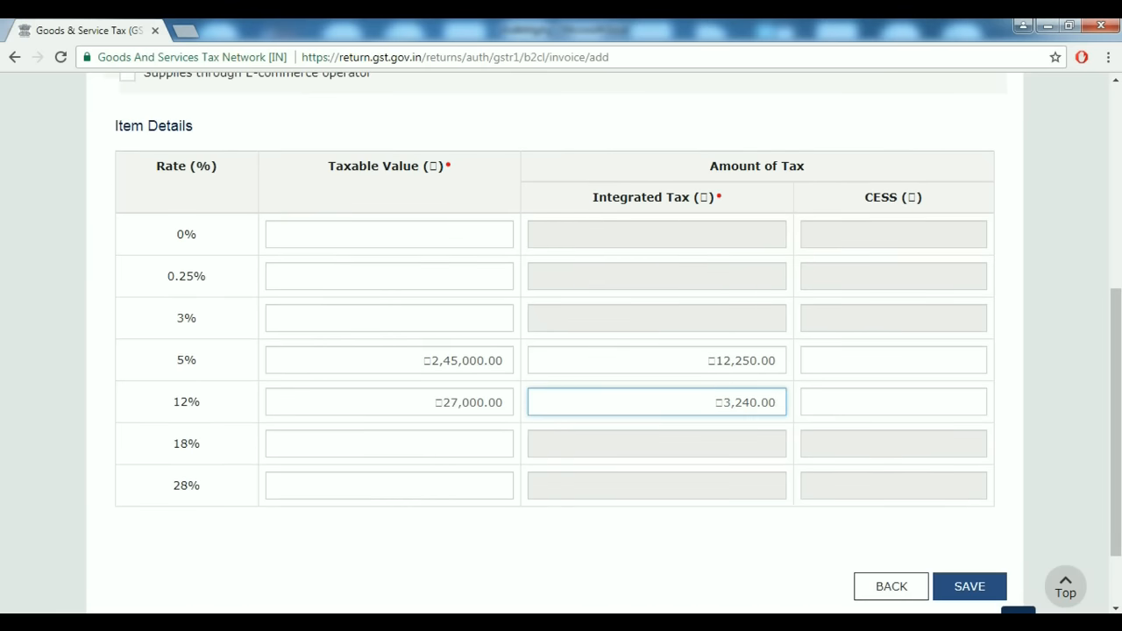
{"action": "key", "text": "alt+Tab"}
{"action": "left_click", "coordinate": [526, 396]}
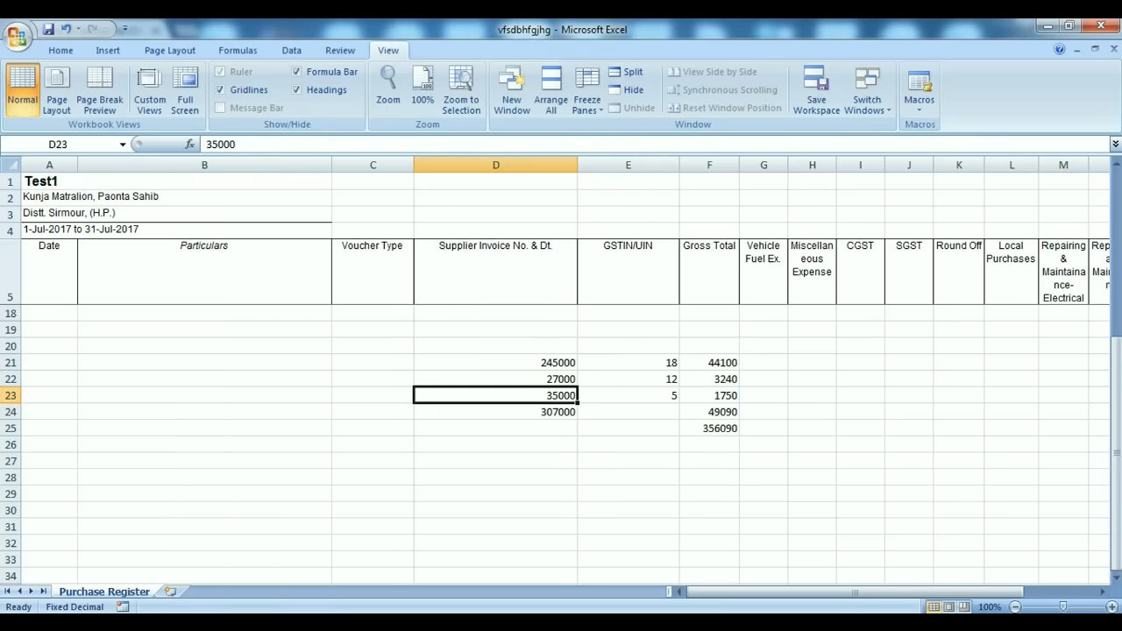
{"action": "key", "text": "alt+Tab"}
{"action": "left_click", "coordinate": [462, 360]}
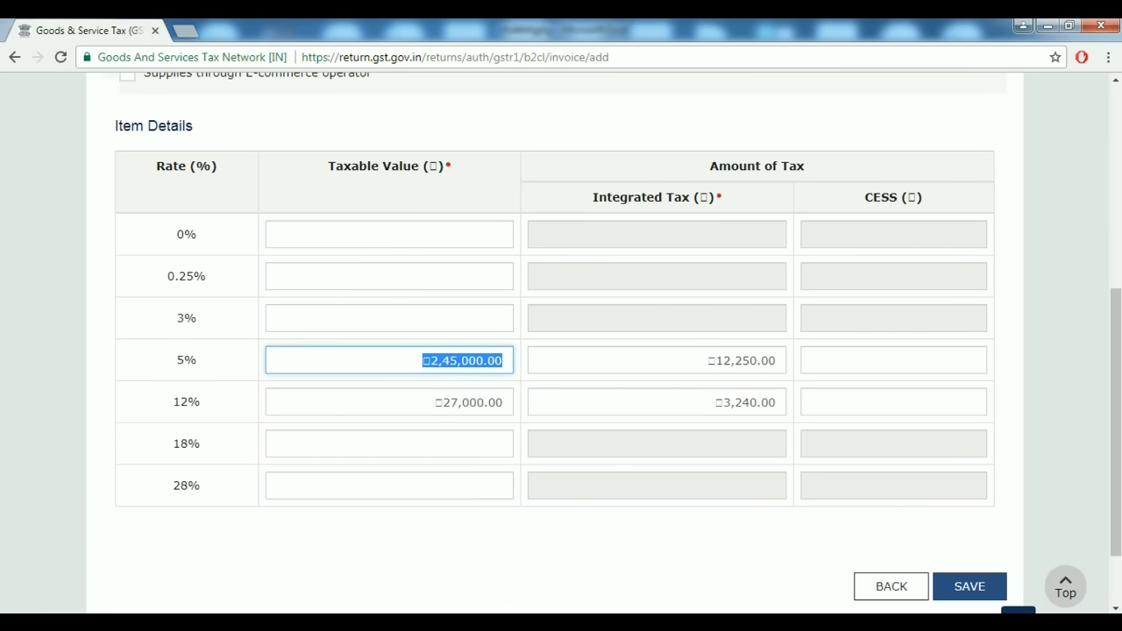
{"action": "type", "text": "35000"}
Enter 245000 as the 18% taxable value and save invoice 35.
{"action": "key", "text": "alt+Tab"}
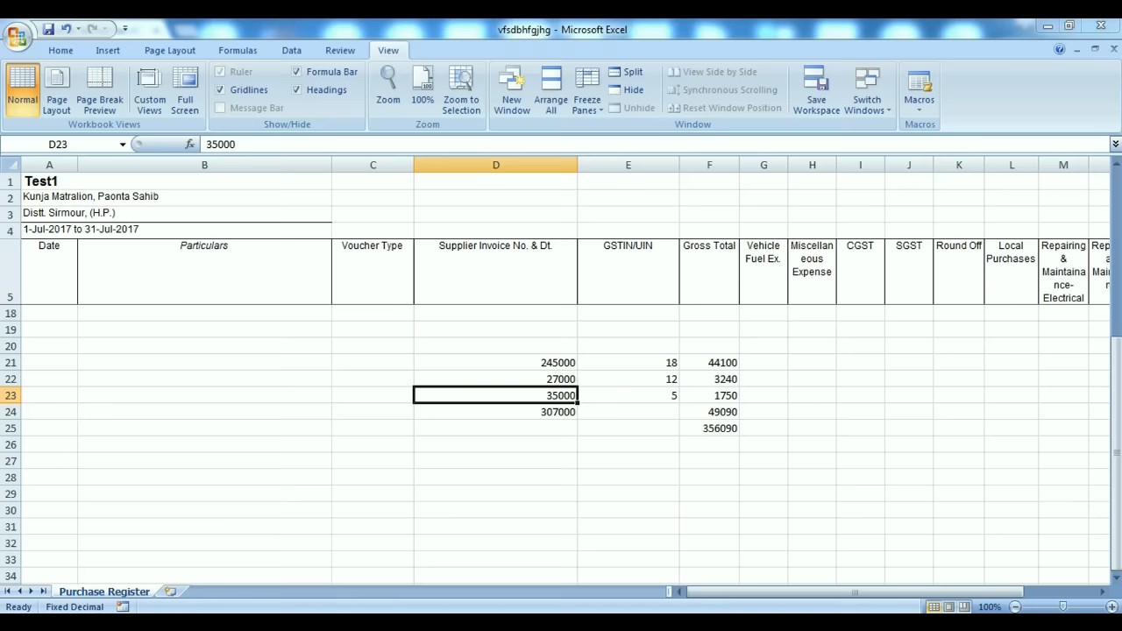
{"action": "key", "text": "alt+Tab"}
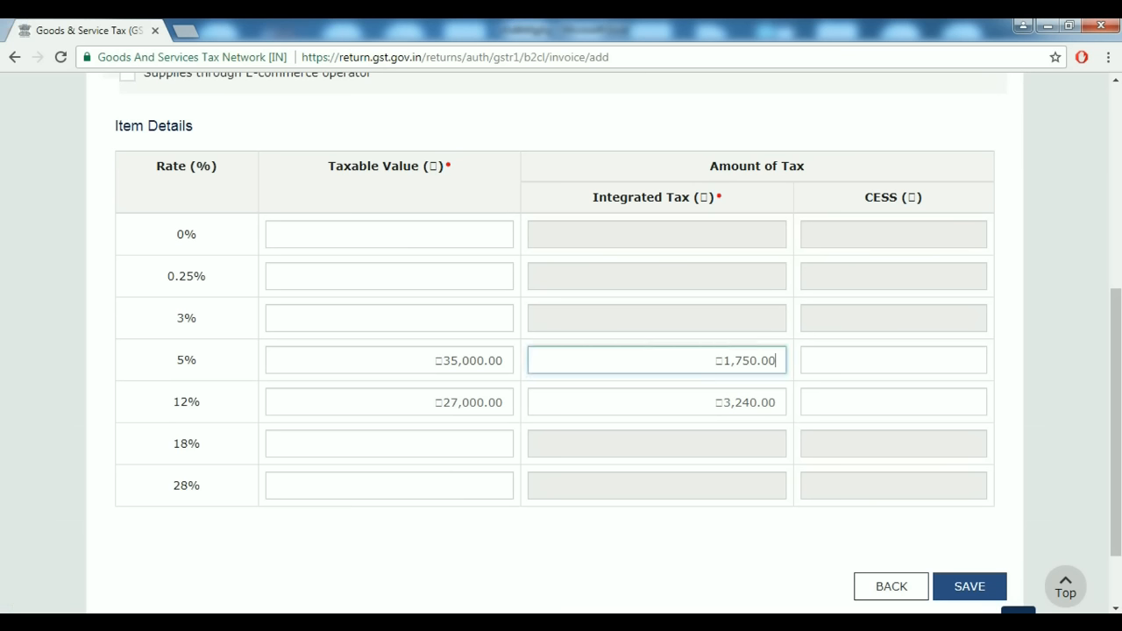
{"action": "key", "text": "alt+Tab"}
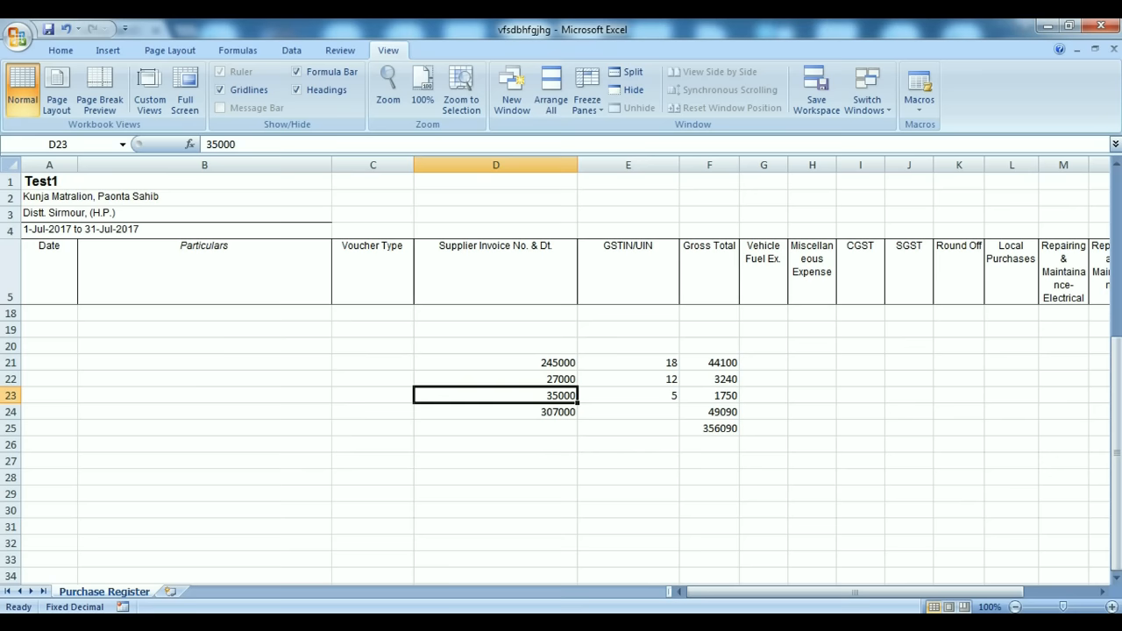
{"action": "key", "text": "alt+Tab"}
{"action": "type", "text": "245000"}
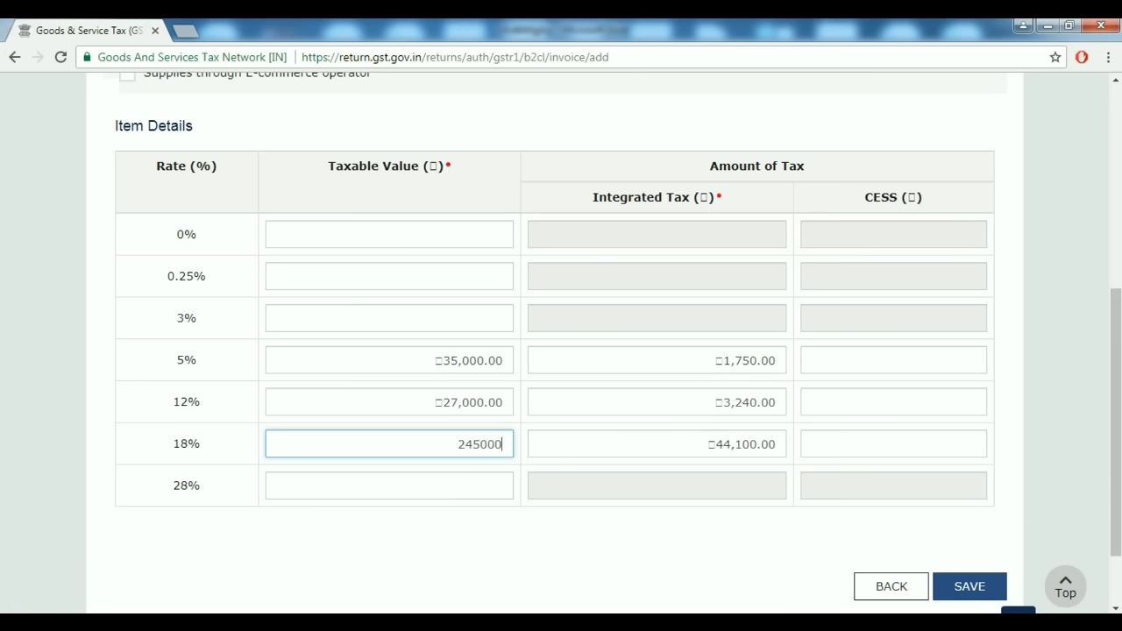
{"action": "key", "text": "Tab"}
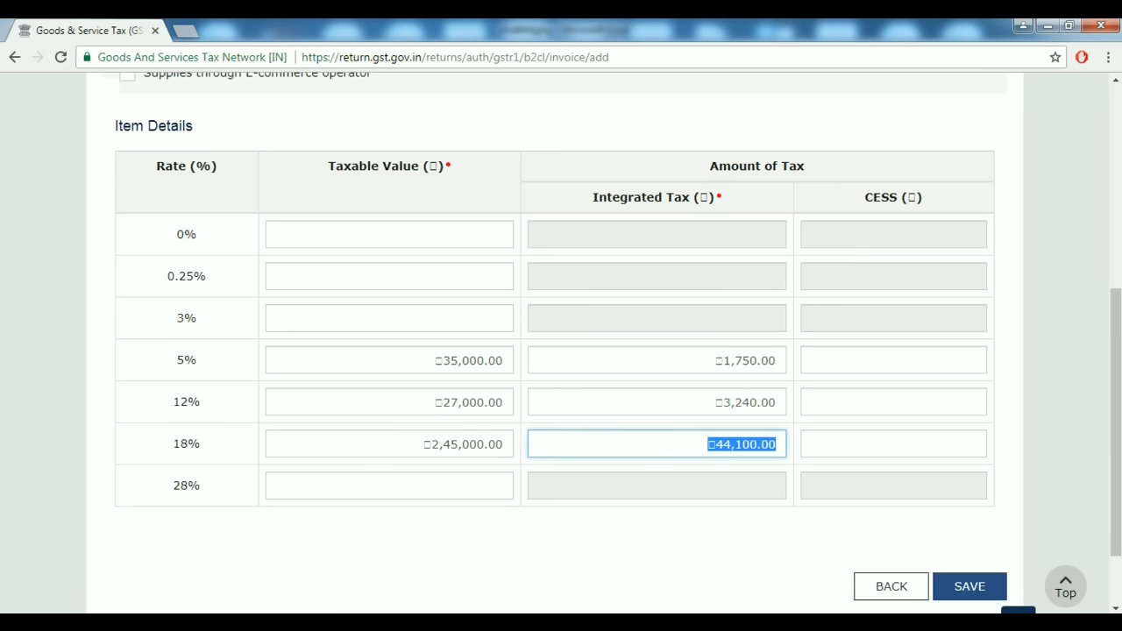
{"action": "left_click", "coordinate": [969, 587]}
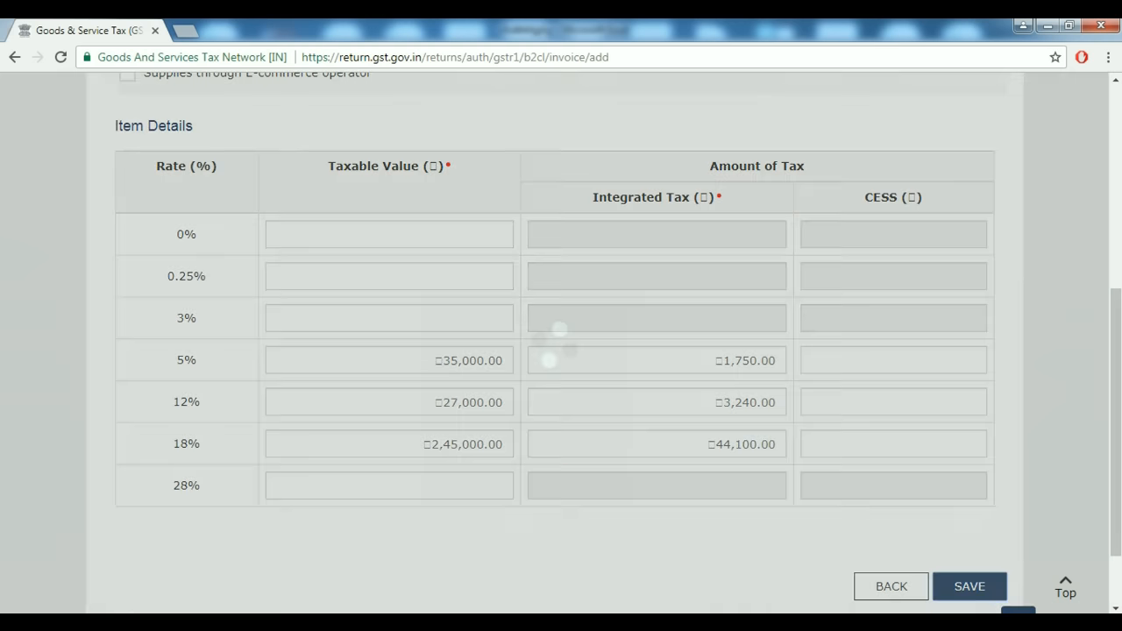
{"action": "scroll", "coordinate": [561, 350], "scroll_direction": "down", "scroll_amount": 2}
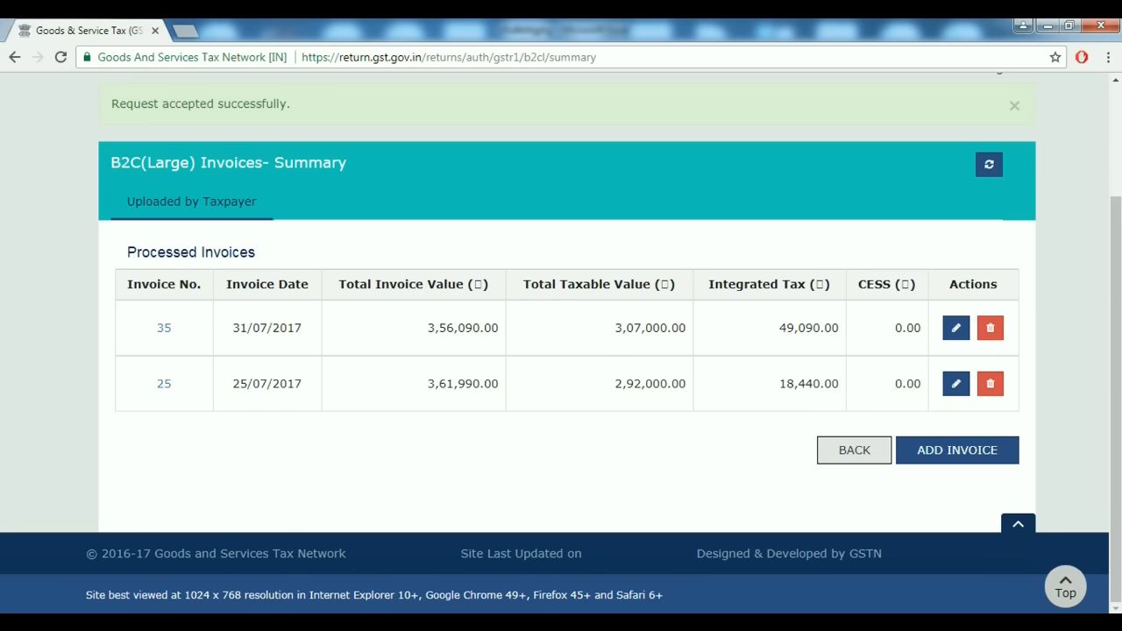
Return to the GSTR-1 overview, where the B2C (Large) tile shows 2 invoices worth ₹7,18,080.00.
{"action": "left_click", "coordinate": [854, 449]}
{"action": "scroll", "coordinate": [561, 351], "scroll_direction": "down", "scroll_amount": 5}
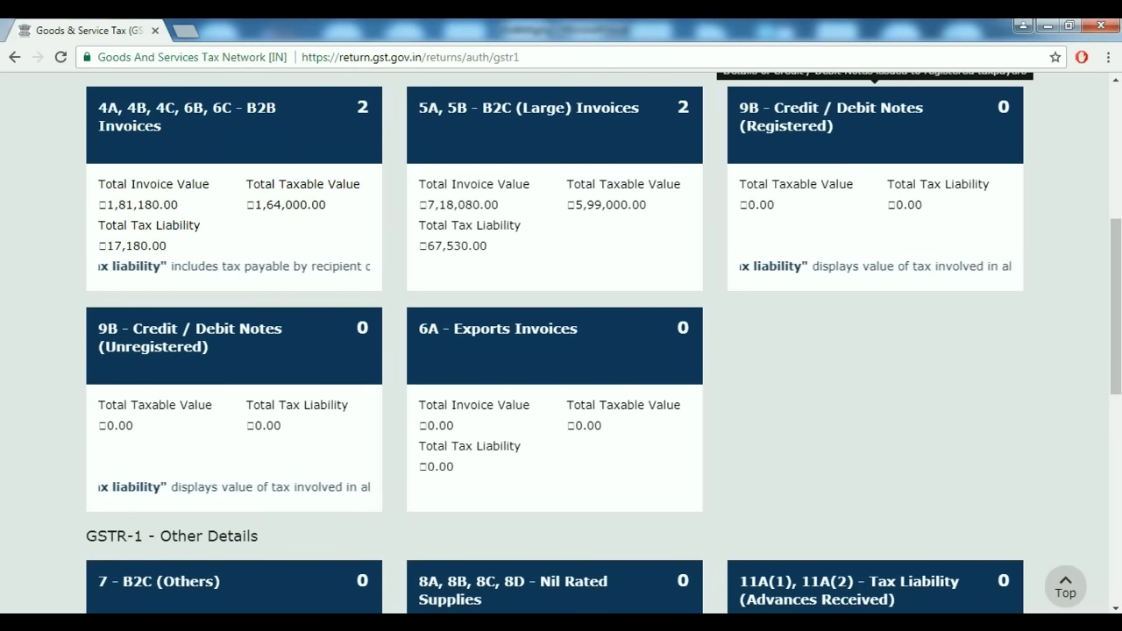
{"action": "scroll", "coordinate": [561, 350], "scroll_direction": "up", "scroll_amount": 2}
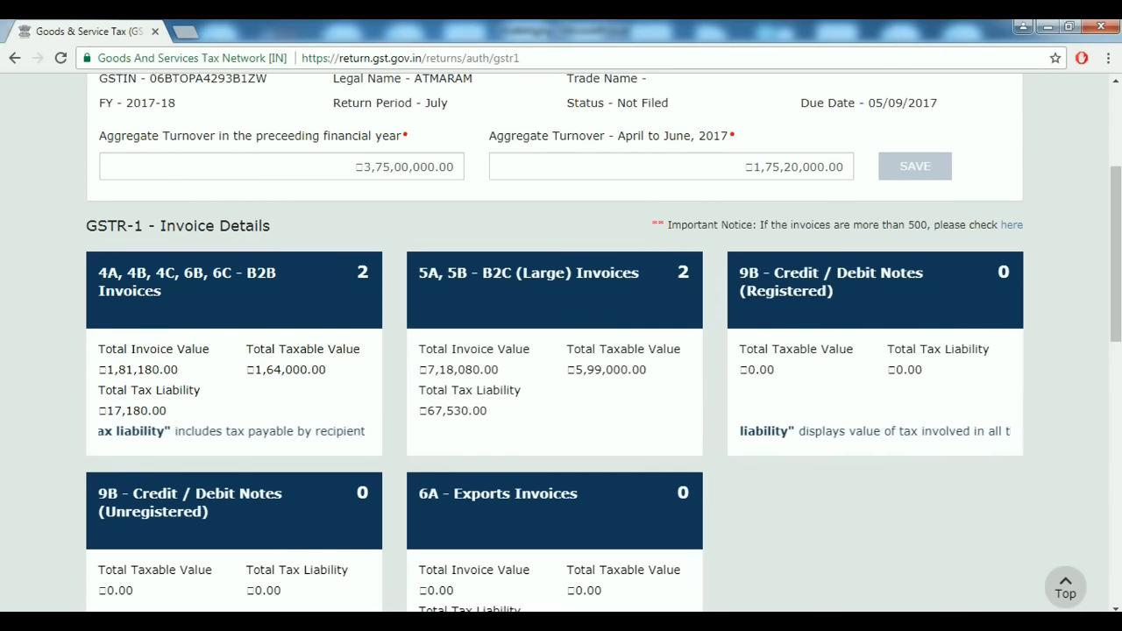
{"action": "scroll", "coordinate": [868, 263], "scroll_direction": "down", "scroll_amount": 2}
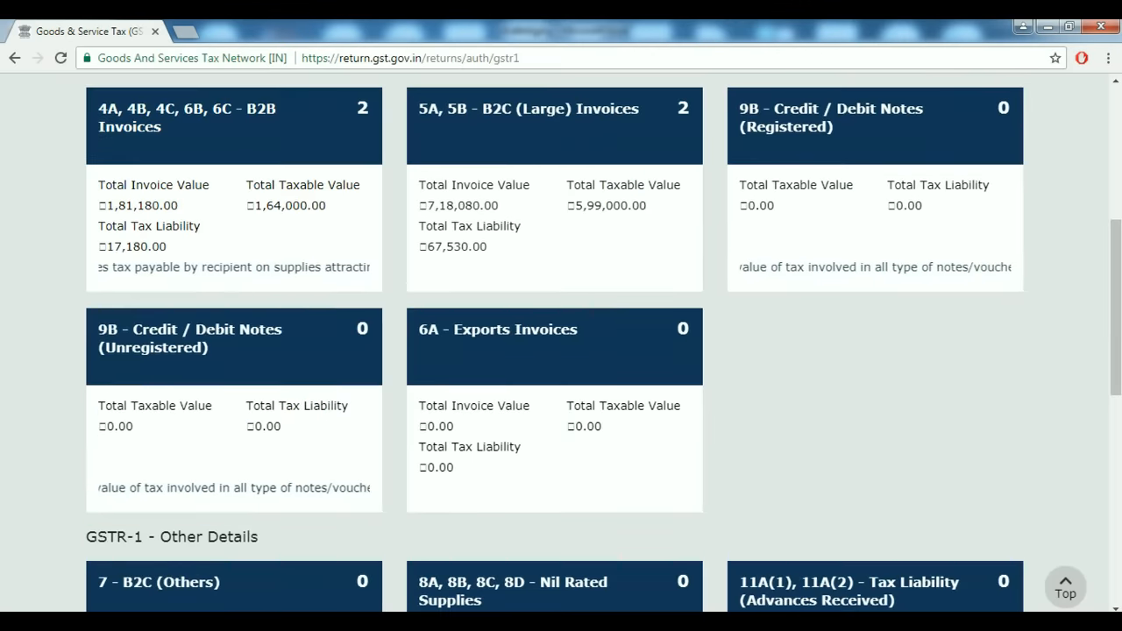
{"action": "scroll", "coordinate": [868, 263], "scroll_direction": "up", "scroll_amount": 1}
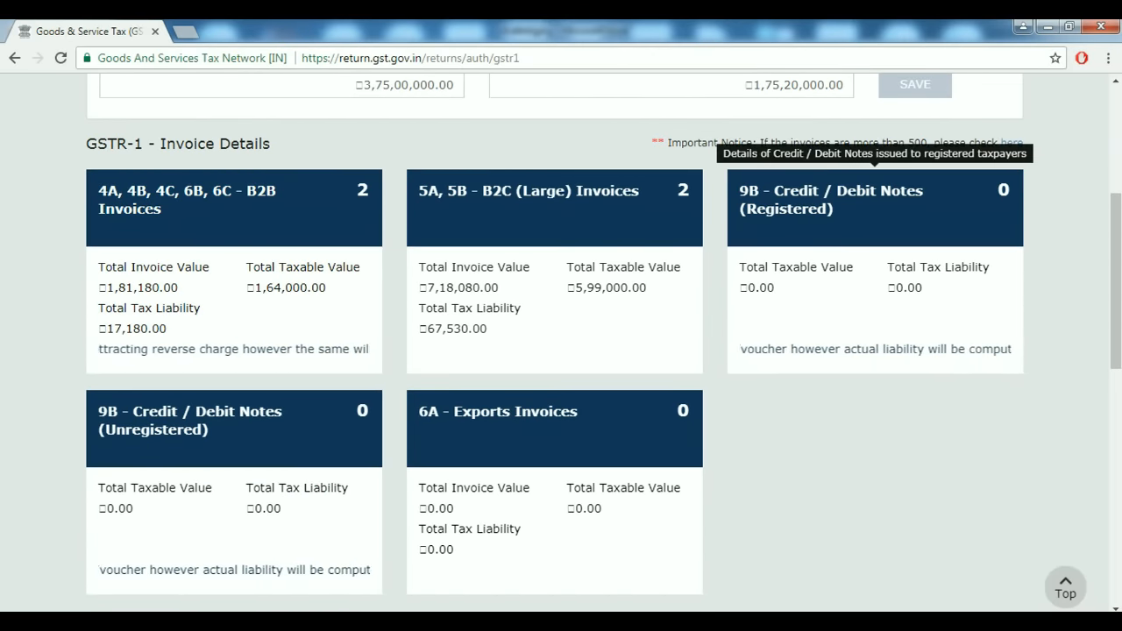
Start a new 9B registered credit/debit note and enter the receiver's GSTIN.
{"action": "left_click", "coordinate": [874, 180]}
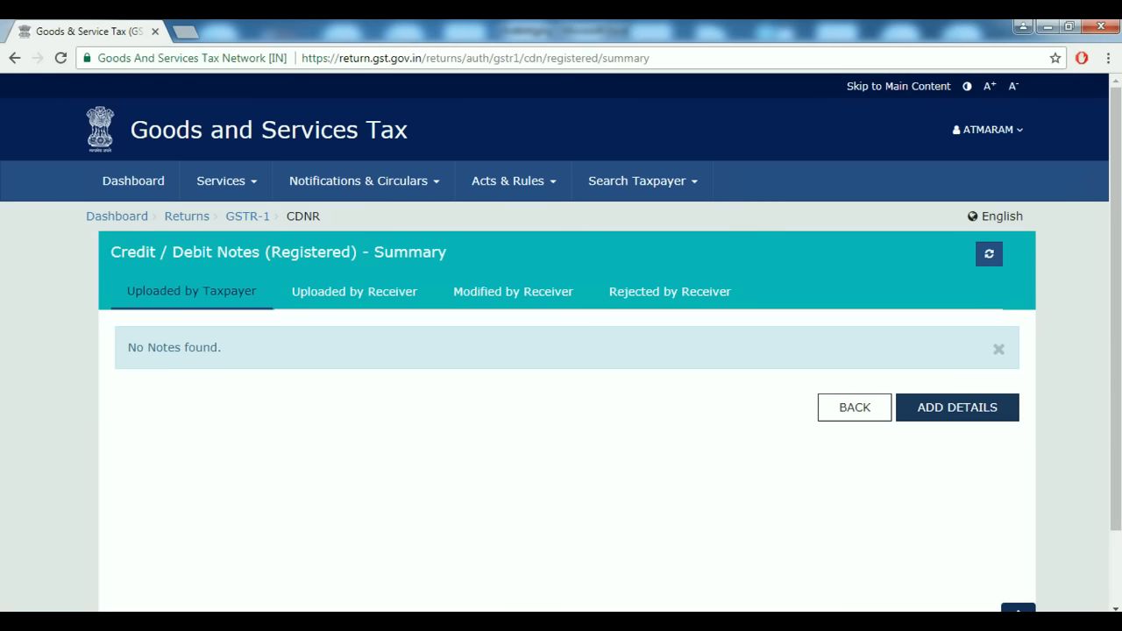
{"action": "left_click", "coordinate": [957, 407]}
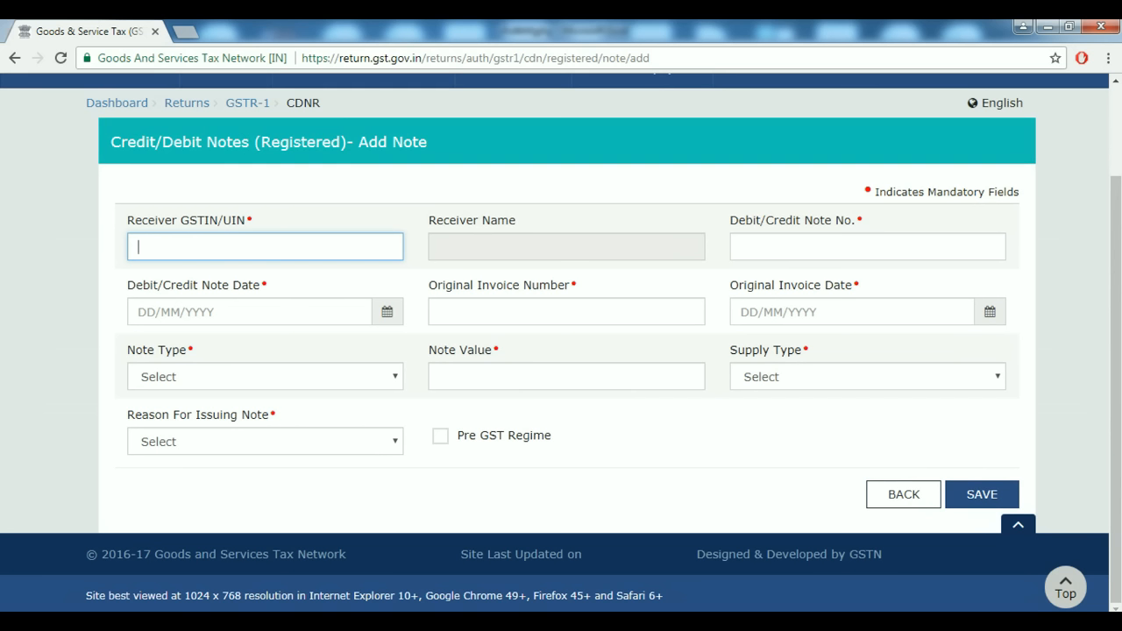
{"action": "key", "text": "Tab"}
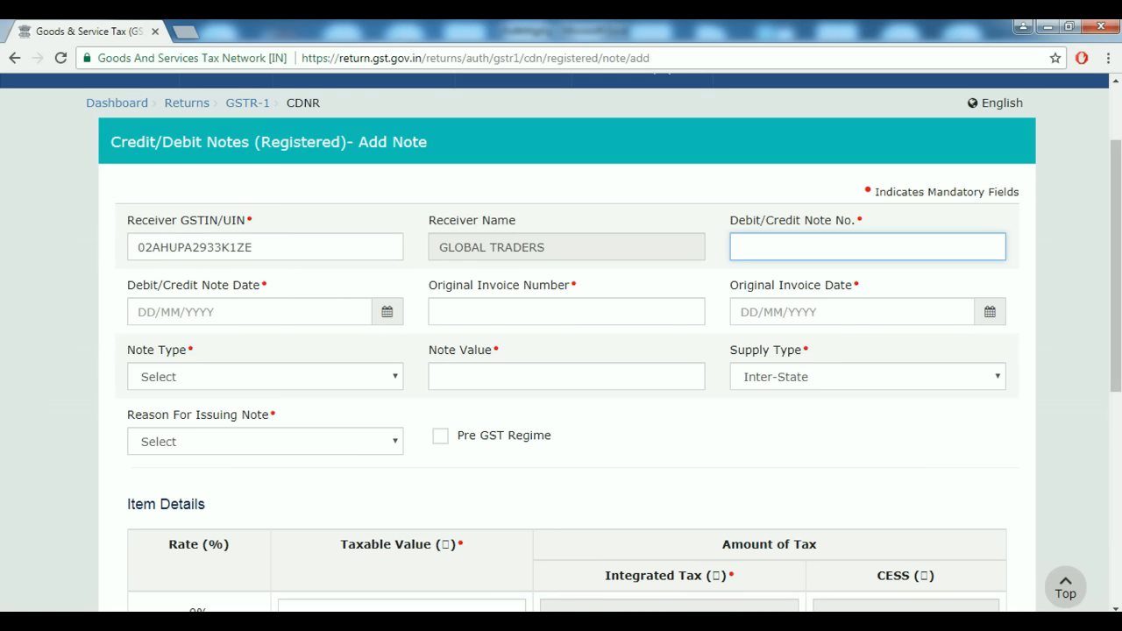
Fill note number 25, note date 25/07/2017 and original invoice number 10.
{"action": "type", "text": "25"}
{"action": "key", "text": "Tab"}
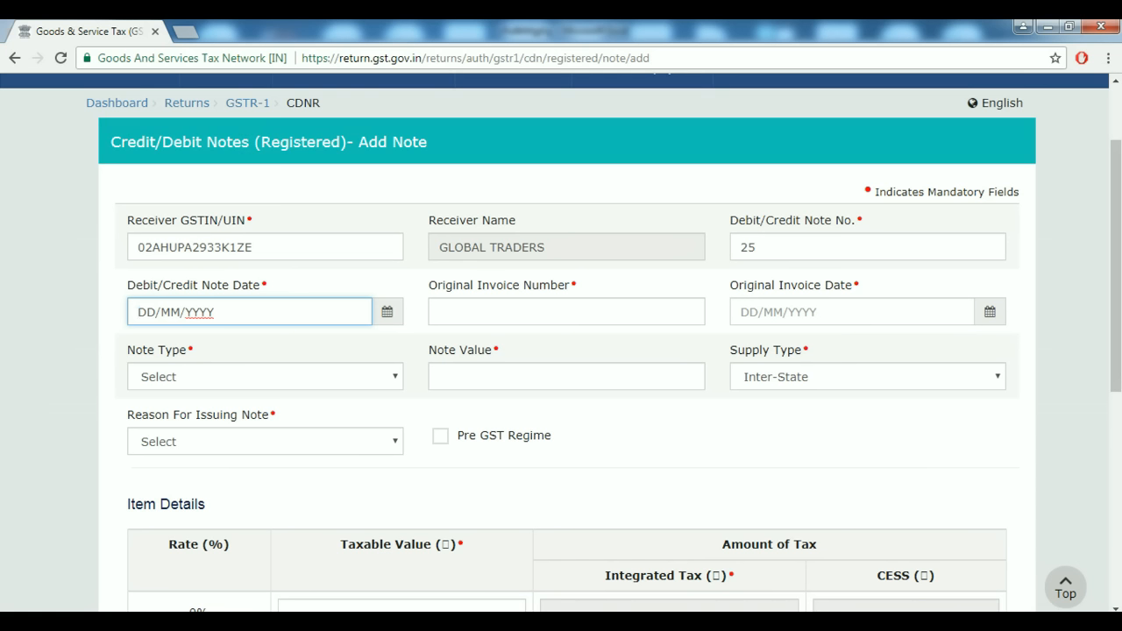
{"action": "key", "text": "Return"}
{"action": "key", "text": "Left"}
{"action": "key", "text": "Left"}
{"action": "key", "text": "Left"}
{"action": "key", "text": "Left"}
{"action": "key", "text": "Left"}
{"action": "key", "text": "Left"}
{"action": "key", "text": "Return"}
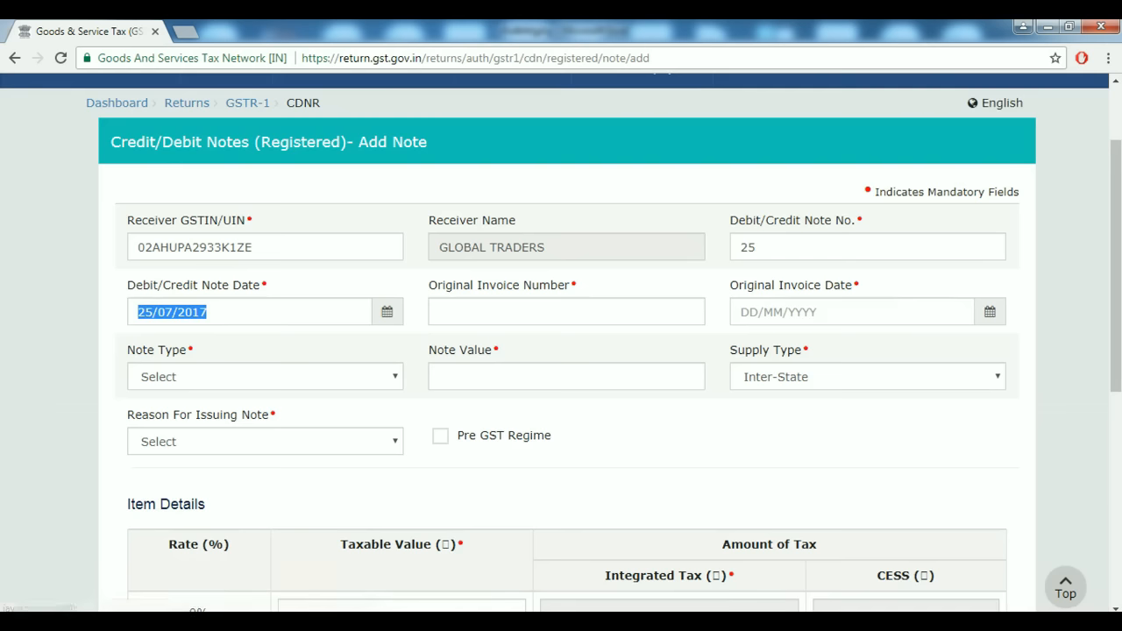
{"action": "key", "text": "Tab"}
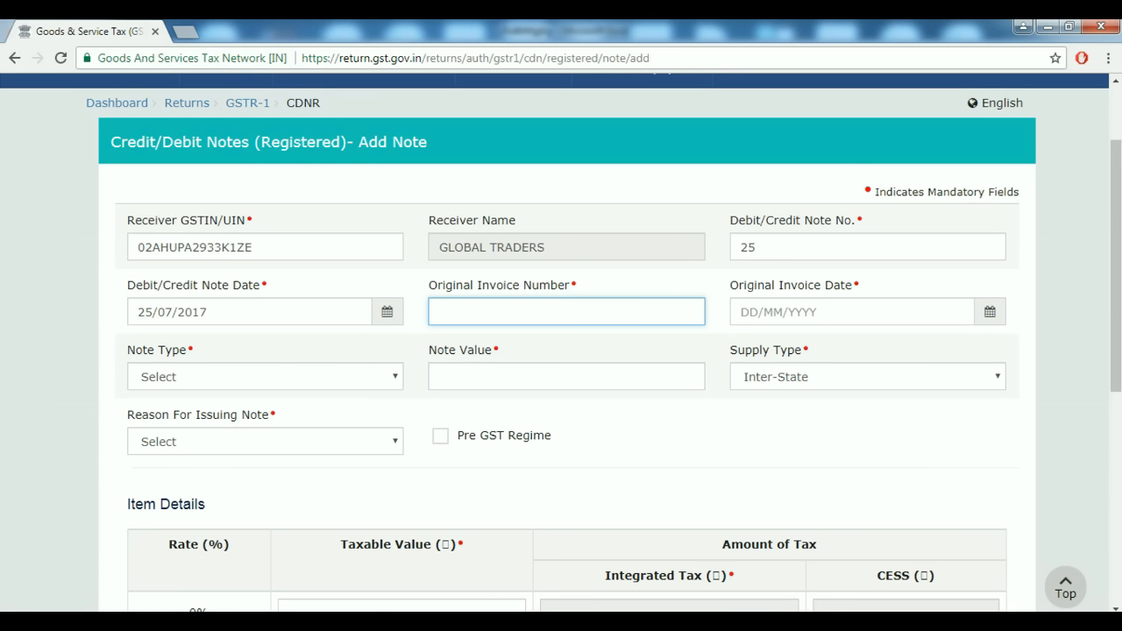
{"action": "type", "text": "1"}
{"action": "key", "text": "BackSpace"}
{"action": "type", "text": "10"}
{"action": "key", "text": "Tab"}
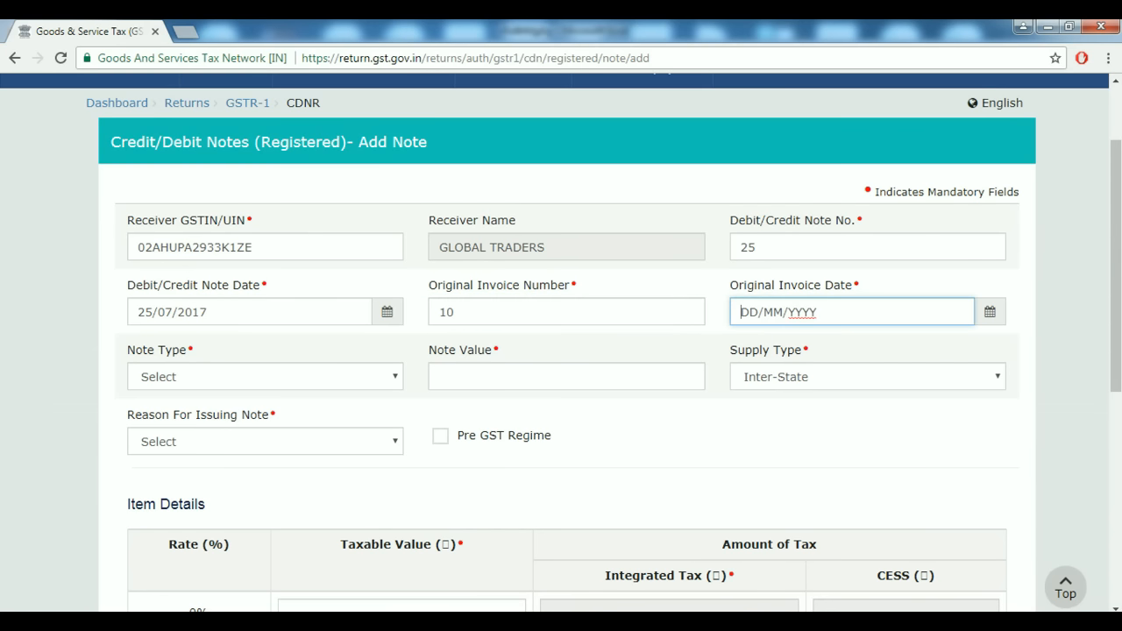
Set original invoice date 19/07/2017, note type Credit and note value 20000.
{"action": "left_click", "coordinate": [989, 312]}
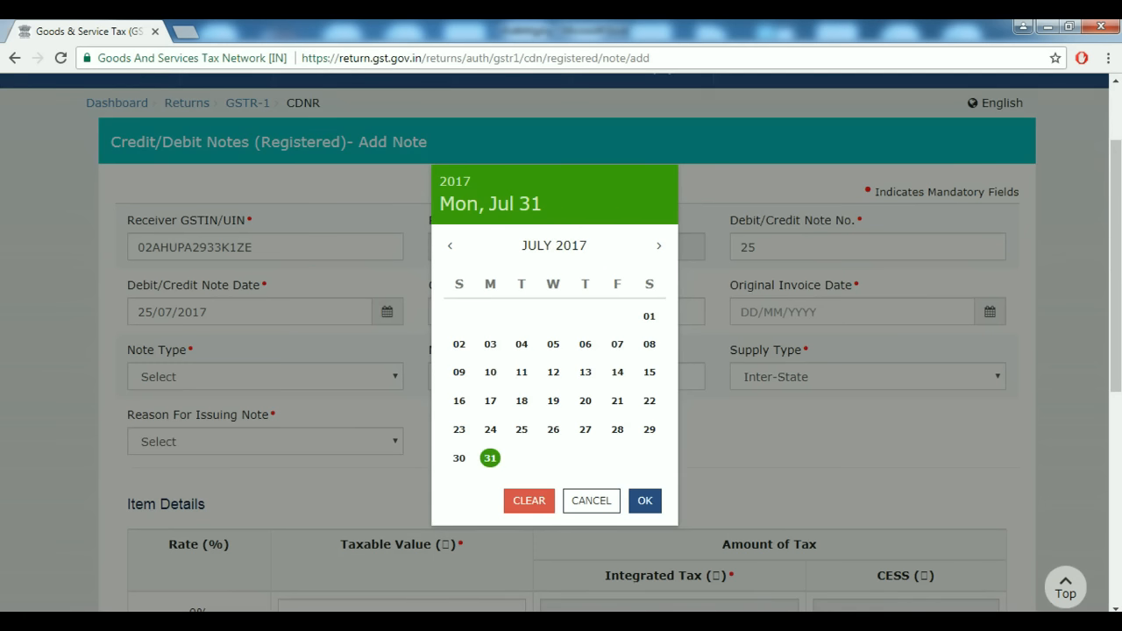
{"action": "left_click", "coordinate": [553, 401]}
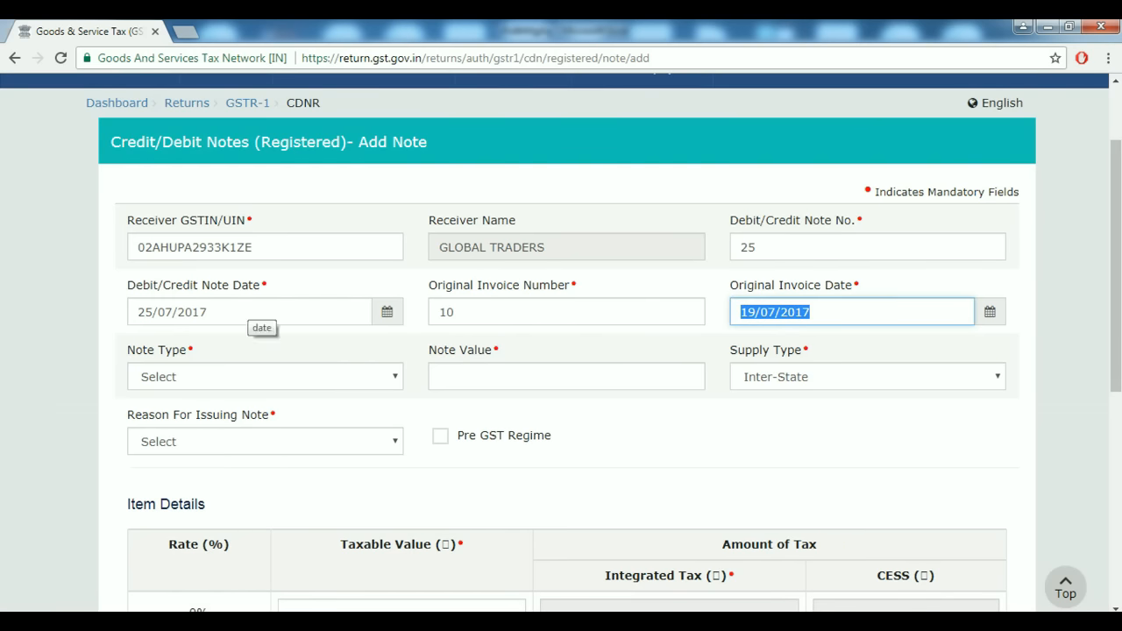
{"action": "left_click", "coordinate": [264, 377]}
{"action": "left_click", "coordinate": [265, 377]}
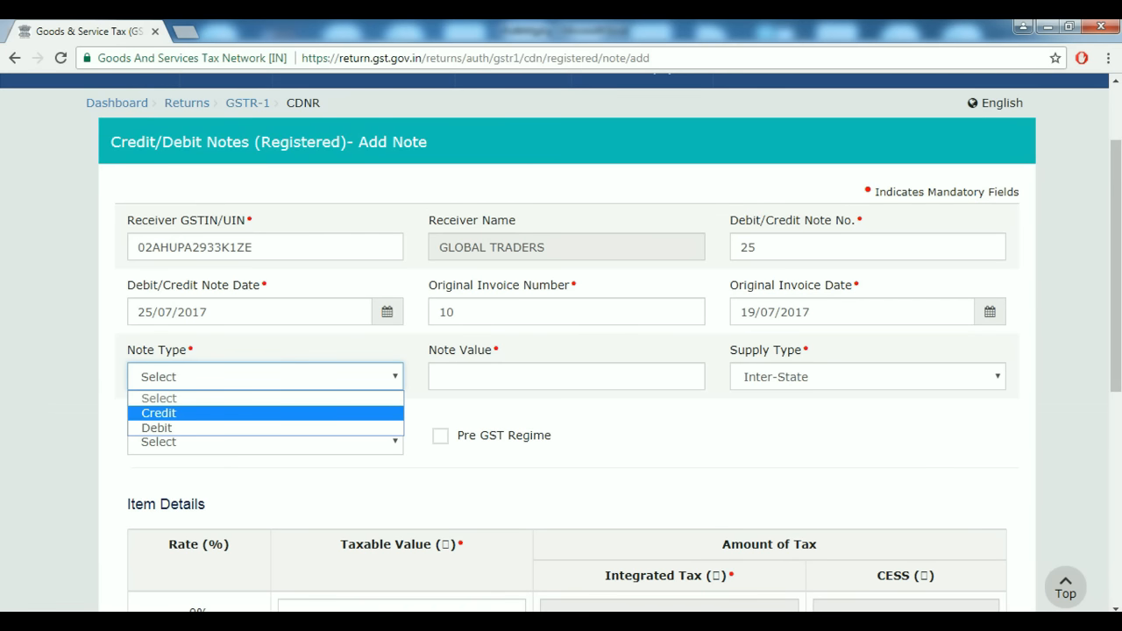
{"action": "key", "text": "Return"}
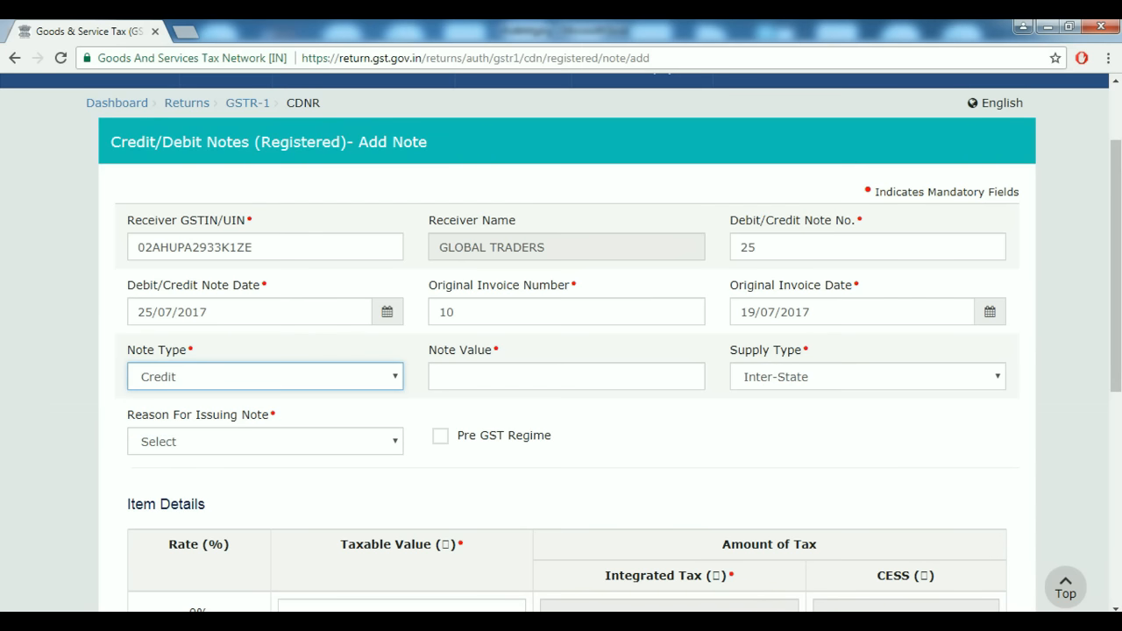
{"action": "left_click", "coordinate": [566, 377]}
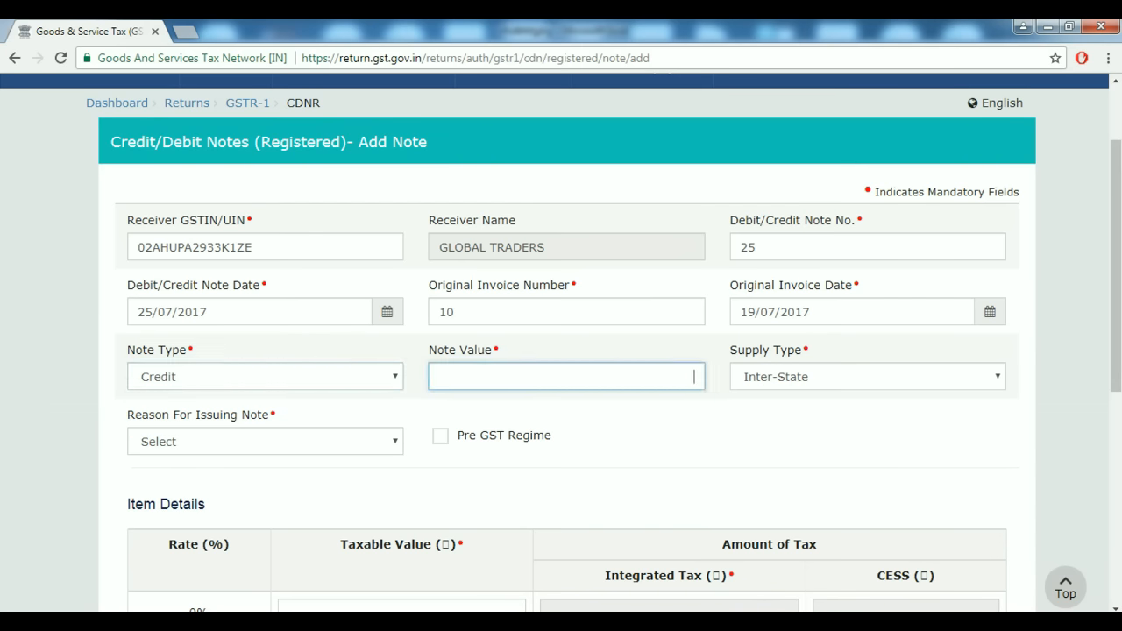
{"action": "type", "text": "20000"}
{"action": "key", "text": "Tab"}
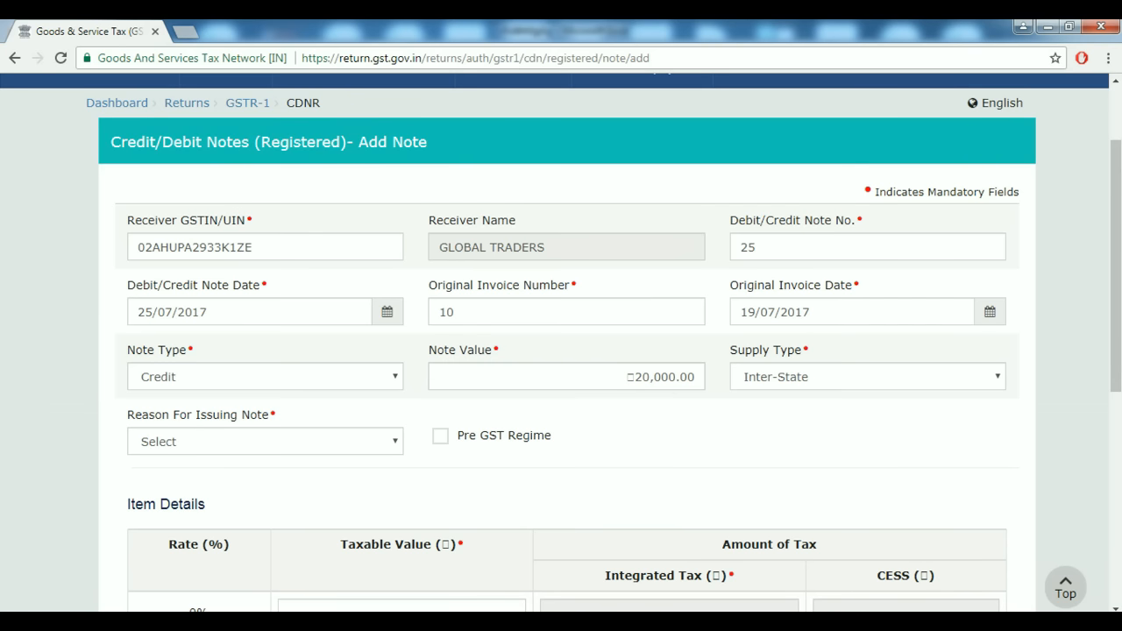
Select 01-Sales Return as the reason for issuing the note.
{"action": "scroll", "coordinate": [561, 350], "scroll_direction": "down", "scroll_amount": 1}
{"action": "left_click", "coordinate": [265, 359]}
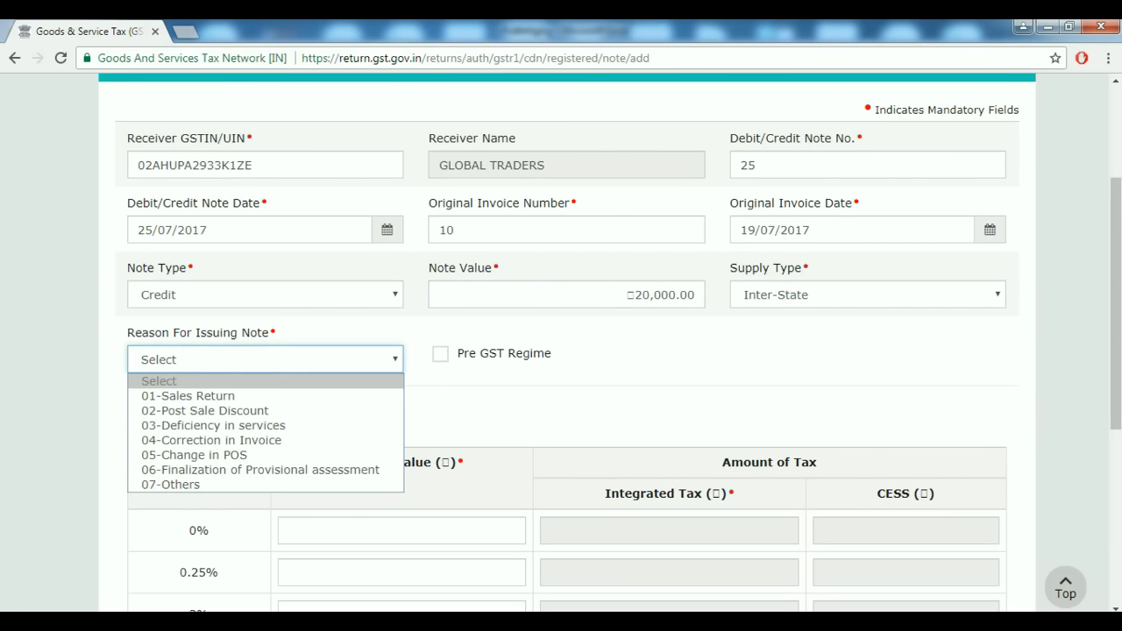
{"action": "left_click", "coordinate": [175, 393]}
{"action": "left_click", "coordinate": [265, 359]}
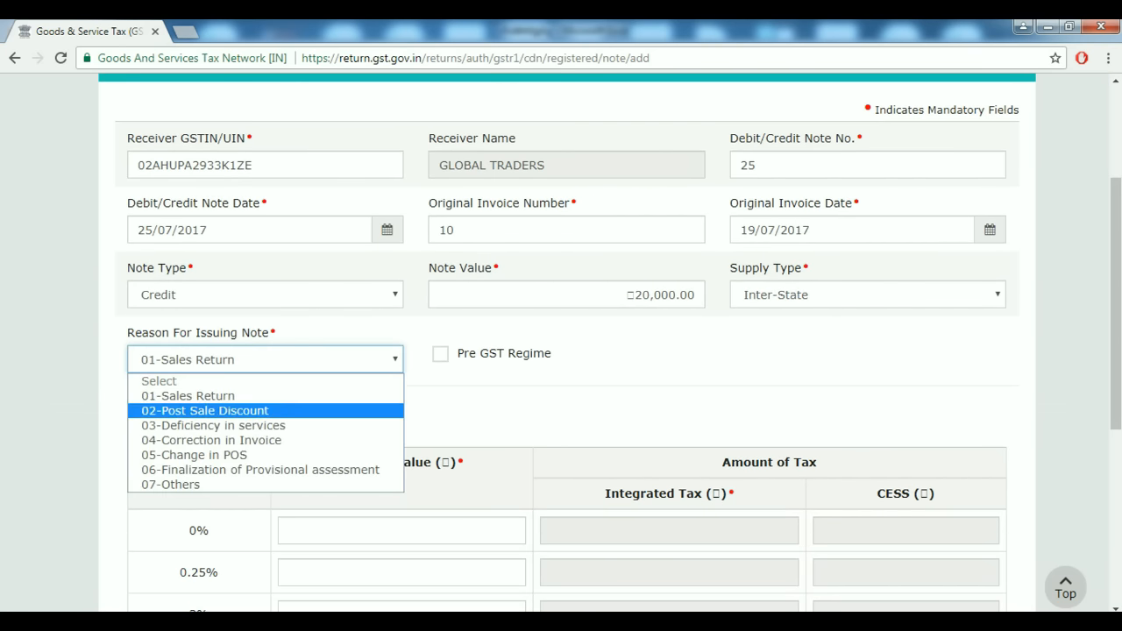
{"action": "key", "text": "Down"}
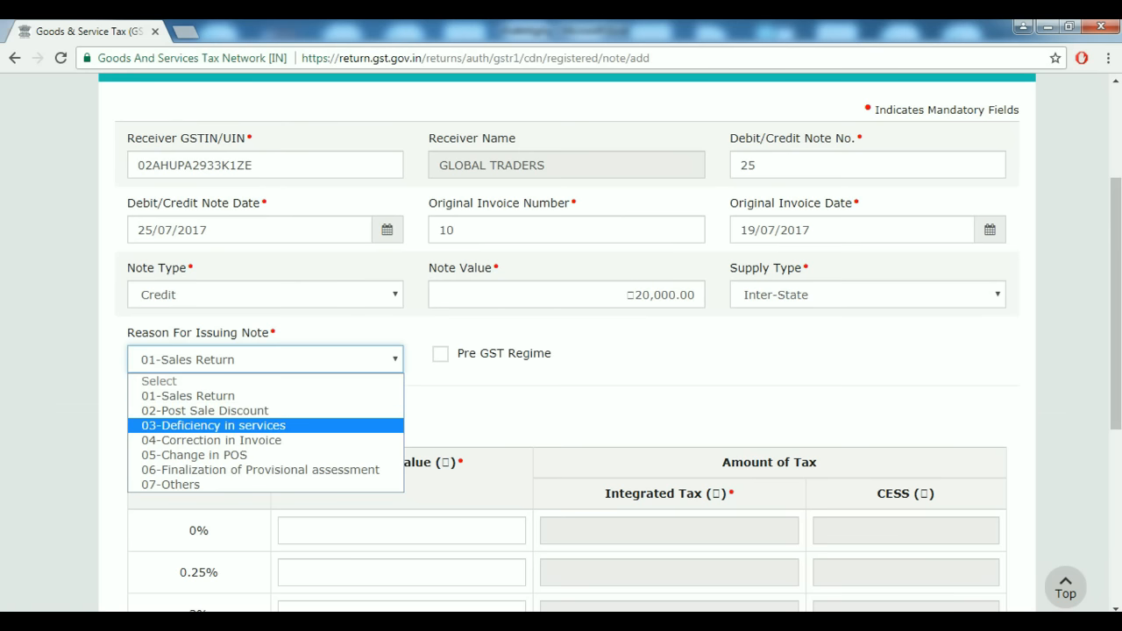
{"action": "key", "text": "Down"}
{"action": "key", "text": "Down"}
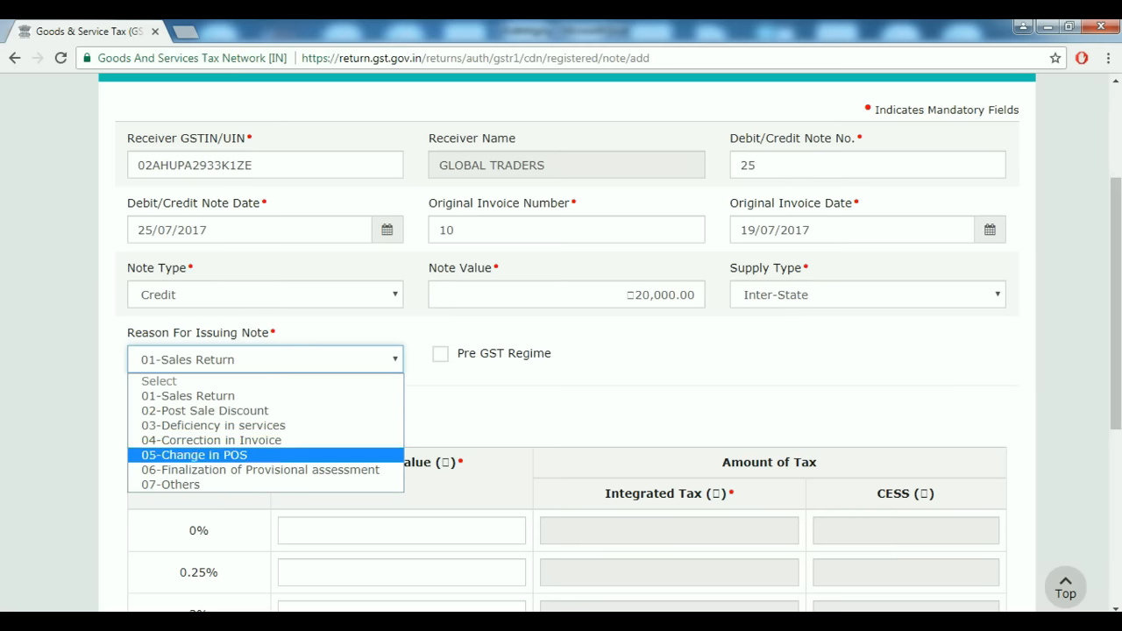
{"action": "key", "text": "Up"}
{"action": "key", "text": "Up"}
{"action": "key", "text": "Up"}
{"action": "key", "text": "Up"}
{"action": "key", "text": "Return"}
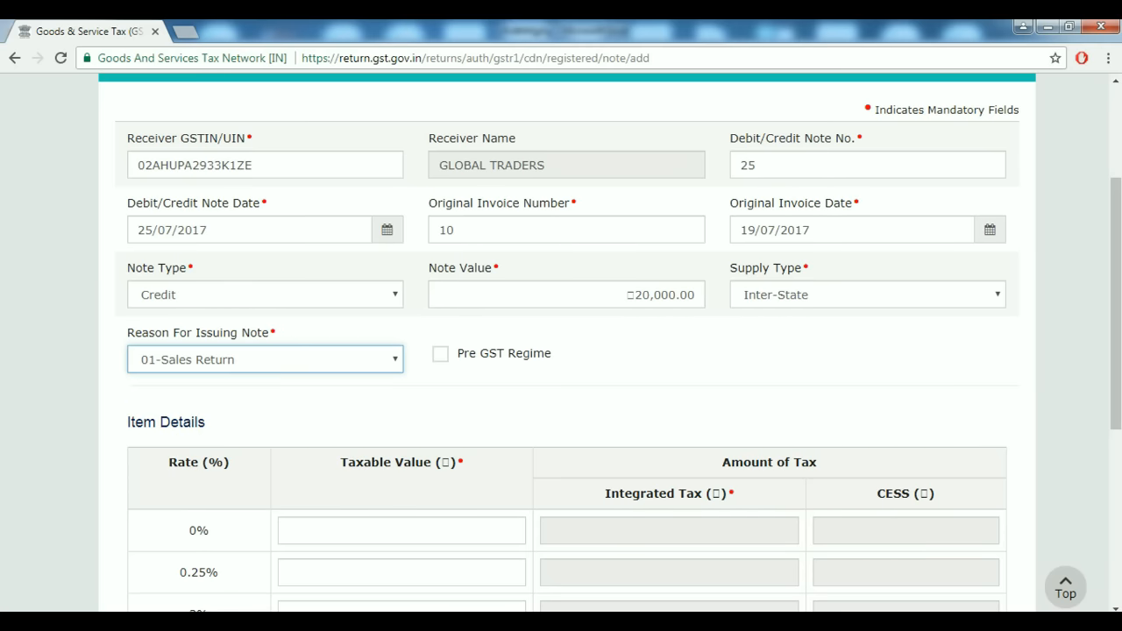
{"action": "scroll", "coordinate": [561, 341], "scroll_direction": "down", "scroll_amount": 2}
{"action": "scroll", "coordinate": [561, 342], "scroll_direction": "up", "scroll_amount": 1}
{"action": "scroll", "coordinate": [561, 341], "scroll_direction": "down", "scroll_amount": 2}
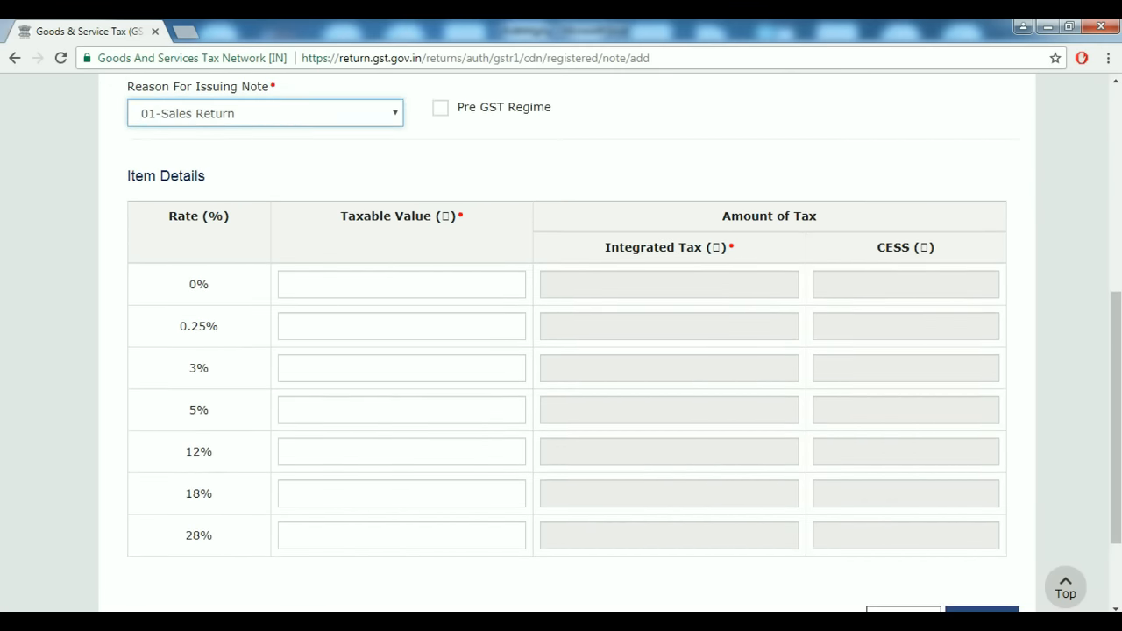
Compute the taxable value 20000*100/105 in Calculator.
{"action": "key", "text": "alt+Tab"}
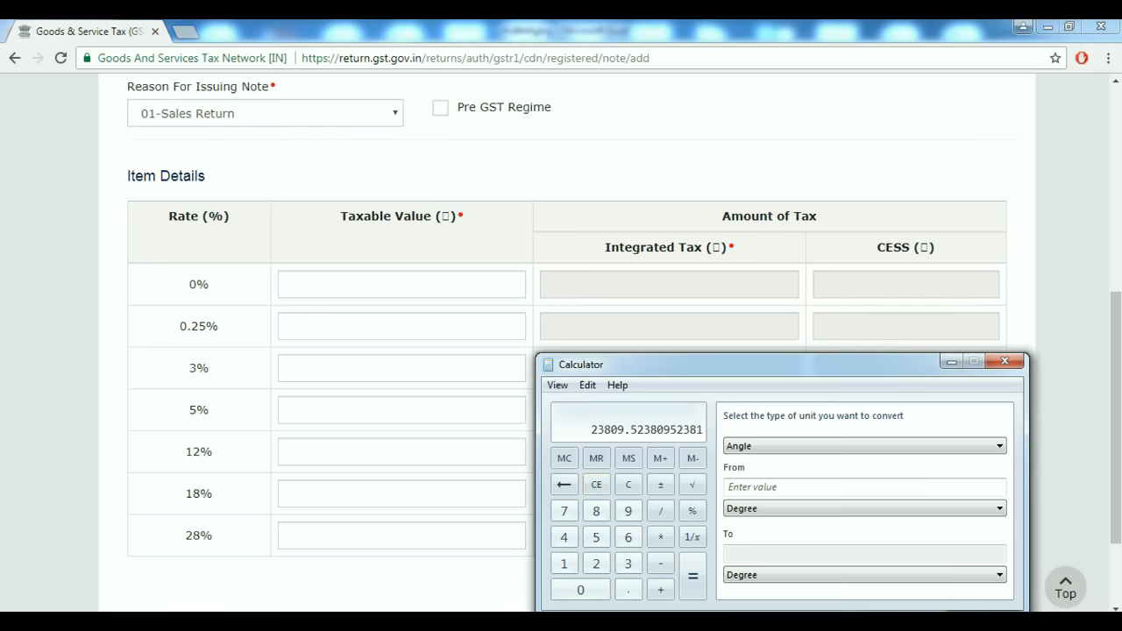
{"action": "left_click", "coordinate": [596, 483]}
{"action": "type", "text": "20000"}
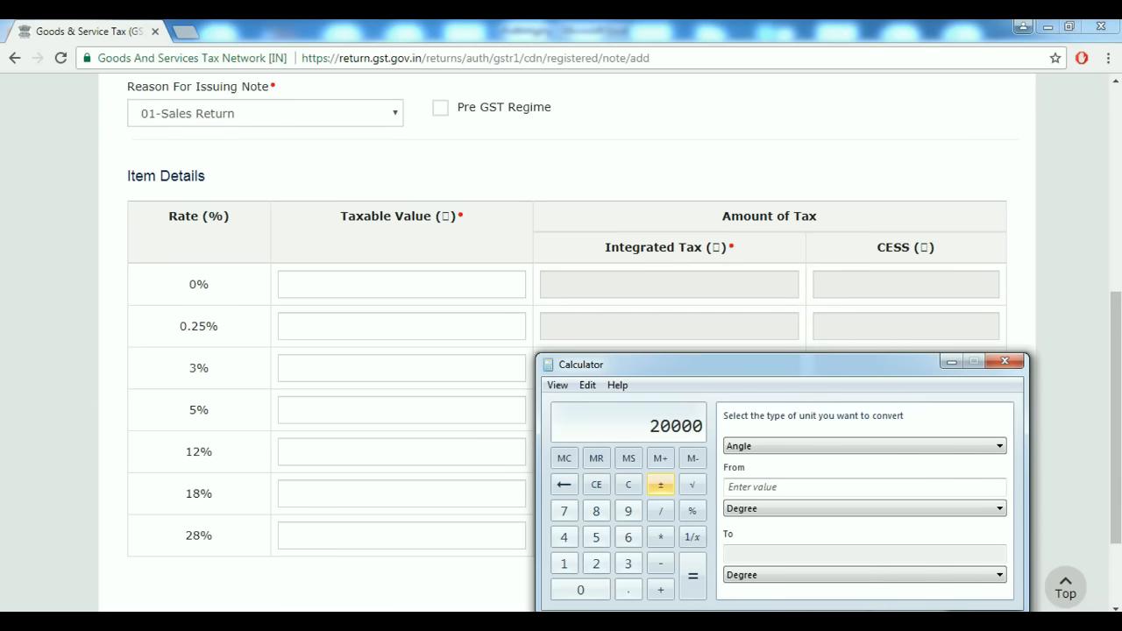
{"action": "type", "text": "*100/105"}
{"action": "key", "text": "Return"}
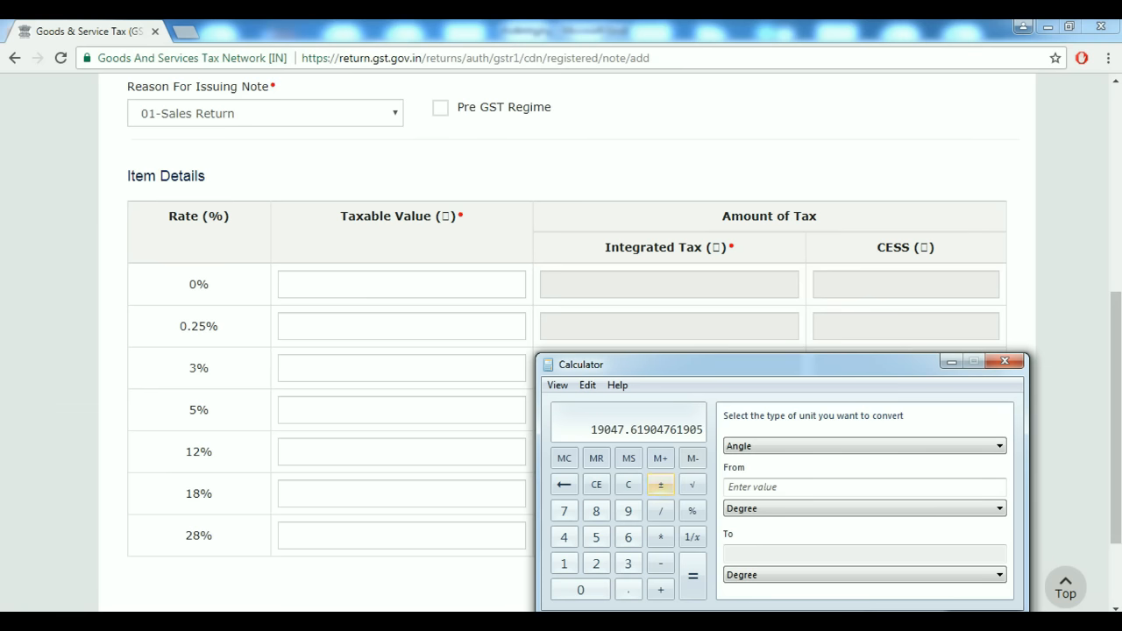
Enter 19047.67 as the 5% row taxable value and check it against the note value.
{"action": "left_click", "coordinate": [951, 361]}
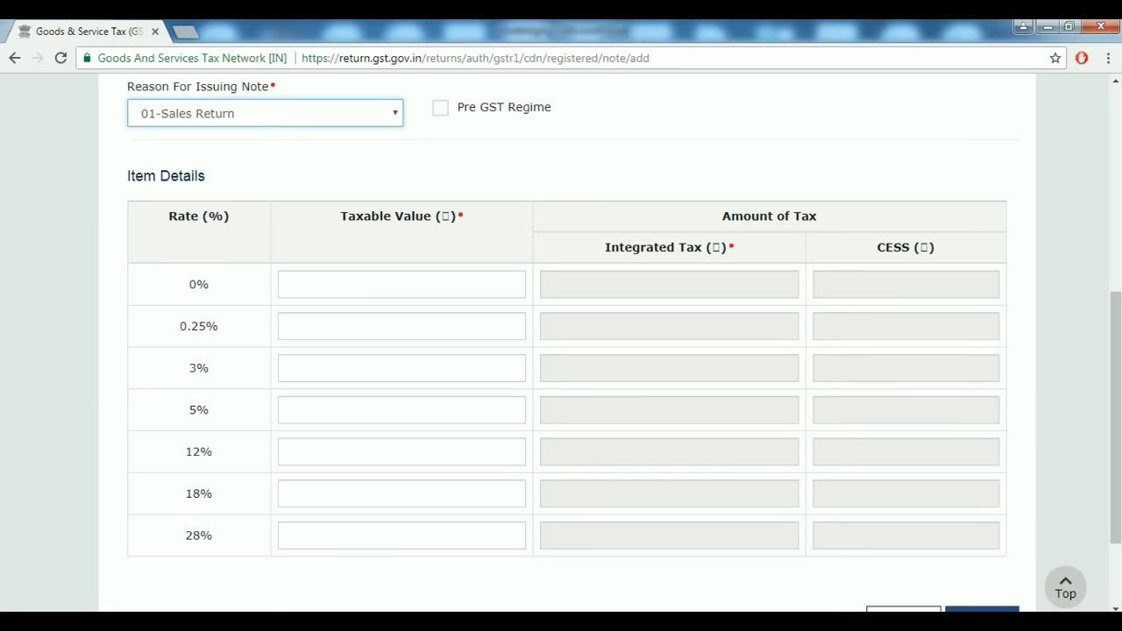
{"action": "left_click", "coordinate": [351, 416]}
{"action": "type", "text": "190"}
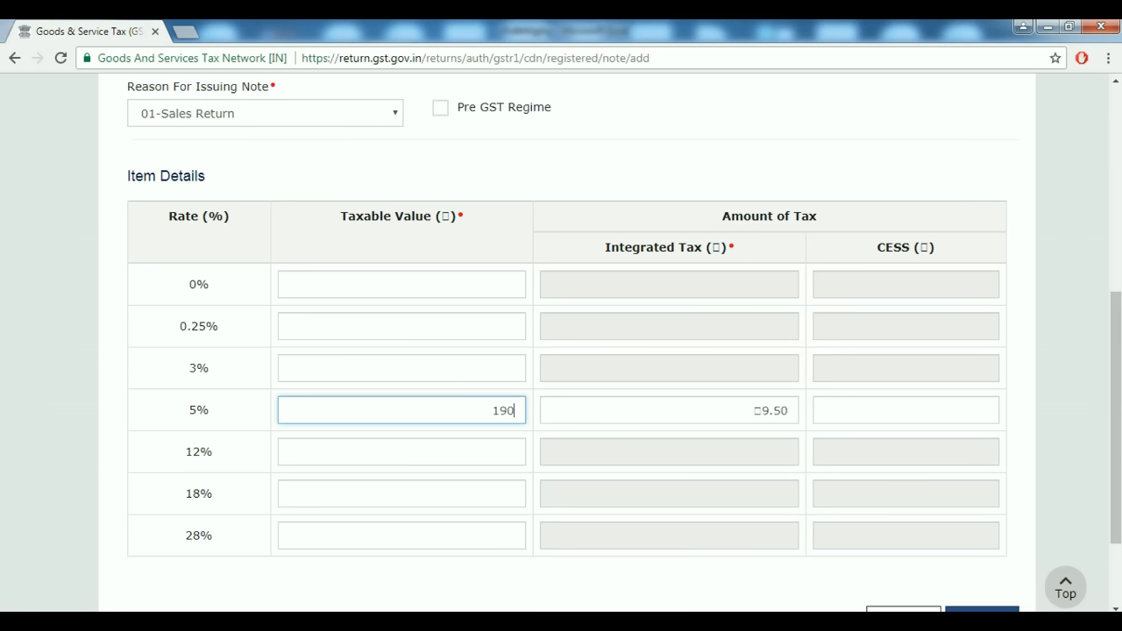
{"action": "type", "text": "47.67"}
{"action": "key", "text": "Tab"}
{"action": "left_click", "coordinate": [447, 410]}
{"action": "scroll", "coordinate": [561, 351], "scroll_direction": "up", "scroll_amount": 2}
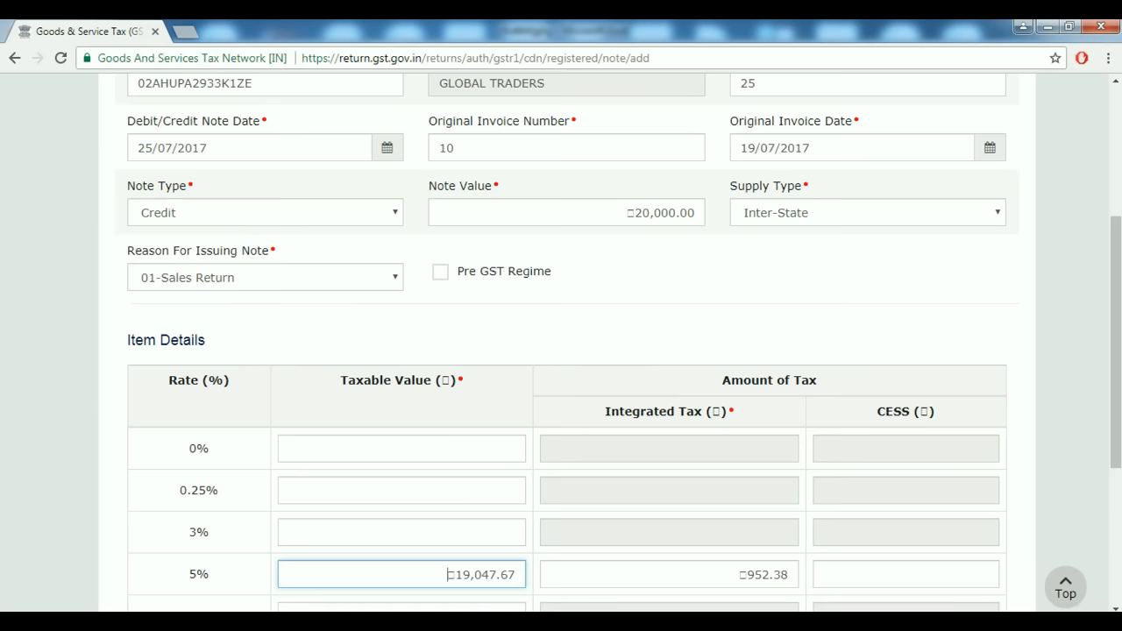
{"action": "scroll", "coordinate": [561, 351], "scroll_direction": "down", "scroll_amount": 1}
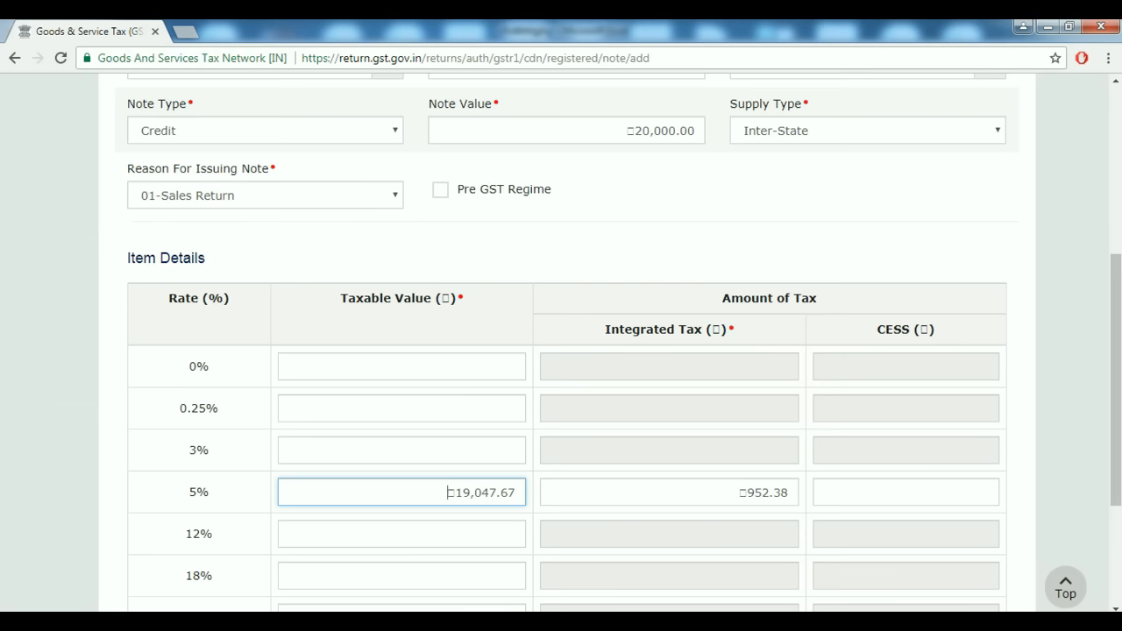
{"action": "left_click_drag", "start_coordinate": [447, 493], "coordinate": [517, 493]}
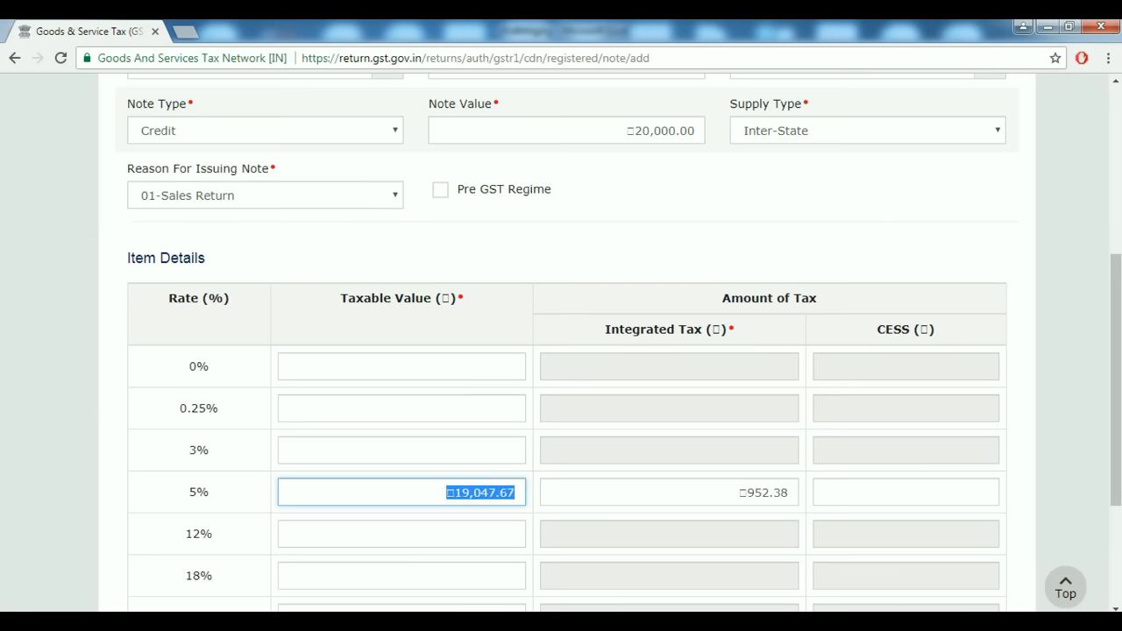
{"action": "left_click_drag", "start_coordinate": [625, 131], "coordinate": [676, 131]}
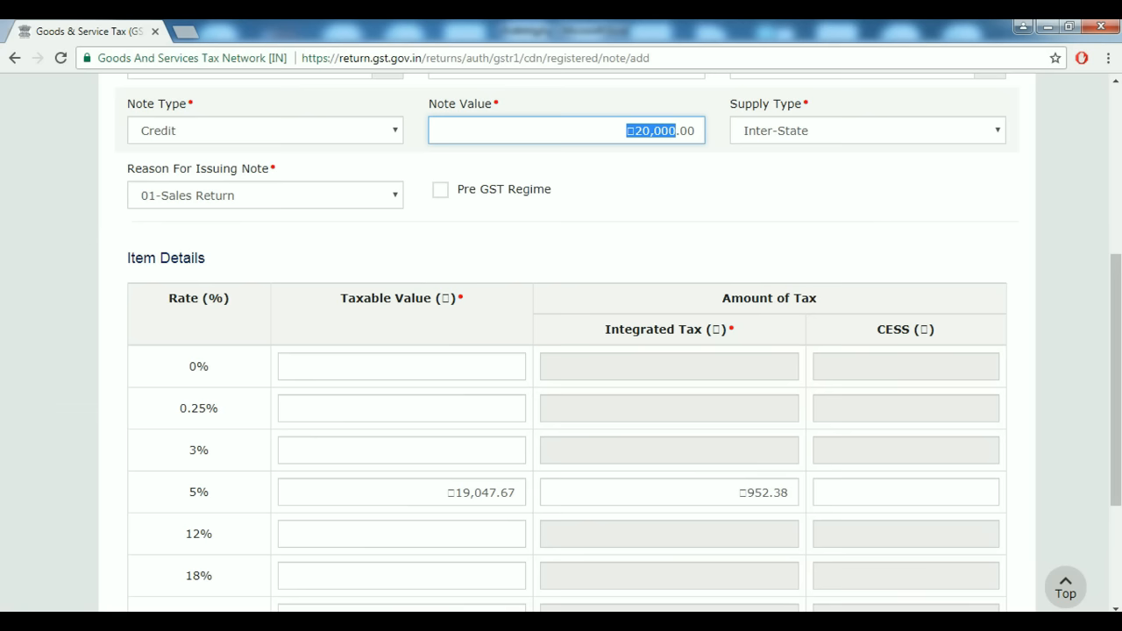
{"action": "left_click_drag", "start_coordinate": [447, 493], "coordinate": [517, 493]}
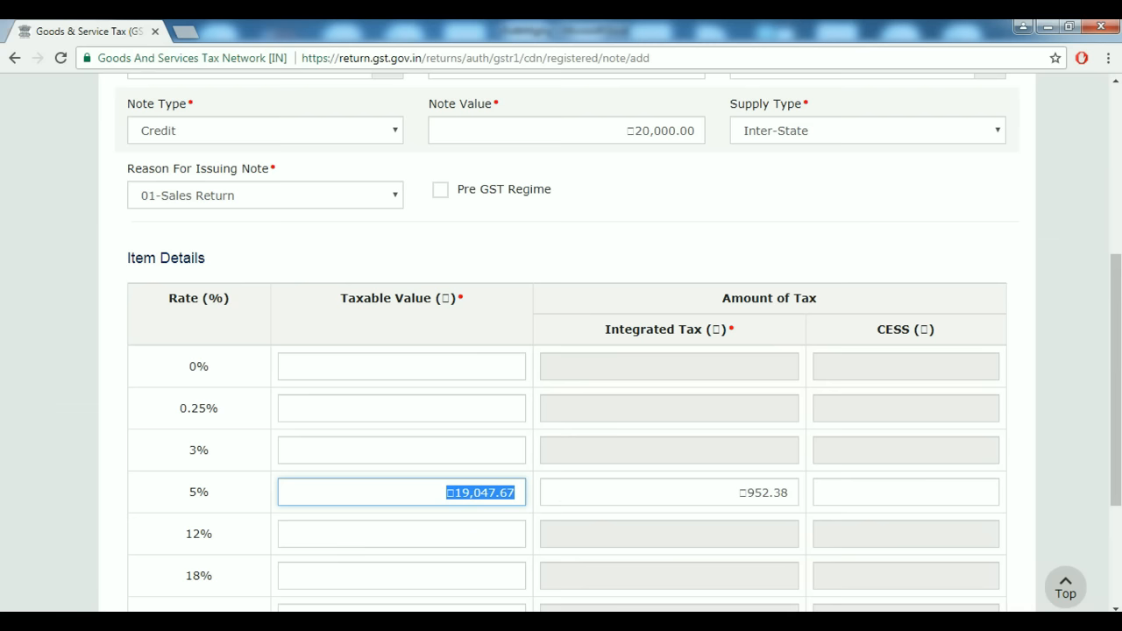
{"action": "scroll", "coordinate": [561, 350], "scroll_direction": "down", "scroll_amount": 2}
{"action": "scroll", "coordinate": [561, 351], "scroll_direction": "up", "scroll_amount": 5}
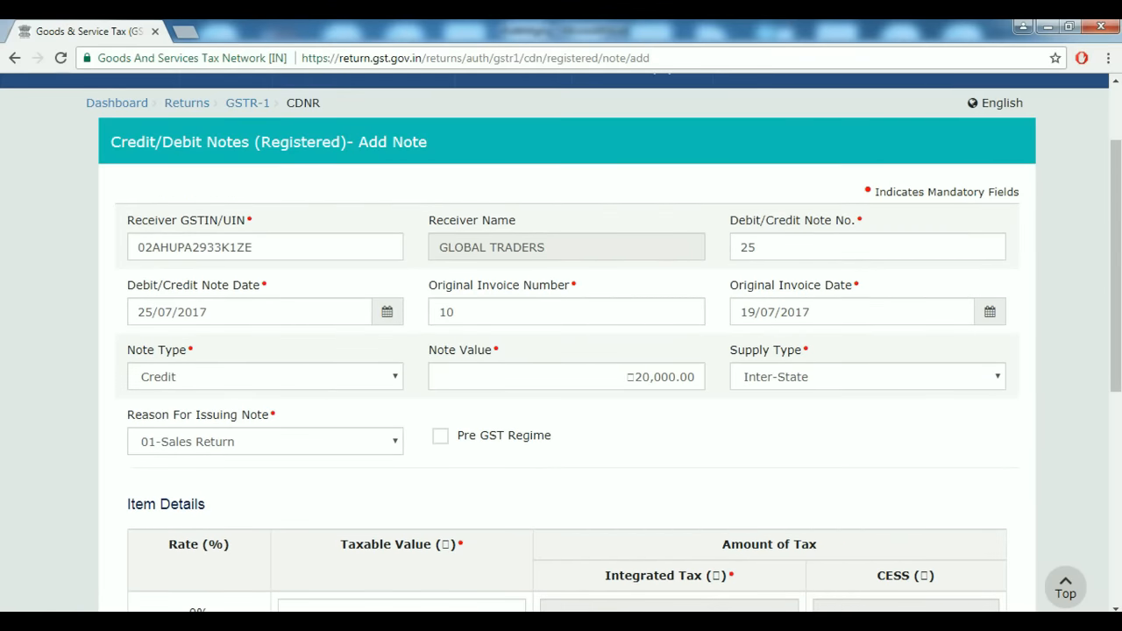
Save credit note 25, which is accepted as pending.
{"action": "scroll", "coordinate": [561, 350], "scroll_direction": "down", "scroll_amount": 1}
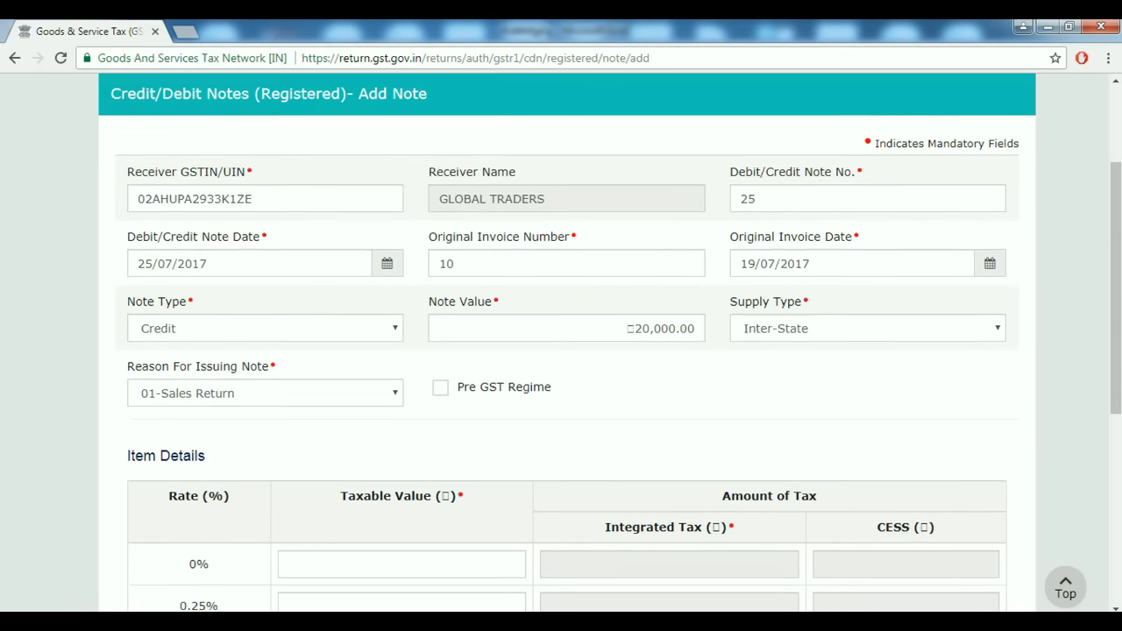
{"action": "scroll", "coordinate": [561, 351], "scroll_direction": "up", "scroll_amount": 3}
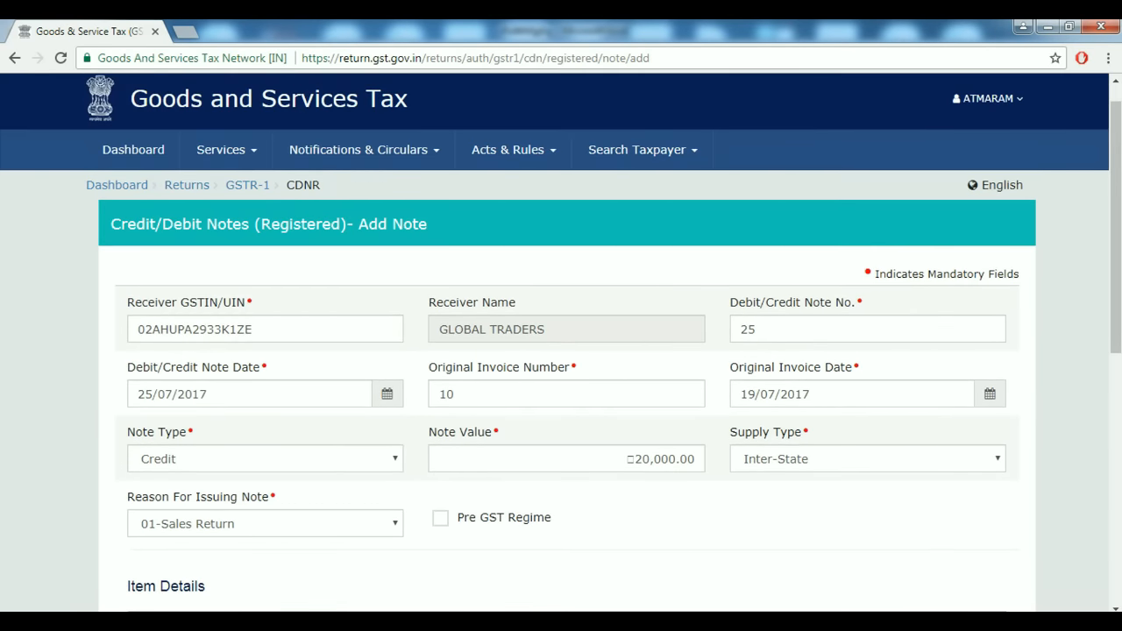
{"action": "scroll", "coordinate": [561, 350], "scroll_direction": "down", "scroll_amount": 3}
{"action": "scroll", "coordinate": [560, 351], "scroll_direction": "up", "scroll_amount": 3}
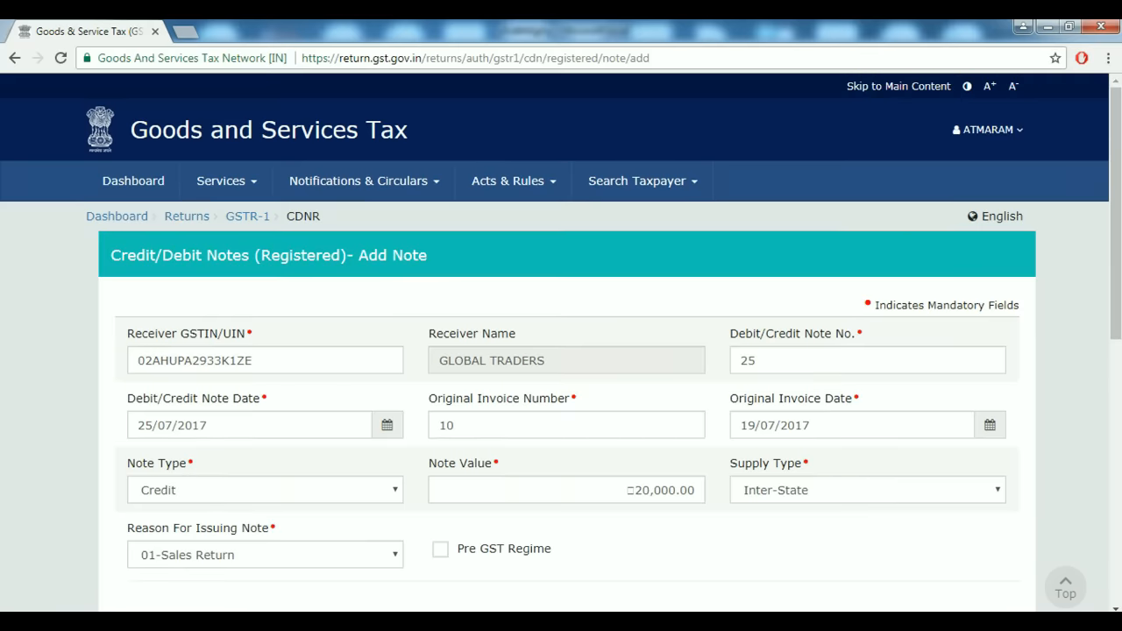
{"action": "scroll", "coordinate": [561, 351], "scroll_direction": "down", "scroll_amount": 4}
{"action": "scroll", "coordinate": [561, 351], "scroll_direction": "down", "scroll_amount": 3}
{"action": "left_click", "coordinate": [979, 493]}
{"action": "scroll", "coordinate": [561, 351], "scroll_direction": "down", "scroll_amount": 2}
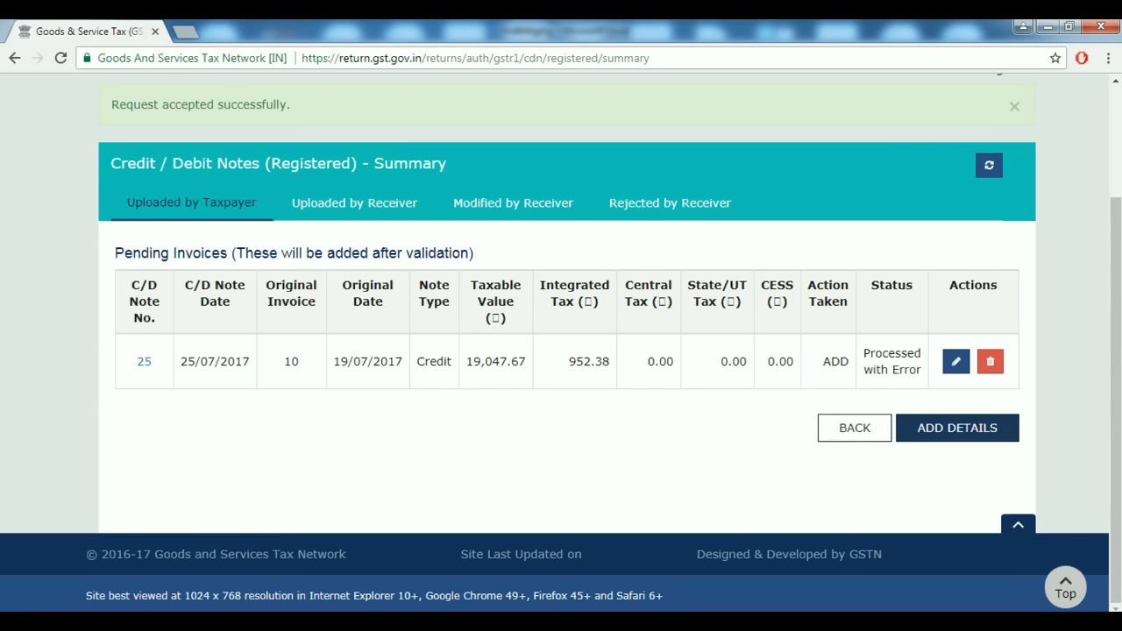
Go back from the CDNR summary to the GSTR-1 invoice details overview.
{"action": "left_click", "coordinate": [854, 428]}
{"action": "scroll", "coordinate": [855, 428], "scroll_direction": "down", "scroll_amount": 3}
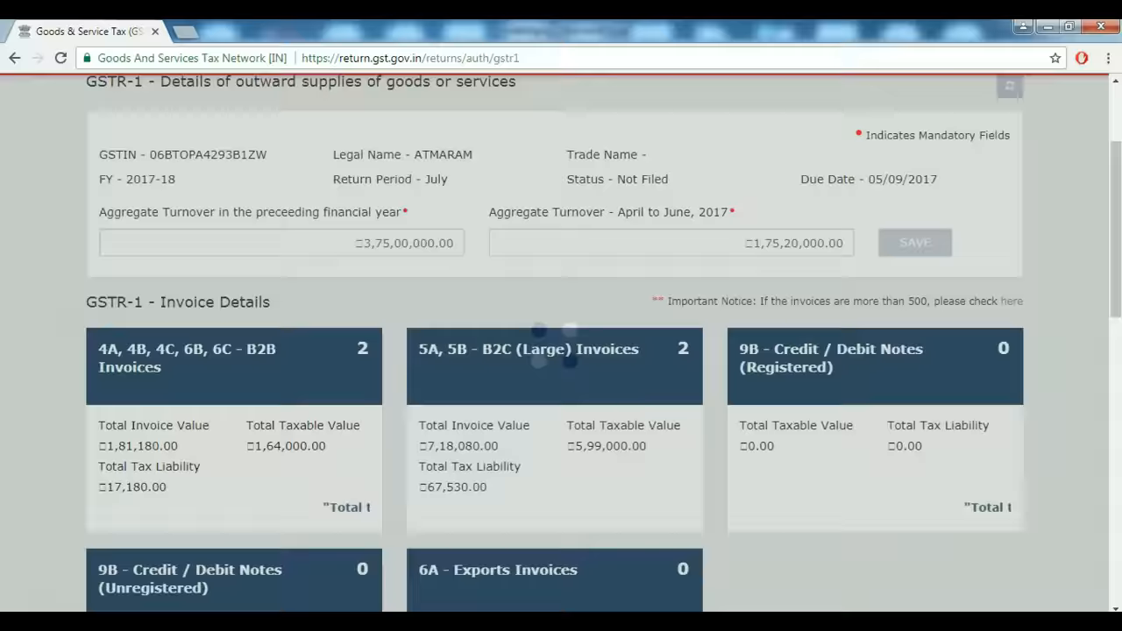
{"action": "scroll", "coordinate": [560, 342], "scroll_direction": "down", "scroll_amount": 2}
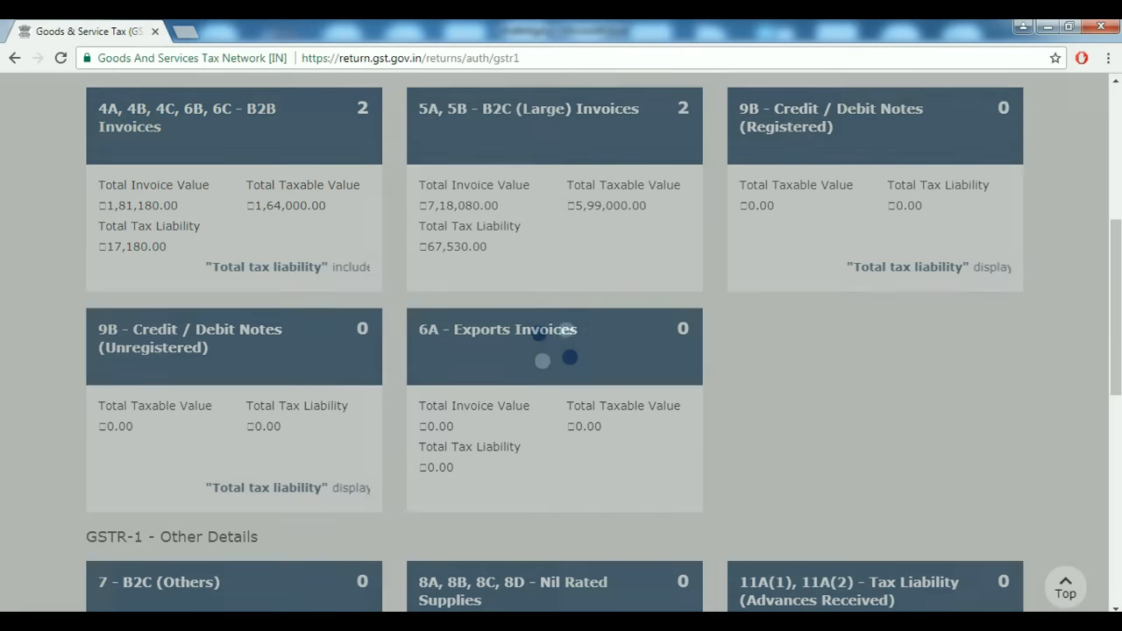
{"action": "scroll", "coordinate": [561, 342], "scroll_direction": "up", "scroll_amount": 1}
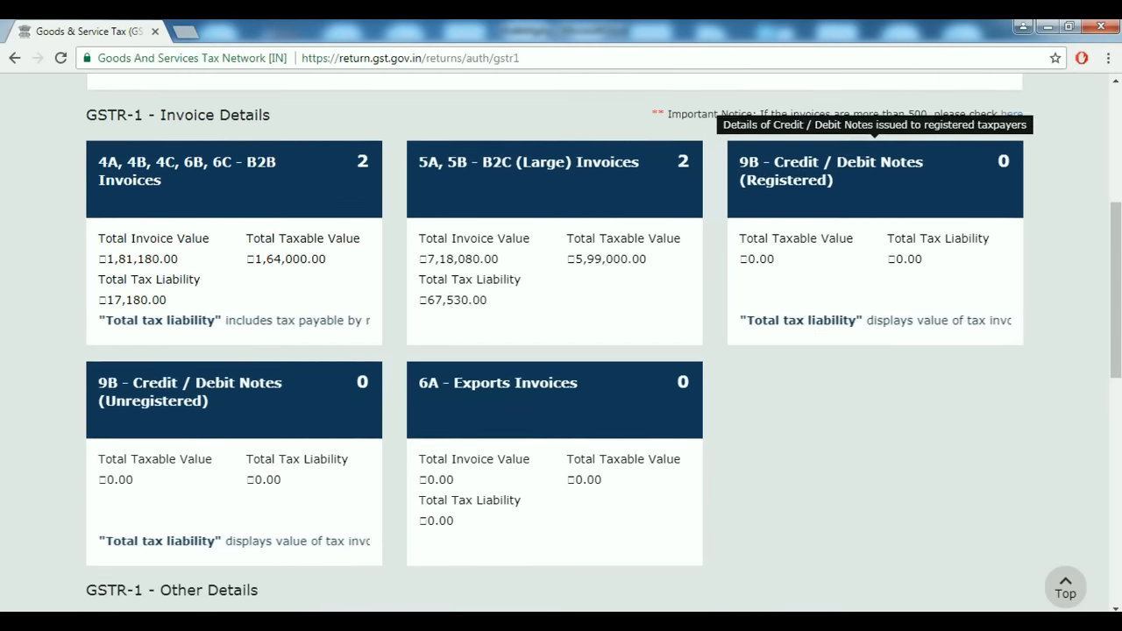
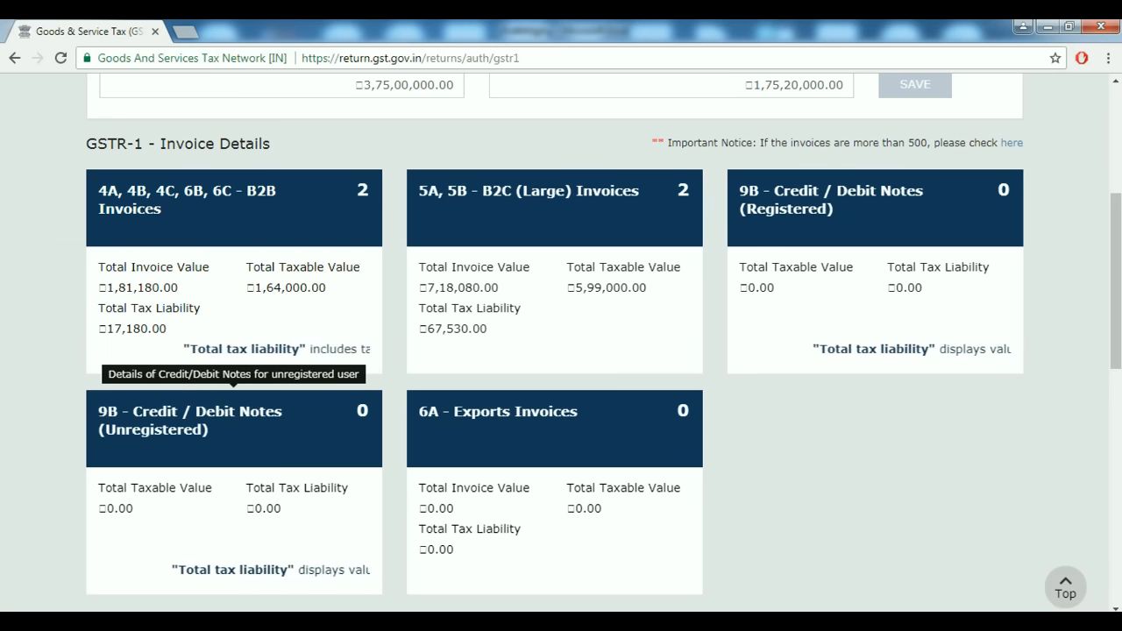
Start a new B2CL unregistered credit/debit note numbered 35.
{"action": "left_click", "coordinate": [233, 412]}
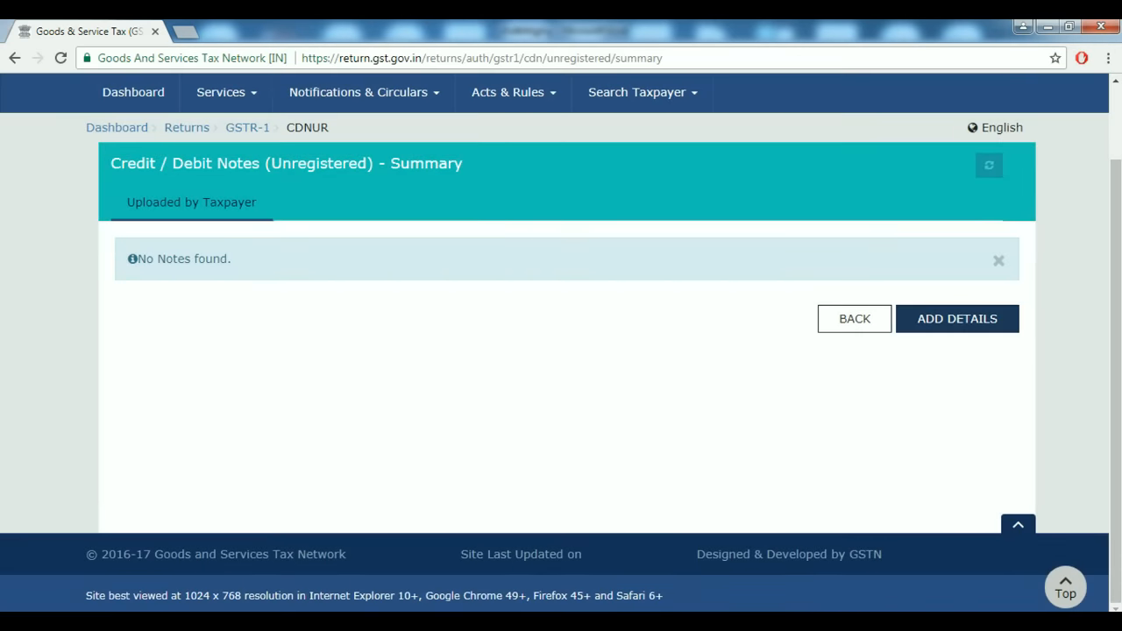
{"action": "left_click", "coordinate": [957, 318]}
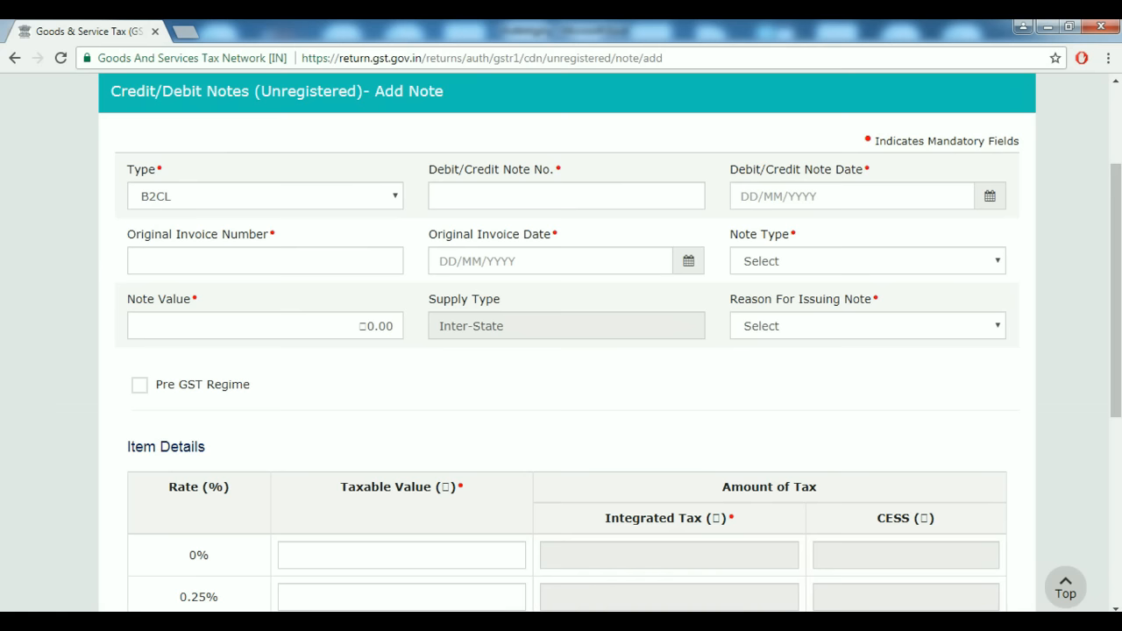
{"action": "left_click", "coordinate": [264, 196]}
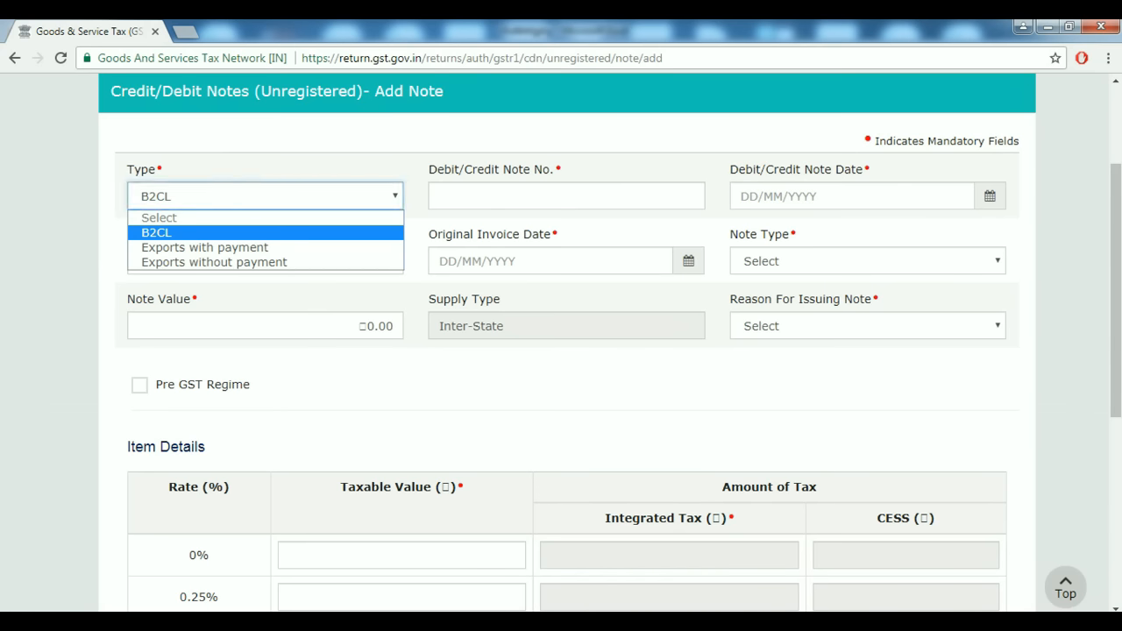
{"action": "key", "text": "Return"}
{"action": "key", "text": "Tab"}
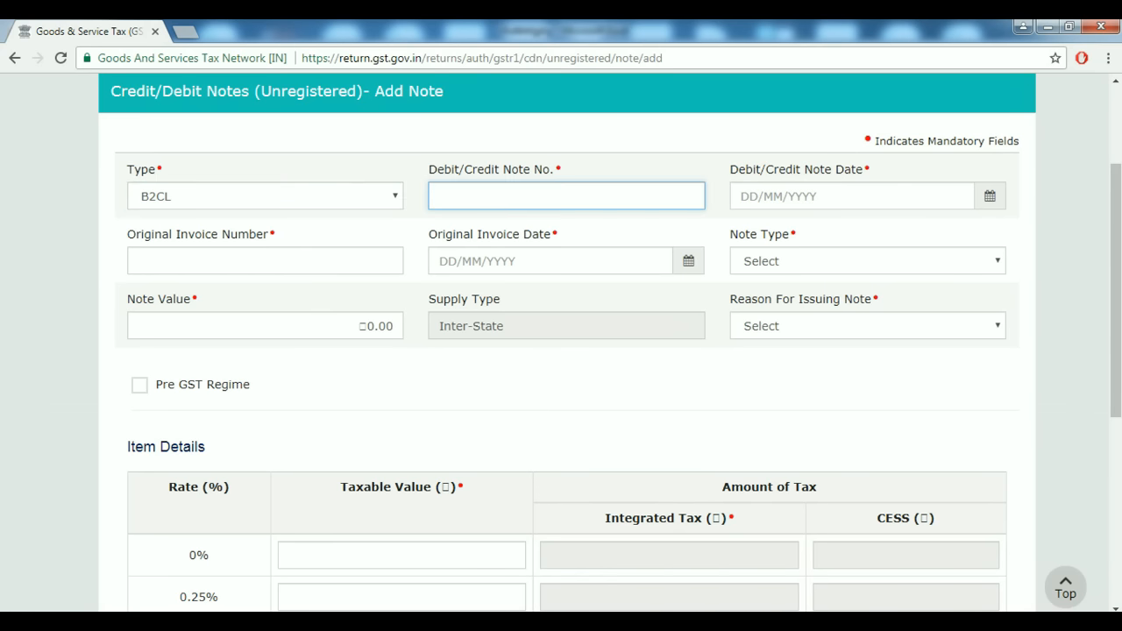
{"action": "type", "text": "25"}
{"action": "type", "text": "35"}
{"action": "key", "text": "Tab"}
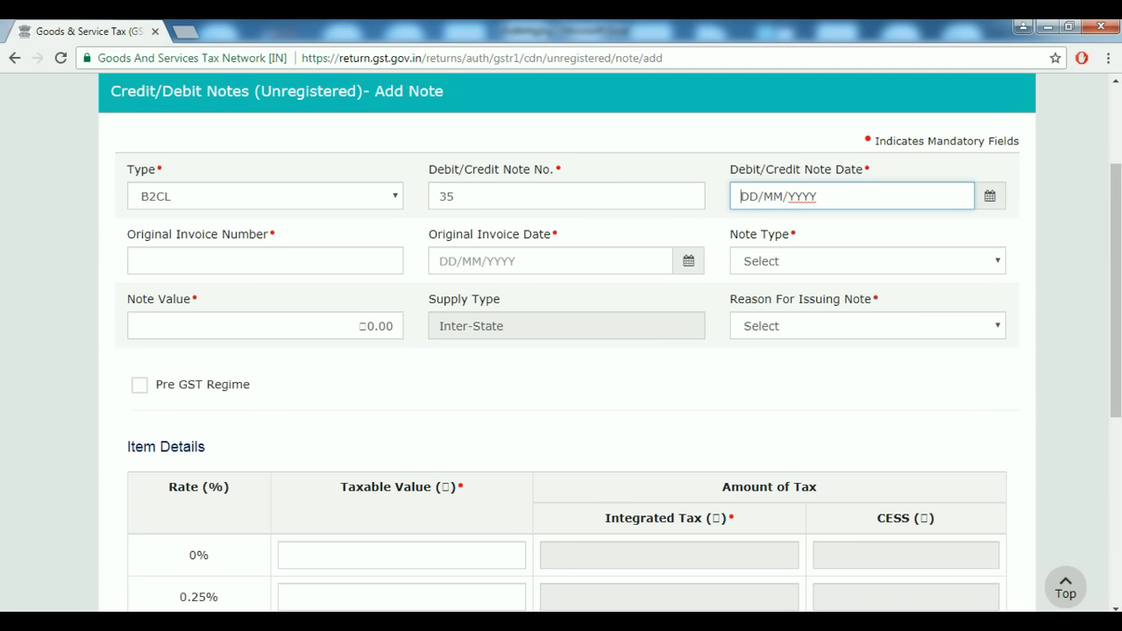
Set note date 19/07/2017, original invoice 19 dated 21/07/2017, and note type Credit.
{"action": "left_click", "coordinate": [990, 197]}
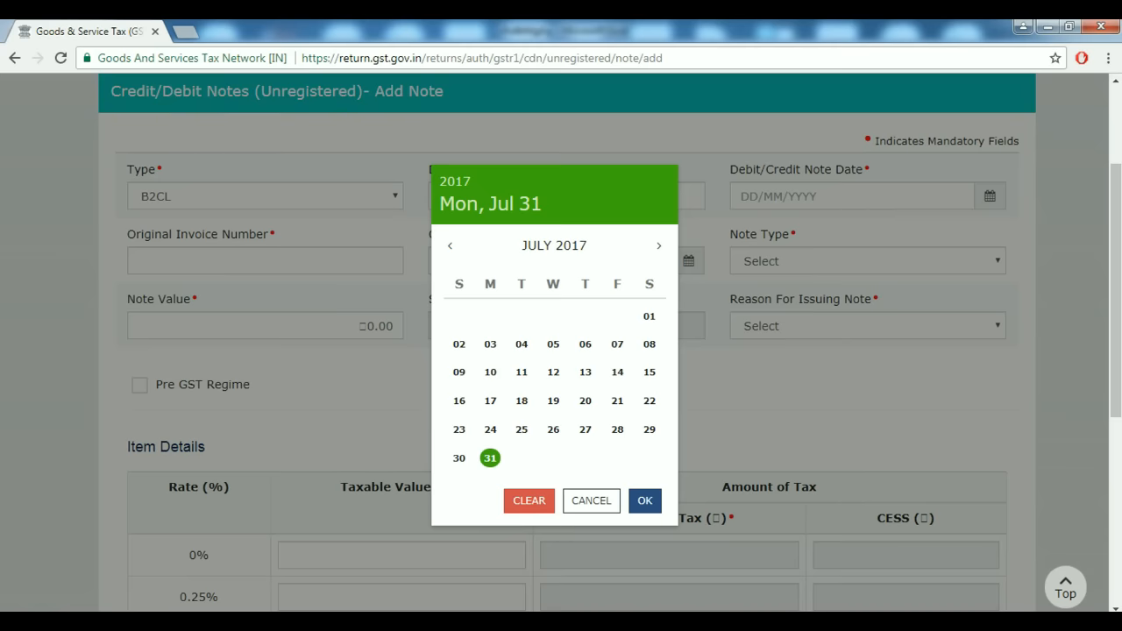
{"action": "left_click", "coordinate": [553, 401]}
{"action": "left_click", "coordinate": [265, 261]}
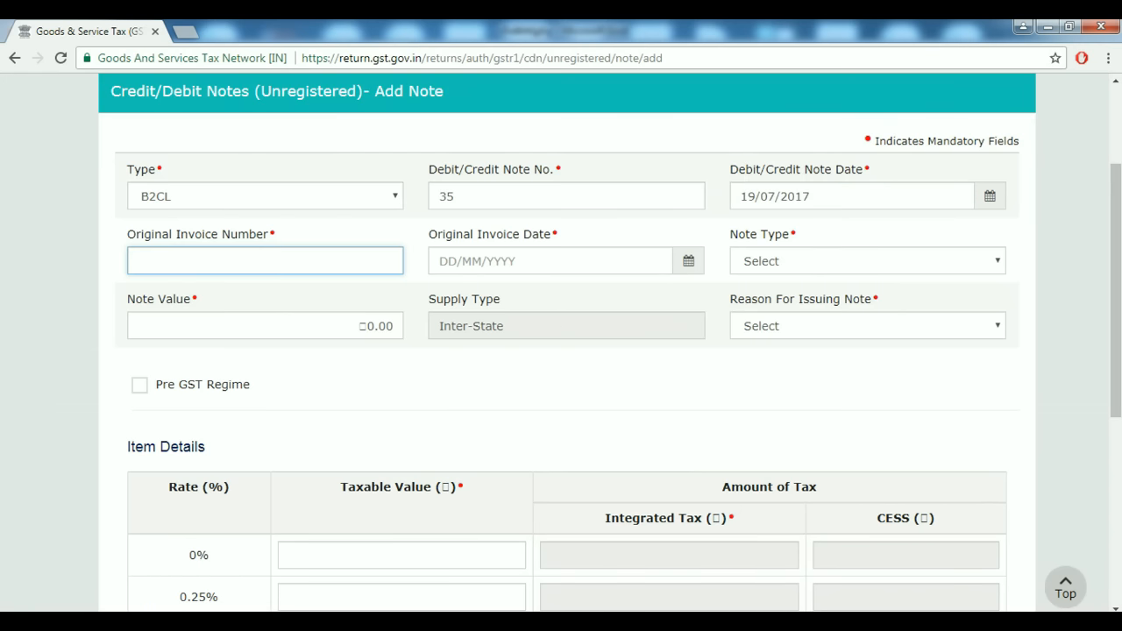
{"action": "type", "text": "19"}
{"action": "key", "text": "Tab"}
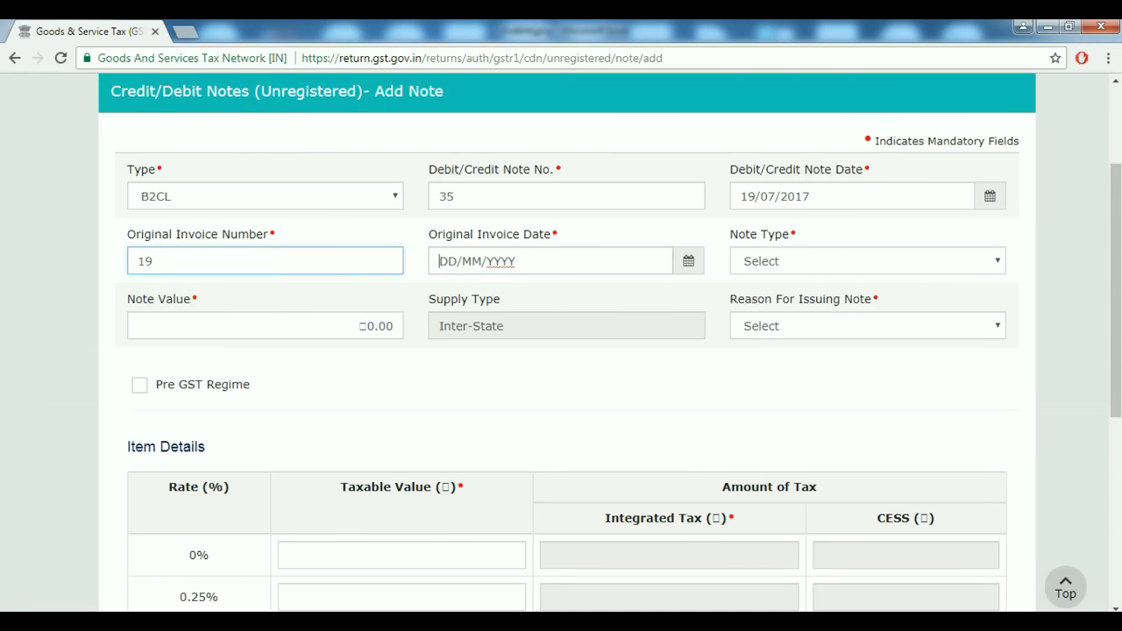
{"action": "left_click", "coordinate": [688, 261]}
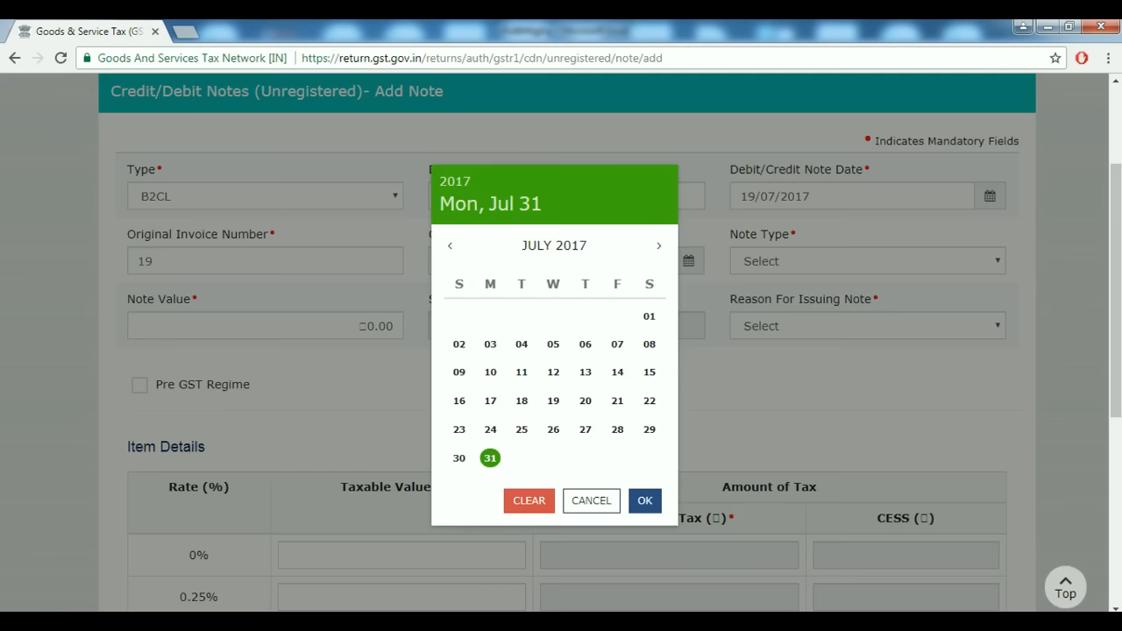
{"action": "left_click", "coordinate": [617, 400]}
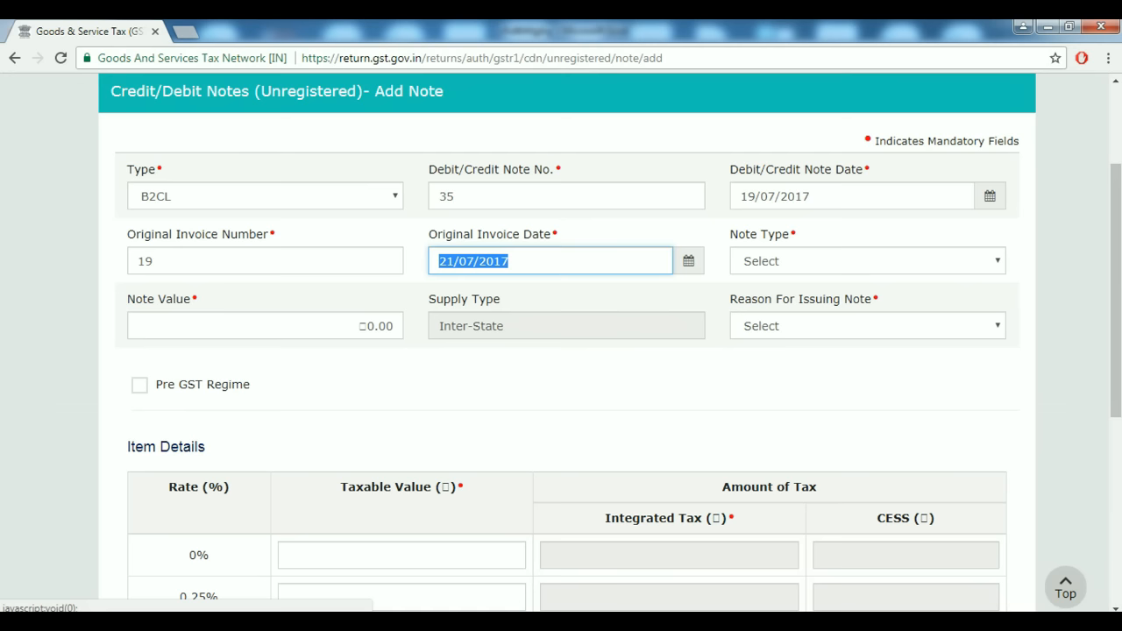
{"action": "left_click", "coordinate": [867, 261]}
{"action": "left_click", "coordinate": [760, 297]}
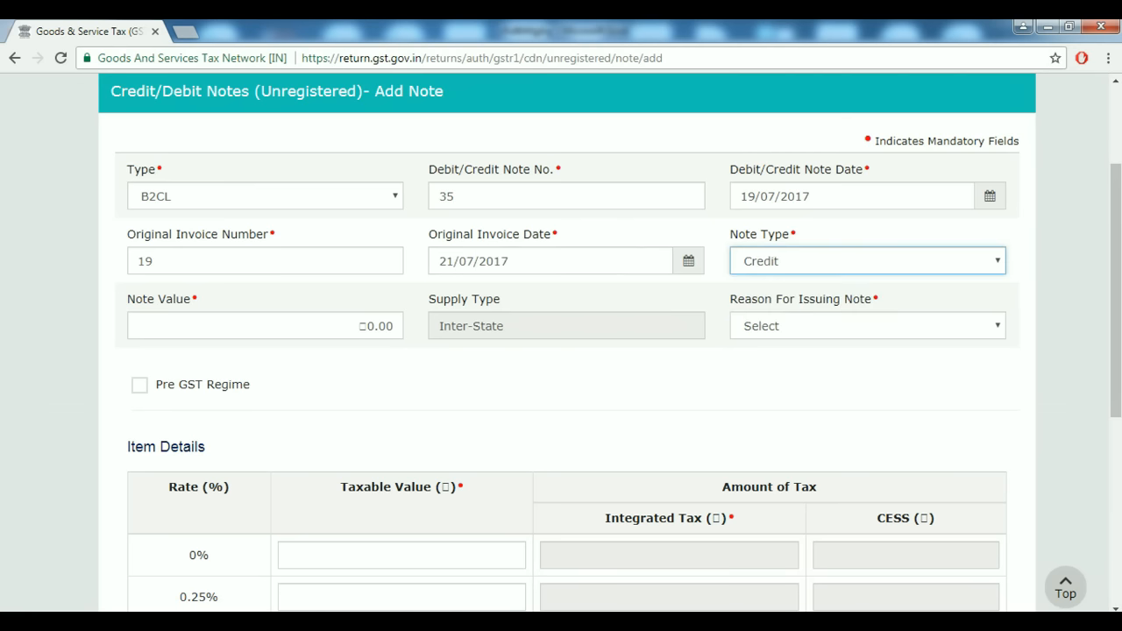
Enter a note value of 35,000 with reason 01-Sales Return.
{"action": "left_click", "coordinate": [265, 326]}
{"action": "type", "text": "35000"}
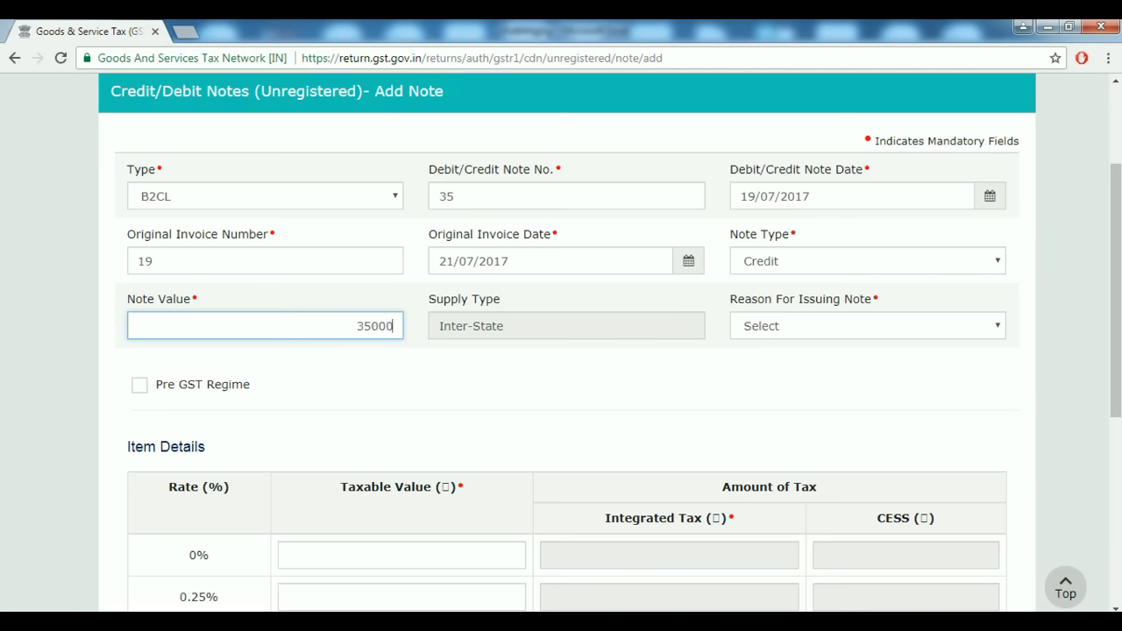
{"action": "key", "text": "Tab"}
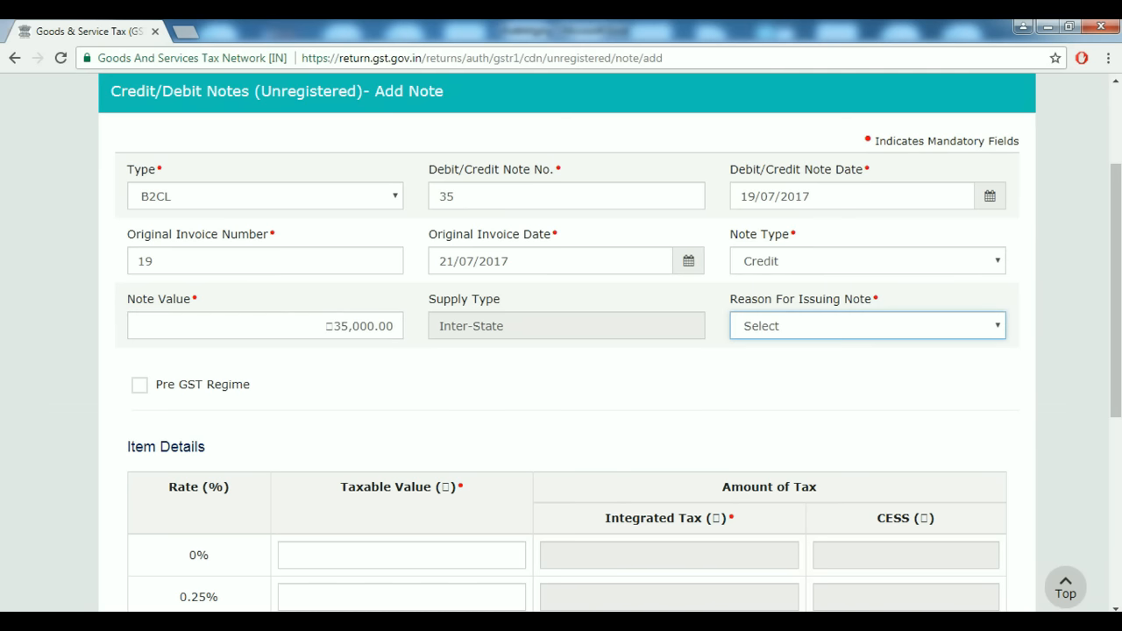
{"action": "left_click", "coordinate": [867, 326]}
{"action": "left_click", "coordinate": [791, 363]}
{"action": "scroll", "coordinate": [791, 363], "scroll_direction": "down", "scroll_amount": 1}
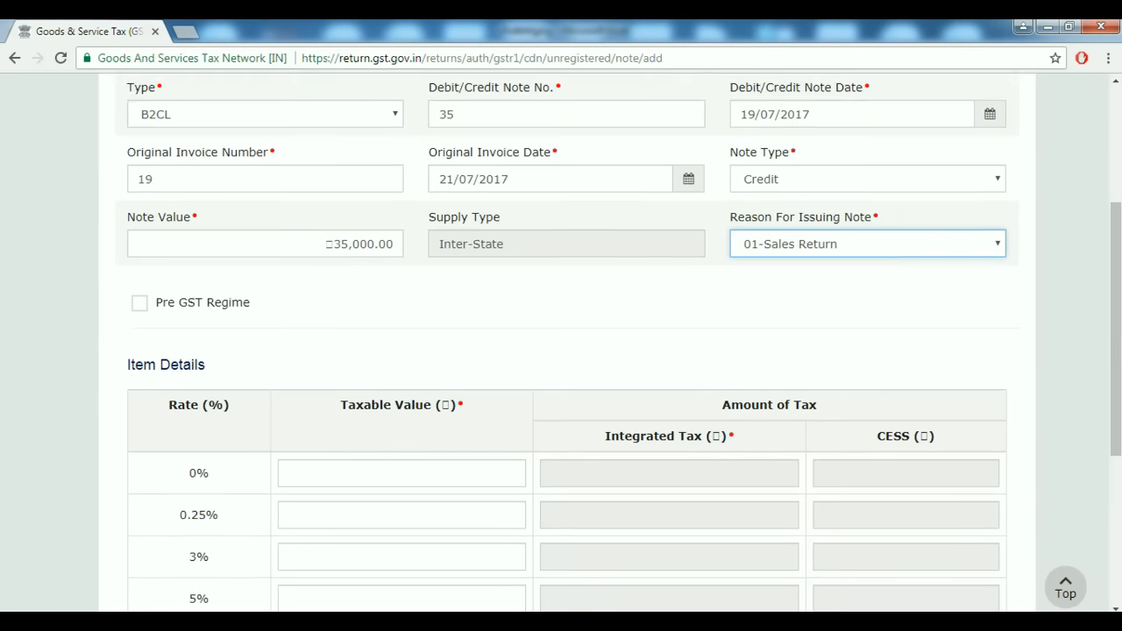
{"action": "scroll", "coordinate": [561, 351], "scroll_direction": "up", "scroll_amount": 2}
{"action": "scroll", "coordinate": [561, 351], "scroll_direction": "down", "scroll_amount": 1}
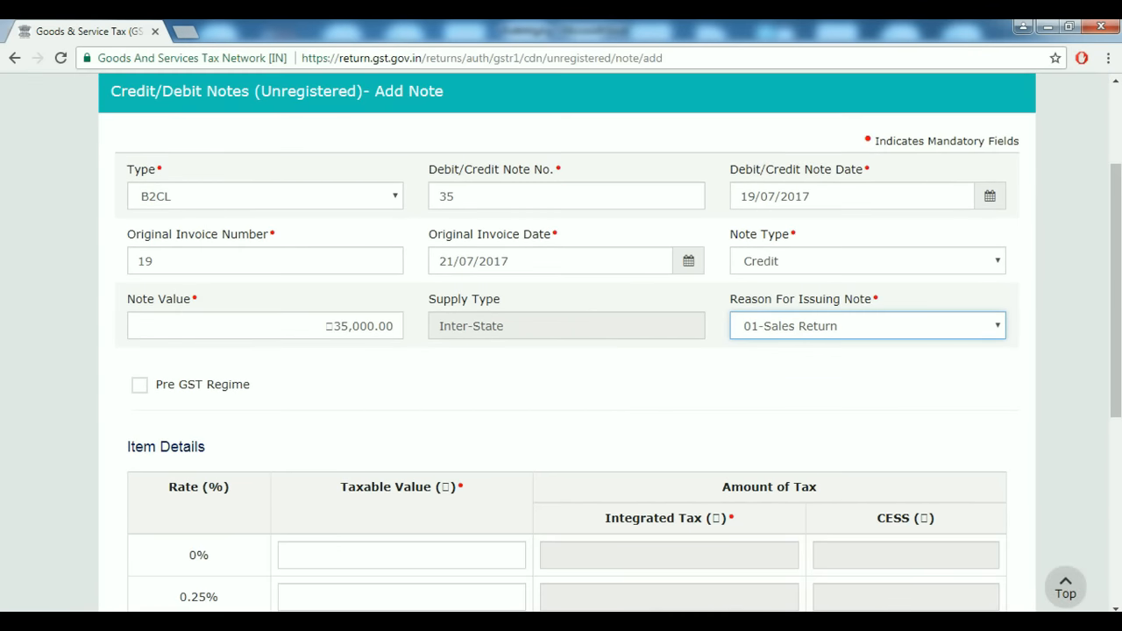
{"action": "scroll", "coordinate": [561, 351], "scroll_direction": "down", "scroll_amount": 3}
{"action": "scroll", "coordinate": [561, 351], "scroll_direction": "up", "scroll_amount": 2}
{"action": "scroll", "coordinate": [560, 351], "scroll_direction": "down", "scroll_amount": 1}
{"action": "scroll", "coordinate": [561, 350], "scroll_direction": "up", "scroll_amount": 1}
{"action": "scroll", "coordinate": [561, 351], "scroll_direction": "down", "scroll_amount": 2}
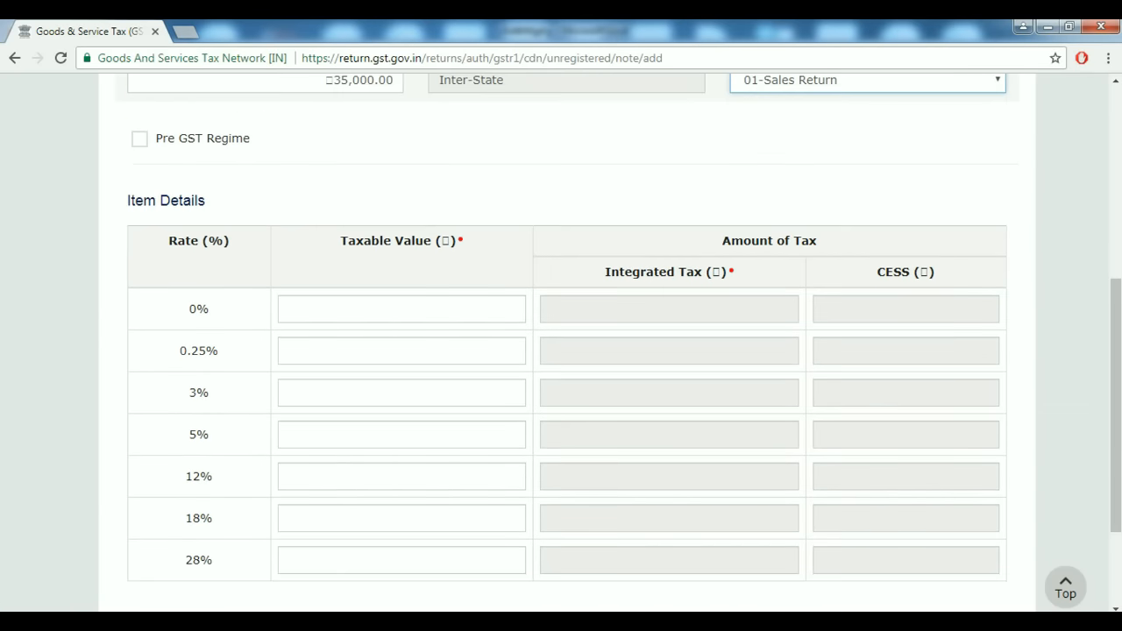
{"action": "left_click", "coordinate": [402, 518]}
Work out 35000×100/118 in Windows Calculator to get the taxable value.
{"action": "left_click", "coordinate": [328, 621]}
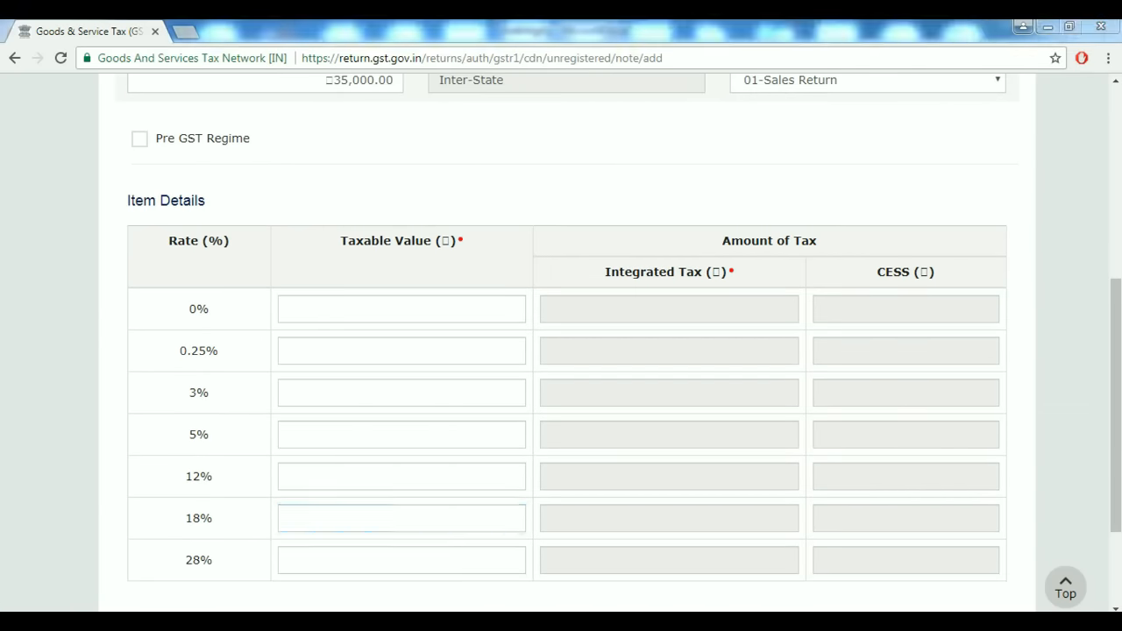
{"action": "left_click", "coordinate": [627, 484]}
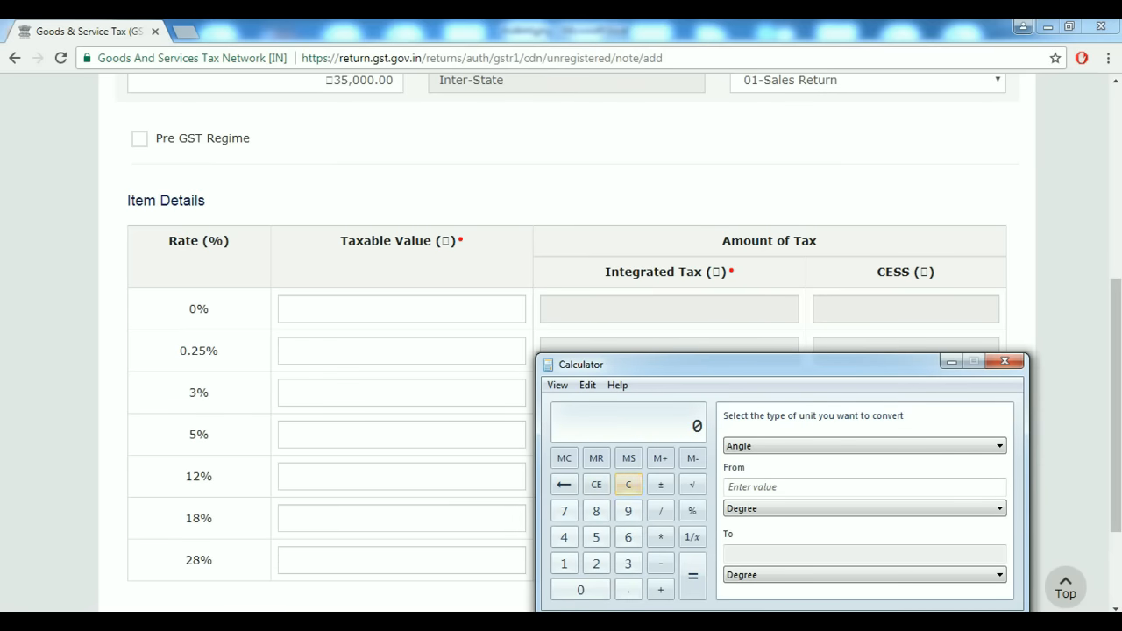
{"action": "type", "text": "35000*"}
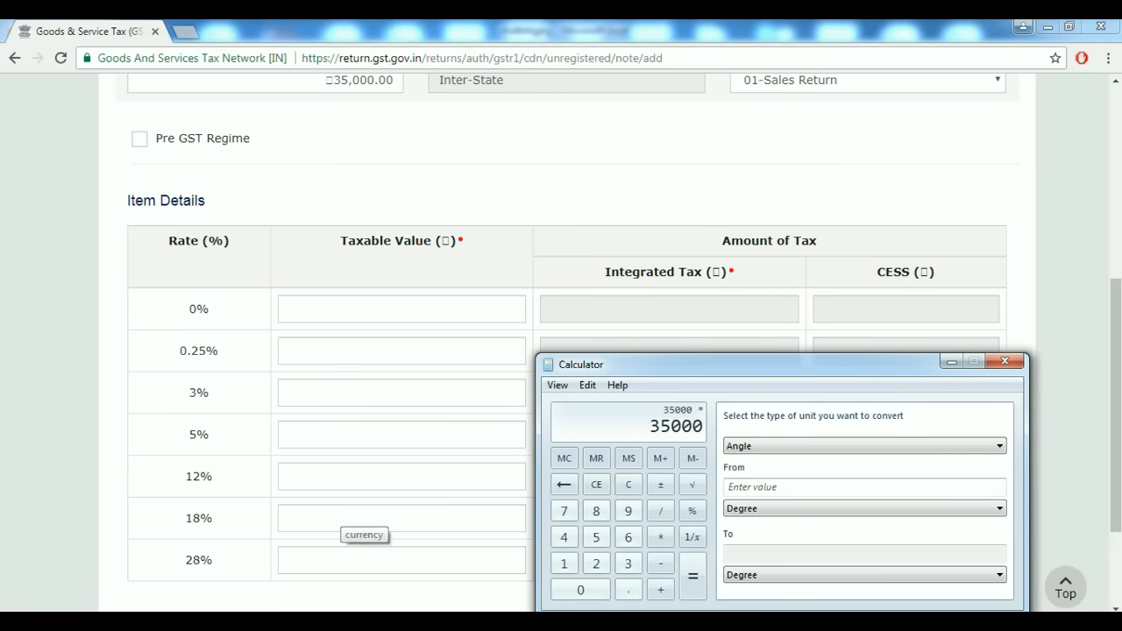
{"action": "type", "text": "100/118"}
{"action": "key", "text": "Return"}
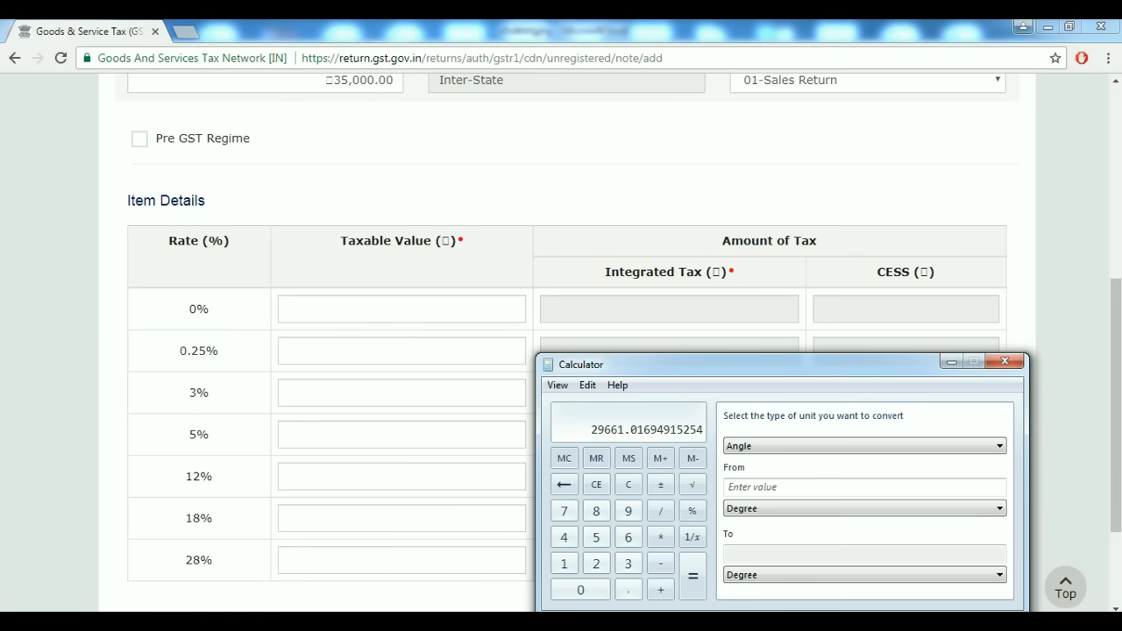
{"action": "left_click", "coordinate": [951, 361]}
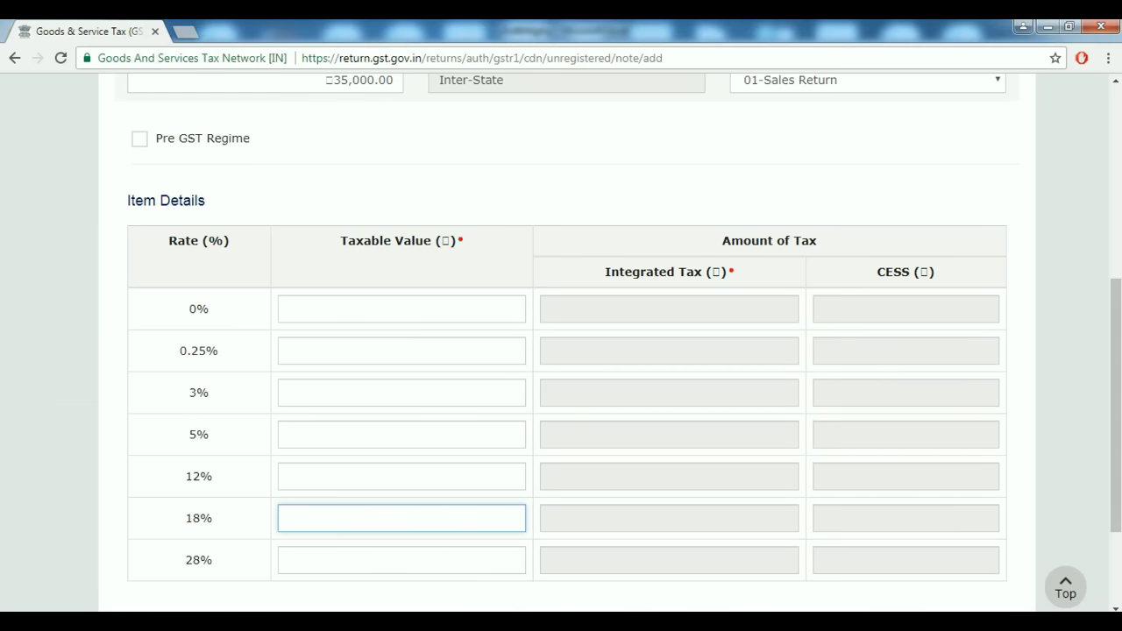
Enter 29,661 as the 18% taxable value, giving integrated tax of 5,338.98.
{"action": "type", "text": "29,661"}
{"action": "key", "text": "Tab"}
{"action": "scroll", "coordinate": [561, 350], "scroll_direction": "up", "scroll_amount": 1}
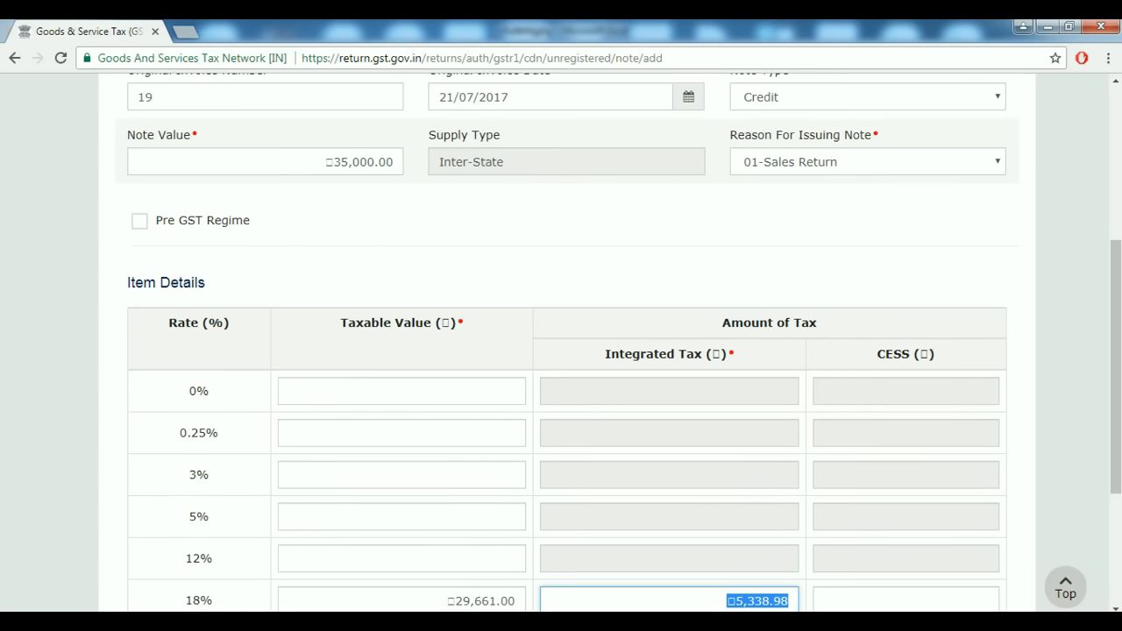
{"action": "scroll", "coordinate": [561, 351], "scroll_direction": "down", "scroll_amount": 2}
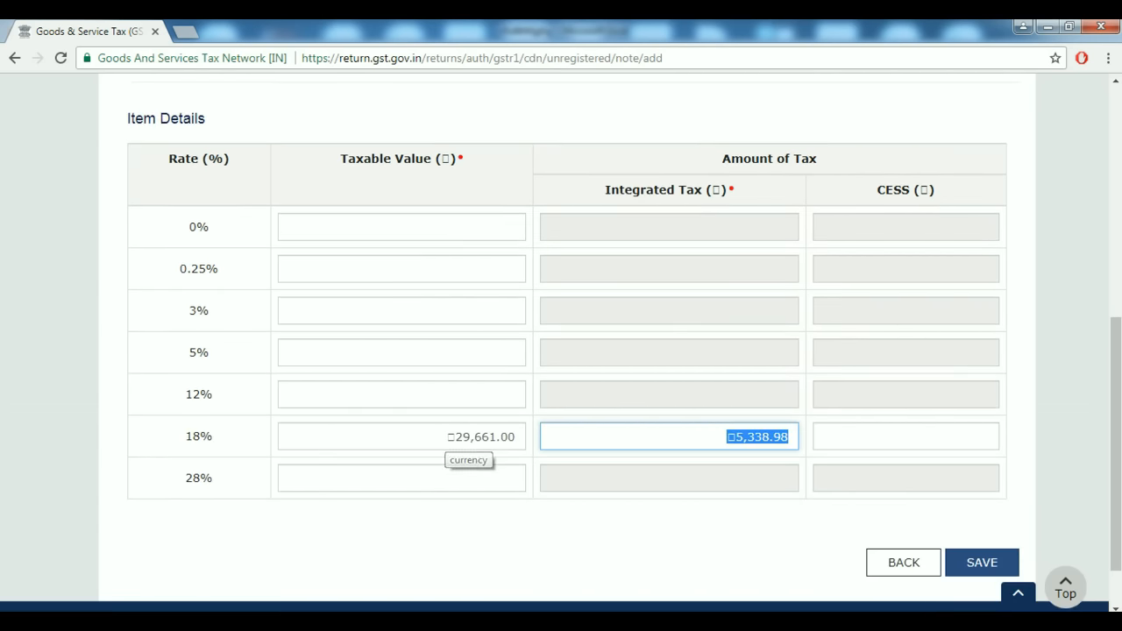
{"action": "scroll", "coordinate": [561, 351], "scroll_direction": "up", "scroll_amount": 2}
{"action": "scroll", "coordinate": [560, 351], "scroll_direction": "up", "scroll_amount": 1}
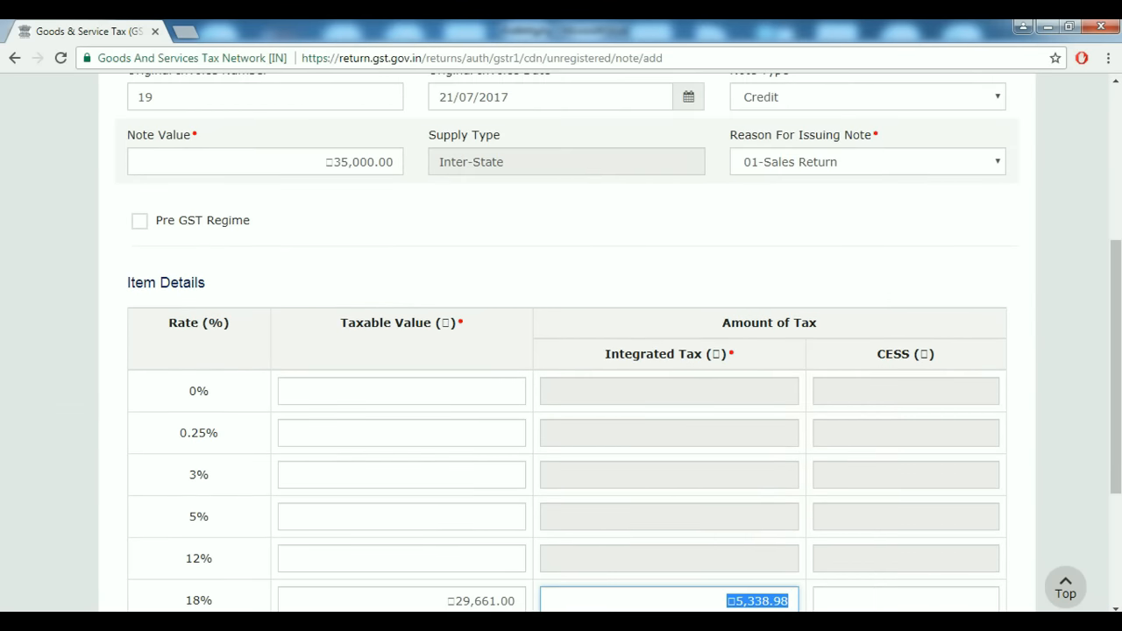
{"action": "scroll", "coordinate": [561, 350], "scroll_direction": "down", "scroll_amount": 3}
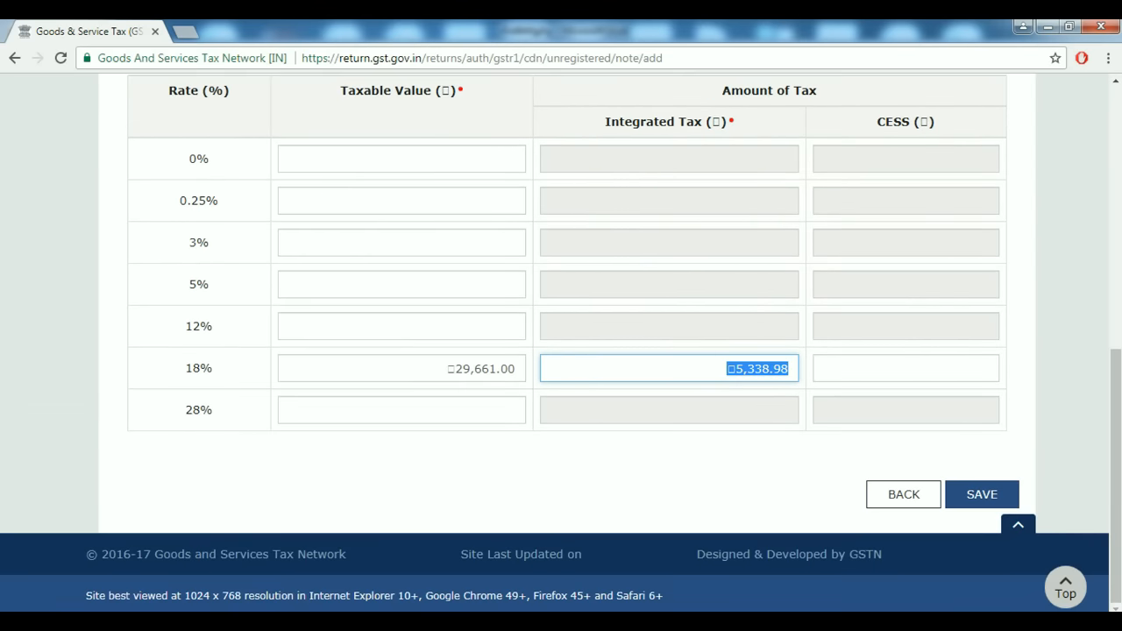
Abandon the unregistered credit note without saving and return to the GSTR-1 overview.
{"action": "left_click", "coordinate": [982, 494]}
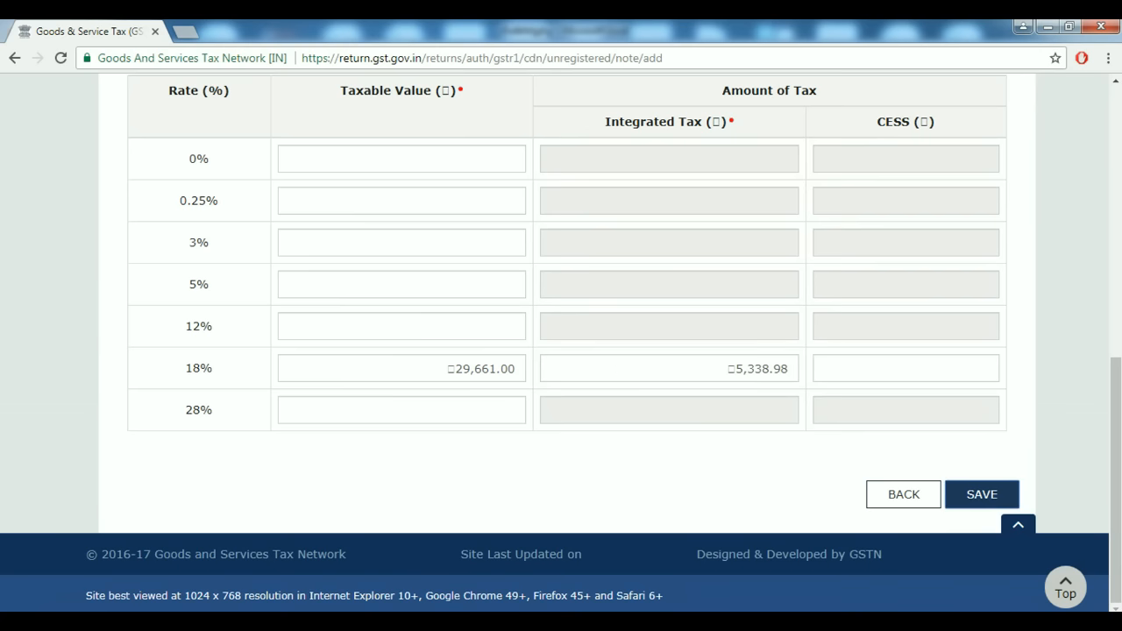
{"action": "scroll", "coordinate": [561, 351], "scroll_direction": "up", "scroll_amount": 2}
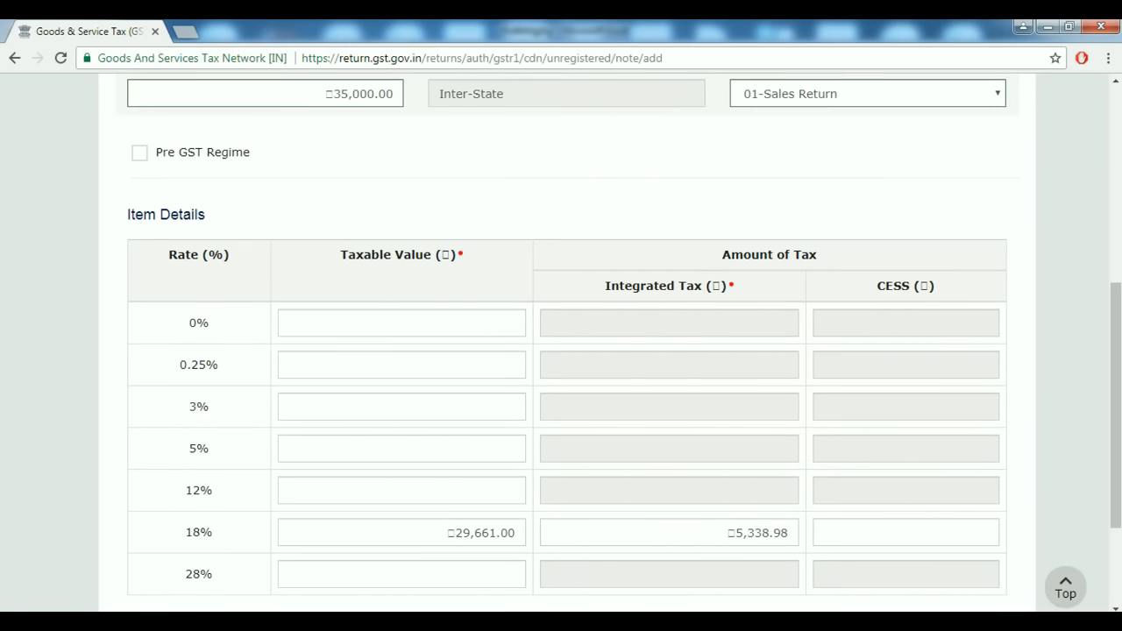
{"action": "scroll", "coordinate": [561, 351], "scroll_direction": "down", "scroll_amount": 2}
{"action": "scroll", "coordinate": [561, 350], "scroll_direction": "up", "scroll_amount": 5}
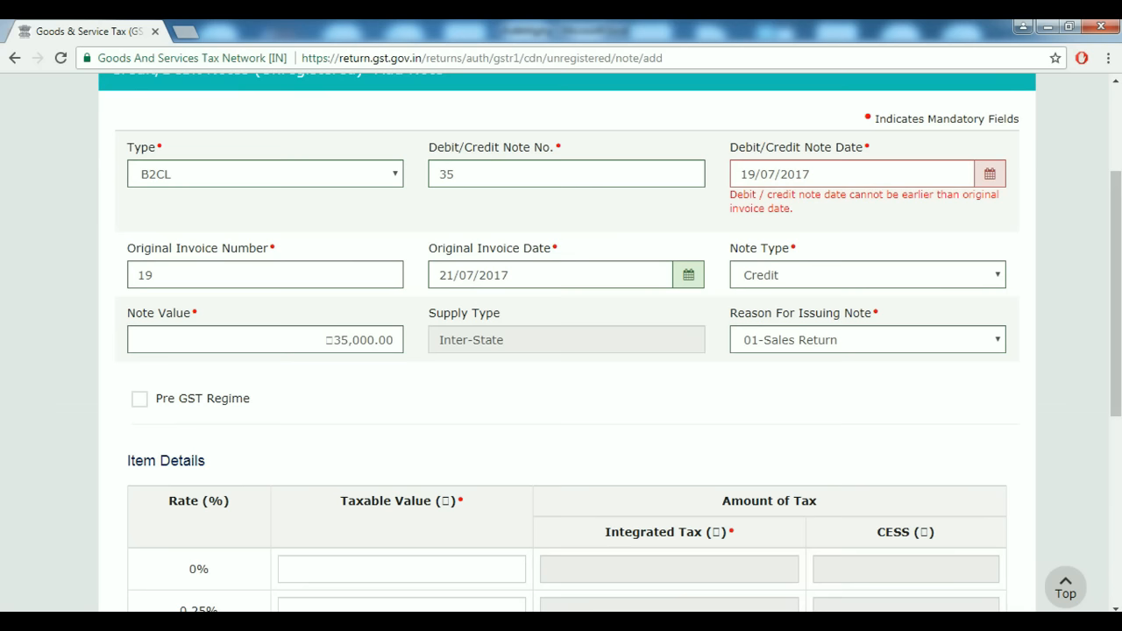
{"action": "scroll", "coordinate": [561, 351], "scroll_direction": "up", "scroll_amount": 1}
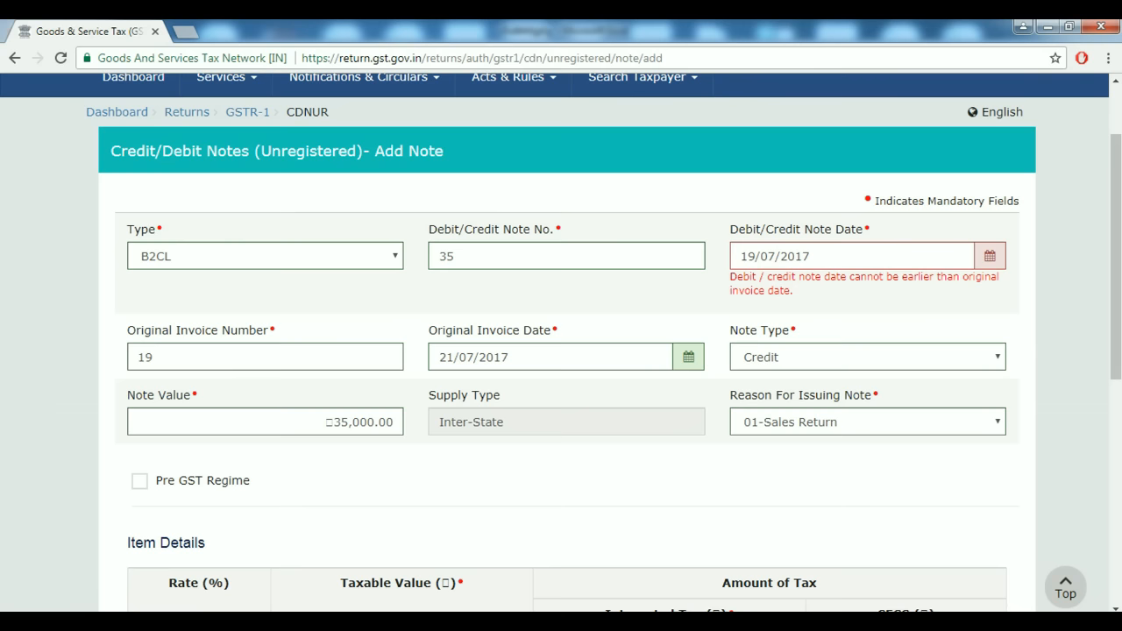
{"action": "scroll", "coordinate": [561, 342], "scroll_direction": "down", "scroll_amount": 6}
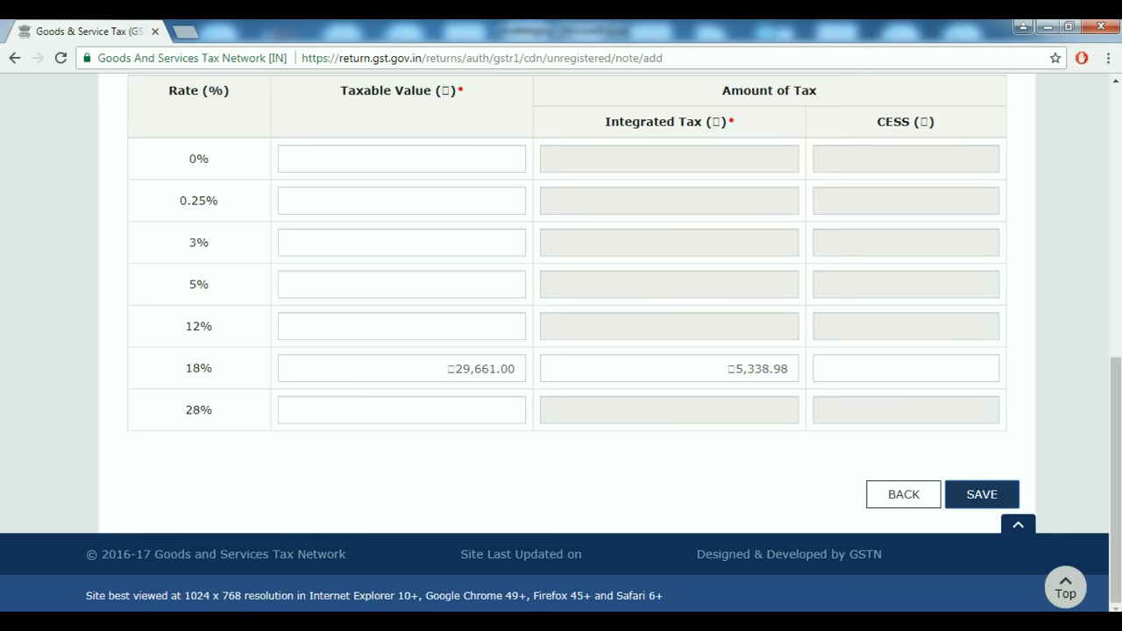
{"action": "scroll", "coordinate": [561, 342], "scroll_direction": "up", "scroll_amount": 4}
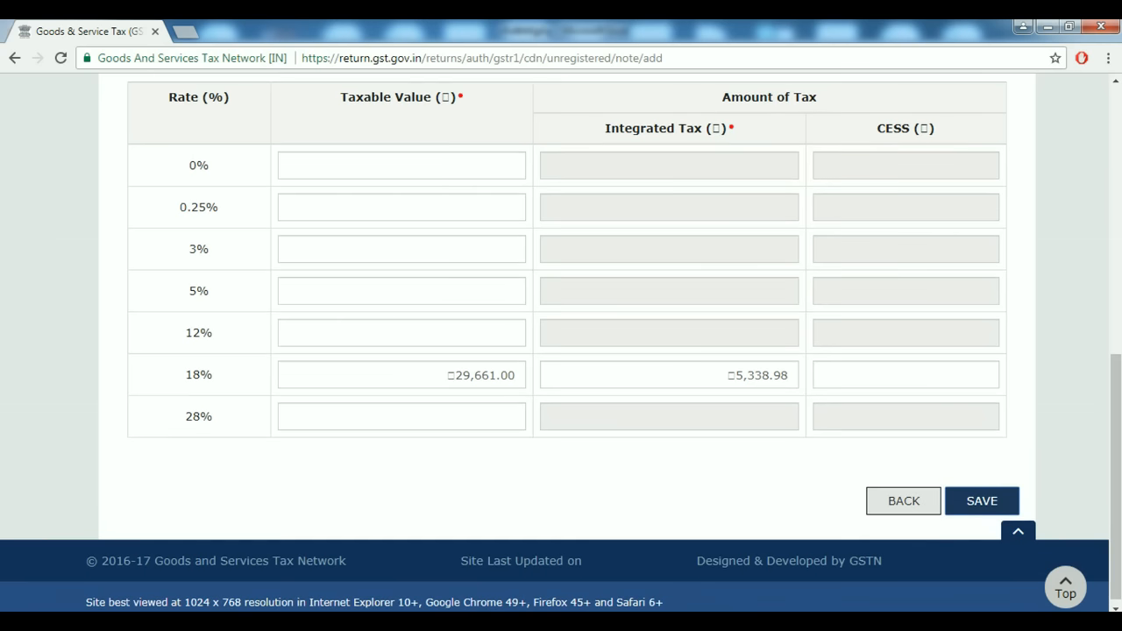
{"action": "scroll", "coordinate": [561, 342], "scroll_direction": "down", "scroll_amount": 4}
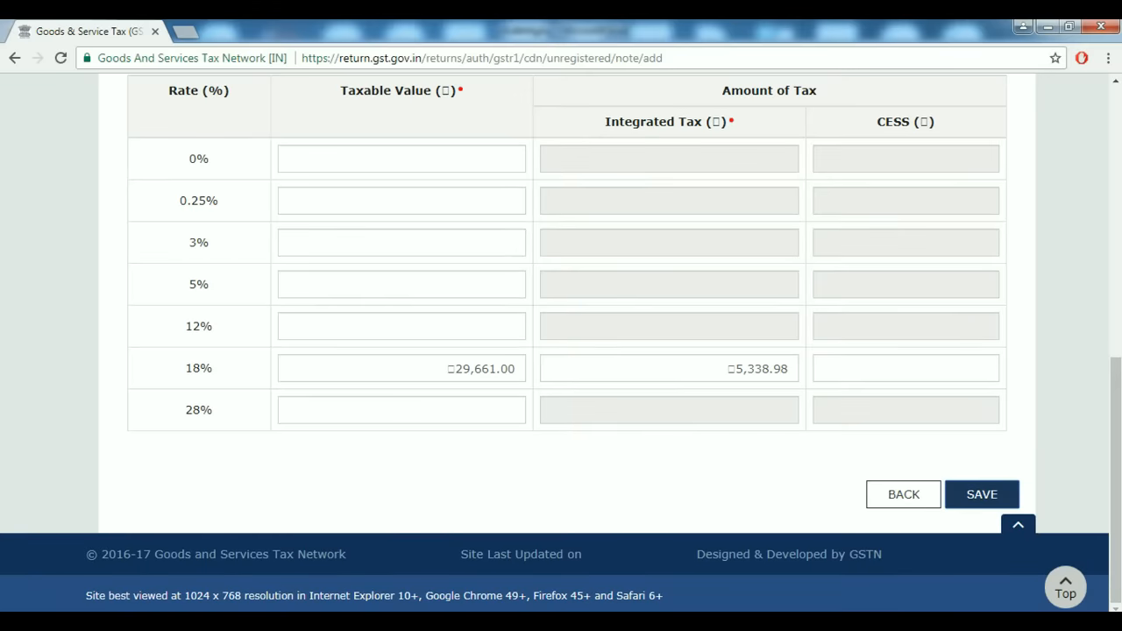
{"action": "left_click", "coordinate": [904, 494]}
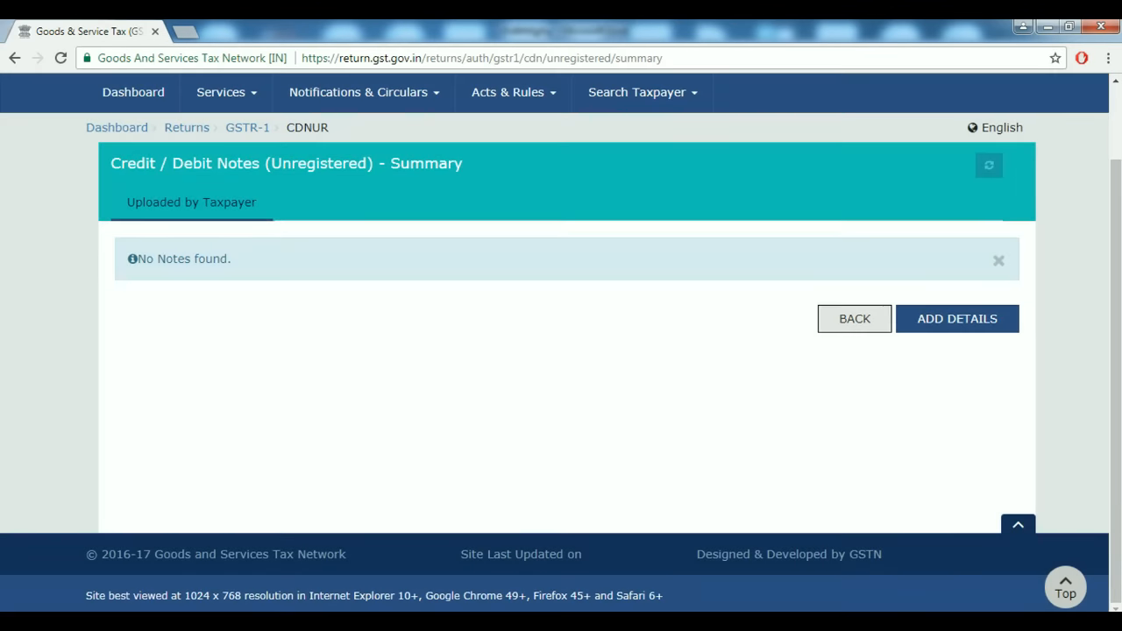
{"action": "left_click", "coordinate": [854, 319]}
Start a new export invoice numbered 75 under 6A Exports Invoices.
{"action": "scroll", "coordinate": [561, 342], "scroll_direction": "down", "scroll_amount": 5}
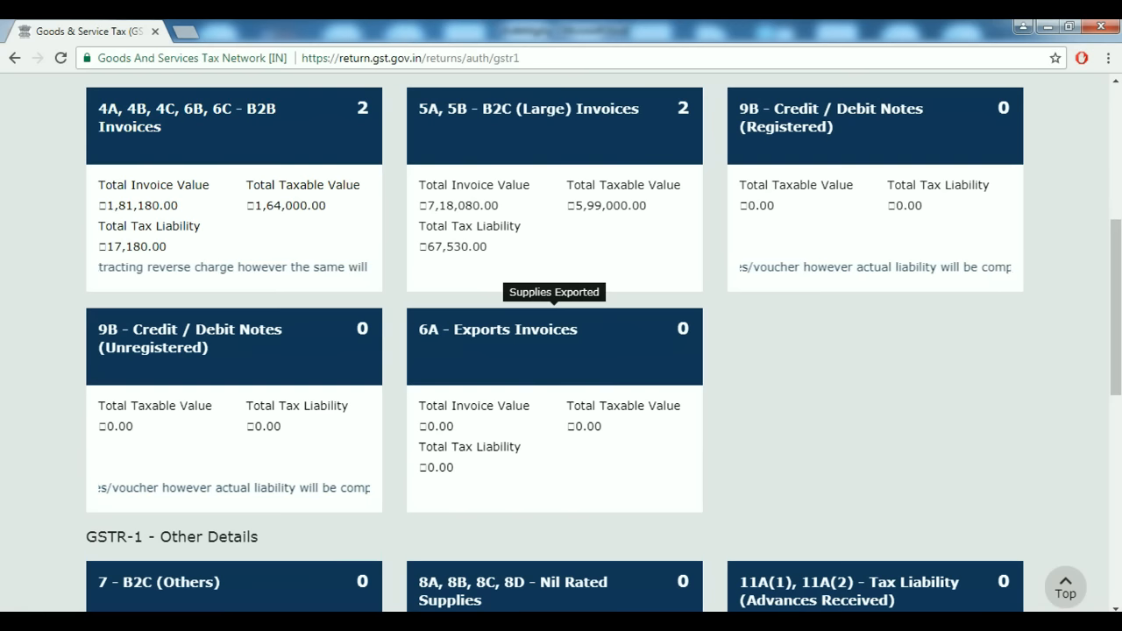
{"action": "left_click", "coordinate": [554, 351]}
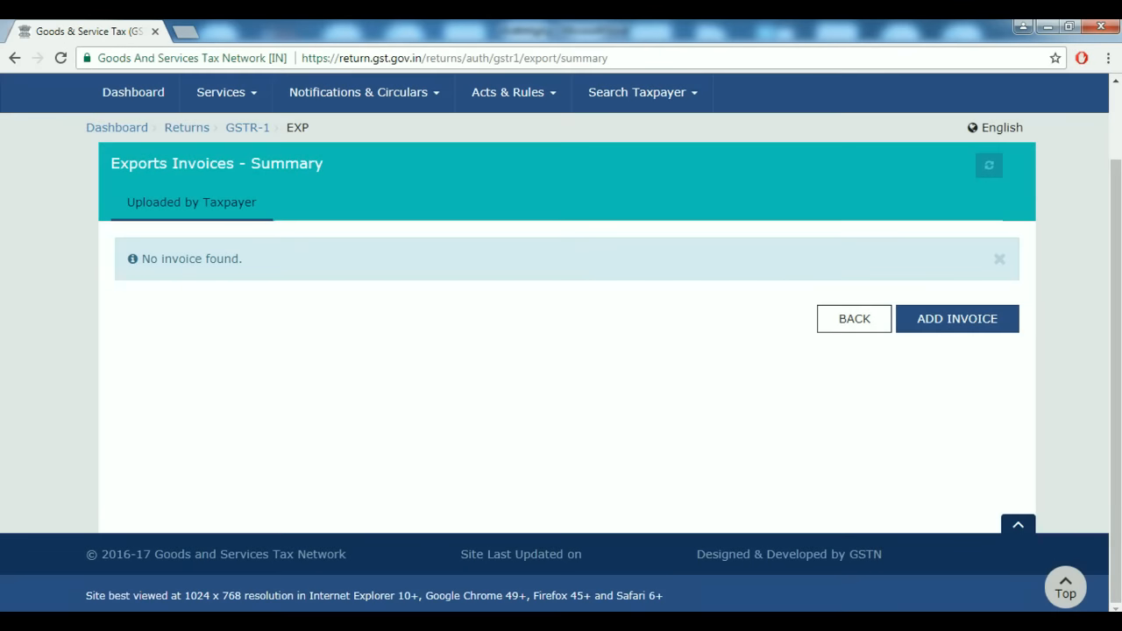
{"action": "left_click", "coordinate": [957, 319]}
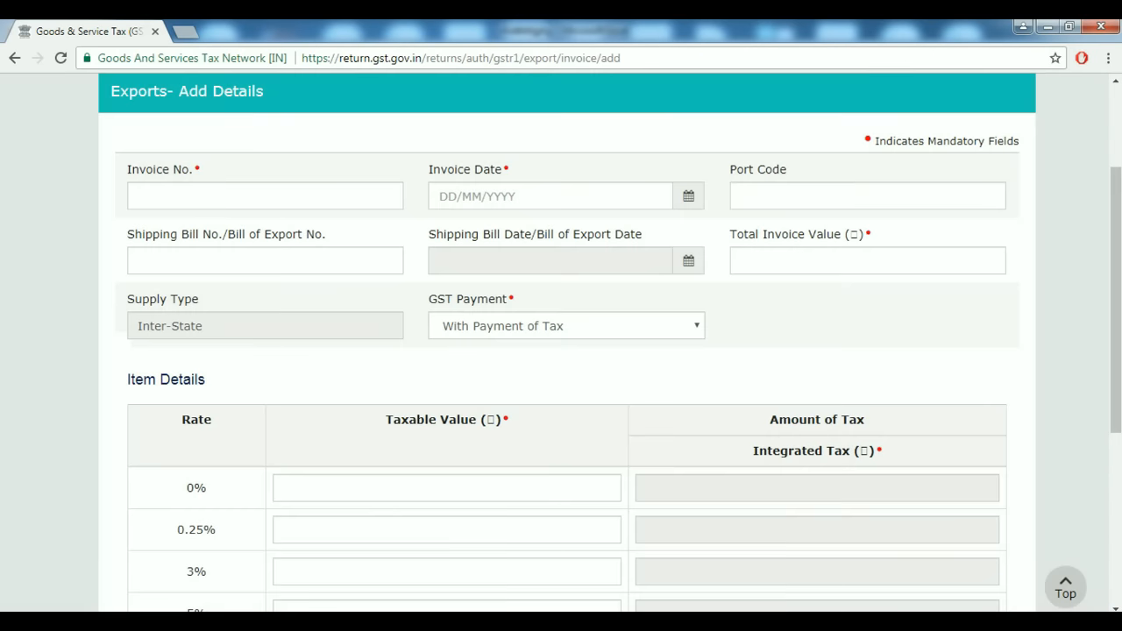
{"action": "left_click", "coordinate": [265, 196]}
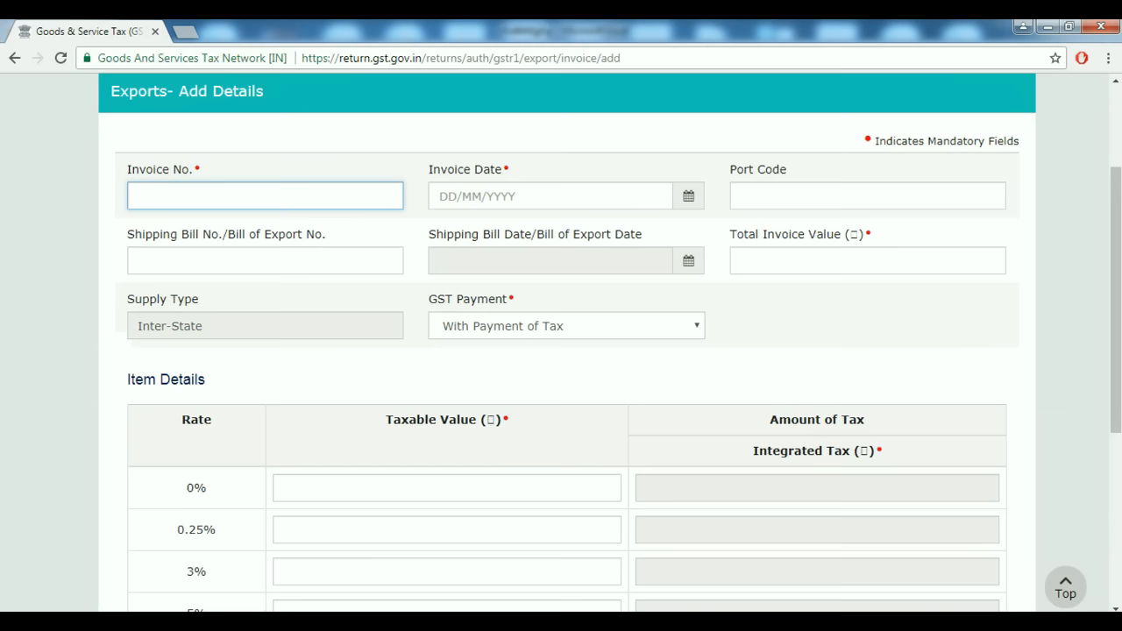
{"action": "type", "text": "75"}
{"action": "key", "text": "Tab"}
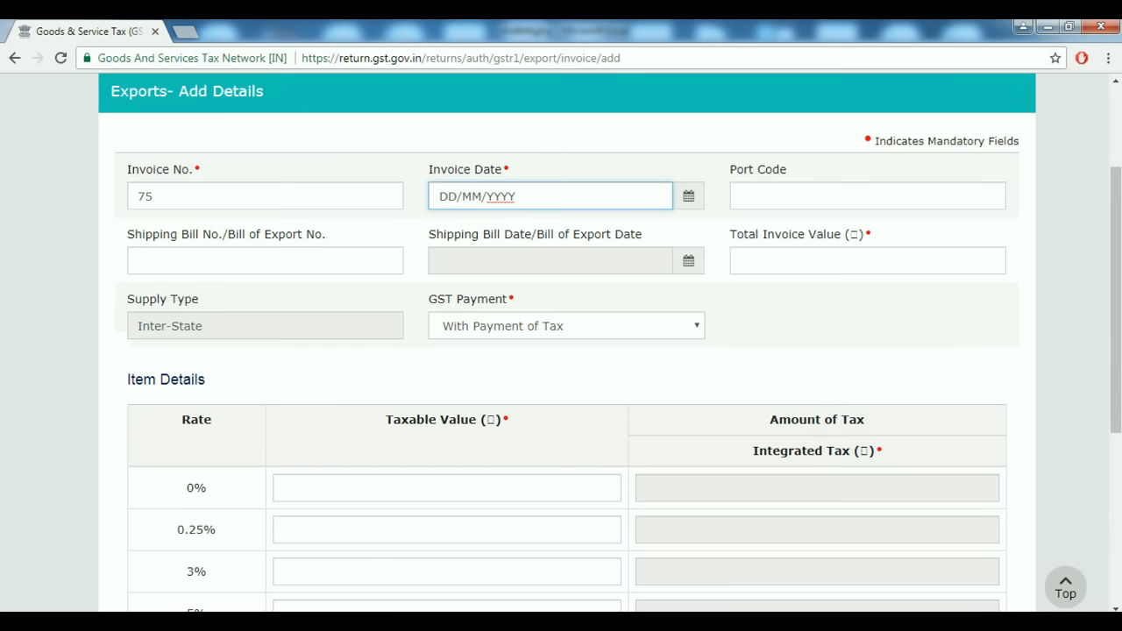
Set invoice date 19/07/2017, port code 25, and shipping bill 362 dated 24/08/2017.
{"action": "left_click", "coordinate": [688, 196]}
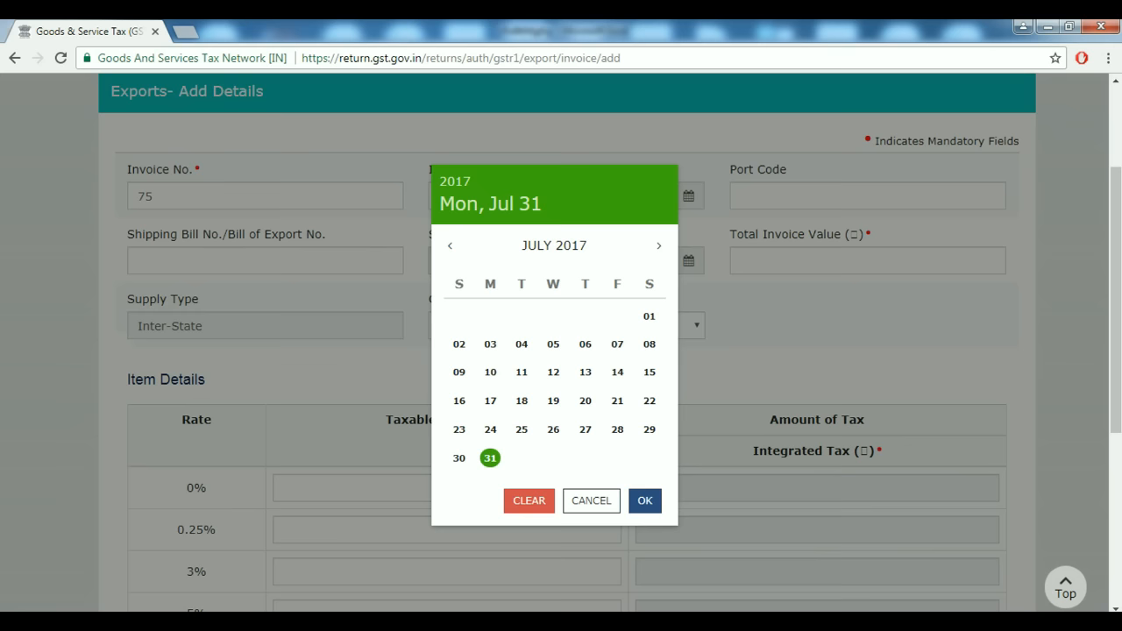
{"action": "left_click", "coordinate": [553, 400]}
{"action": "key", "text": "Tab"}
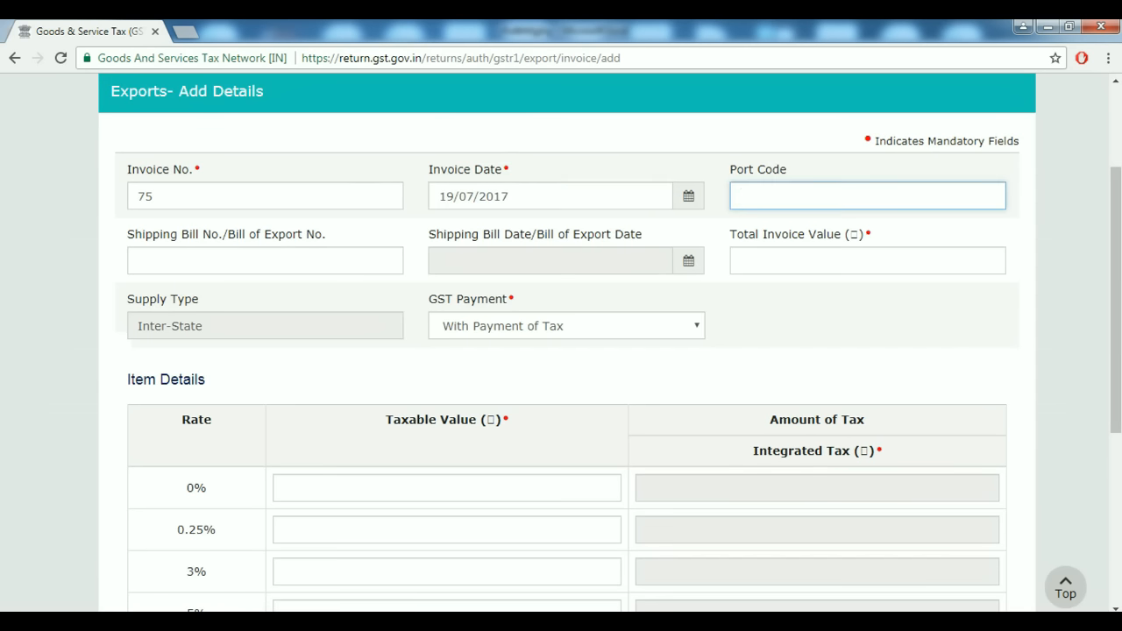
{"action": "type", "text": "25"}
{"action": "key", "text": "Tab"}
{"action": "type", "text": "362"}
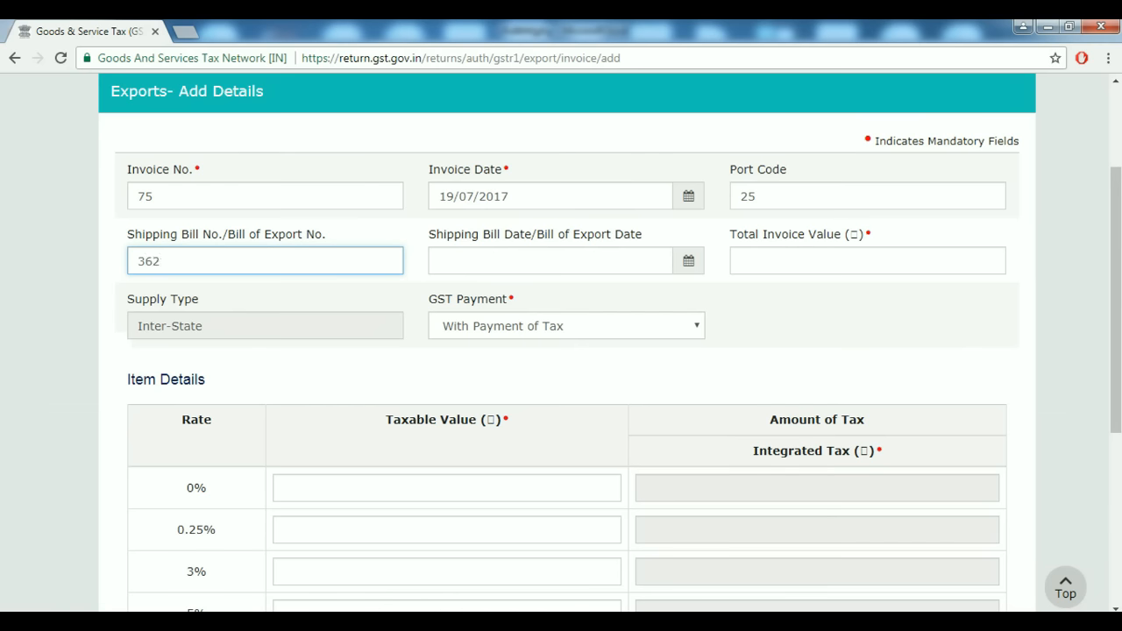
{"action": "key", "text": "Tab"}
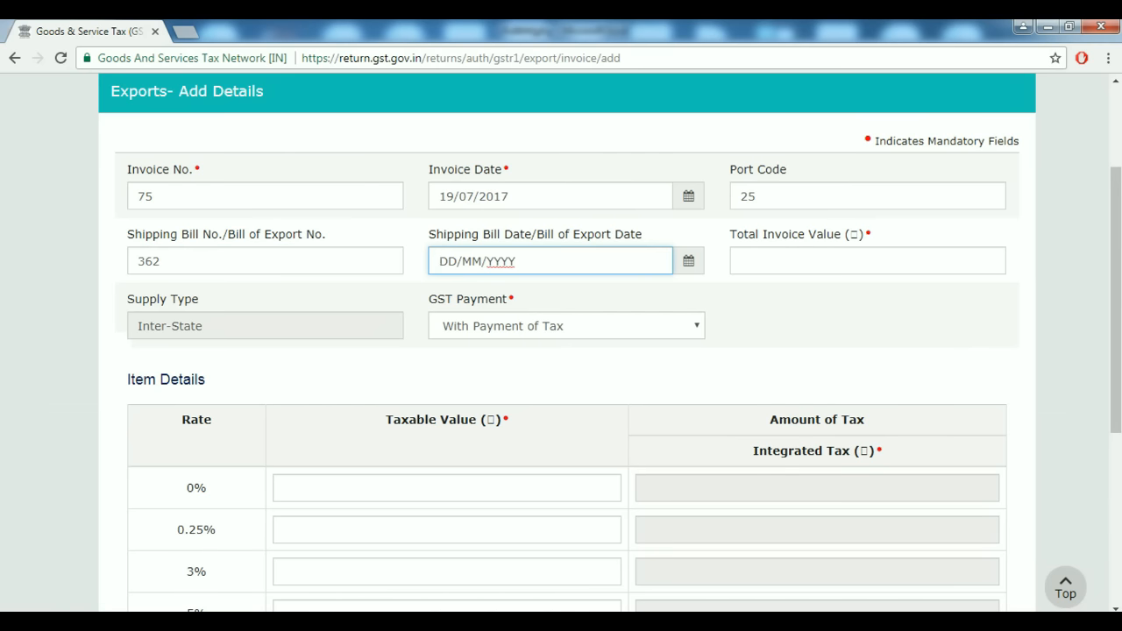
{"action": "key", "text": "Return"}
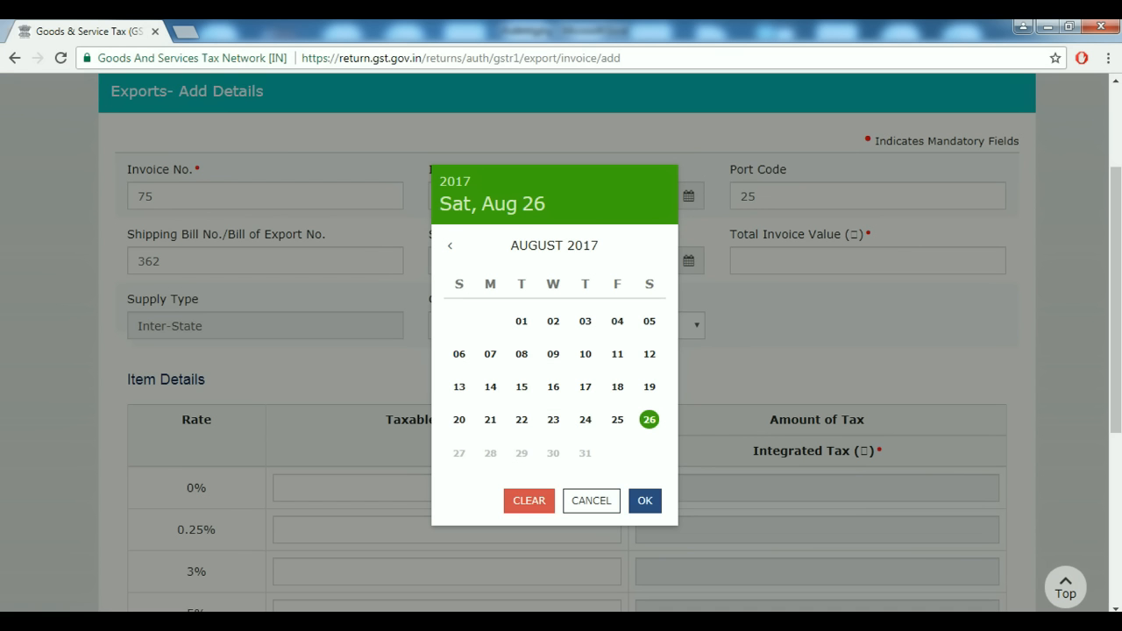
{"action": "key", "text": "Left"}
{"action": "key", "text": "Left"}
{"action": "key", "text": "Return"}
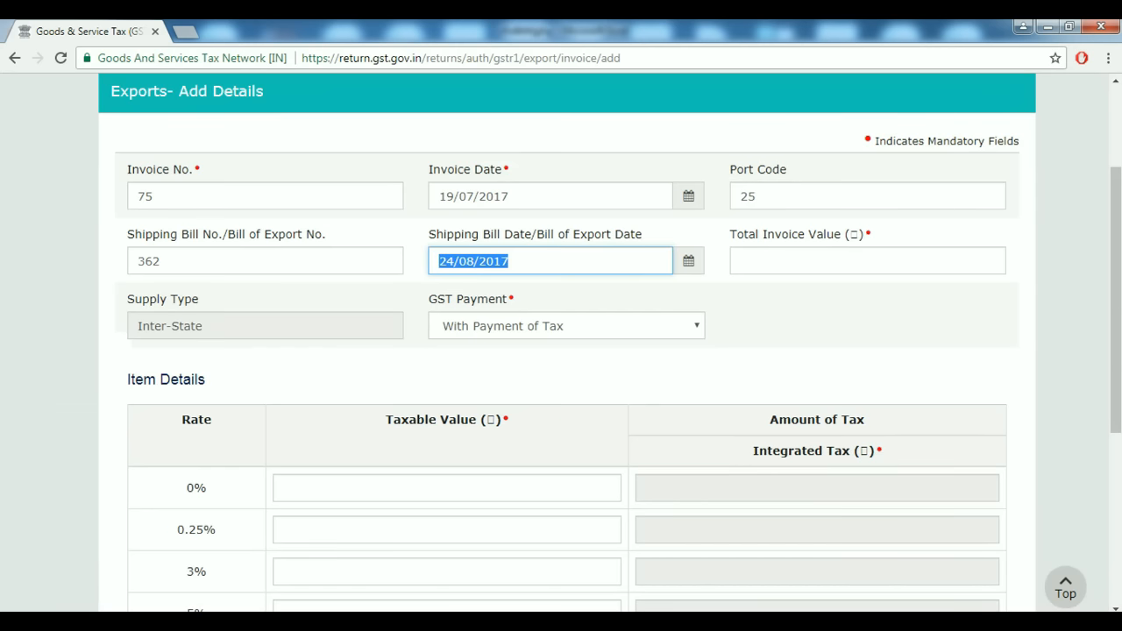
Enter the total invoice value, corrected to 3,56,090 after checking the Excel register.
{"action": "left_click", "coordinate": [741, 260]}
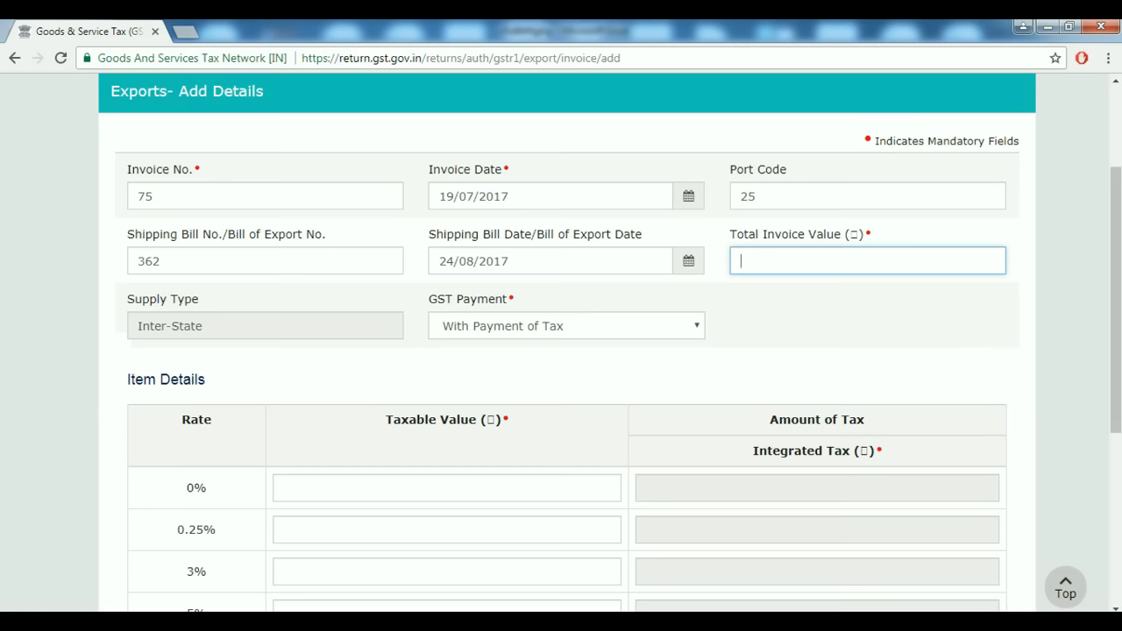
{"action": "type", "text": "275000"}
{"action": "key", "text": "Tab"}
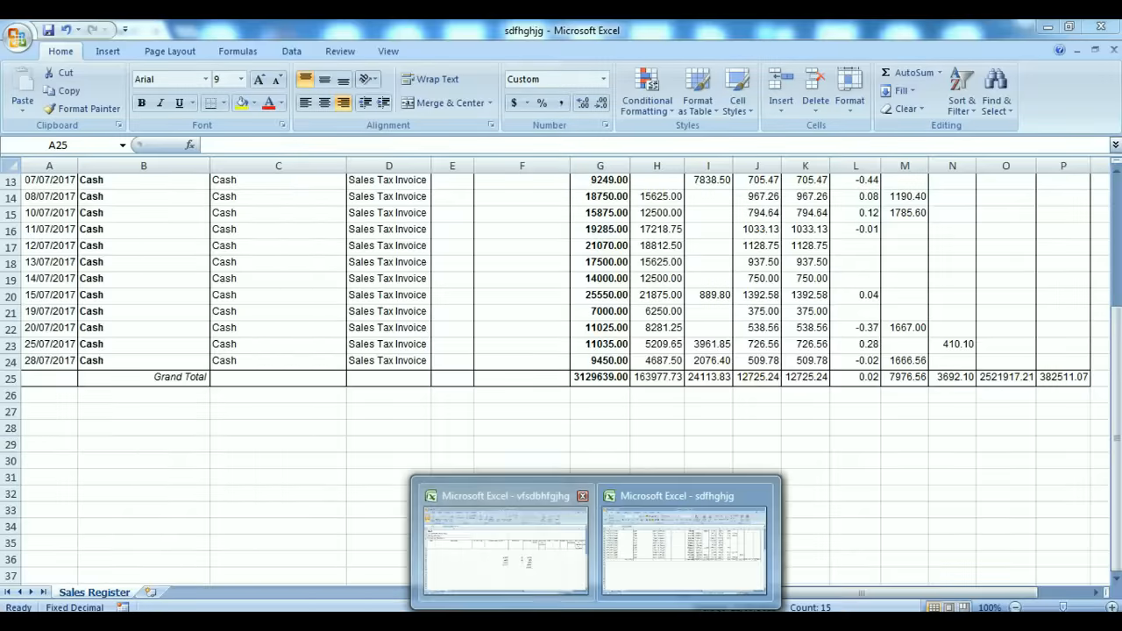
{"action": "left_click", "coordinate": [508, 524]}
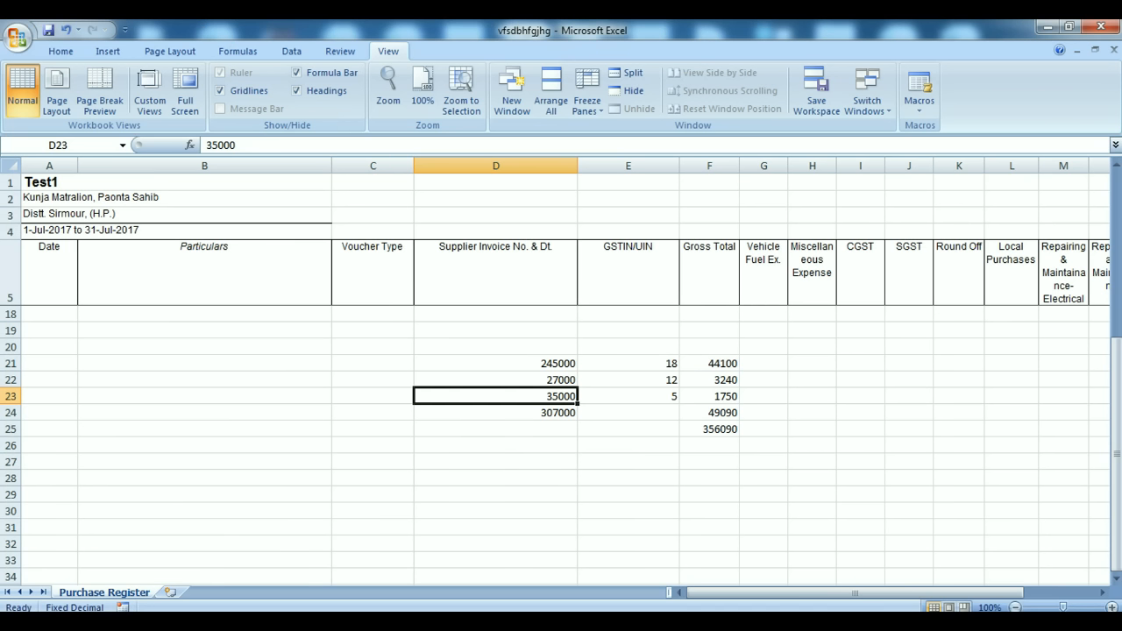
{"action": "key", "text": "alt+Tab"}
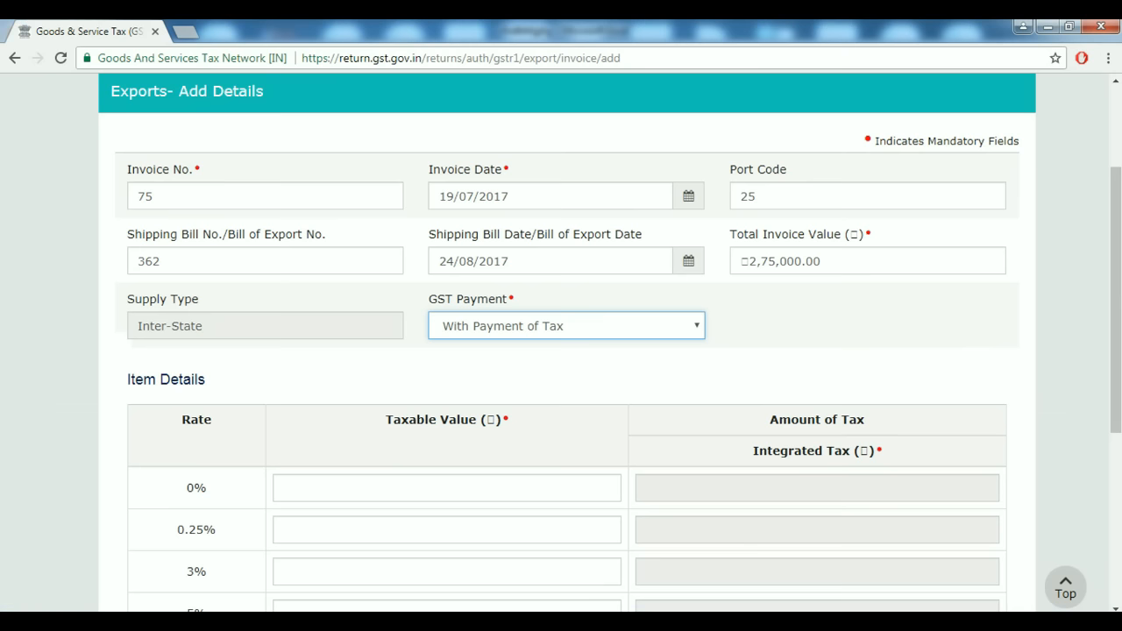
{"action": "key", "text": "alt+Tab"}
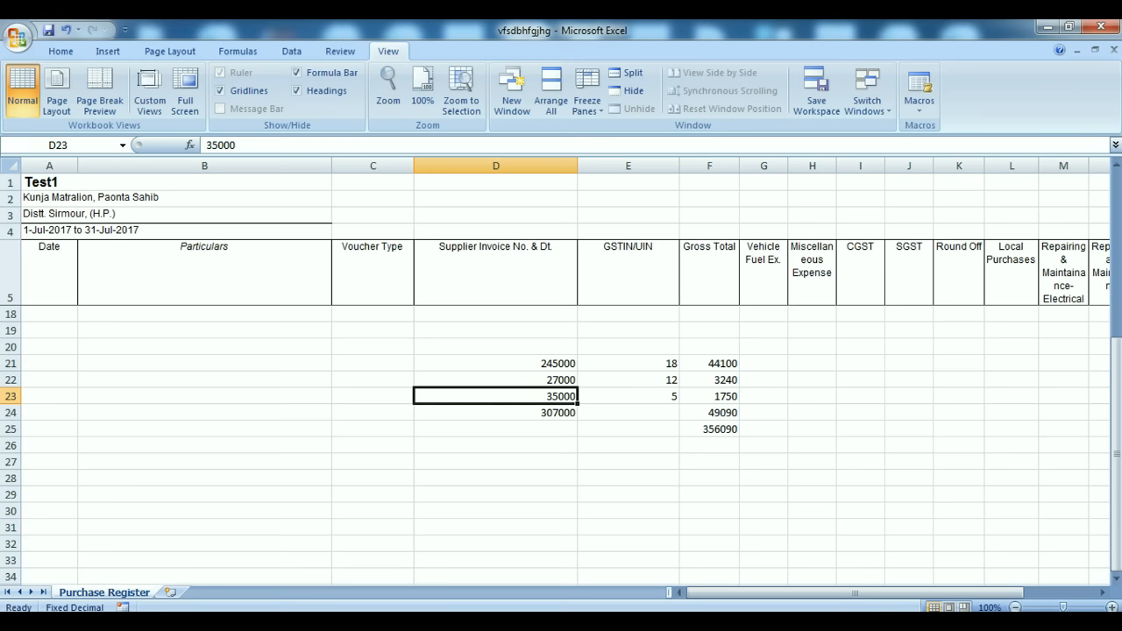
{"action": "key", "text": "alt+Tab"}
{"action": "key", "text": "shift+Tab"}
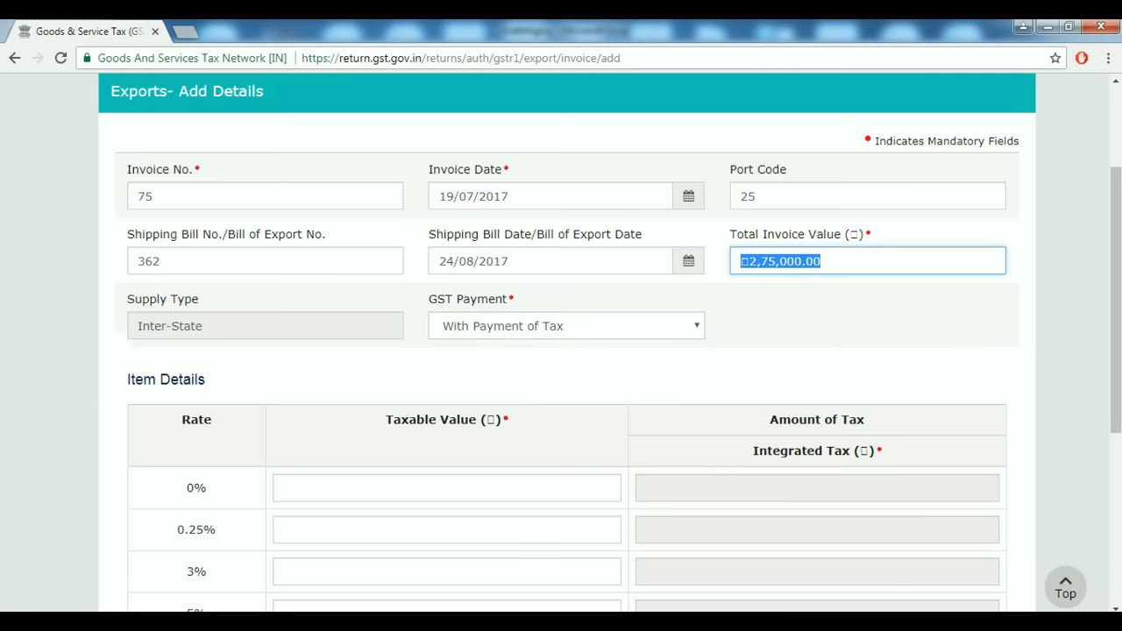
{"action": "type", "text": "356090"}
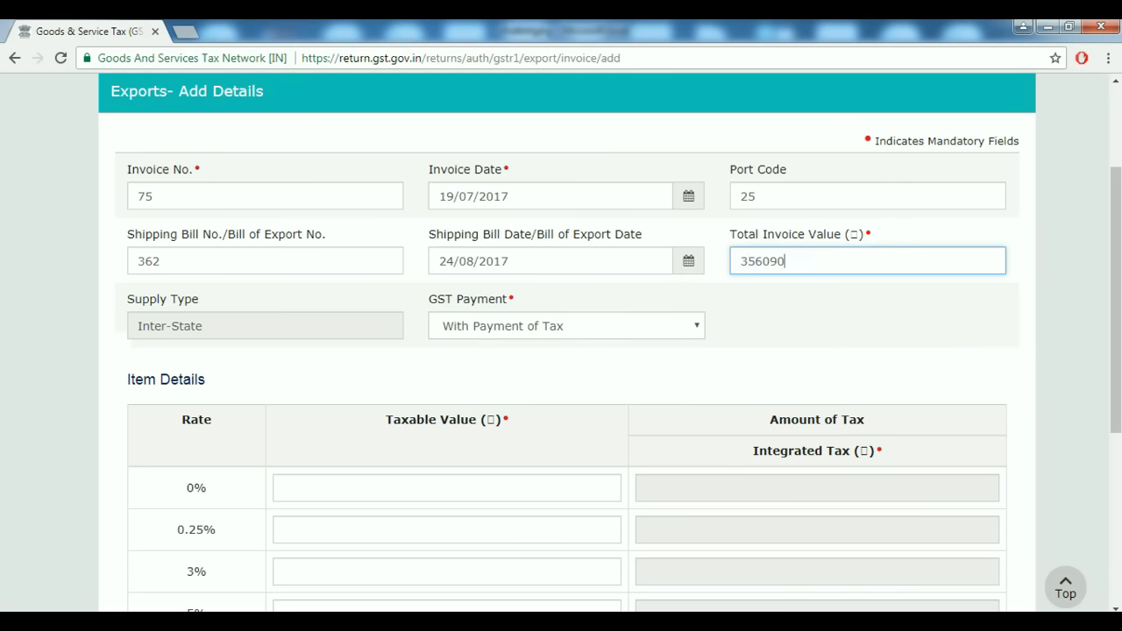
{"action": "key", "text": "Tab"}
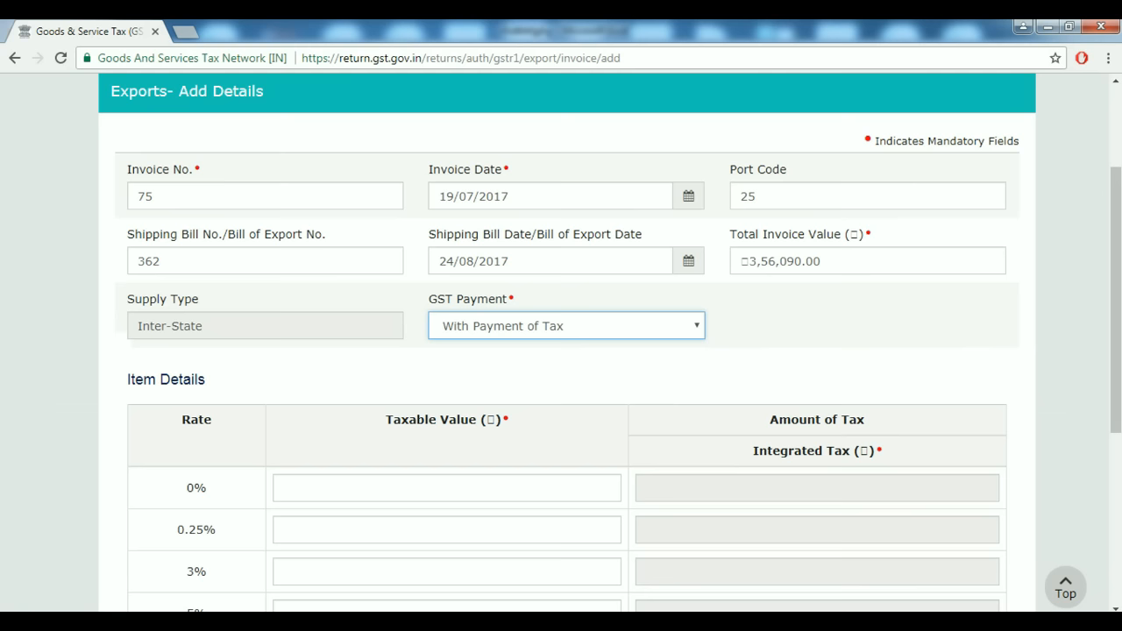
Keep With Payment of Tax and look up the 18% taxable amount in Excel.
{"action": "key", "text": "space"}
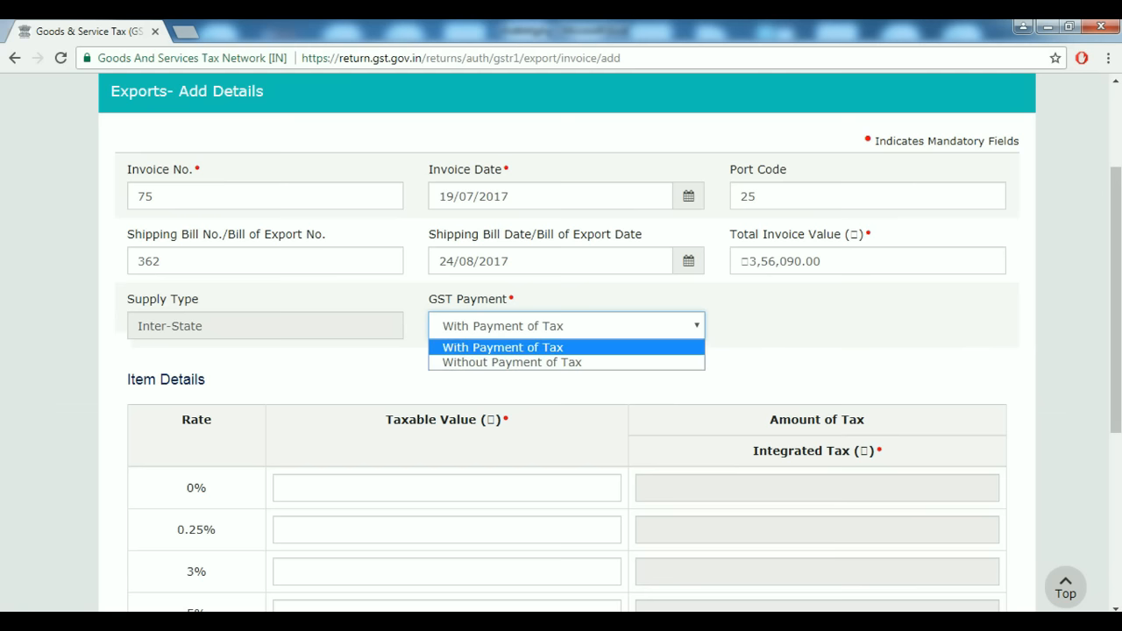
{"action": "key", "text": "Down"}
{"action": "key", "text": "Up"}
{"action": "key", "text": "Return"}
{"action": "scroll", "coordinate": [561, 351], "scroll_direction": "down", "scroll_amount": 1}
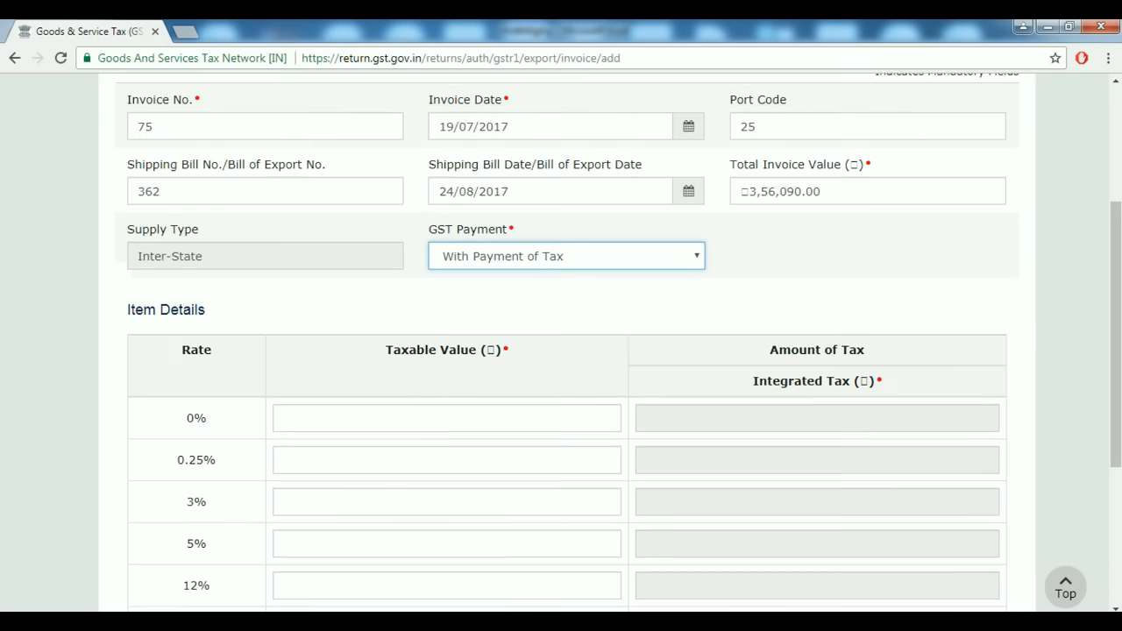
{"action": "scroll", "coordinate": [561, 351], "scroll_direction": "up", "scroll_amount": 1}
{"action": "scroll", "coordinate": [560, 350], "scroll_direction": "up", "scroll_amount": 1}
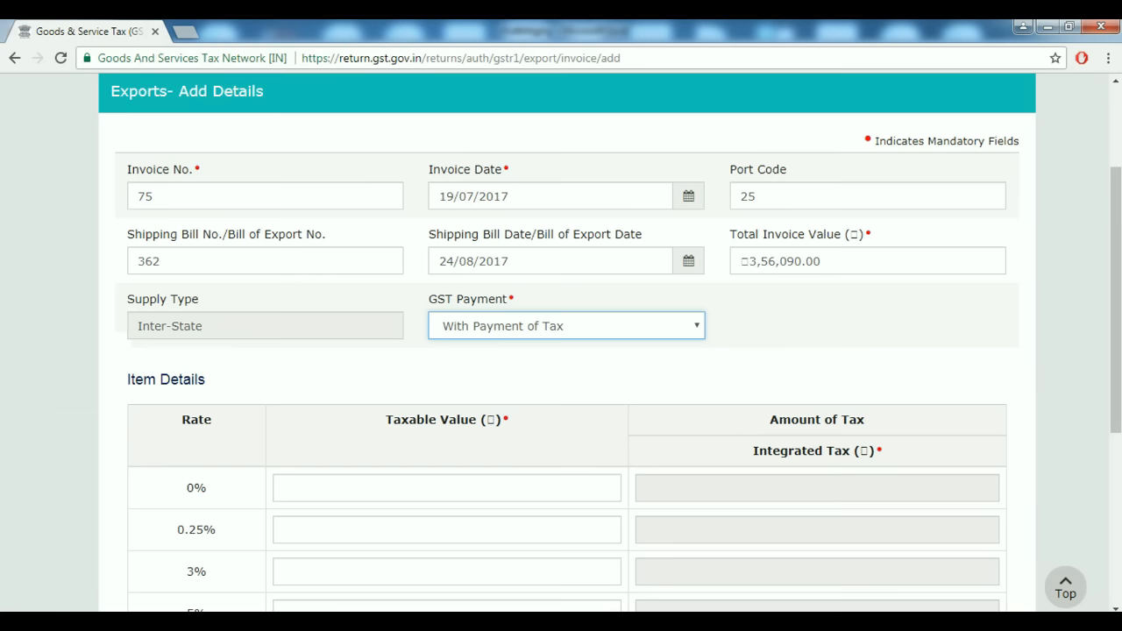
{"action": "scroll", "coordinate": [561, 351], "scroll_direction": "down", "scroll_amount": 2}
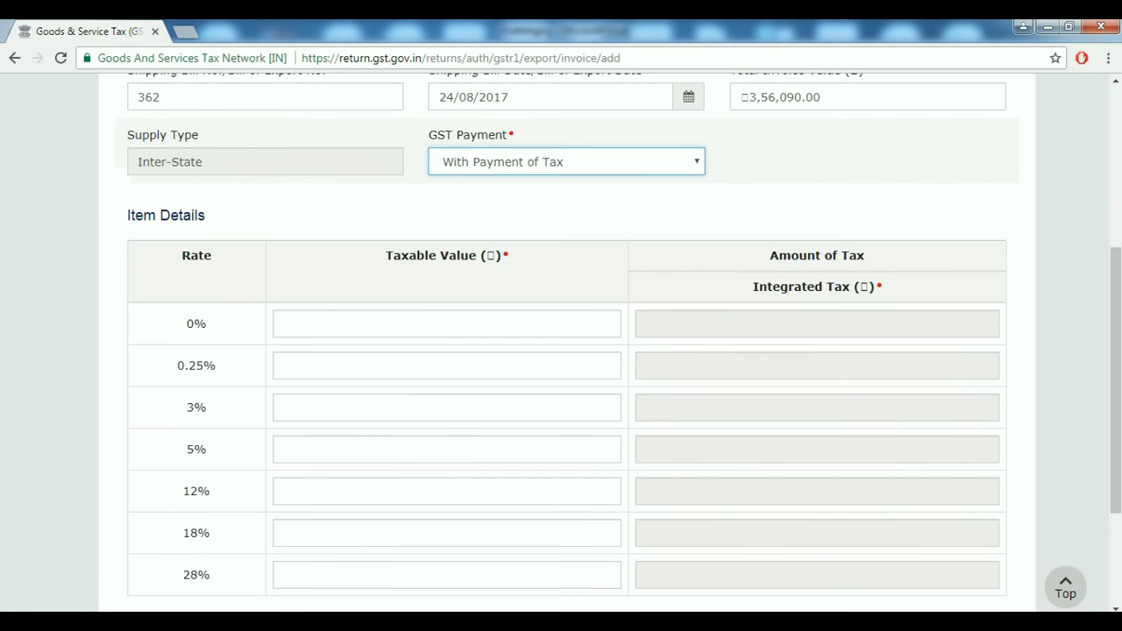
{"action": "left_click", "coordinate": [608, 451]}
{"action": "key", "text": "alt+Tab"}
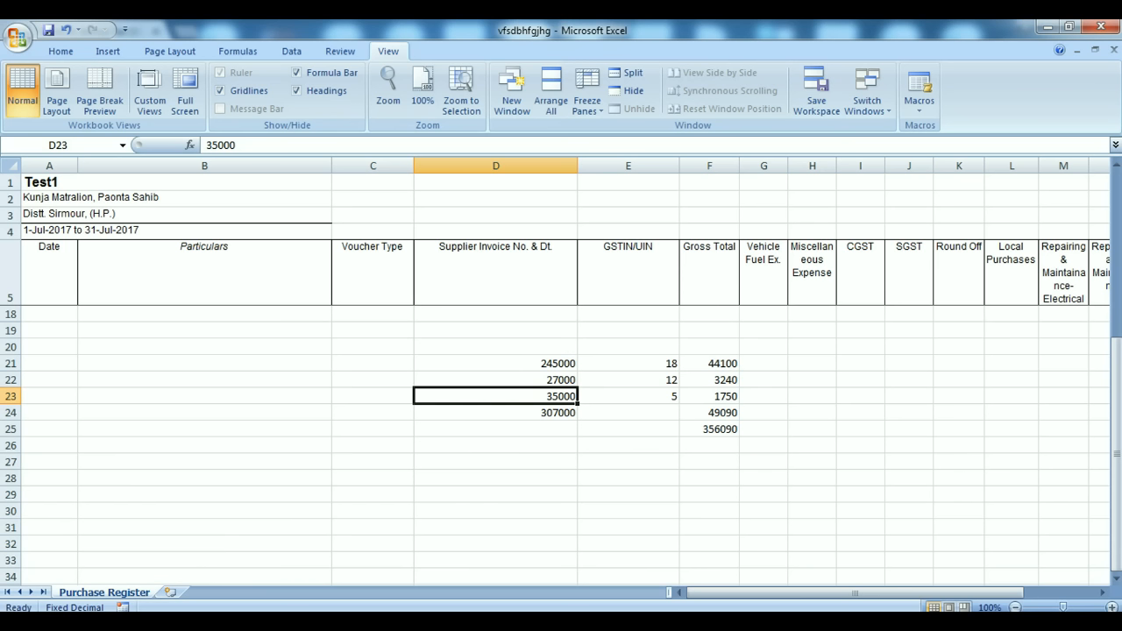
{"action": "left_click", "coordinate": [496, 362]}
{"action": "key", "text": "alt+Tab"}
Enter taxable values 2,45,000 at 18% and 27,000 at 12% from the Excel sheet.
{"action": "scroll", "coordinate": [561, 350], "scroll_direction": "down", "scroll_amount": 2}
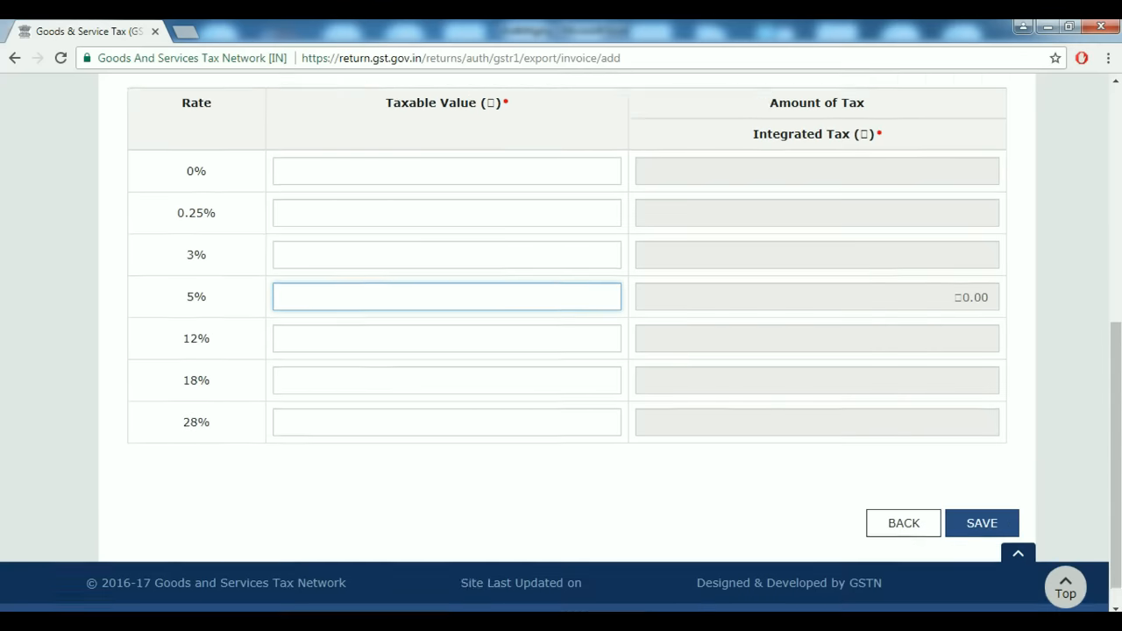
{"action": "left_click", "coordinate": [605, 369]}
{"action": "type", "text": "24"}
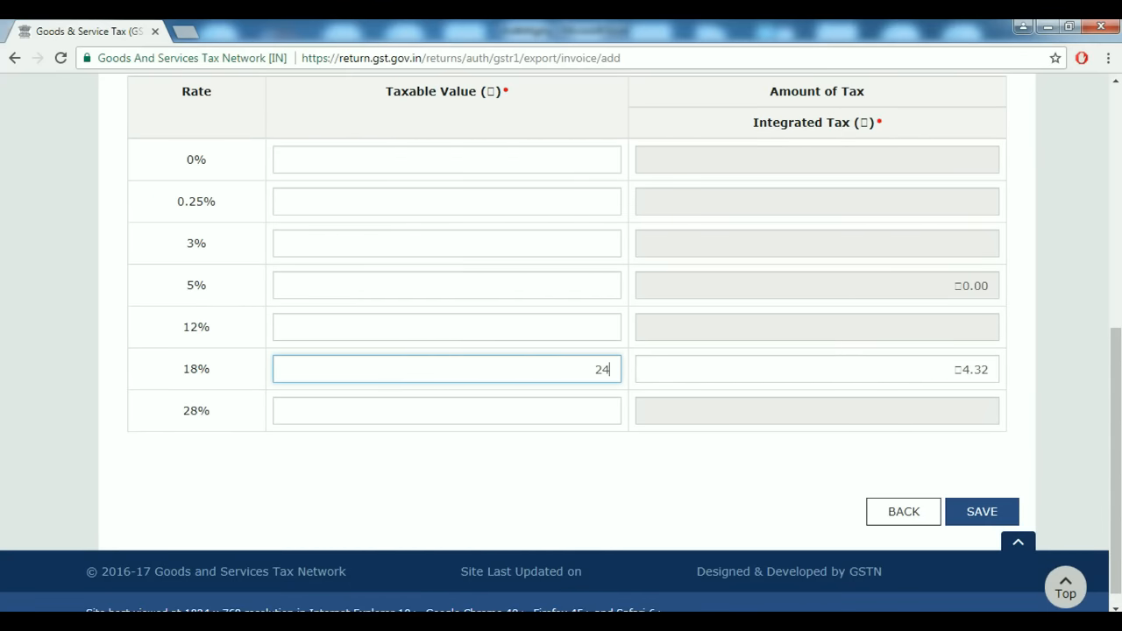
{"action": "type", "text": "5000"}
{"action": "key", "text": "Tab"}
{"action": "key", "text": "alt+Tab"}
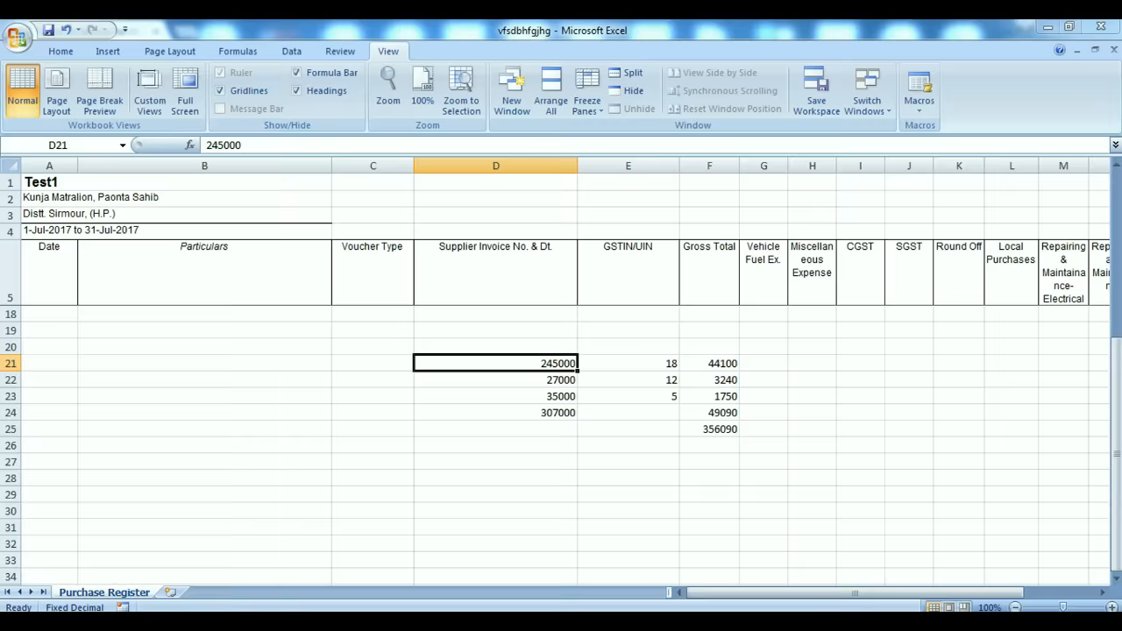
{"action": "left_click", "coordinate": [495, 380]}
{"action": "key", "text": "alt+Tab"}
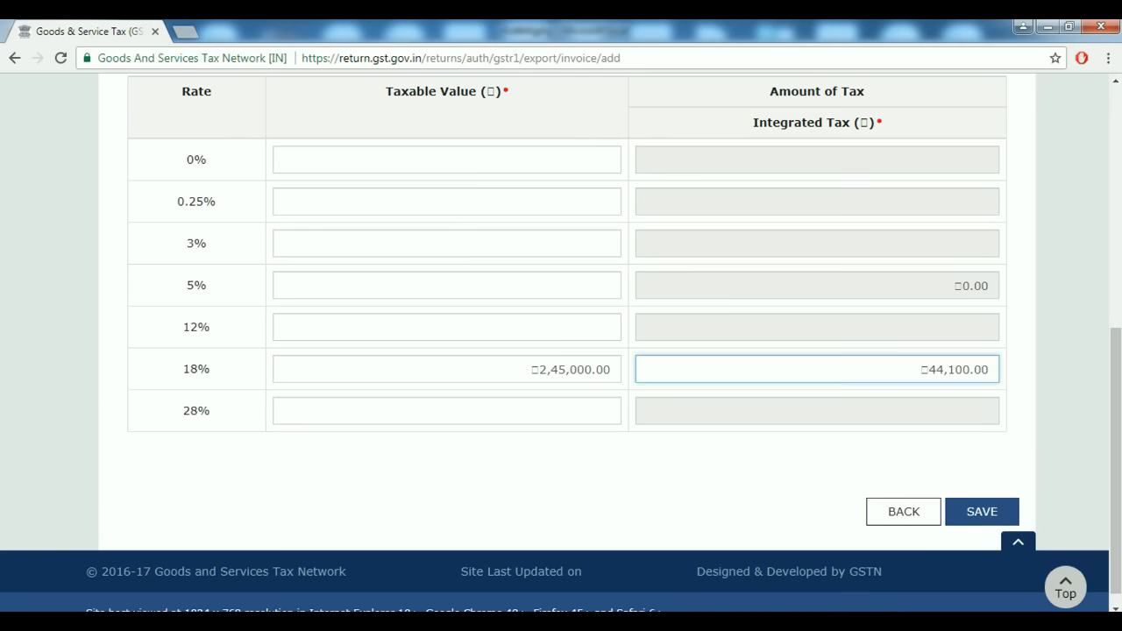
{"action": "left_click", "coordinate": [605, 327]}
{"action": "key", "text": "alt+Tab"}
{"action": "key", "text": "alt+Tab"}
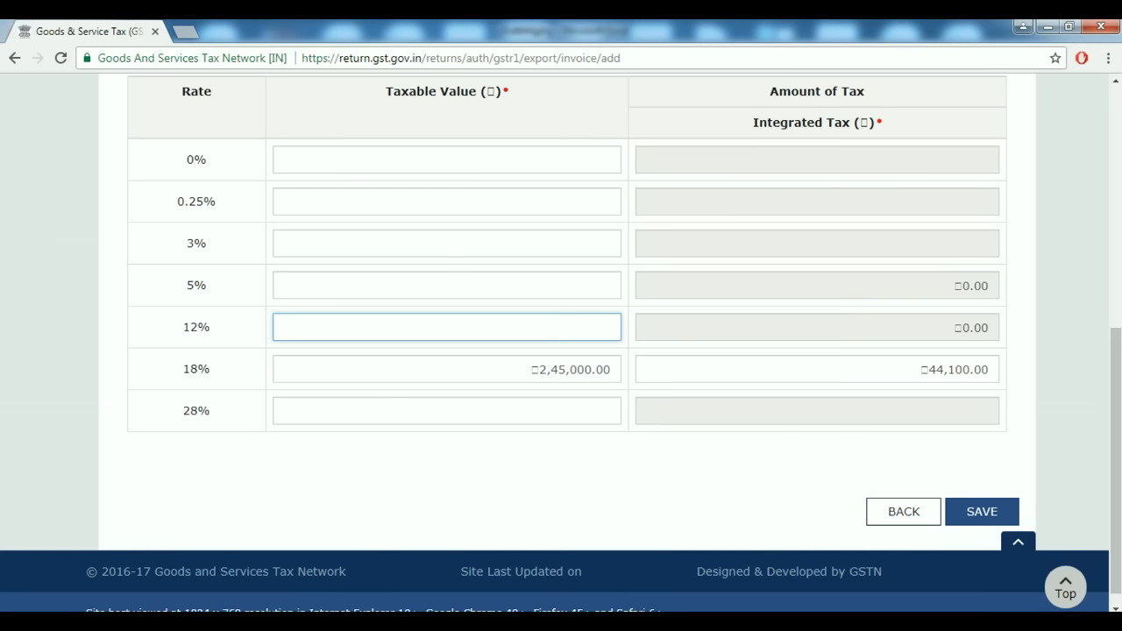
{"action": "type", "text": "27000"}
Enter 35,000 as the 5% taxable value, giving integrated tax of 1,750.
{"action": "key", "text": "alt+Tab"}
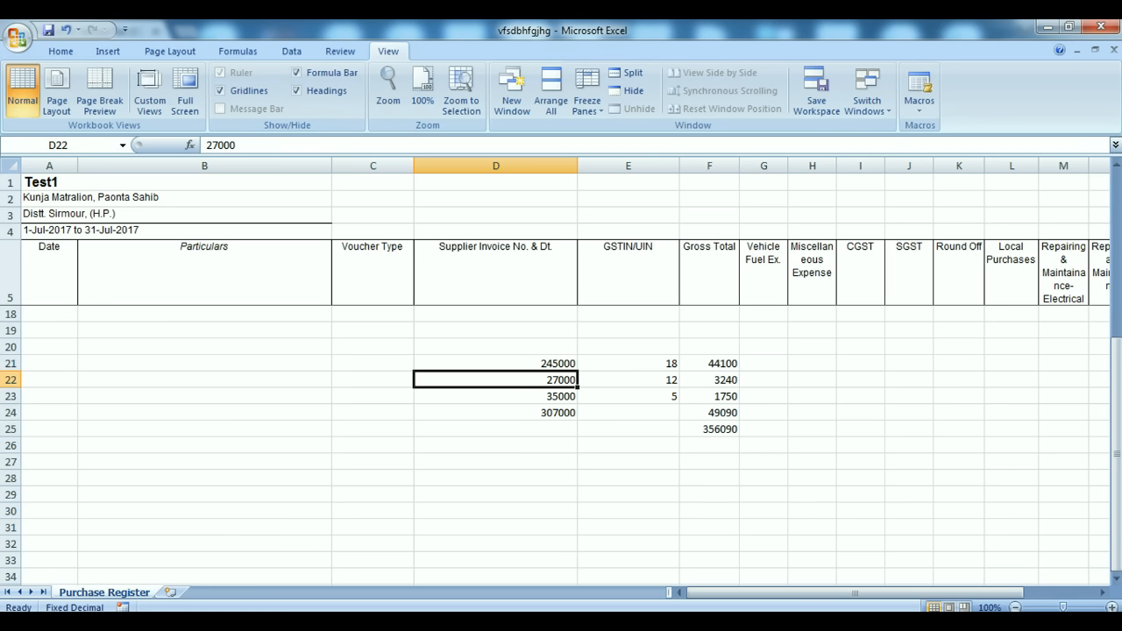
{"action": "left_click", "coordinate": [495, 396]}
{"action": "key", "text": "alt+Tab"}
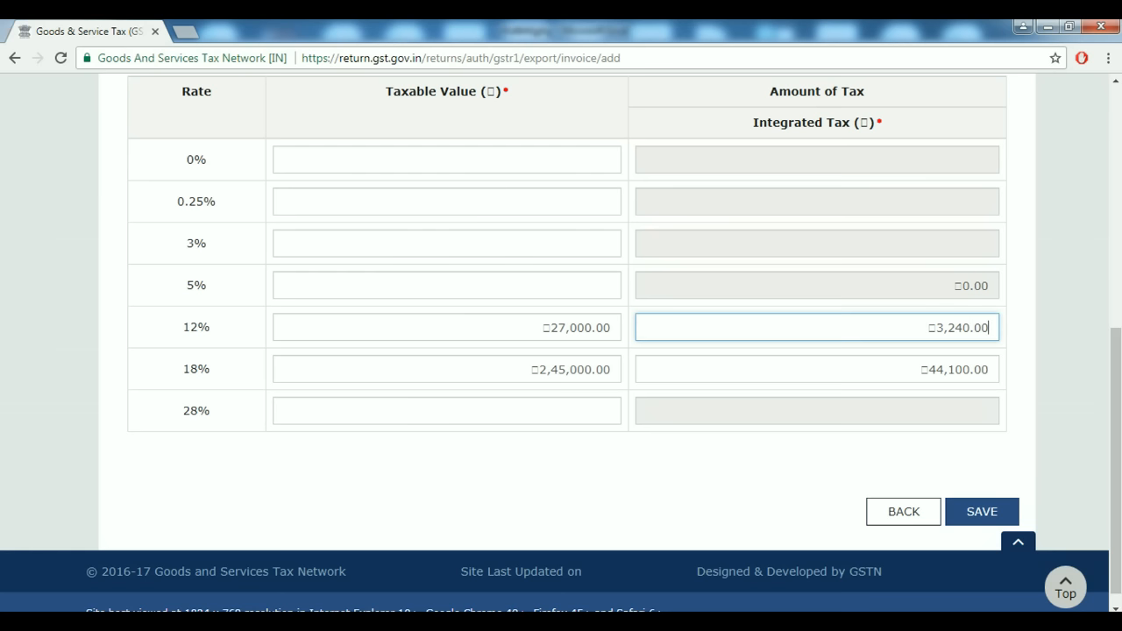
{"action": "left_click", "coordinate": [447, 284]}
{"action": "type", "text": "2"}
{"action": "key", "text": "BackSpace"}
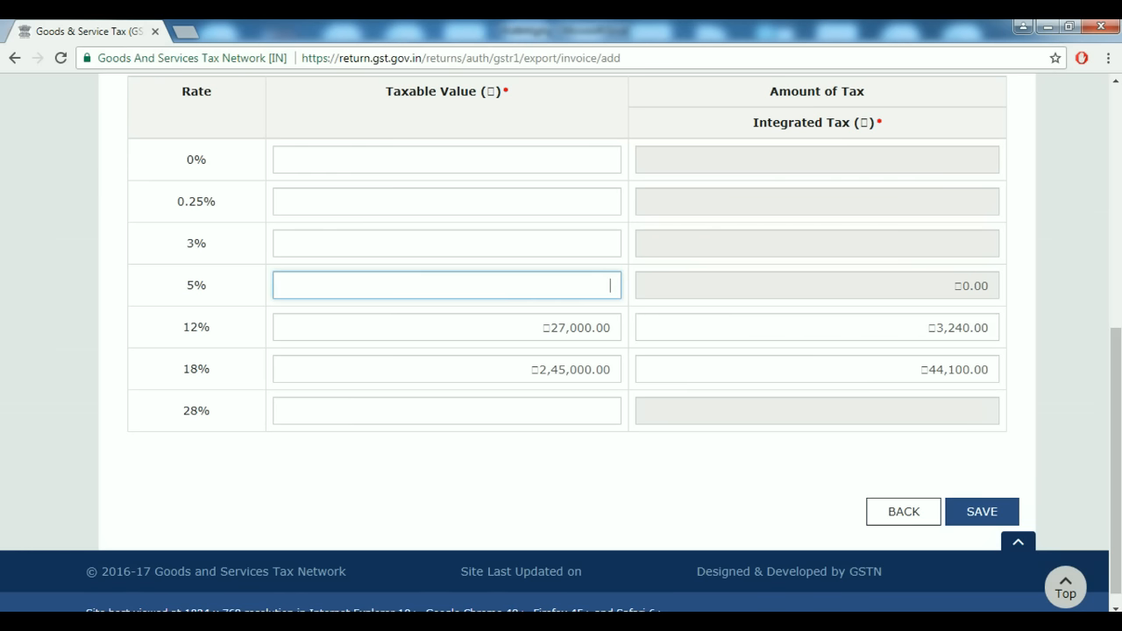
{"action": "type", "text": "35000"}
{"action": "key", "text": "Tab"}
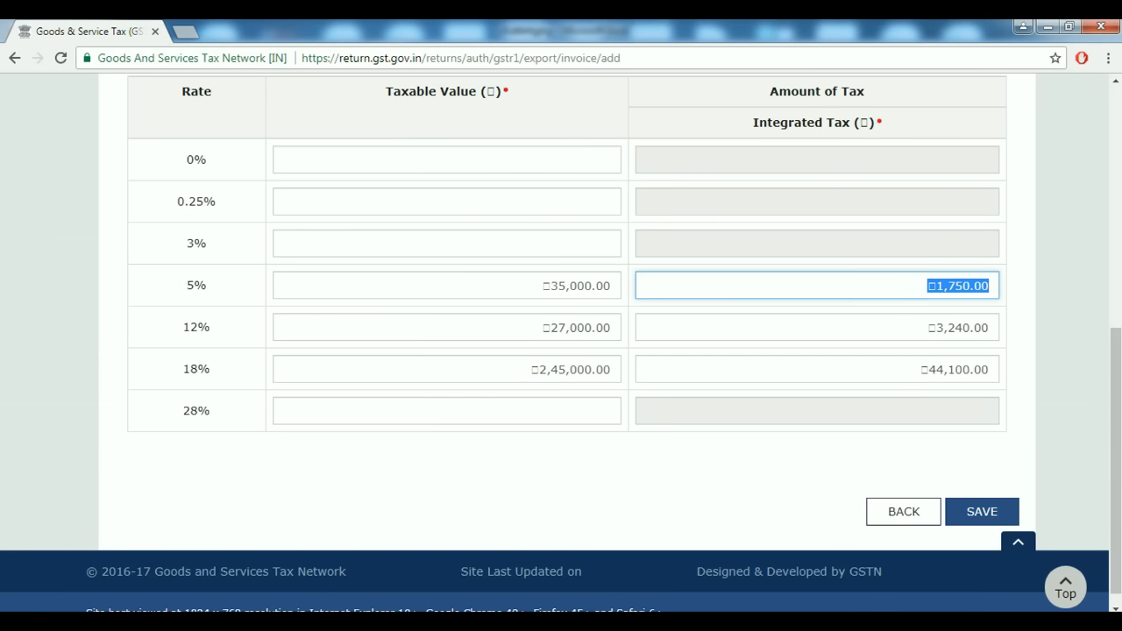
{"action": "scroll", "coordinate": [561, 344], "scroll_direction": "up", "scroll_amount": 3}
{"action": "scroll", "coordinate": [561, 343], "scroll_direction": "up", "scroll_amount": 2}
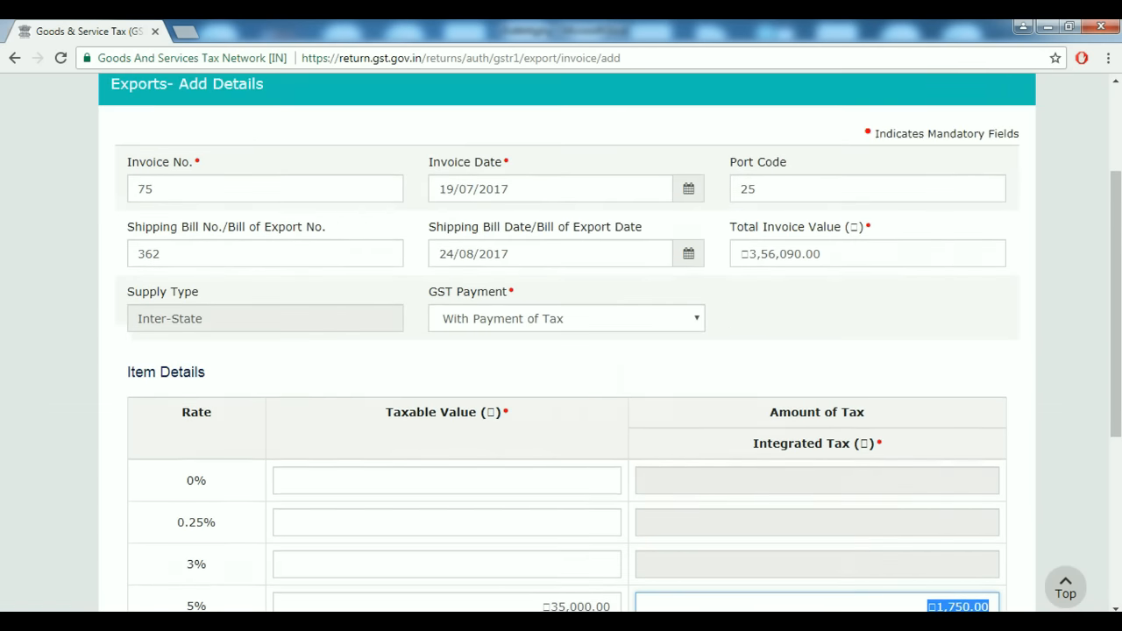
{"action": "scroll", "coordinate": [561, 343], "scroll_direction": "down", "scroll_amount": 1}
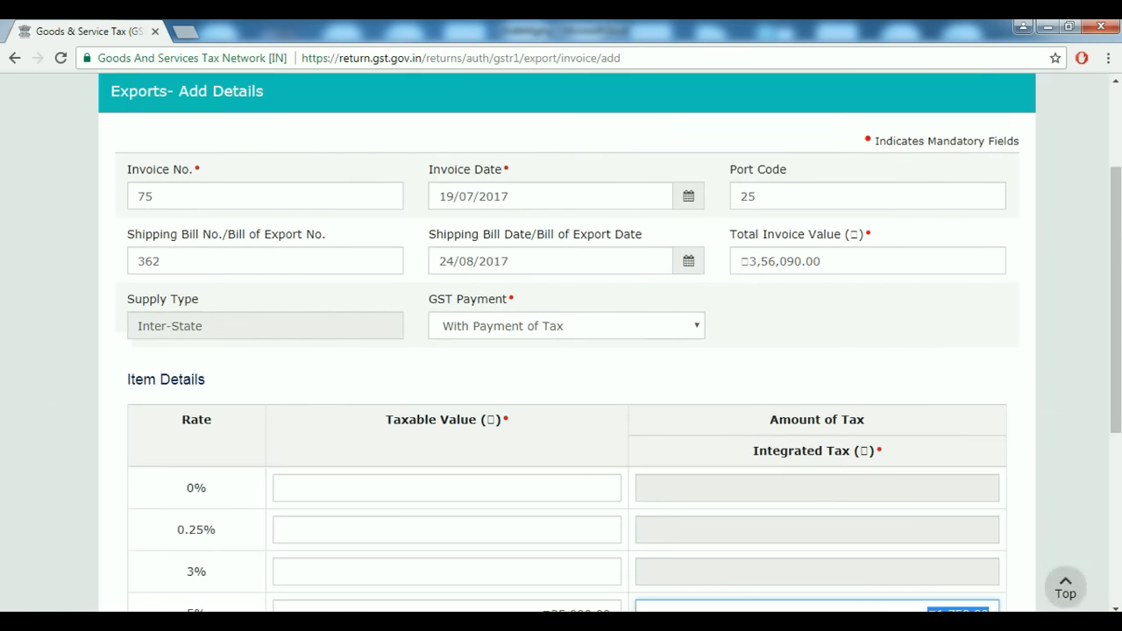
{"action": "scroll", "coordinate": [561, 344], "scroll_direction": "up", "scroll_amount": 2}
{"action": "scroll", "coordinate": [561, 344], "scroll_direction": "down", "scroll_amount": 3}
{"action": "scroll", "coordinate": [561, 343], "scroll_direction": "down", "scroll_amount": 3}
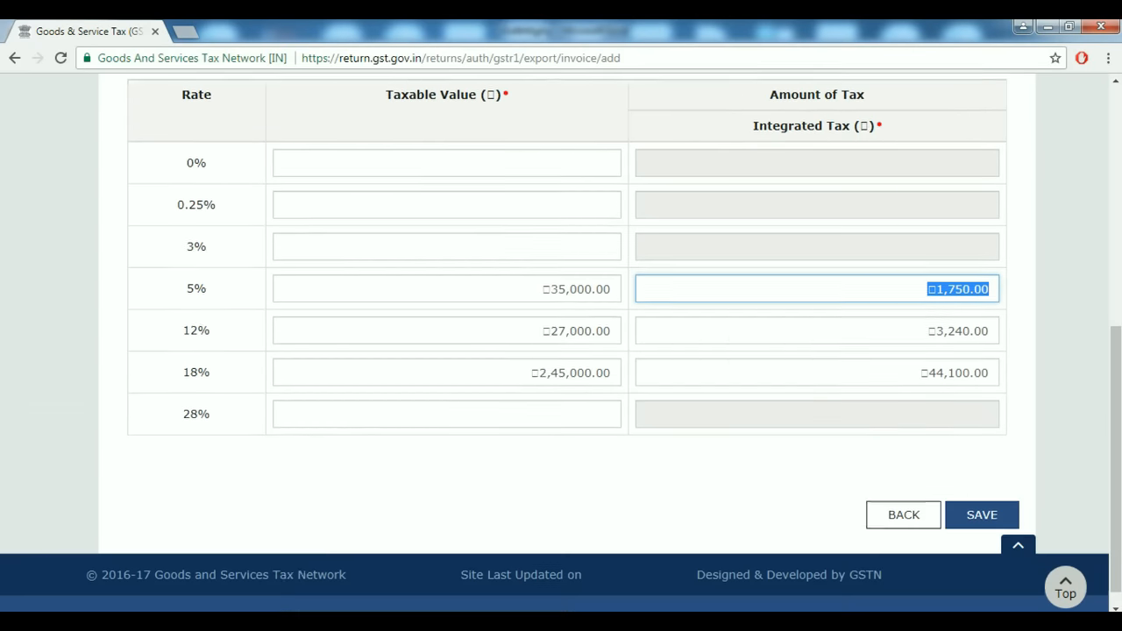
Save export invoice 75 (₹3,07,000 taxable, ₹49,090 IGST) and go back to GSTR-1.
{"action": "left_click", "coordinate": [982, 512]}
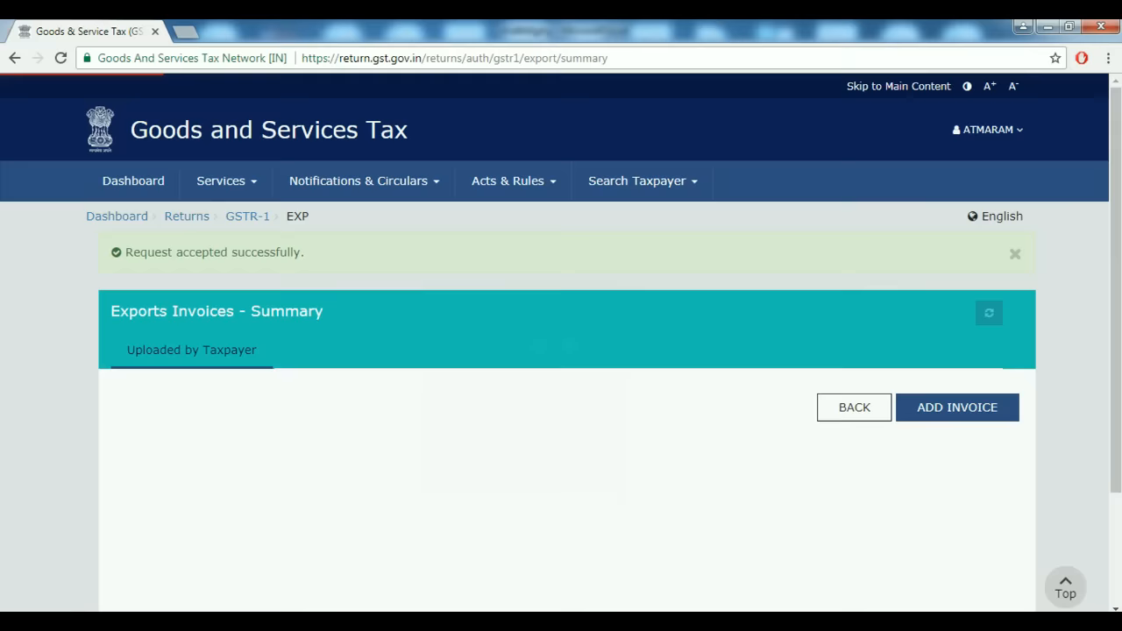
{"action": "scroll", "coordinate": [561, 344], "scroll_direction": "down", "scroll_amount": 1}
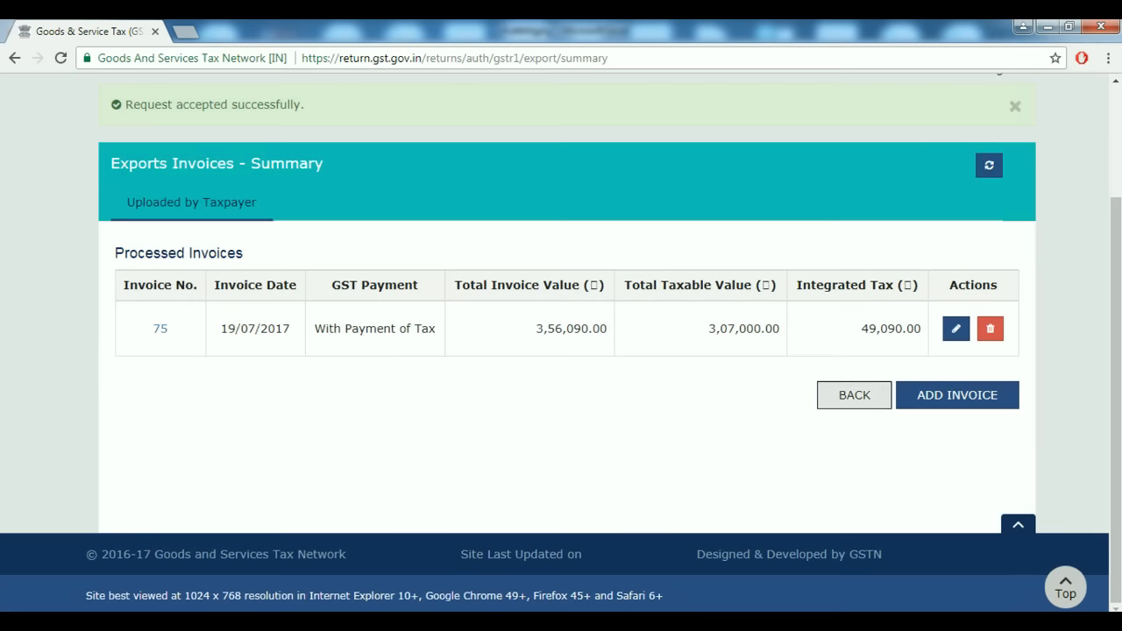
{"action": "left_click", "coordinate": [854, 396]}
Scroll down the GSTR-1 overview and open the 7 - B2C (Others) section.
{"action": "scroll", "coordinate": [561, 342], "scroll_direction": "down", "scroll_amount": 5}
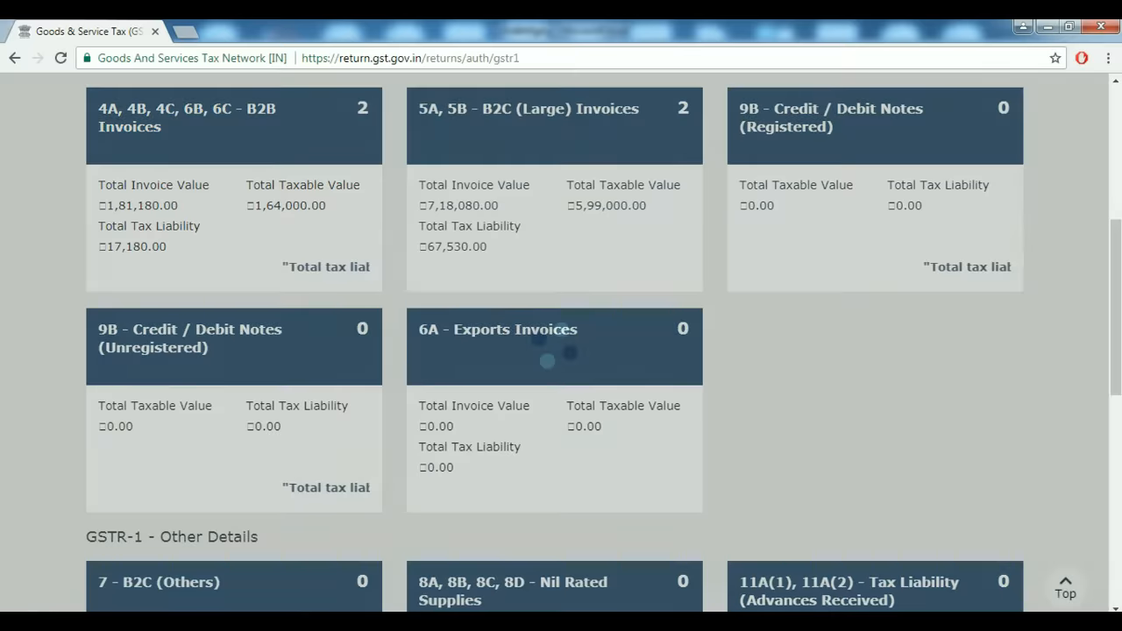
{"action": "scroll", "coordinate": [561, 342], "scroll_direction": "down", "scroll_amount": 2}
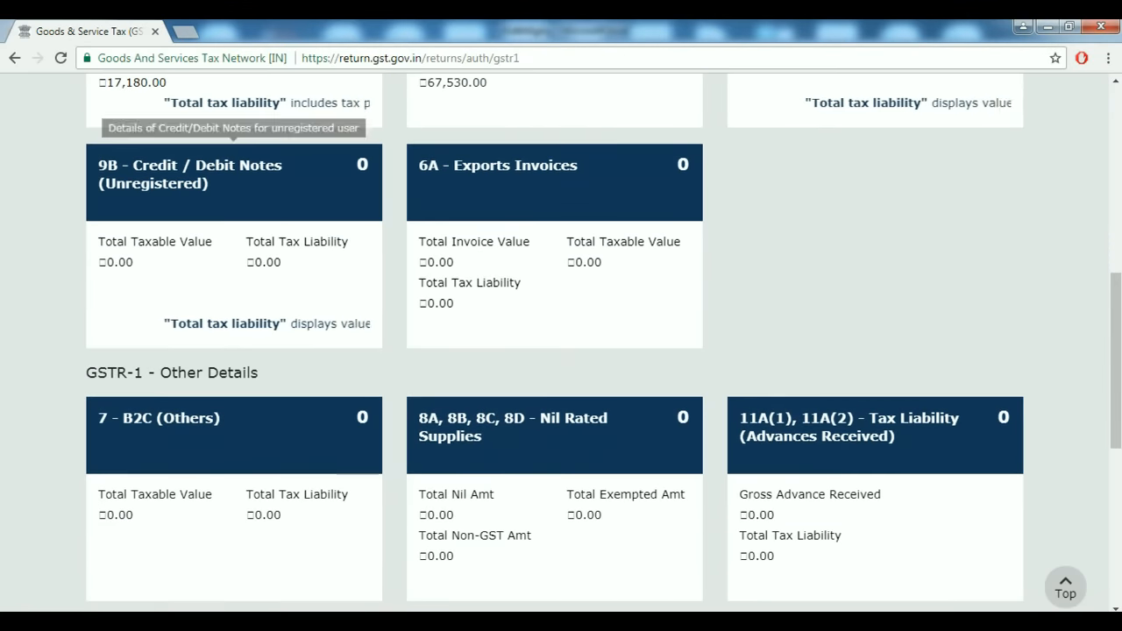
{"action": "scroll", "coordinate": [561, 341], "scroll_direction": "down", "scroll_amount": 1}
{"action": "scroll", "coordinate": [561, 341], "scroll_direction": "down", "scroll_amount": 1}
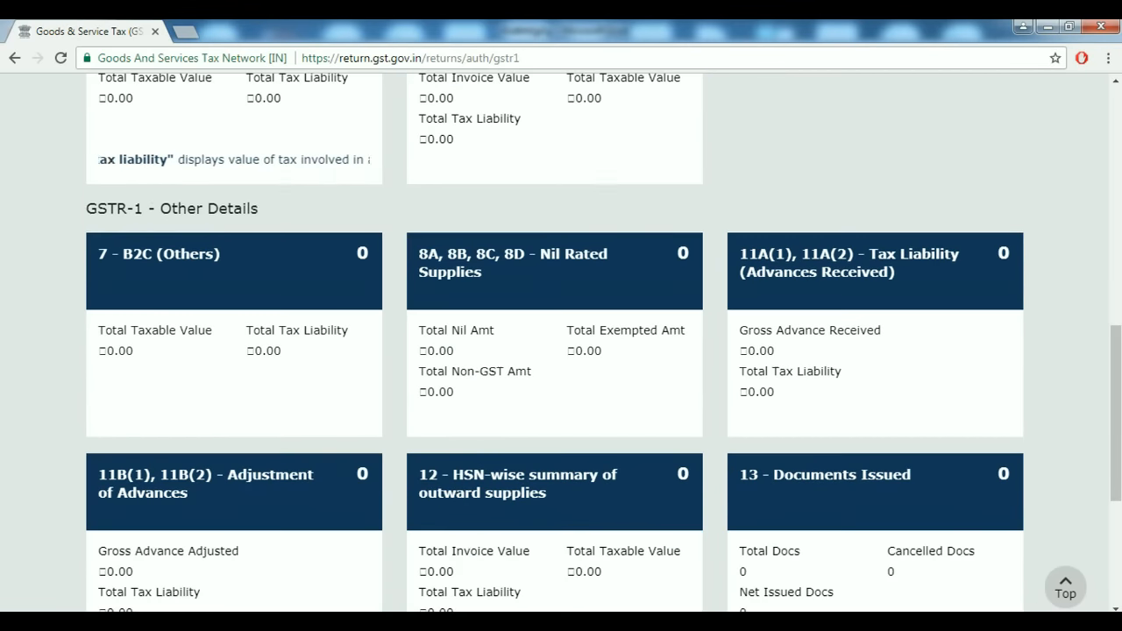
{"action": "scroll", "coordinate": [234, 245], "scroll_direction": "down", "scroll_amount": 1}
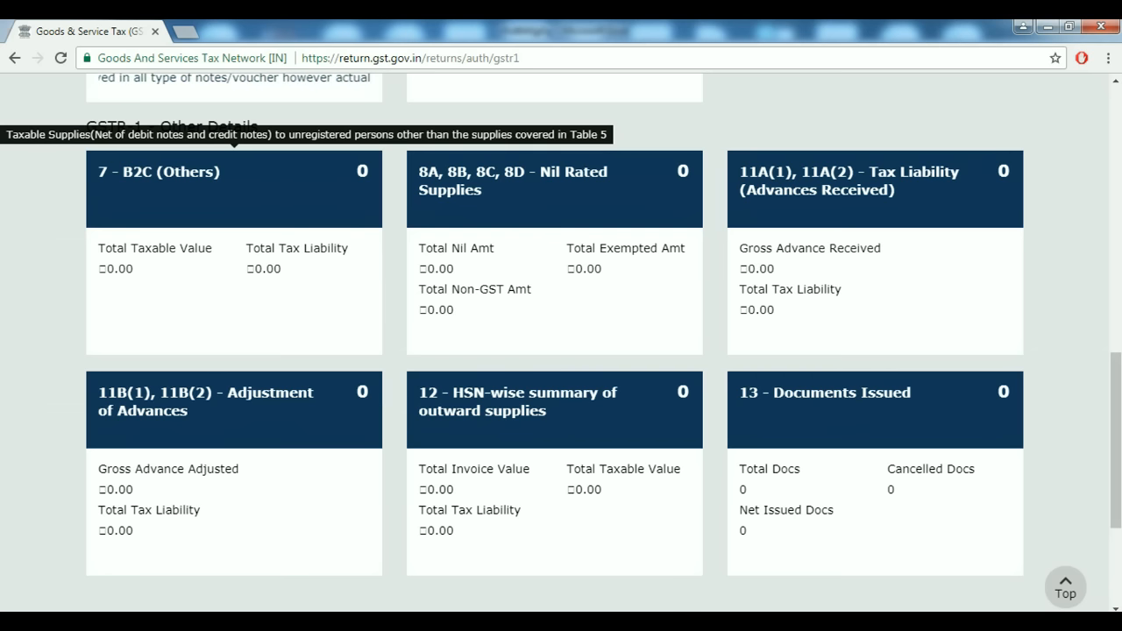
{"action": "left_click", "coordinate": [234, 184]}
{"action": "scroll", "coordinate": [554, 342], "scroll_direction": "down", "scroll_amount": 2}
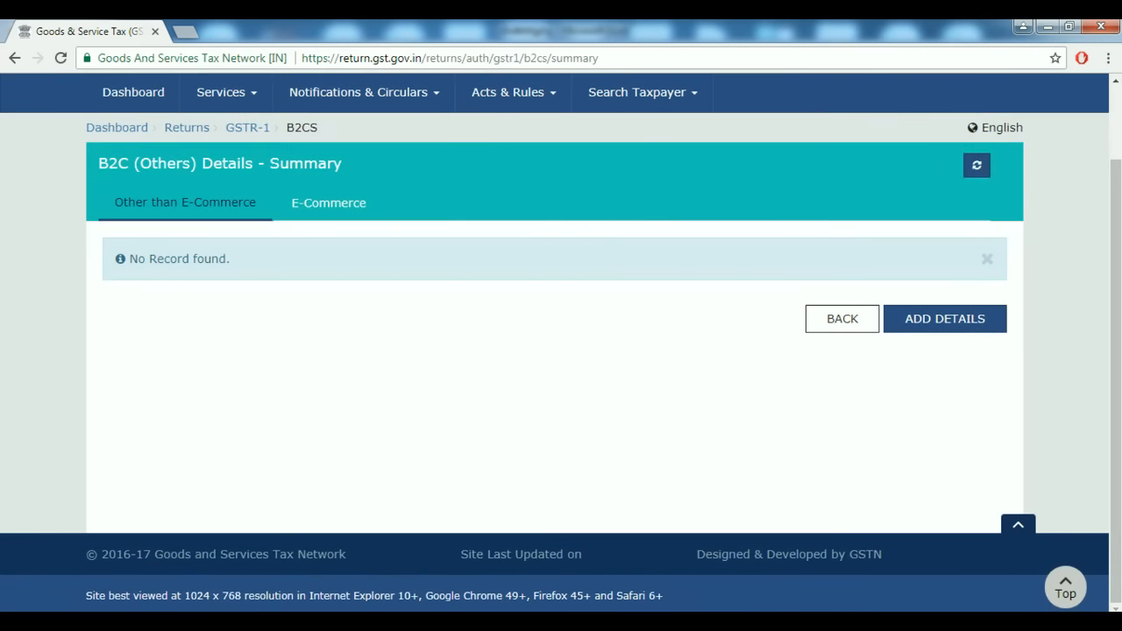
Check the E-Commerce records, return to Other than E-Commerce, and begin a new B2CS entry.
{"action": "left_click", "coordinate": [329, 202]}
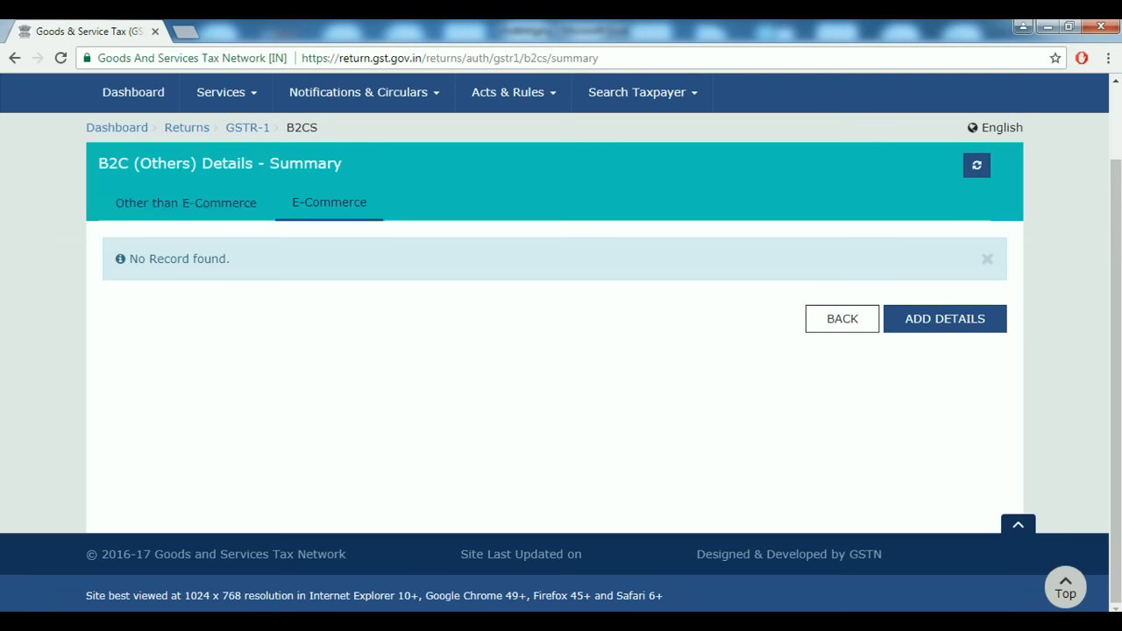
{"action": "left_click", "coordinate": [185, 202]}
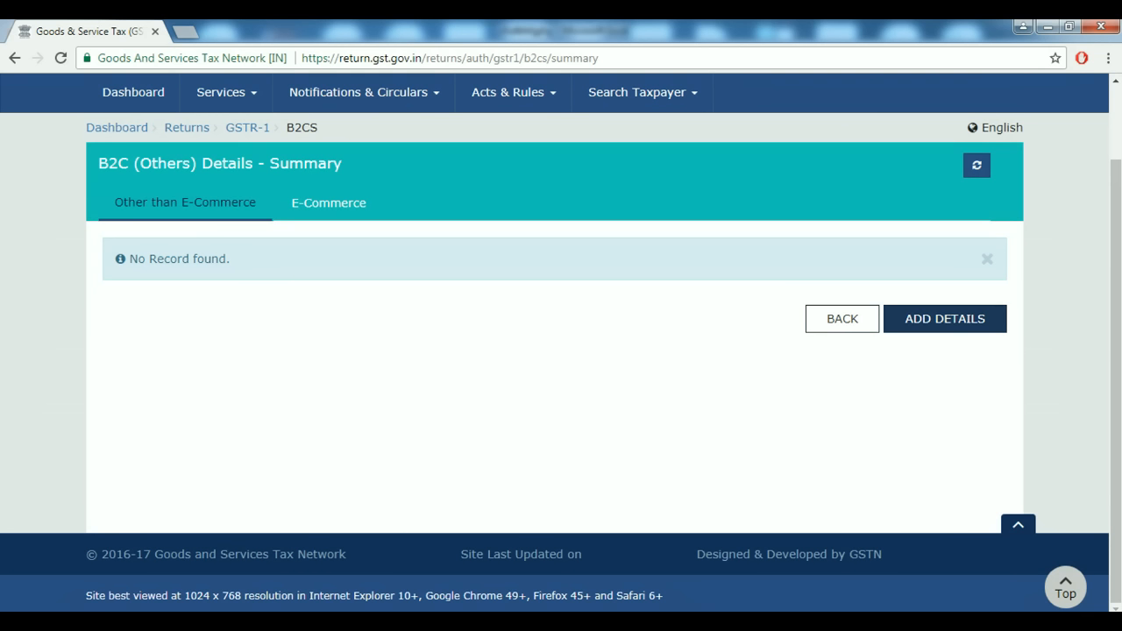
{"action": "left_click", "coordinate": [944, 318]}
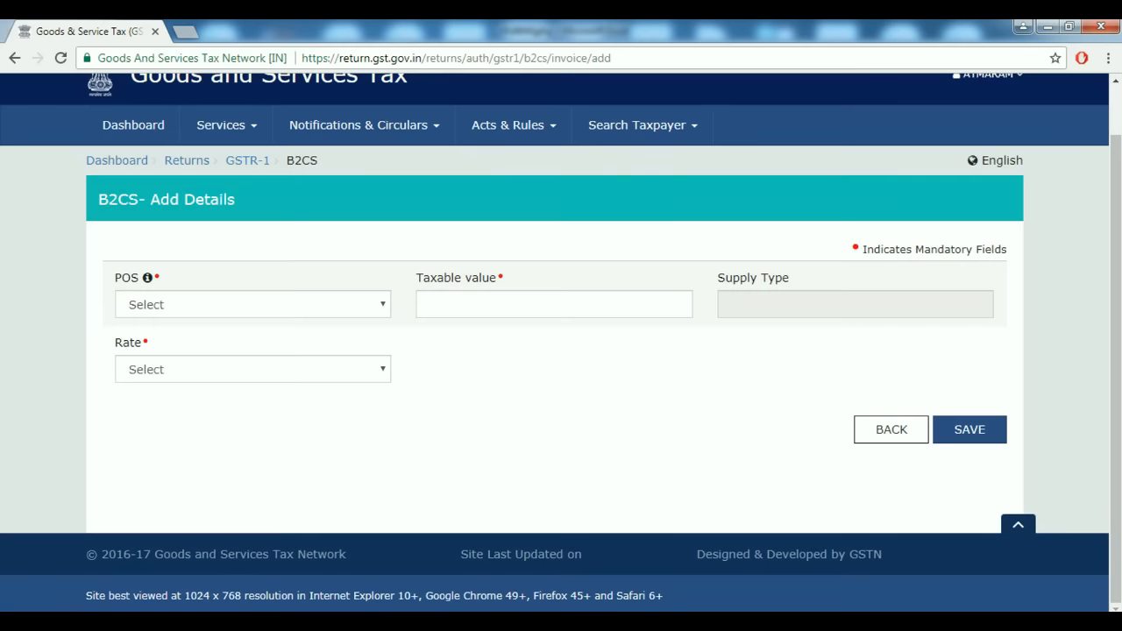
Set the B2C (Others) place of supply to 06-Haryana, switching from Gujarat.
{"action": "left_click", "coordinate": [253, 304]}
{"action": "key", "text": "Escape"}
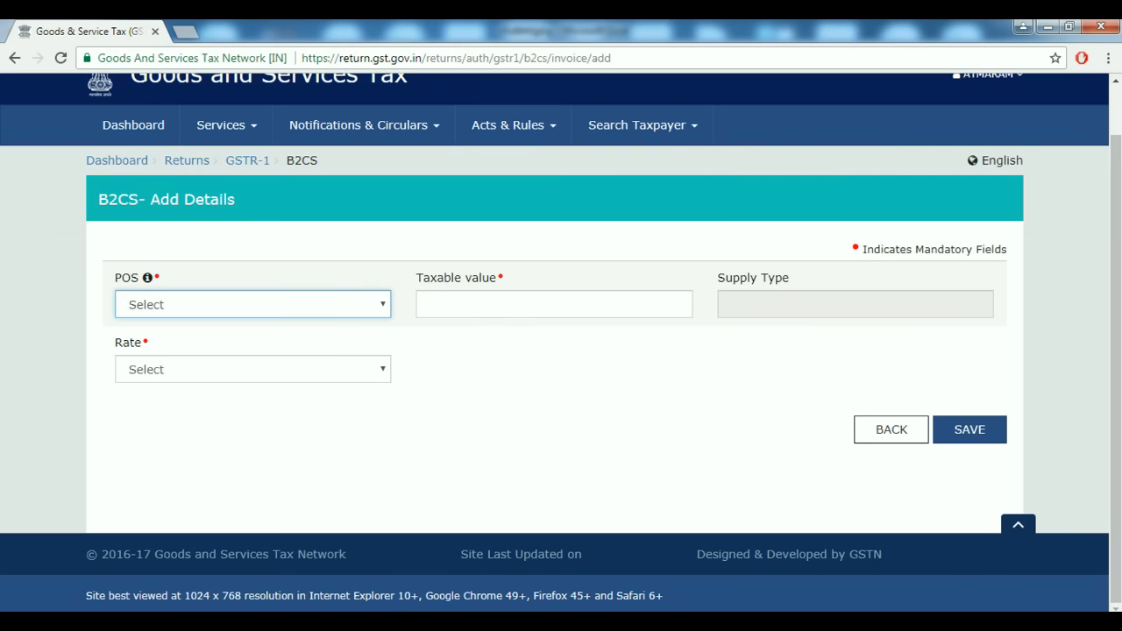
{"action": "key", "text": "alt+Down"}
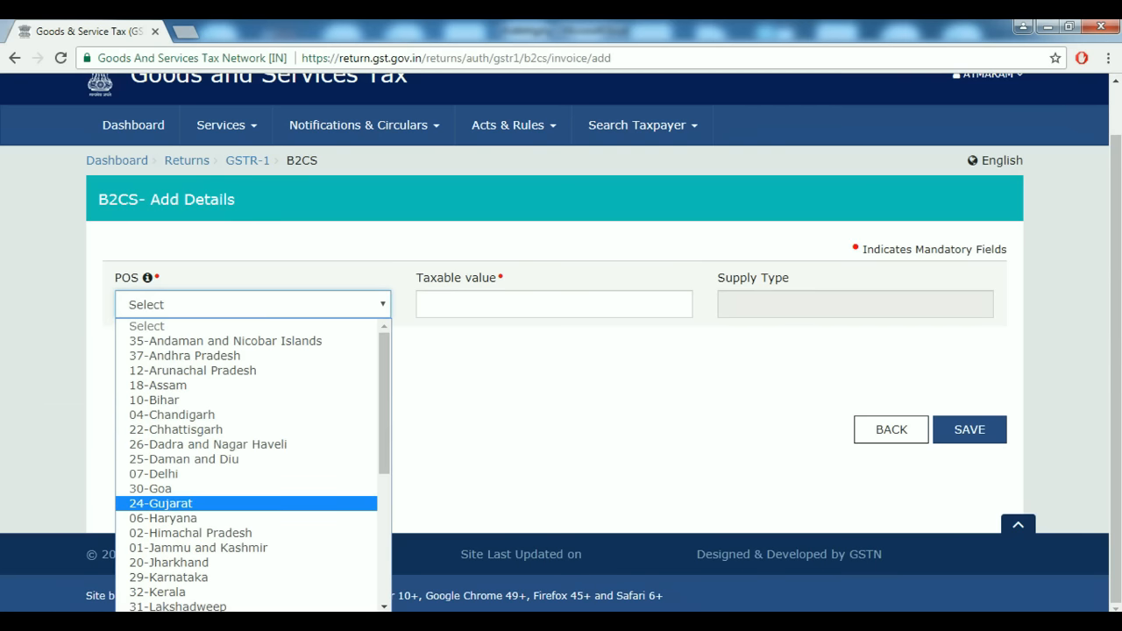
{"action": "key", "text": "Return"}
{"action": "left_click", "coordinate": [554, 304]}
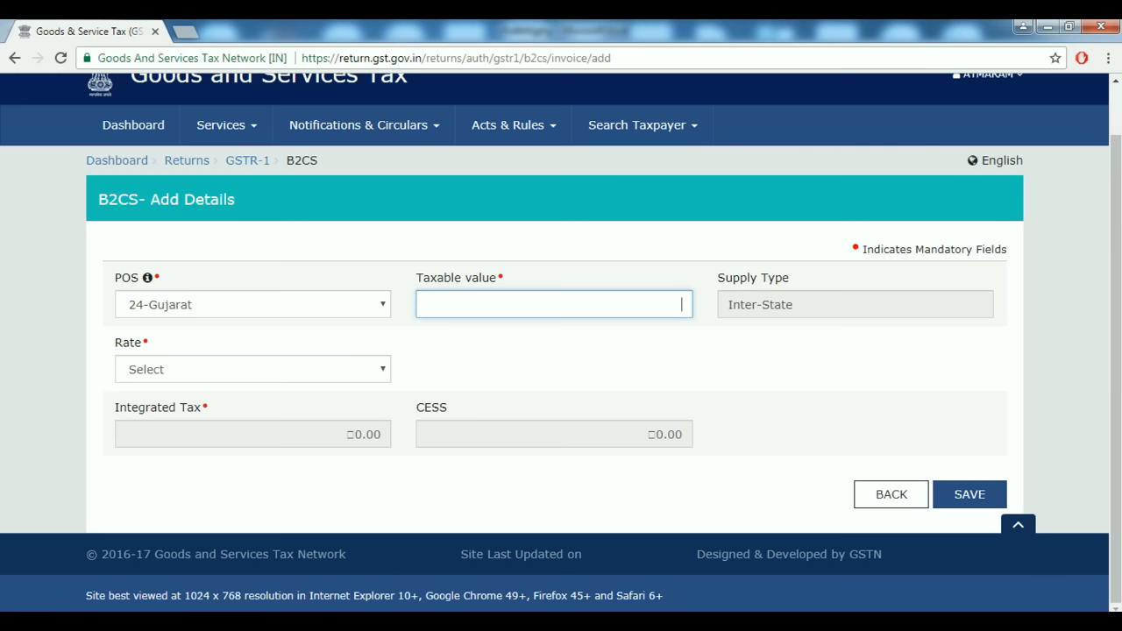
{"action": "left_click", "coordinate": [253, 304]}
{"action": "key", "text": "Return"}
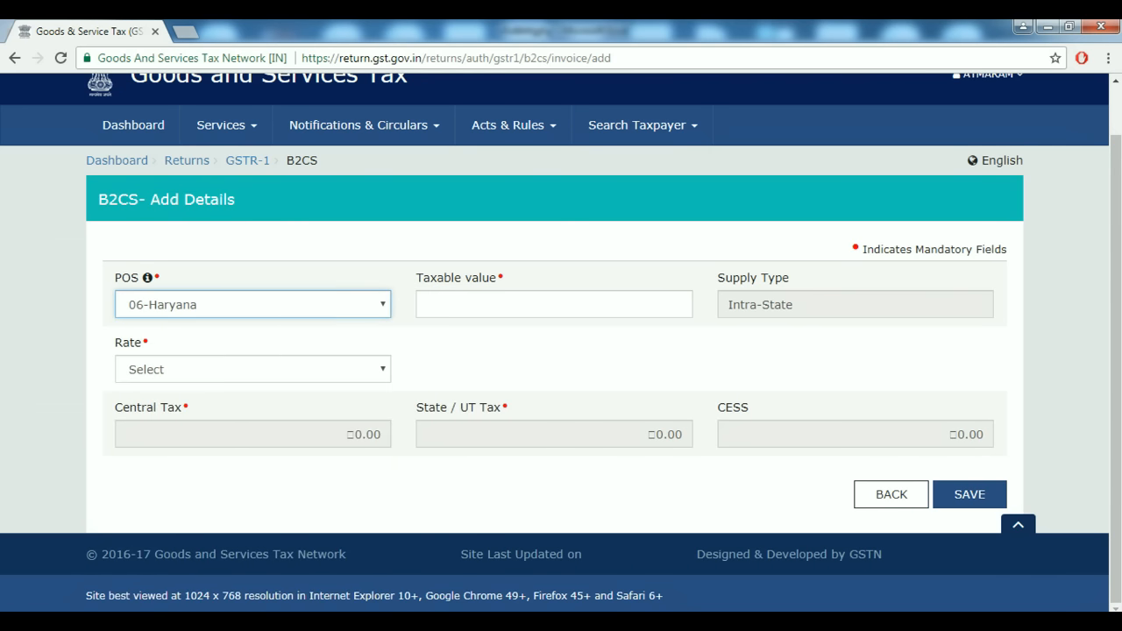
Enter taxable value 2,50,000 at the 5% rate and save the Haryana entry.
{"action": "left_click", "coordinate": [554, 304]}
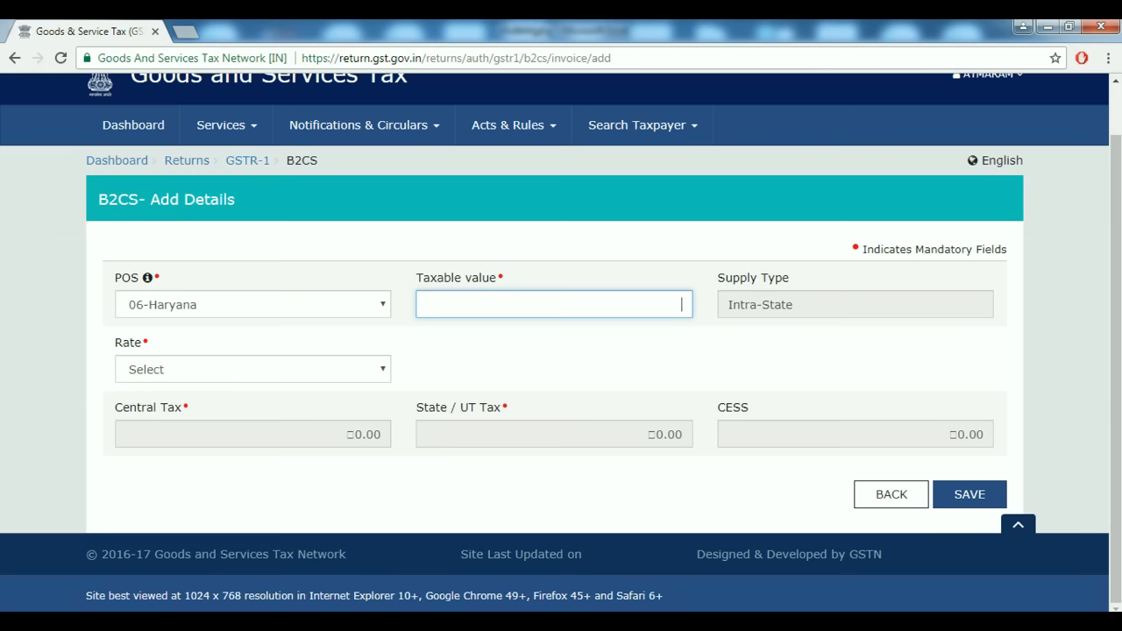
{"action": "type", "text": "25"}
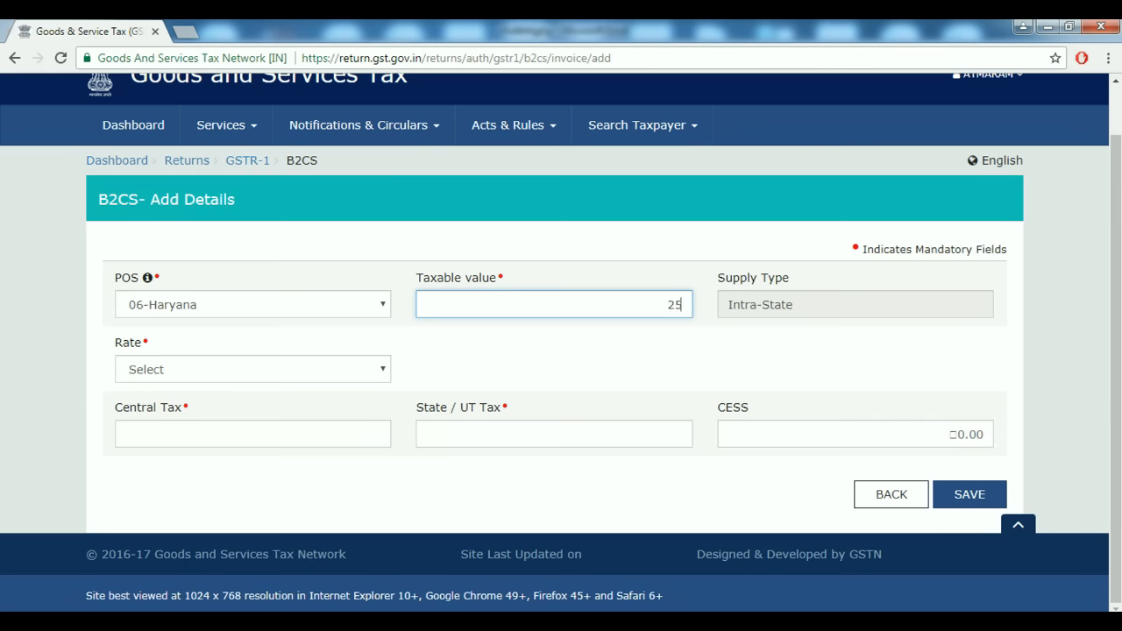
{"action": "type", "text": "0000"}
{"action": "key", "text": "Tab"}
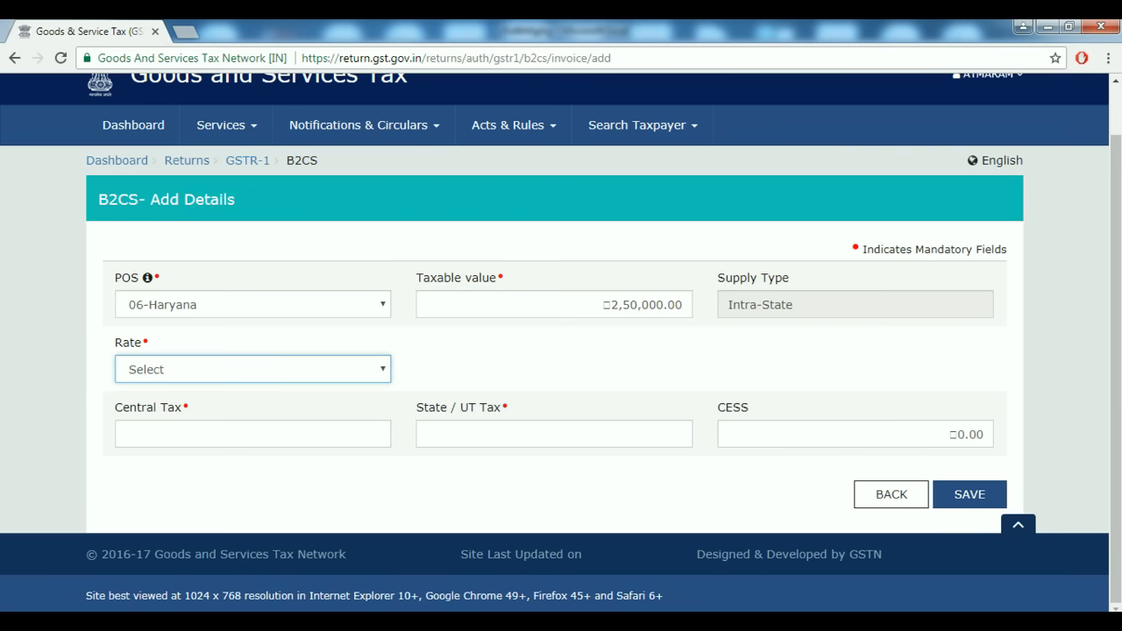
{"action": "key", "text": "alt+Down"}
{"action": "key", "text": "Down"}
{"action": "key", "text": "Down"}
{"action": "key", "text": "Down"}
{"action": "key", "text": "Down"}
{"action": "key", "text": "Return"}
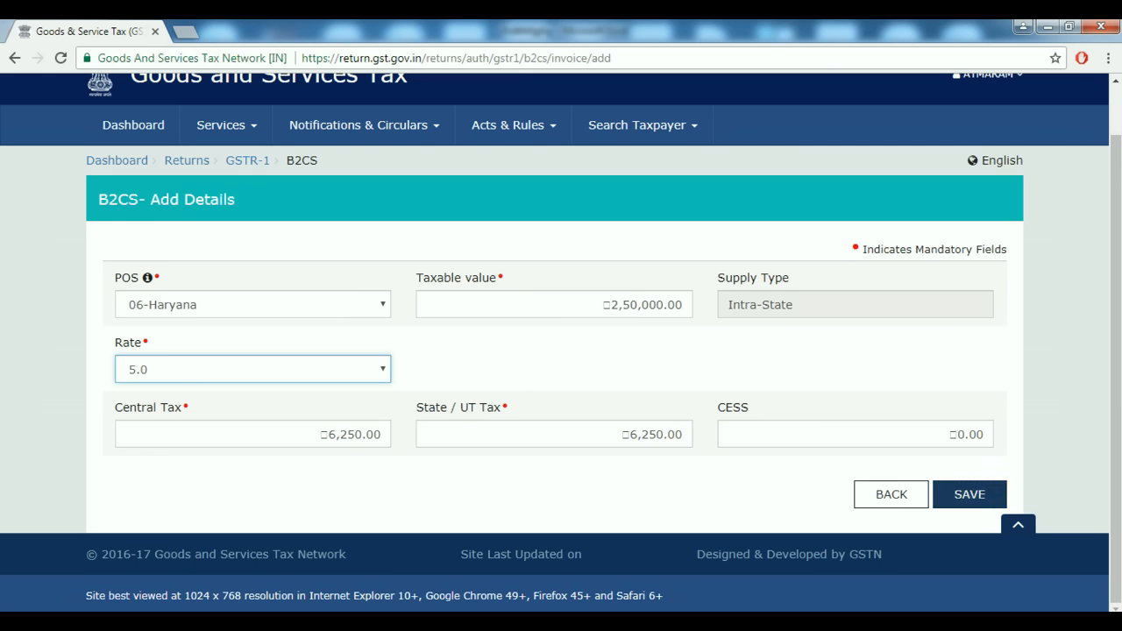
{"action": "left_click", "coordinate": [970, 495]}
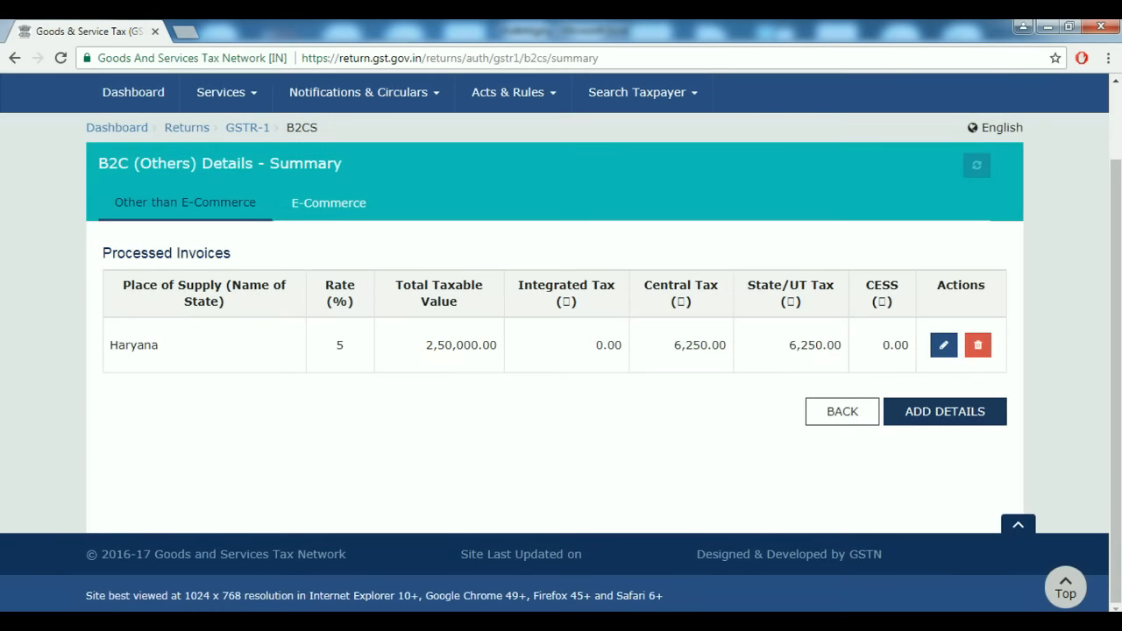
{"action": "left_click", "coordinate": [945, 411]}
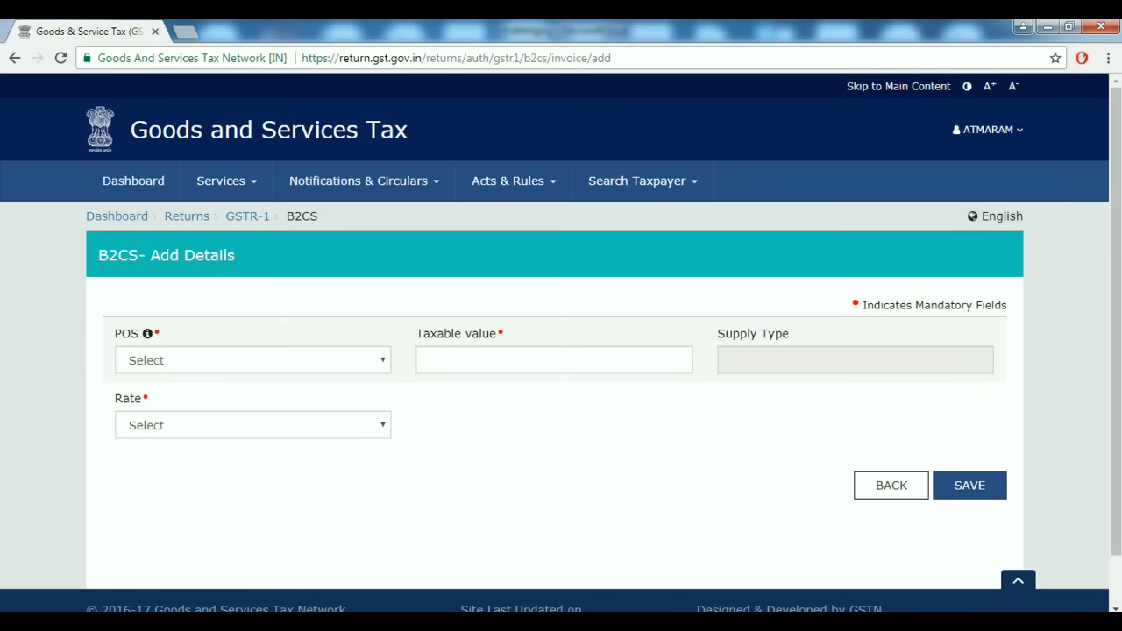
Add a 06-Haryana B2C entry with taxable value 7,50,000 at 12% and save it.
{"action": "left_click", "coordinate": [252, 360]}
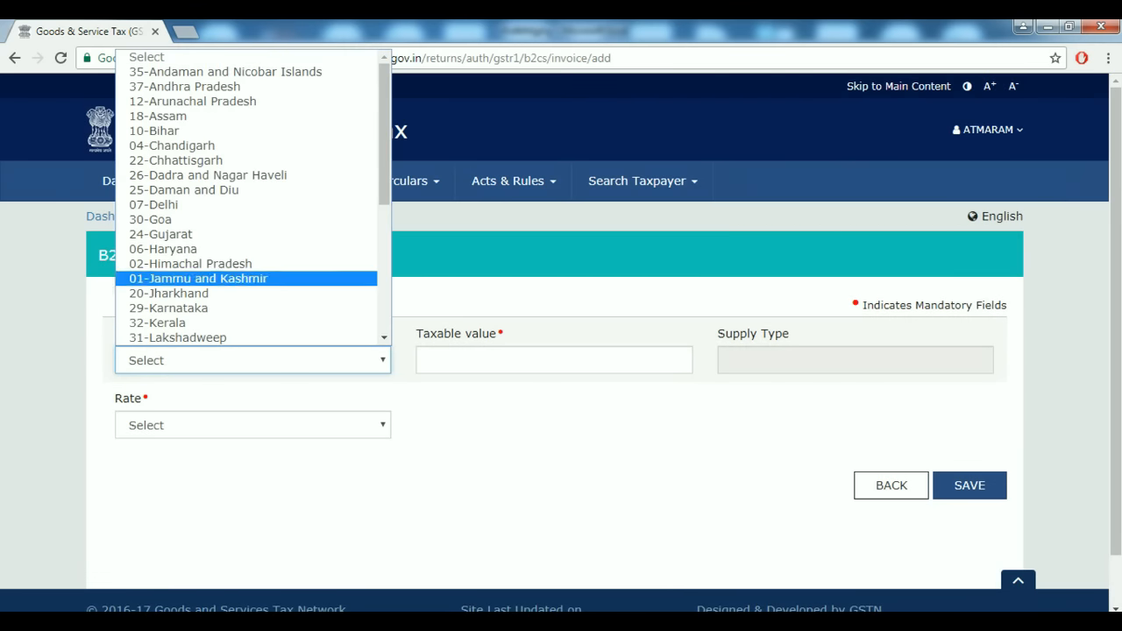
{"action": "left_click", "coordinate": [163, 249]}
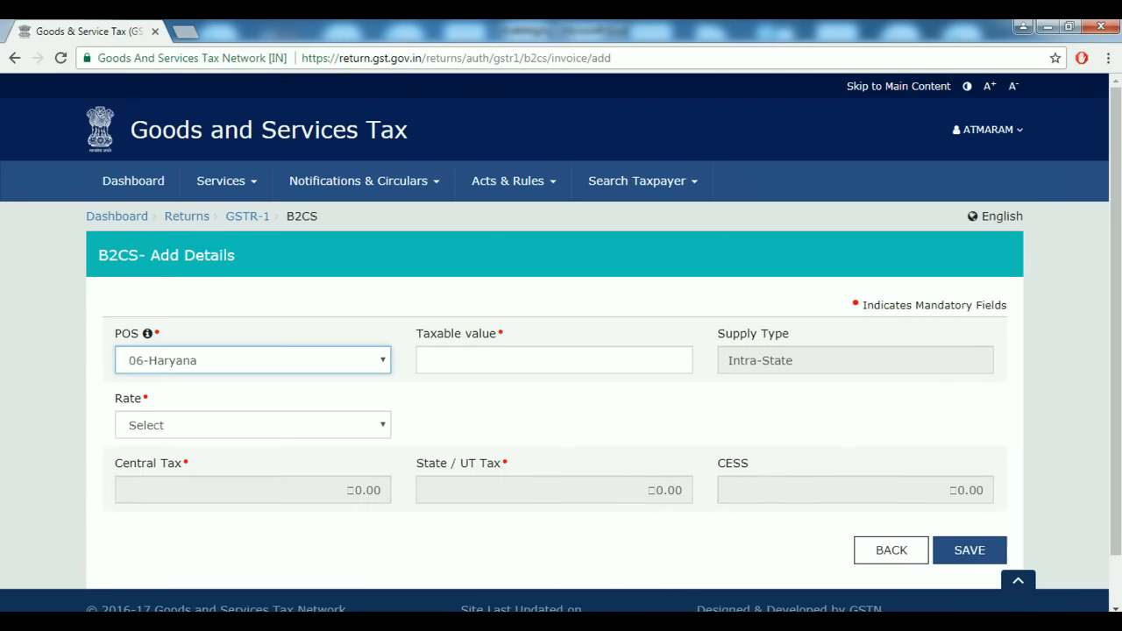
{"action": "left_click", "coordinate": [681, 360]}
{"action": "type", "text": "7,50,000"}
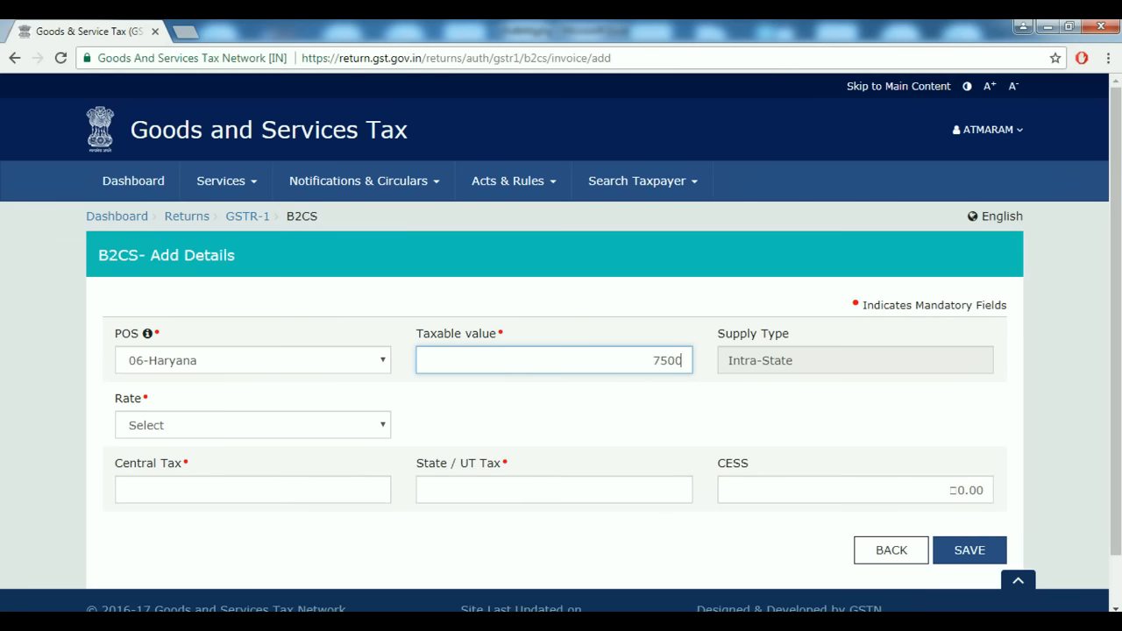
{"action": "key", "text": "Tab"}
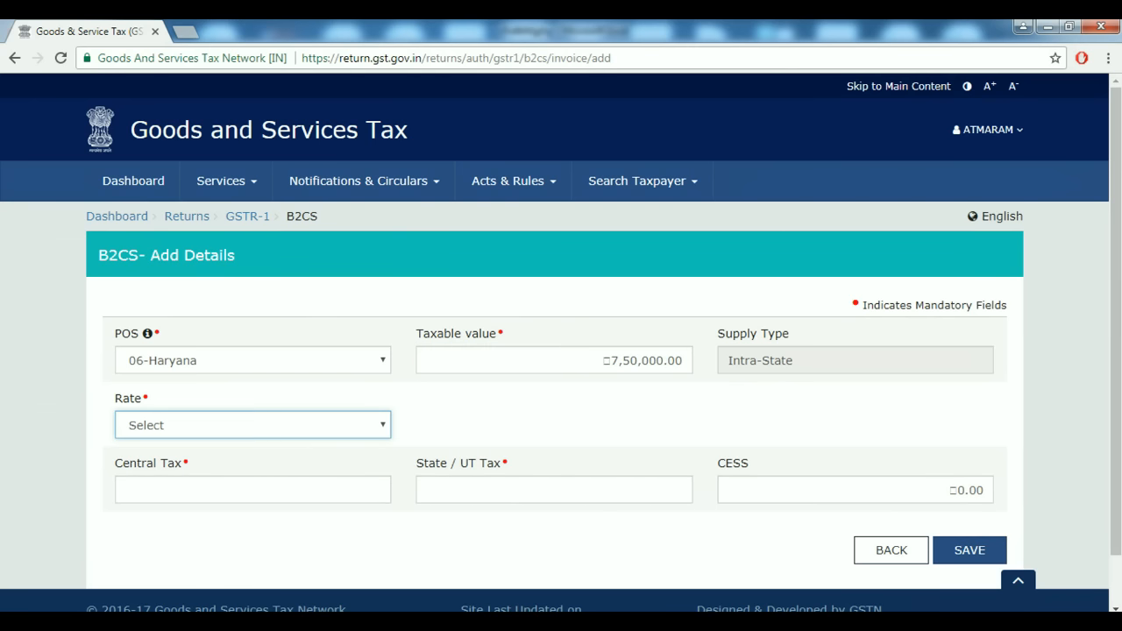
{"action": "left_click", "coordinate": [252, 425]}
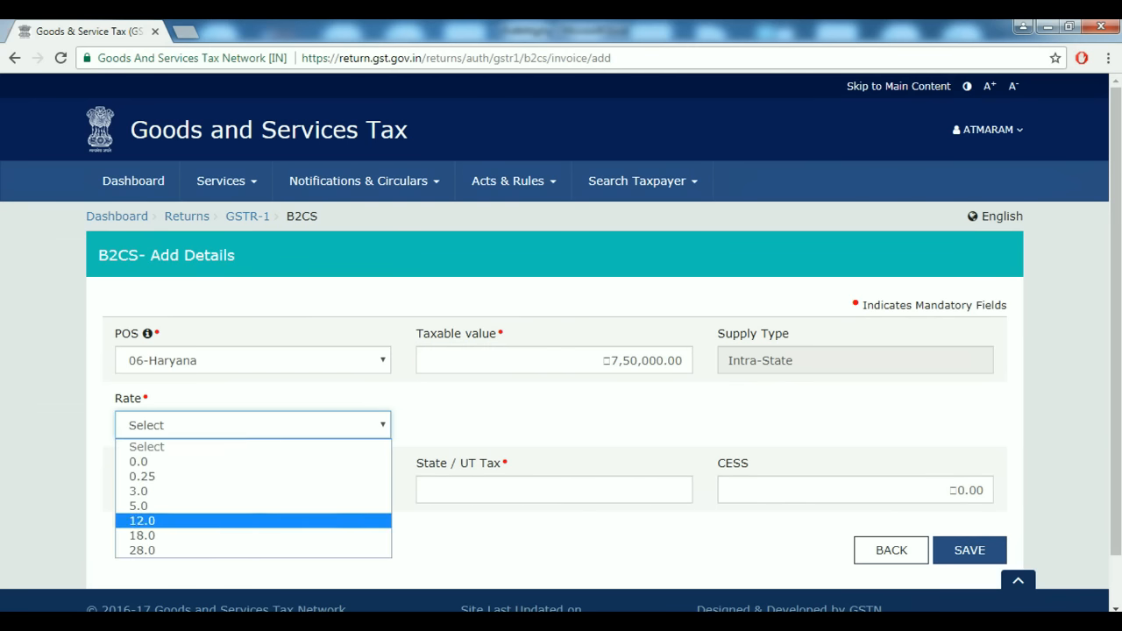
{"action": "left_click", "coordinate": [142, 521]}
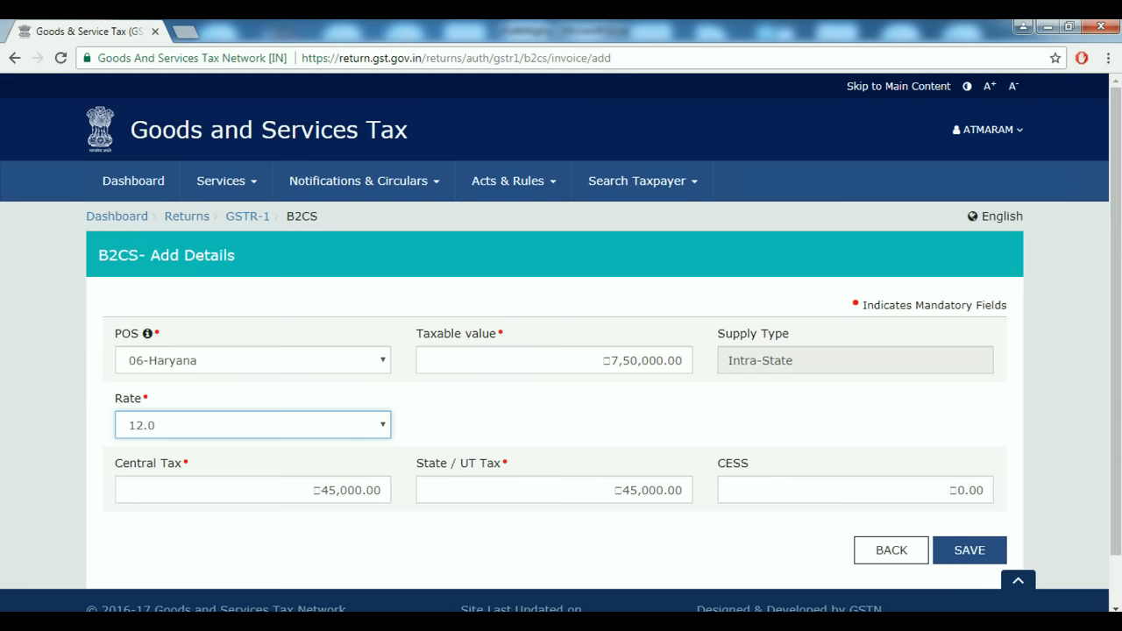
{"action": "left_click", "coordinate": [601, 360]}
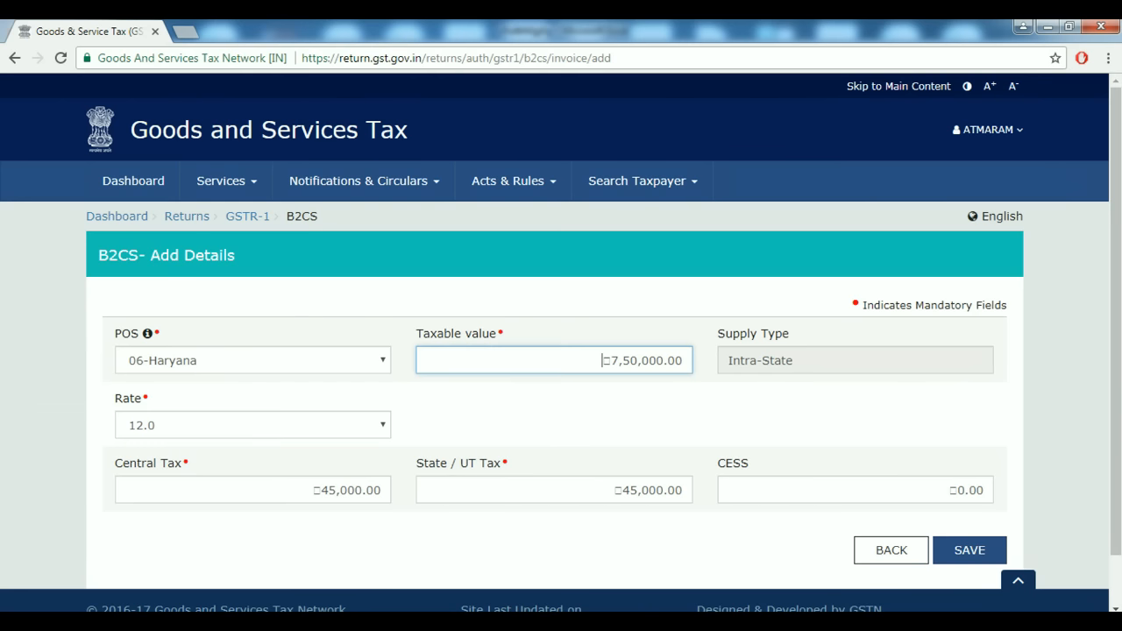
{"action": "left_click", "coordinate": [969, 550]}
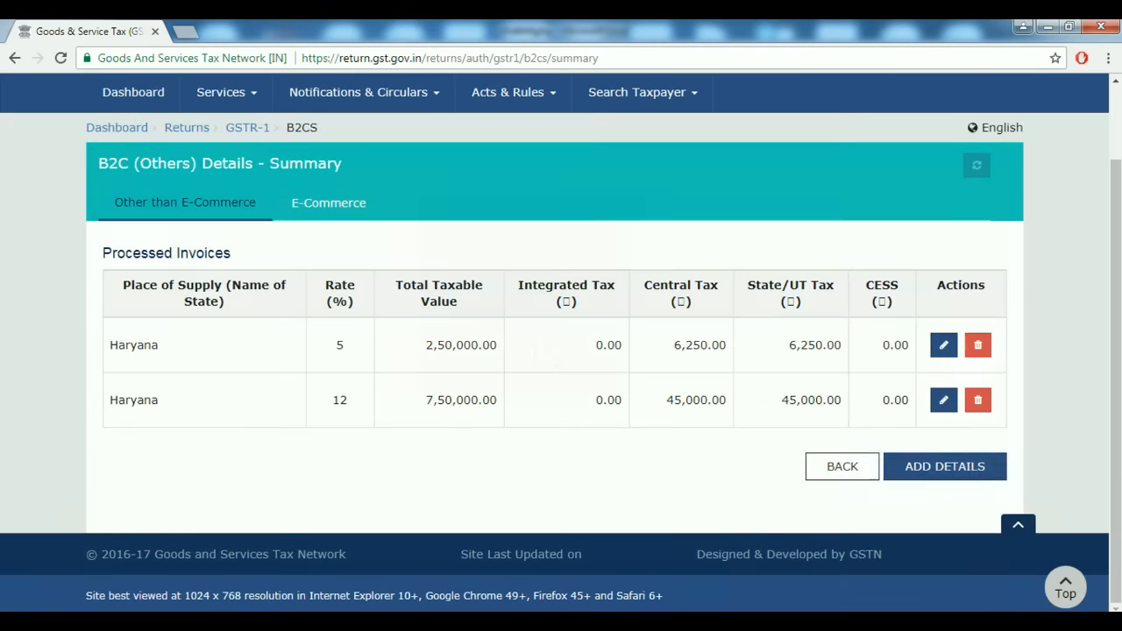
Add a 06-Haryana B2C entry with taxable value 7,85,000 at 18% and save it.
{"action": "left_click", "coordinate": [945, 466]}
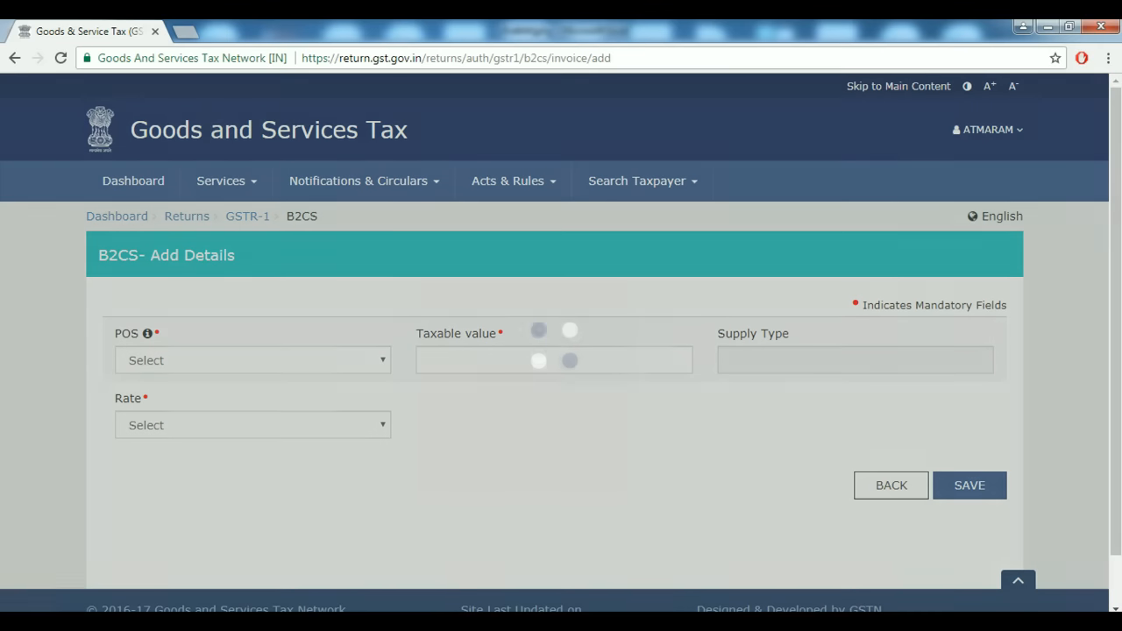
{"action": "left_click", "coordinate": [252, 360]}
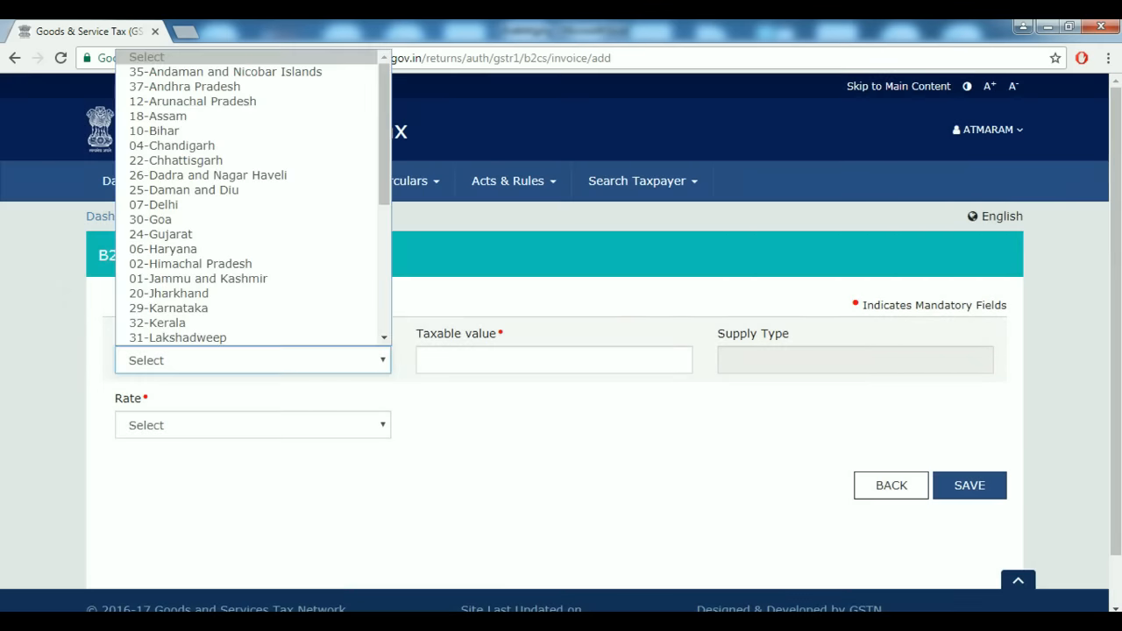
{"action": "left_click", "coordinate": [163, 249]}
{"action": "left_click", "coordinate": [554, 360]}
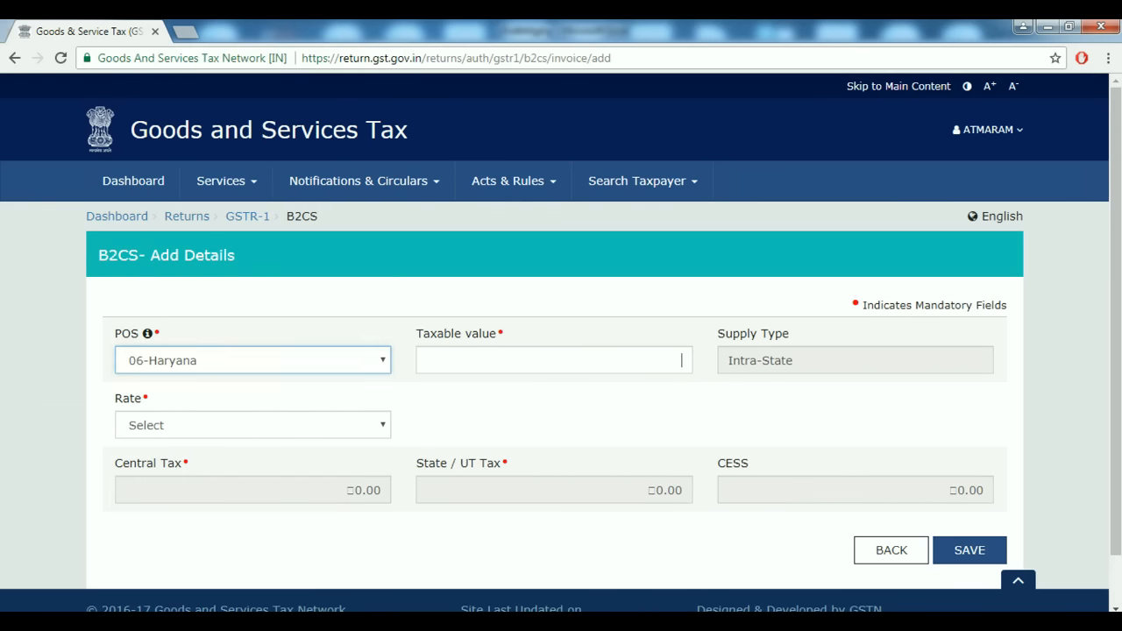
{"action": "type", "text": "78"}
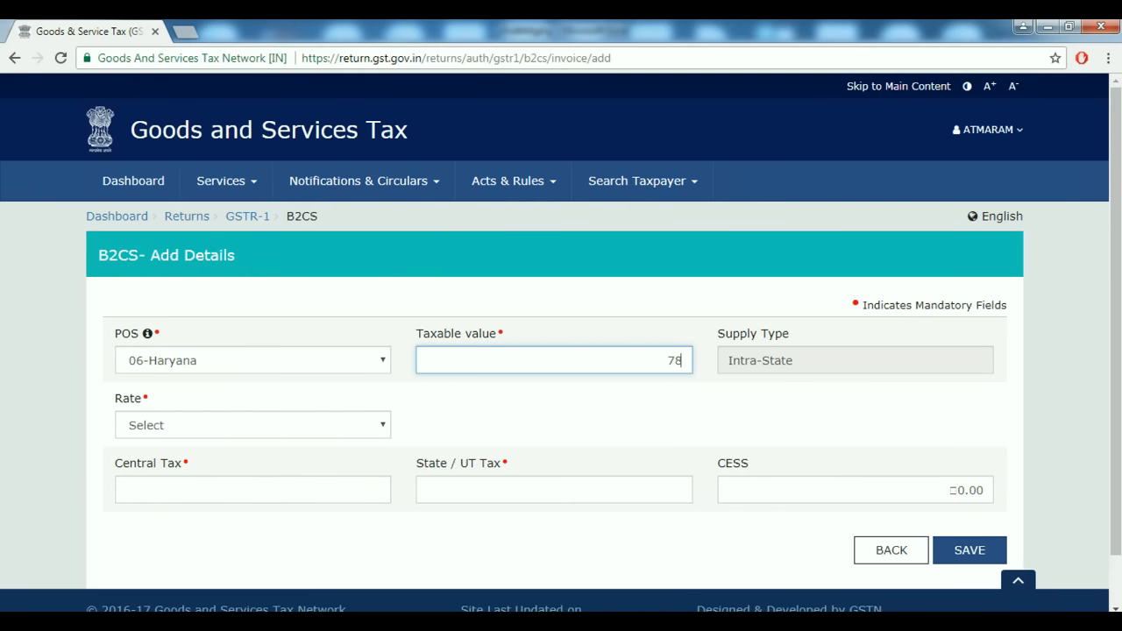
{"action": "type", "text": "5000"}
{"action": "key", "text": "Tab"}
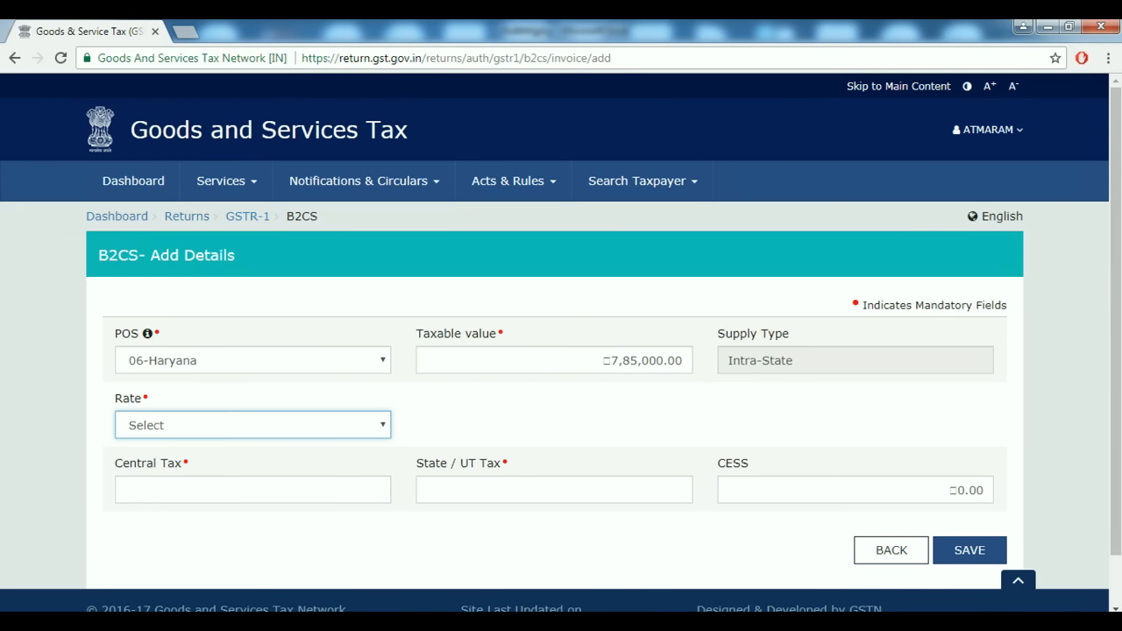
{"action": "key", "text": "alt+Down"}
{"action": "key", "text": "Down"}
{"action": "key", "text": "Down"}
{"action": "key", "text": "Down"}
{"action": "key", "text": "Down"}
{"action": "key", "text": "Down"}
{"action": "key", "text": "Down"}
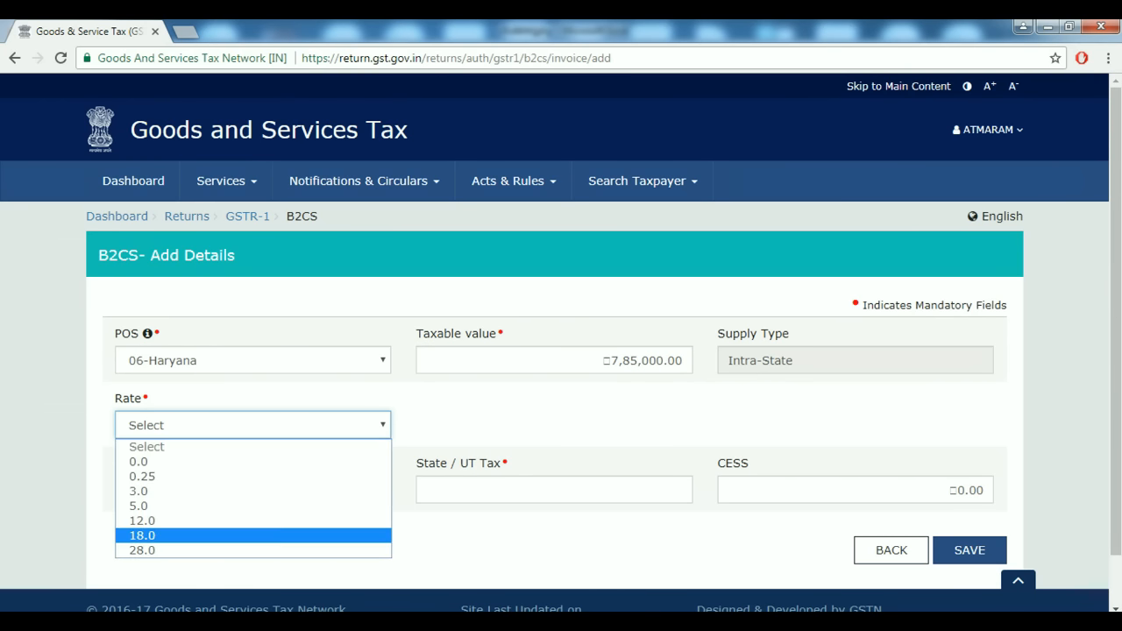
{"action": "key", "text": "Return"}
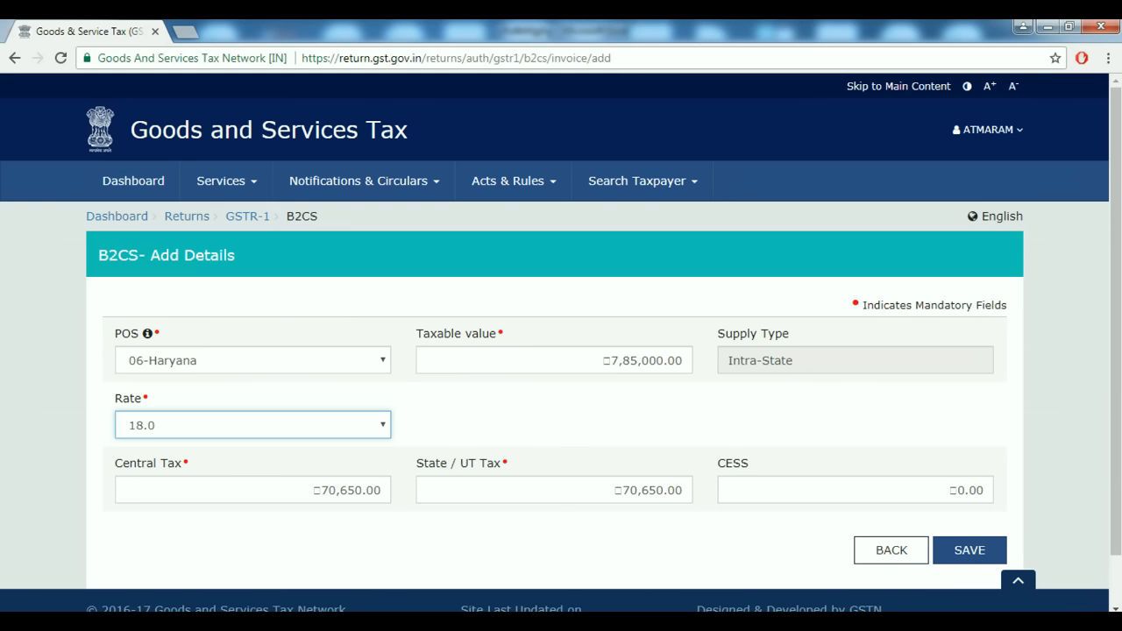
{"action": "left_click", "coordinate": [598, 360]}
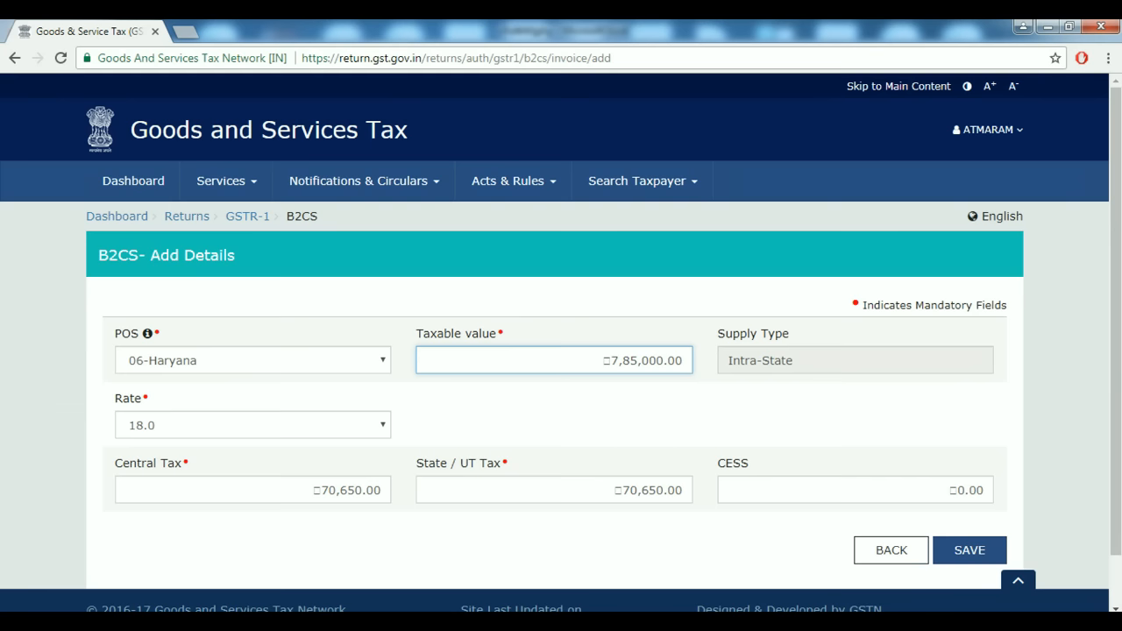
{"action": "left_click", "coordinate": [969, 550]}
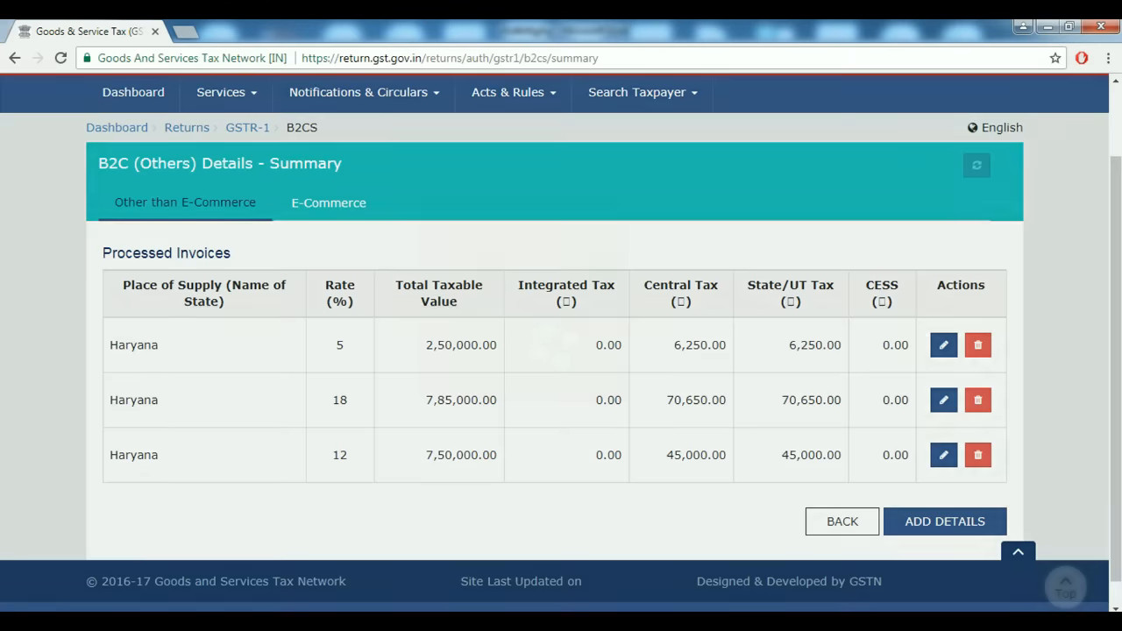
{"action": "scroll", "coordinate": [561, 342], "scroll_direction": "down", "scroll_amount": 1}
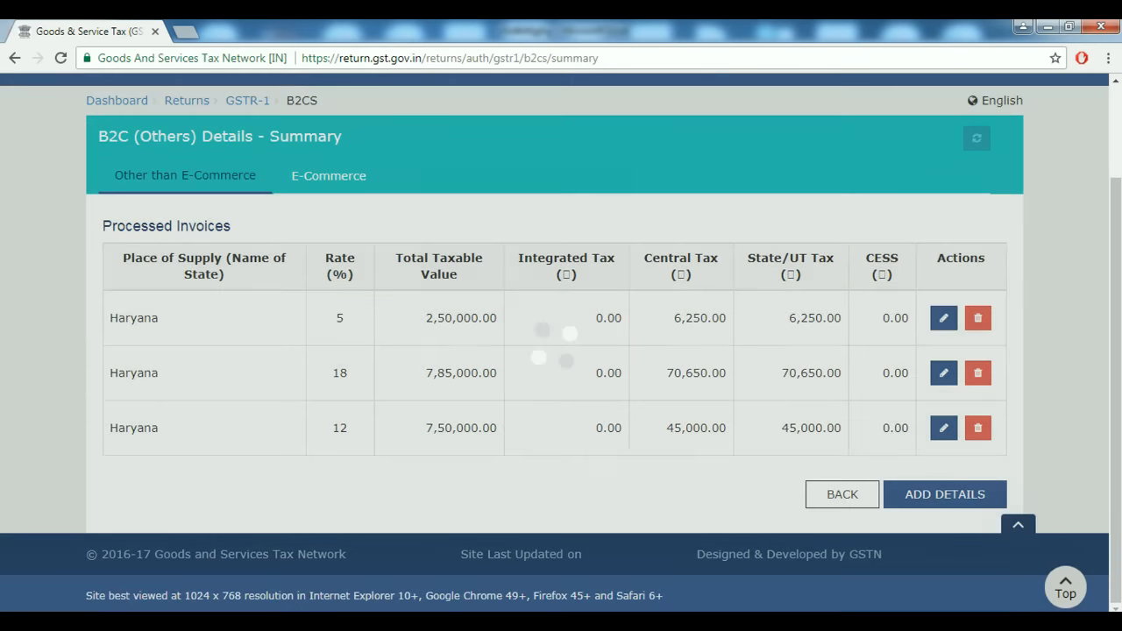
Start a new B2C entry for 06-Haryana with taxable value 2,56,300.
{"action": "left_click", "coordinate": [945, 494]}
{"action": "scroll", "coordinate": [561, 341], "scroll_direction": "down", "scroll_amount": 1}
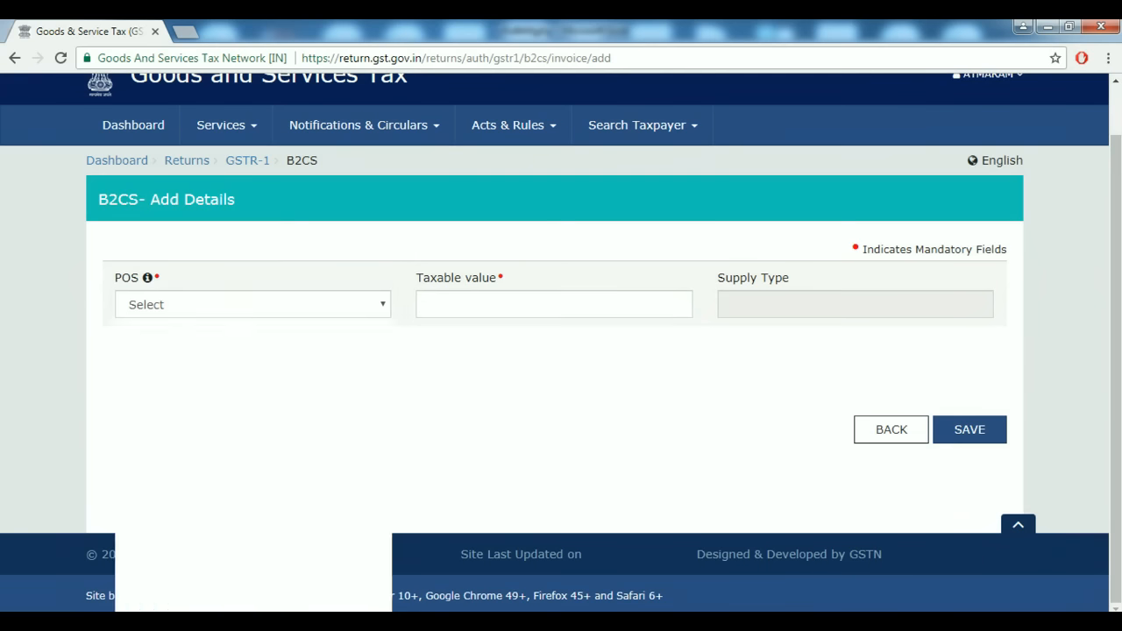
{"action": "left_click", "coordinate": [252, 305]}
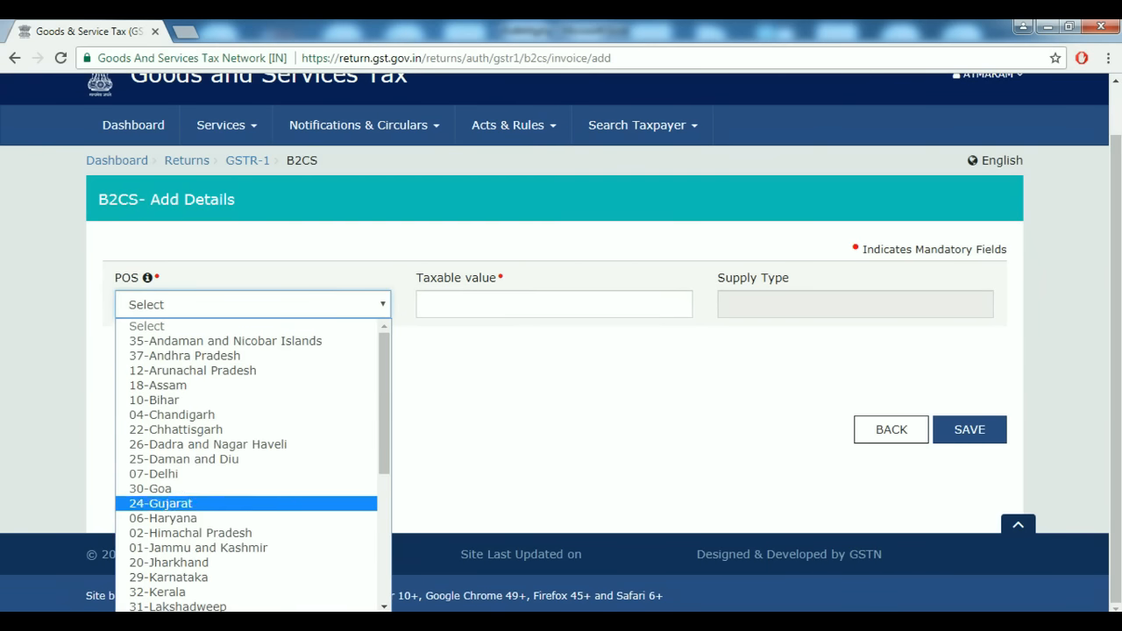
{"action": "left_click", "coordinate": [163, 518]}
{"action": "left_click", "coordinate": [554, 304]}
{"action": "type", "text": "2563000"}
{"action": "key", "text": "BackSpace"}
{"action": "key", "text": "BackSpace"}
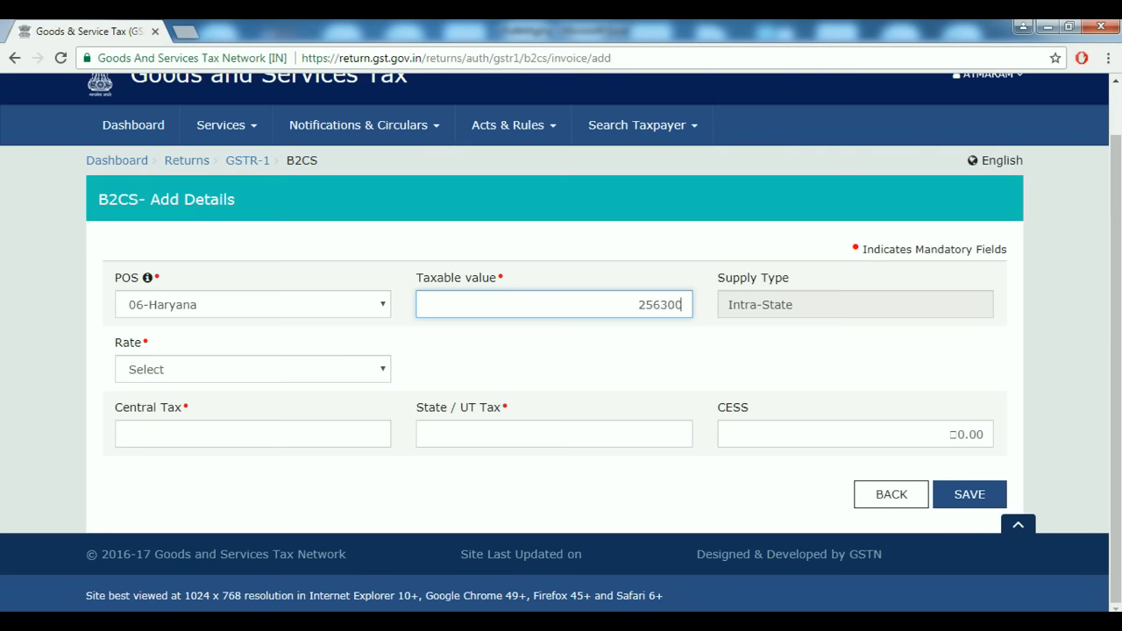
Set the rate to 28% and save the Haryana entry.
{"action": "key", "text": "Tab"}
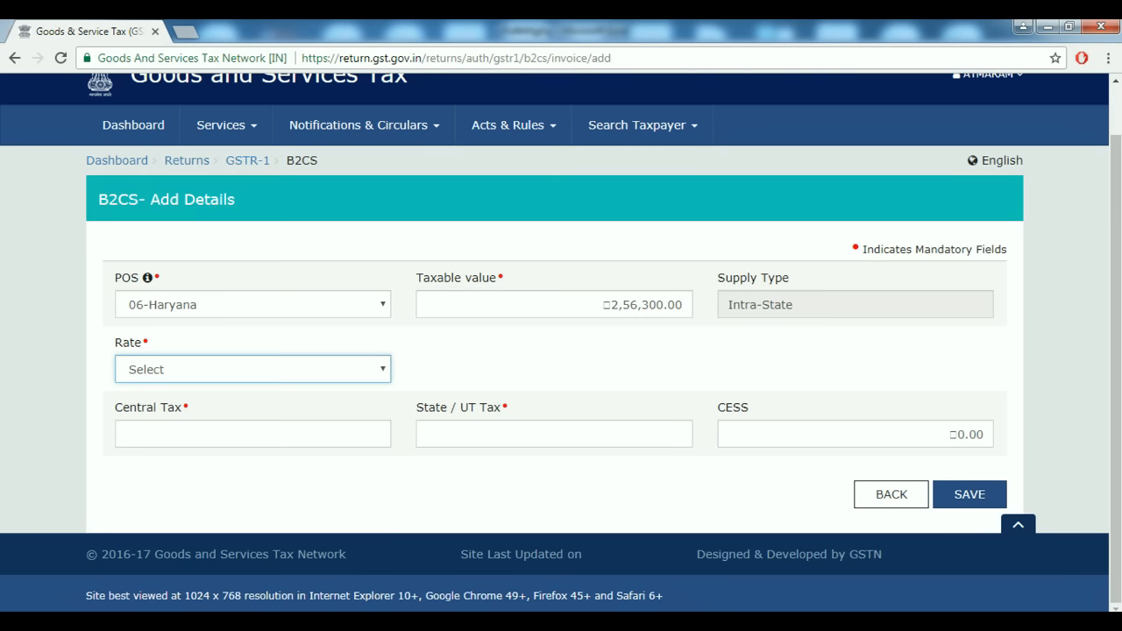
{"action": "key", "text": "alt+Down"}
{"action": "key", "text": "Down"}
{"action": "key", "text": "Down"}
{"action": "key", "text": "Down"}
{"action": "key", "text": "Down"}
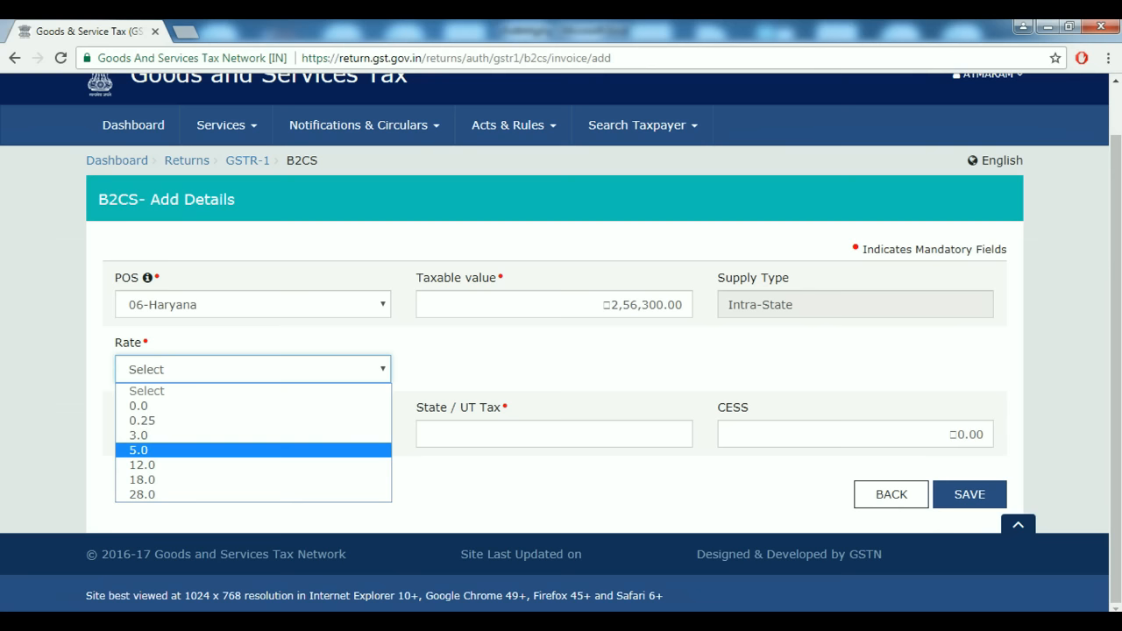
{"action": "key", "text": "Down"}
{"action": "key", "text": "Down"}
{"action": "key", "text": "Down"}
{"action": "key", "text": "Return"}
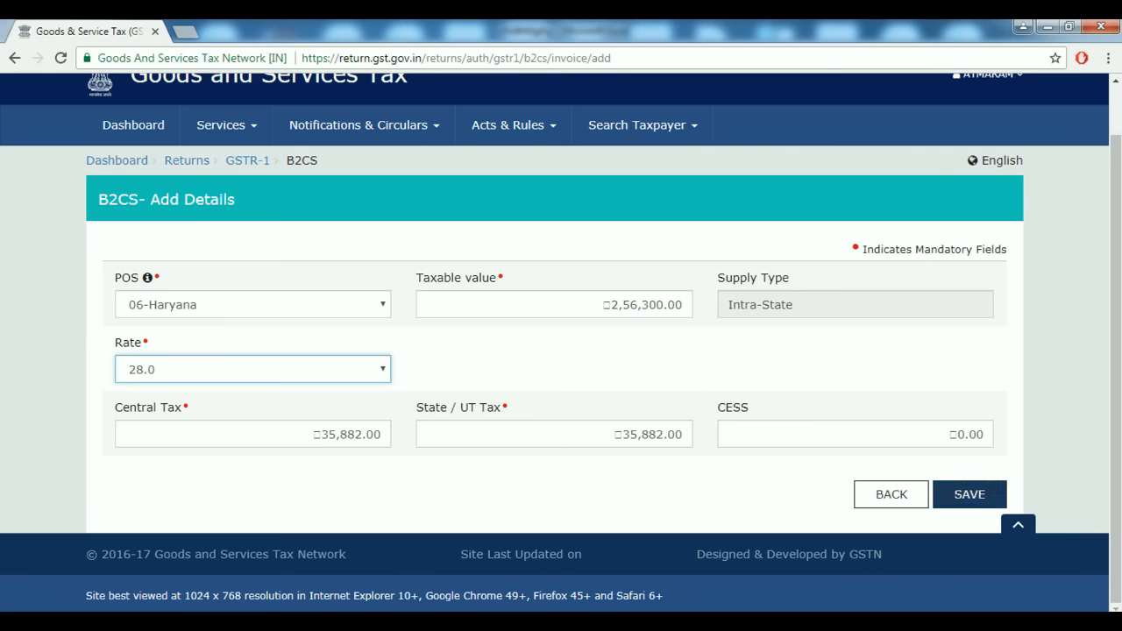
{"action": "left_click", "coordinate": [969, 495]}
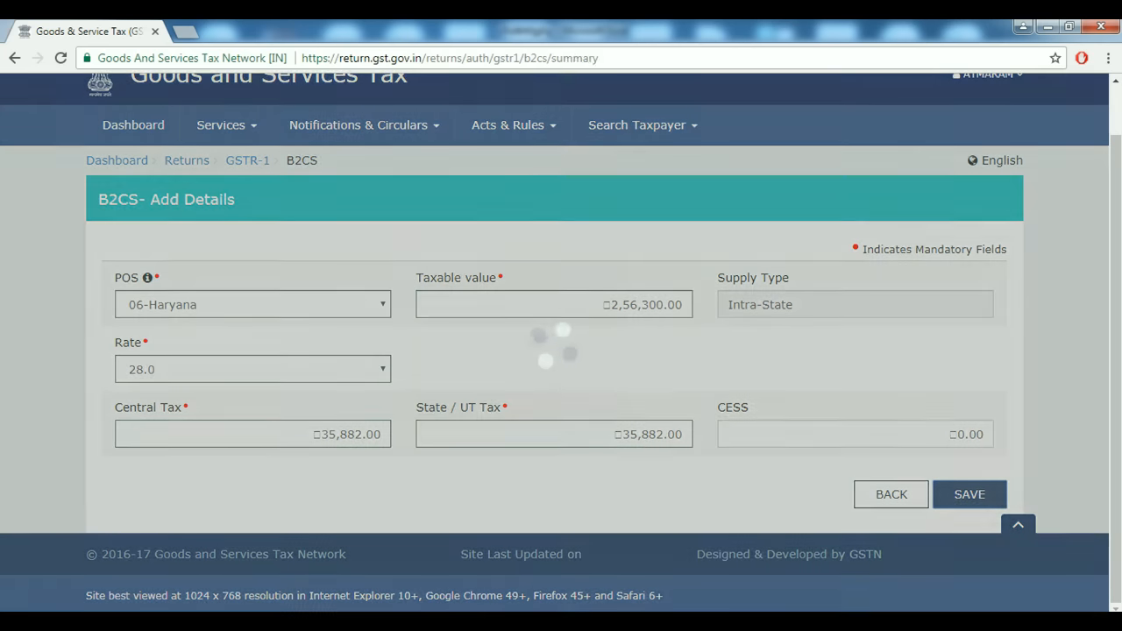
{"action": "scroll", "coordinate": [561, 351], "scroll_direction": "down", "scroll_amount": 2}
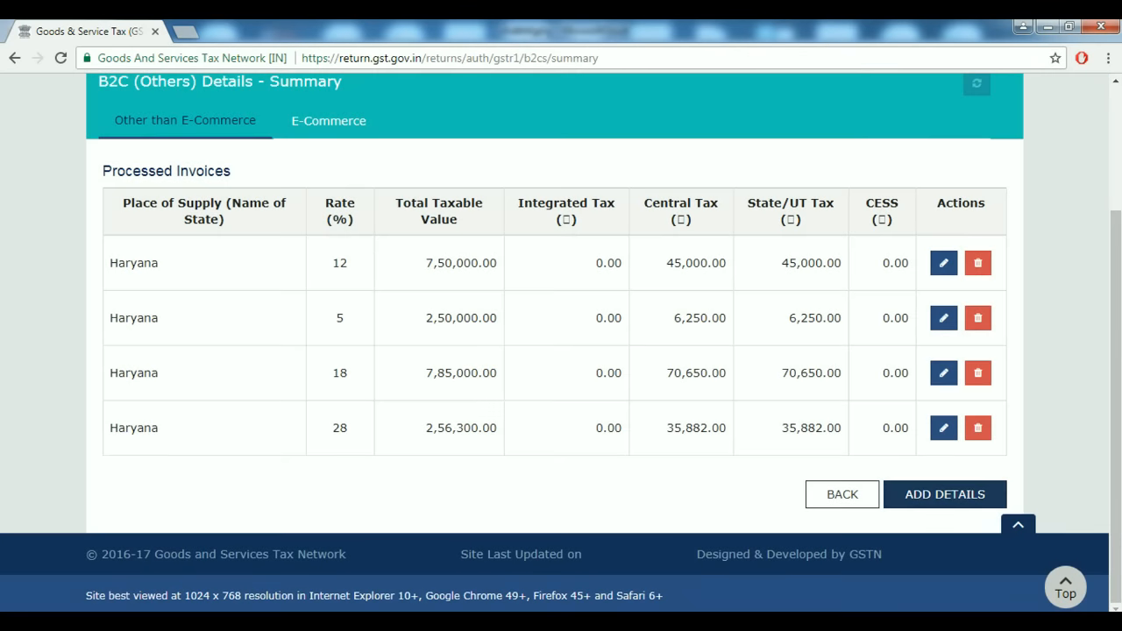
{"action": "left_click", "coordinate": [945, 494]}
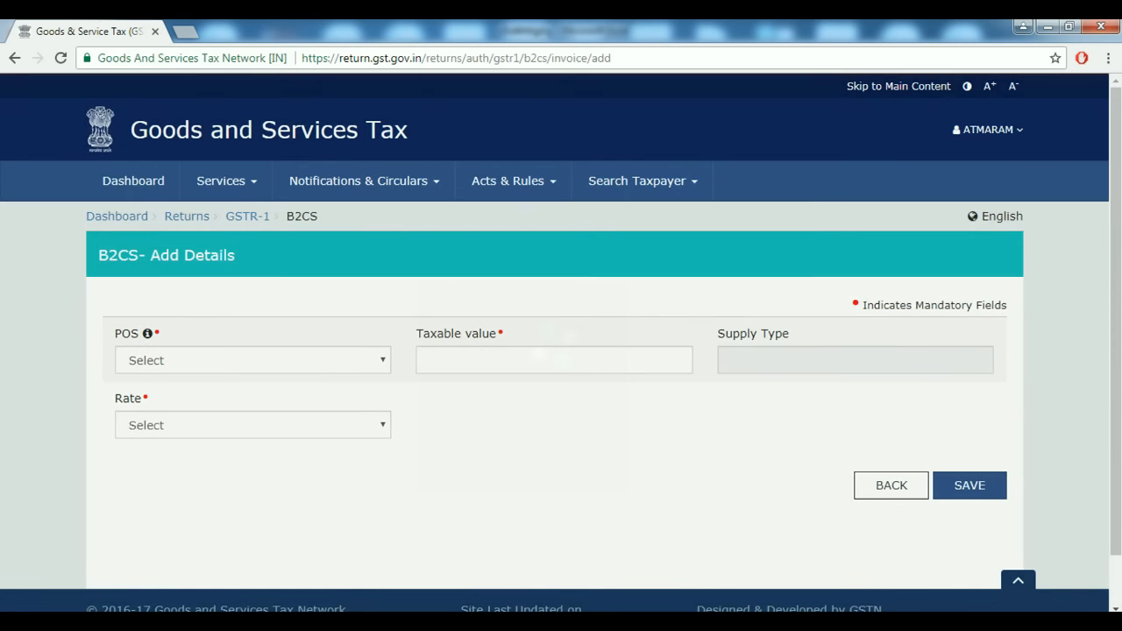
Fill the new B2C form with taxable value 7,50,000, place of supply initially Haryana.
{"action": "left_click", "coordinate": [253, 360]}
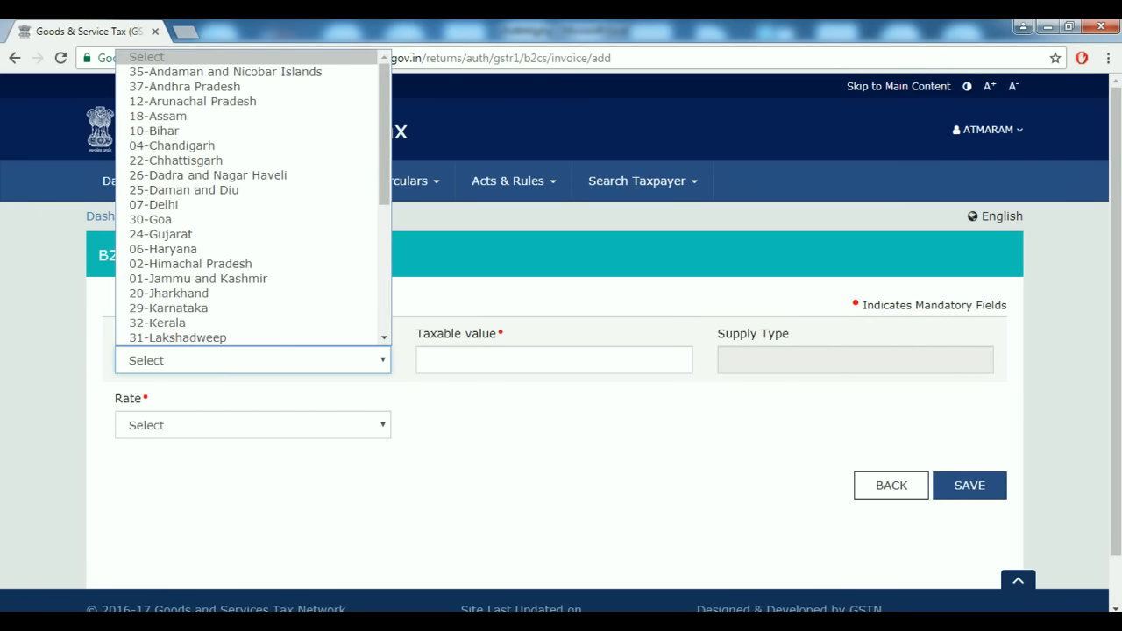
{"action": "left_click", "coordinate": [190, 263]}
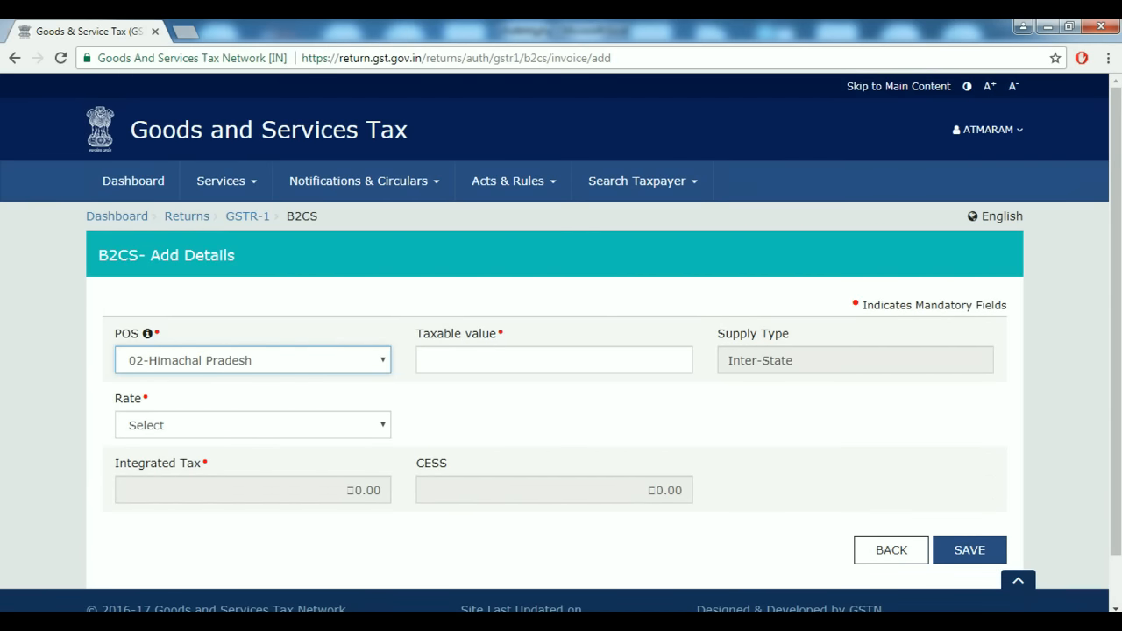
{"action": "left_click", "coordinate": [253, 360]}
{"action": "left_click", "coordinate": [175, 249]}
{"action": "left_click", "coordinate": [682, 361]}
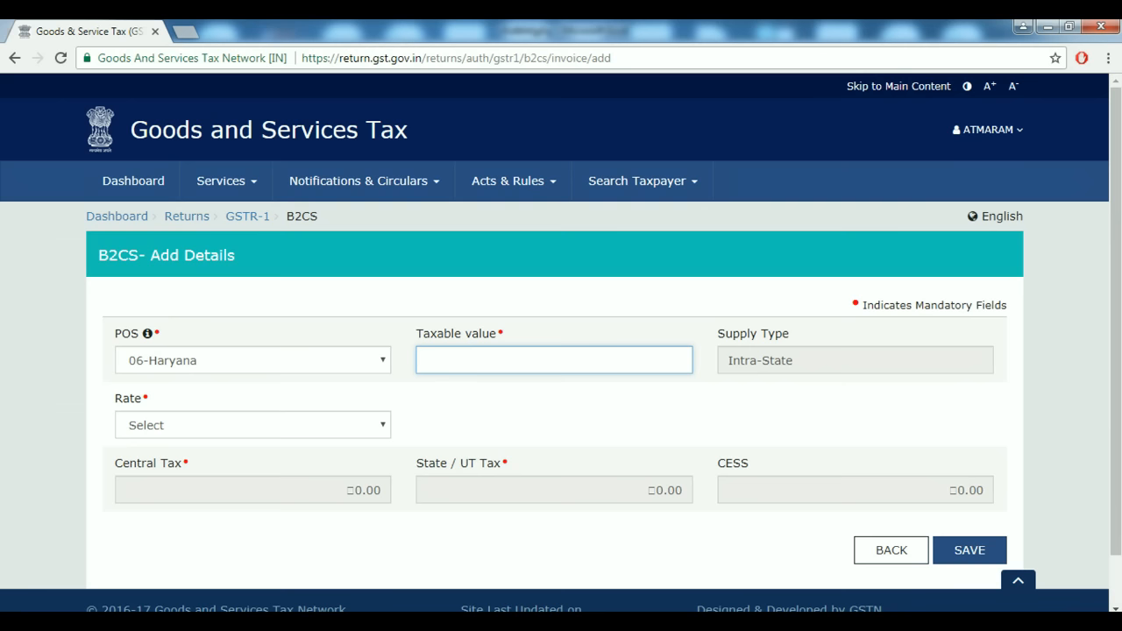
{"action": "type", "text": "75000"}
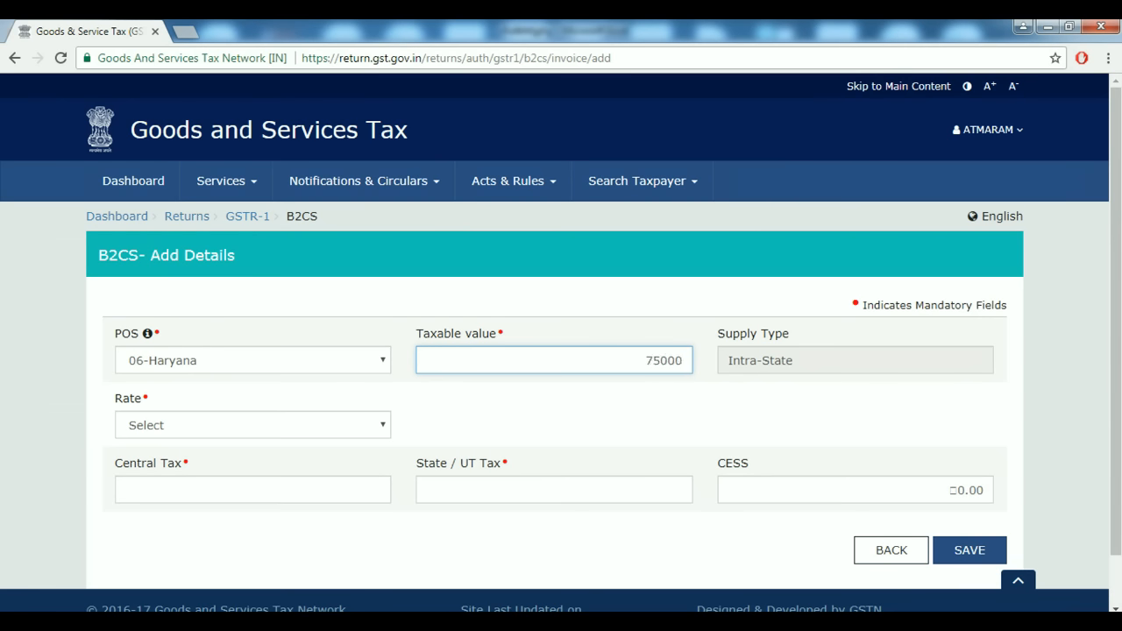
{"action": "type", "text": "0"}
{"action": "key", "text": "Tab"}
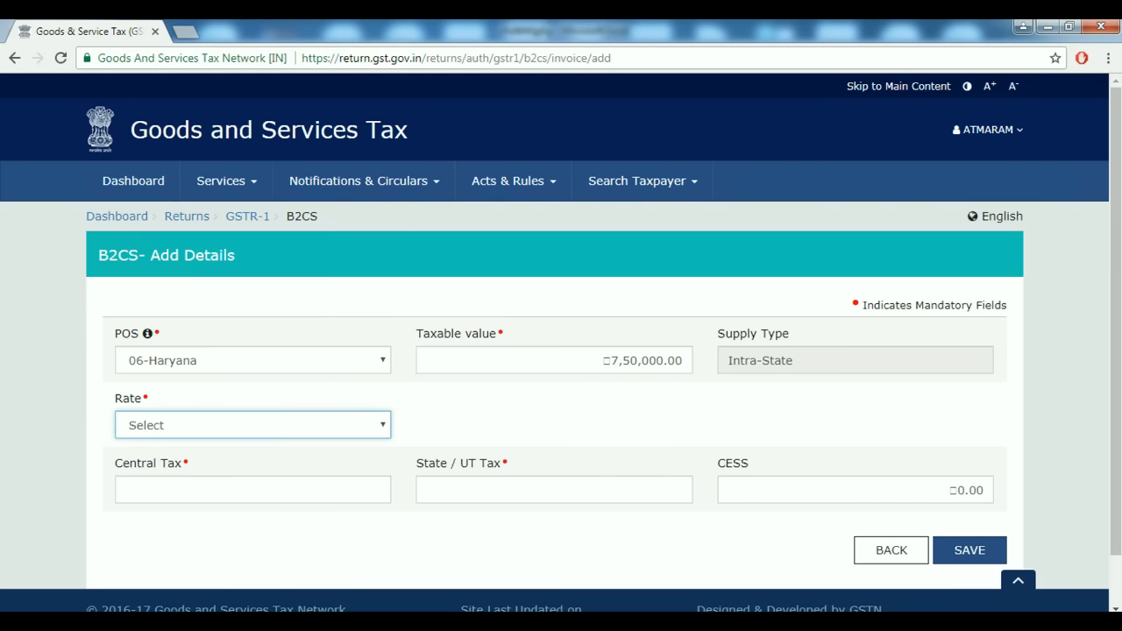
Change the place of supply to 24-Gujarat, set rate 12% and save the entry.
{"action": "left_click", "coordinate": [252, 360]}
{"action": "key", "text": "Up"}
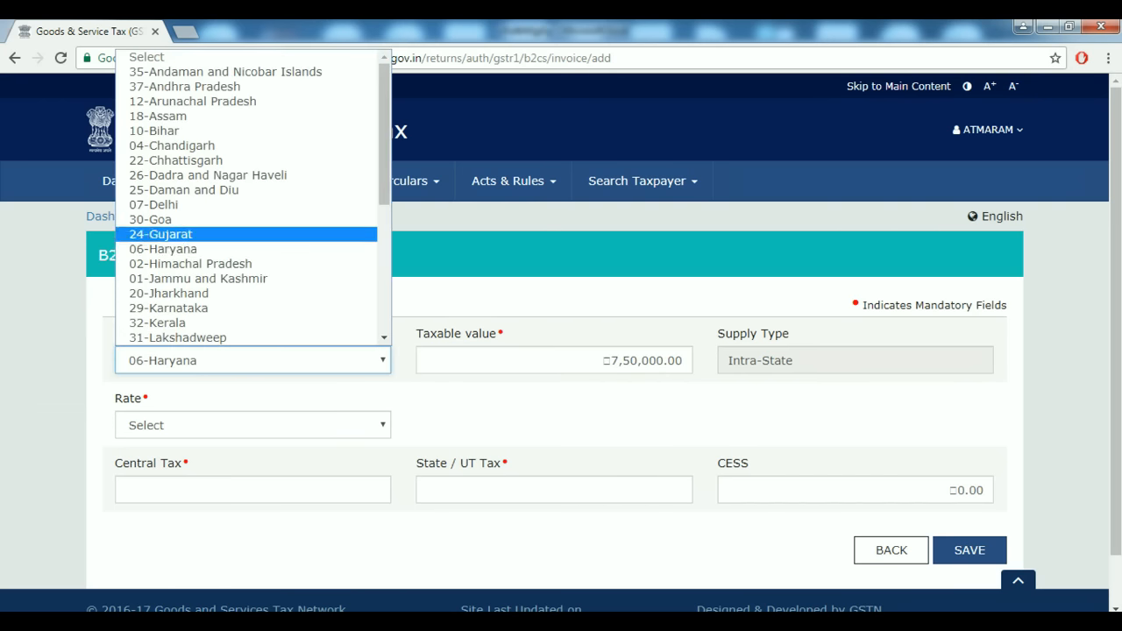
{"action": "key", "text": "Return"}
{"action": "left_click", "coordinate": [581, 371]}
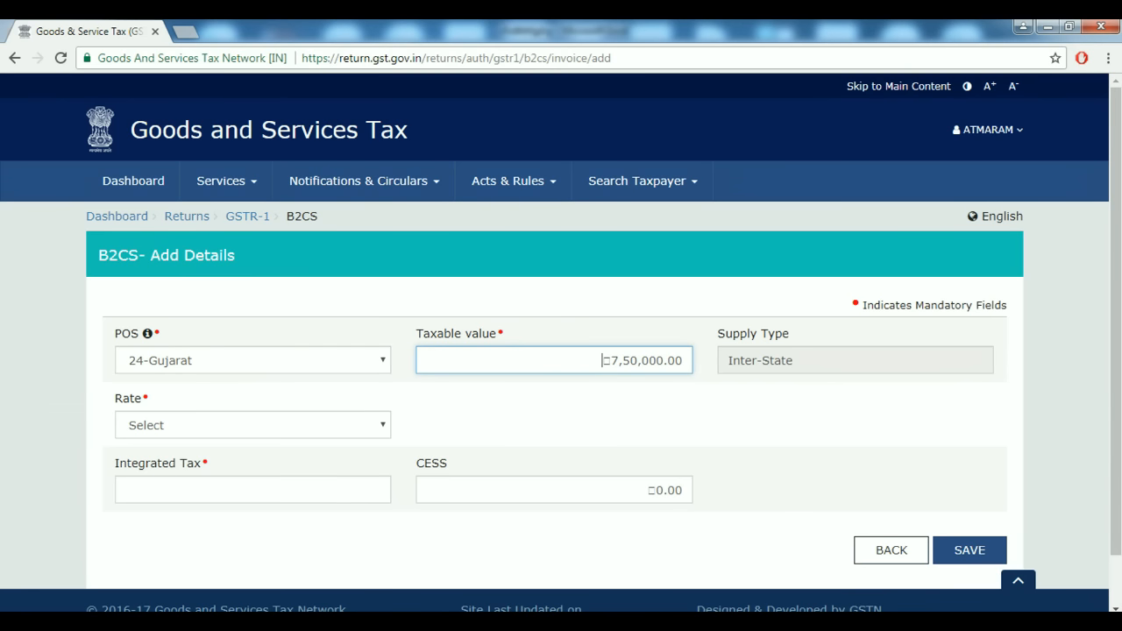
{"action": "left_click", "coordinate": [252, 425]}
{"action": "left_click", "coordinate": [253, 520]}
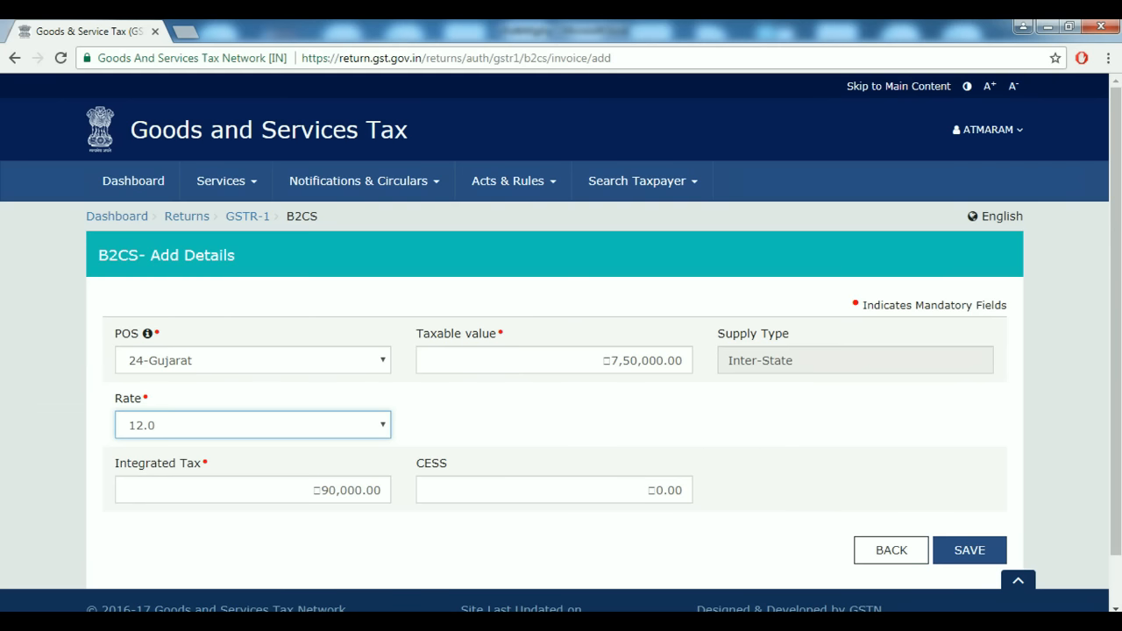
{"action": "left_click", "coordinate": [969, 550]}
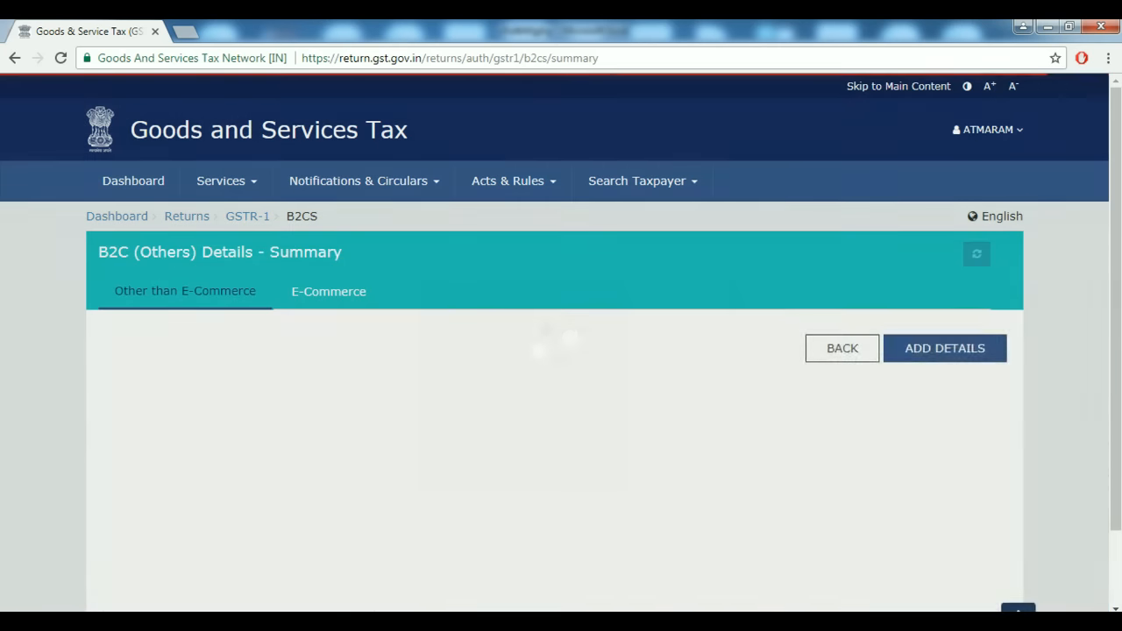
{"action": "scroll", "coordinate": [561, 351], "scroll_direction": "down", "scroll_amount": 3}
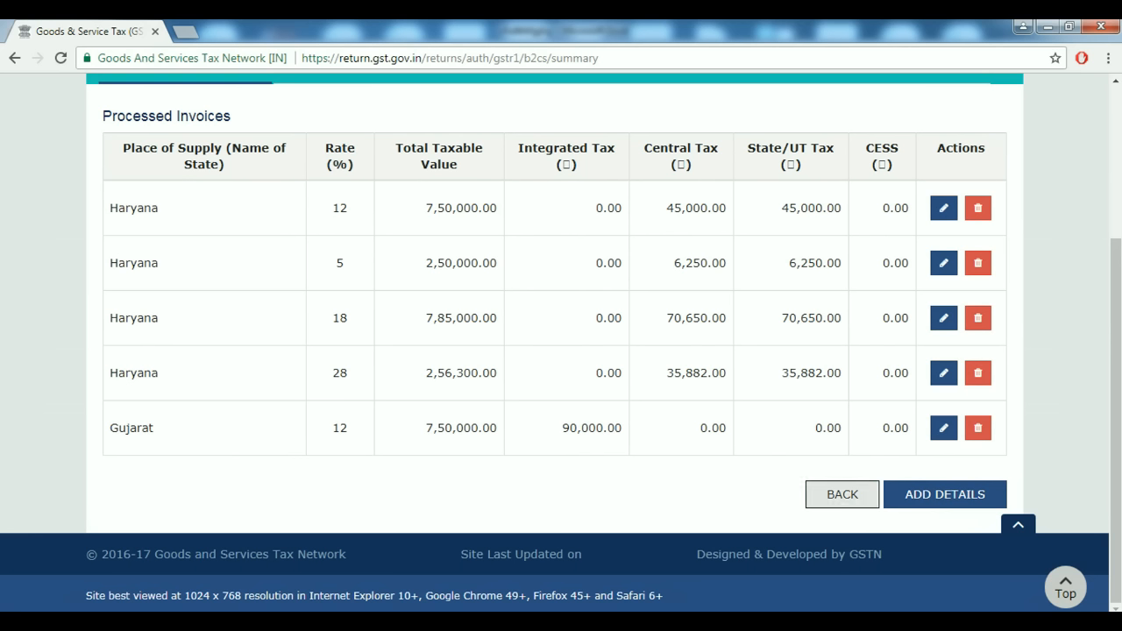
Return to GSTR-1 and open the 8A–8D Nil Rated Supplies section for editing.
{"action": "left_click", "coordinate": [842, 494]}
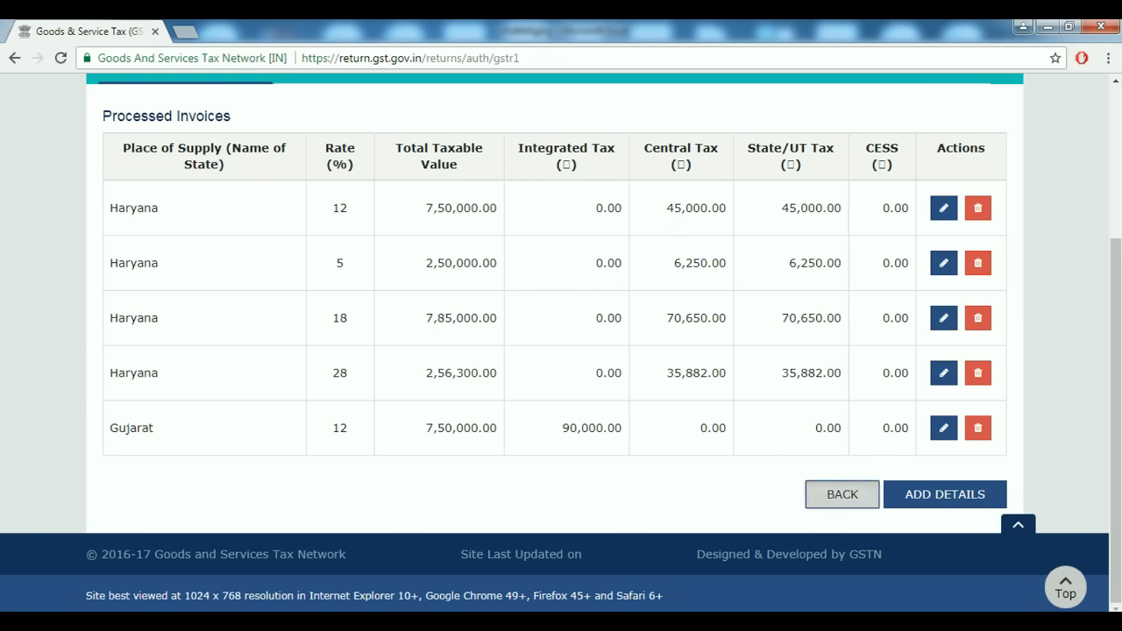
{"action": "scroll", "coordinate": [841, 438], "scroll_direction": "down", "scroll_amount": 5}
{"action": "scroll", "coordinate": [561, 351], "scroll_direction": "down", "scroll_amount": 5}
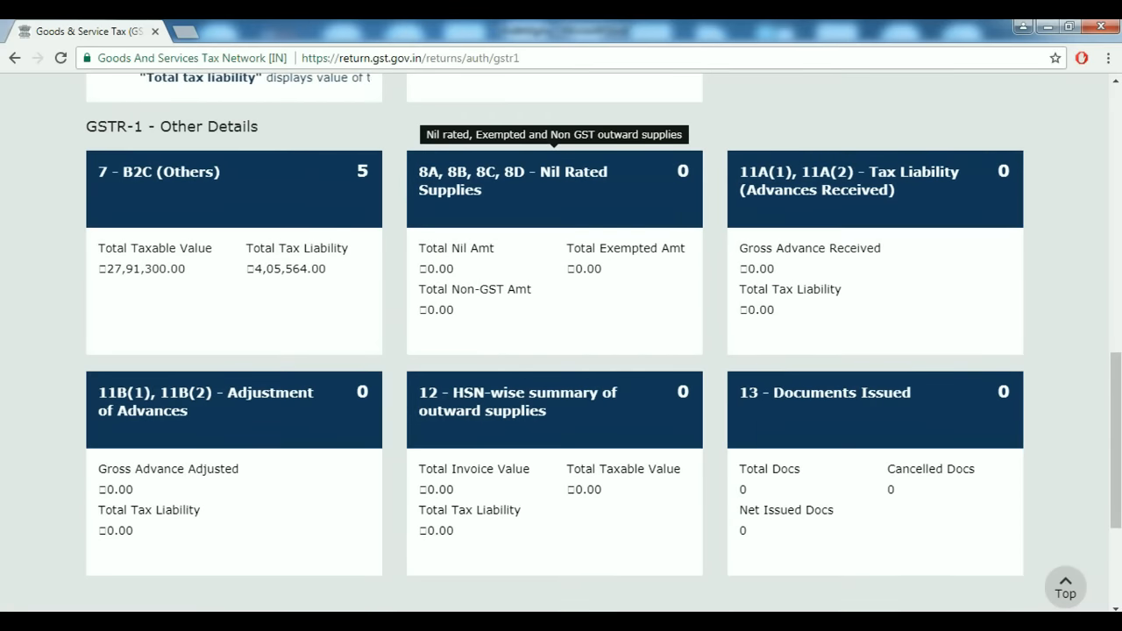
{"action": "left_click", "coordinate": [513, 179]}
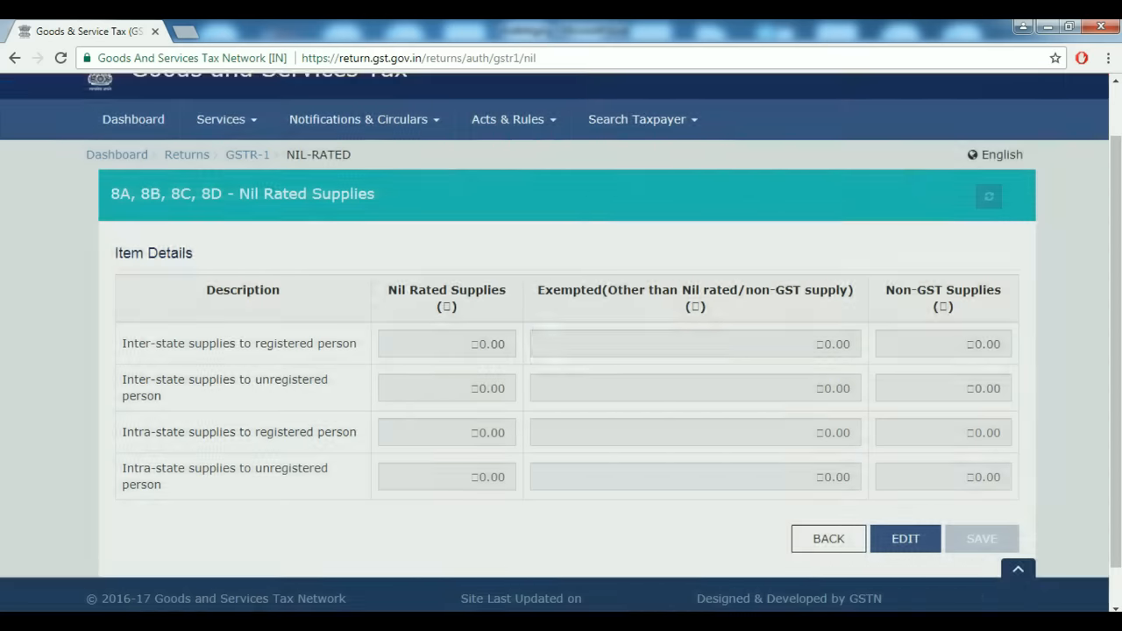
{"action": "scroll", "coordinate": [561, 342], "scroll_direction": "down", "scroll_amount": 1}
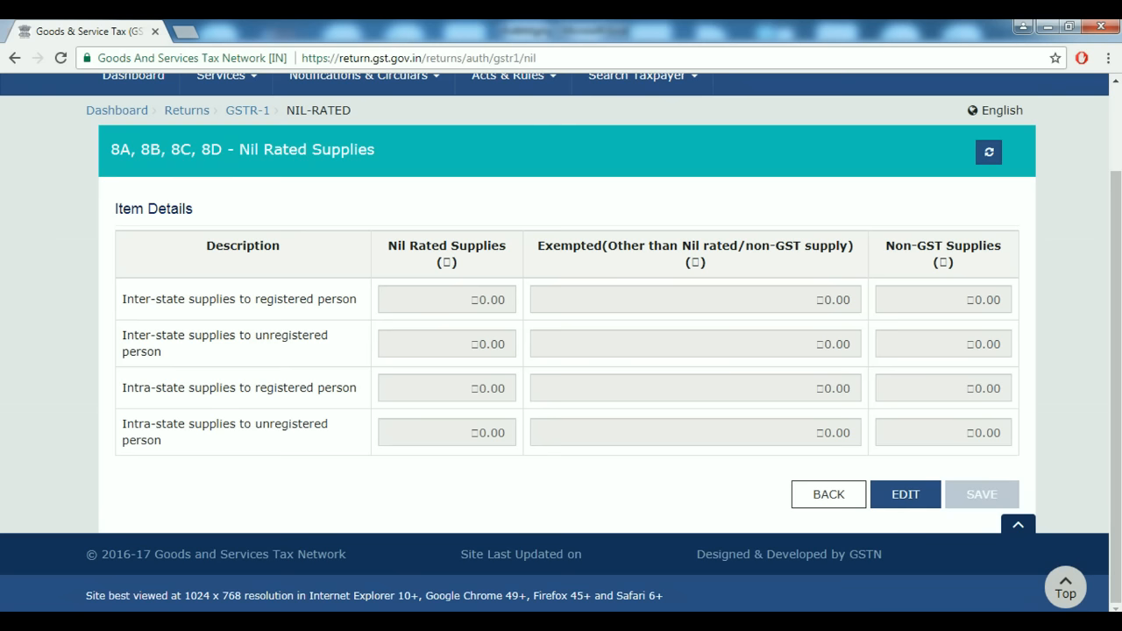
{"action": "left_click", "coordinate": [905, 494]}
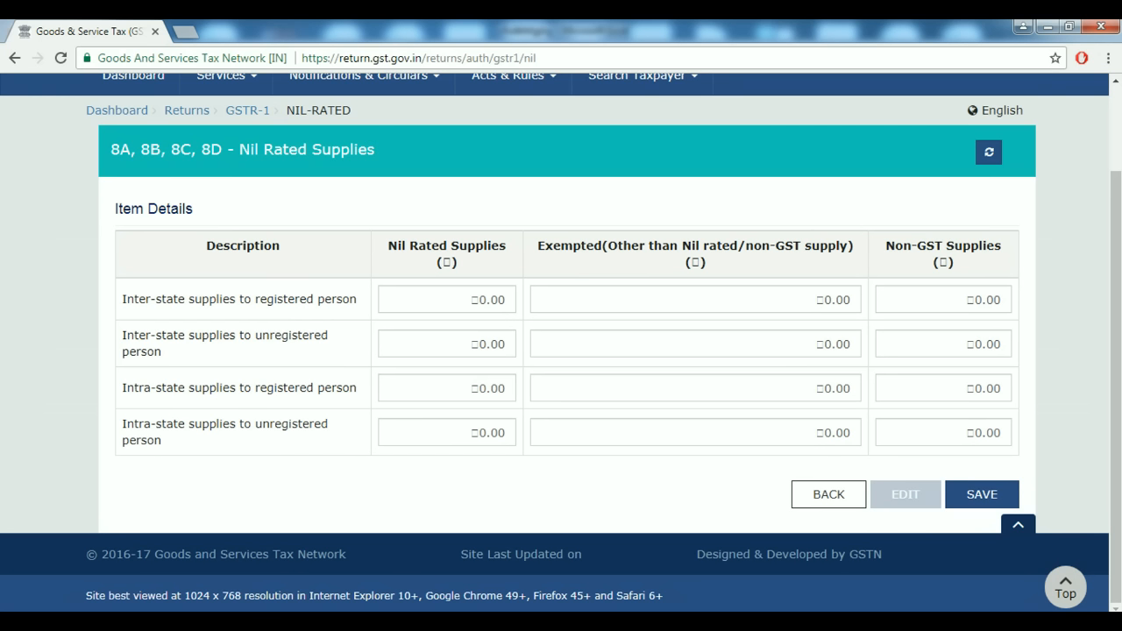
Enter row 1 figures: exempted 7,000 and non-GST 25,000.
{"action": "left_click", "coordinate": [447, 300]}
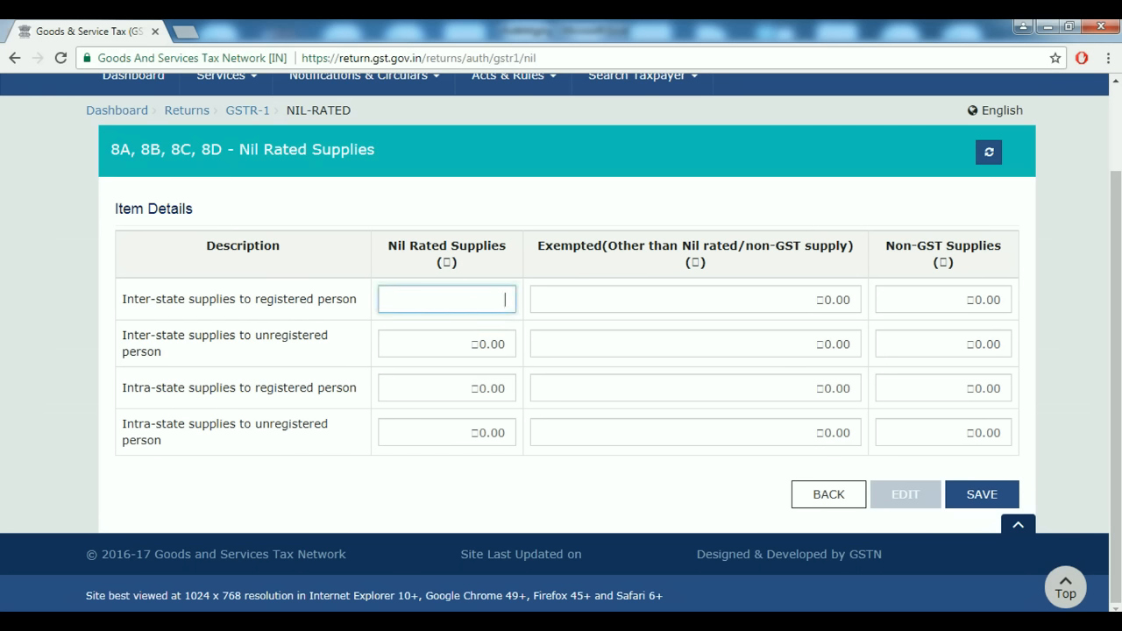
{"action": "left_click", "coordinate": [695, 300]}
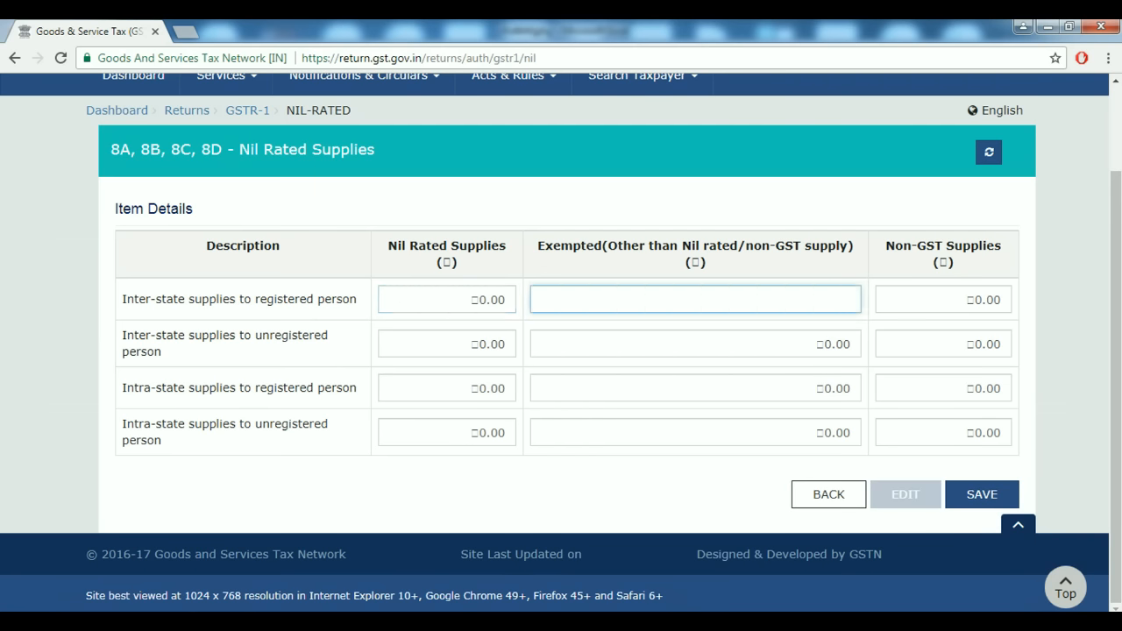
{"action": "type", "text": "7"}
{"action": "type", "text": "0000"}
{"action": "left_click", "coordinate": [942, 300]}
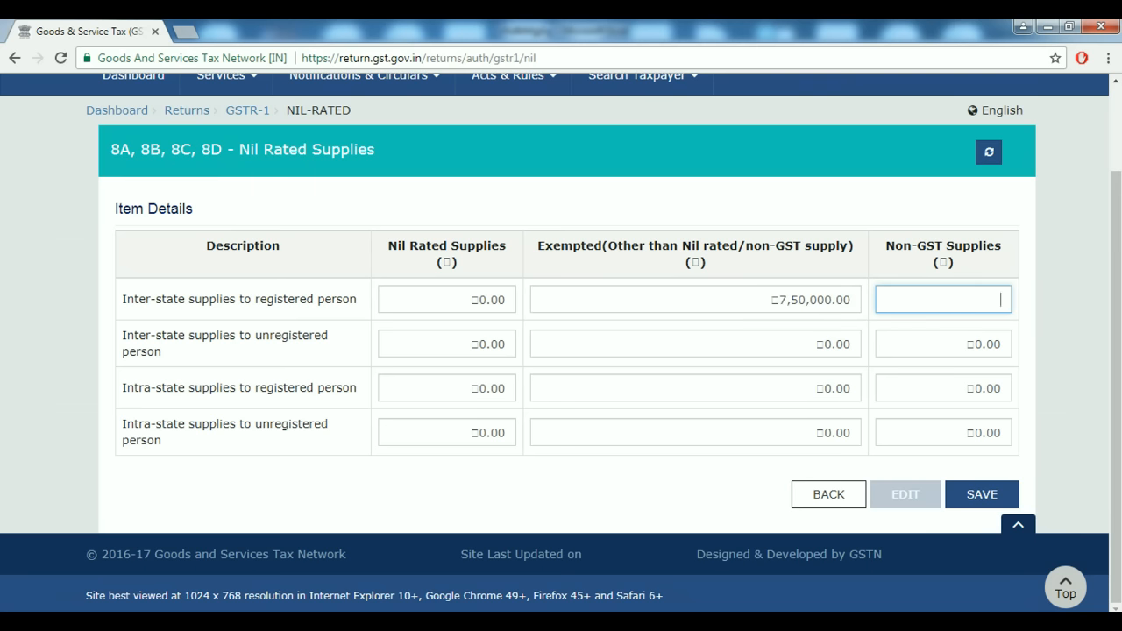
{"action": "type", "text": "25,000"}
Enter row 2 (exempted 7,25,000, non-GST 2,500) and row 3 (exempted 25,82,200, non-GST 25,000).
{"action": "left_click", "coordinate": [447, 344]}
{"action": "key", "text": "Tab"}
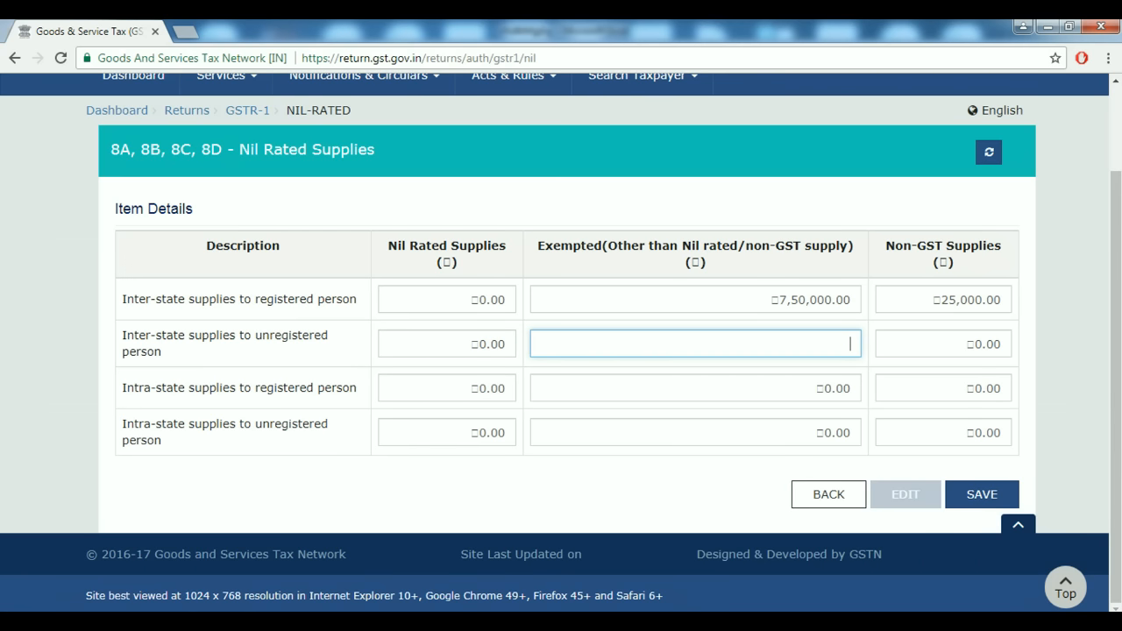
{"action": "type", "text": "7,25,00"}
{"action": "type", "text": "00"}
{"action": "key", "text": "Tab"}
{"action": "type", "text": "2500"}
{"action": "key", "text": "Tab"}
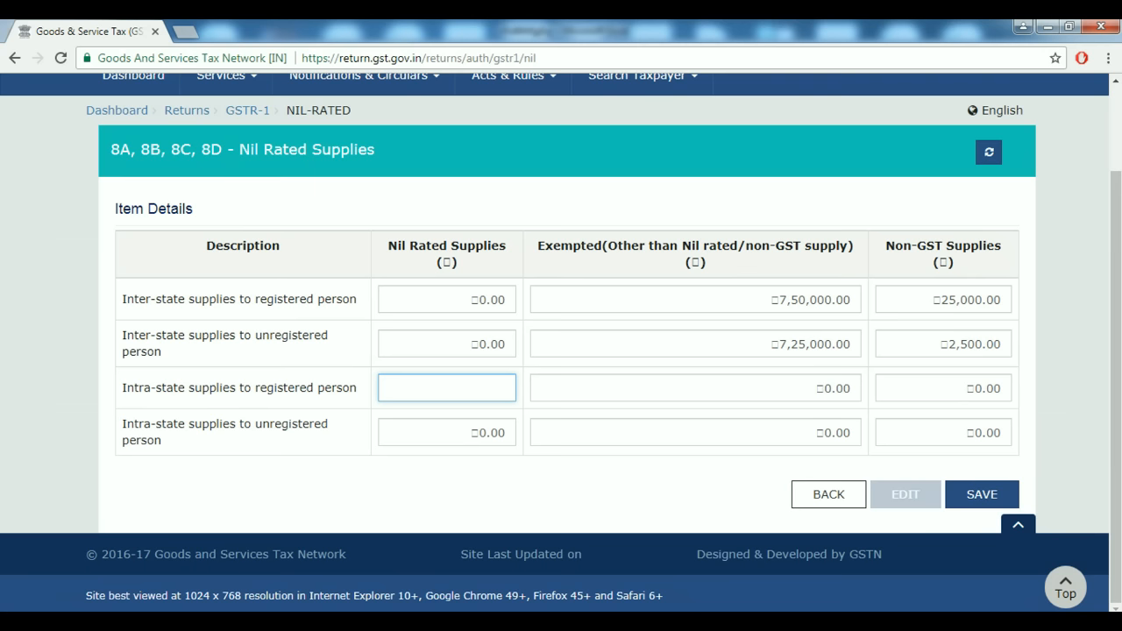
{"action": "key", "text": "Tab"}
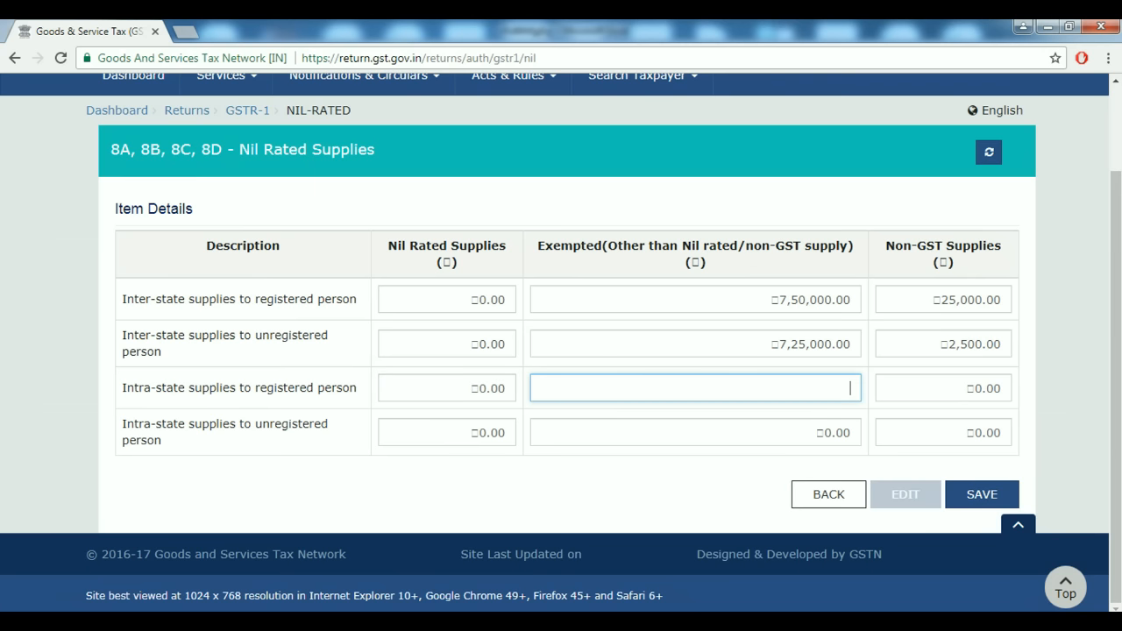
{"action": "type", "text": "25,82,20"}
{"action": "type", "text": "00"}
{"action": "key", "text": "Tab"}
{"action": "type", "text": "25000"}
{"action": "key", "text": "Tab"}
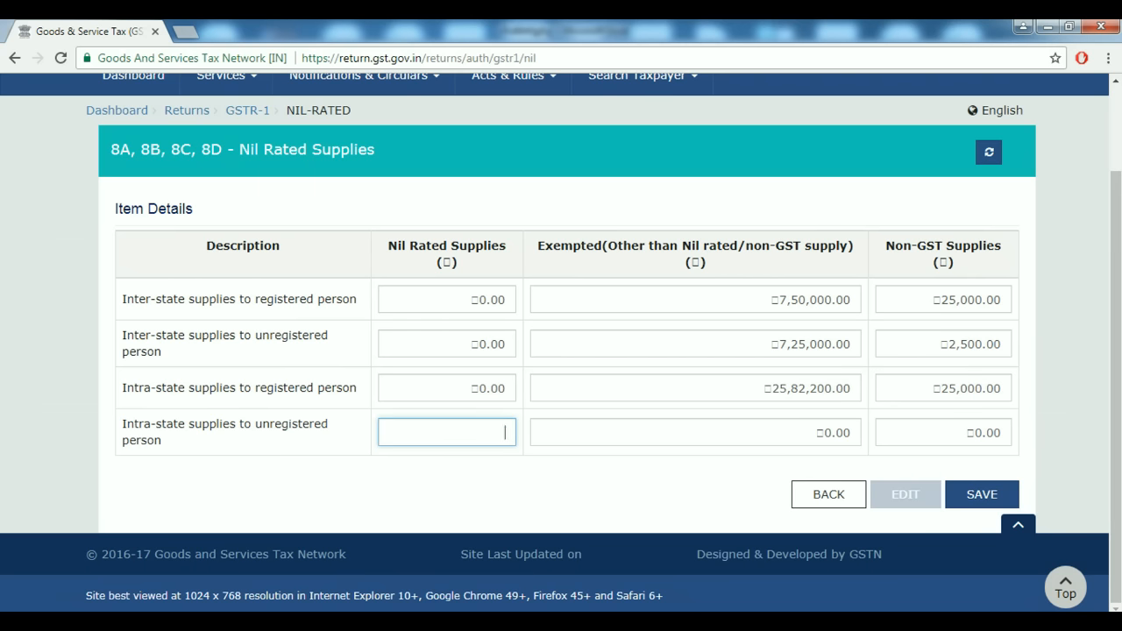
Enter row 4 figures: exempted 74,82,233 and non-GST 2,521.
{"action": "left_click", "coordinate": [788, 391]}
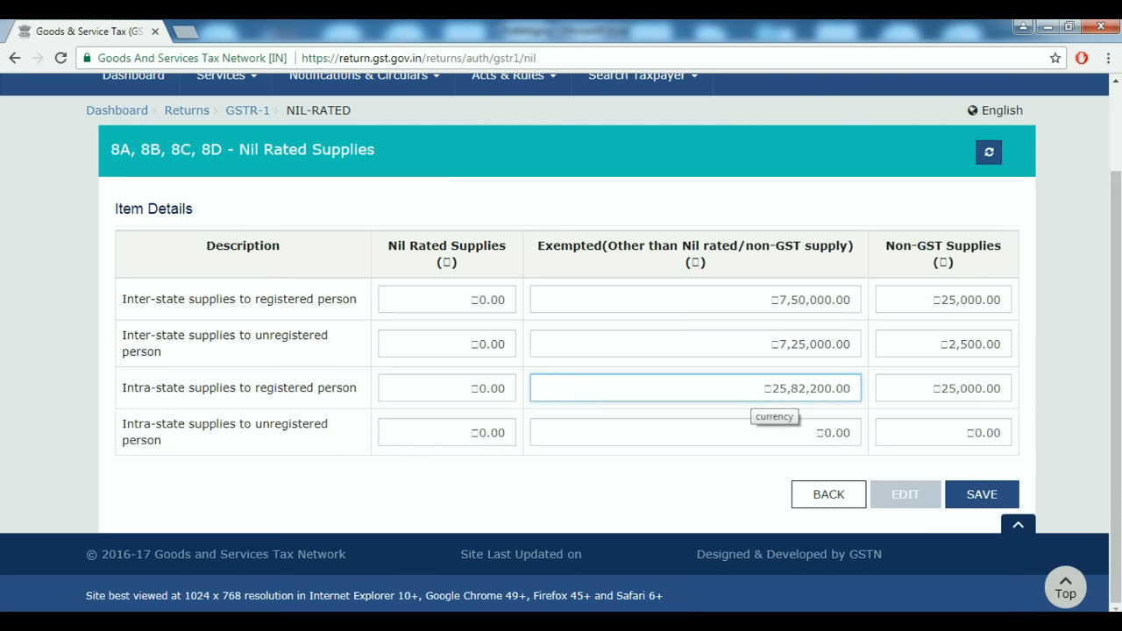
{"action": "left_click", "coordinate": [789, 433]}
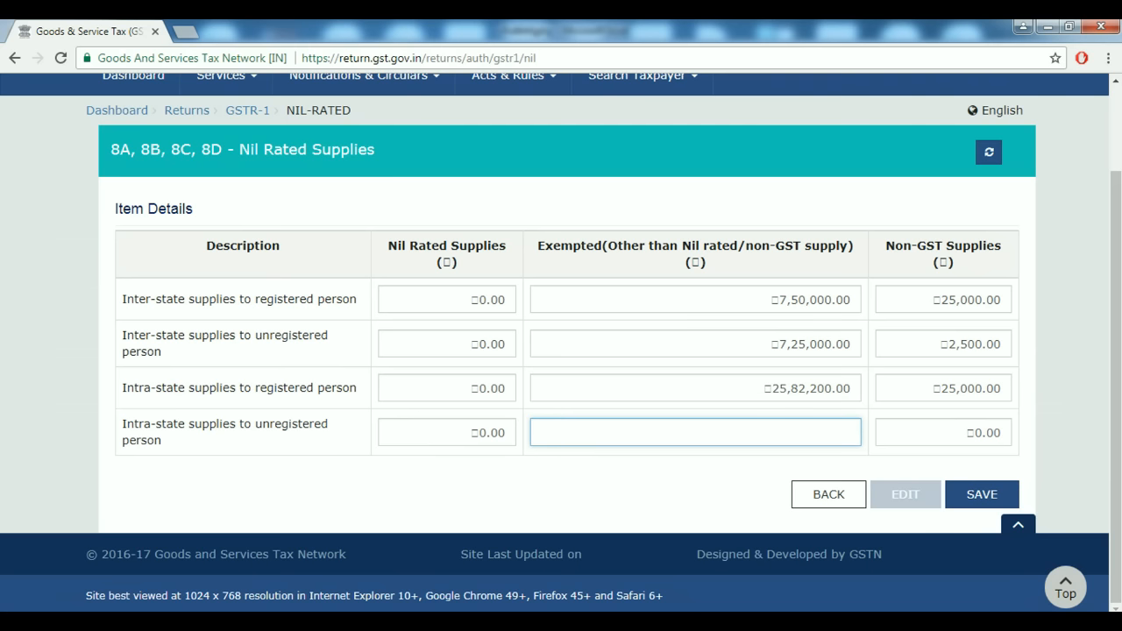
{"action": "type", "text": "74,82,2"}
{"action": "type", "text": "33"}
{"action": "key", "text": "Tab"}
{"action": "type", "text": "2,521"}
{"action": "key", "text": "Tab"}
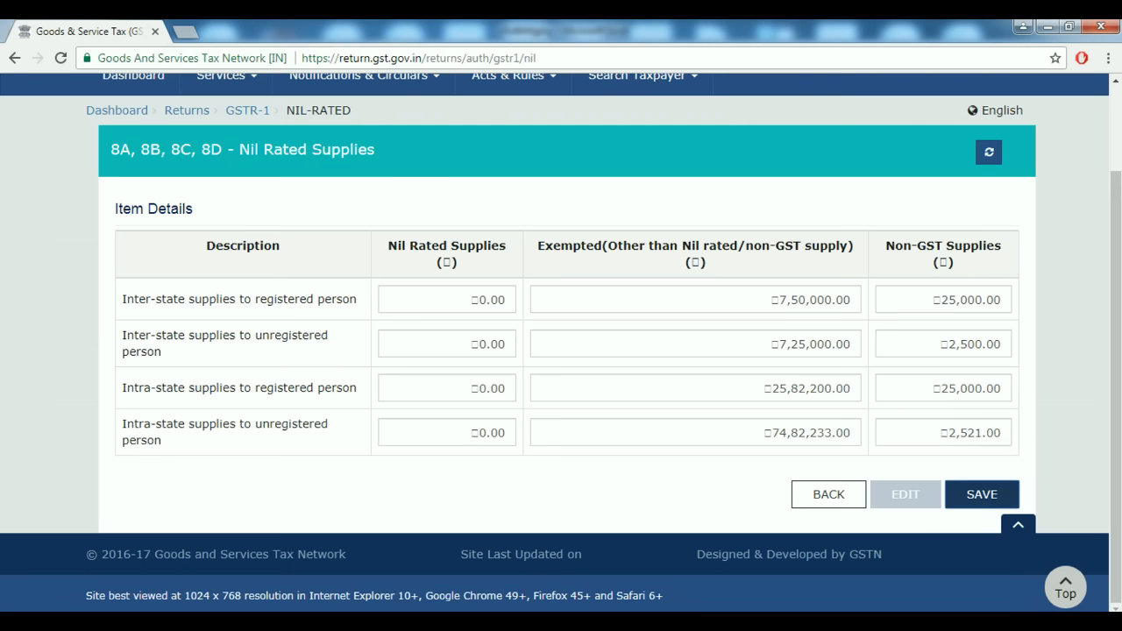
Fill nil rated amounts 2,56,311 (row 4), 18,522 (row 1), 1,822 (row 2) and save.
{"action": "left_click", "coordinate": [447, 432]}
{"action": "type", "text": "256311"}
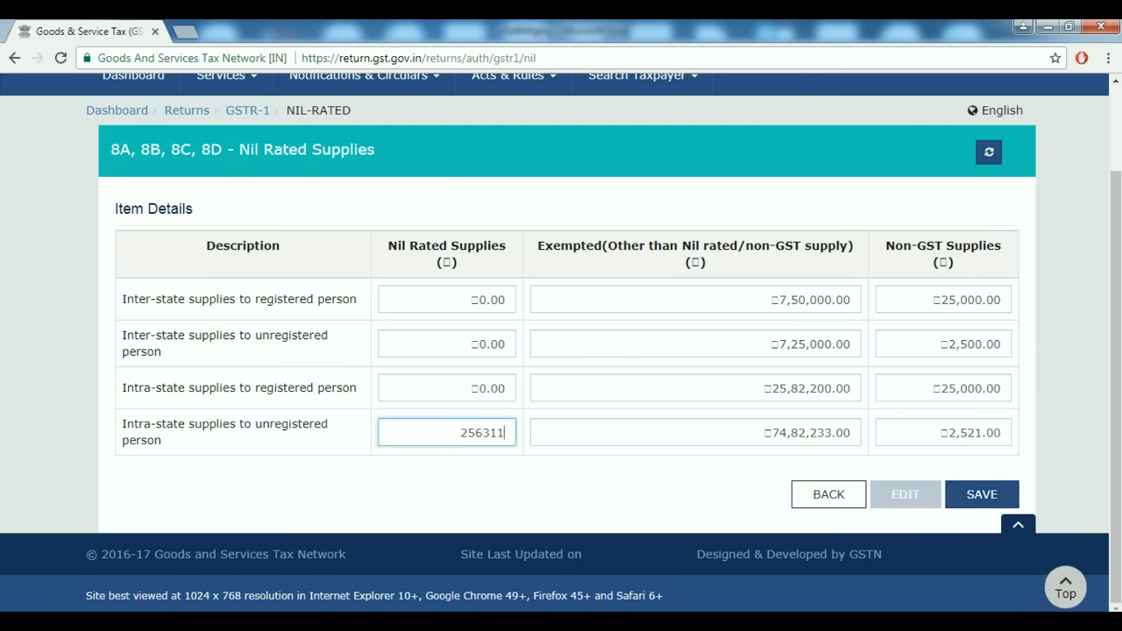
{"action": "key", "text": "Tab"}
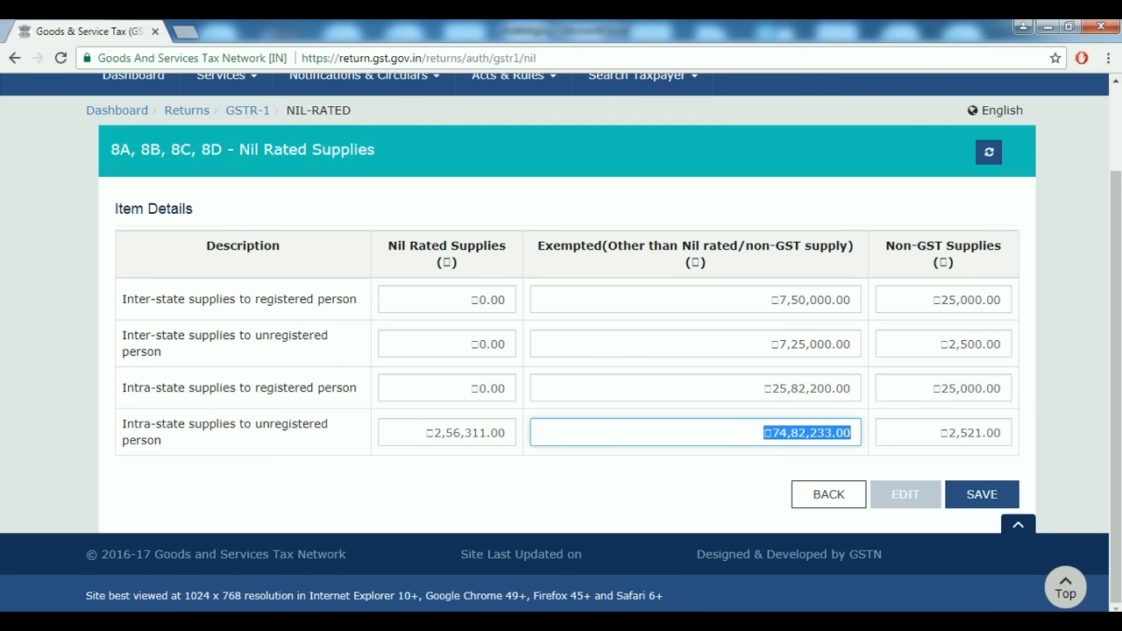
{"action": "left_click", "coordinate": [447, 300]}
{"action": "type", "text": "18522"}
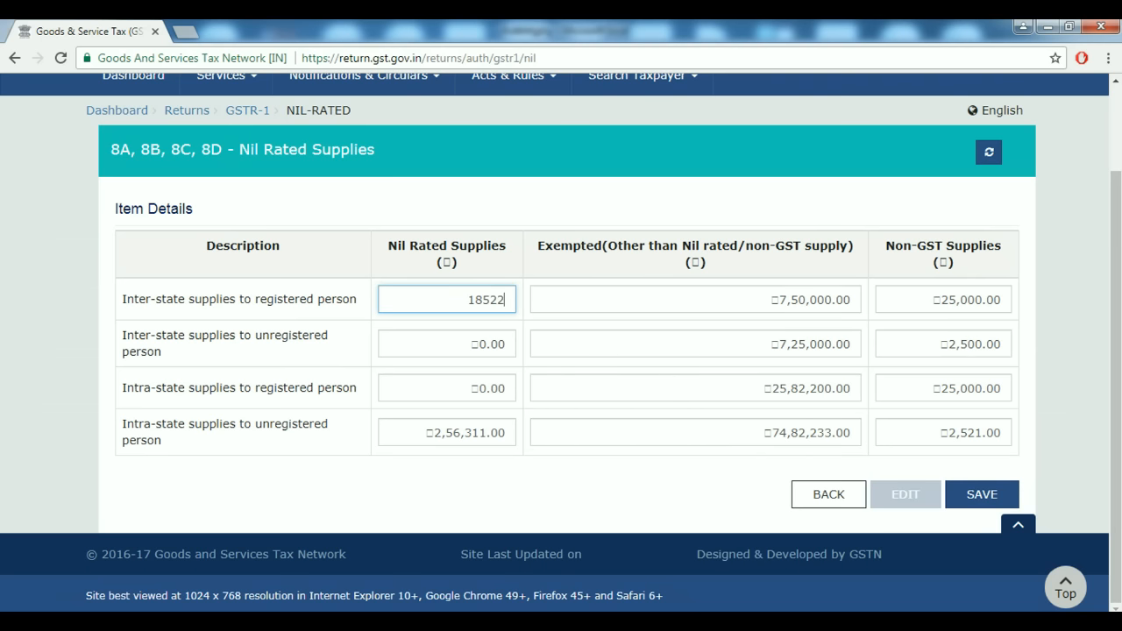
{"action": "key", "text": "Tab"}
{"action": "left_click", "coordinate": [447, 344]}
{"action": "type", "text": "1,8"}
{"action": "type", "text": "22"}
{"action": "key", "text": "Tab"}
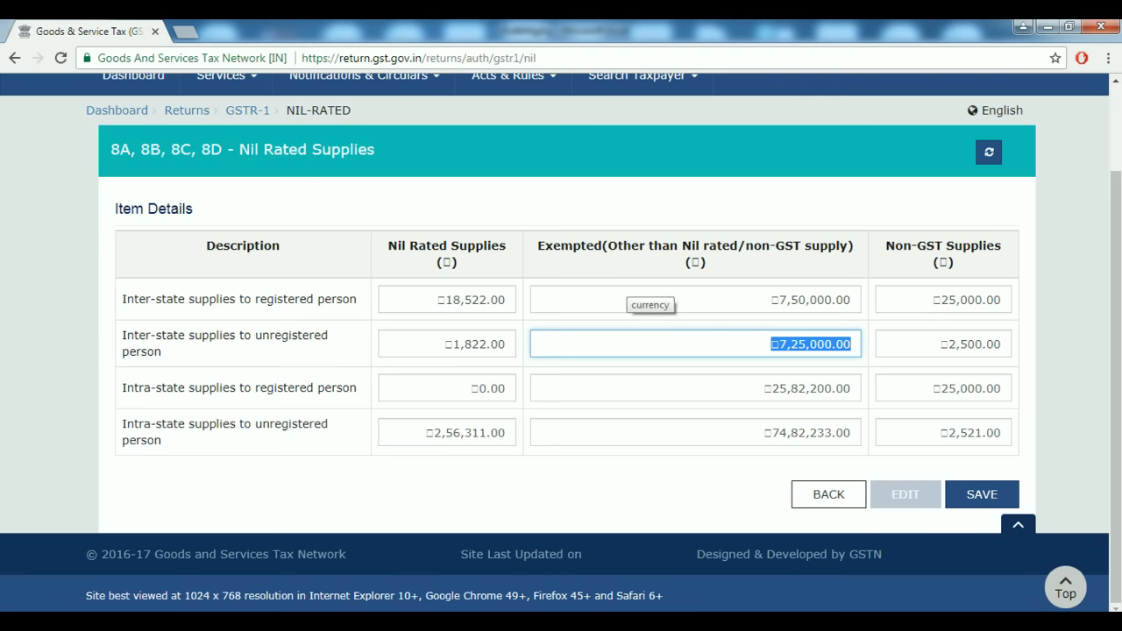
{"action": "triple_click", "coordinate": [628, 295]}
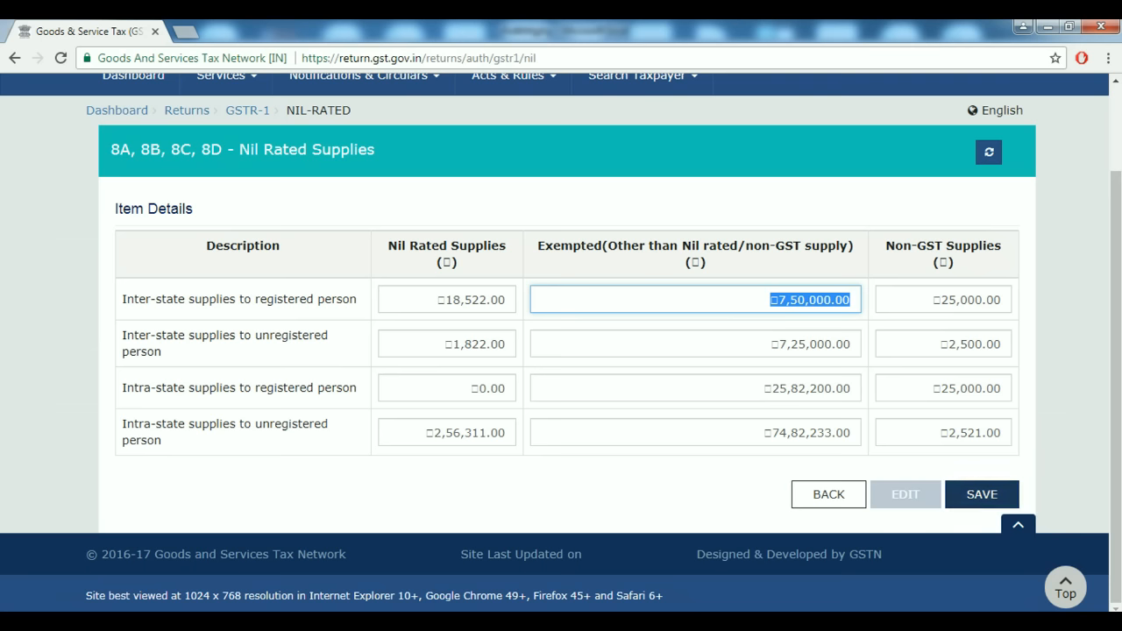
{"action": "left_click", "coordinate": [982, 494]}
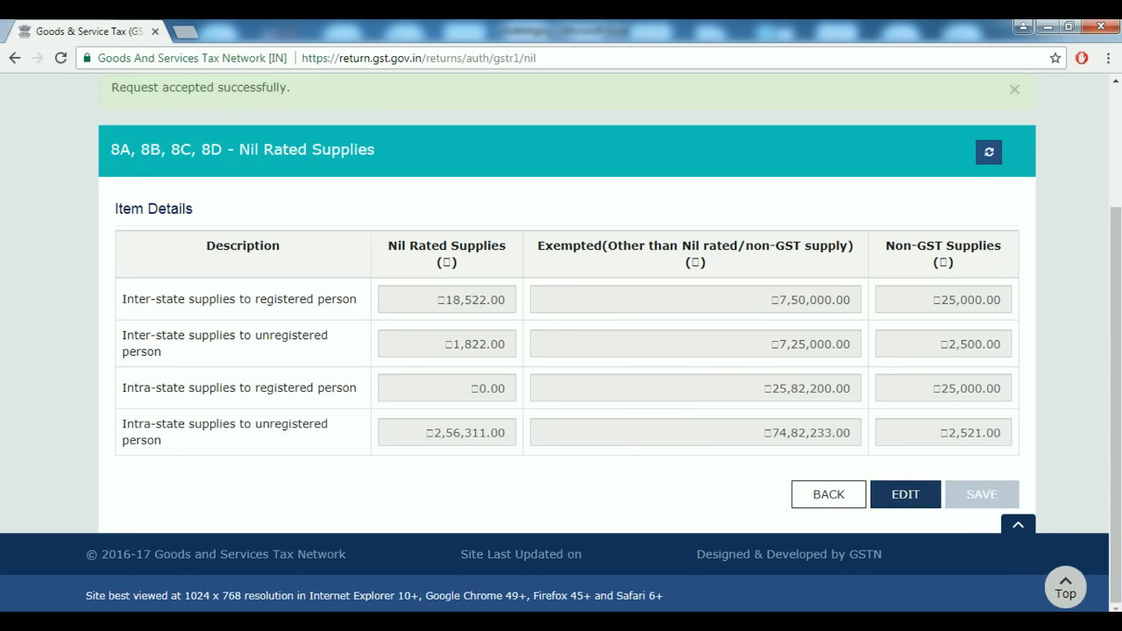
{"action": "left_click", "coordinate": [828, 494]}
Open 11A Tax Liability (Advances Received) and start a new Add Details entry.
{"action": "scroll", "coordinate": [561, 341], "scroll_direction": "down", "scroll_amount": 9}
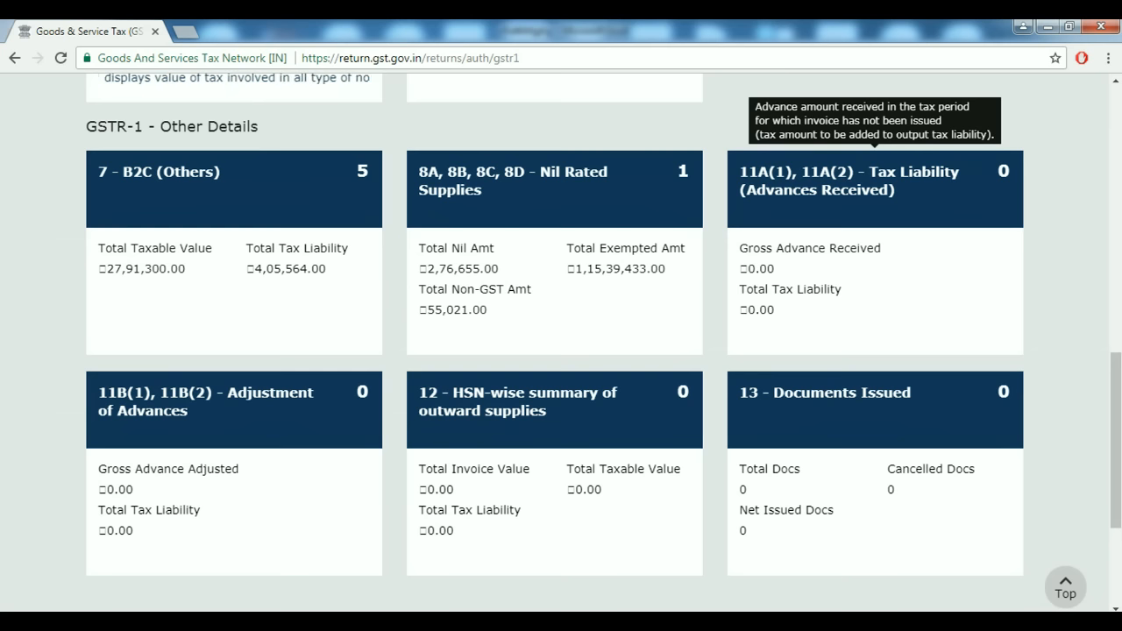
{"action": "left_click", "coordinate": [874, 170]}
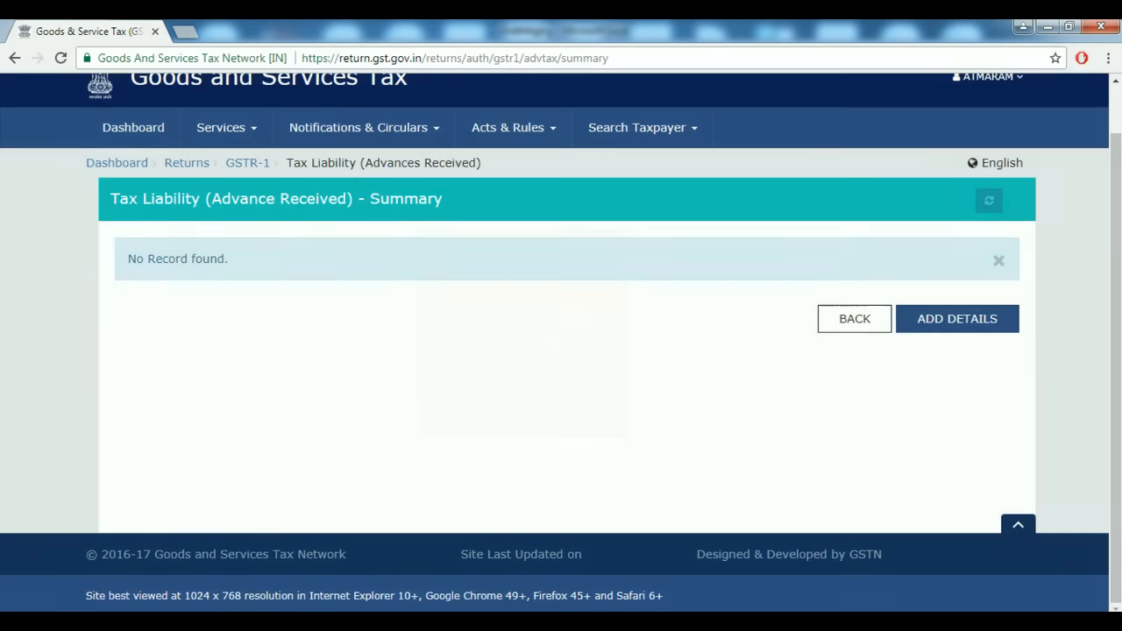
{"action": "left_click", "coordinate": [957, 318]}
{"action": "scroll", "coordinate": [561, 351], "scroll_direction": "down", "scroll_amount": 1}
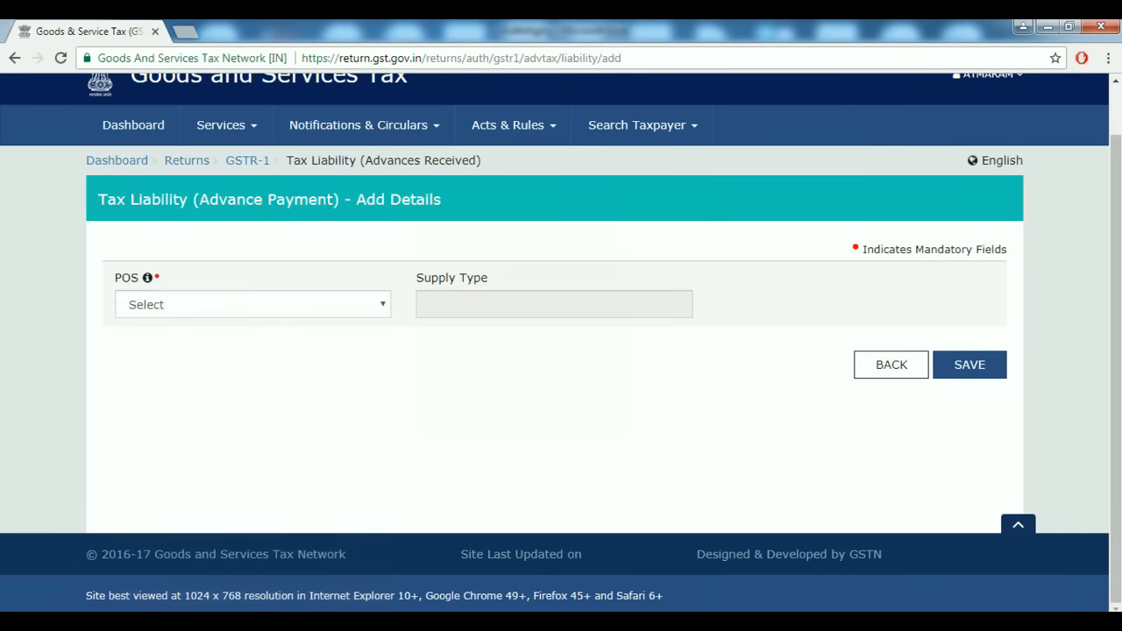
{"action": "left_click", "coordinate": [252, 304]}
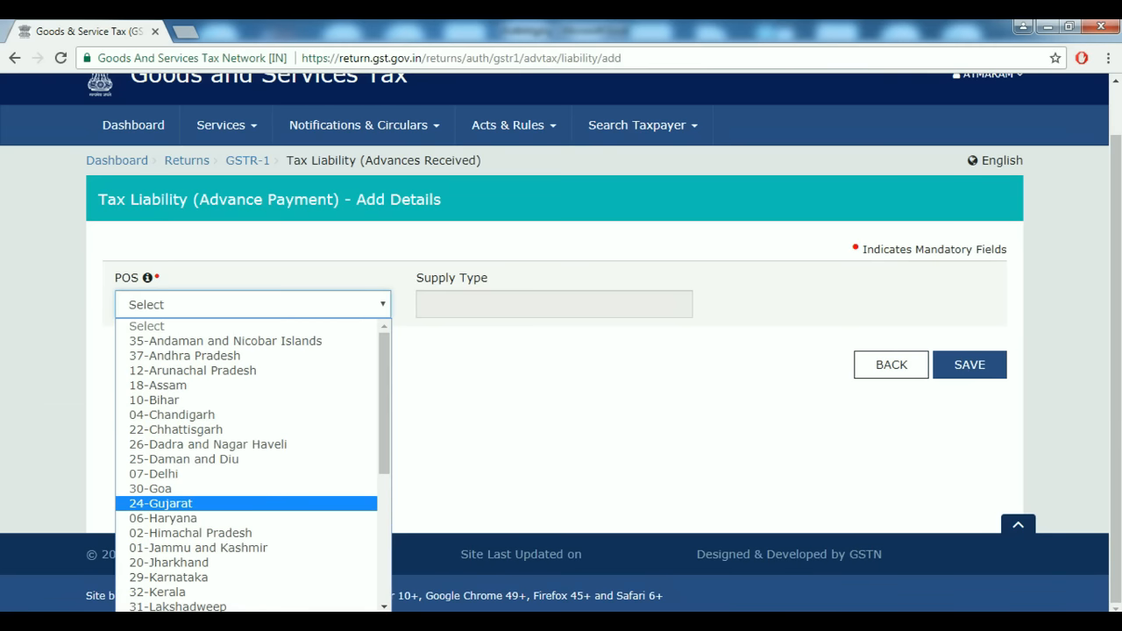
Choose 24-Gujarat and enter a 2,50,000 gross advance at the 5% rate.
{"action": "left_click", "coordinate": [161, 504]}
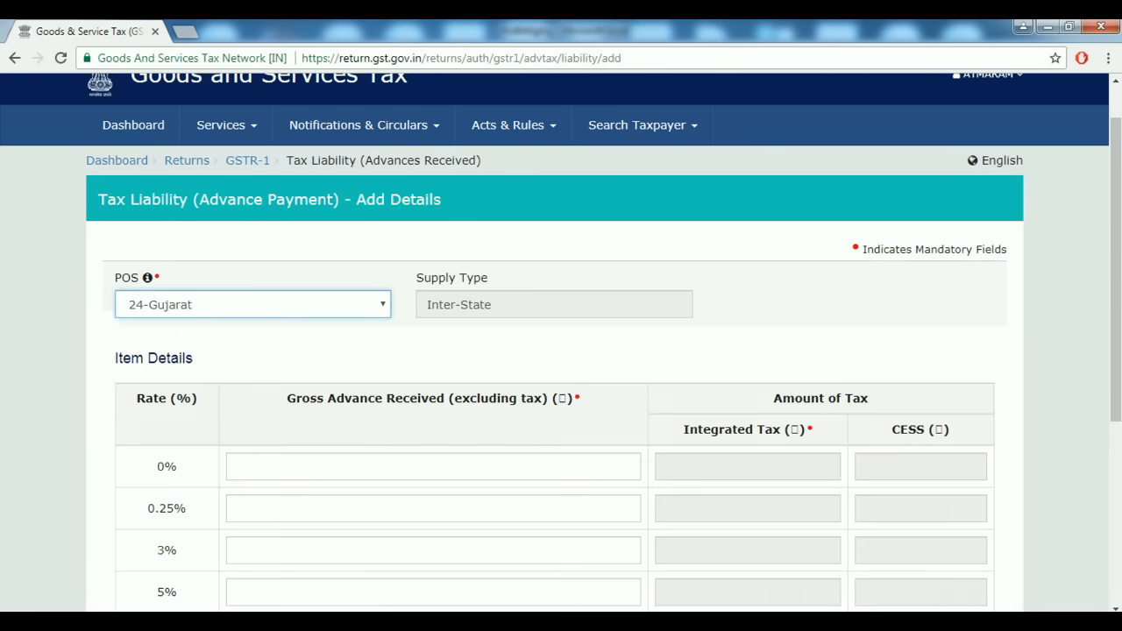
{"action": "scroll", "coordinate": [561, 350], "scroll_direction": "down", "scroll_amount": 1}
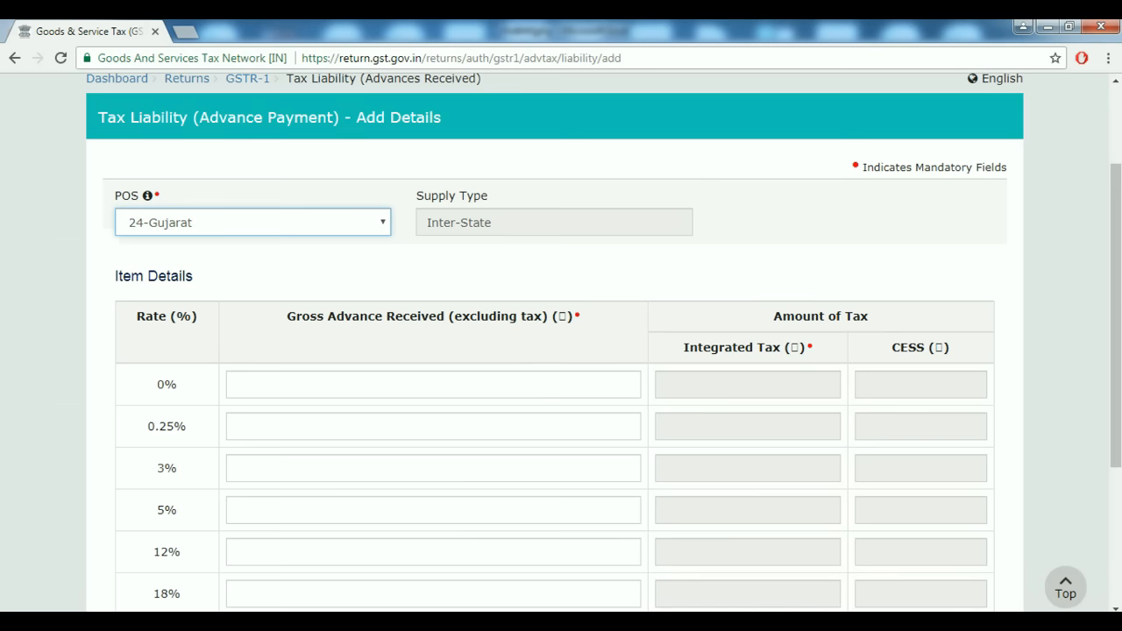
{"action": "scroll", "coordinate": [560, 351], "scroll_direction": "down", "scroll_amount": 2}
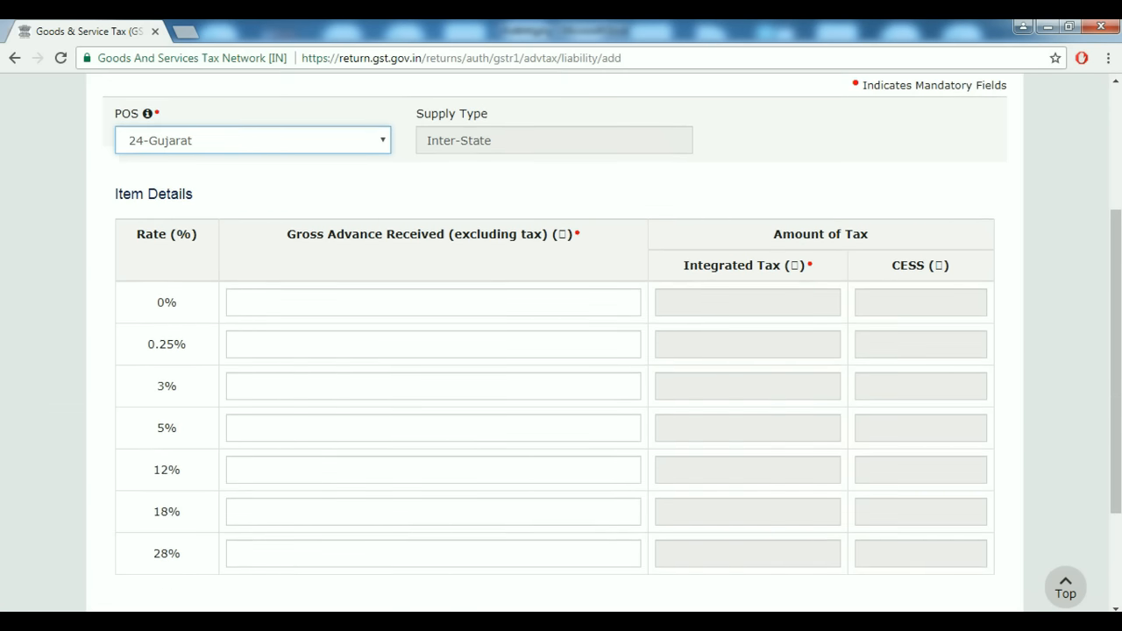
{"action": "left_click", "coordinate": [403, 429]}
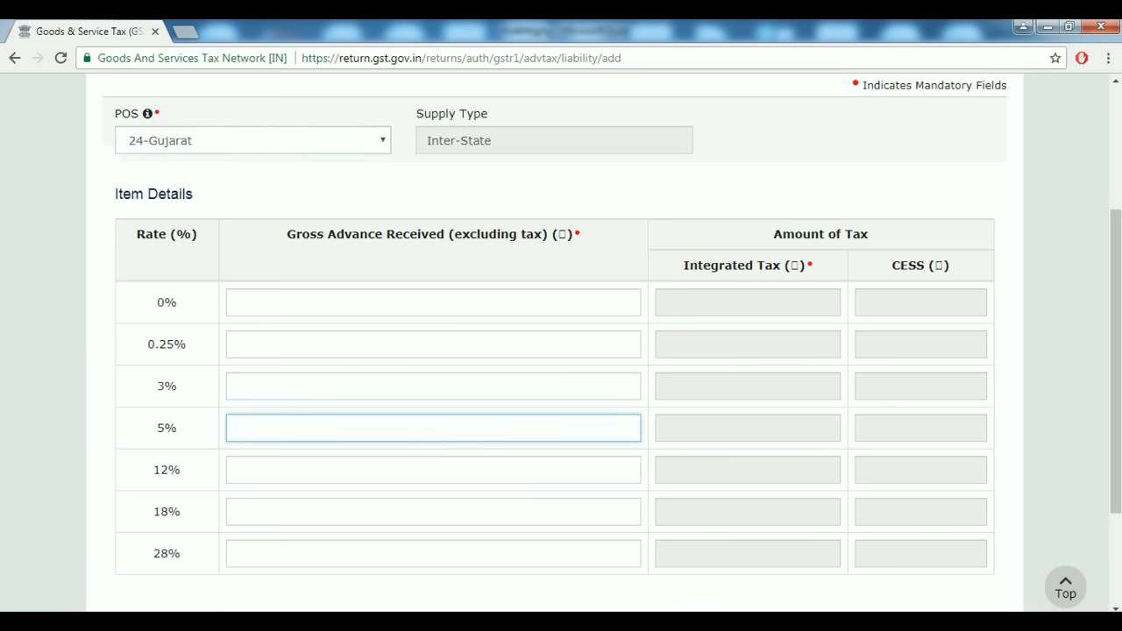
{"action": "type", "text": "250000"}
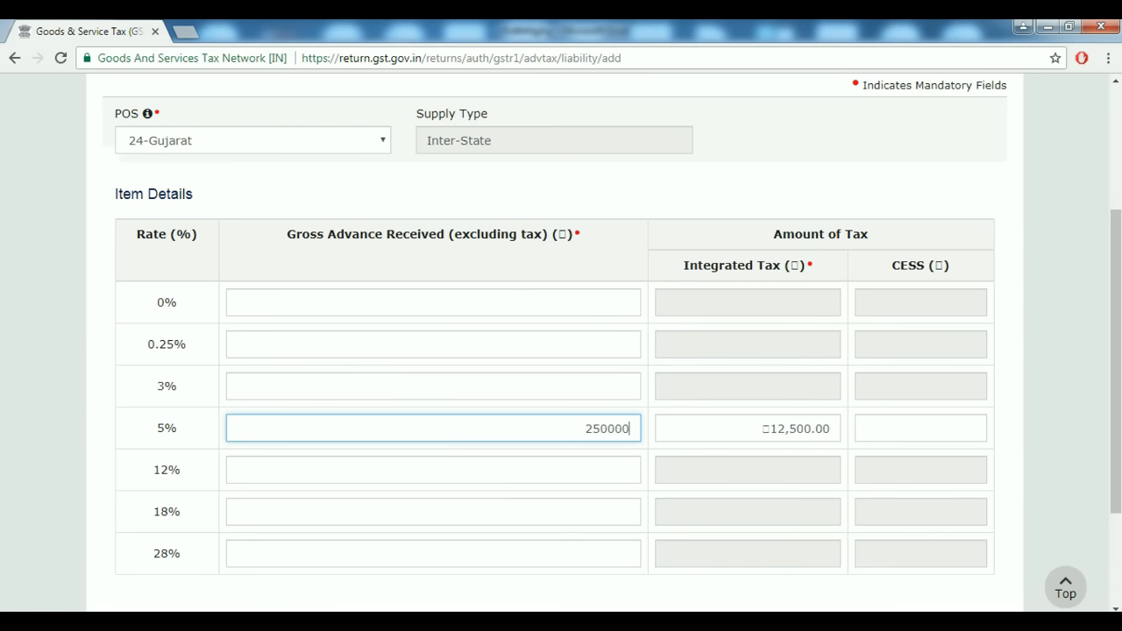
{"action": "key", "text": "Tab"}
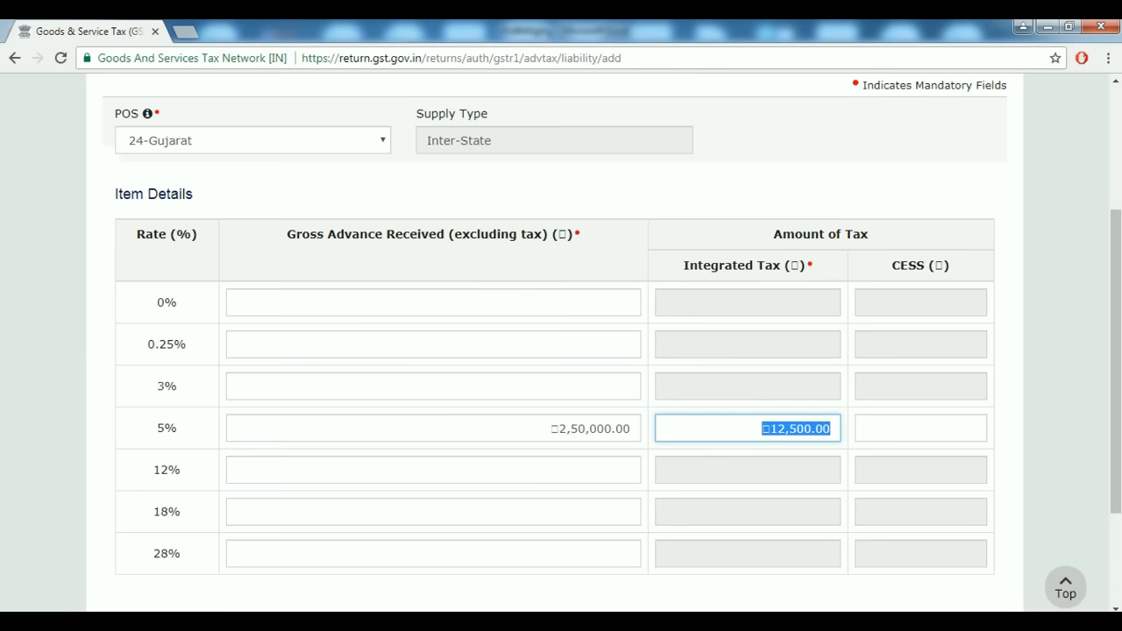
Check the total of 2,50,000 plus 12,500 integrated tax in Calculator.
{"action": "key", "text": "alt+Tab"}
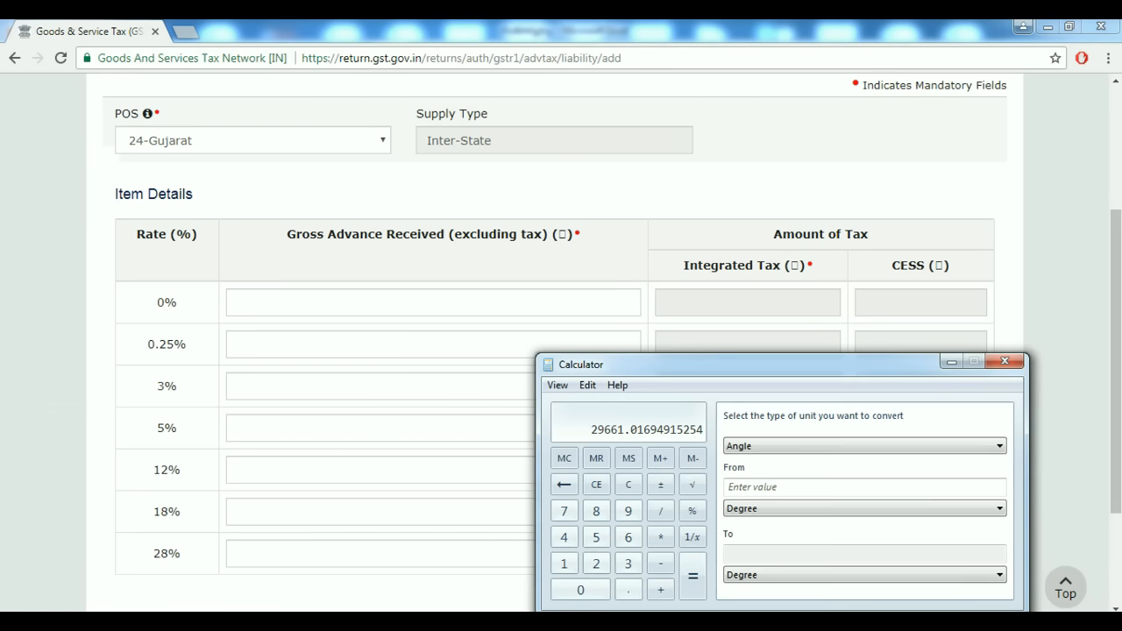
{"action": "left_click", "coordinate": [627, 484]}
{"action": "left_click_drag", "start_coordinate": [631, 364], "coordinate": [102, 329]}
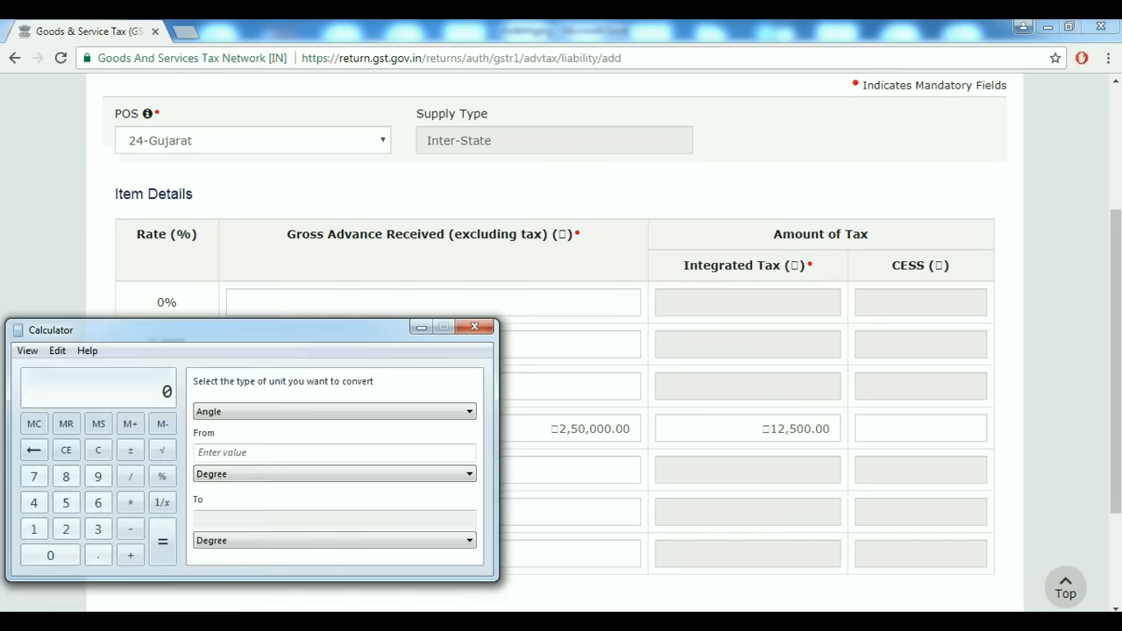
{"action": "type", "text": "250000 + 12500 +"}
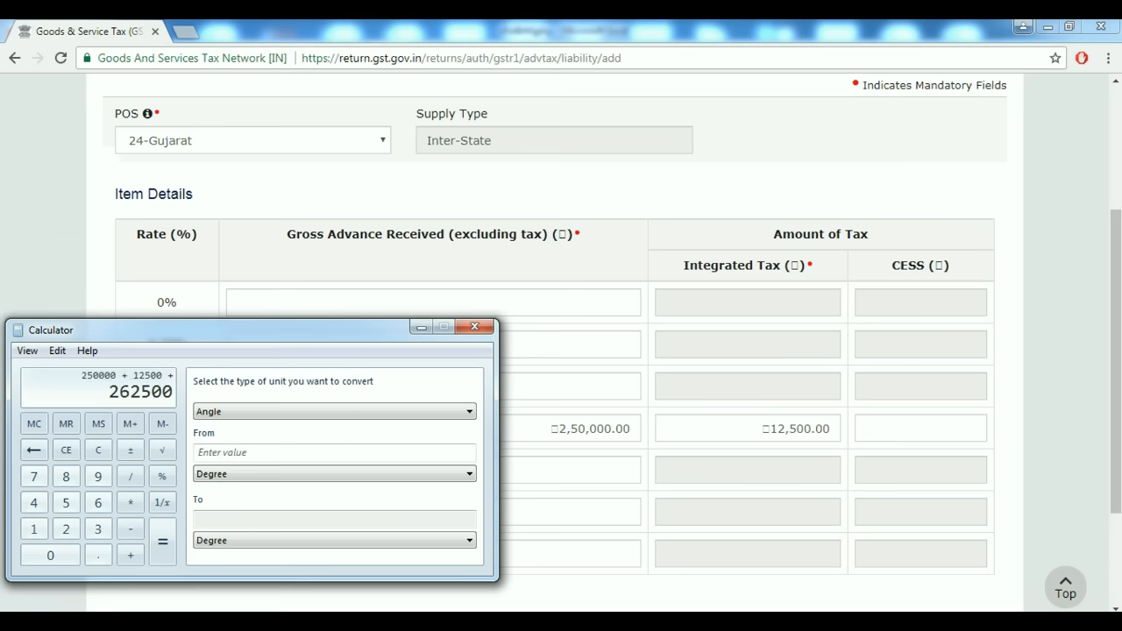
{"action": "left_click", "coordinate": [474, 326]}
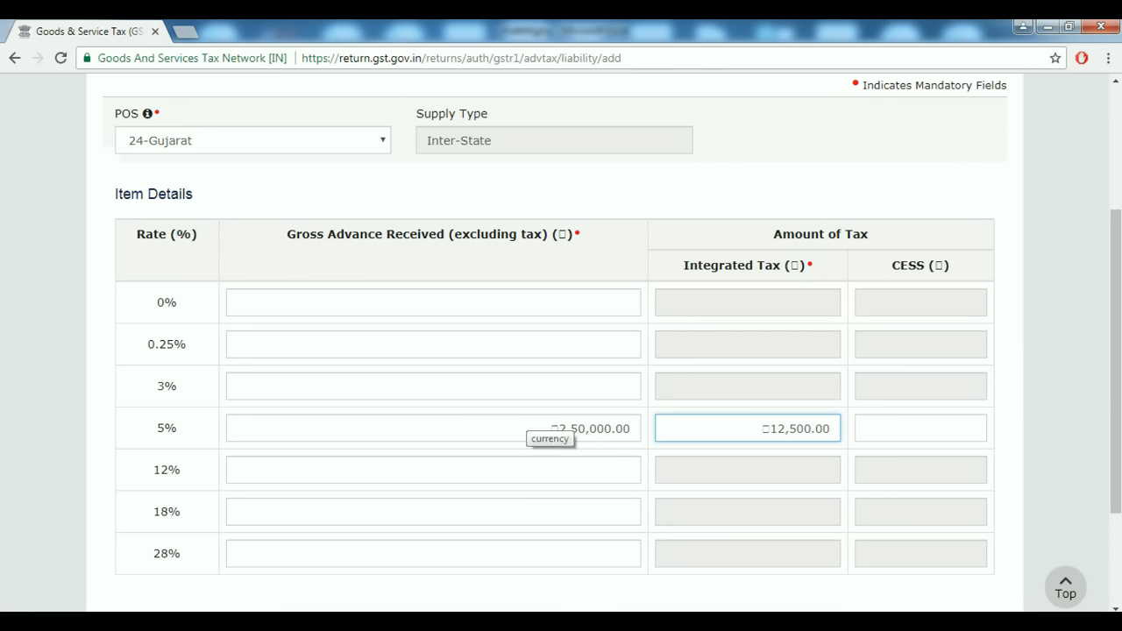
Review the advance fields and save the Gujarat 2,50,000 advance entry.
{"action": "left_click", "coordinate": [552, 428]}
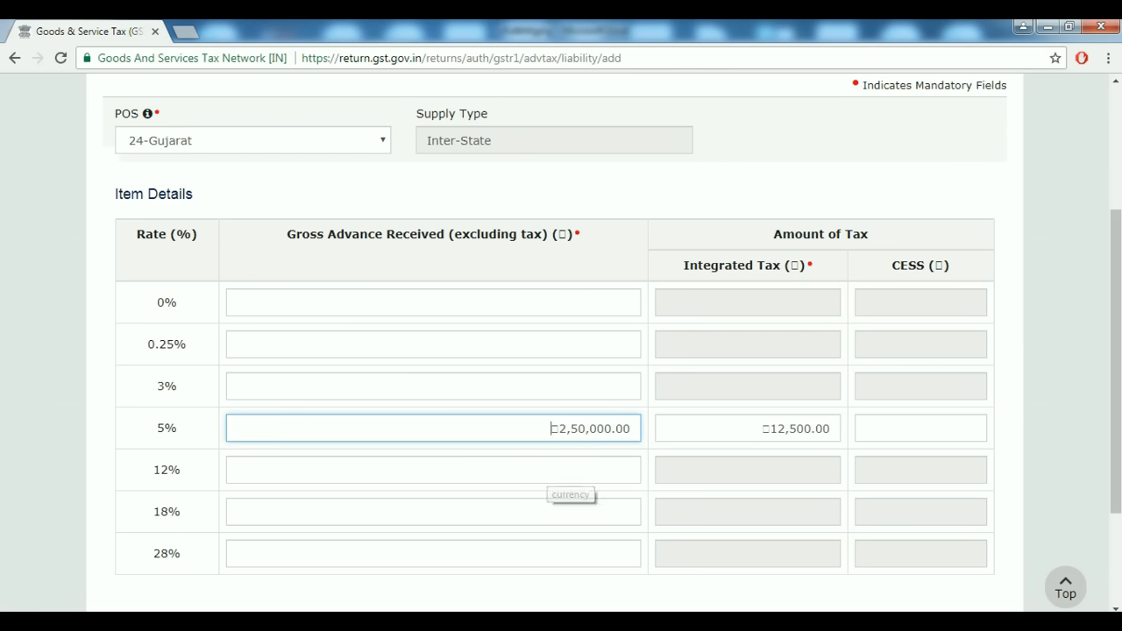
{"action": "left_click", "coordinate": [547, 470]}
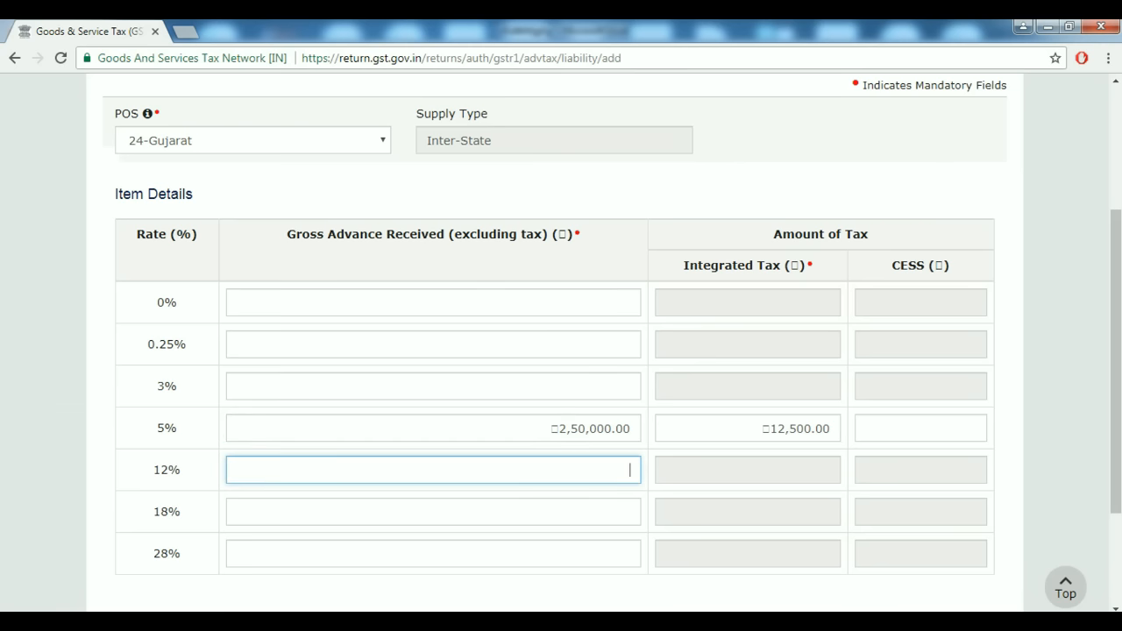
{"action": "scroll", "coordinate": [561, 350], "scroll_direction": "down", "scroll_amount": 1}
{"action": "scroll", "coordinate": [560, 351], "scroll_direction": "up", "scroll_amount": 4}
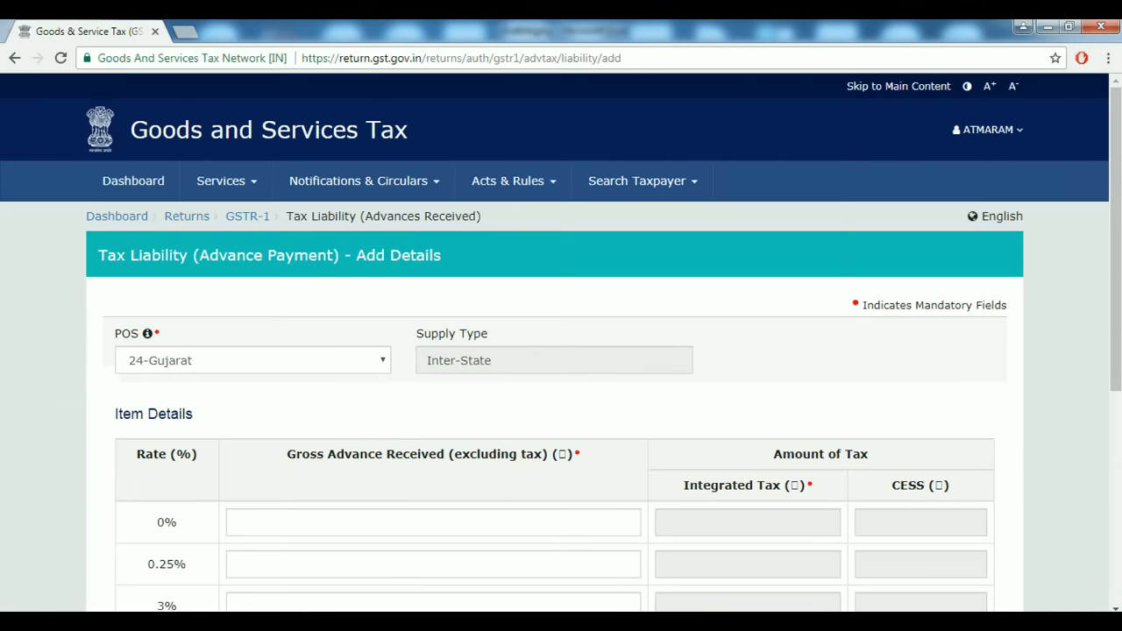
{"action": "scroll", "coordinate": [561, 351], "scroll_direction": "down", "scroll_amount": 3}
{"action": "scroll", "coordinate": [561, 350], "scroll_direction": "down", "scroll_amount": 1}
{"action": "scroll", "coordinate": [561, 350], "scroll_direction": "up", "scroll_amount": 2}
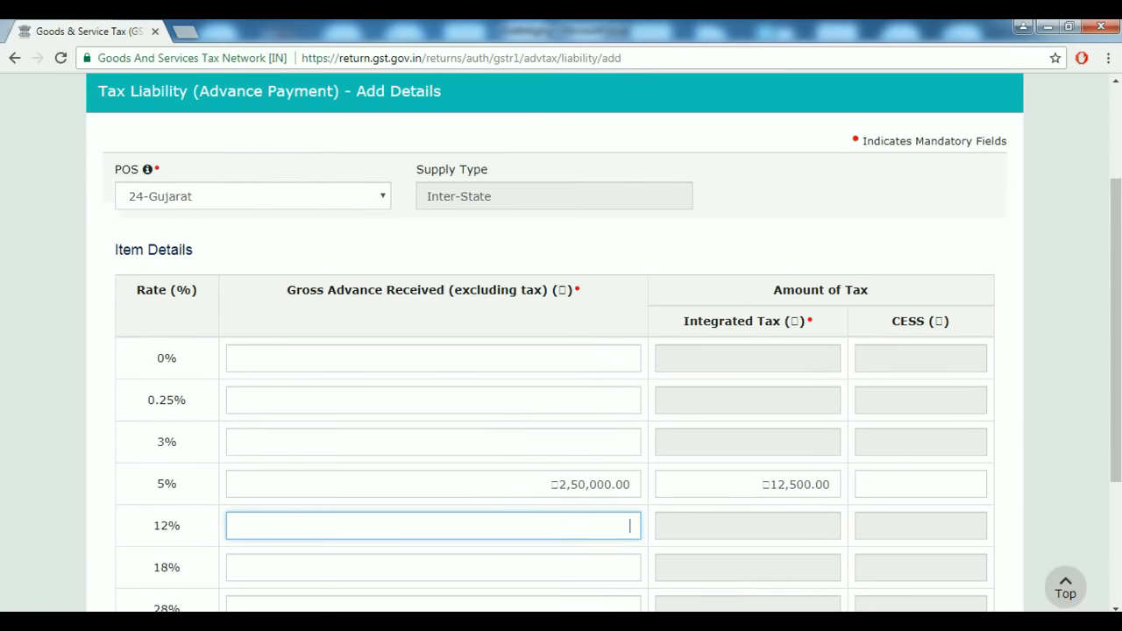
{"action": "scroll", "coordinate": [560, 350], "scroll_direction": "down", "scroll_amount": 2}
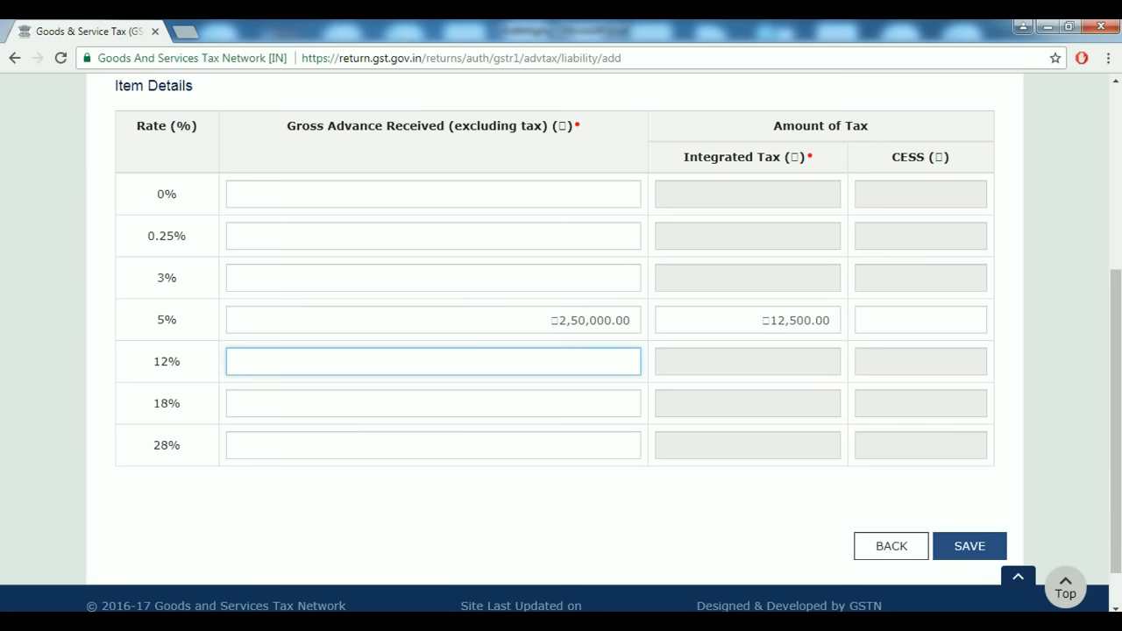
{"action": "scroll", "coordinate": [561, 350], "scroll_direction": "up", "scroll_amount": 3}
{"action": "scroll", "coordinate": [561, 342], "scroll_direction": "down", "scroll_amount": 3}
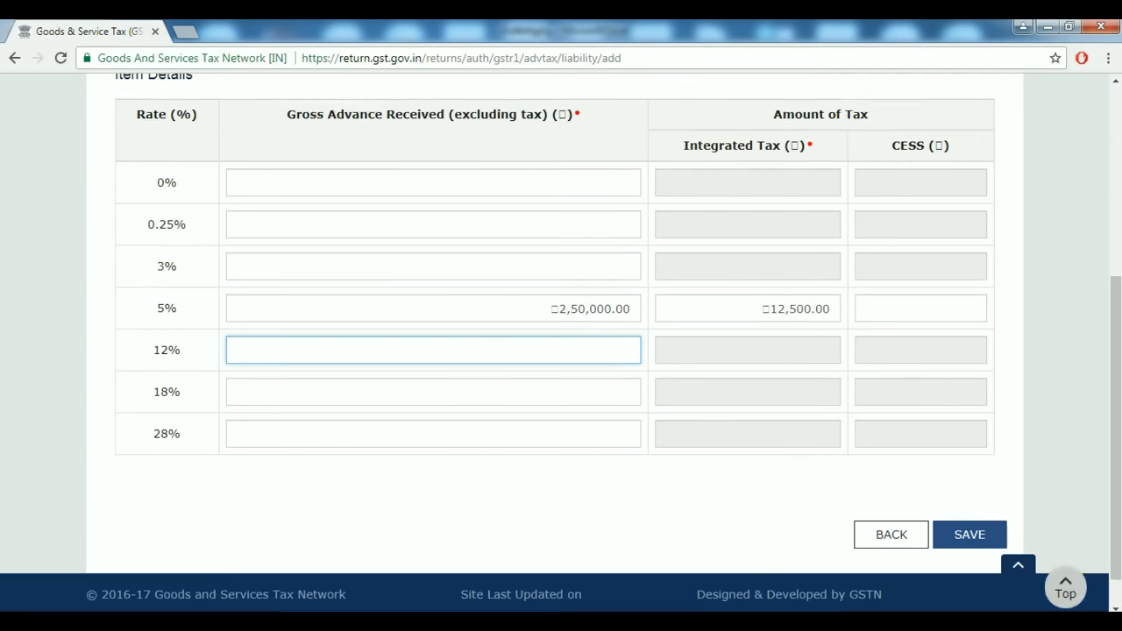
{"action": "left_click", "coordinate": [969, 494]}
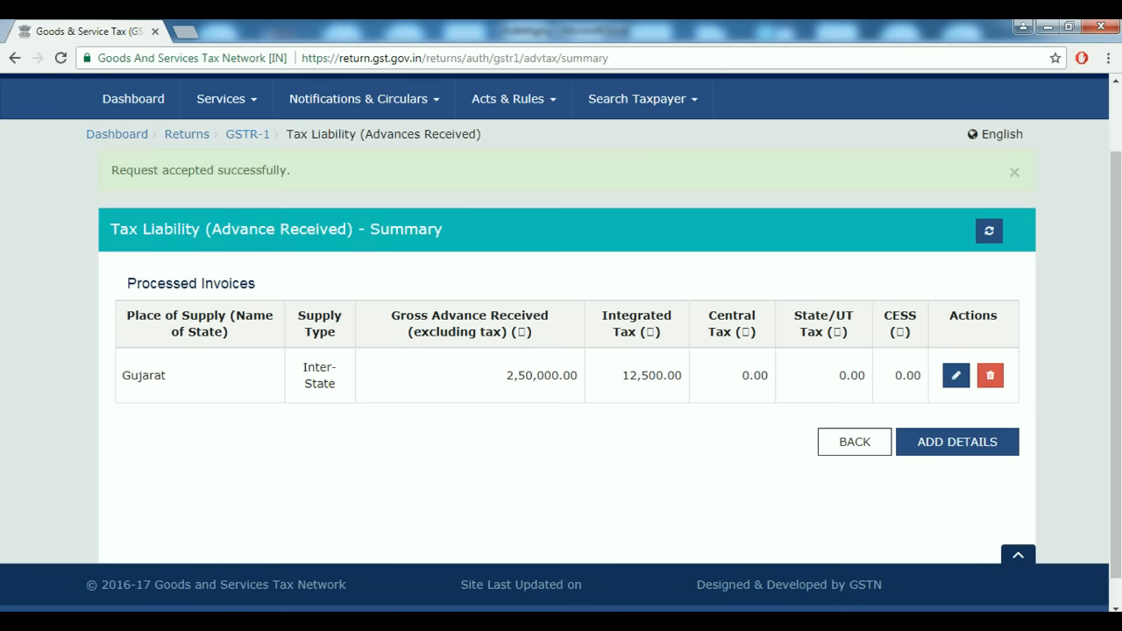
Add an advance received for place of supply 07-Delhi with ₹2,50,000 gross at 12%.
{"action": "left_click", "coordinate": [957, 442]}
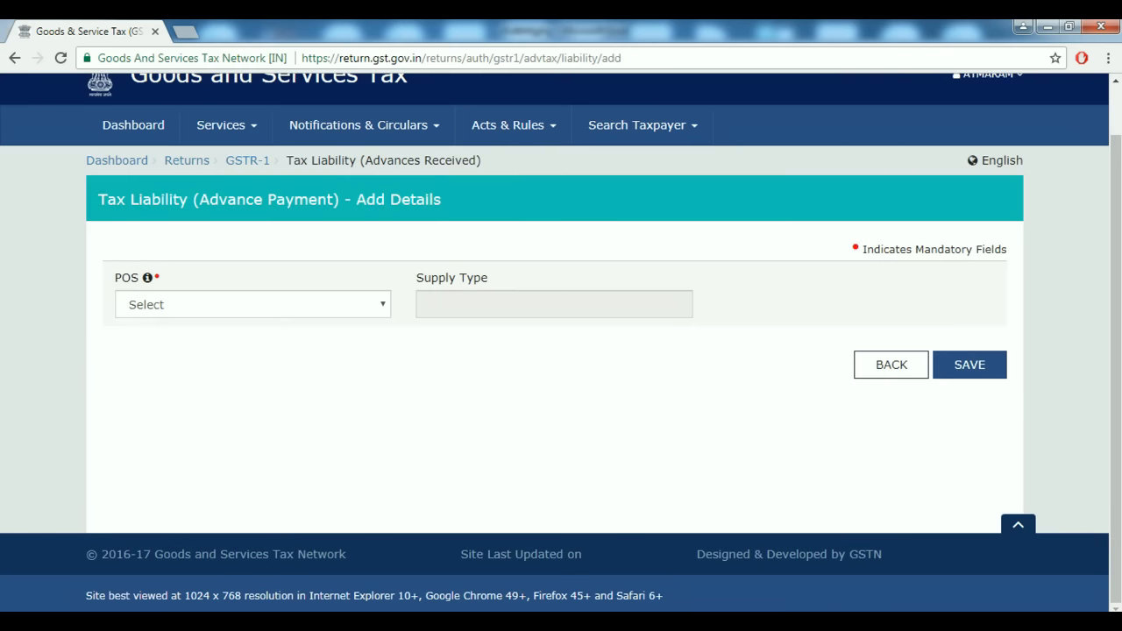
{"action": "left_click", "coordinate": [253, 304]}
{"action": "left_click", "coordinate": [211, 473]}
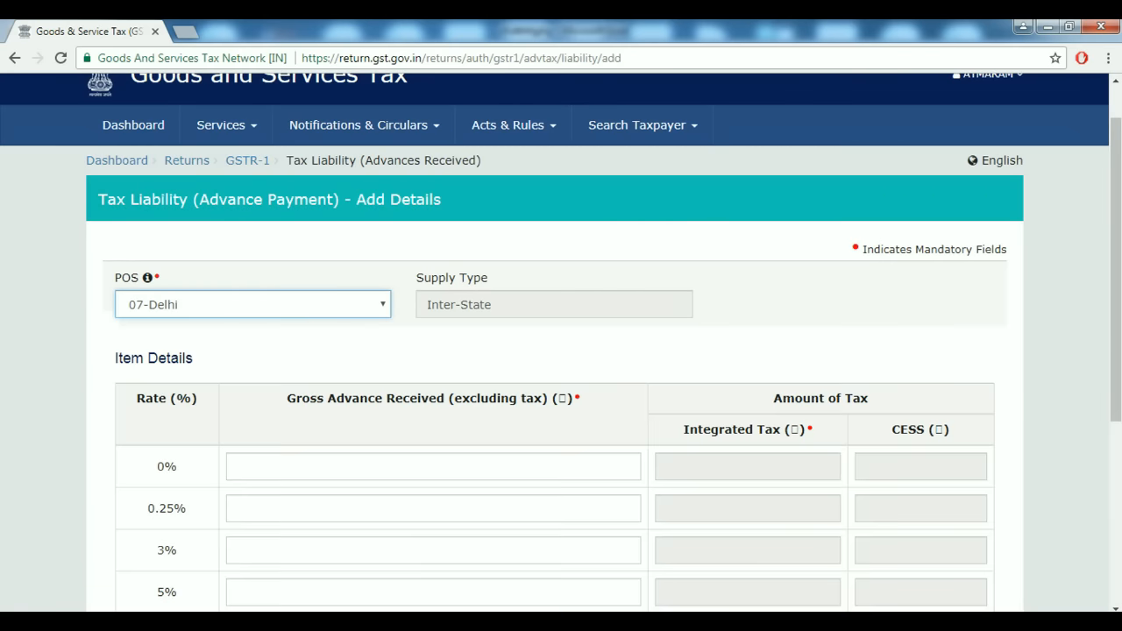
{"action": "scroll", "coordinate": [560, 342], "scroll_direction": "down", "scroll_amount": 3}
{"action": "left_click", "coordinate": [630, 387]}
{"action": "type", "text": "250000"}
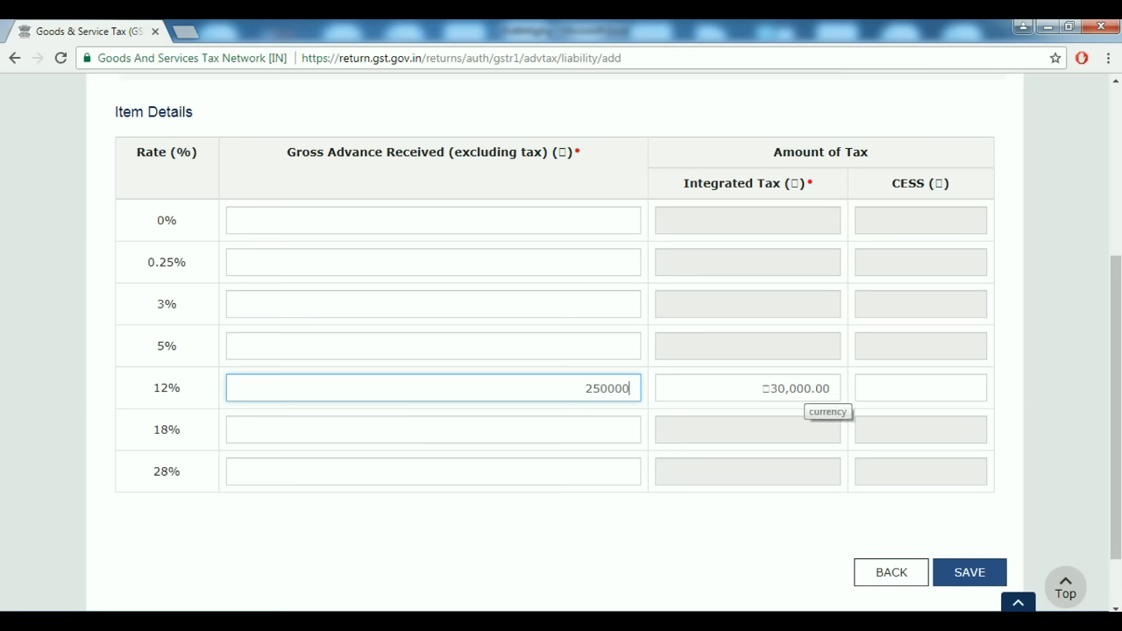
{"action": "key", "text": "Tab"}
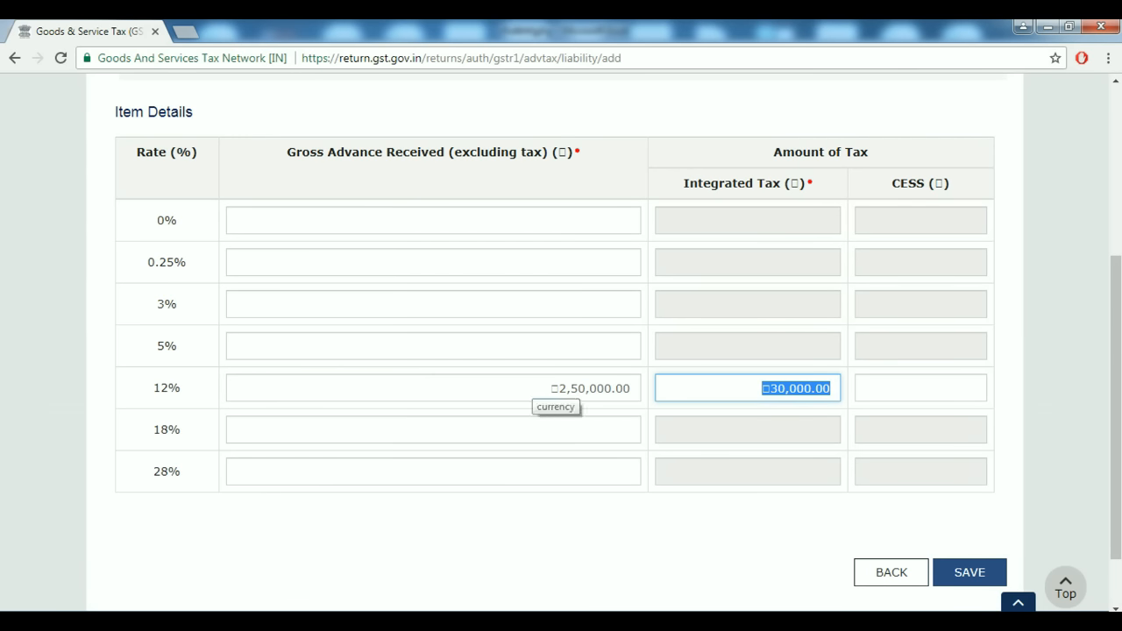
Verify the totals in Calculator, adding the 2,50,000 advances and the 30,000 tax.
{"action": "key", "text": "XF86Calculator"}
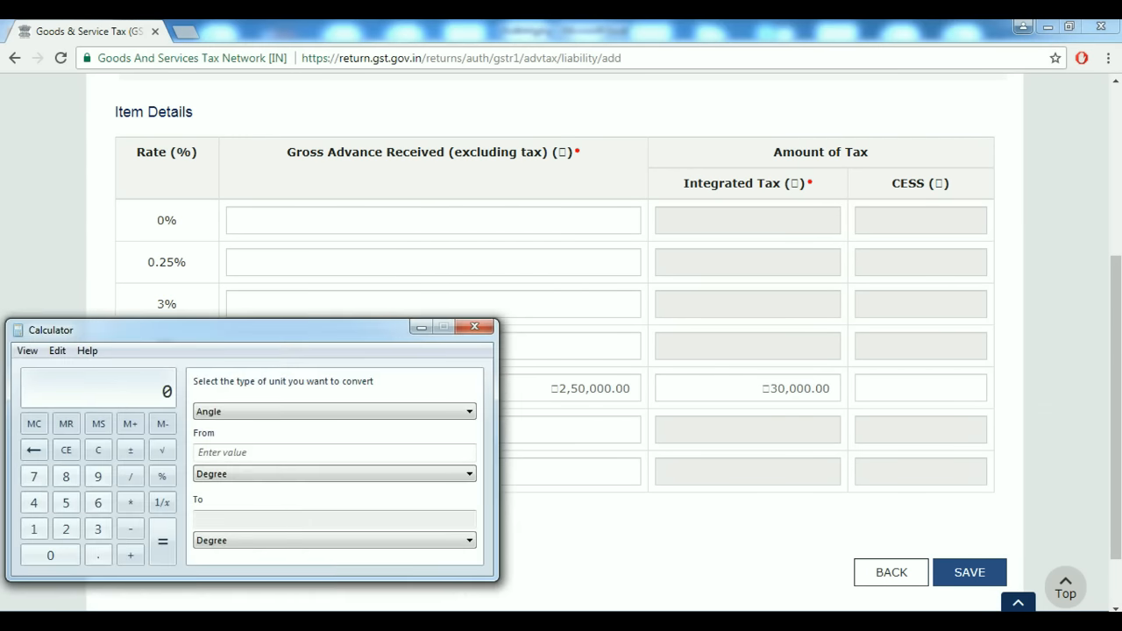
{"action": "left_click_drag", "start_coordinate": [263, 331], "coordinate": [284, 130]}
{"action": "type", "text": "250000 + 300000"}
{"action": "key", "text": "BackSpace"}
{"action": "type", "text": "+"}
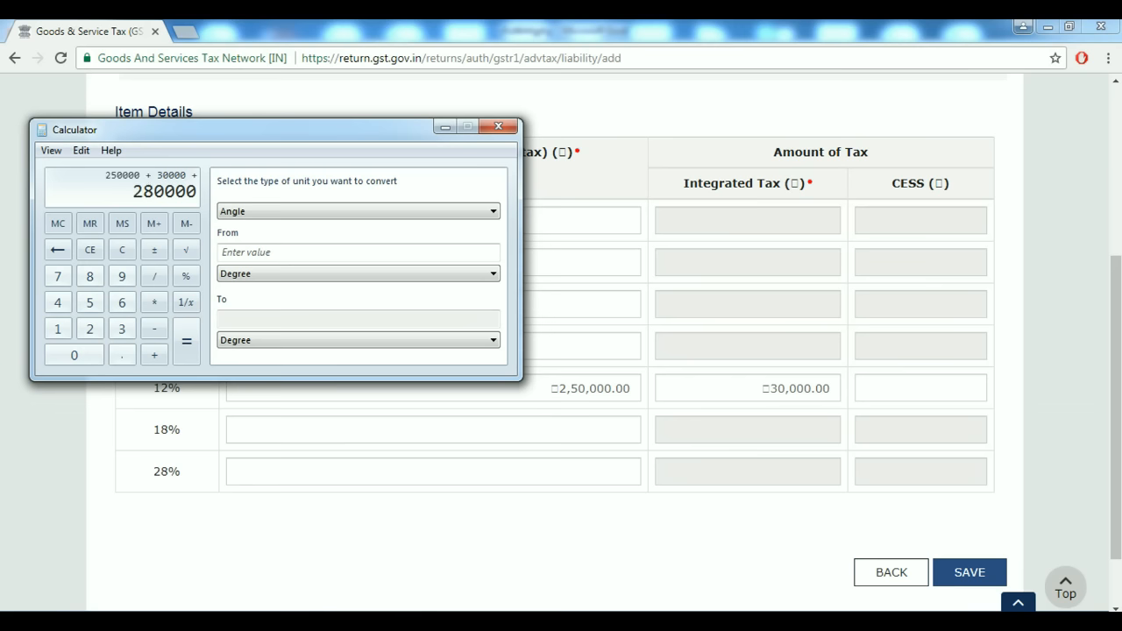
{"action": "left_click", "coordinate": [446, 127]}
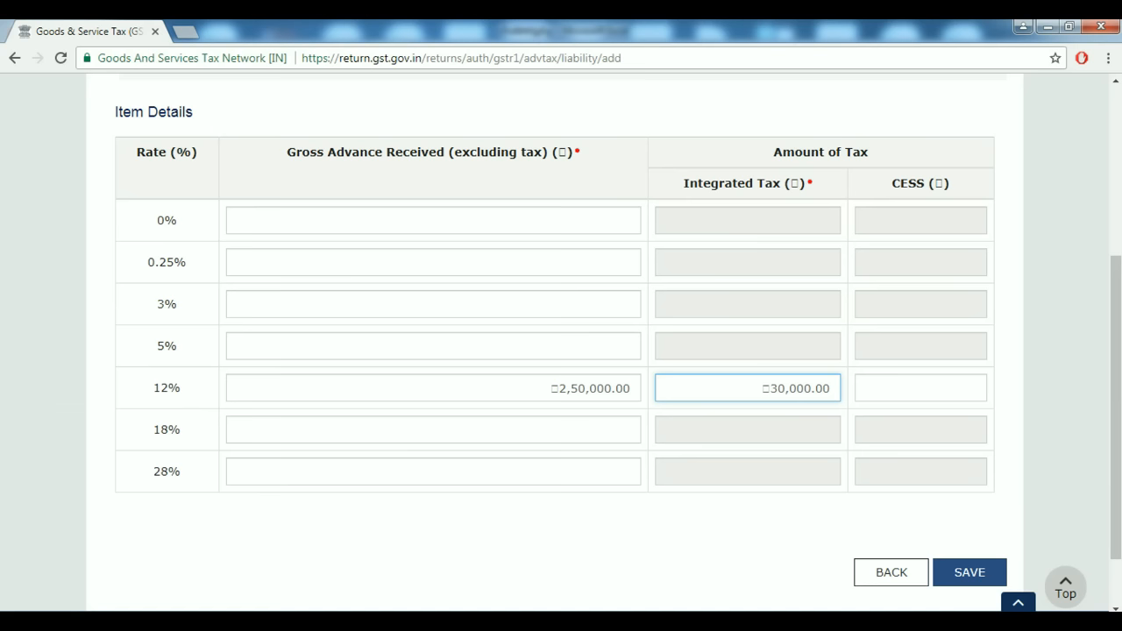
Recheck the ₹2,50,000.00 amount in the 12% row and save the Delhi advance.
{"action": "left_click", "coordinate": [551, 388]}
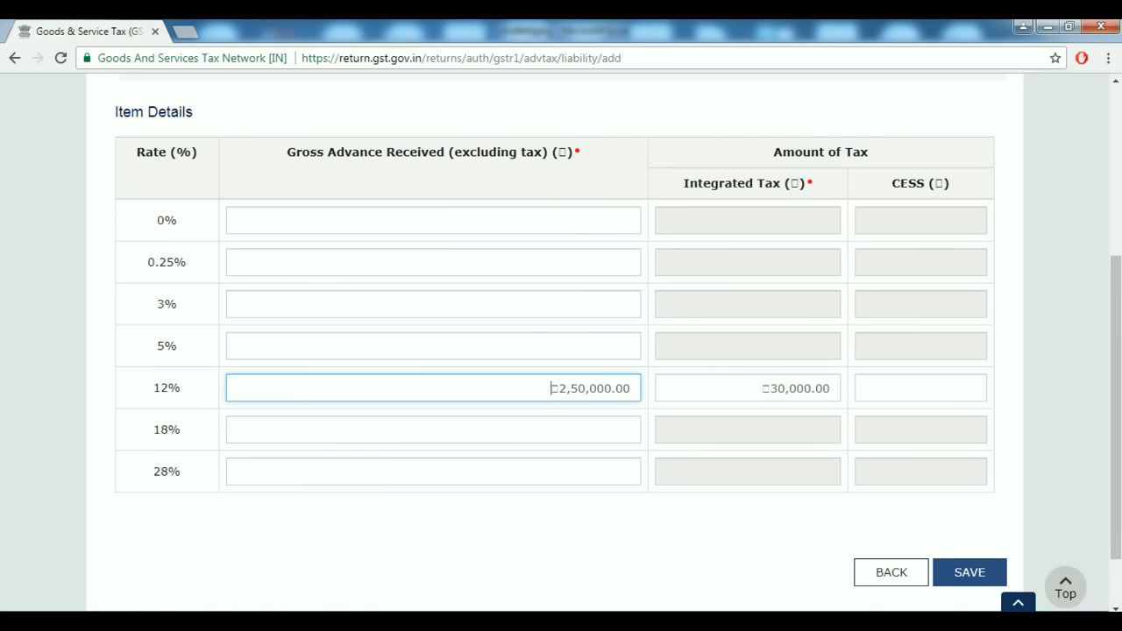
{"action": "left_click", "coordinate": [763, 387]}
{"action": "left_click_drag", "start_coordinate": [545, 387], "coordinate": [630, 388]}
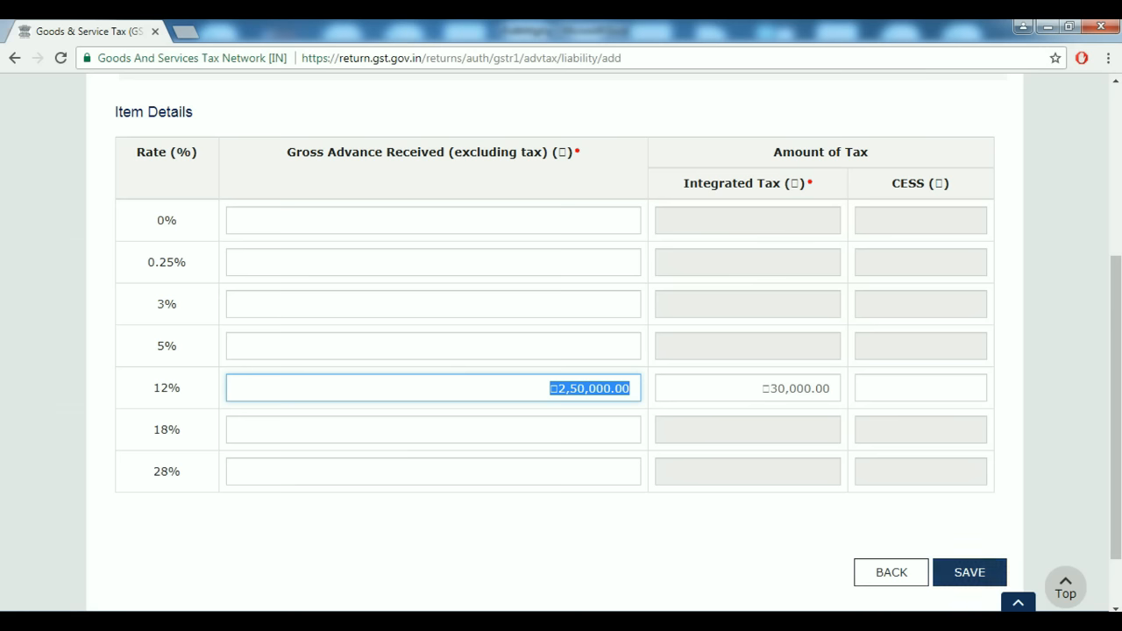
{"action": "left_click", "coordinate": [970, 572]}
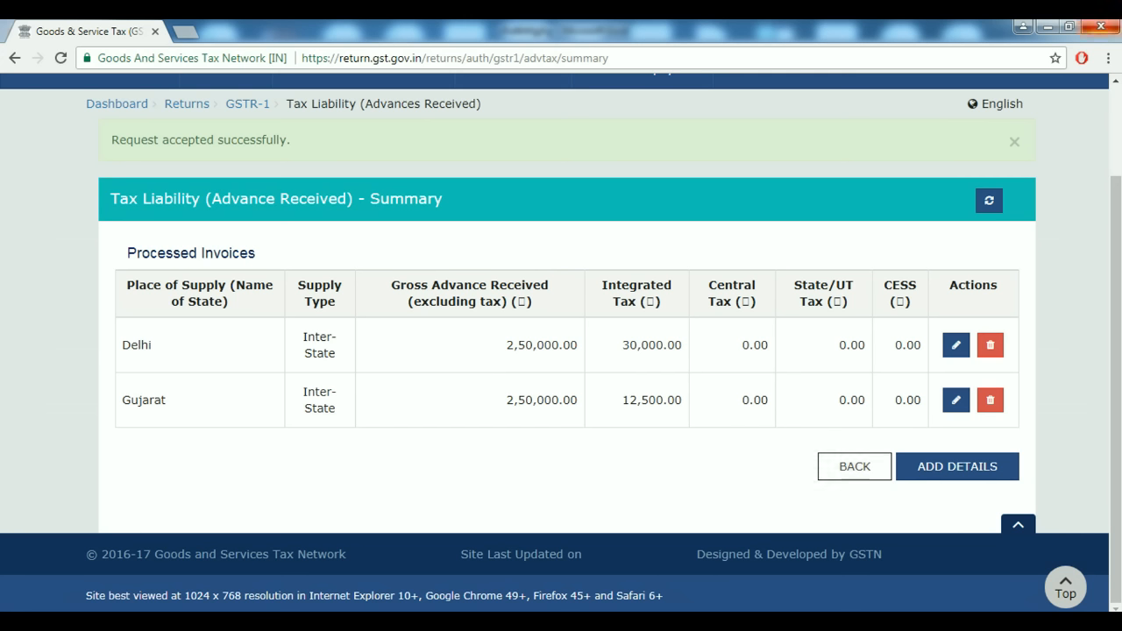
Return to GSTR-1 and start a new entry under 11B Adjustment of Advances.
{"action": "left_click", "coordinate": [854, 466]}
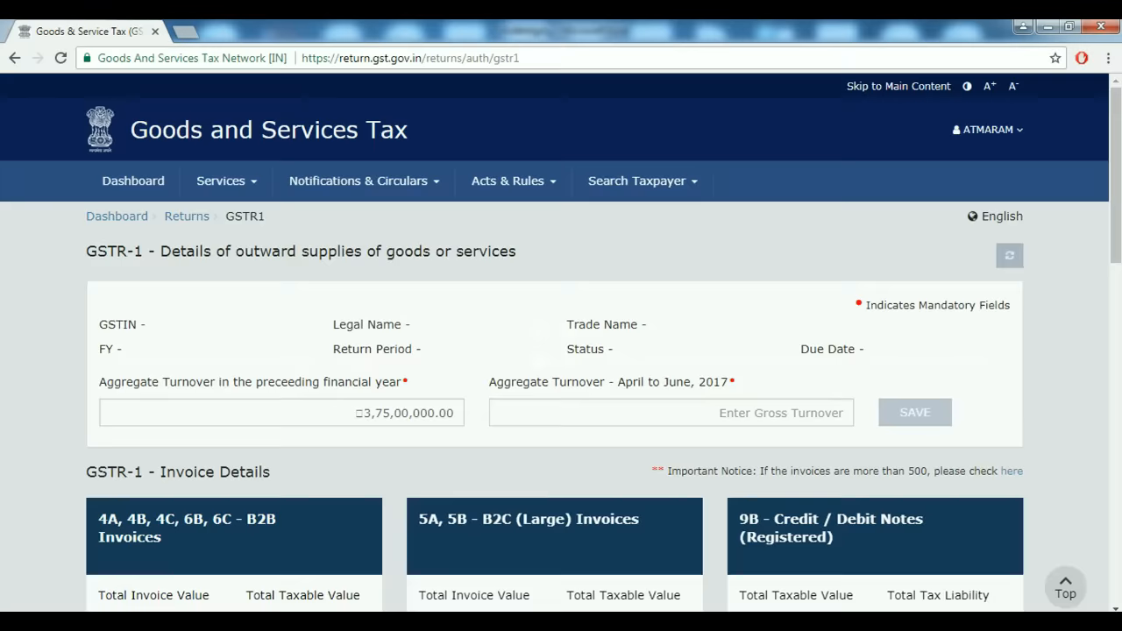
{"action": "scroll", "coordinate": [561, 342], "scroll_direction": "down", "scroll_amount": 2}
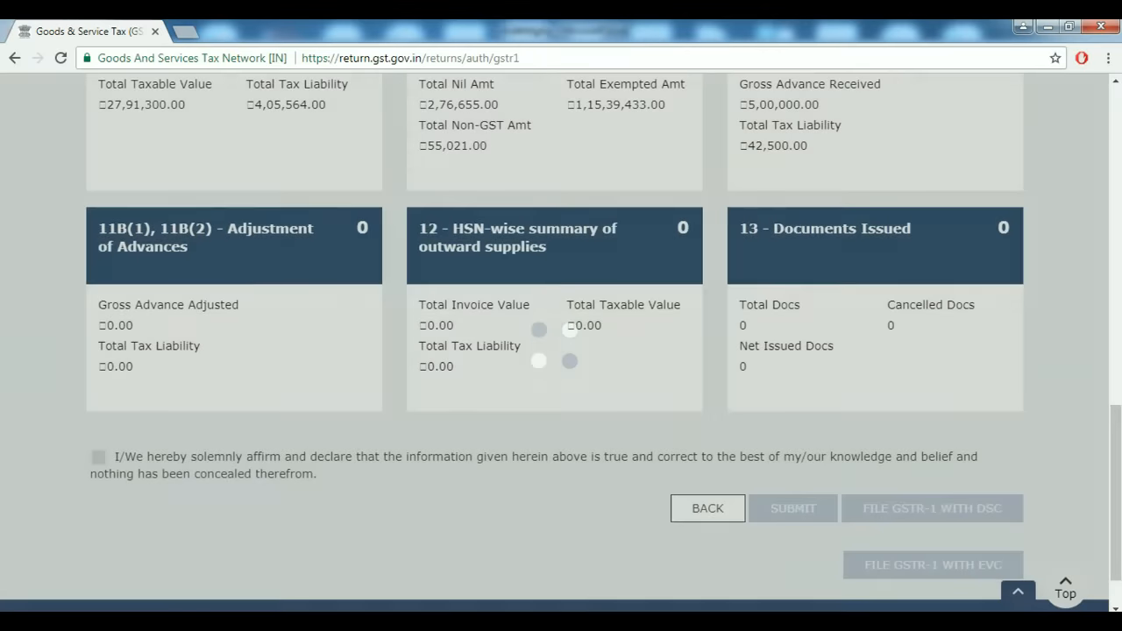
{"action": "scroll", "coordinate": [874, 325], "scroll_direction": "up", "scroll_amount": 1}
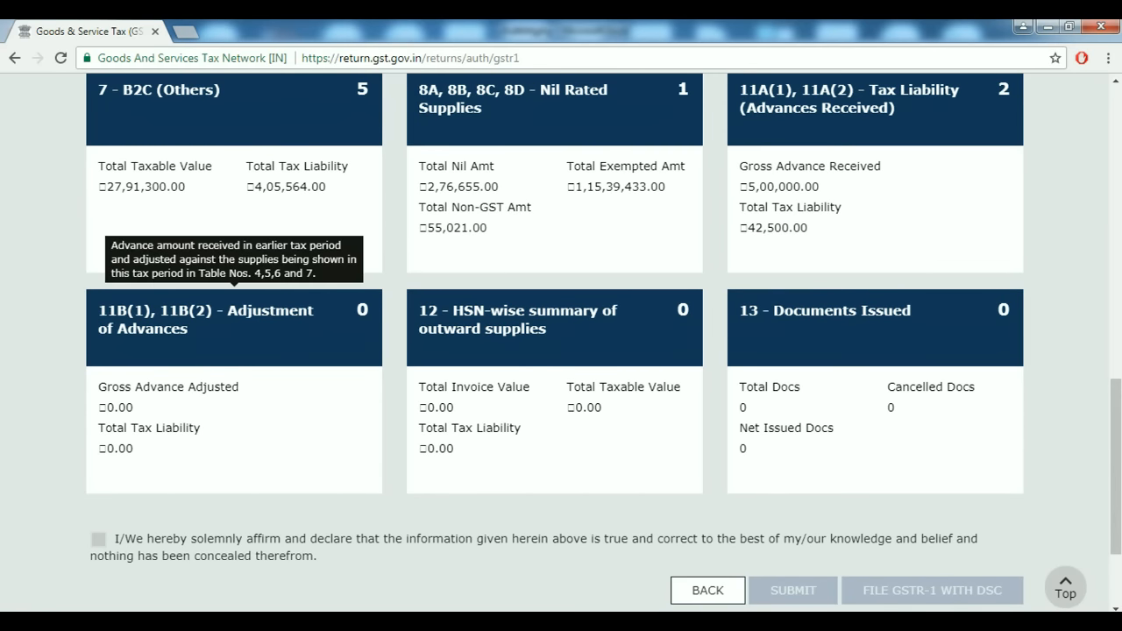
{"action": "left_click", "coordinate": [234, 320]}
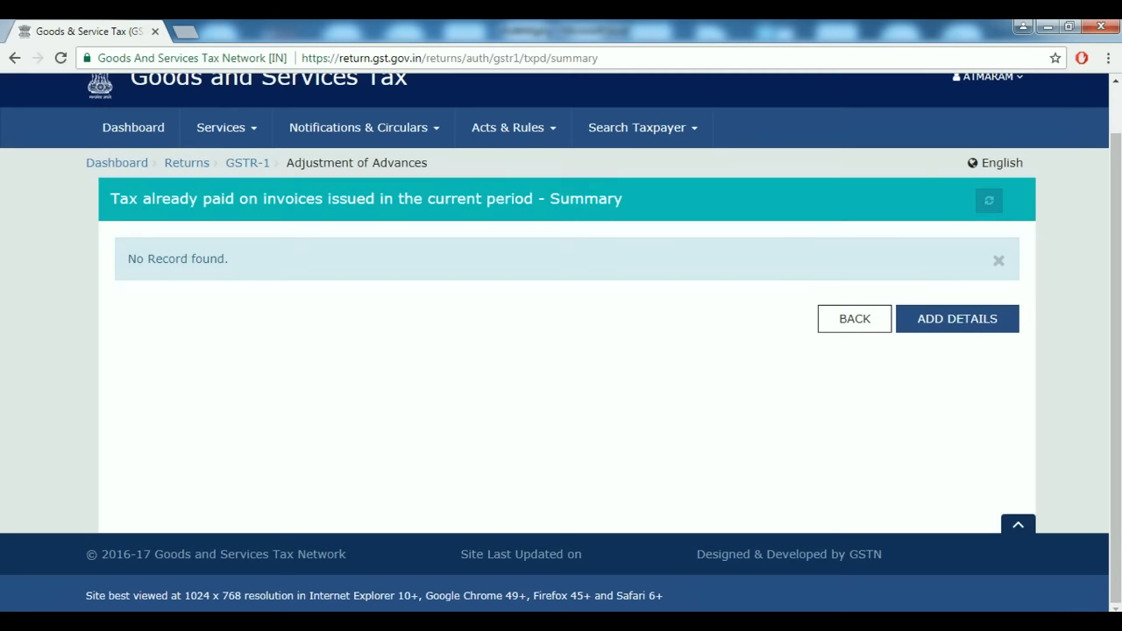
{"action": "left_click", "coordinate": [957, 319]}
Record a 07-Delhi adjustment of ₹2,50,000 at 5%, save it, and go back.
{"action": "scroll", "coordinate": [561, 351], "scroll_direction": "down", "scroll_amount": 1}
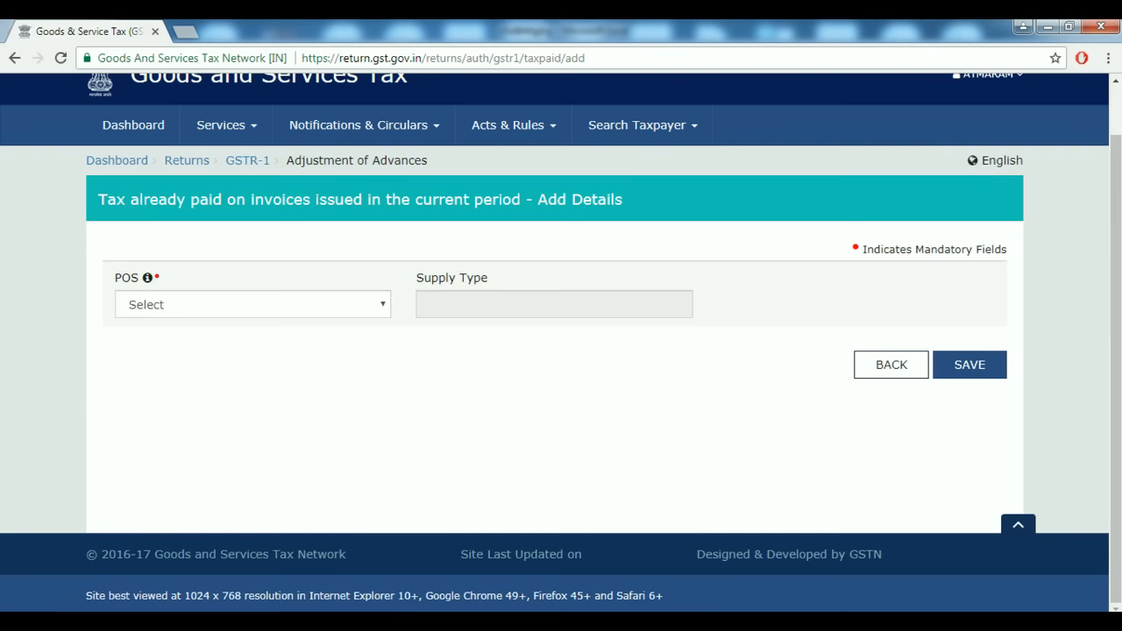
{"action": "left_click", "coordinate": [253, 305]}
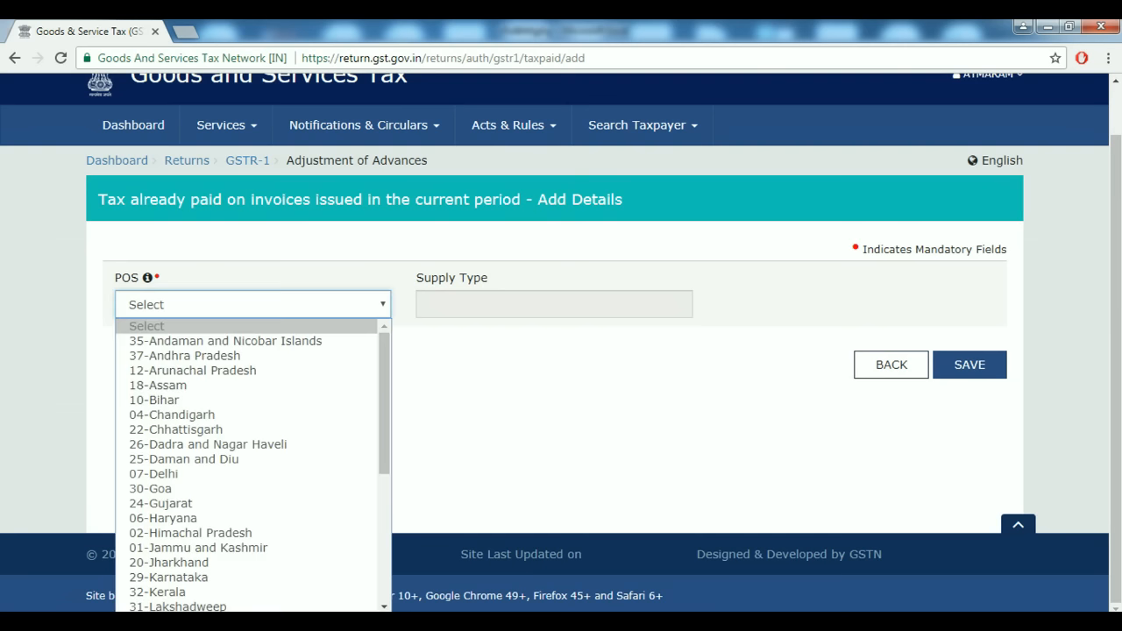
{"action": "left_click", "coordinate": [153, 473]}
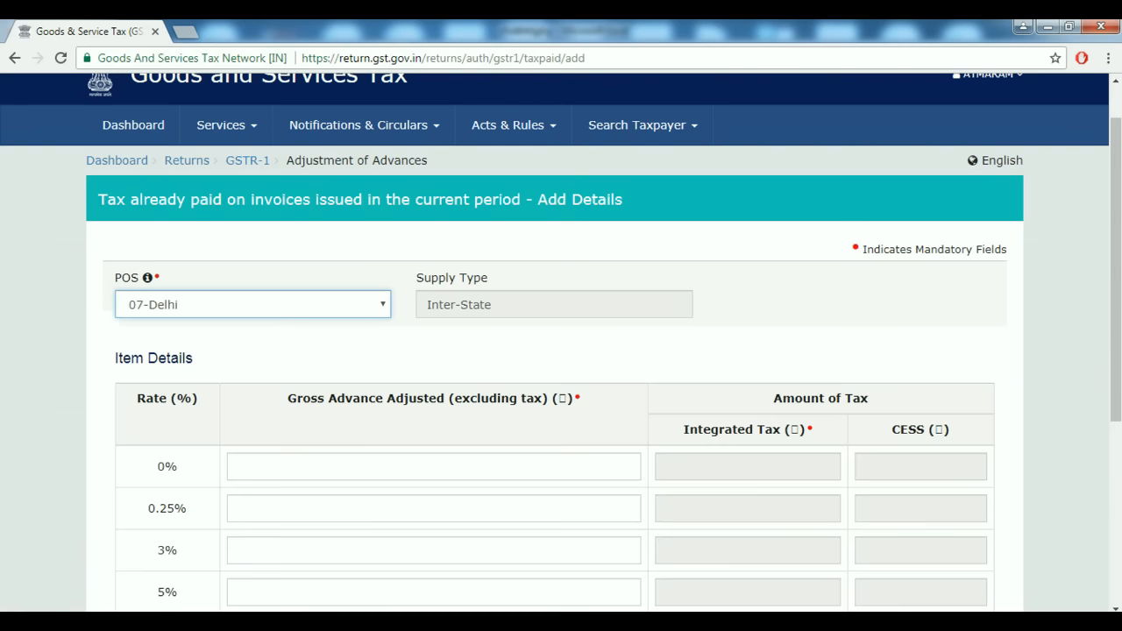
{"action": "scroll", "coordinate": [561, 351], "scroll_direction": "down", "scroll_amount": 4}
{"action": "left_click", "coordinate": [629, 268]}
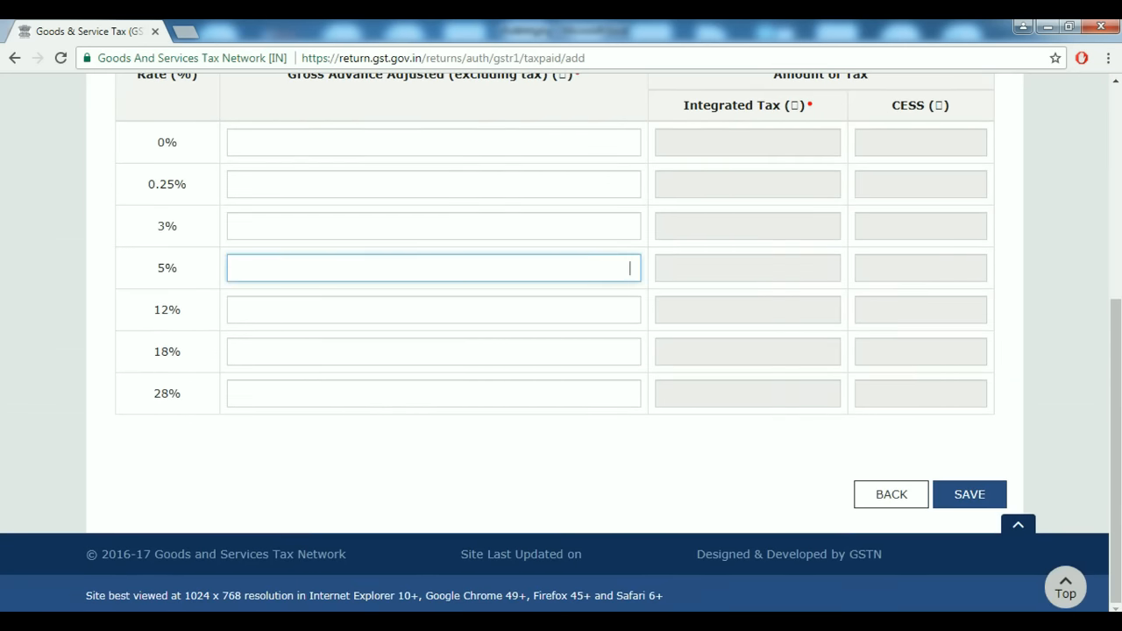
{"action": "type", "text": "28"}
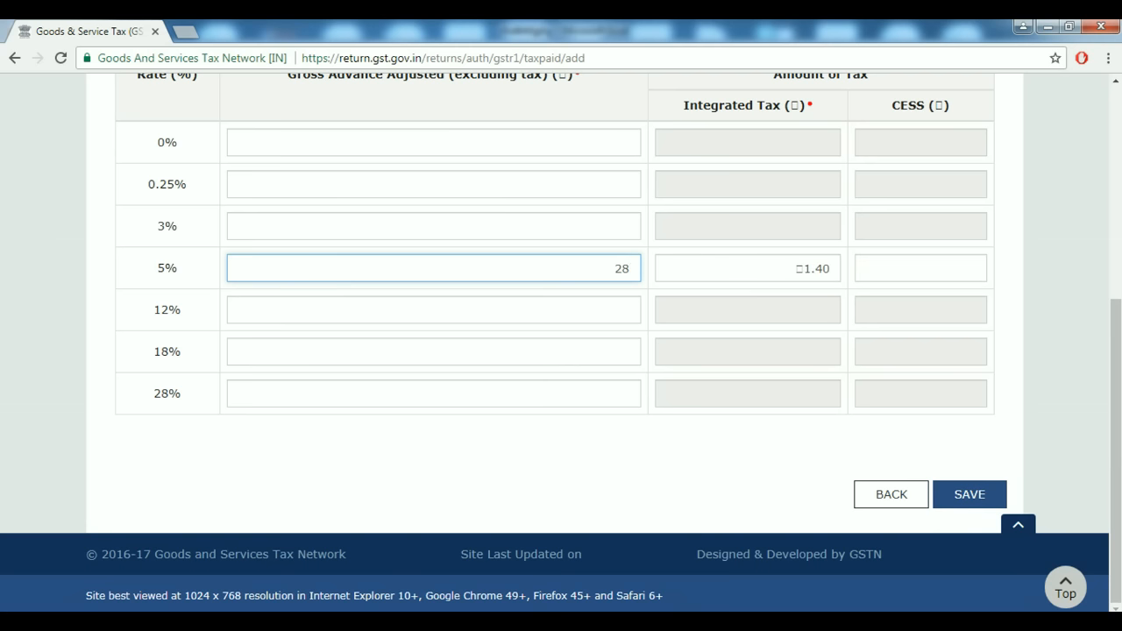
{"action": "key", "text": "BackSpace"}
{"action": "type", "text": "50000"}
{"action": "key", "text": "Tab"}
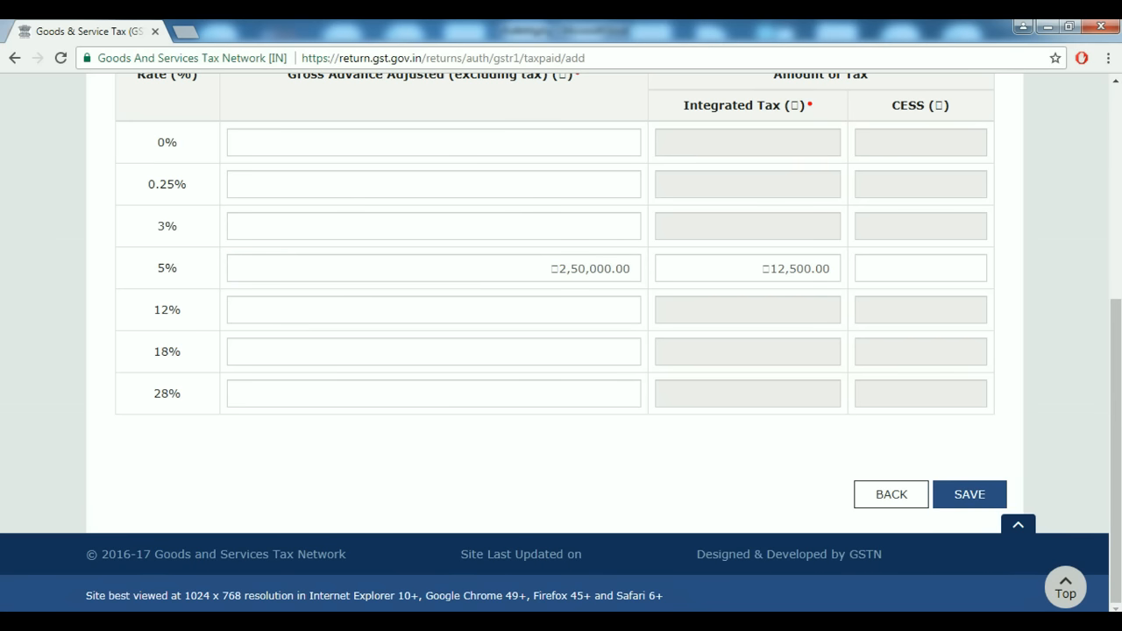
{"action": "left_click", "coordinate": [969, 495]}
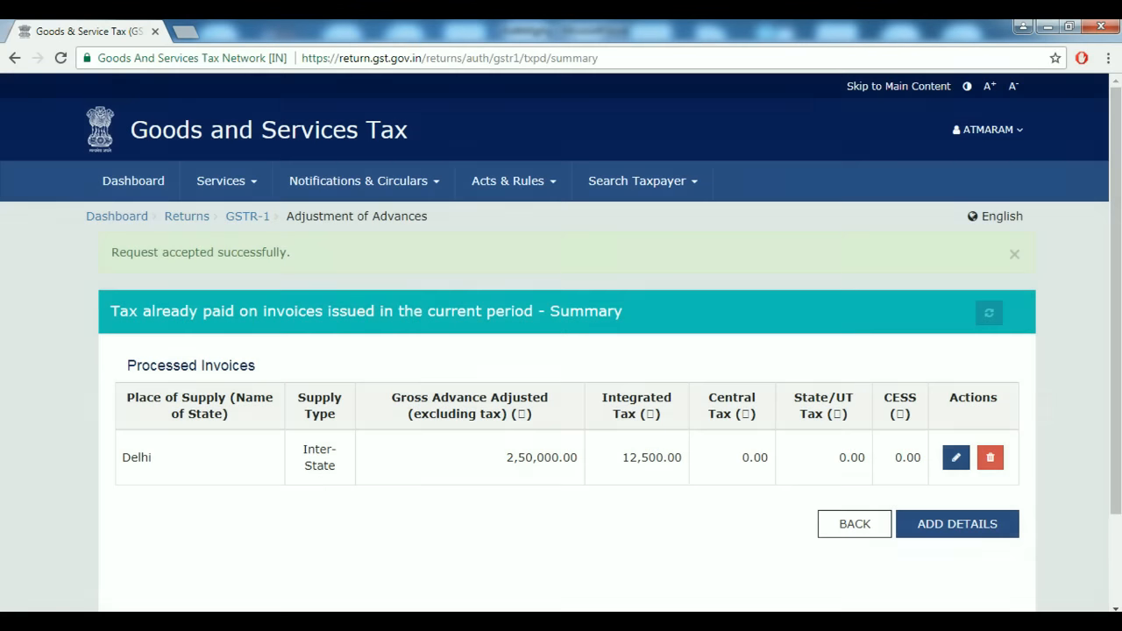
{"action": "left_click", "coordinate": [854, 523]}
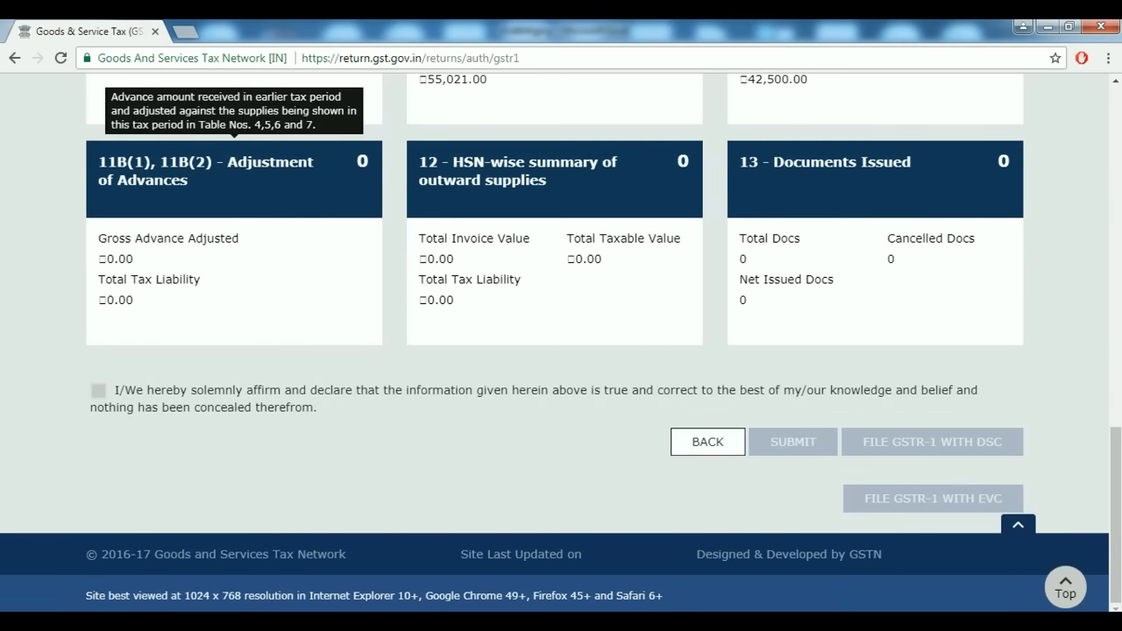
Revisit the Adjustment of Advances summary, then open the 12 - HSN-wise summary page.
{"action": "left_click", "coordinate": [211, 171]}
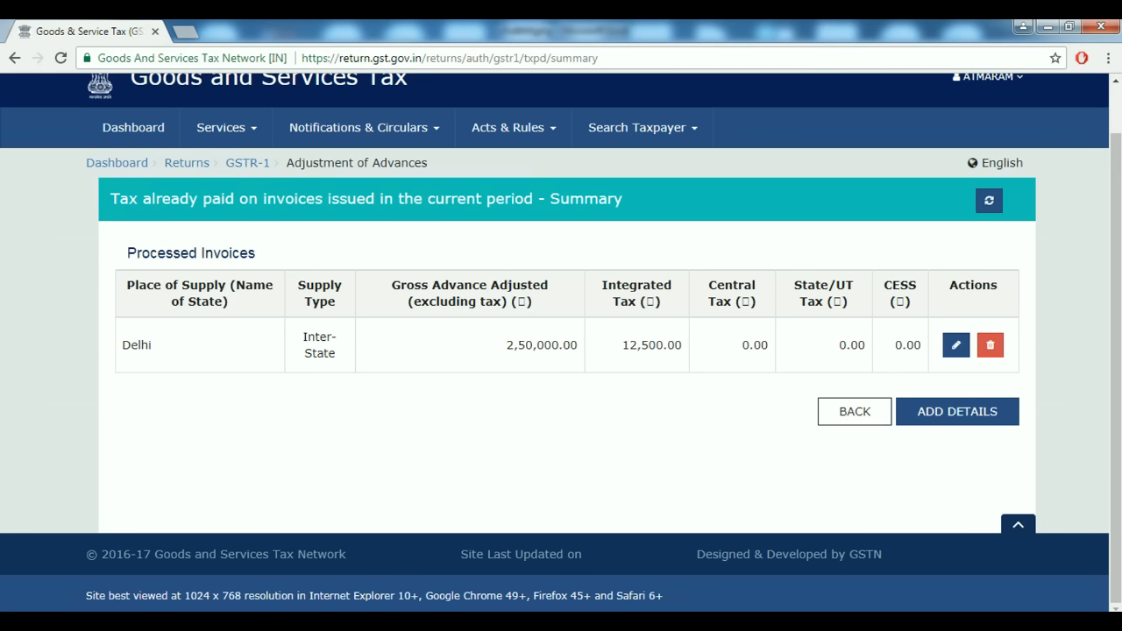
{"action": "left_click", "coordinate": [855, 411]}
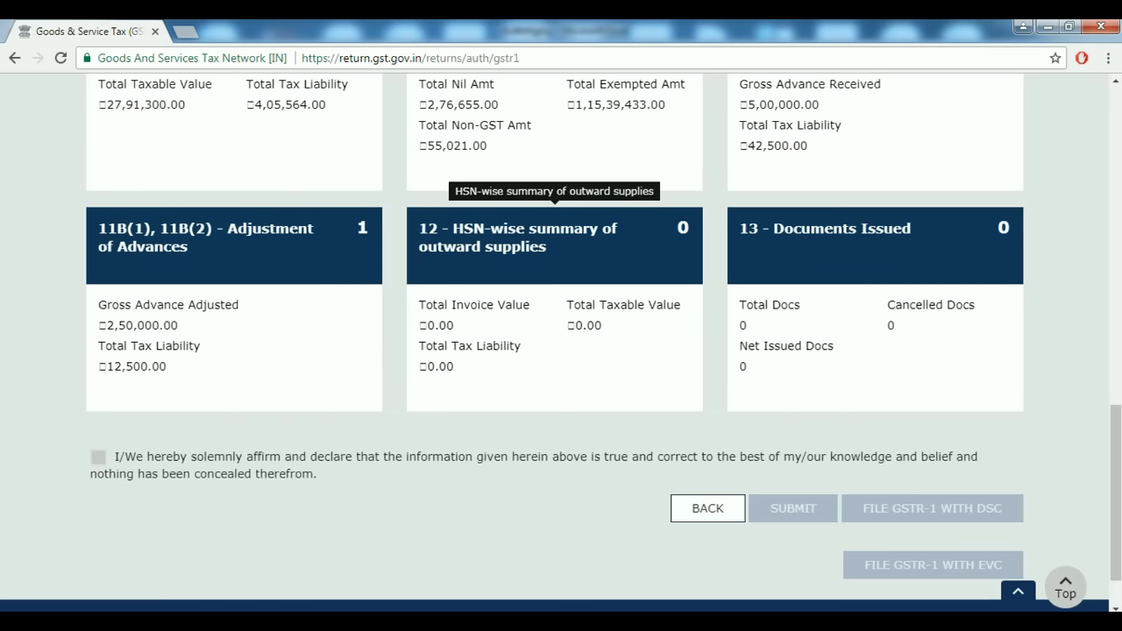
{"action": "left_click", "coordinate": [554, 239]}
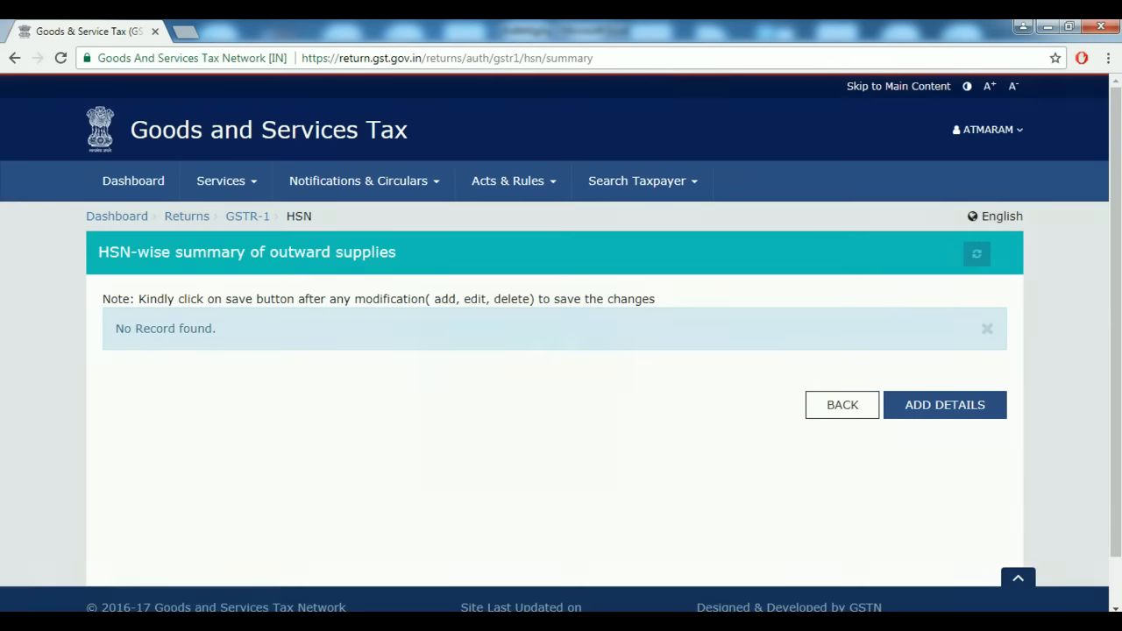
Open a blank HSN Add Details form, focus the HSN field, and switch to Tally.
{"action": "left_click", "coordinate": [945, 404]}
{"action": "scroll", "coordinate": [561, 350], "scroll_direction": "down", "scroll_amount": 5}
{"action": "scroll", "coordinate": [561, 351], "scroll_direction": "up", "scroll_amount": 5}
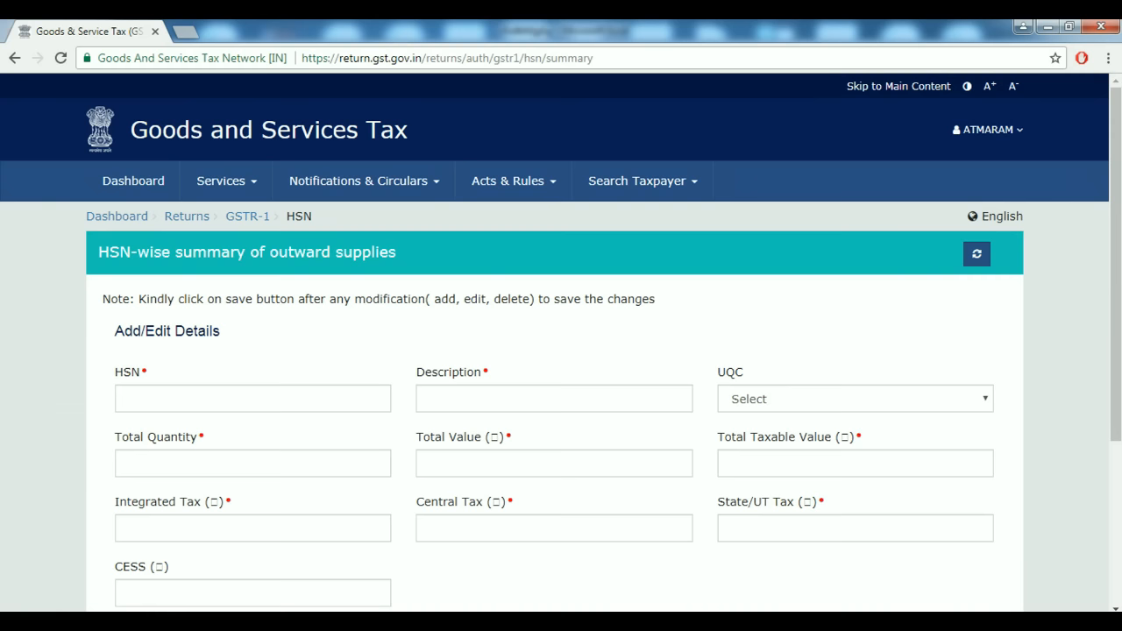
{"action": "scroll", "coordinate": [561, 350], "scroll_direction": "down", "scroll_amount": 4}
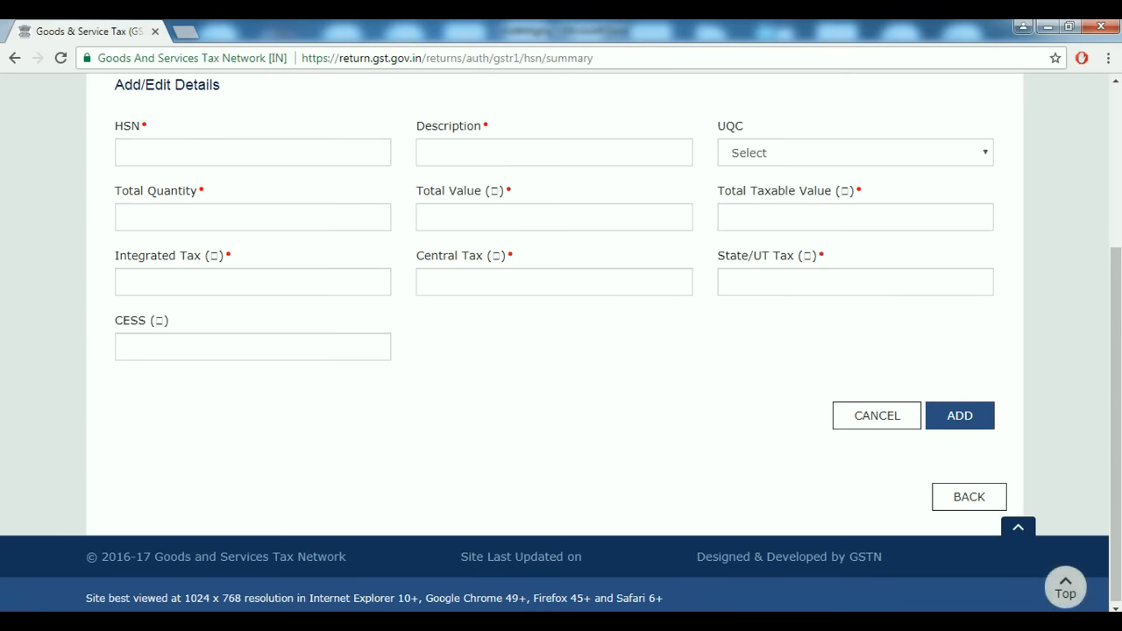
{"action": "scroll", "coordinate": [560, 351], "scroll_direction": "up", "scroll_amount": 4}
{"action": "left_click", "coordinate": [254, 399]}
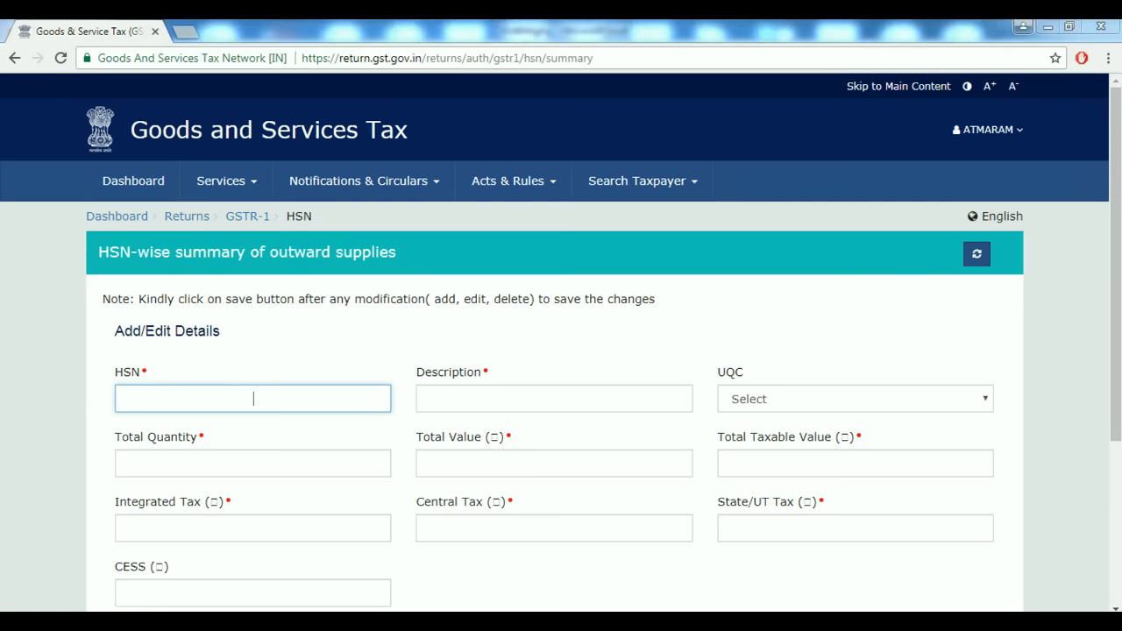
{"action": "key", "text": "alt+Tab"}
Open Tally's GSTR-1 report and set the period from 1-7-2017 to 31-7-2017.
{"action": "key", "text": "d"}
{"action": "key", "text": "u"}
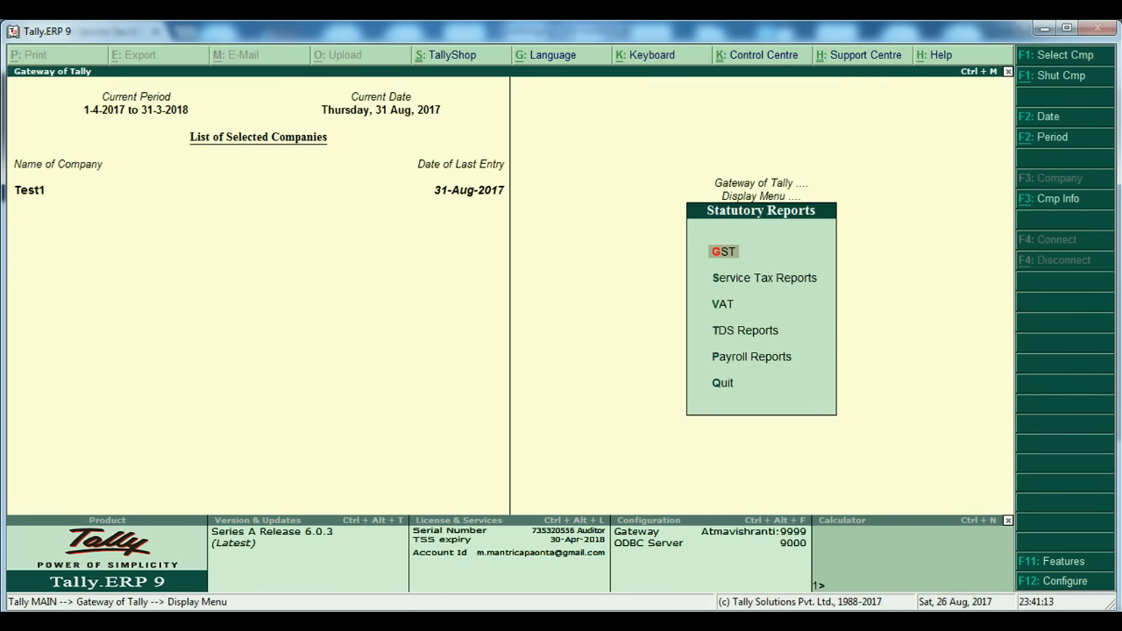
{"action": "key", "text": "g"}
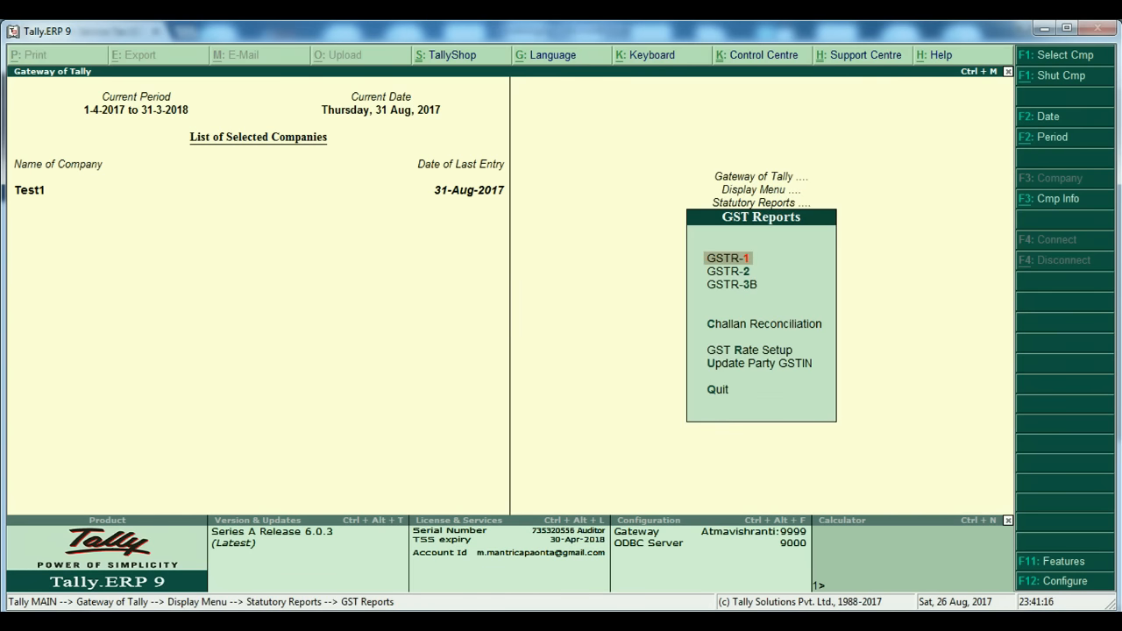
{"action": "key", "text": "1"}
{"action": "key", "text": "alt+F2"}
{"action": "type", "text": "1-7-17"}
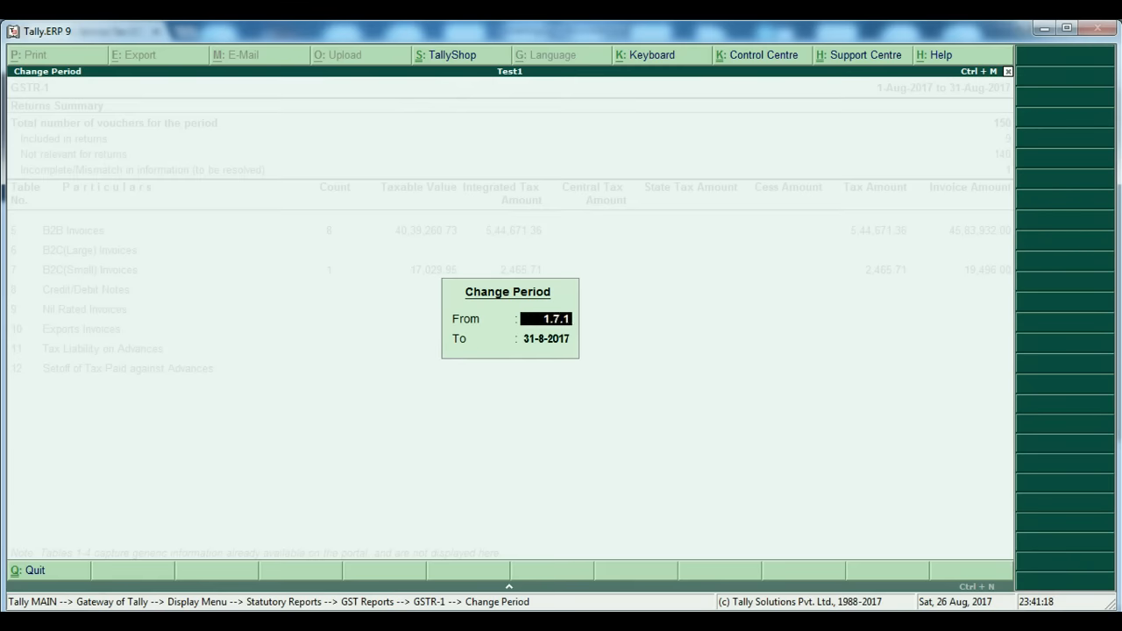
{"action": "key", "text": "Return"}
{"action": "type", "text": "31.7.2017"}
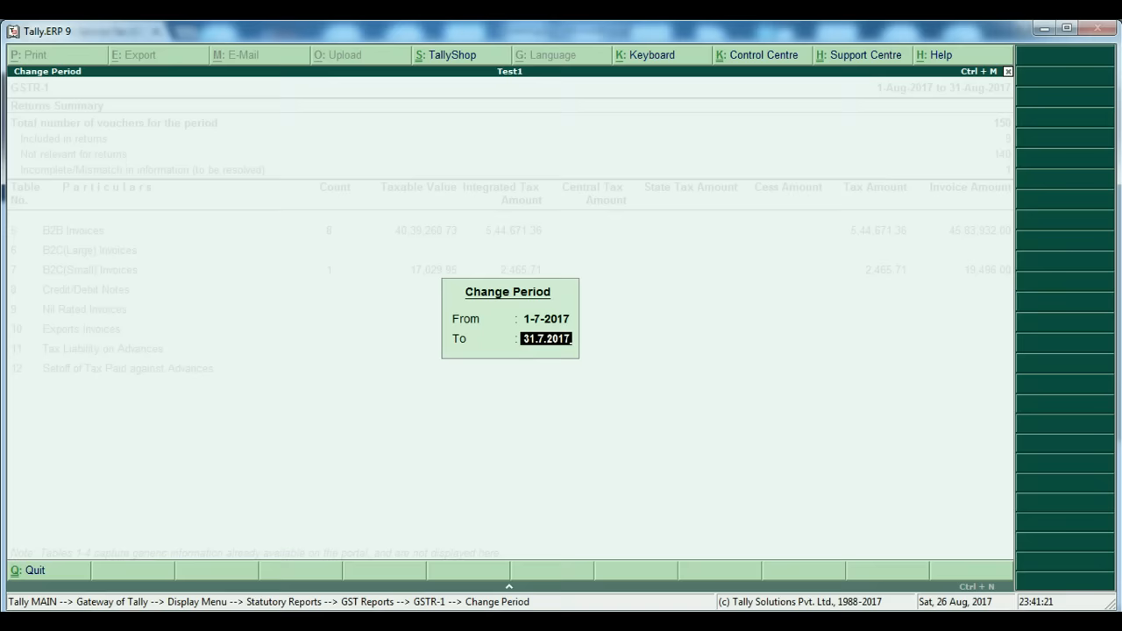
{"action": "key", "text": "Return"}
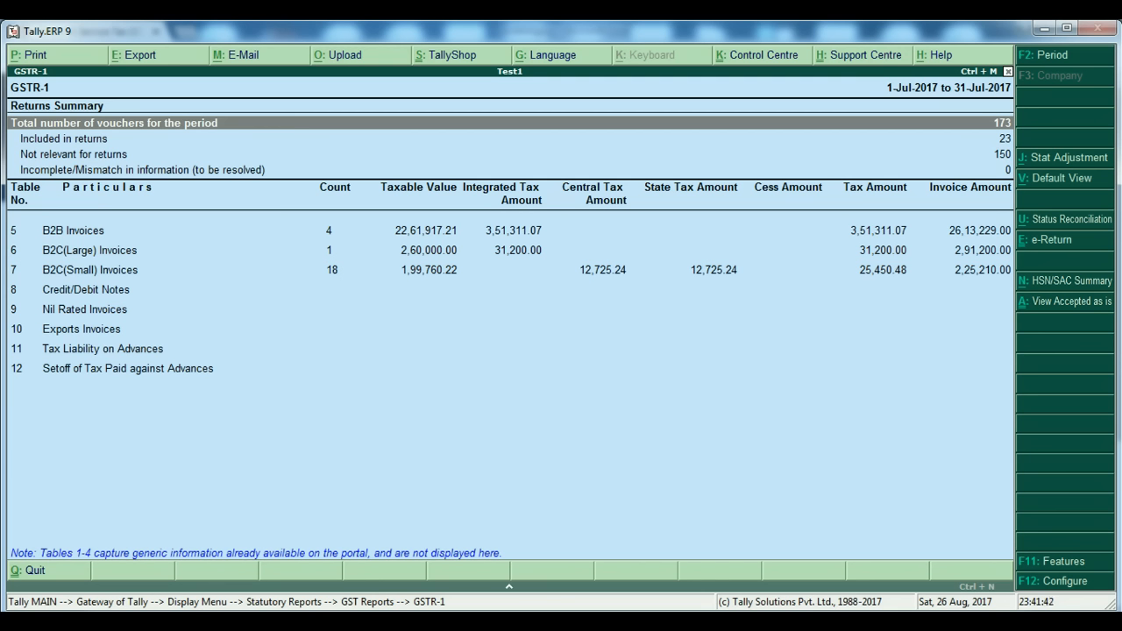
Show the HSN/SAC Summary and highlight the Tablet line (HSN 30049011, 23,908 pcs).
{"action": "key", "text": "alt+n"}
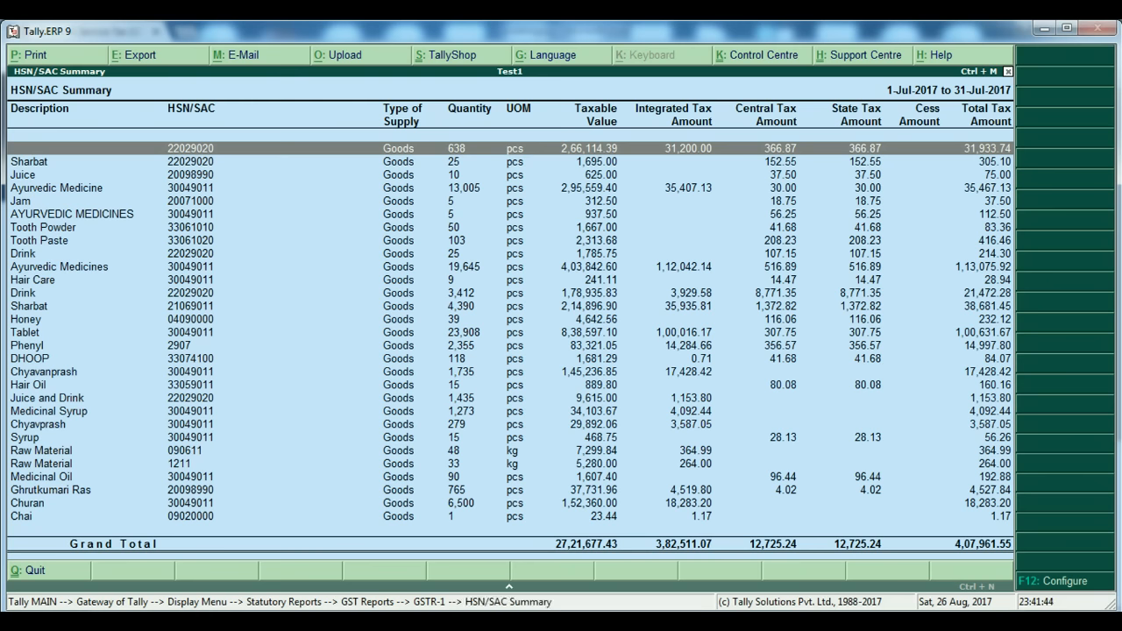
{"action": "key", "text": "Down"}
{"action": "key", "text": "Down"}
{"action": "key", "text": "Down"}
{"action": "key", "text": "Down"}
{"action": "key", "text": "Down"}
{"action": "key", "text": "Down"}
{"action": "key", "text": "Down"}
{"action": "key", "text": "Down"}
{"action": "key", "text": "Down"}
{"action": "key", "text": "Down"}
{"action": "key", "text": "Down"}
{"action": "key", "text": "Down"}
{"action": "key", "text": "Down"}
{"action": "key", "text": "Down"}
{"action": "key", "text": "Down"}
{"action": "key", "text": "Down"}
{"action": "key", "text": "Down"}
{"action": "key", "text": "Down"}
{"action": "key", "text": "Down"}
{"action": "key", "text": "Down"}
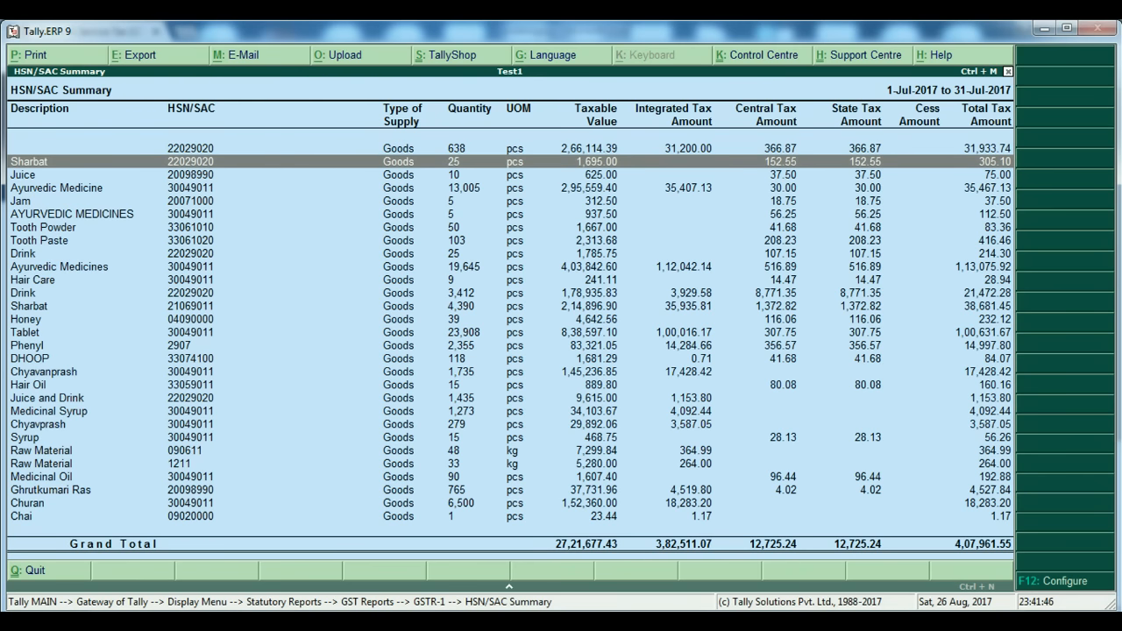
{"action": "key", "text": "Up"}
{"action": "key", "text": "Up"}
{"action": "key", "text": "Up"}
{"action": "key", "text": "Up"}
{"action": "key", "text": "Up"}
{"action": "key", "text": "Up"}
{"action": "key", "text": "Up"}
{"action": "key", "text": "Up"}
{"action": "key", "text": "Up"}
{"action": "key", "text": "Up"}
{"action": "key", "text": "Up"}
{"action": "key", "text": "Up"}
{"action": "key", "text": "Up"}
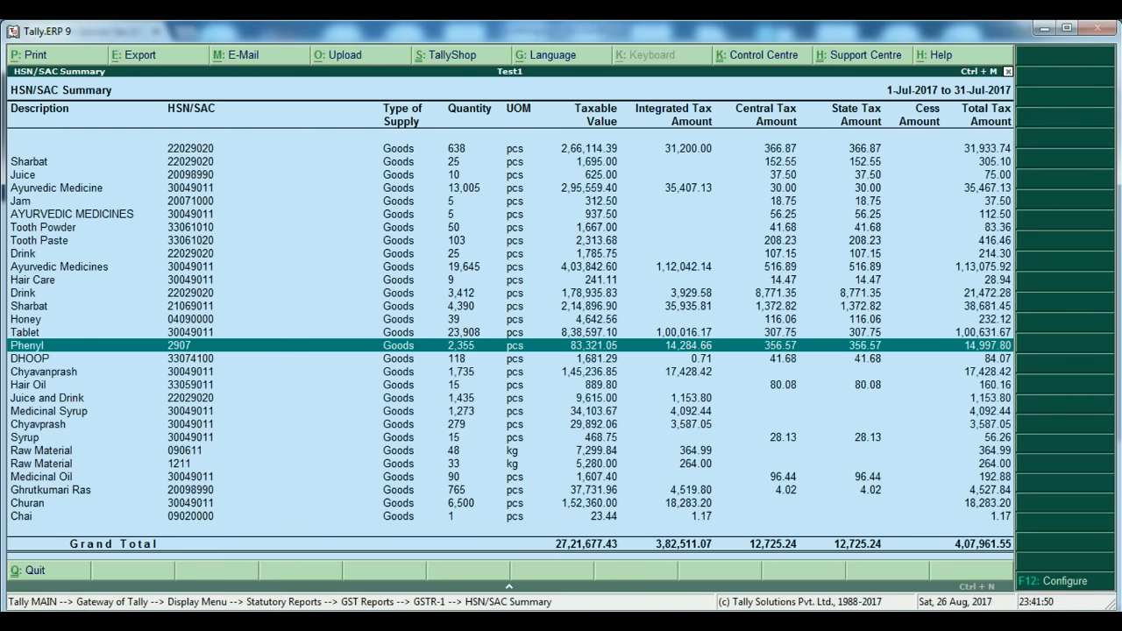
{"action": "key", "text": "Up"}
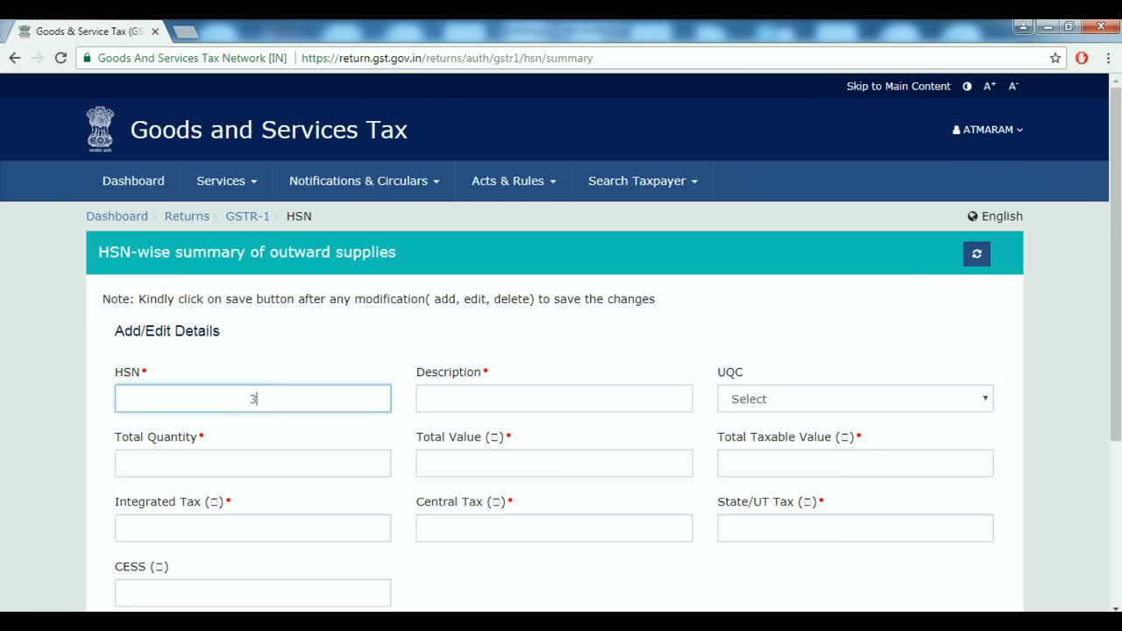
Enter HSN code 30049011 in the portal's HSN field.
{"action": "type", "text": "004"}
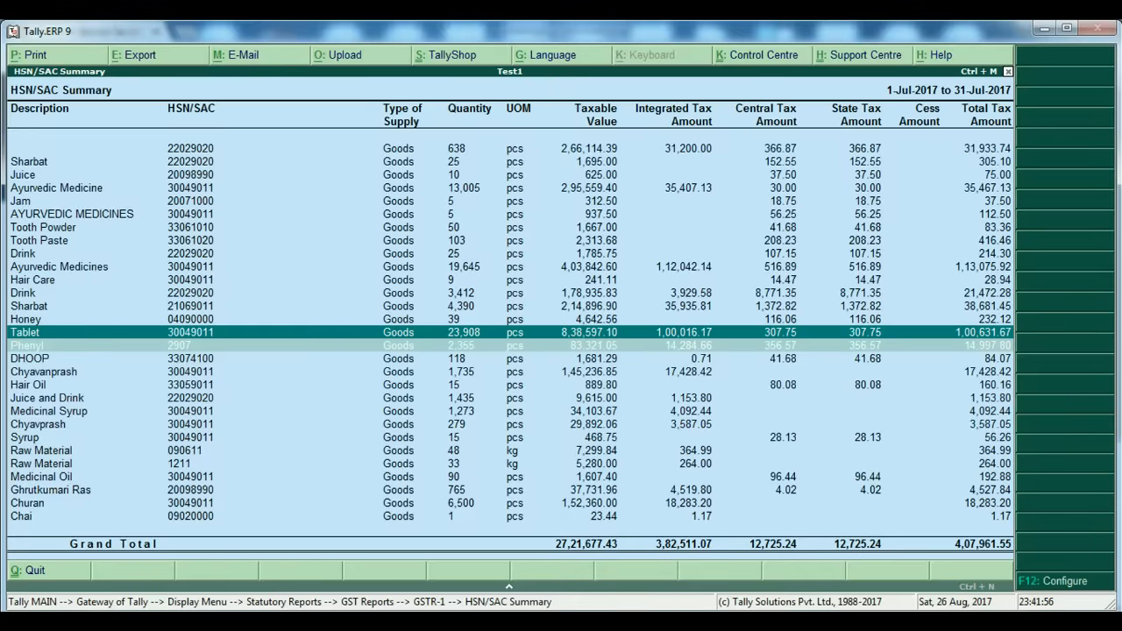
{"action": "key", "text": "alt+Tab"}
{"action": "type", "text": "90"}
{"action": "type", "text": "11"}
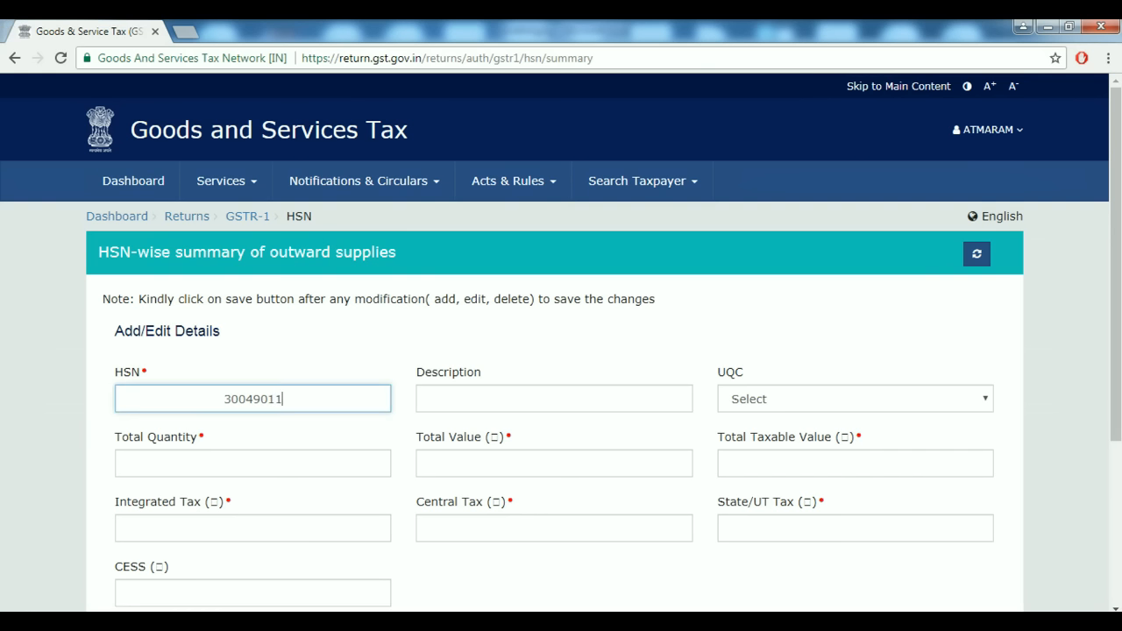
{"action": "key", "text": "Tab"}
Fill the description as 'ayurvedic tablet' after checking the item name in Tally.
{"action": "key", "text": "alt+Tab"}
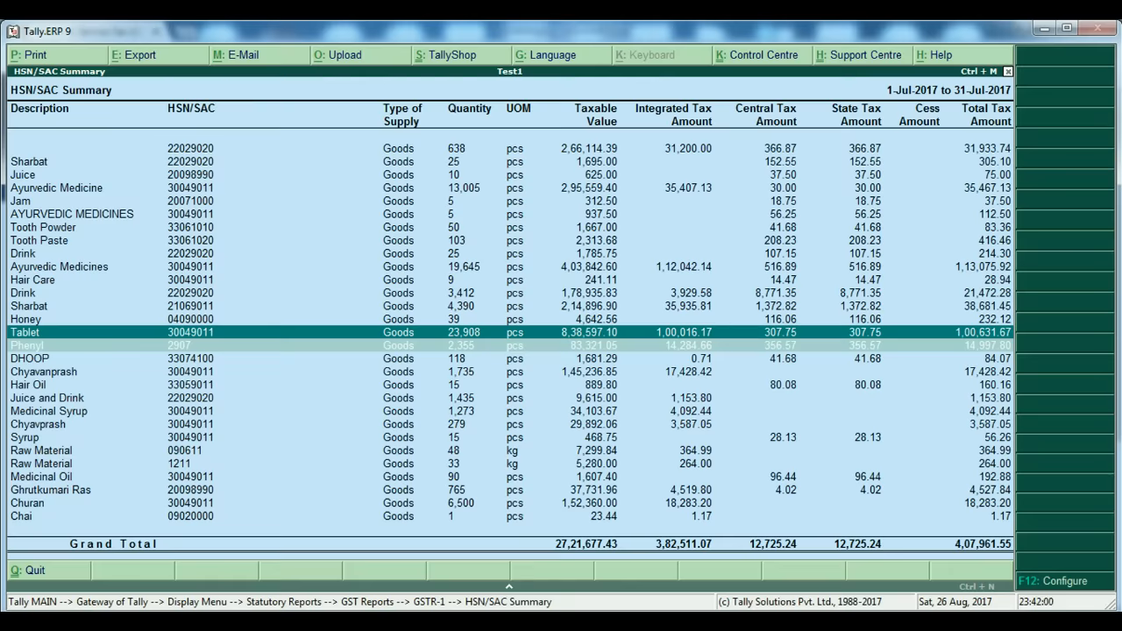
{"action": "key", "text": "alt+Tab"}
{"action": "type", "text": "tabel"}
{"action": "key", "text": "BackSpace"}
{"action": "key", "text": "BackSpace"}
{"action": "key", "text": "BackSpace"}
{"action": "key", "text": "BackSpace"}
{"action": "key", "text": "BackSpace"}
{"action": "type", "text": "ayurv"}
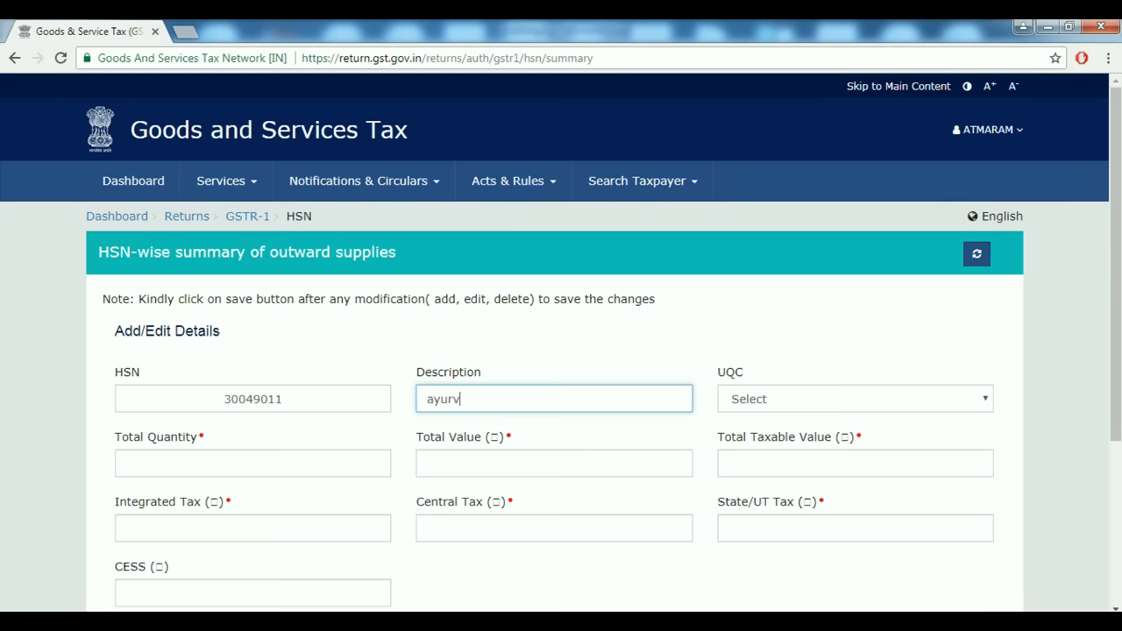
{"action": "type", "text": "edic tablet"}
{"action": "key", "text": "Tab"}
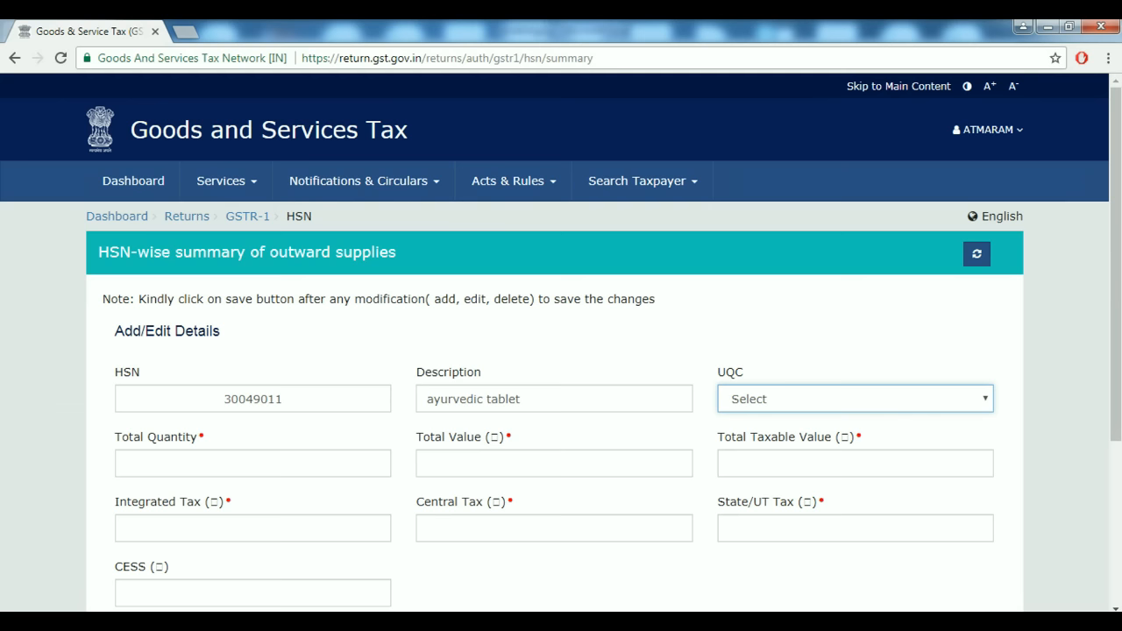
Choose PCS-PIECES as the UQC, then move to Total Quantity.
{"action": "key", "text": "space"}
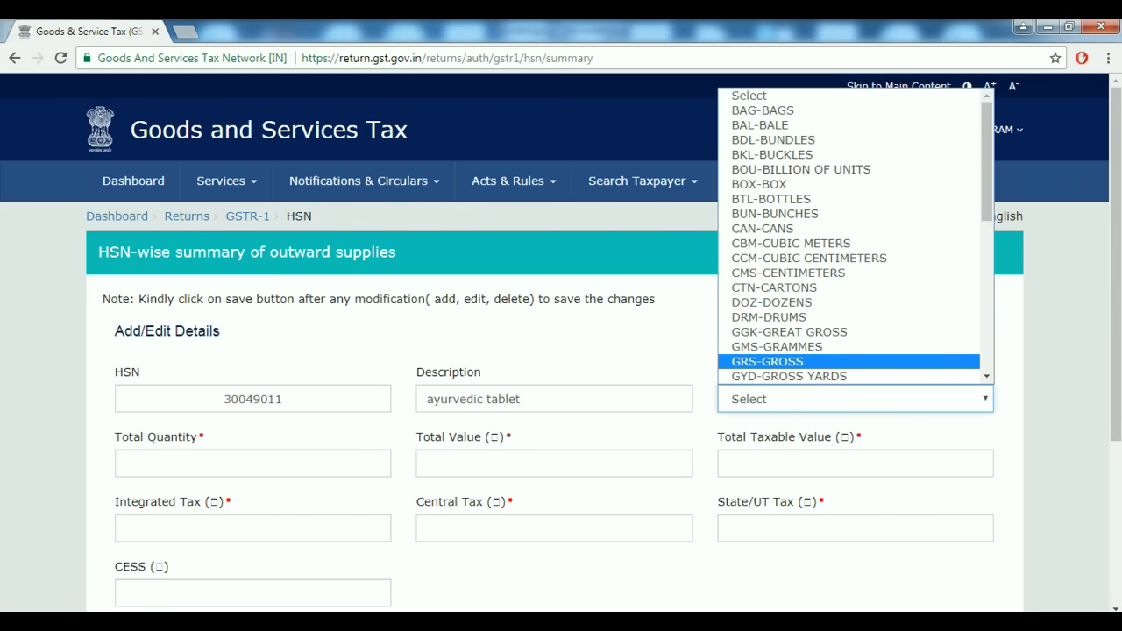
{"action": "key", "text": "p"}
{"action": "key", "text": "Down"}
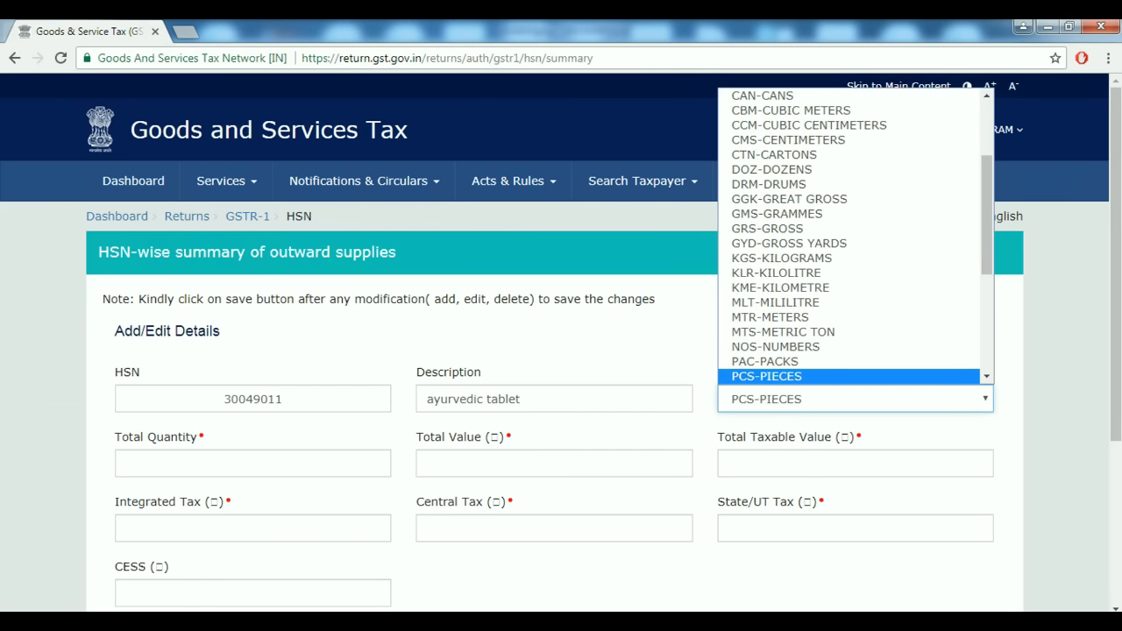
{"action": "key", "text": "Return"}
{"action": "key", "text": "Tab"}
{"action": "key", "text": "alt+Tab"}
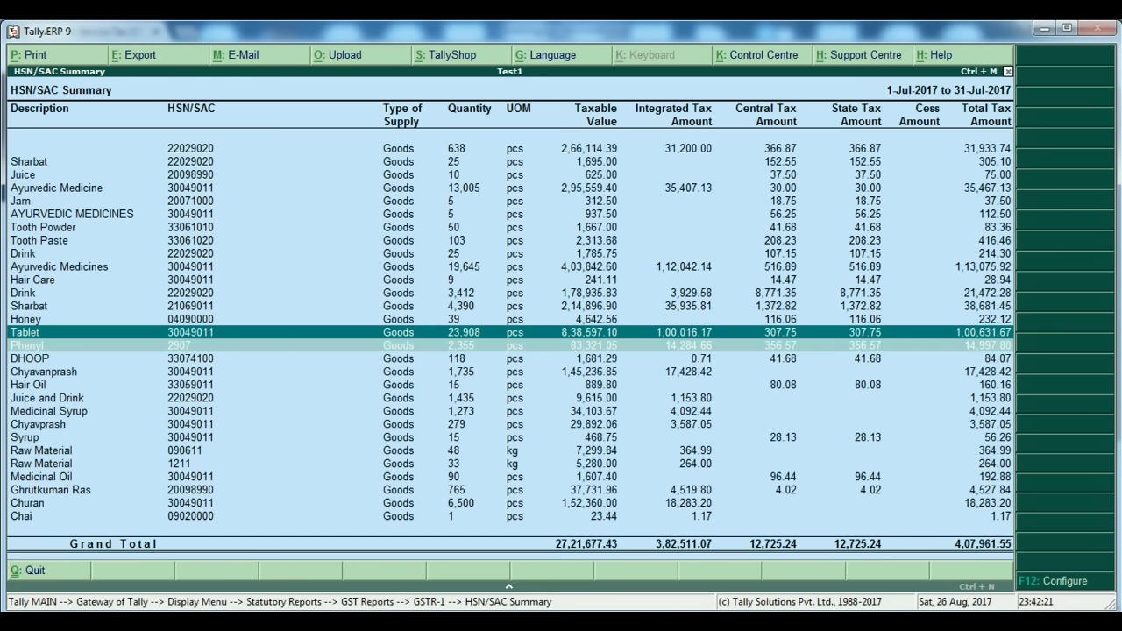
Enter Total Quantity 23908 and Total Value 8,38,597.10 from Tally's Tablet line.
{"action": "key", "text": "alt+Tab"}
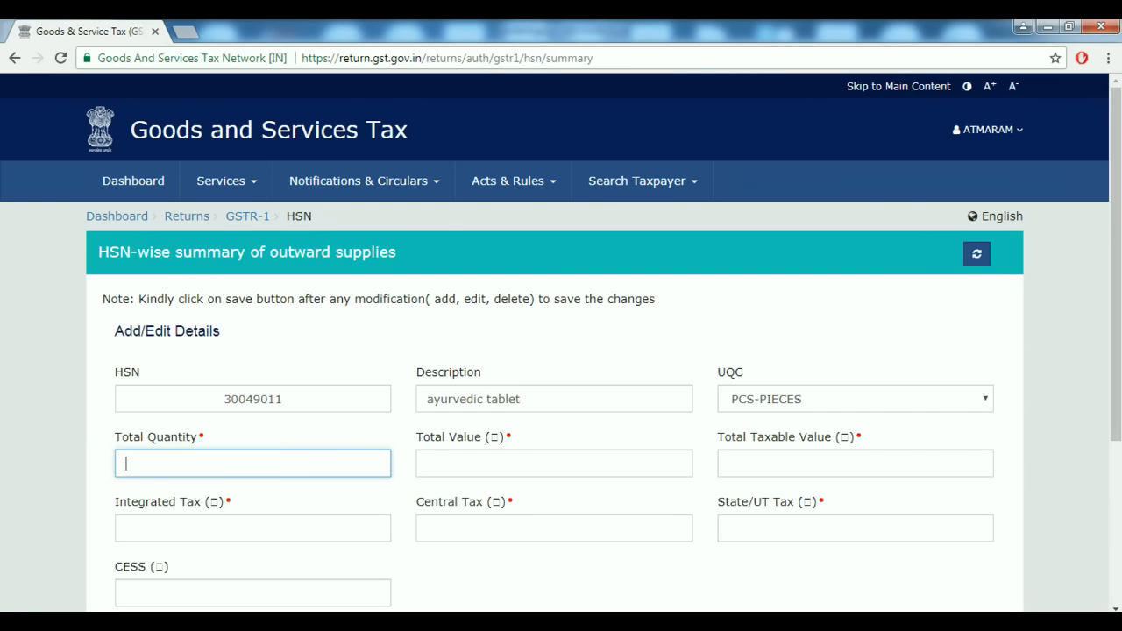
{"action": "type", "text": "23908"}
{"action": "key", "text": "Tab"}
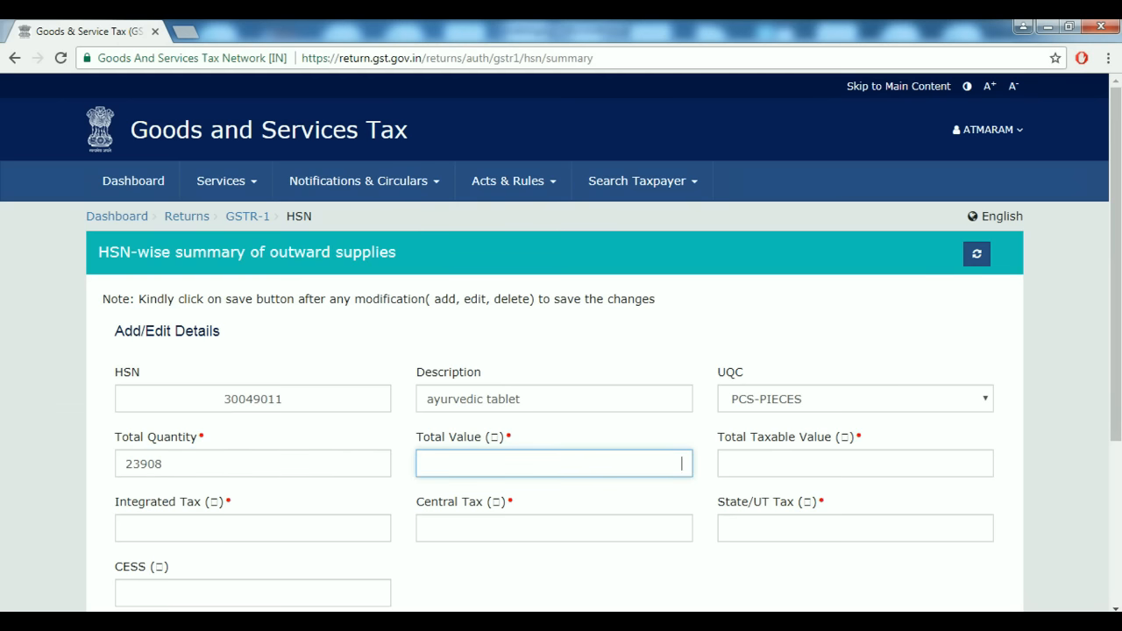
{"action": "key", "text": "alt+Tab"}
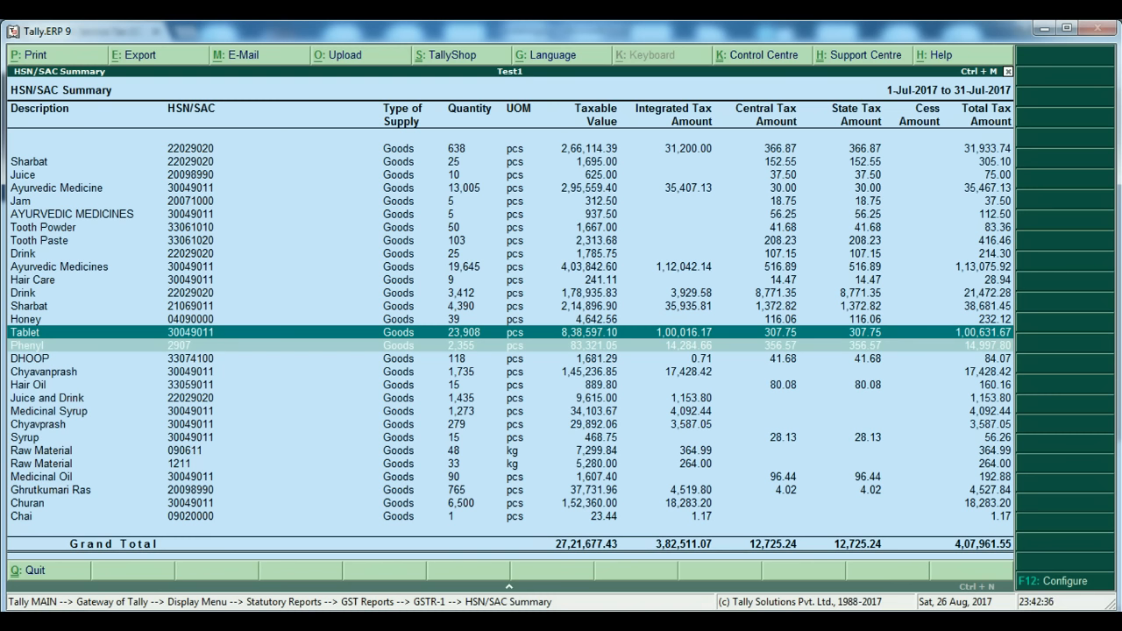
{"action": "key", "text": "alt+Tab"}
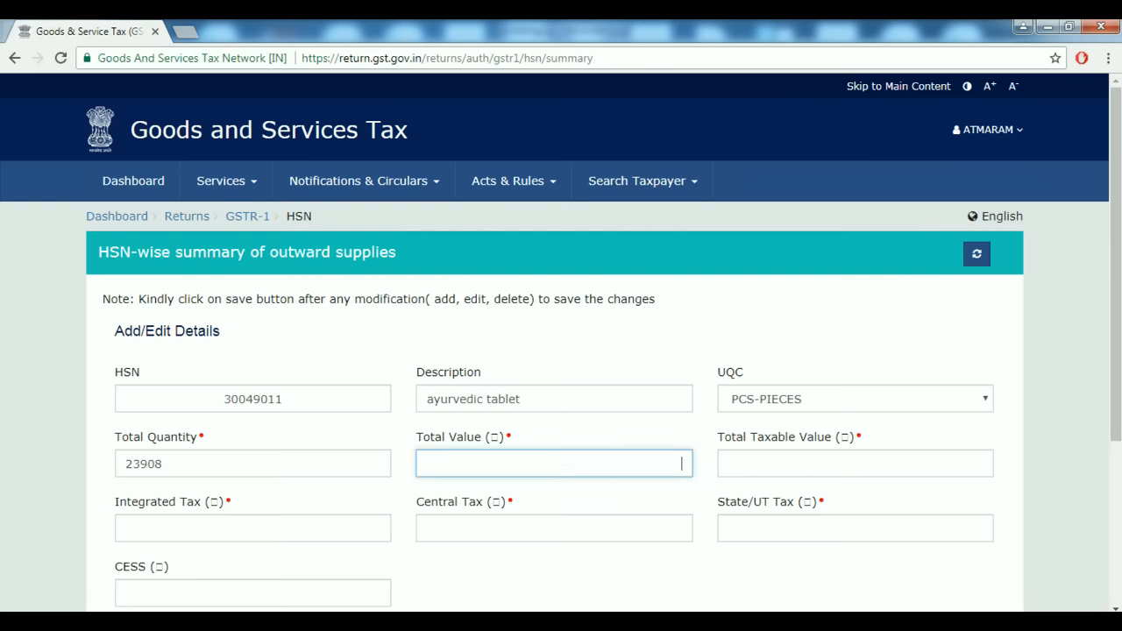
{"action": "type", "text": "8,"}
{"action": "type", "text": "38,"}
{"action": "type", "text": "597.10"}
{"action": "key", "text": "Tab"}
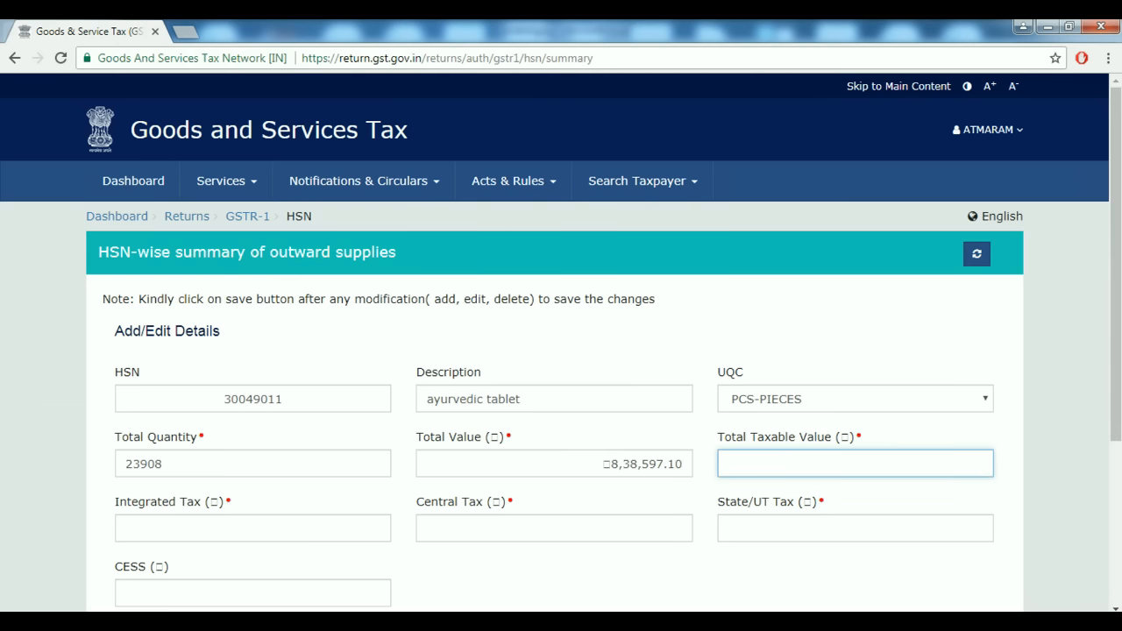
Cross-check the ₹8,38,597.10 total value against Tally and move to Total Taxable Value.
{"action": "key", "text": "alt+Tab"}
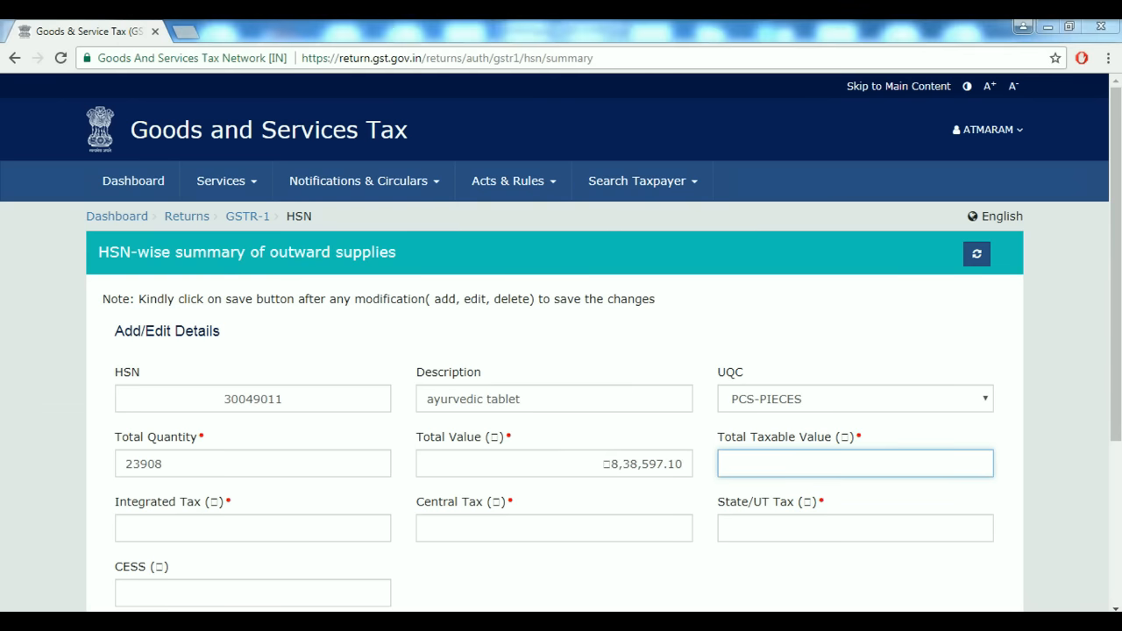
{"action": "key", "text": "alt+Tab"}
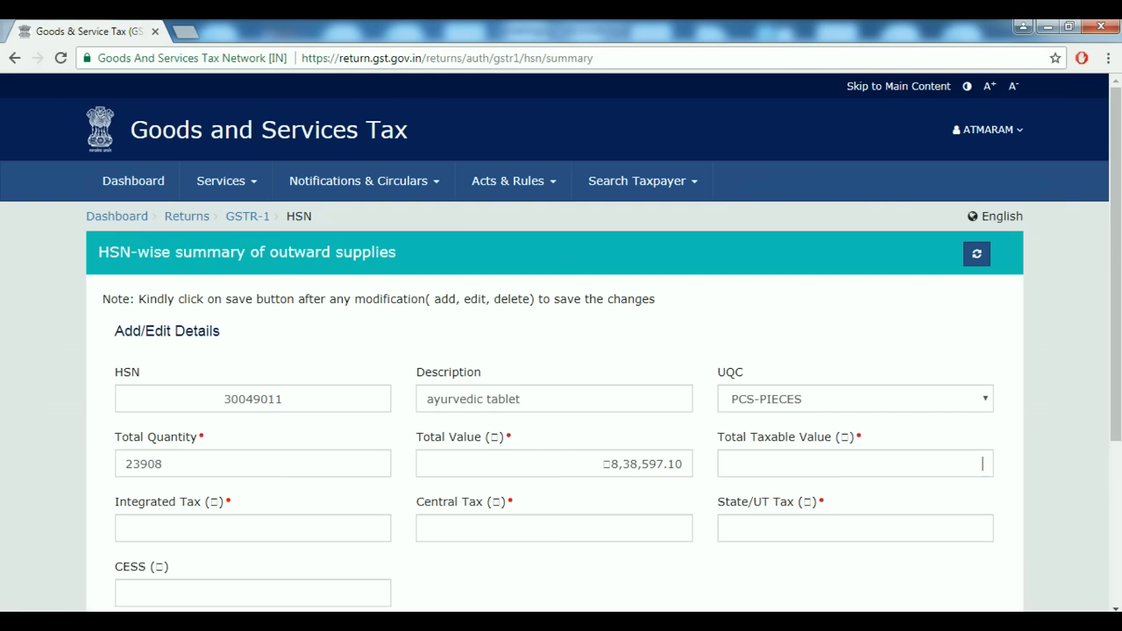
{"action": "left_click", "coordinate": [602, 464]}
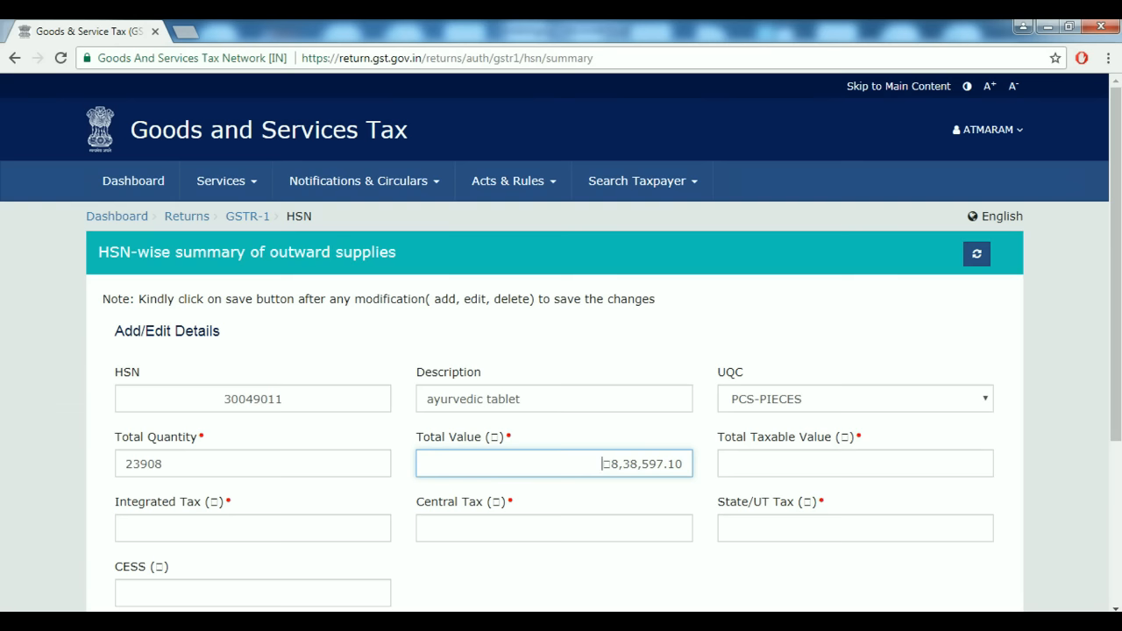
{"action": "left_click_drag", "start_coordinate": [683, 464], "coordinate": [601, 463]}
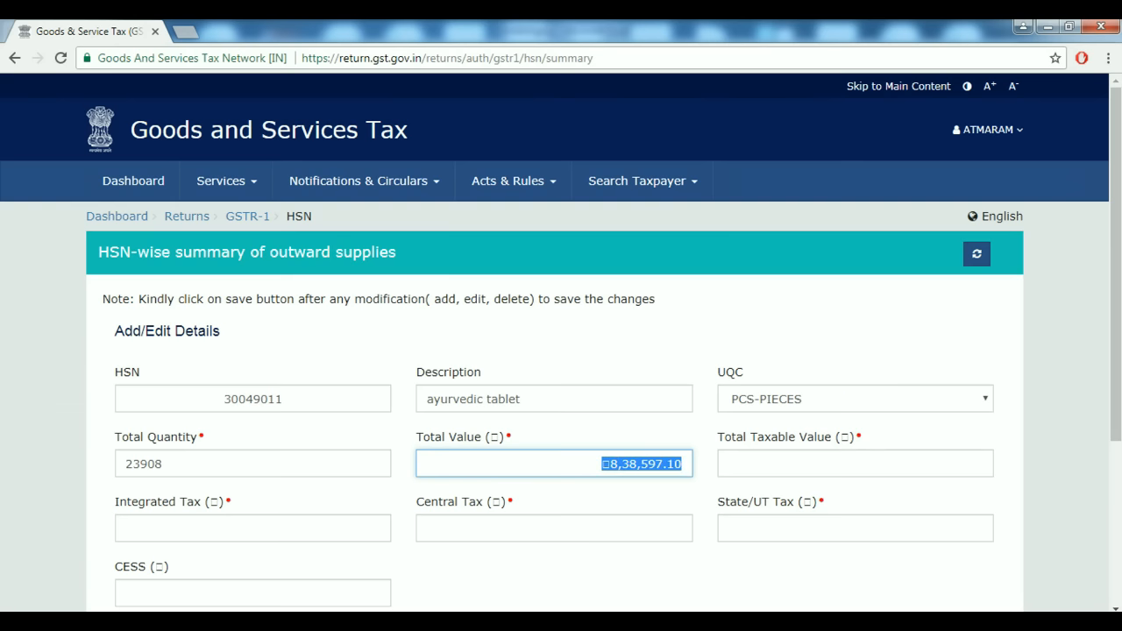
{"action": "key", "text": "alt+Tab"}
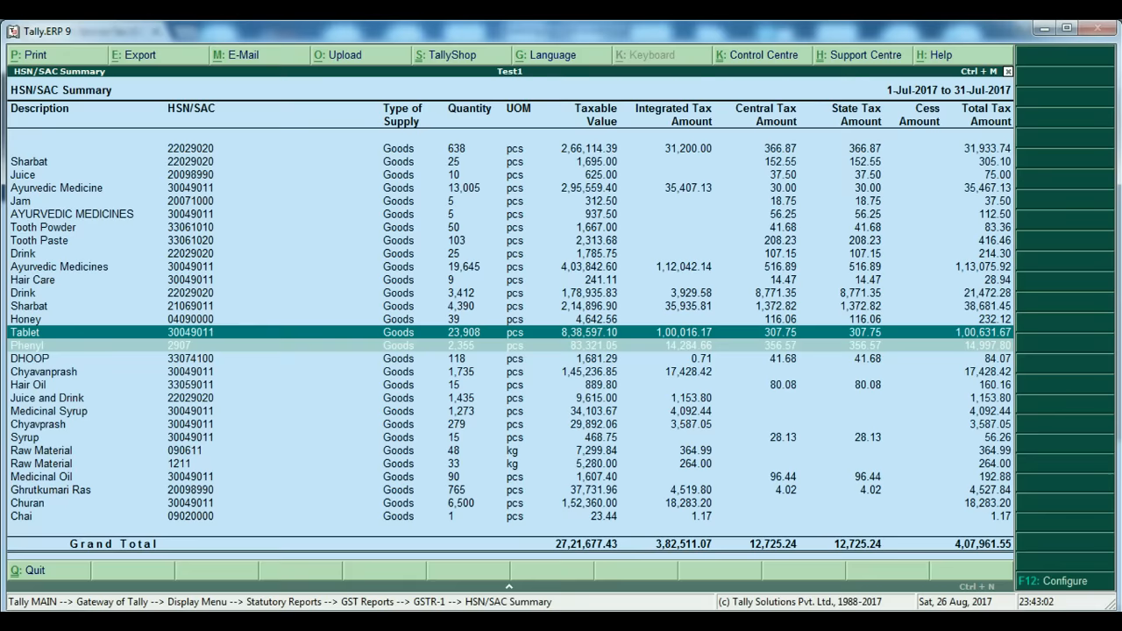
{"action": "key", "text": "alt+Tab"}
{"action": "key", "text": "Tab"}
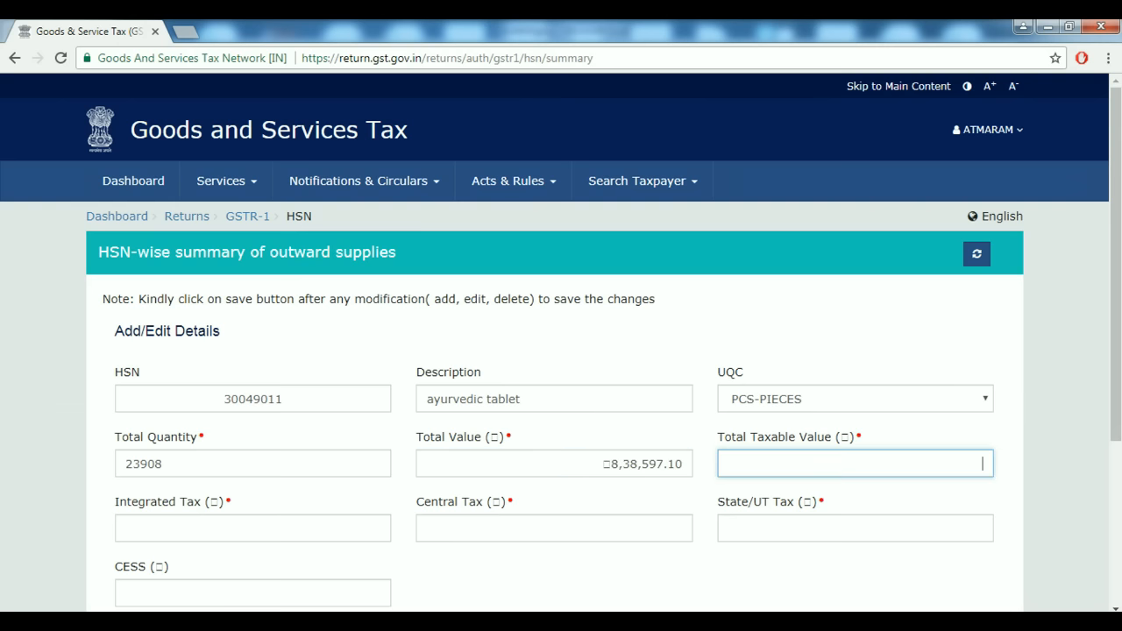
{"action": "scroll", "coordinate": [561, 350], "scroll_direction": "down", "scroll_amount": 1}
{"action": "scroll", "coordinate": [561, 351], "scroll_direction": "down", "scroll_amount": 1}
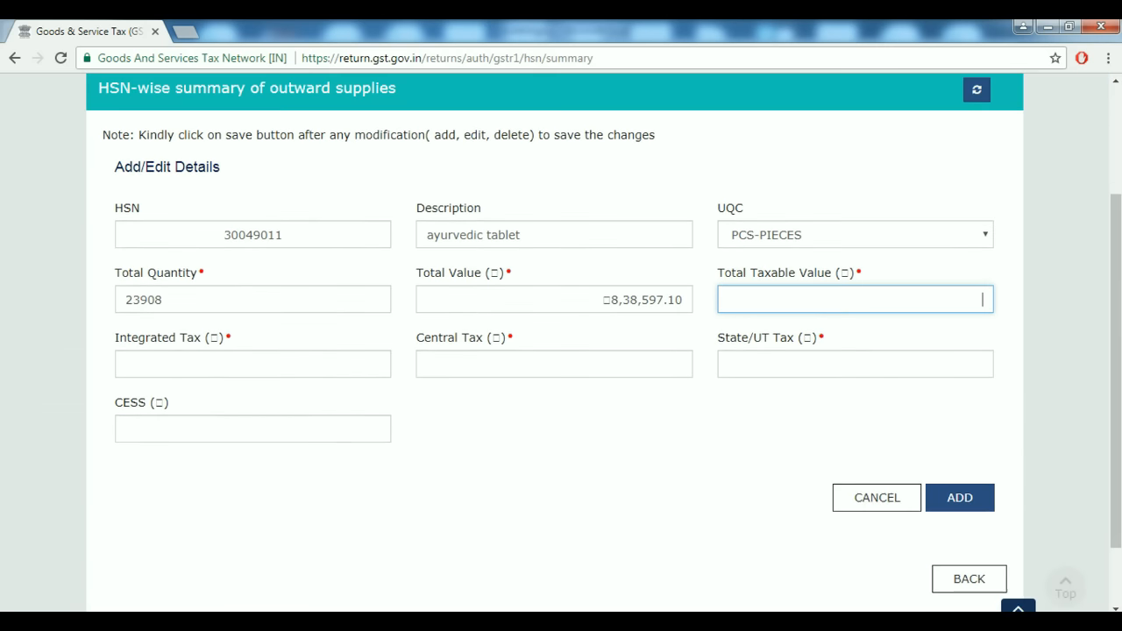
{"action": "left_click_drag", "start_coordinate": [602, 300], "coordinate": [673, 300]}
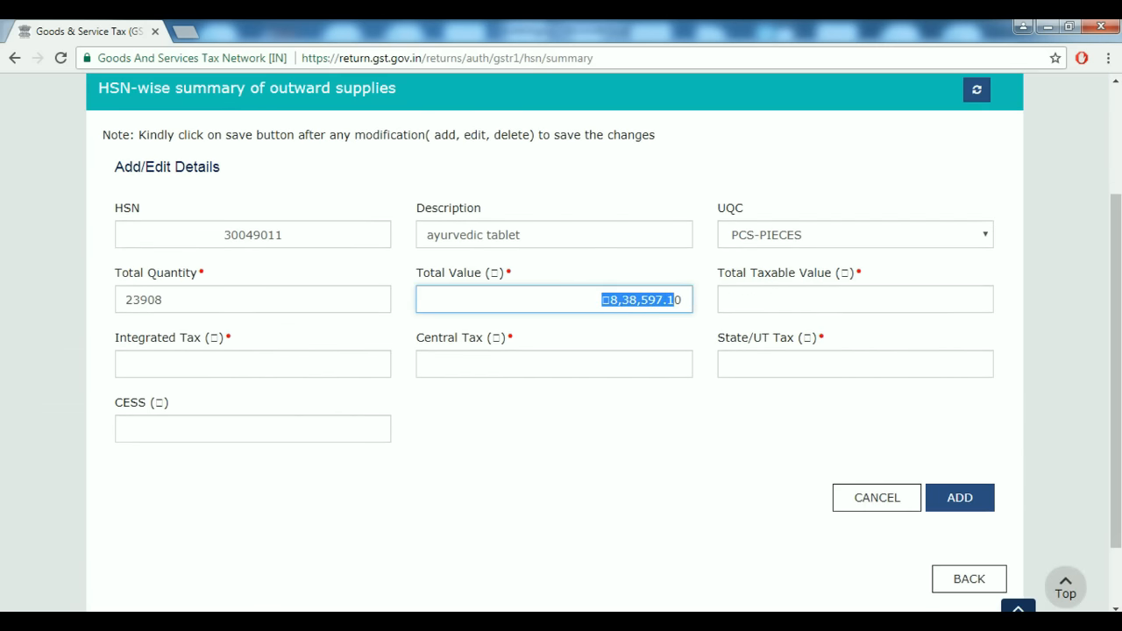
Drill into the Voucher Register behind Tally's Tablet line, HSN 30049011.
{"action": "key", "text": "alt+Tab"}
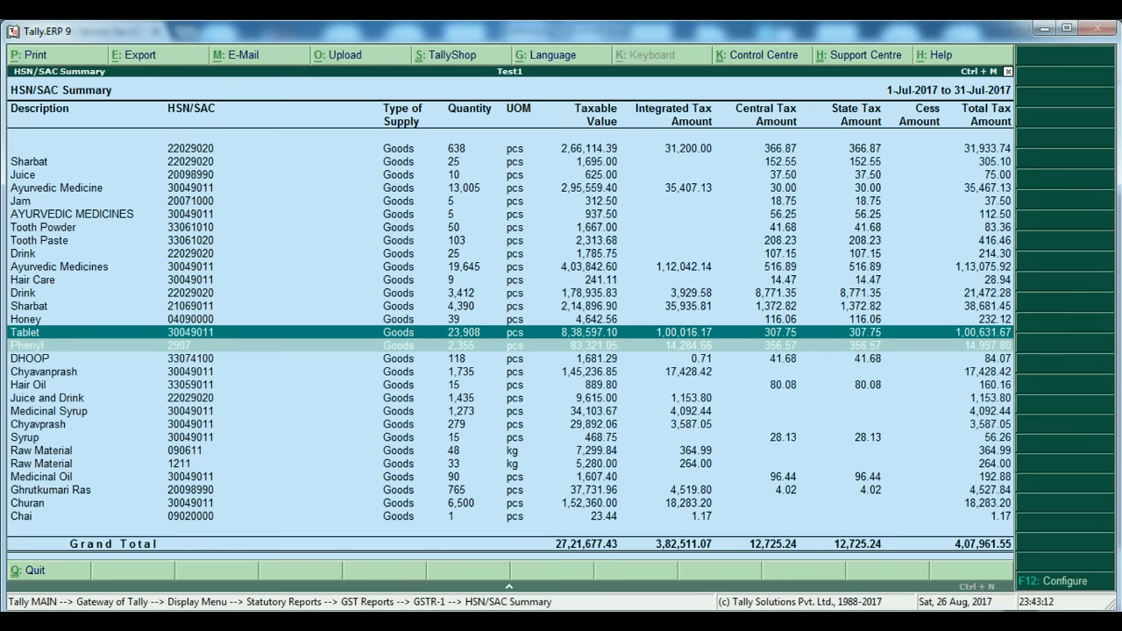
{"action": "key", "text": "Return"}
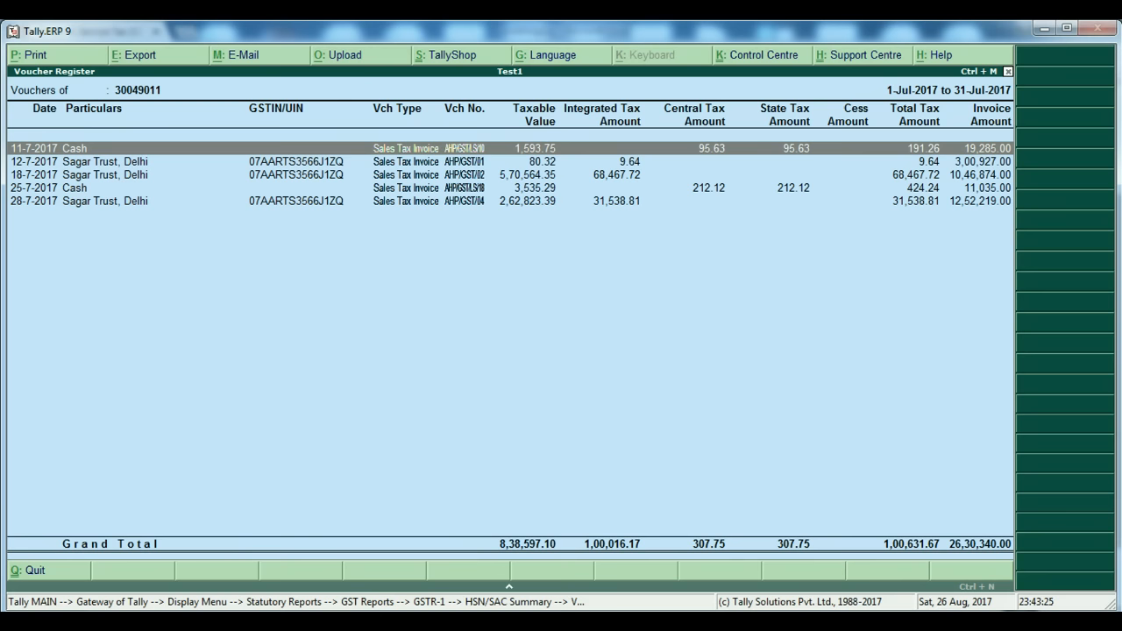
Replace the HSN 30049011 Total Value with 26,30,340.
{"action": "key", "text": "alt+Tab"}
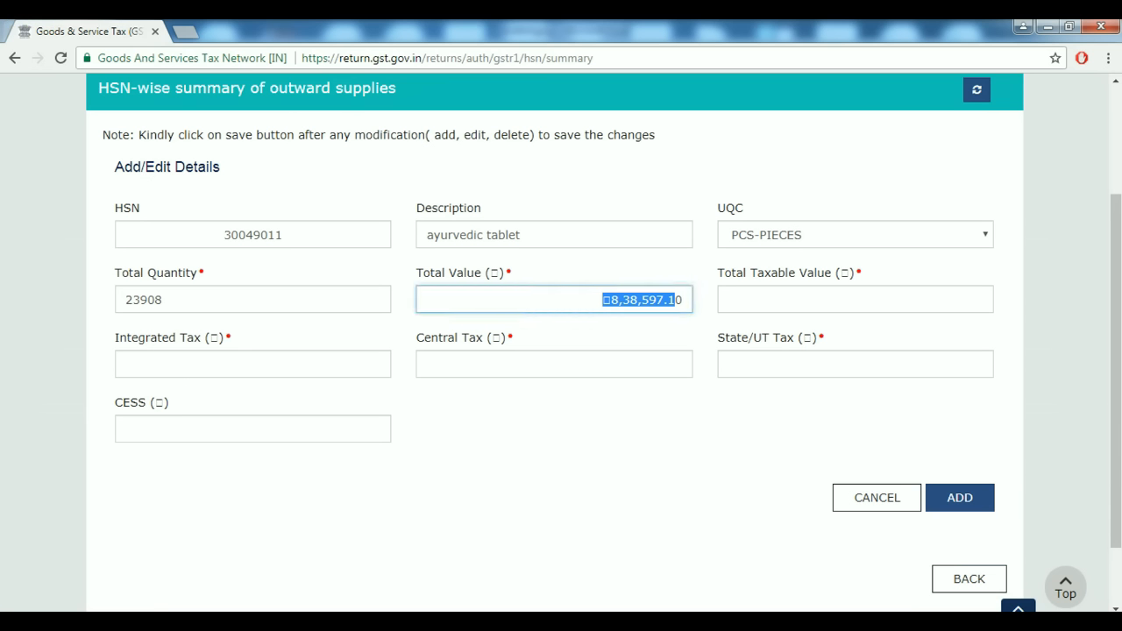
{"action": "key", "text": "BackSpace"}
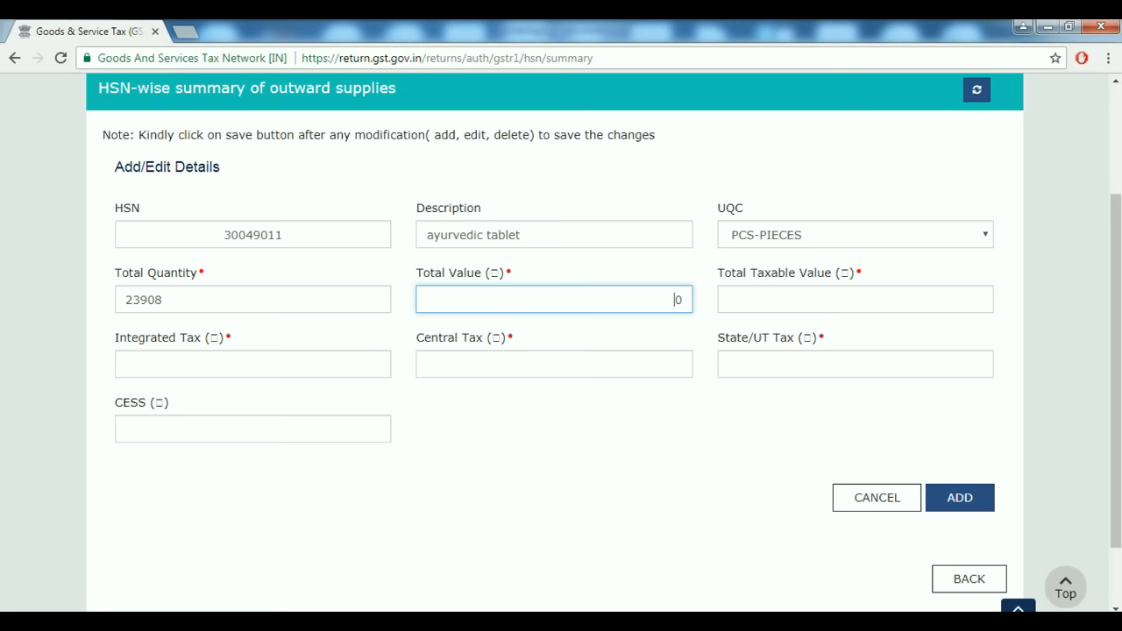
{"action": "key", "text": "Delete"}
{"action": "type", "text": "26,30,340"}
{"action": "key", "text": "Tab"}
Check the Tablet vouchers in Tally, then enter Total Taxable Value 8,38,597.
{"action": "key", "text": "alt+Tab"}
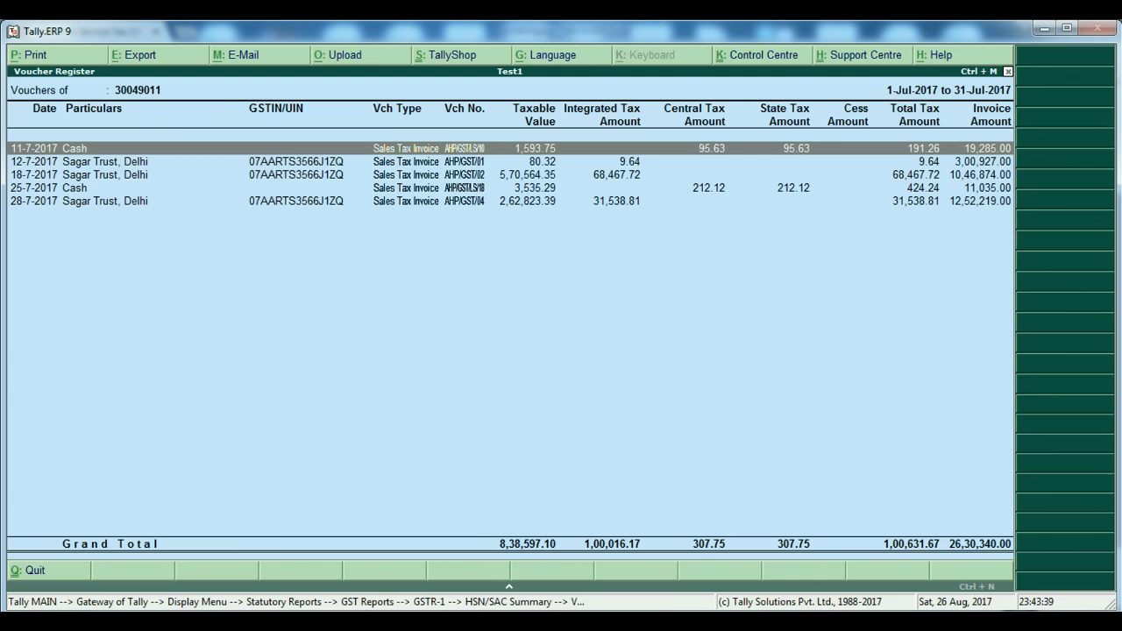
{"action": "key", "text": "Escape"}
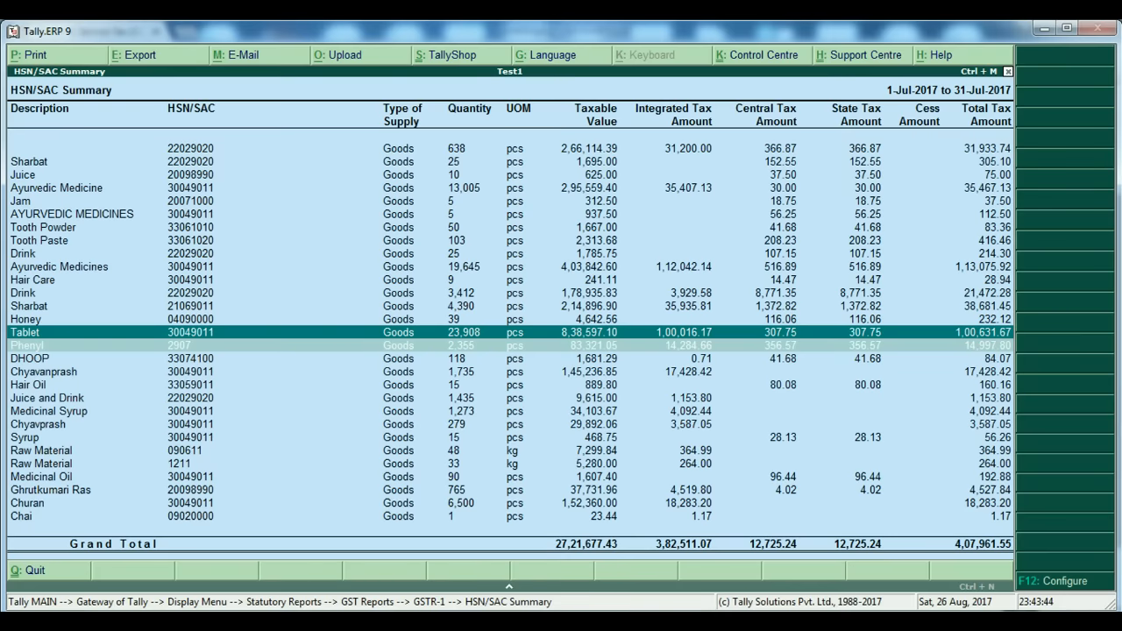
{"action": "key", "text": "Return"}
{"action": "key", "text": "Escape"}
{"action": "key", "text": "alt+Tab"}
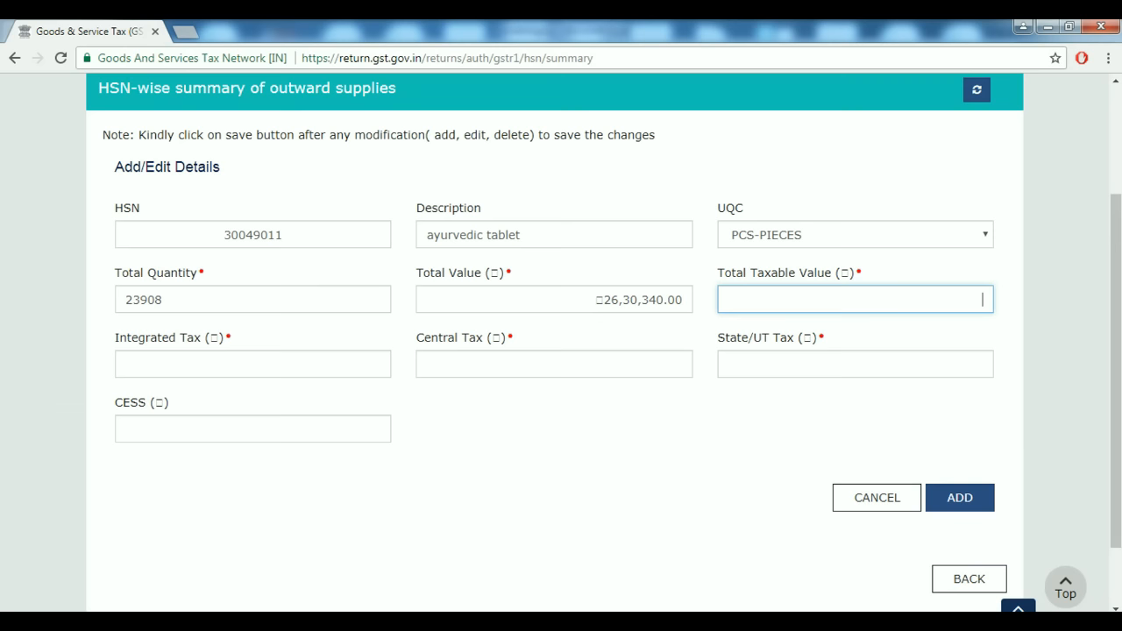
{"action": "key", "text": "alt+Tab"}
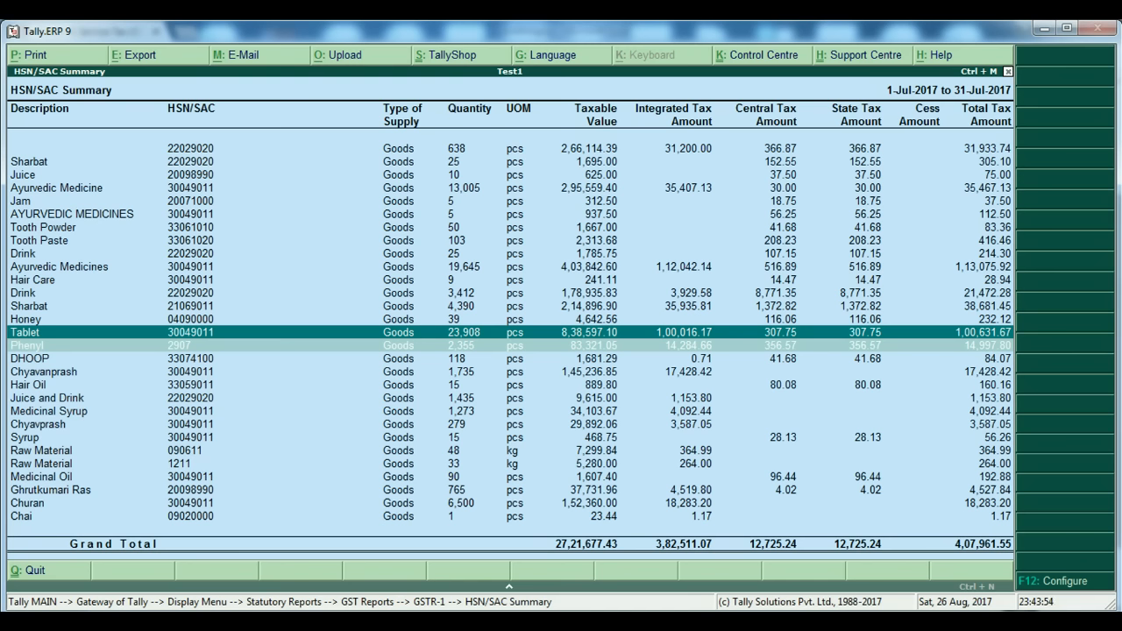
{"action": "key", "text": "Return"}
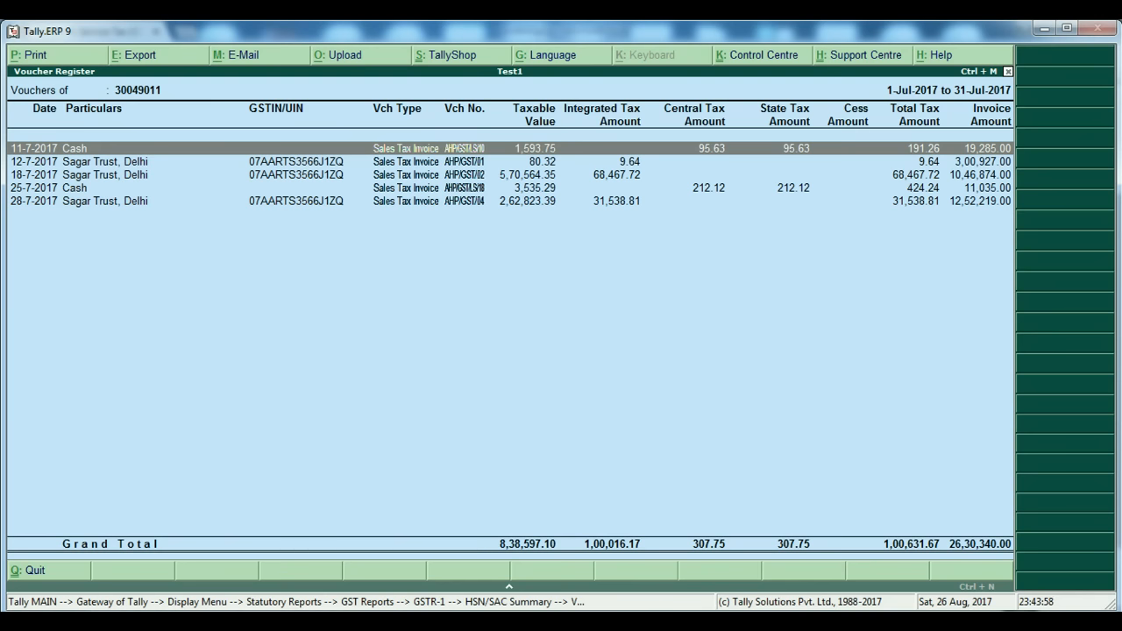
{"action": "key", "text": "Down"}
{"action": "key", "text": "Down"}
{"action": "key", "text": "Down"}
{"action": "key", "text": "Down"}
{"action": "key", "text": "Up"}
{"action": "key", "text": "Up"}
{"action": "key", "text": "Up"}
{"action": "key", "text": "Up"}
{"action": "key", "text": "Down"}
{"action": "key", "text": "Down"}
{"action": "key", "text": "Down"}
{"action": "key", "text": "Down"}
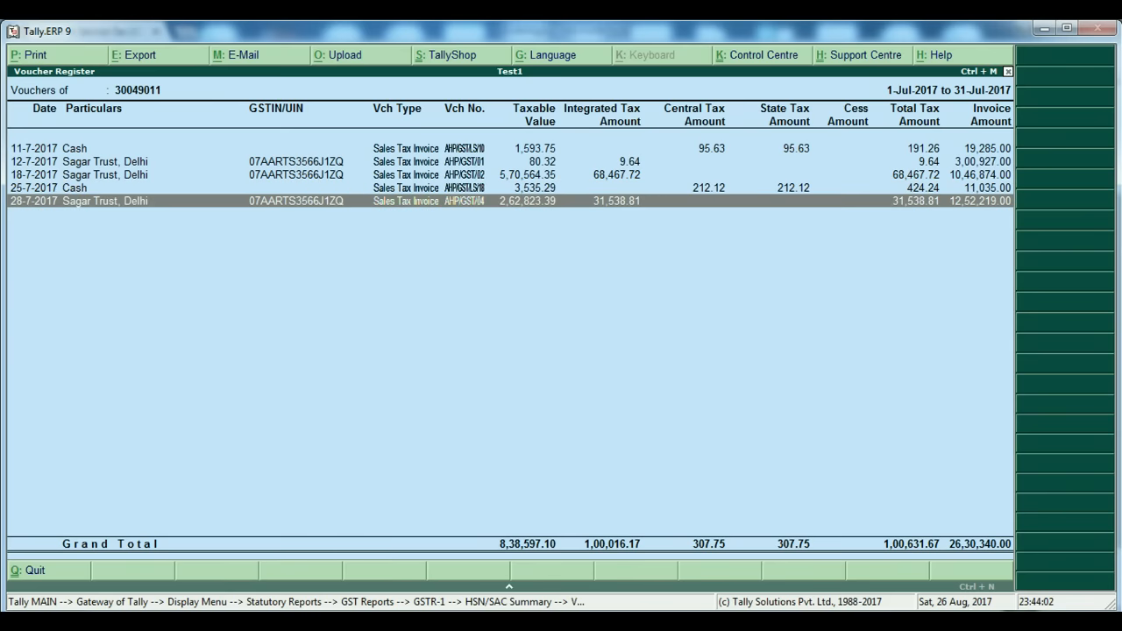
{"action": "key", "text": "Up"}
{"action": "key", "text": "Up"}
{"action": "key", "text": "Up"}
{"action": "key", "text": "Up"}
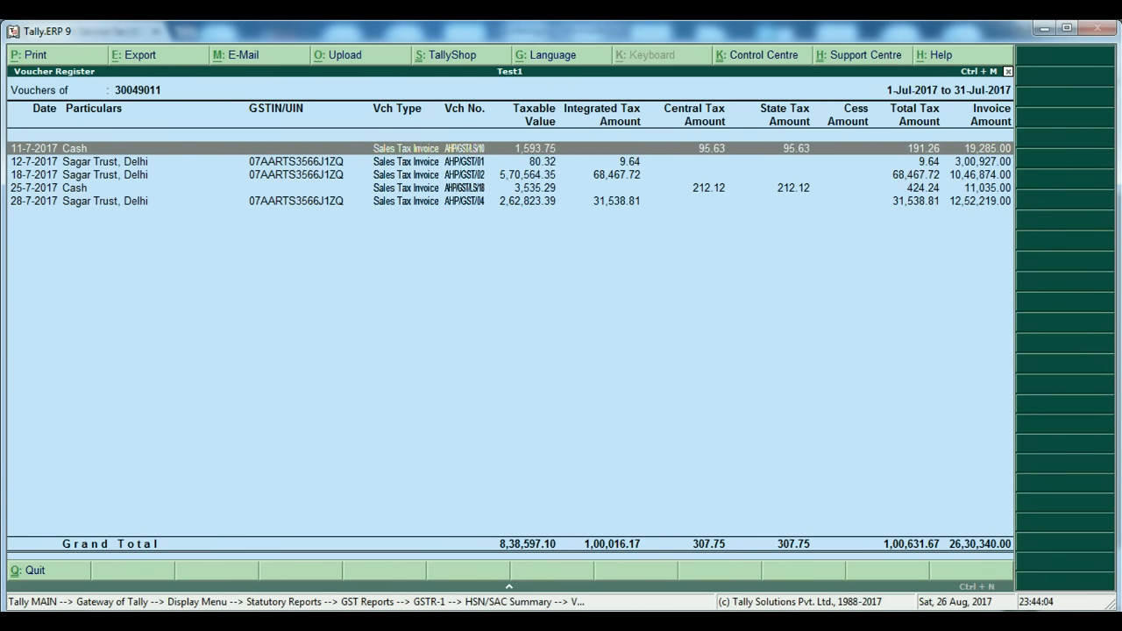
{"action": "key", "text": "alt+Tab"}
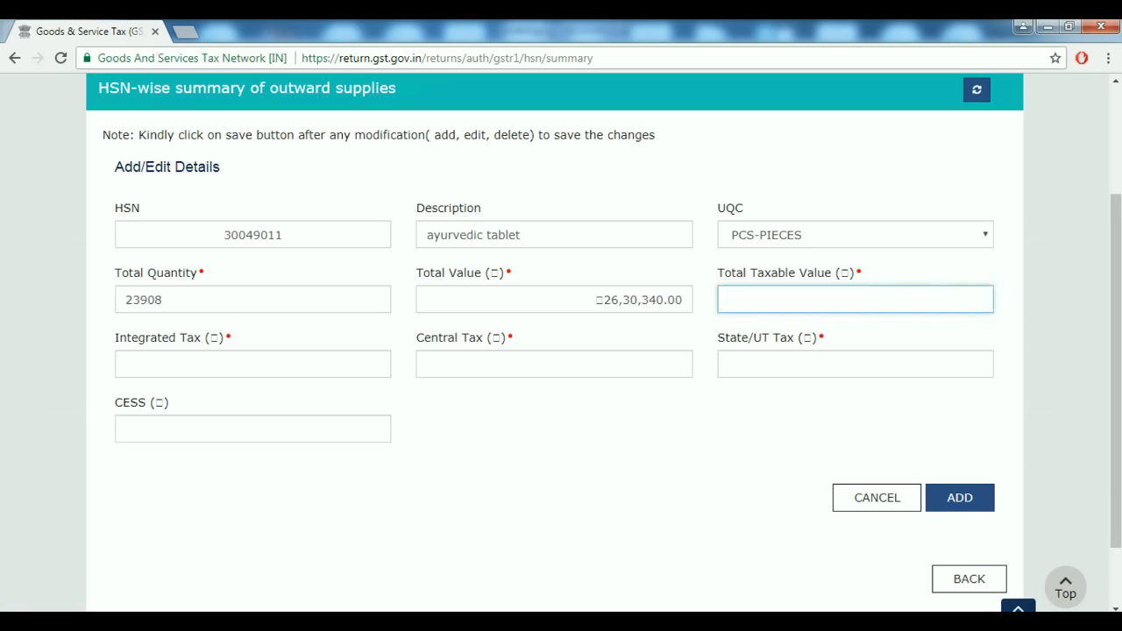
{"action": "type", "text": "838597"}
Enter Integrated Tax of 1,00,016.17 as read from Tally's voucher register.
{"action": "key", "text": "Tab"}
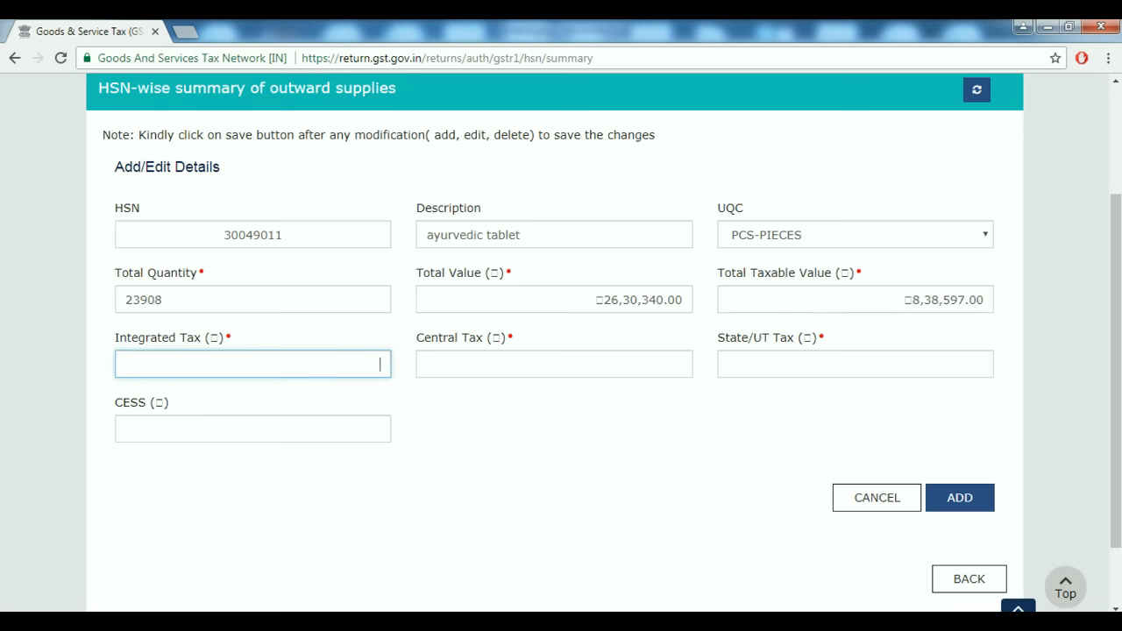
{"action": "key", "text": "alt+Tab"}
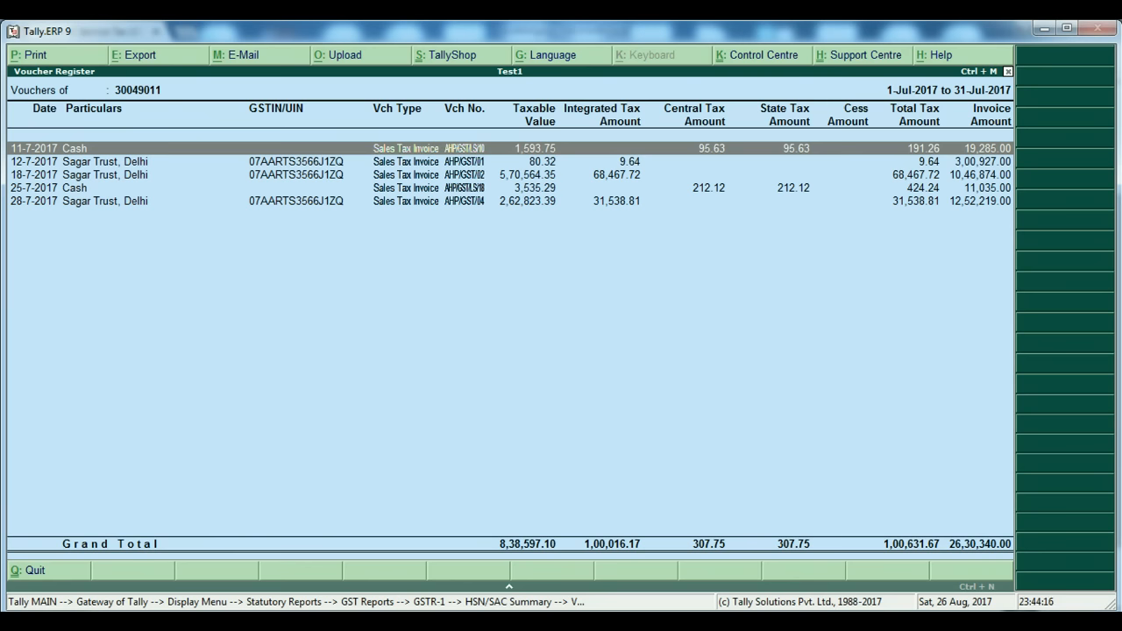
{"action": "key", "text": "alt+Tab"}
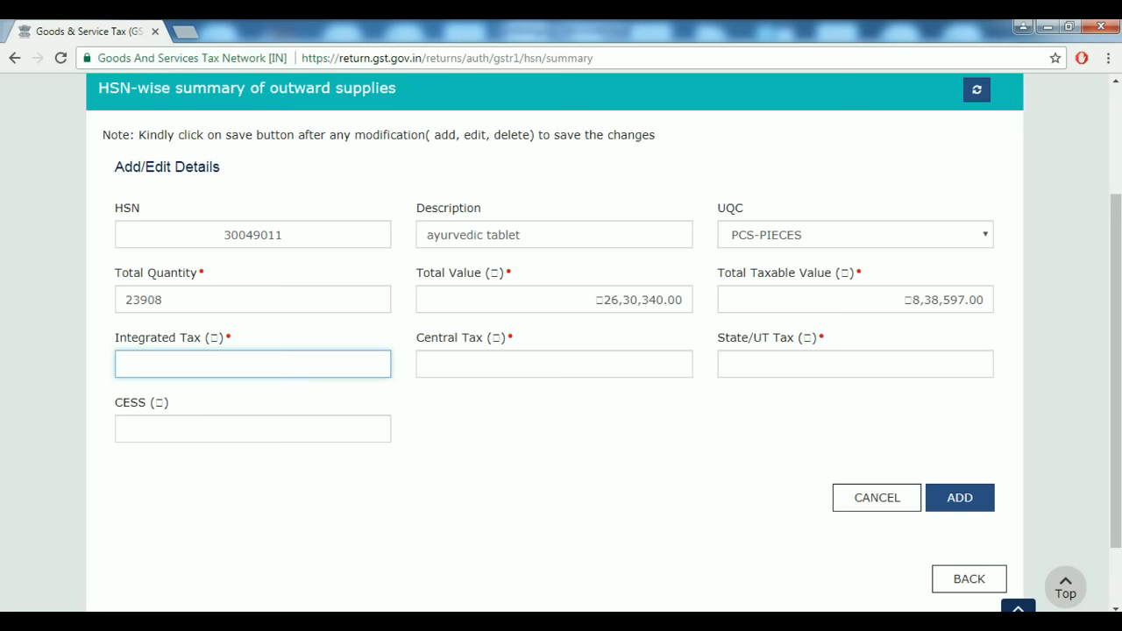
{"action": "key", "text": "alt+Tab"}
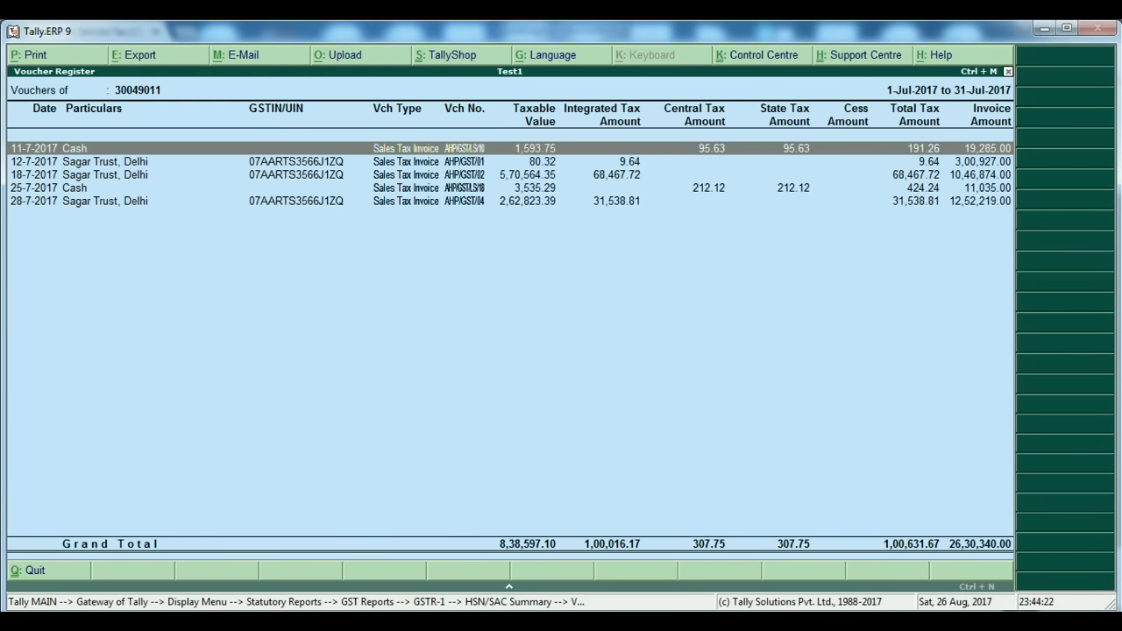
{"action": "key", "text": "alt+Tab"}
{"action": "type", "text": "1000"}
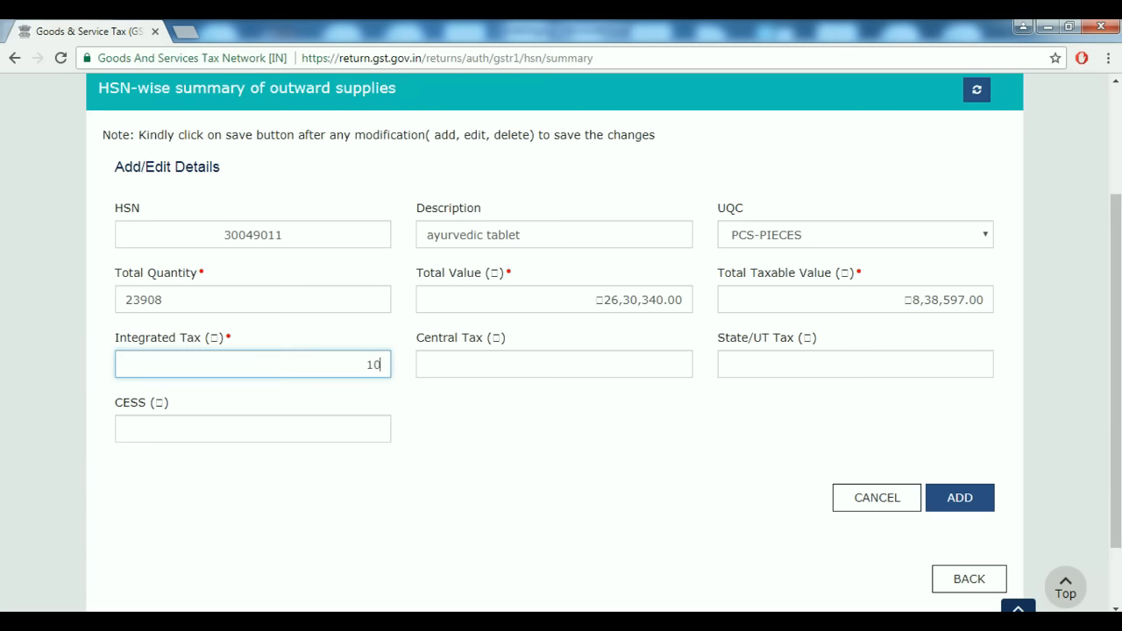
{"action": "key", "text": "alt+Tab"}
Enter Central and State/UT Tax of 307.75 each, add the row, and start a new HSN entry.
{"action": "key", "text": "alt+Tab"}
{"action": "key", "text": "BackSpace"}
{"action": "key", "text": "BackSpace"}
{"action": "key", "text": "BackSpace"}
{"action": "type", "text": "16.17"}
{"action": "key", "text": "Tab"}
{"action": "key", "text": "alt+Tab"}
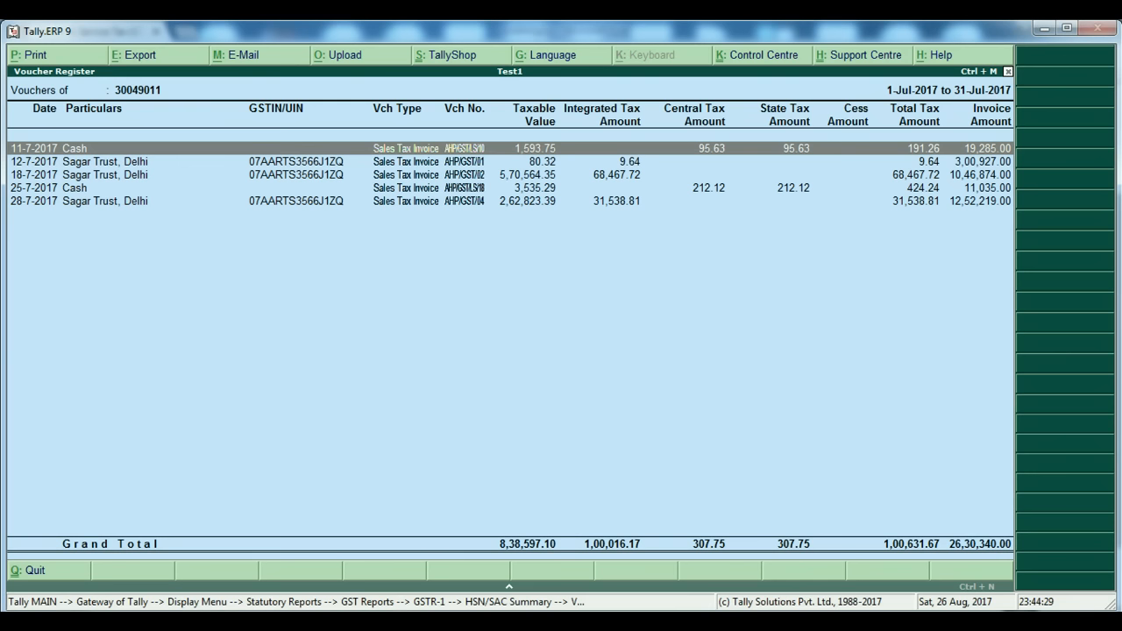
{"action": "key", "text": "alt+Tab"}
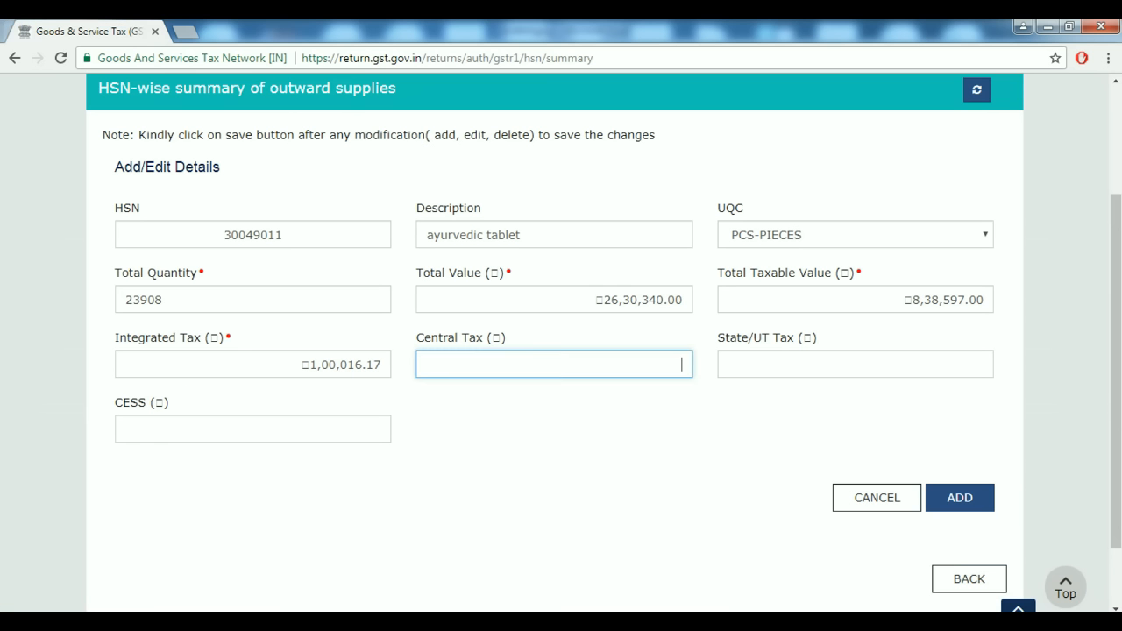
{"action": "type", "text": "307.75"}
{"action": "key", "text": "Tab"}
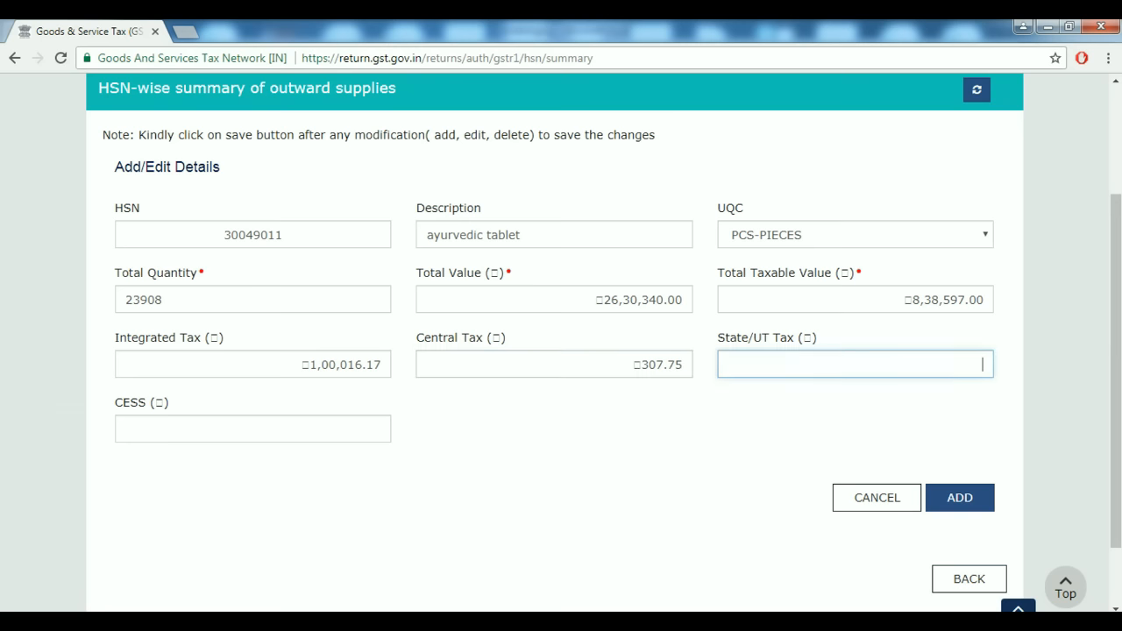
{"action": "type", "text": "307.75"}
{"action": "key", "text": "Tab"}
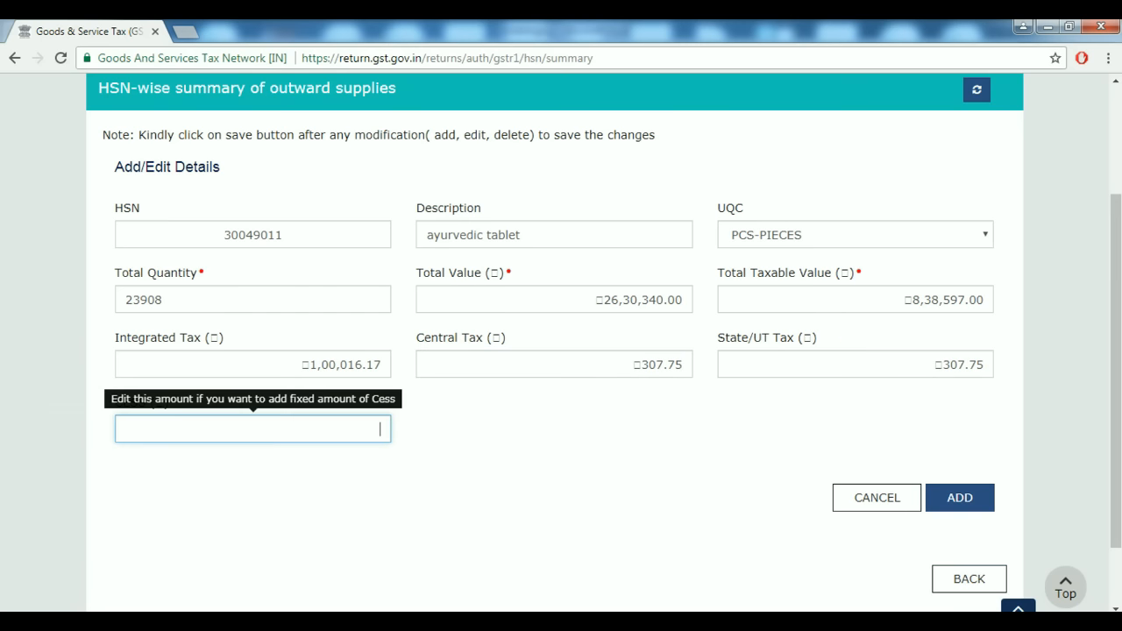
{"action": "left_click", "coordinate": [960, 497]}
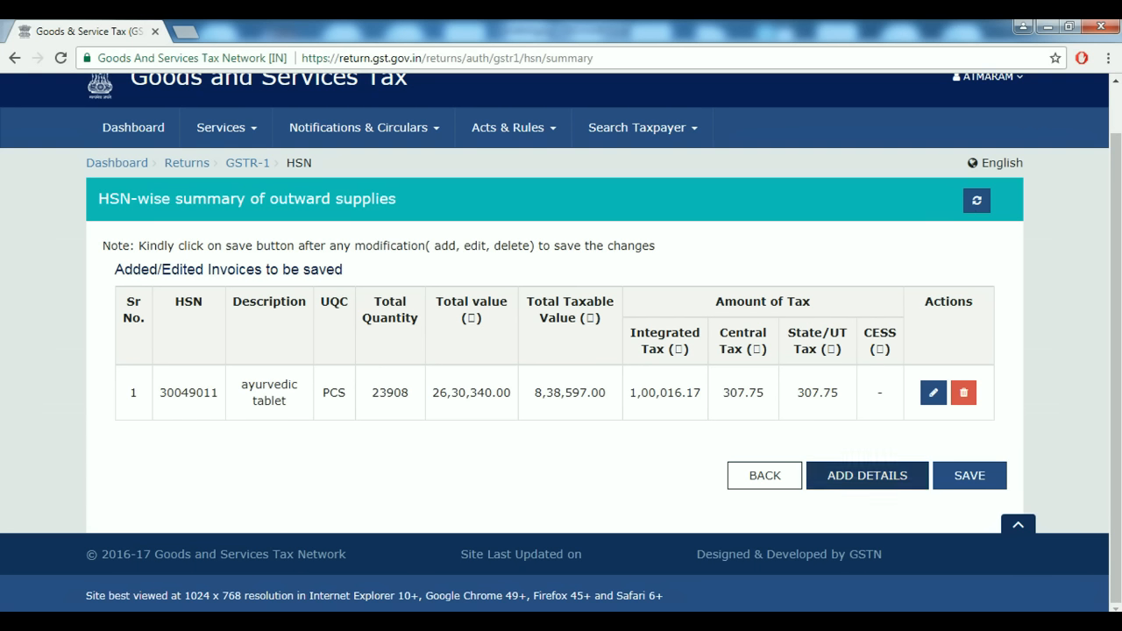
{"action": "left_click", "coordinate": [867, 475]}
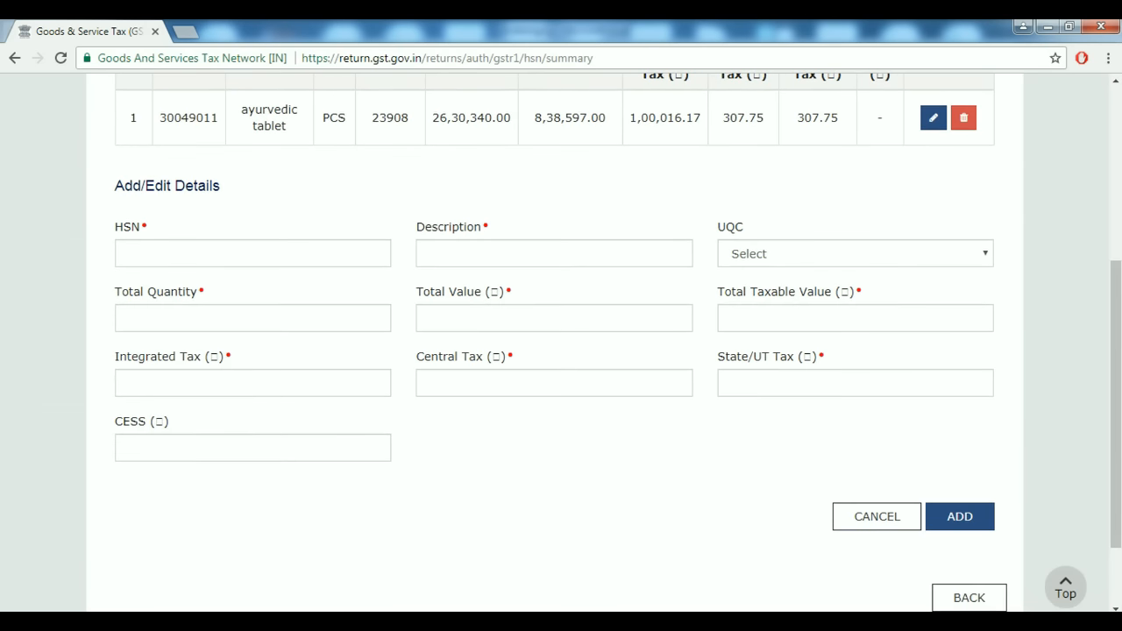
Mark the DHOOP and Ayurvedic Medicines rows in Tally's HSN/SAC Summary.
{"action": "key", "text": "alt+Tab"}
{"action": "key", "text": "Escape"}
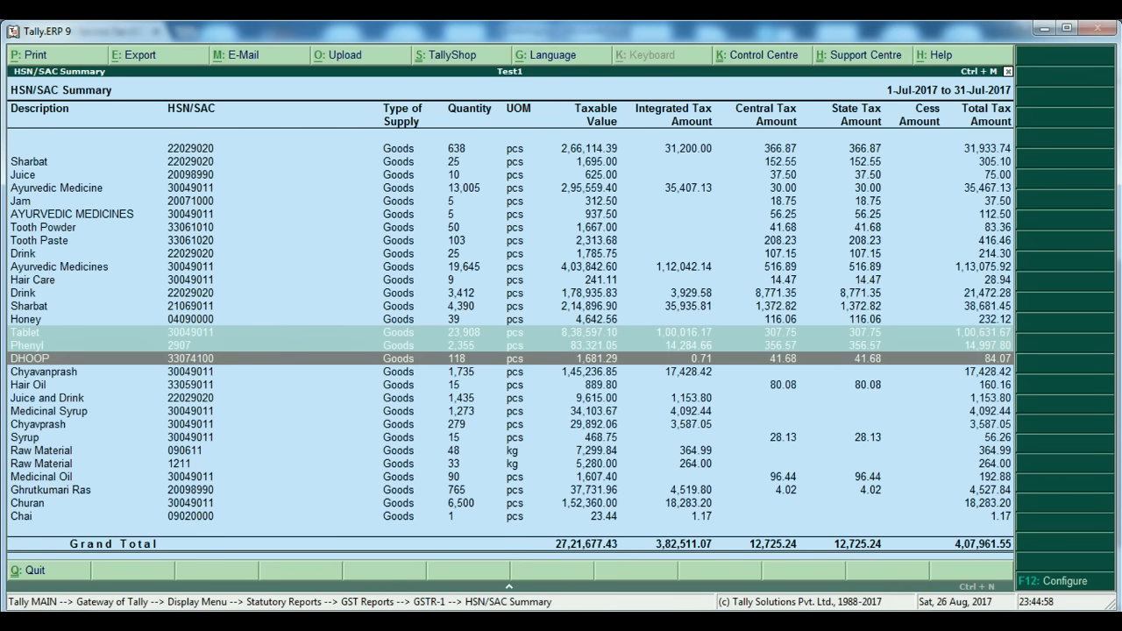
{"action": "key", "text": "space"}
{"action": "key", "text": "Down"}
{"action": "key", "text": "Down"}
{"action": "key", "text": "Down"}
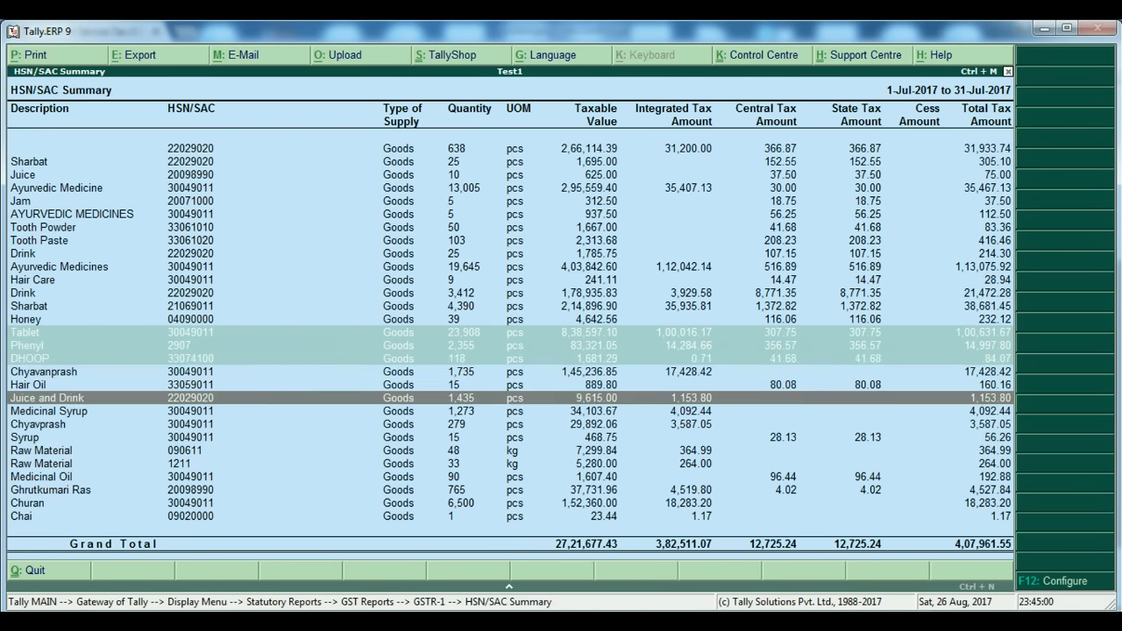
{"action": "key", "text": "Down"}
{"action": "key", "text": "Down"}
{"action": "key", "text": "Down"}
{"action": "key", "text": "Down"}
{"action": "key", "text": "Down"}
{"action": "key", "text": "Down"}
{"action": "key", "text": "Down"}
{"action": "key", "text": "Down"}
{"action": "key", "text": "Down"}
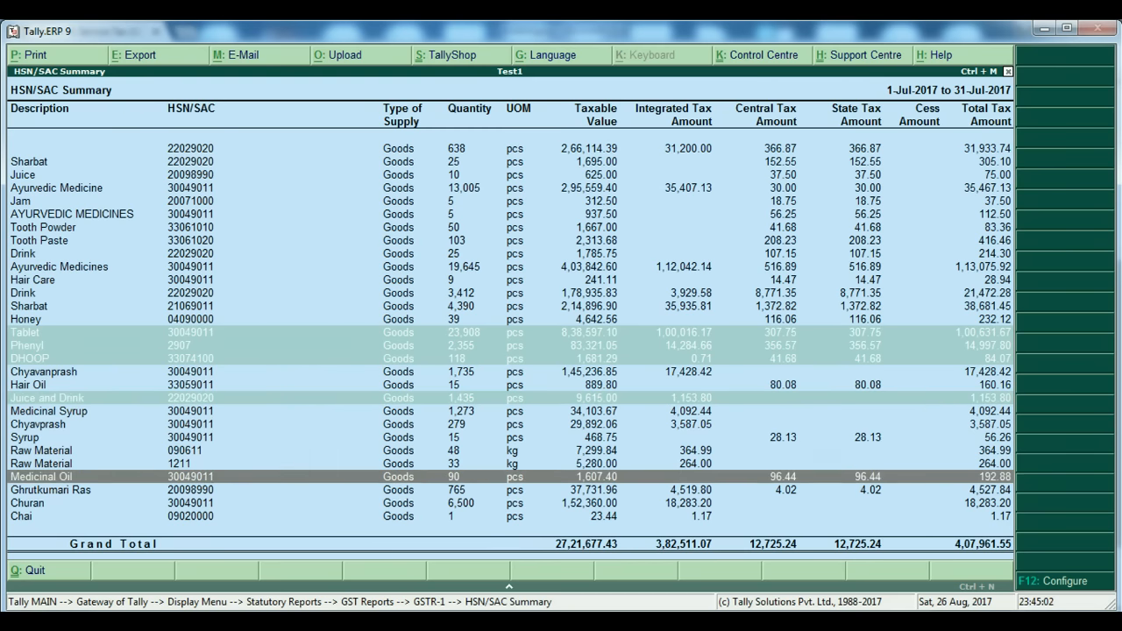
{"action": "key", "text": "Up"}
{"action": "key", "text": "Up"}
{"action": "key", "text": "Up"}
{"action": "key", "text": "Up"}
{"action": "key", "text": "Up"}
{"action": "key", "text": "Up"}
{"action": "key", "text": "Up"}
{"action": "key", "text": "Up"}
{"action": "key", "text": "Up"}
{"action": "key", "text": "Up"}
{"action": "key", "text": "Up"}
{"action": "key", "text": "Up"}
{"action": "key", "text": "Up"}
{"action": "key", "text": "Up"}
{"action": "key", "text": "Up"}
{"action": "key", "text": "Up"}
{"action": "key", "text": "Up"}
{"action": "key", "text": "Up"}
{"action": "key", "text": "Up"}
{"action": "key", "text": "Up"}
{"action": "key", "text": "Up"}
{"action": "key", "text": "Up"}
{"action": "key", "text": "Up"}
{"action": "key", "text": "Up"}
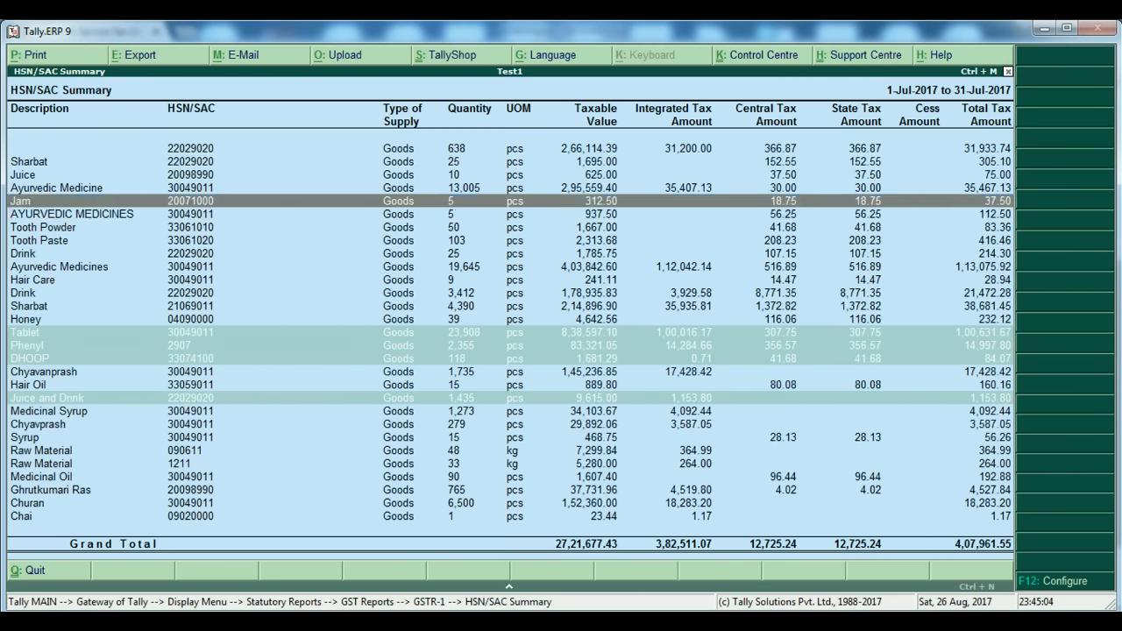
{"action": "key", "text": "Down"}
{"action": "key", "text": "Down"}
{"action": "key", "text": "Down"}
{"action": "key", "text": "Down"}
{"action": "key", "text": "Down"}
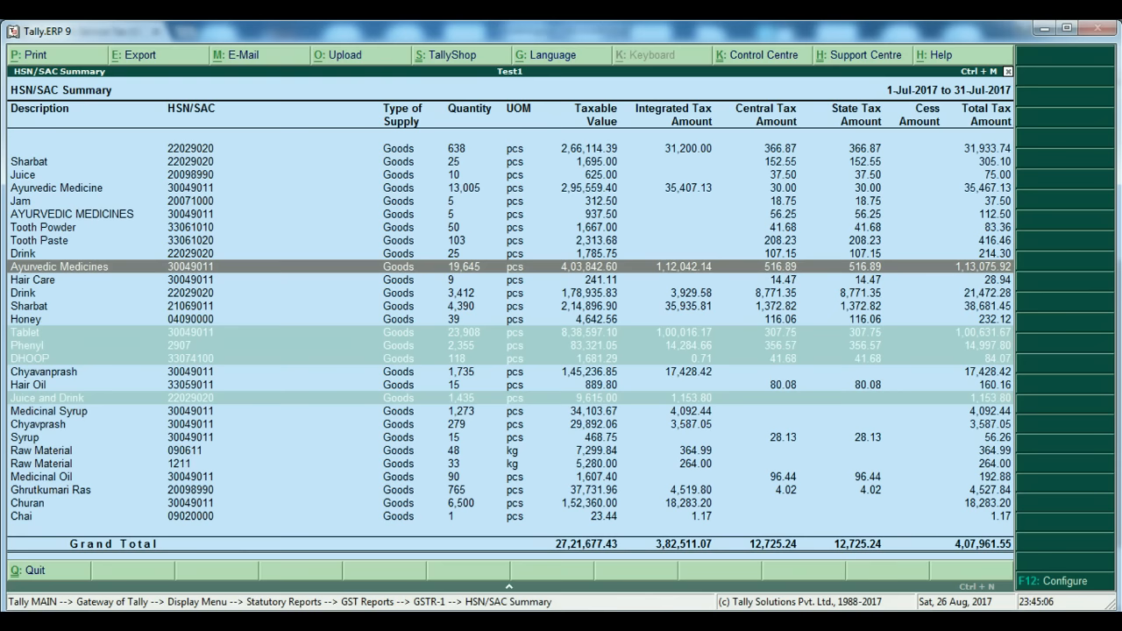
{"action": "key", "text": "space"}
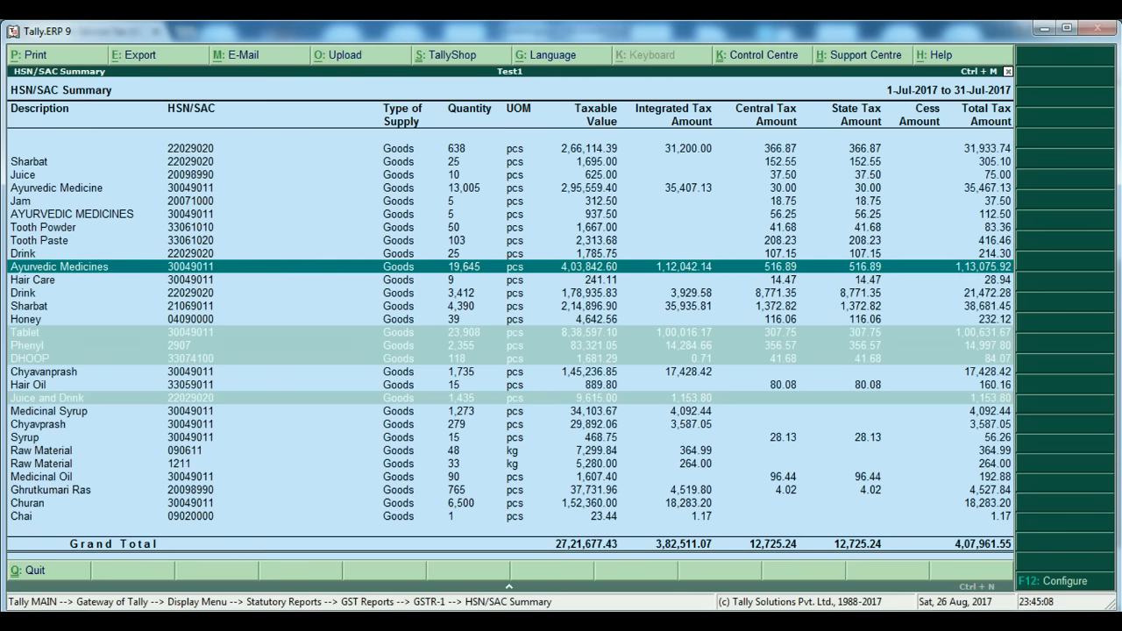
Enter HSN code 30049011 in the portal's new details form.
{"action": "key", "text": "alt+Tab"}
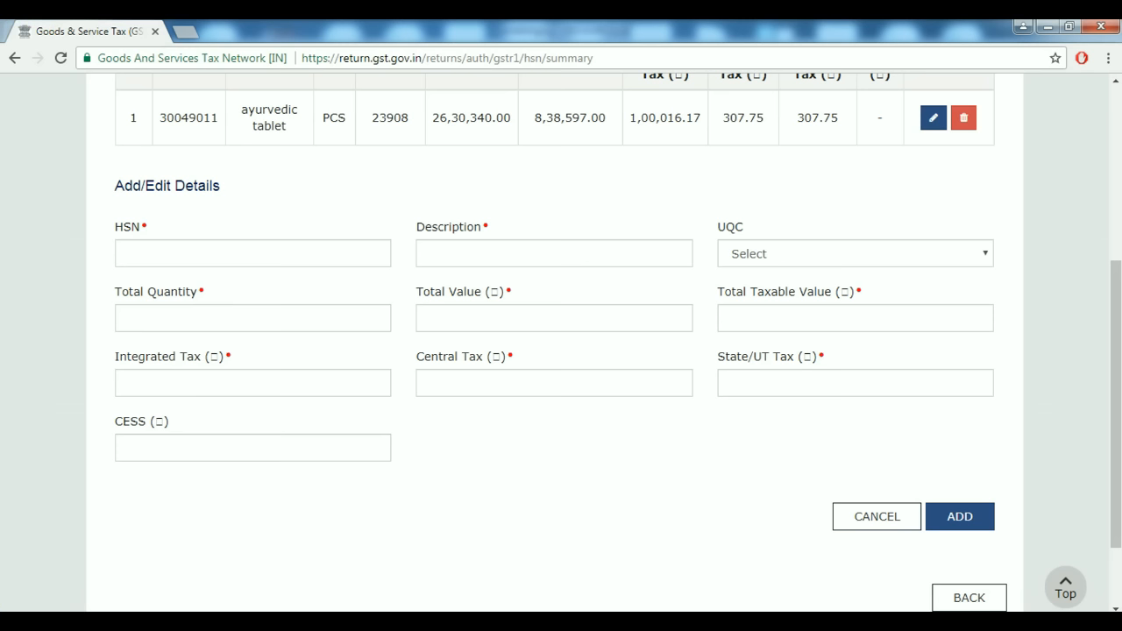
{"action": "left_click", "coordinate": [253, 253]}
{"action": "key", "text": "alt+Tab"}
{"action": "key", "text": "alt+Tab"}
{"action": "type", "text": "3004"}
{"action": "key", "text": "alt+Tab"}
{"action": "key", "text": "alt+Tab"}
{"action": "type", "text": "9010"}
{"action": "key", "text": "BackSpace"}
{"action": "type", "text": "1"}
{"action": "key", "text": "Tab"}
{"action": "key", "text": "alt+Tab"}
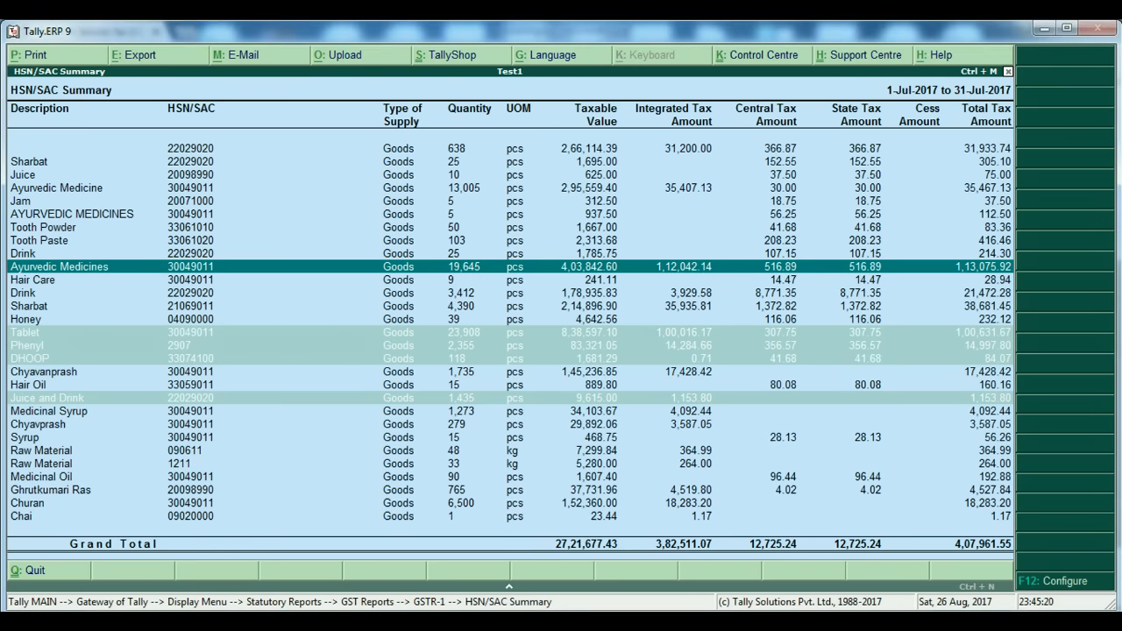
{"action": "key", "text": "alt+Tab"}
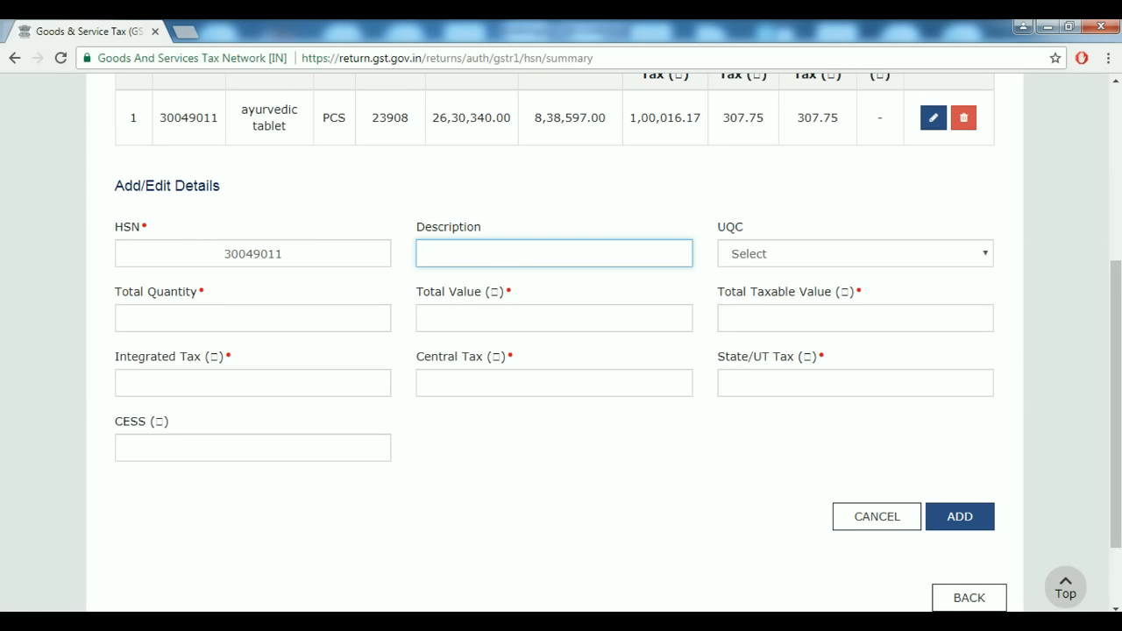
Describe the entry as 'ayurvedic medicines' with UQC PCS-PIECES.
{"action": "type", "text": "ayurvedic medicin"}
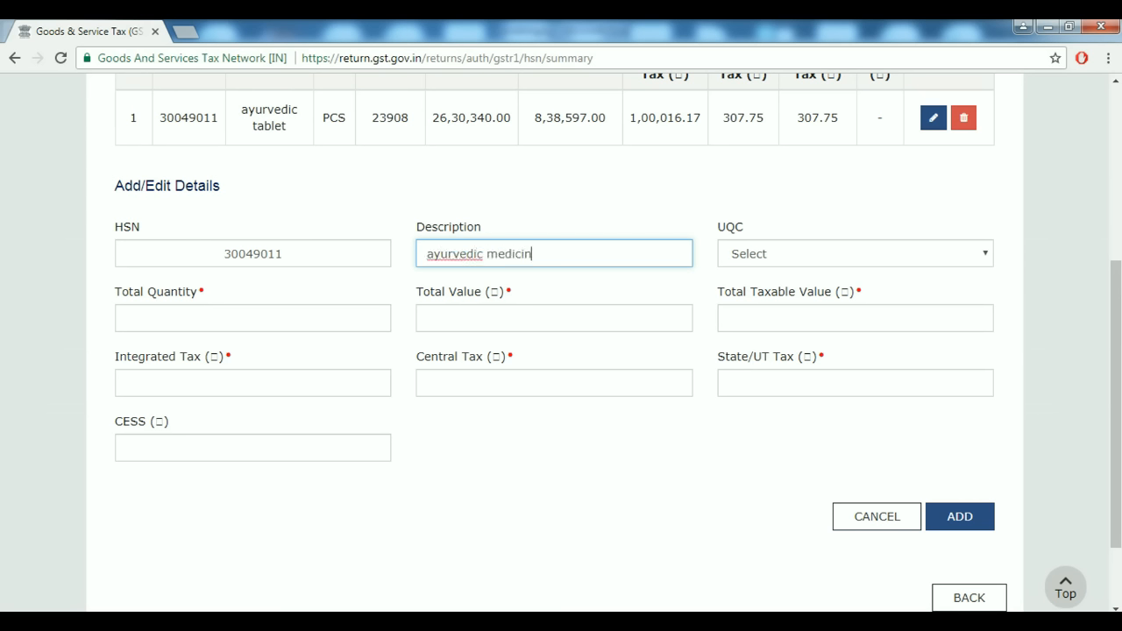
{"action": "type", "text": "es"}
{"action": "key", "text": "Tab"}
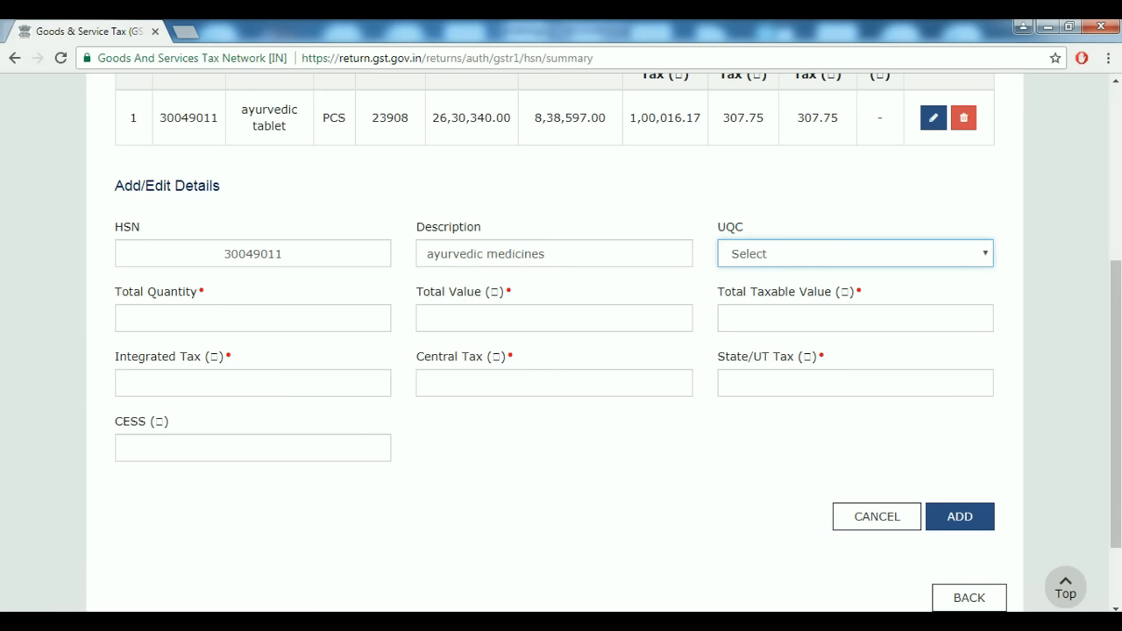
{"action": "key", "text": "space"}
{"action": "key", "text": "p"}
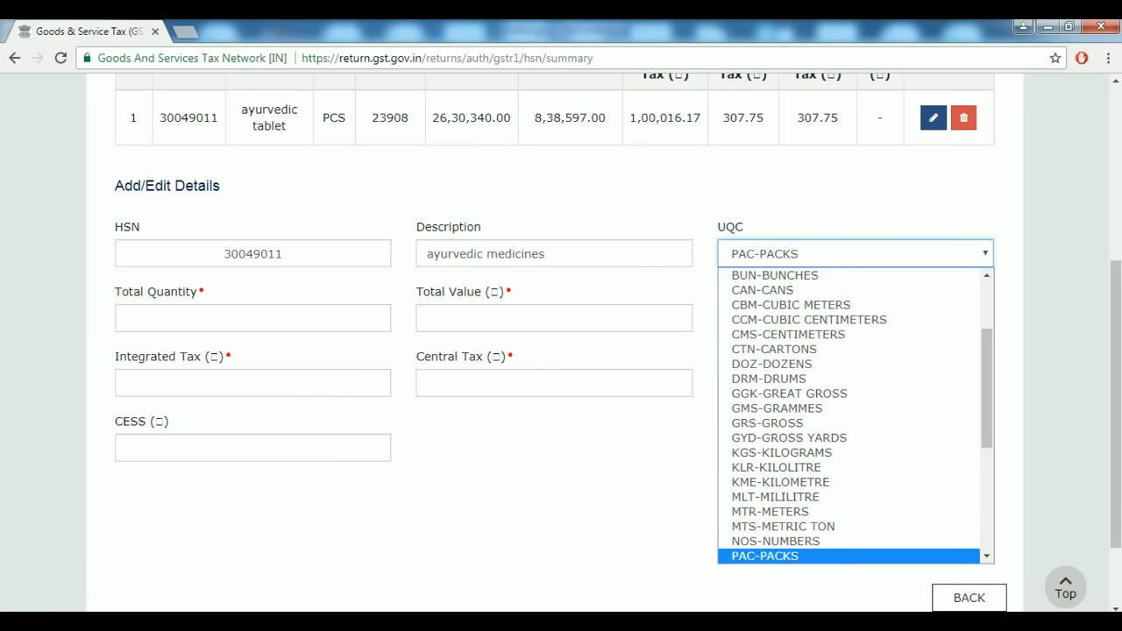
{"action": "key", "text": "Down"}
{"action": "key", "text": "Return"}
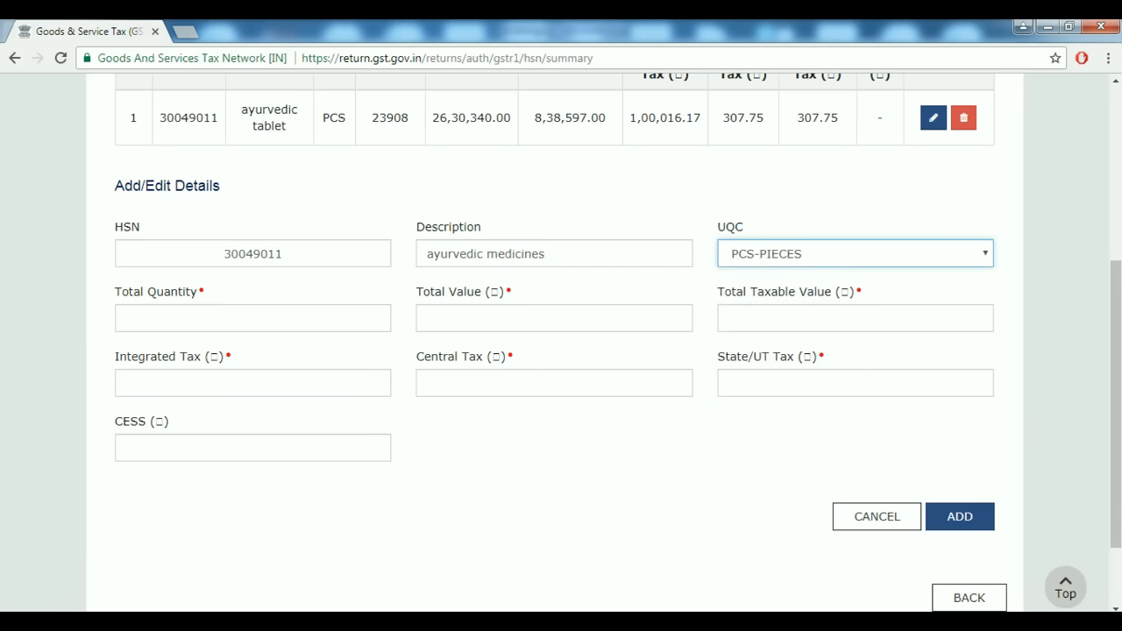
{"action": "key", "text": "Tab"}
Enter total quantity 1965 and total value 23,26,407 from Tally.
{"action": "key", "text": "alt+Tab"}
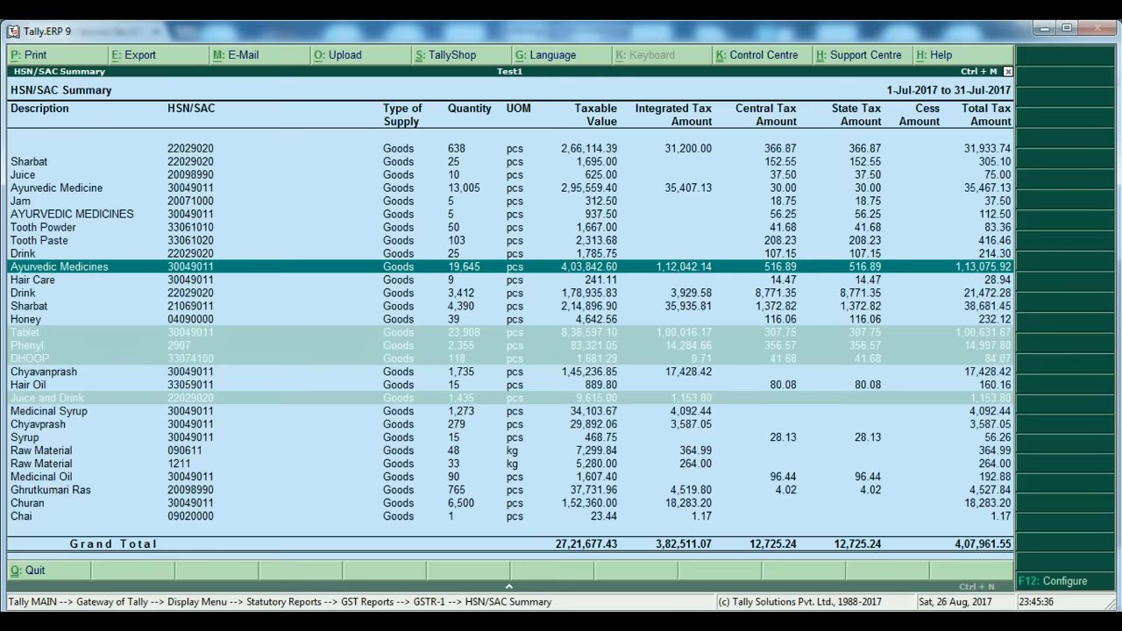
{"action": "key", "text": "alt+Tab"}
{"action": "type", "text": "1965"}
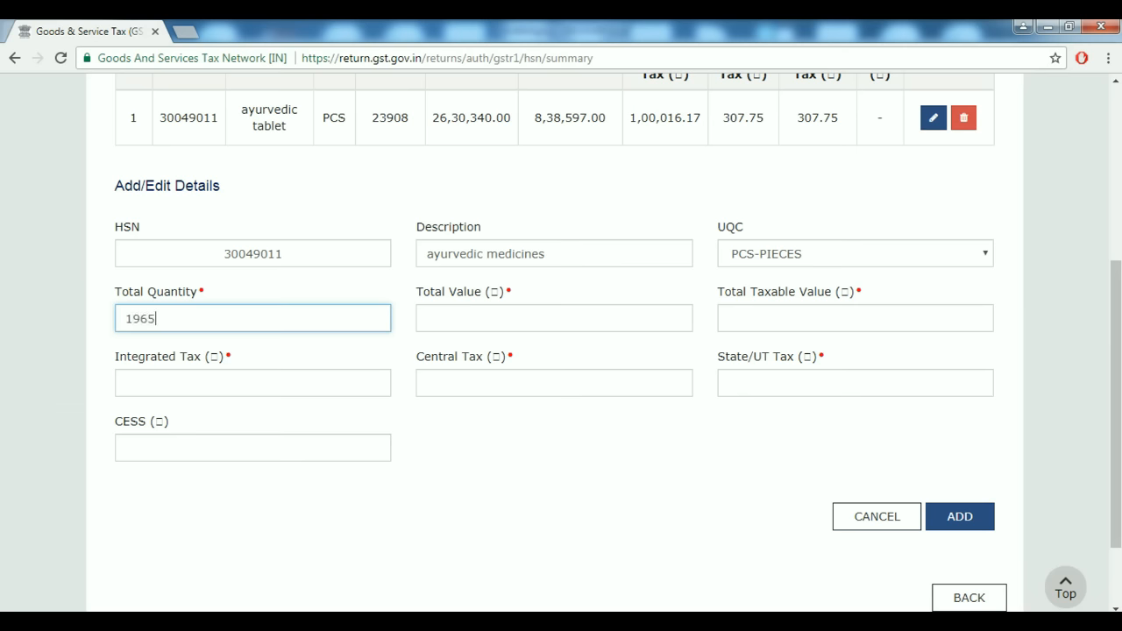
{"action": "key", "text": "Tab"}
{"action": "key", "text": "alt+Tab"}
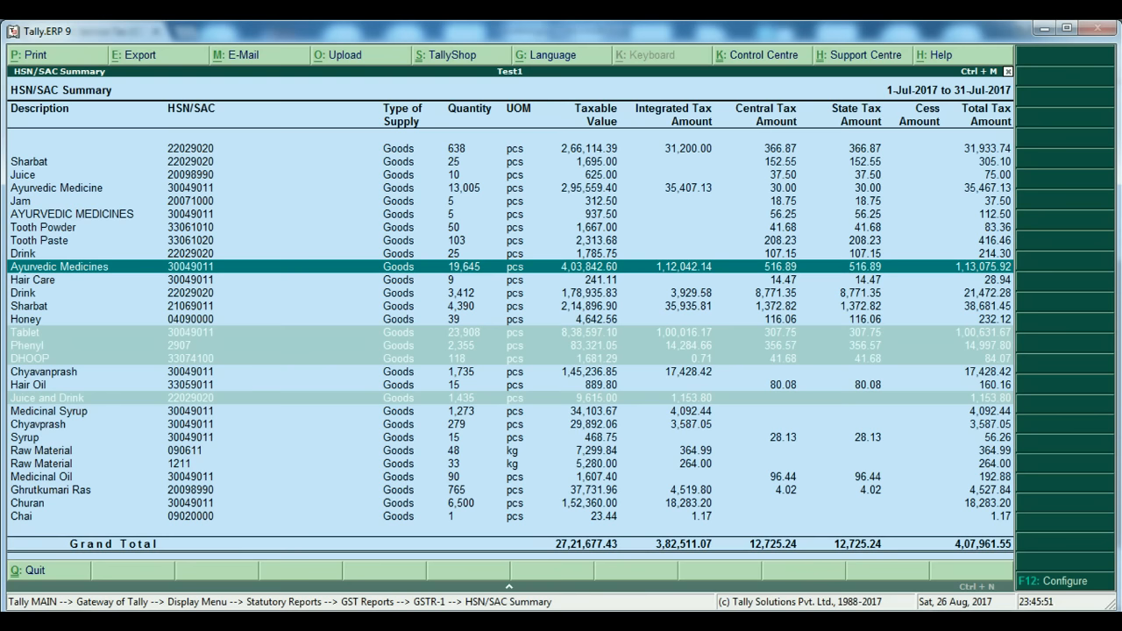
{"action": "key", "text": "Return"}
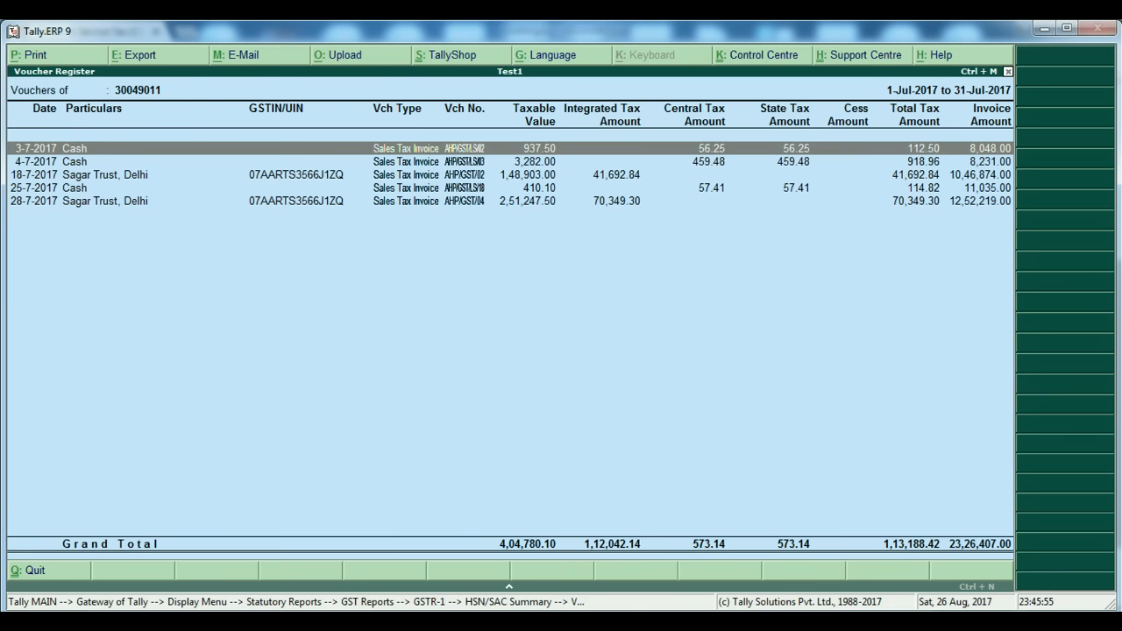
{"action": "key", "text": "alt+Tab"}
{"action": "type", "text": "23"}
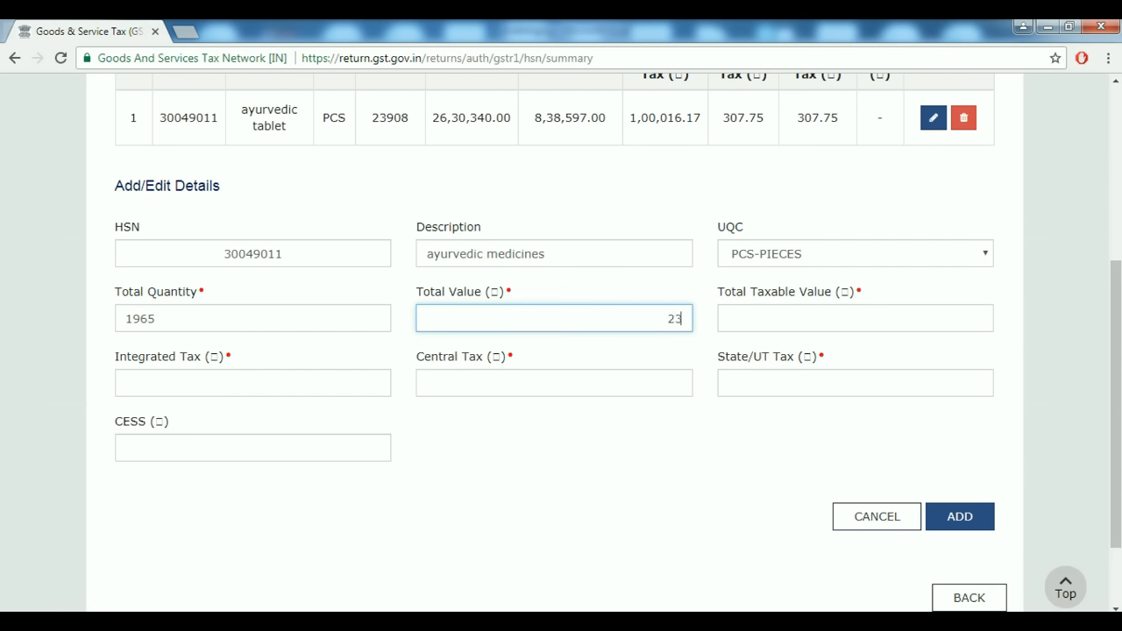
{"action": "type", "text": ",26,407"}
{"action": "key", "text": "Tab"}
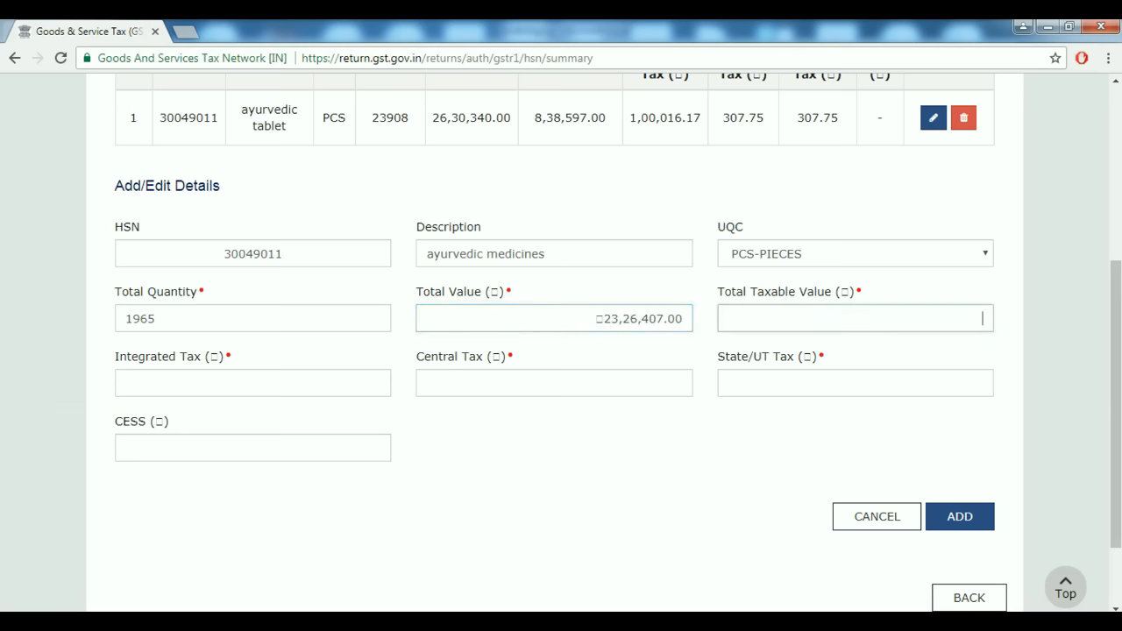
Enter taxable value 4,03,842 and Integrated Tax 1,12,042.
{"action": "key", "text": "alt+Tab"}
{"action": "key", "text": "Escape"}
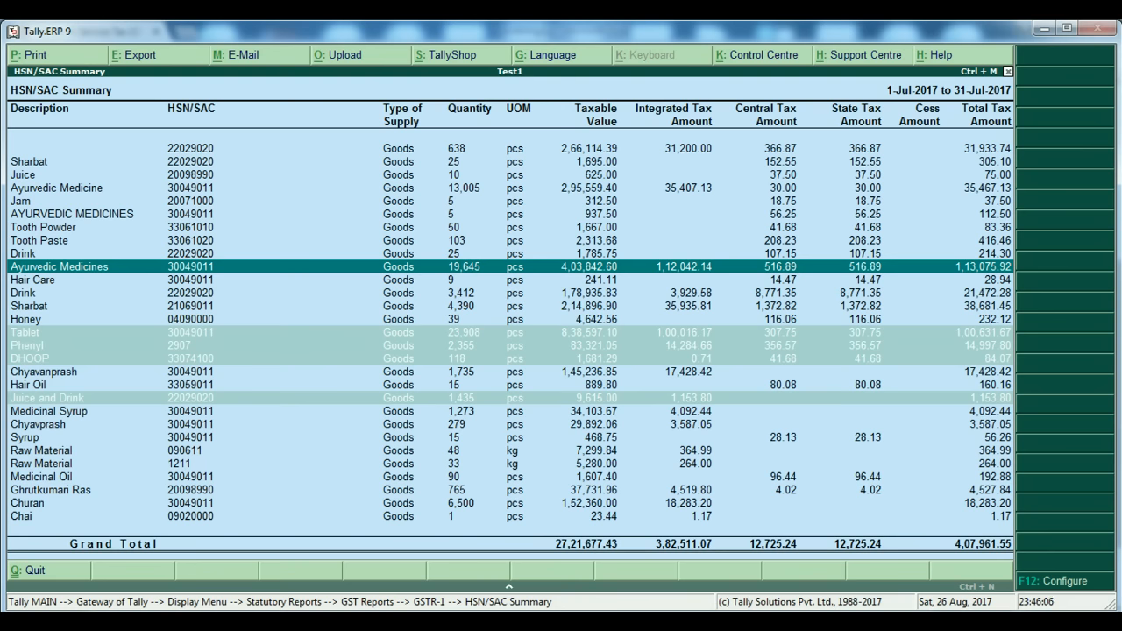
{"action": "key", "text": "alt+Tab"}
{"action": "type", "text": "4"}
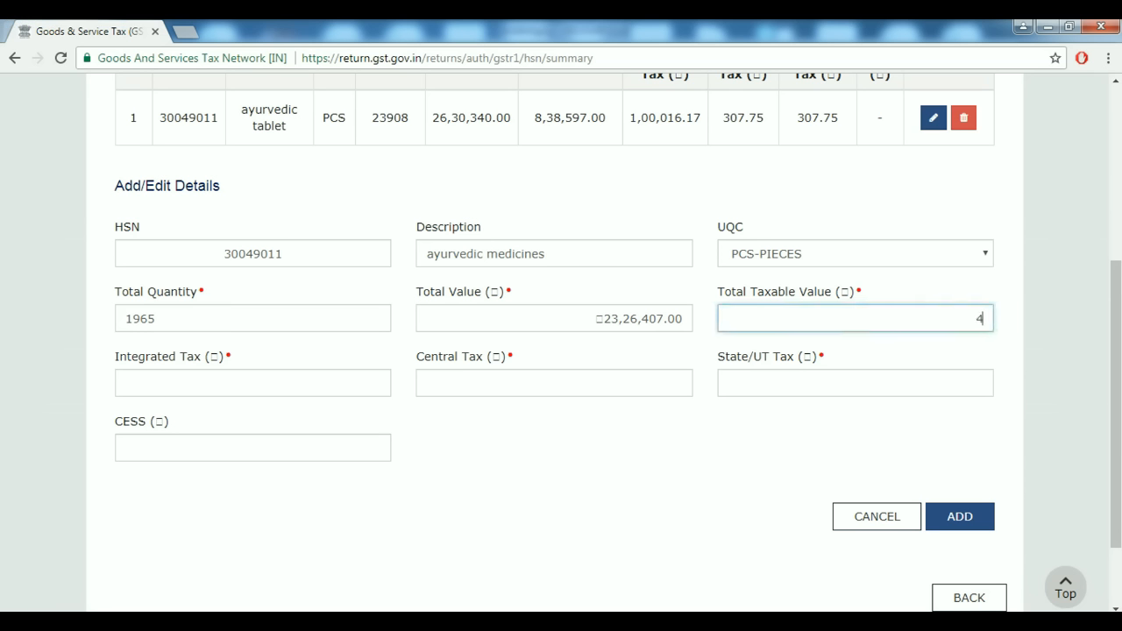
{"action": "type", "text": "03842"}
{"action": "key", "text": "alt+Tab"}
{"action": "key", "text": "alt+Tab"}
{"action": "key", "text": "Tab"}
{"action": "key", "text": "alt+Tab"}
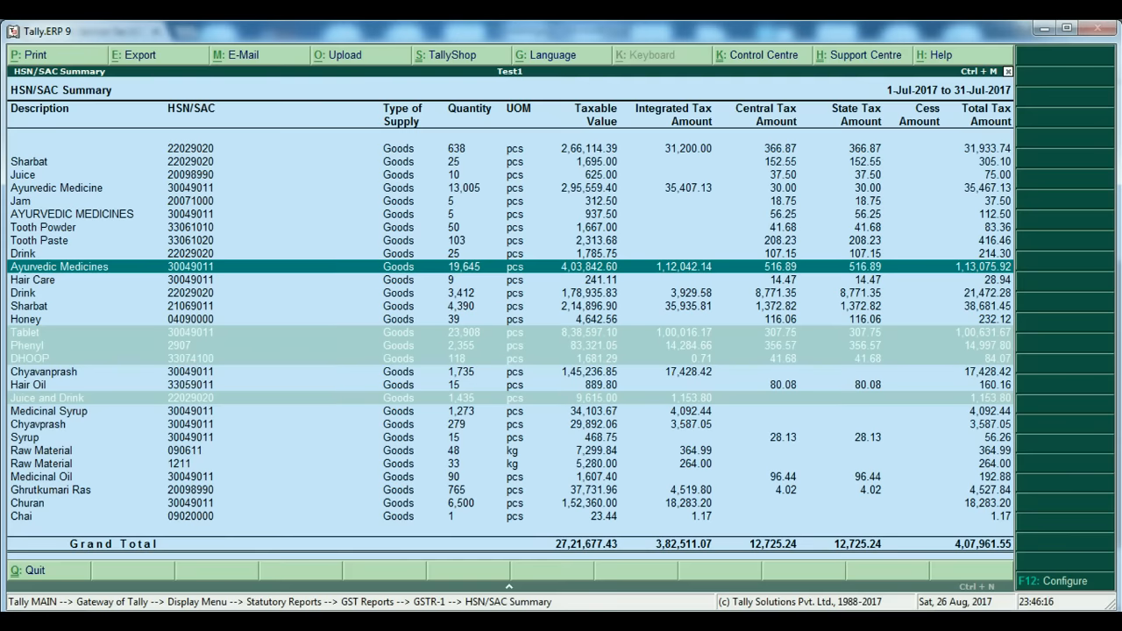
{"action": "key", "text": "alt+Tab"}
{"action": "type", "text": "112042"}
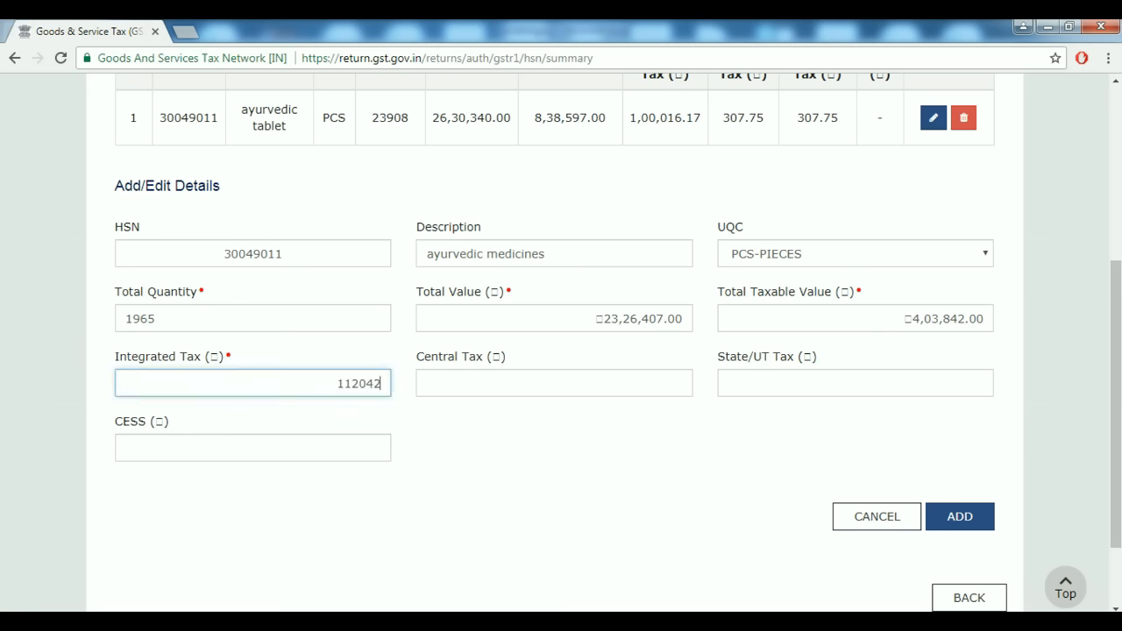
{"action": "key", "text": "Tab"}
Enter Central and State/UT Tax of 516.60 each.
{"action": "key", "text": "alt+Tab"}
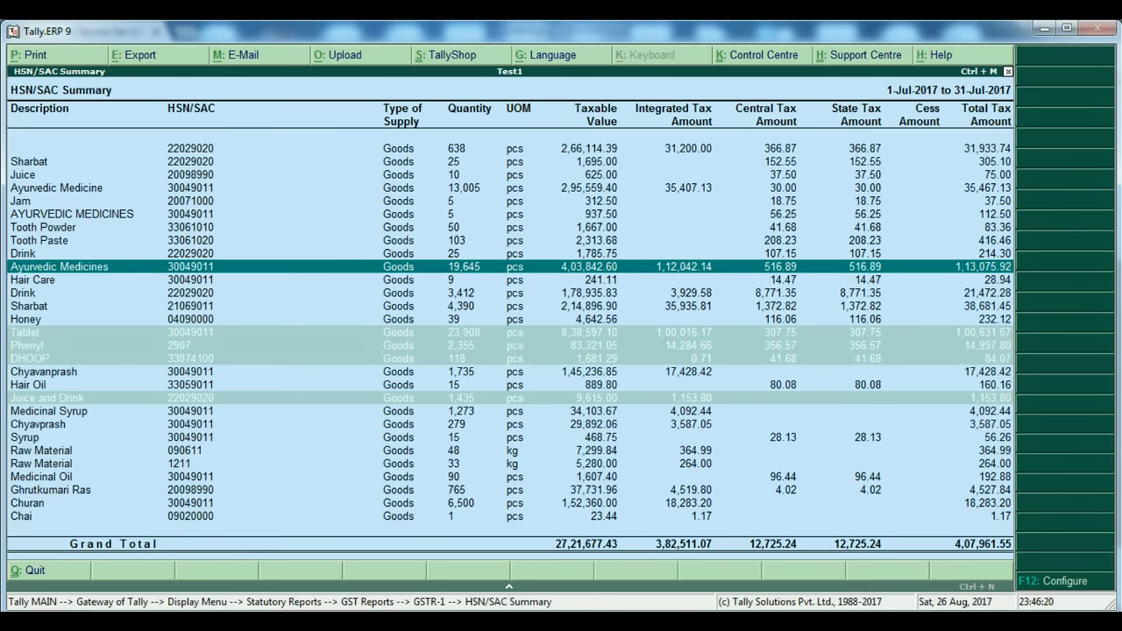
{"action": "key", "text": "alt+Tab"}
{"action": "type", "text": "516.6"}
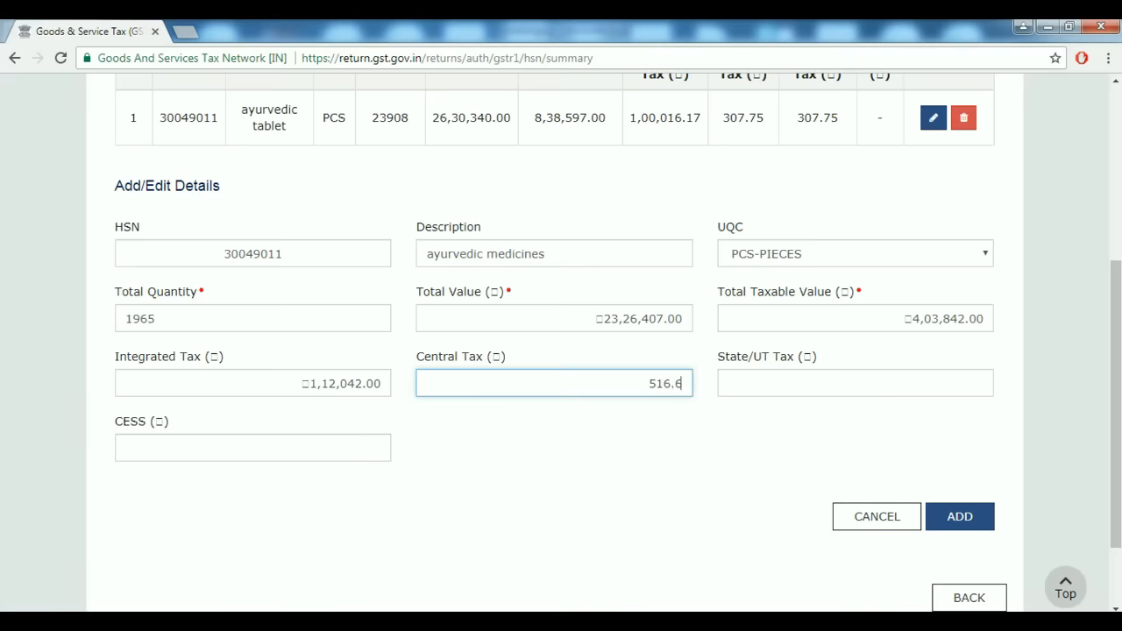
{"action": "key", "text": "alt"}
{"action": "key", "text": "Tab"}
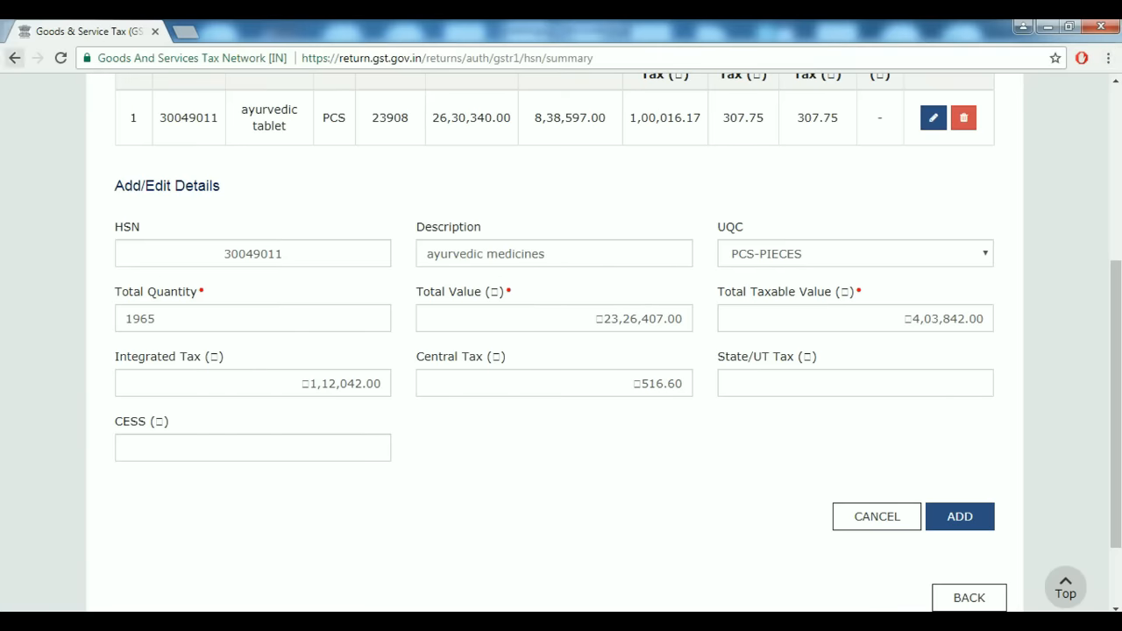
{"action": "left_click", "coordinate": [854, 383]}
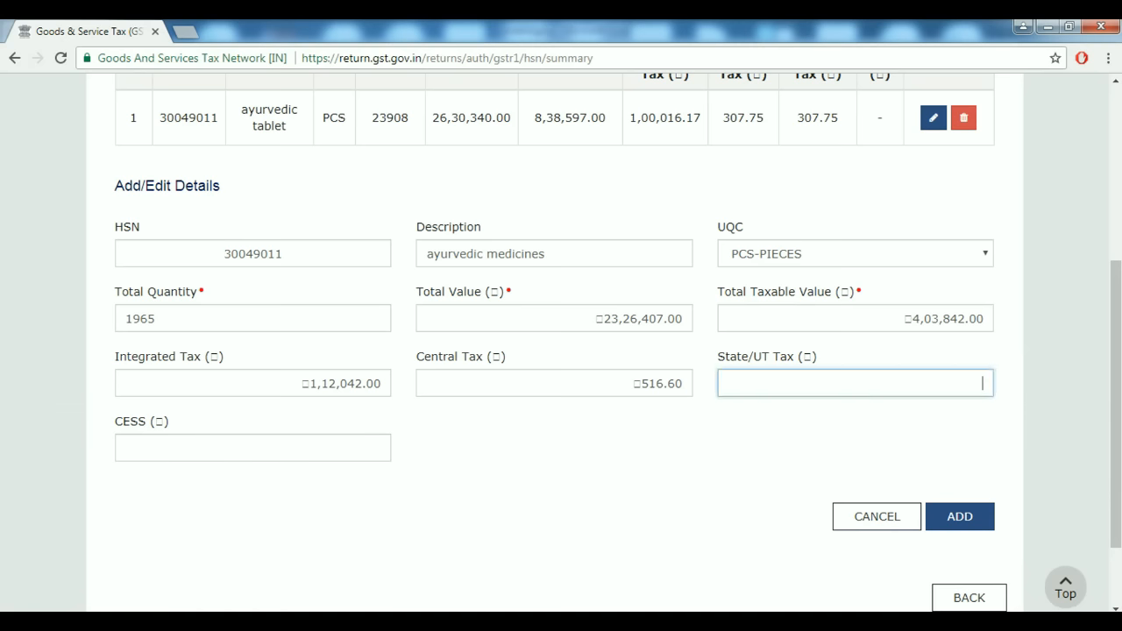
{"action": "type", "text": "516.6"}
{"action": "left_click", "coordinate": [381, 448]}
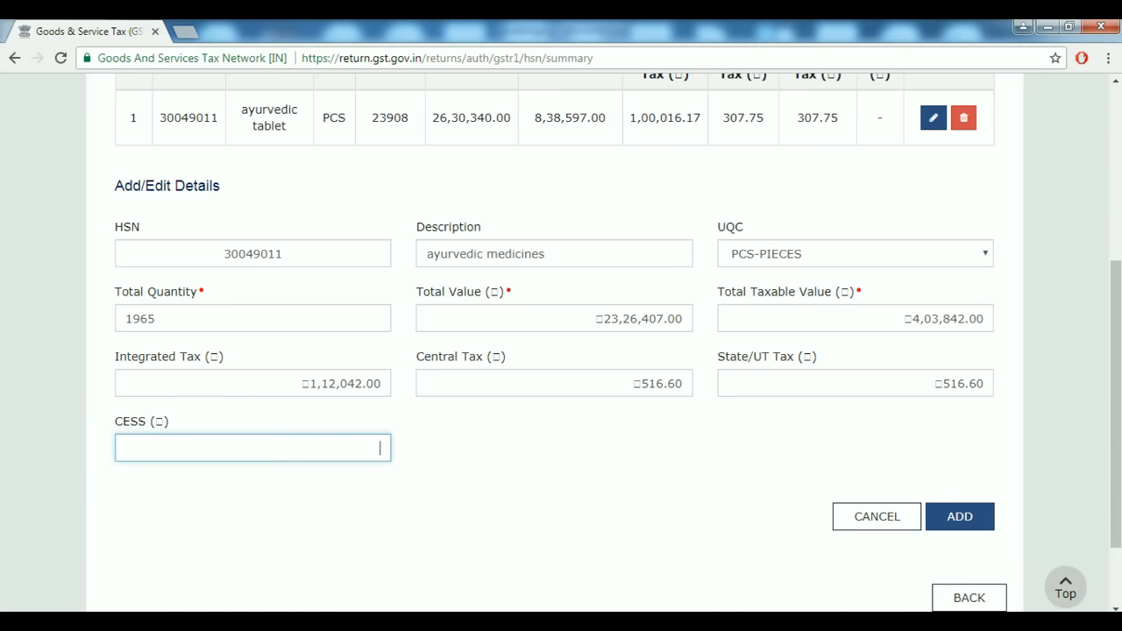
{"action": "scroll", "coordinate": [561, 350], "scroll_direction": "up", "scroll_amount": 1}
{"action": "scroll", "coordinate": [561, 350], "scroll_direction": "down", "scroll_amount": 3}
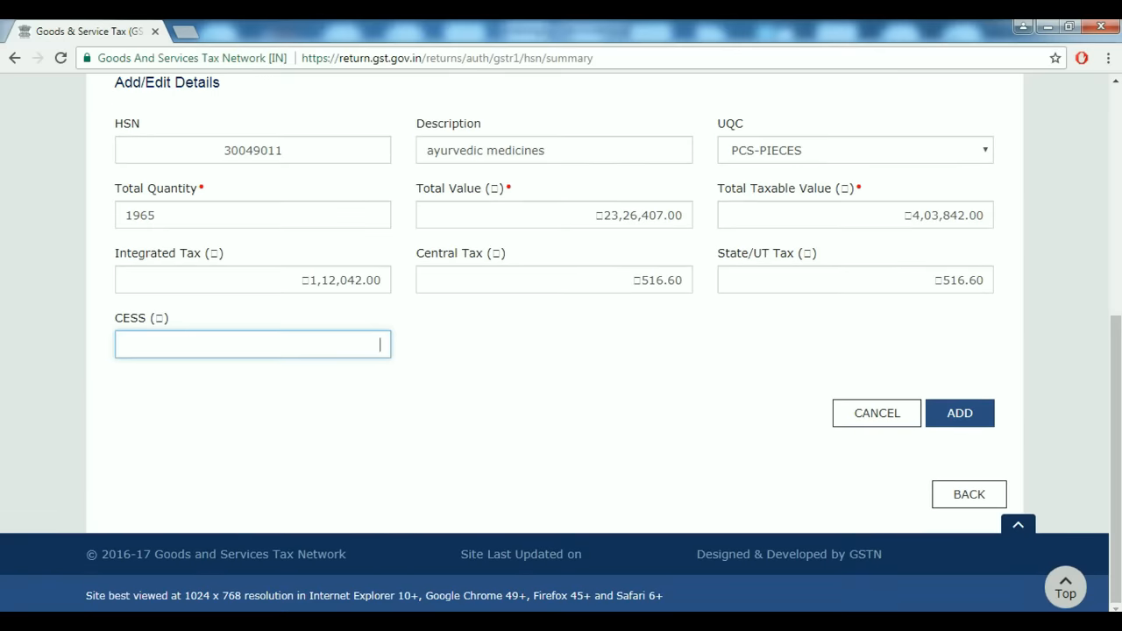
Change the HSN to 30049010 after the duplicate-HSN error and add the ayurvedic medicines row.
{"action": "left_click", "coordinate": [959, 413]}
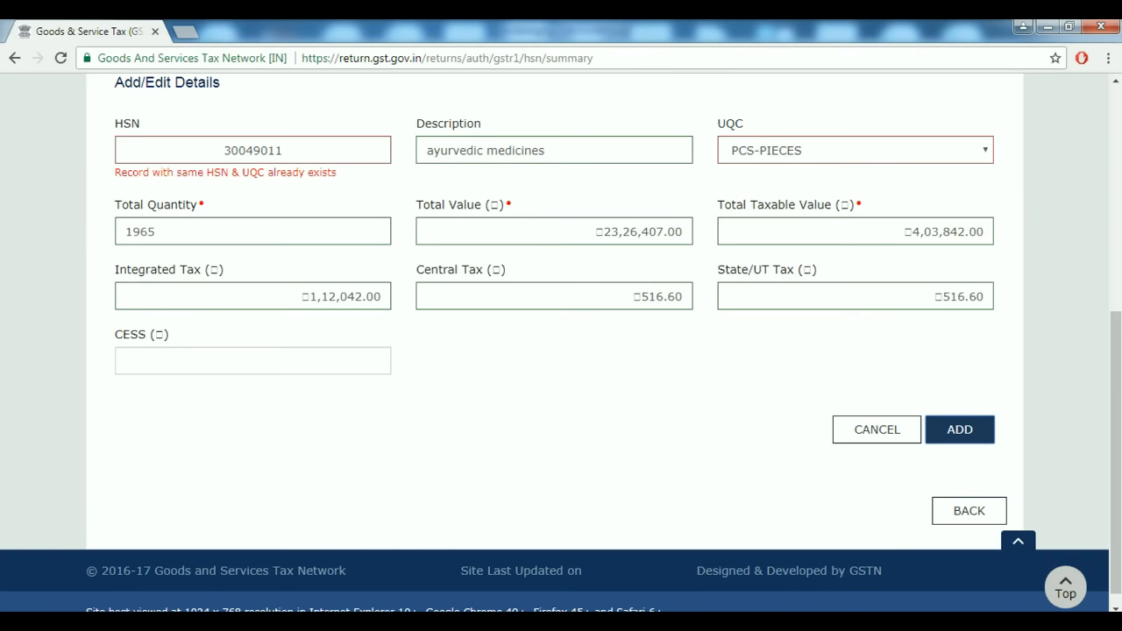
{"action": "scroll", "coordinate": [561, 351], "scroll_direction": "up", "scroll_amount": 2}
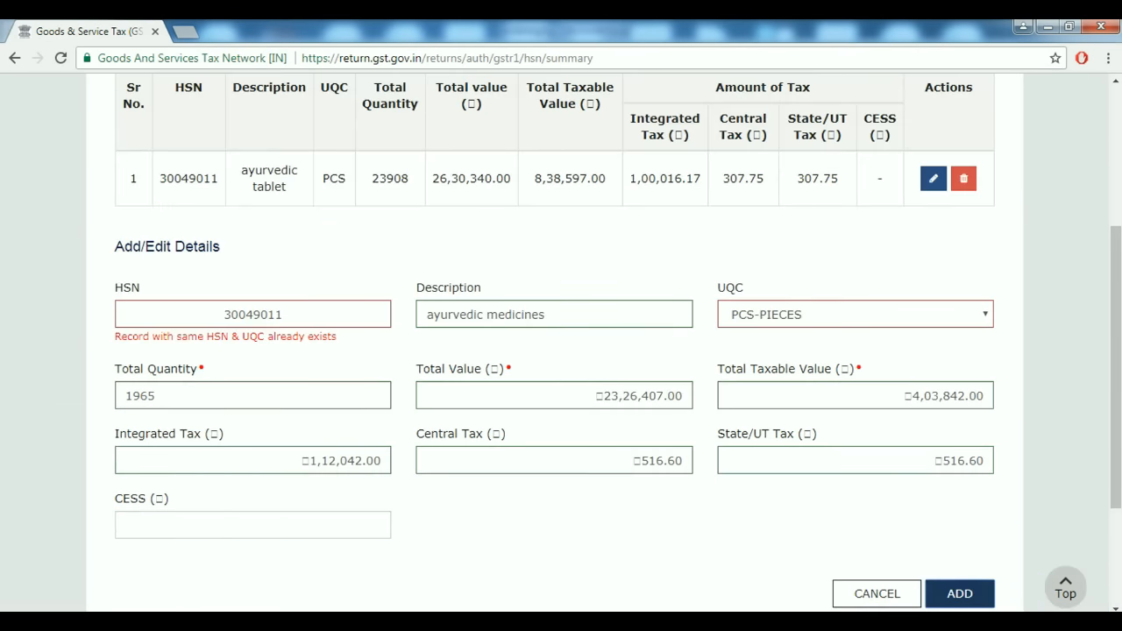
{"action": "left_click", "coordinate": [282, 314]}
{"action": "key", "text": "BackSpace"}
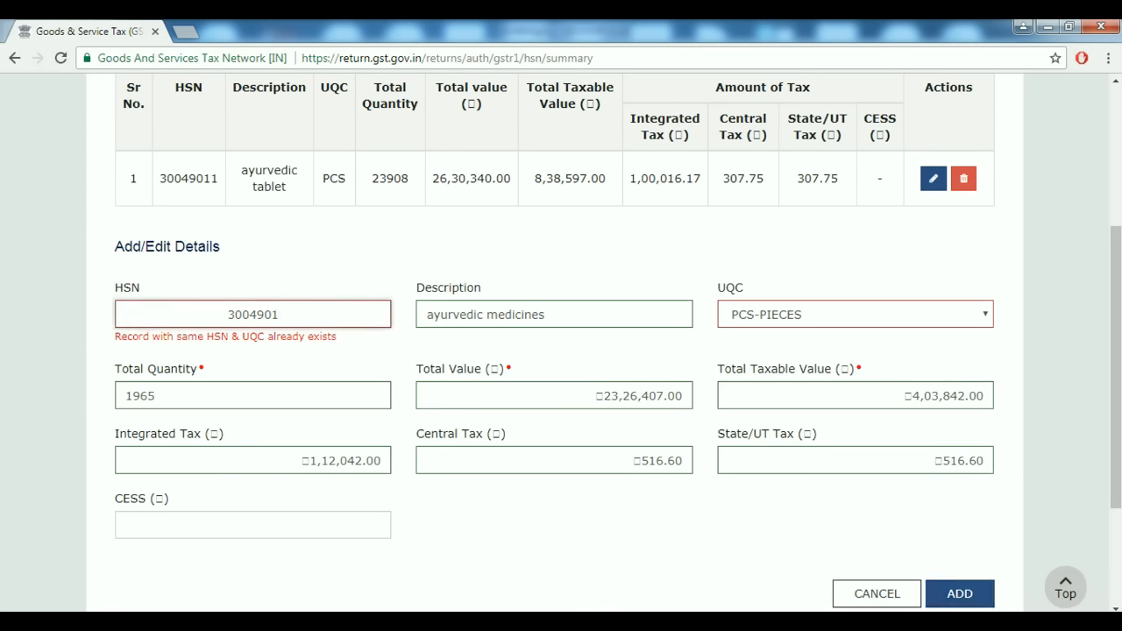
{"action": "type", "text": "0"}
{"action": "key", "text": "Tab"}
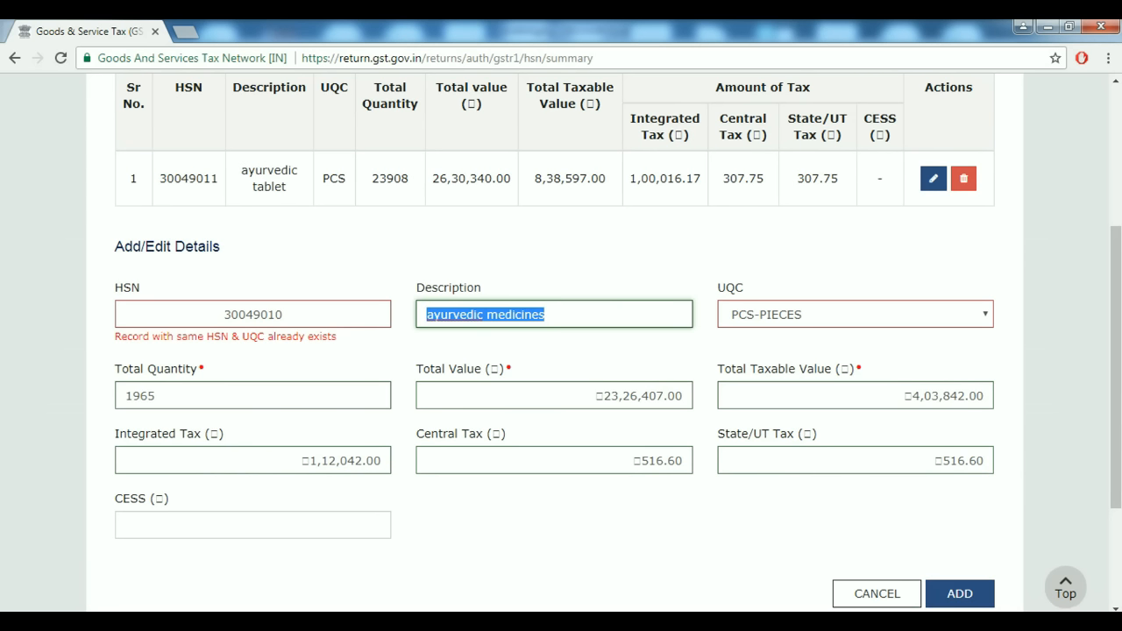
{"action": "left_click", "coordinate": [960, 594]}
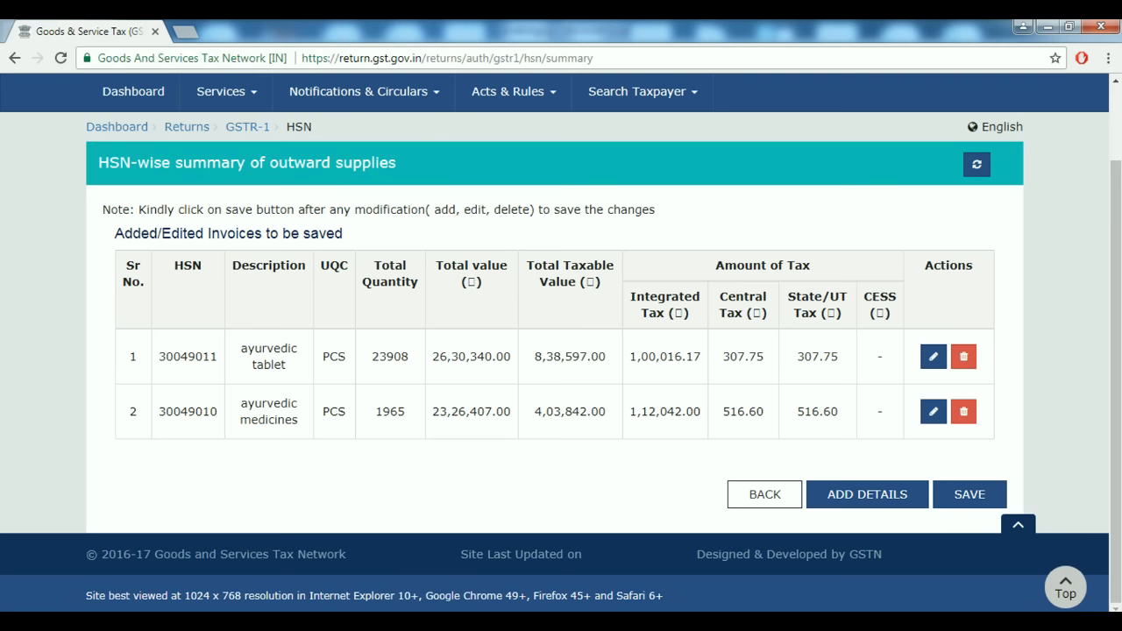
Compare the two HSN rows against Tally's HSN/SAC Summary, then return to the GSTR-1 summary tiles.
{"action": "key", "text": "alt+Tab"}
{"action": "key", "text": "Up"}
{"action": "key", "text": "Up"}
{"action": "key", "text": "Up"}
{"action": "key", "text": "Up"}
{"action": "key", "text": "Up"}
{"action": "key", "text": "Up"}
{"action": "key", "text": "Up"}
{"action": "key", "text": "Up"}
{"action": "key", "text": "Up"}
{"action": "key", "text": "Down"}
{"action": "key", "text": "Down"}
{"action": "key", "text": "Down"}
{"action": "key", "text": "Down"}
{"action": "key", "text": "Down"}
{"action": "key", "text": "Down"}
{"action": "key", "text": "Down"}
{"action": "key", "text": "Down"}
{"action": "key", "text": "Down"}
{"action": "key", "text": "Down"}
{"action": "key", "text": "Down"}
{"action": "key", "text": "Down"}
{"action": "key", "text": "Down"}
{"action": "key", "text": "Down"}
{"action": "key", "text": "Down"}
{"action": "key", "text": "Down"}
{"action": "key", "text": "Down"}
{"action": "key", "text": "Down"}
{"action": "key", "text": "Down"}
{"action": "key", "text": "Down"}
{"action": "key", "text": "Down"}
{"action": "key", "text": "Down"}
{"action": "key", "text": "Down"}
{"action": "key", "text": "Down"}
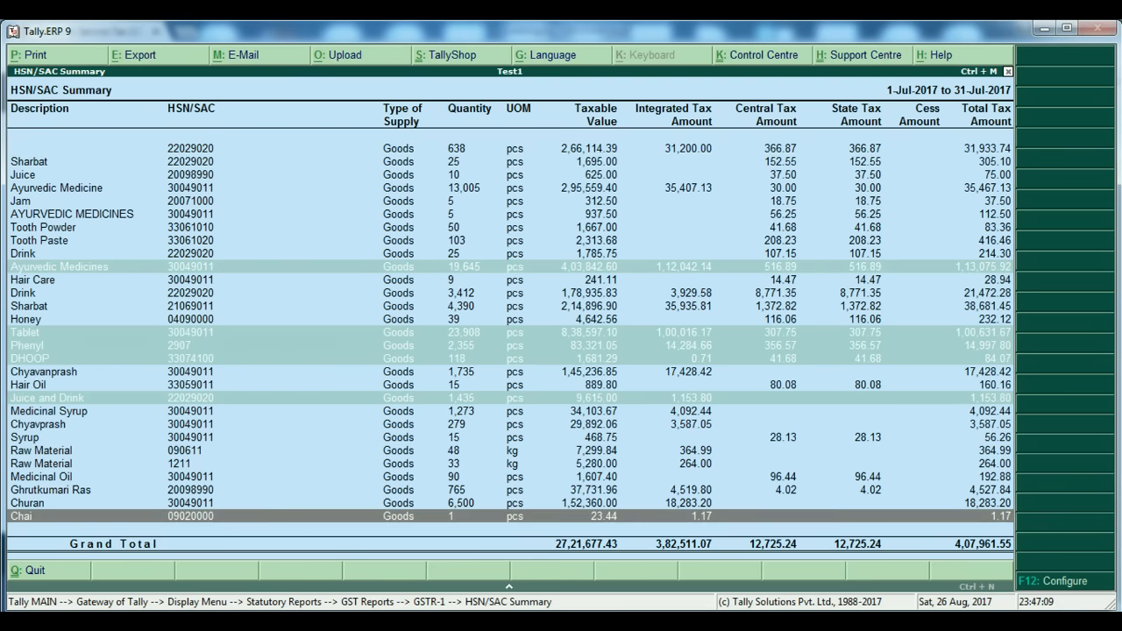
{"action": "key", "text": "Up"}
{"action": "key", "text": "Up"}
{"action": "key", "text": "Up"}
{"action": "key", "text": "Up"}
{"action": "key", "text": "Up"}
{"action": "key", "text": "Up"}
{"action": "key", "text": "Up"}
{"action": "key", "text": "Up"}
{"action": "key", "text": "Up"}
{"action": "key", "text": "Up"}
{"action": "key", "text": "Up"}
{"action": "key", "text": "Up"}
{"action": "key", "text": "Up"}
{"action": "key", "text": "Up"}
{"action": "key", "text": "Up"}
{"action": "key", "text": "Up"}
{"action": "key", "text": "Up"}
{"action": "key", "text": "Up"}
{"action": "key", "text": "Up"}
{"action": "key", "text": "Up"}
{"action": "key", "text": "Up"}
{"action": "key", "text": "Up"}
{"action": "key", "text": "Up"}
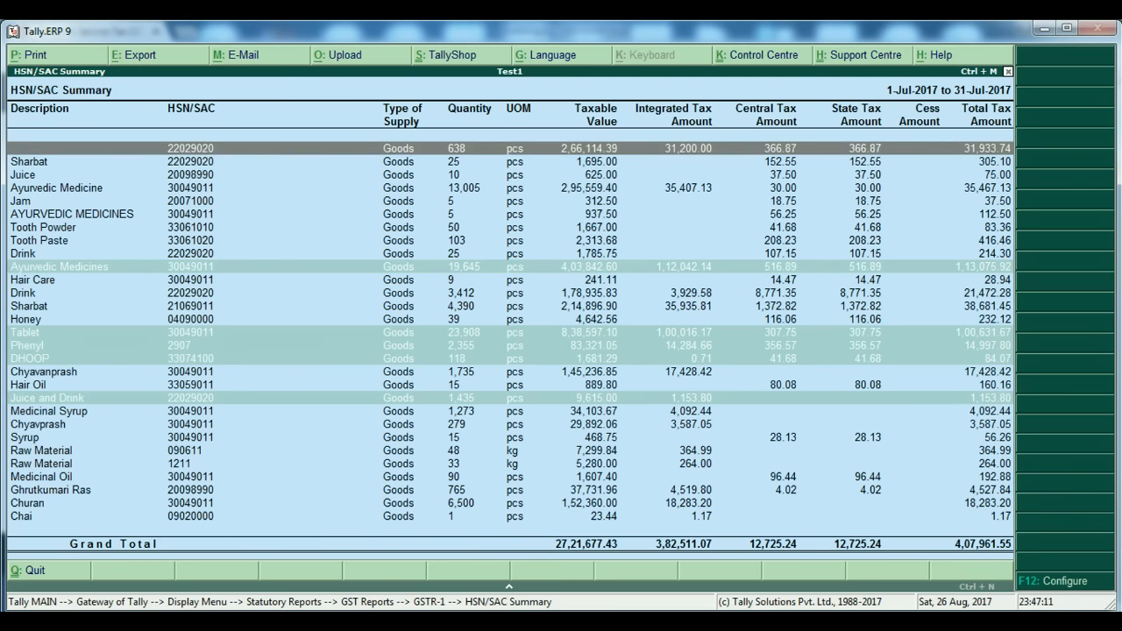
{"action": "key", "text": "alt+Tab"}
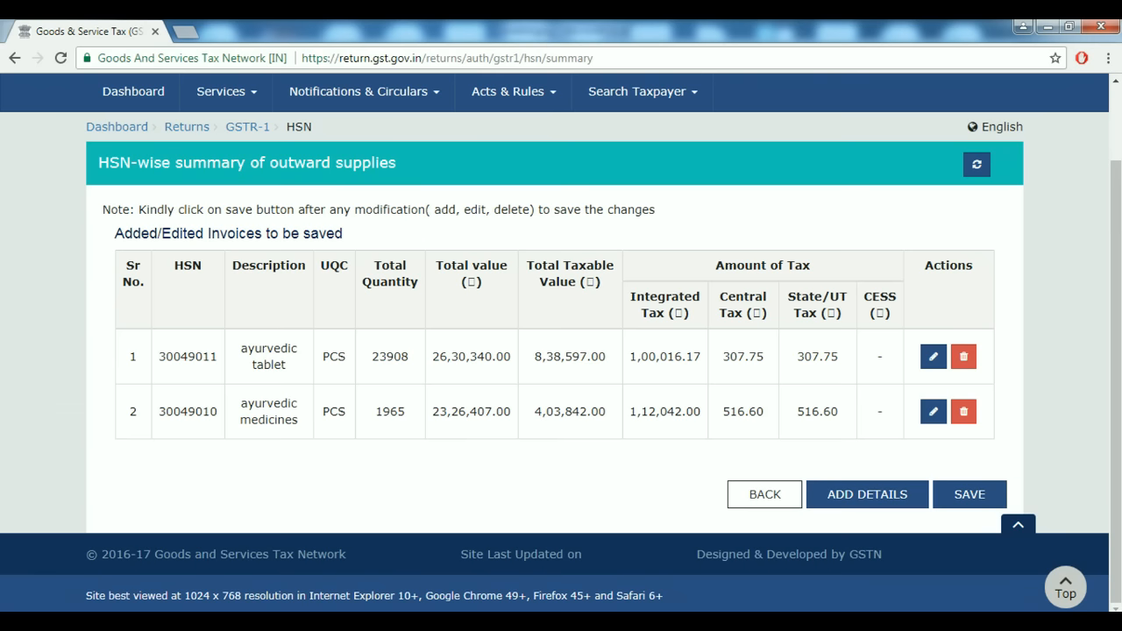
{"action": "key", "text": "alt+Tab"}
{"action": "key", "text": "Down"}
{"action": "key", "text": "Down"}
{"action": "key", "text": "Down"}
{"action": "key", "text": "Down"}
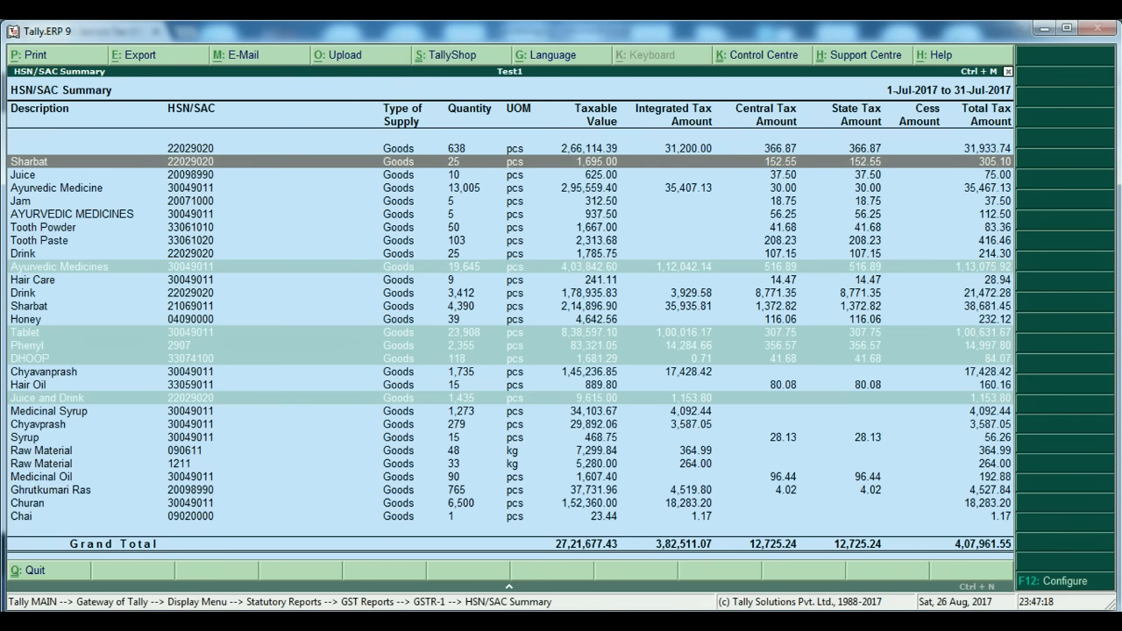
{"action": "key", "text": "alt+Tab"}
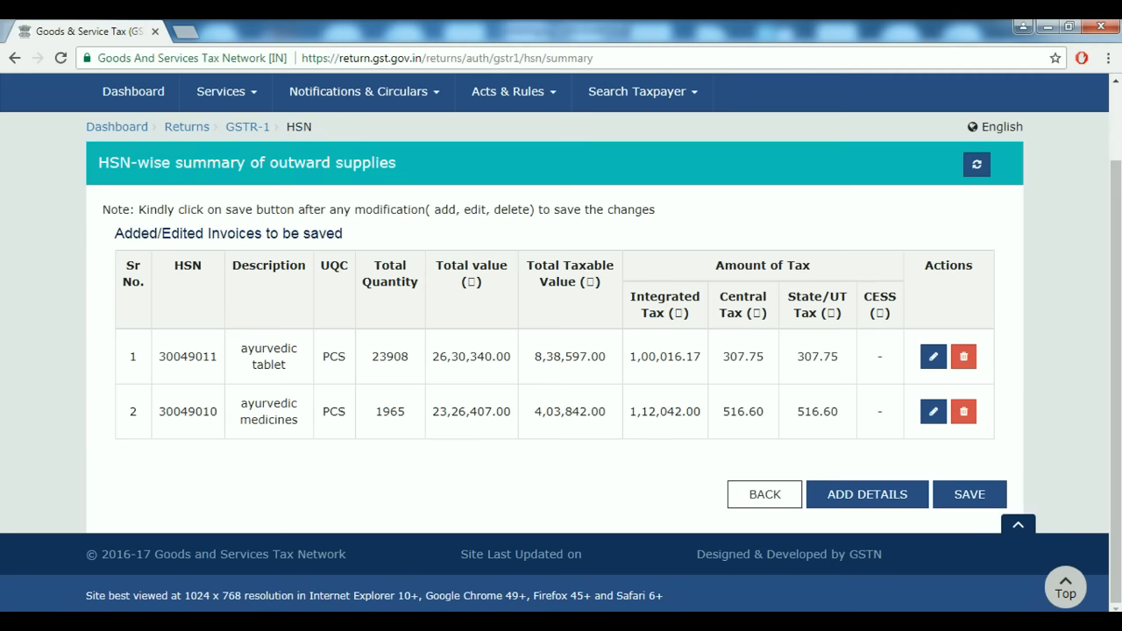
{"action": "key", "text": "alt+Tab"}
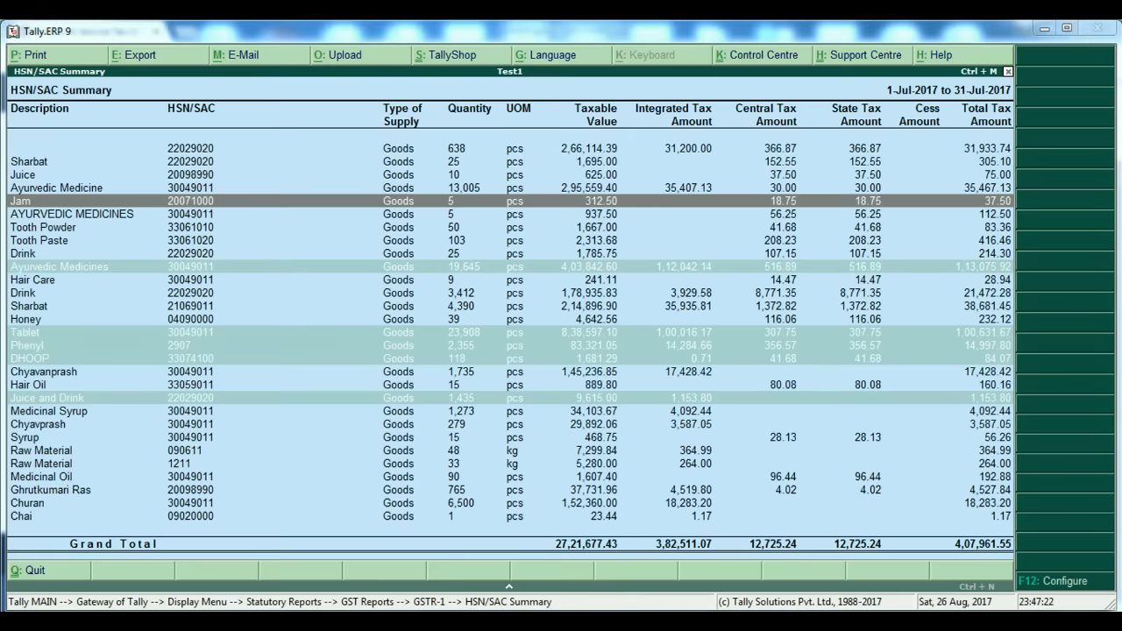
{"action": "key", "text": "alt+Tab"}
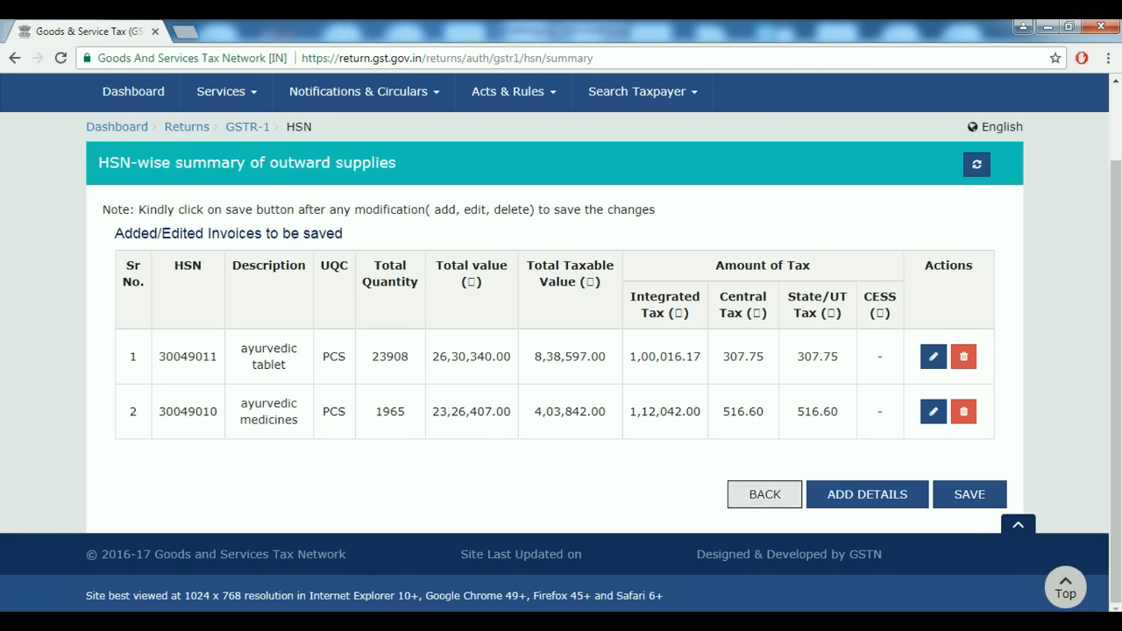
{"action": "left_click", "coordinate": [764, 495]}
Open the 13 - Documents Issued tile and add a blank row under Invoices for outward supply.
{"action": "scroll", "coordinate": [764, 495], "scroll_direction": "down", "scroll_amount": 10}
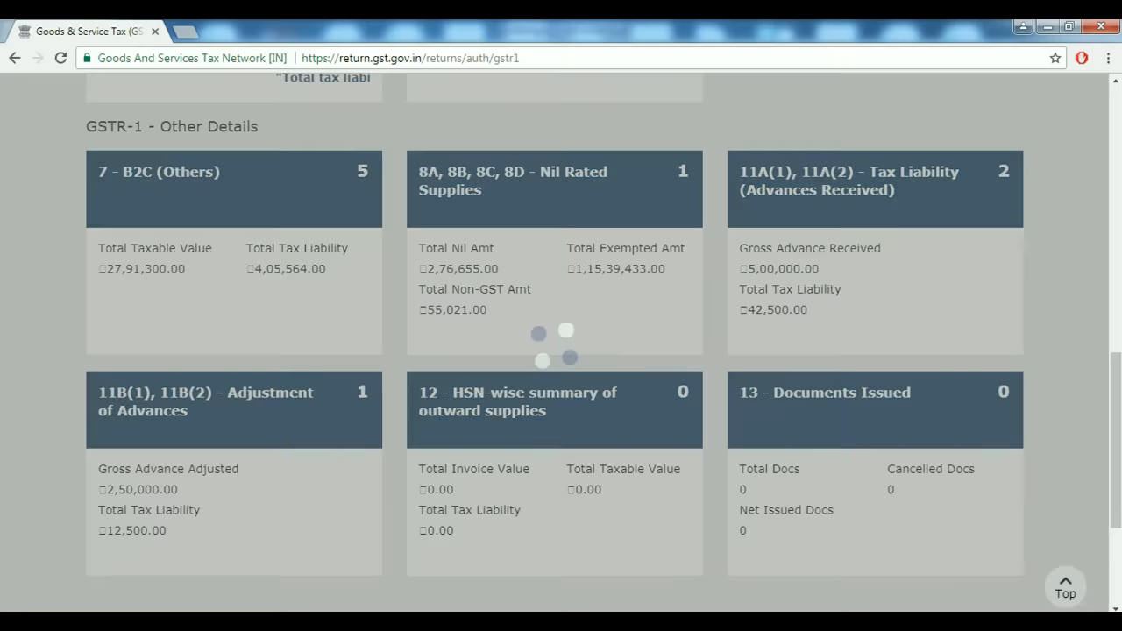
{"action": "scroll", "coordinate": [561, 342], "scroll_direction": "down", "scroll_amount": 4}
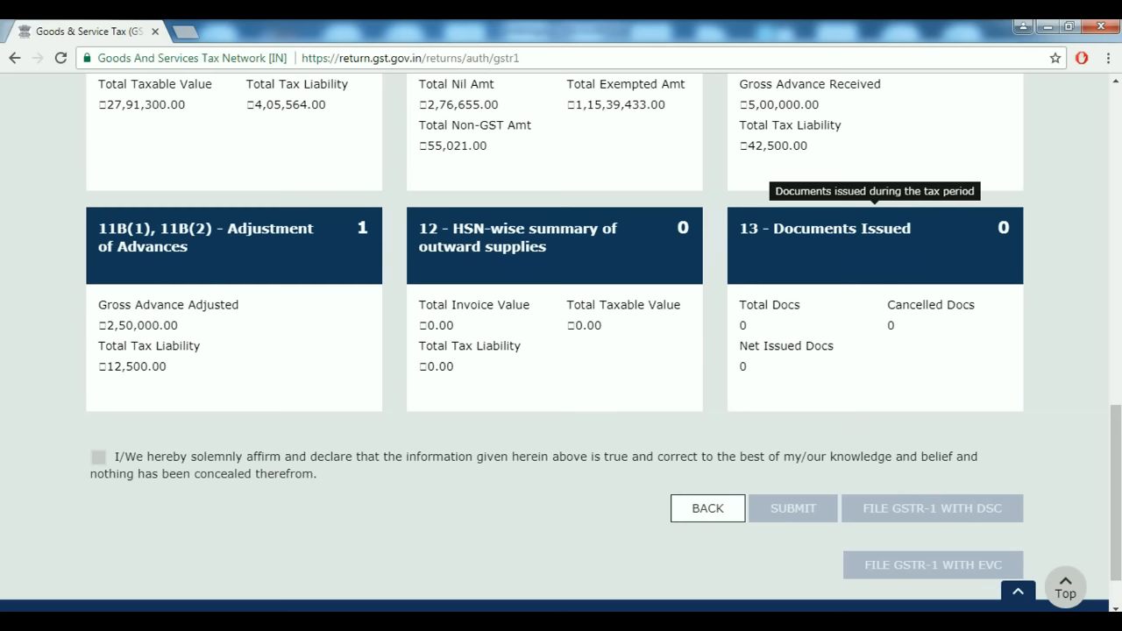
{"action": "left_click", "coordinate": [874, 245]}
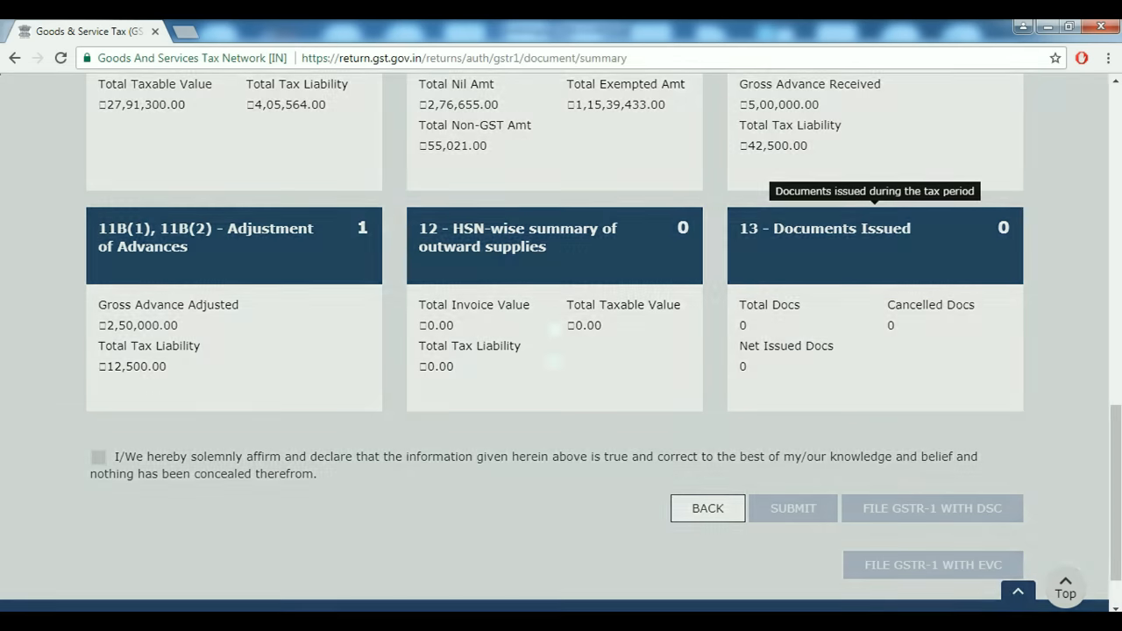
{"action": "scroll", "coordinate": [561, 342], "scroll_direction": "down", "scroll_amount": 3}
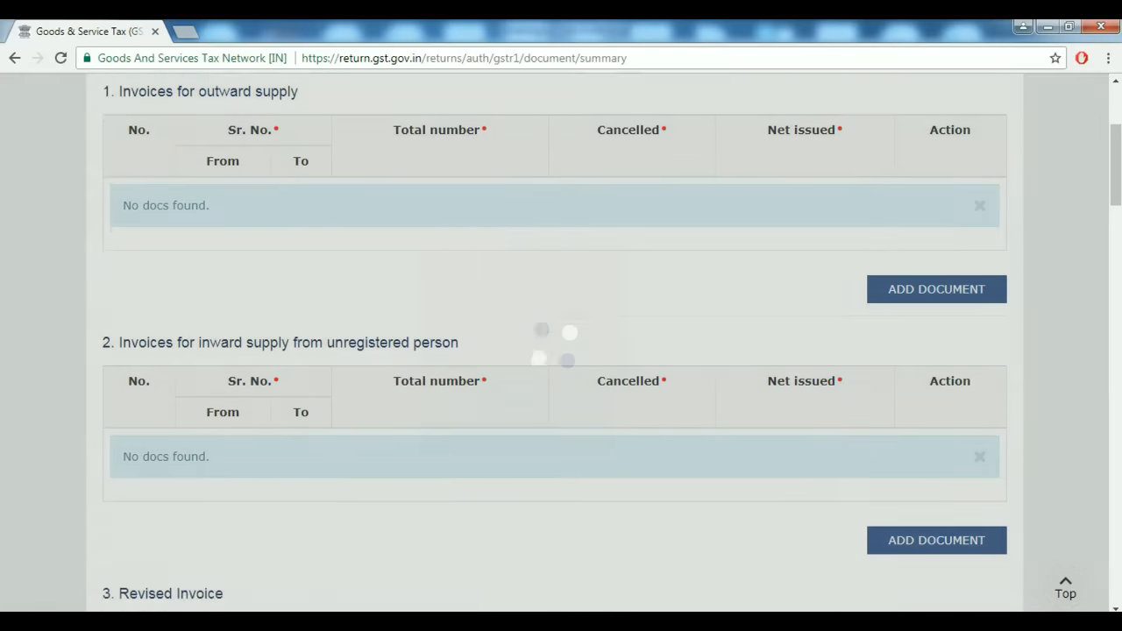
{"action": "scroll", "coordinate": [561, 342], "scroll_direction": "down", "scroll_amount": 2}
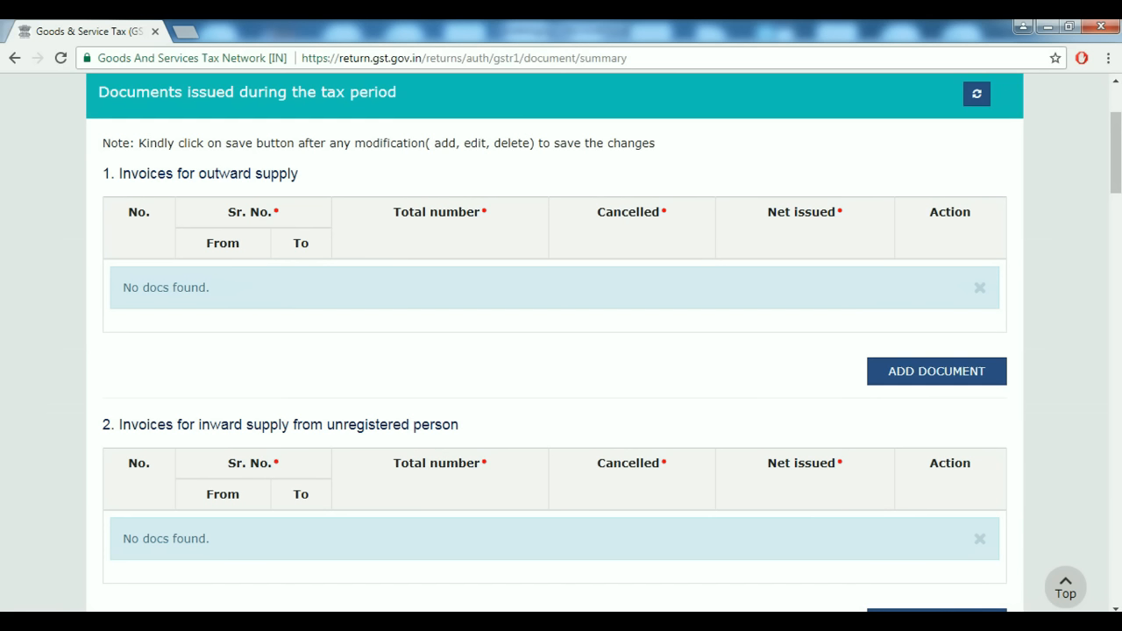
{"action": "left_click", "coordinate": [936, 371]}
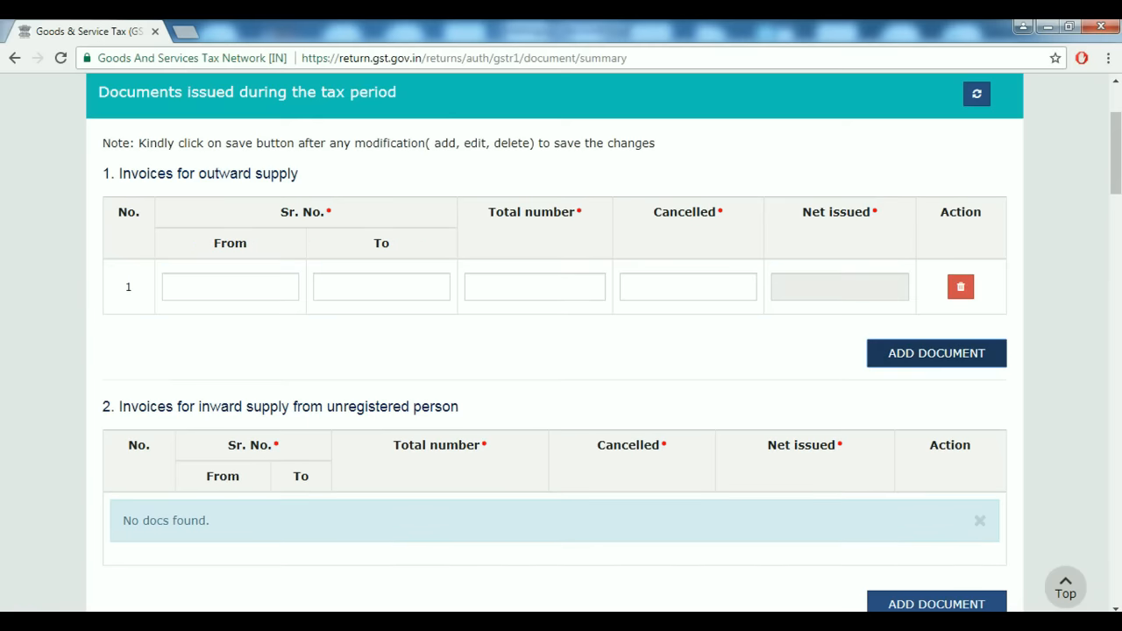
Fill outward supply row 1 as lyt/01 to lyt/30, total 30, 1 cancelled, for 29 net.
{"action": "left_click", "coordinate": [229, 286]}
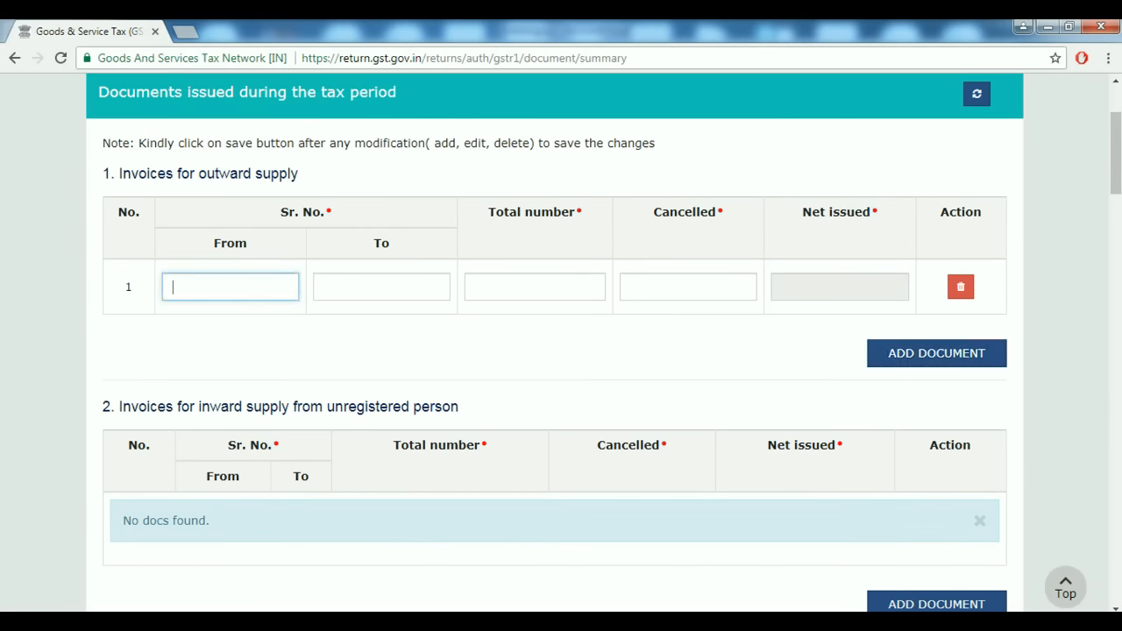
{"action": "type", "text": "01"}
{"action": "key", "text": "Tab"}
{"action": "type", "text": "30"}
{"action": "key", "text": "Tab"}
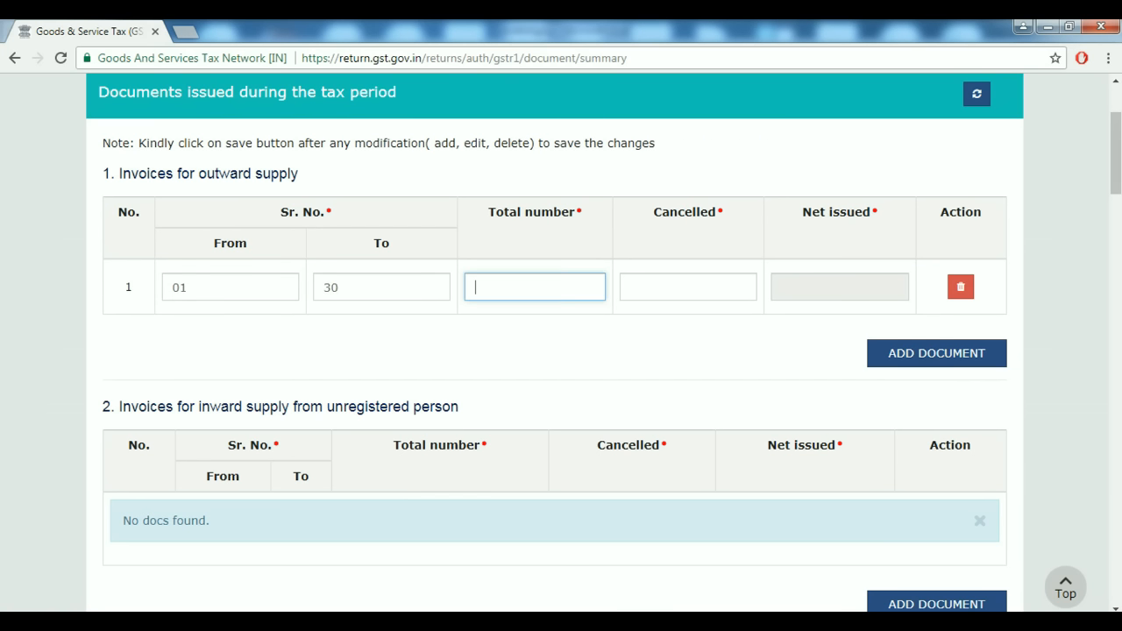
{"action": "left_click", "coordinate": [229, 286]}
{"action": "double_click", "coordinate": [180, 288]}
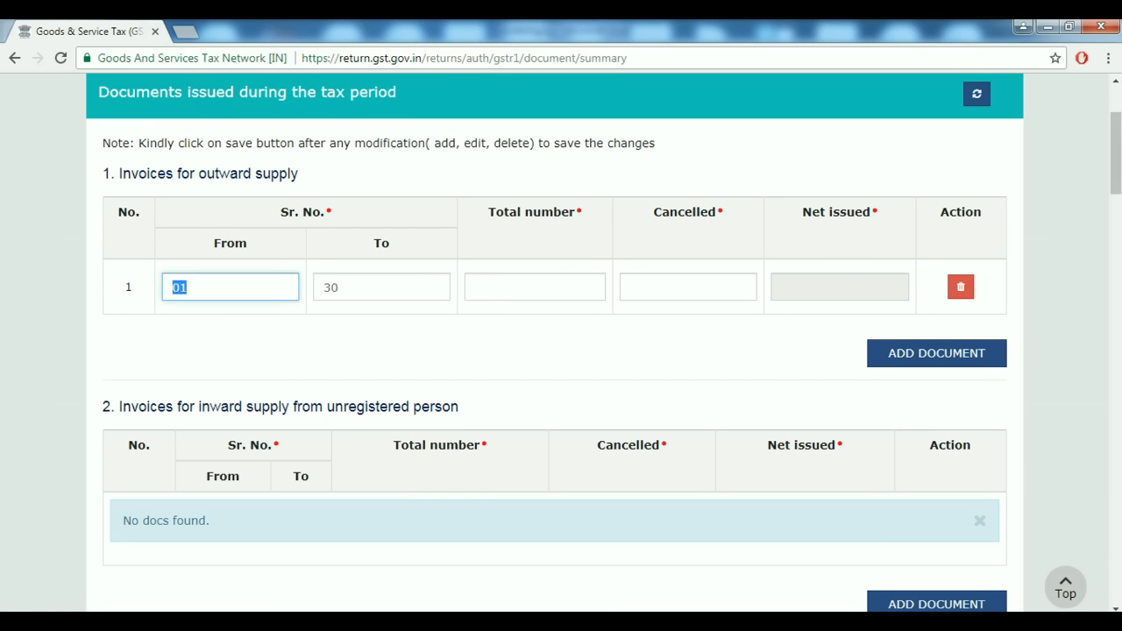
{"action": "type", "text": "a"}
{"action": "key", "text": "BackSpace"}
{"action": "type", "text": "lyt/01"}
{"action": "key", "text": "Tab"}
{"action": "type", "text": "lyt/0"}
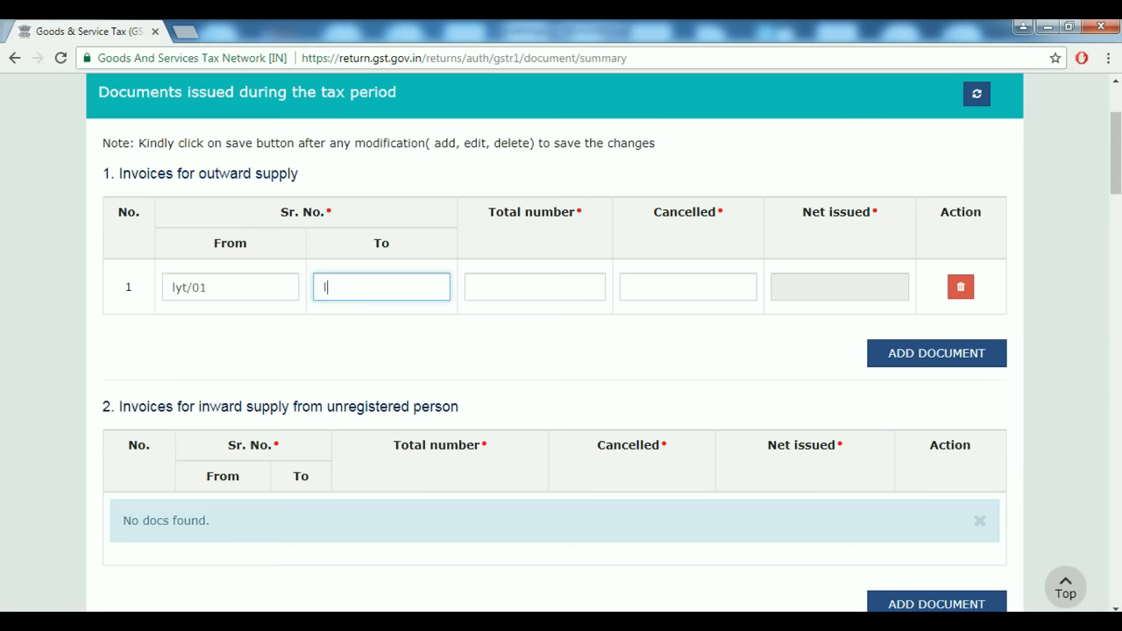
{"action": "type", "text": "2"}
{"action": "key", "text": "Tab"}
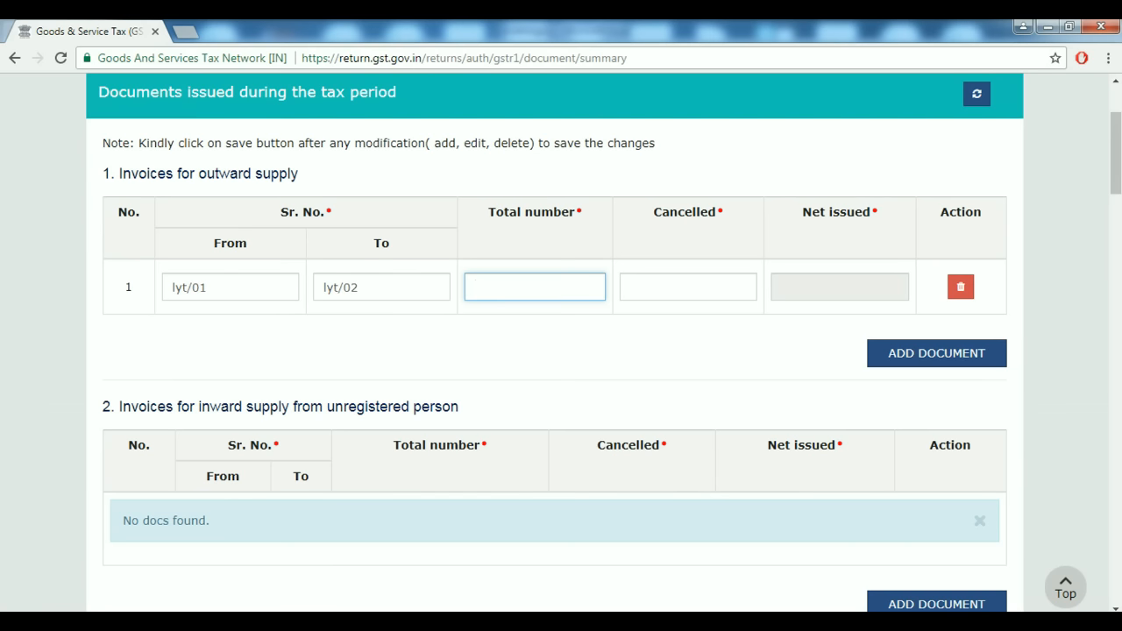
{"action": "key", "text": "shift+Tab"}
{"action": "key", "text": "shift+Left"}
{"action": "key", "text": "shift+Left"}
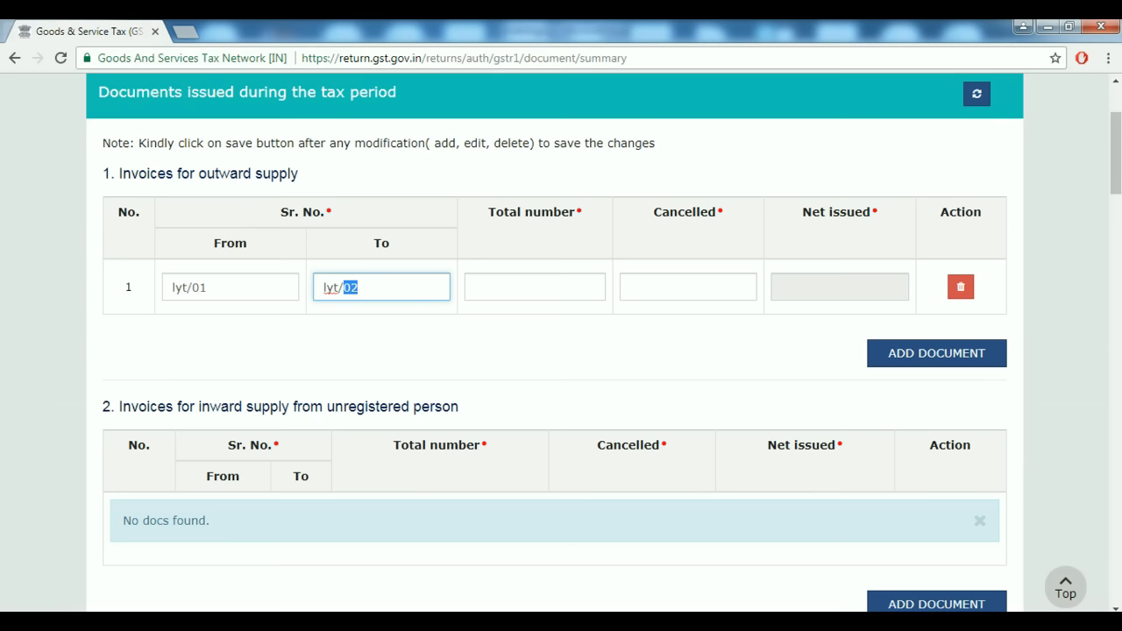
{"action": "type", "text": "30"}
{"action": "key", "text": "Tab"}
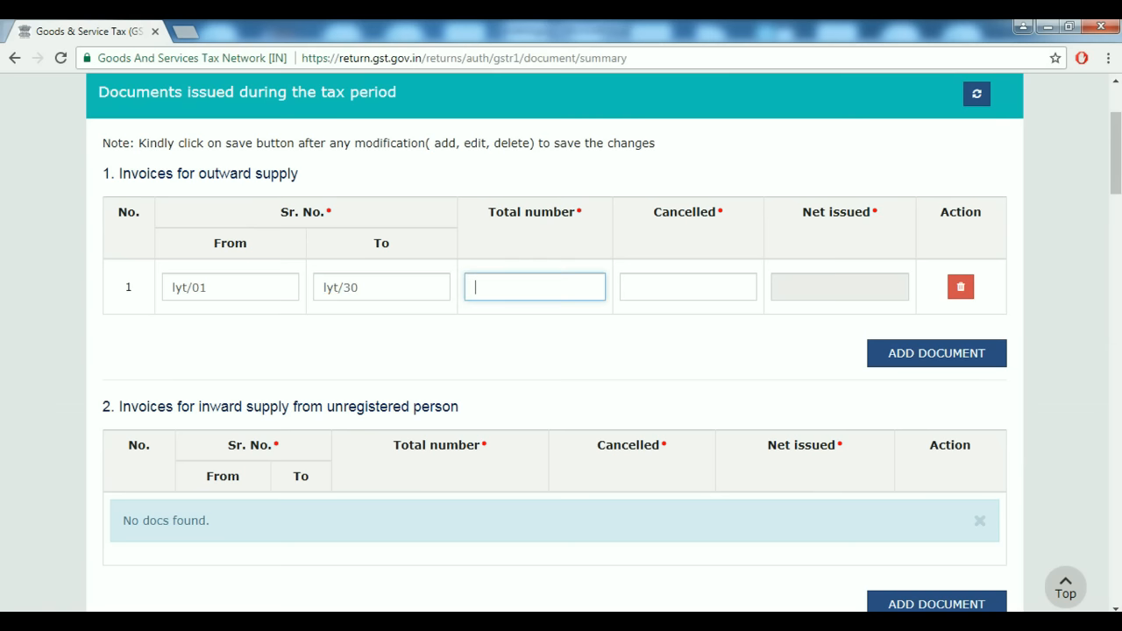
{"action": "type", "text": "30"}
{"action": "key", "text": "Tab"}
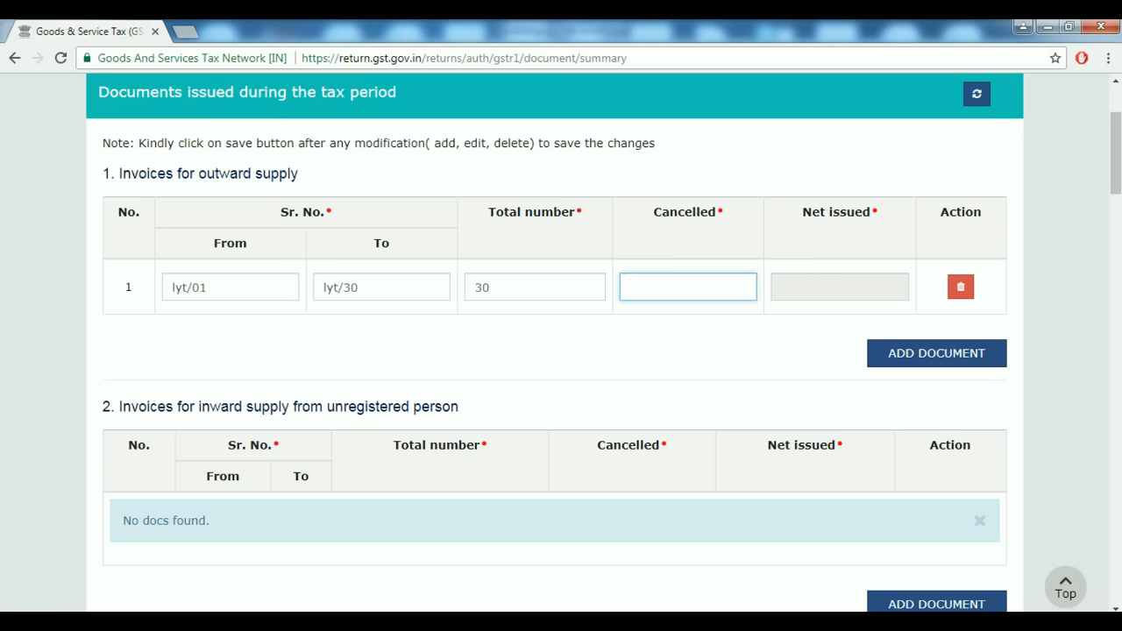
{"action": "type", "text": "1"}
{"action": "key", "text": "Tab"}
{"action": "key", "text": "Tab"}
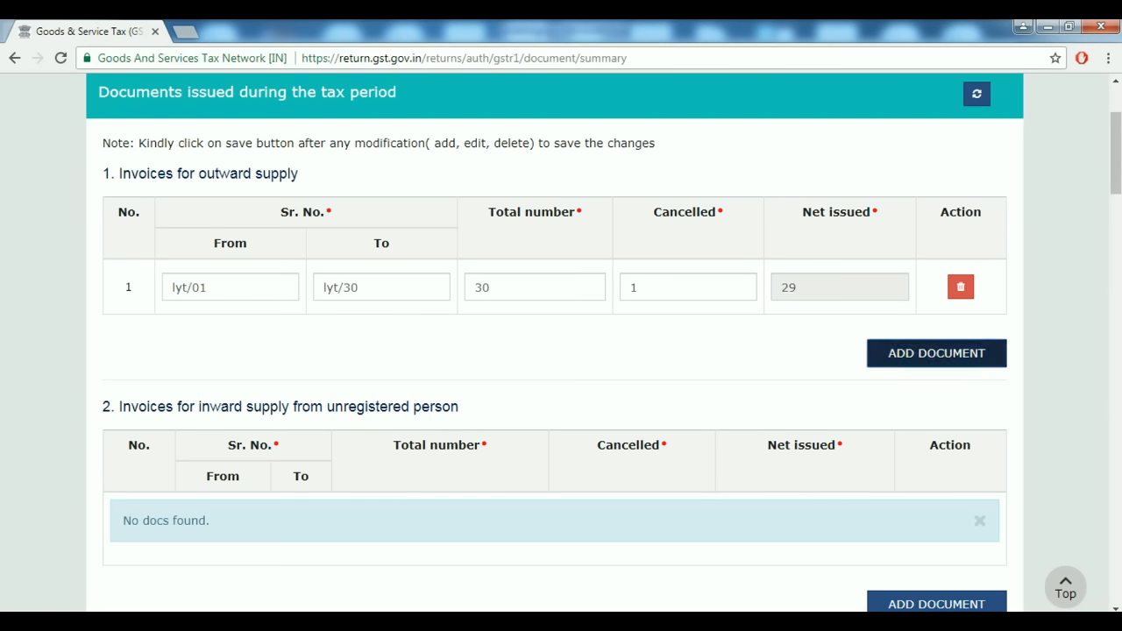
Add row 2 as ls/01 to ls/50, total 50, 0 cancelled, plus a blank third row.
{"action": "key", "text": "Return"}
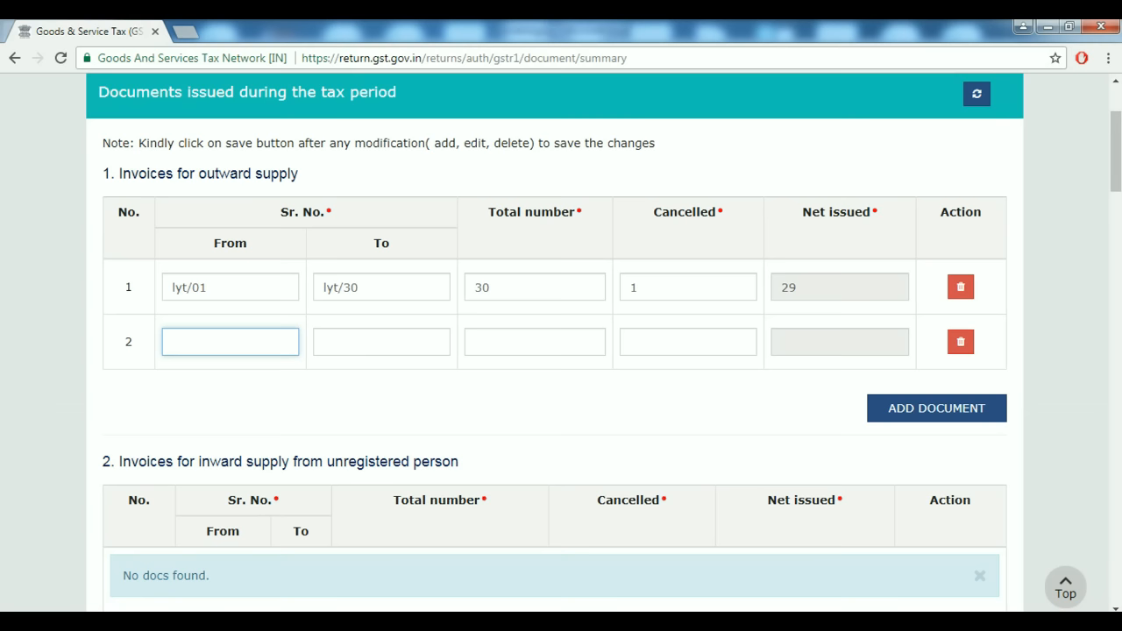
{"action": "type", "text": "ls/01"}
{"action": "key", "text": "Tab"}
{"action": "type", "text": "ls/50"}
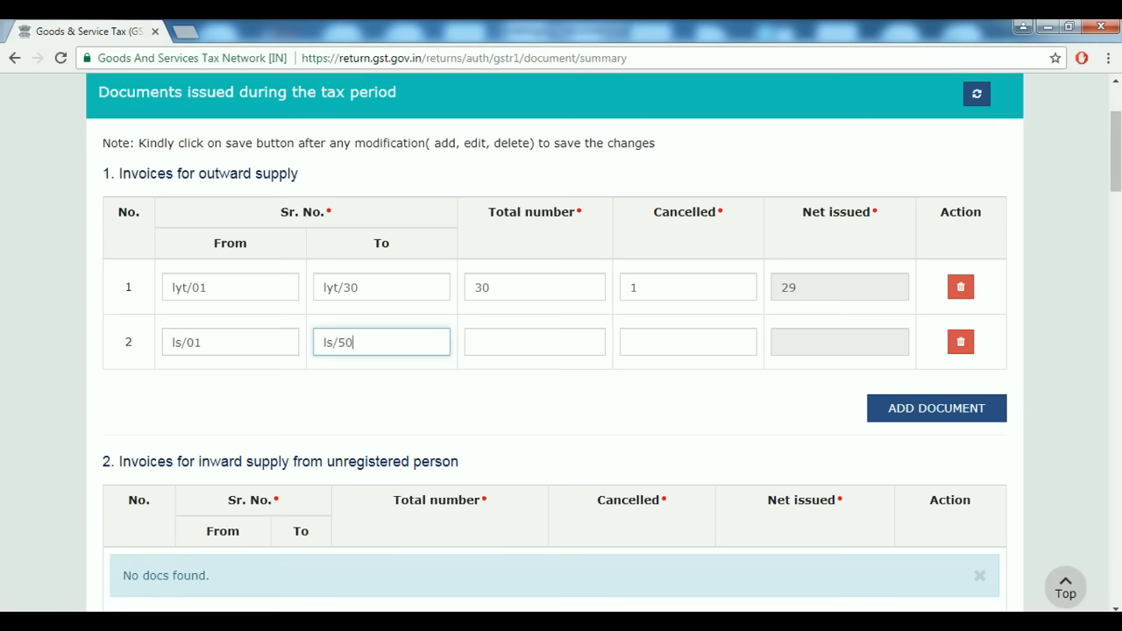
{"action": "key", "text": "Tab"}
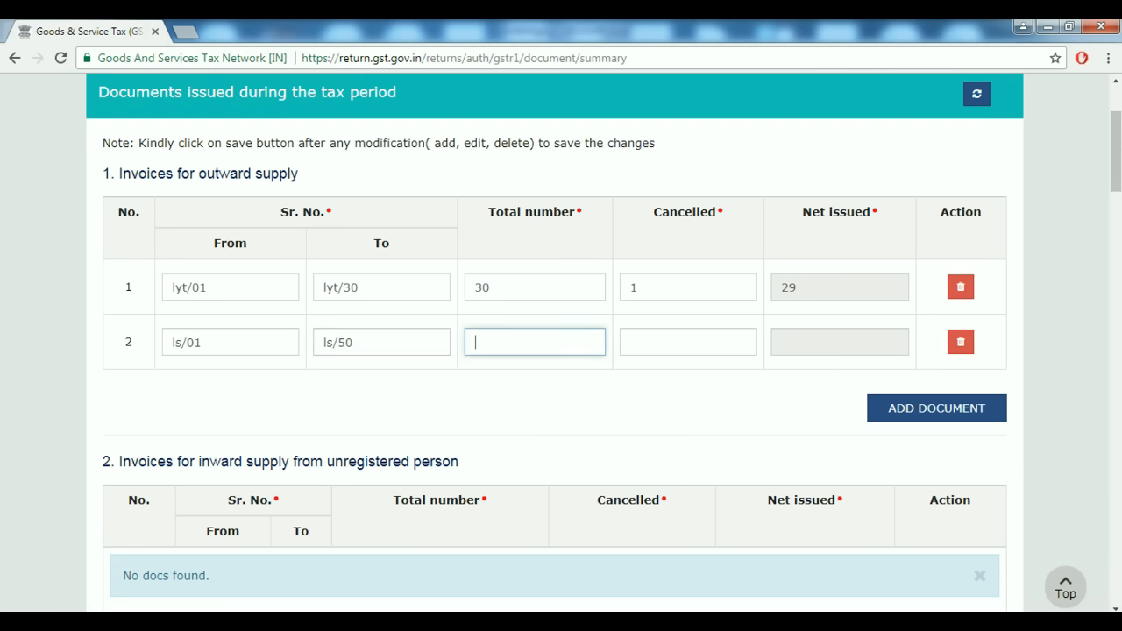
{"action": "left_click", "coordinate": [230, 288]}
{"action": "left_click", "coordinate": [229, 342]}
{"action": "key", "text": "Tab"}
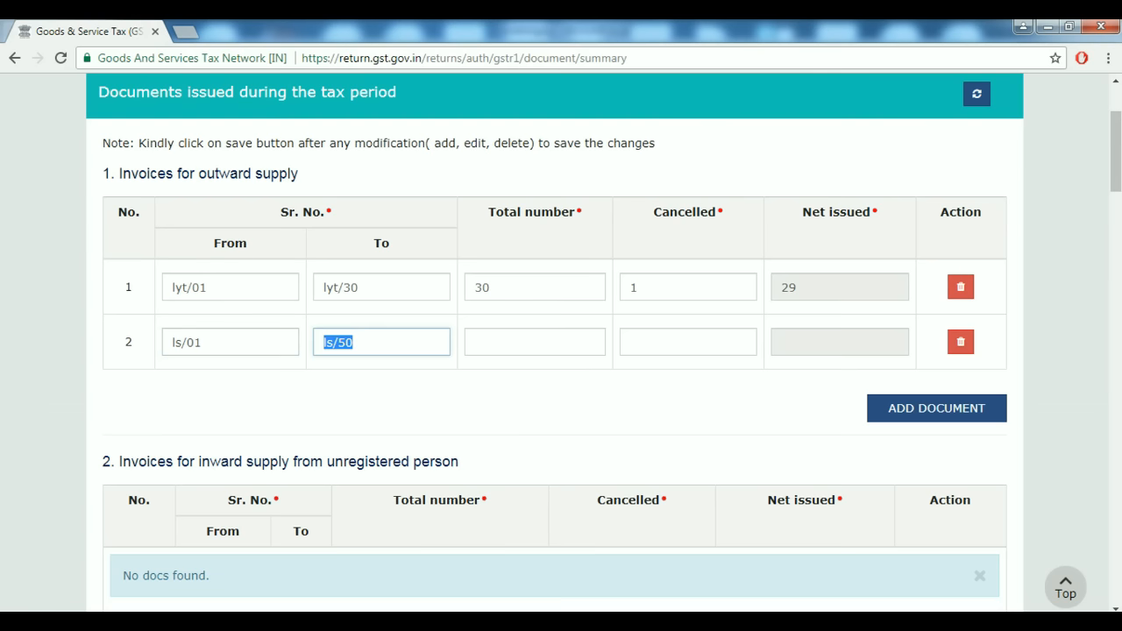
{"action": "left_click", "coordinate": [534, 341]}
{"action": "type", "text": "50"}
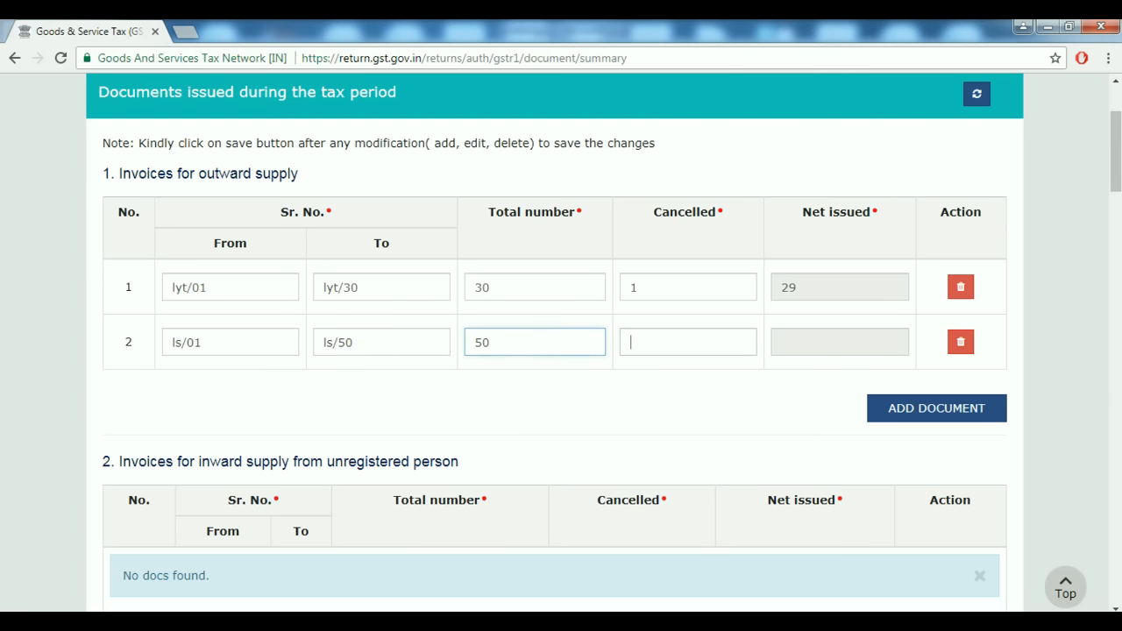
{"action": "key", "text": "Tab"}
{"action": "type", "text": "1"}
{"action": "key", "text": "Tab"}
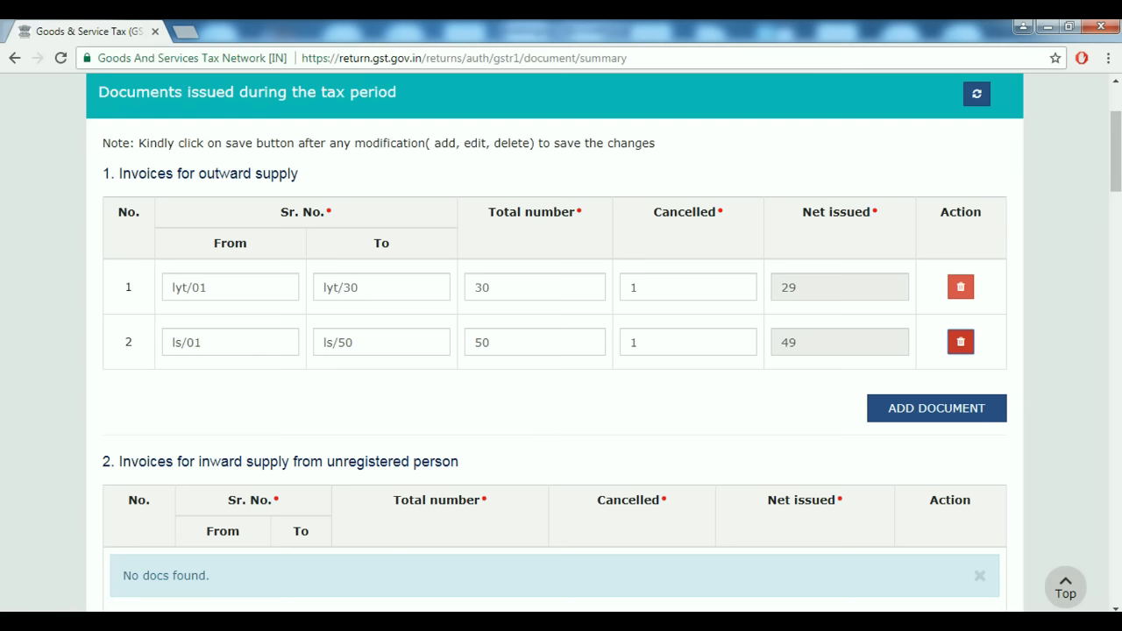
{"action": "key", "text": "shift+Tab"}
{"action": "type", "text": "0"}
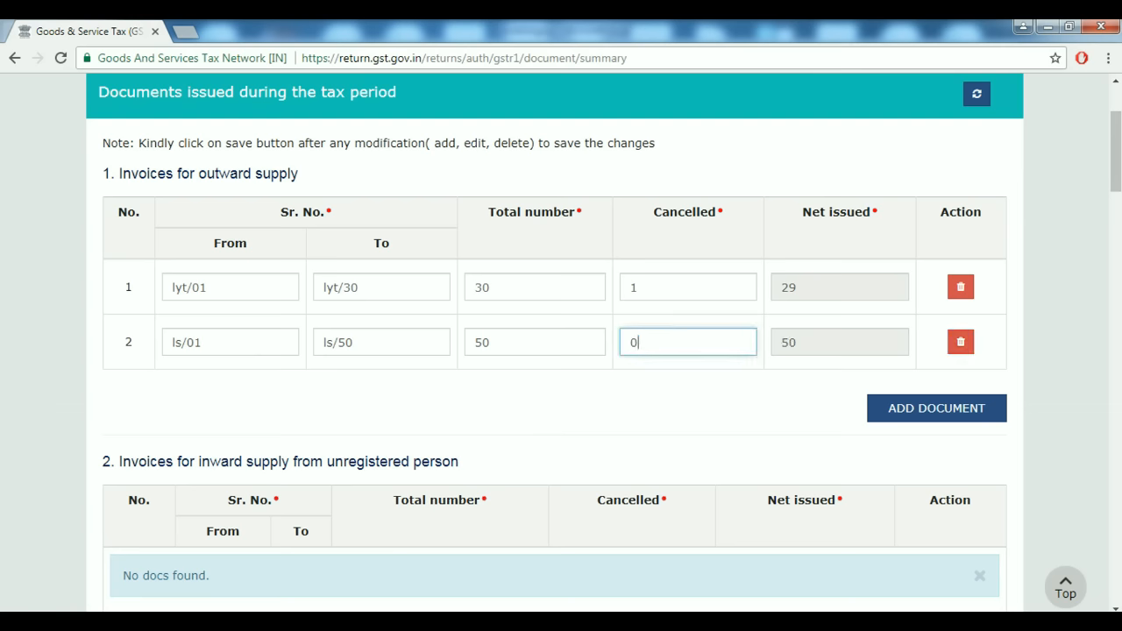
{"action": "key", "text": "Tab"}
{"action": "key", "text": "Tab"}
{"action": "key", "text": "Return"}
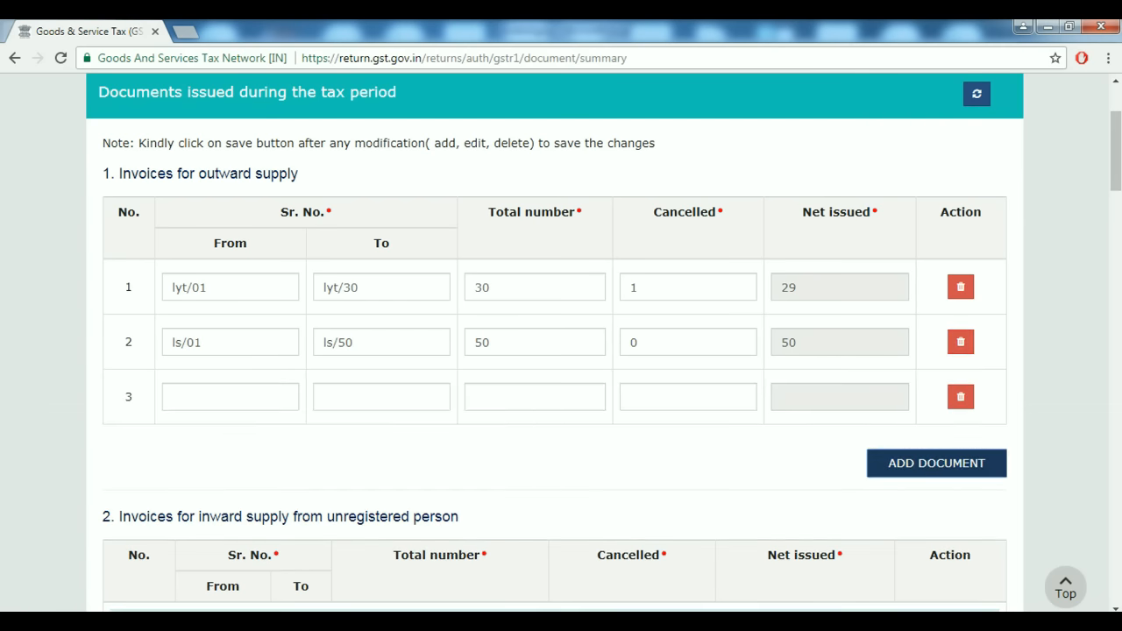
Fill outward supply row 3 as e/01 to e/25, total 25, none cancelled.
{"action": "scroll", "coordinate": [554, 342], "scroll_direction": "down", "scroll_amount": 1}
{"action": "left_click", "coordinate": [229, 315]}
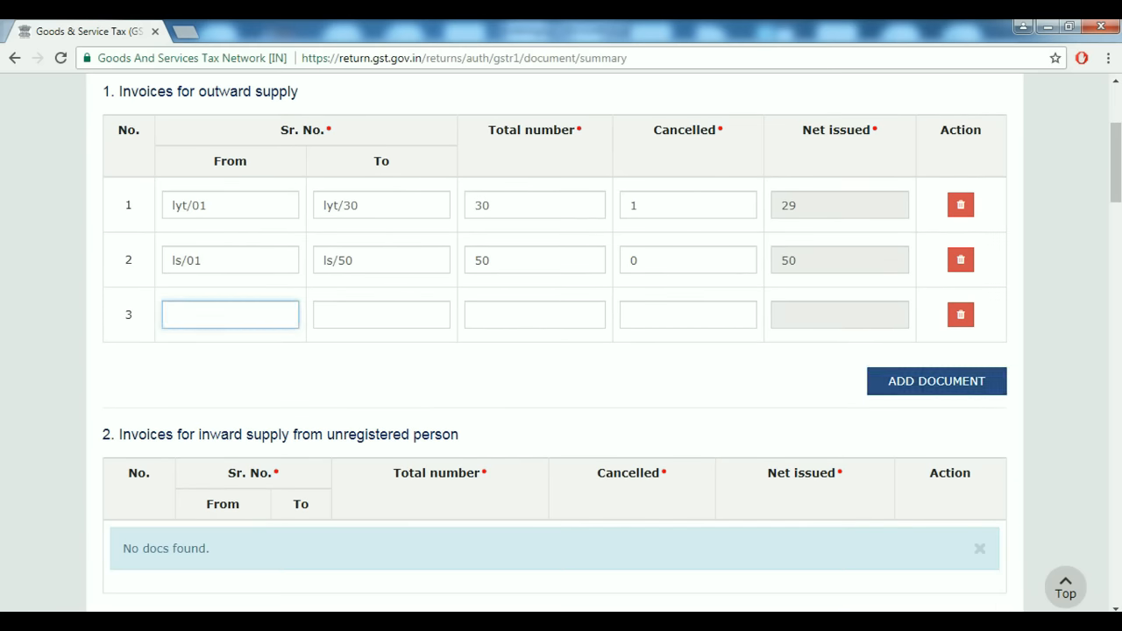
{"action": "type", "text": "e/10"}
{"action": "key", "text": "BackSpace"}
{"action": "key", "text": "BackSpace"}
{"action": "key", "text": "BackSpace"}
{"action": "key", "text": "BackSpace"}
{"action": "type", "text": "e/01"}
{"action": "key", "text": "Tab"}
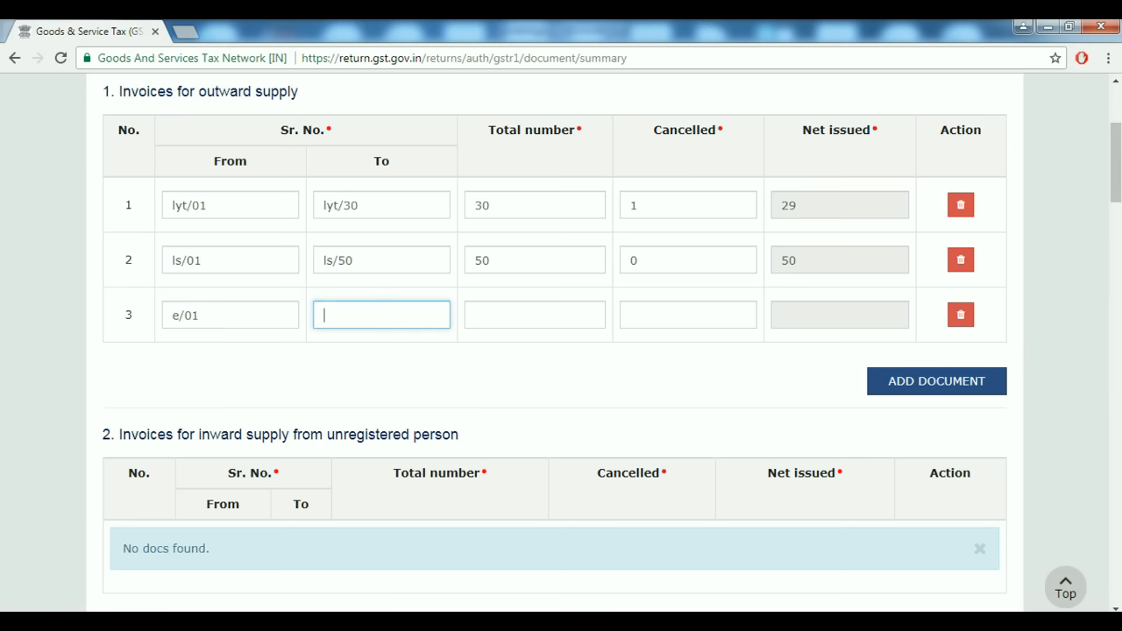
{"action": "type", "text": "e/25"}
{"action": "key", "text": "Tab"}
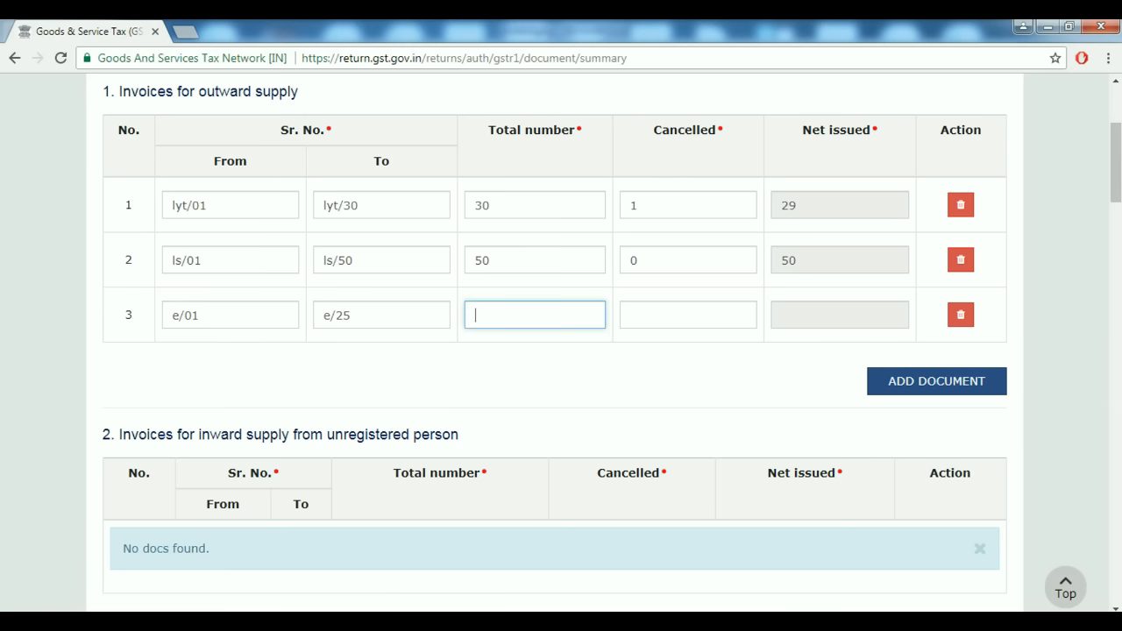
{"action": "type", "text": "25"}
{"action": "key", "text": "Tab"}
{"action": "type", "text": "0"}
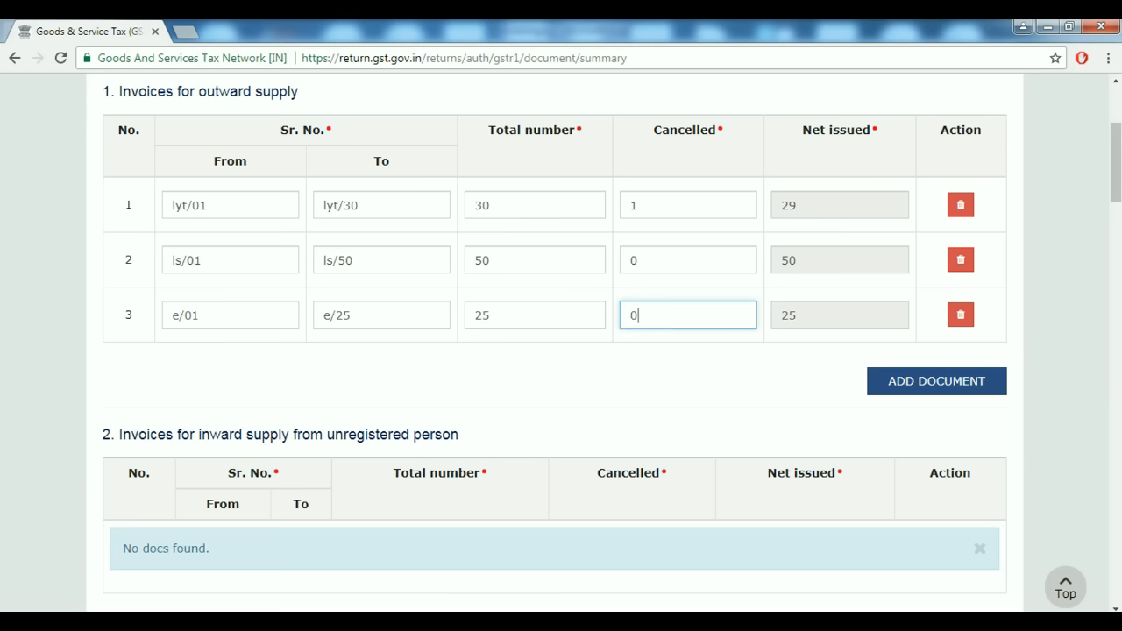
{"action": "key", "text": "Tab"}
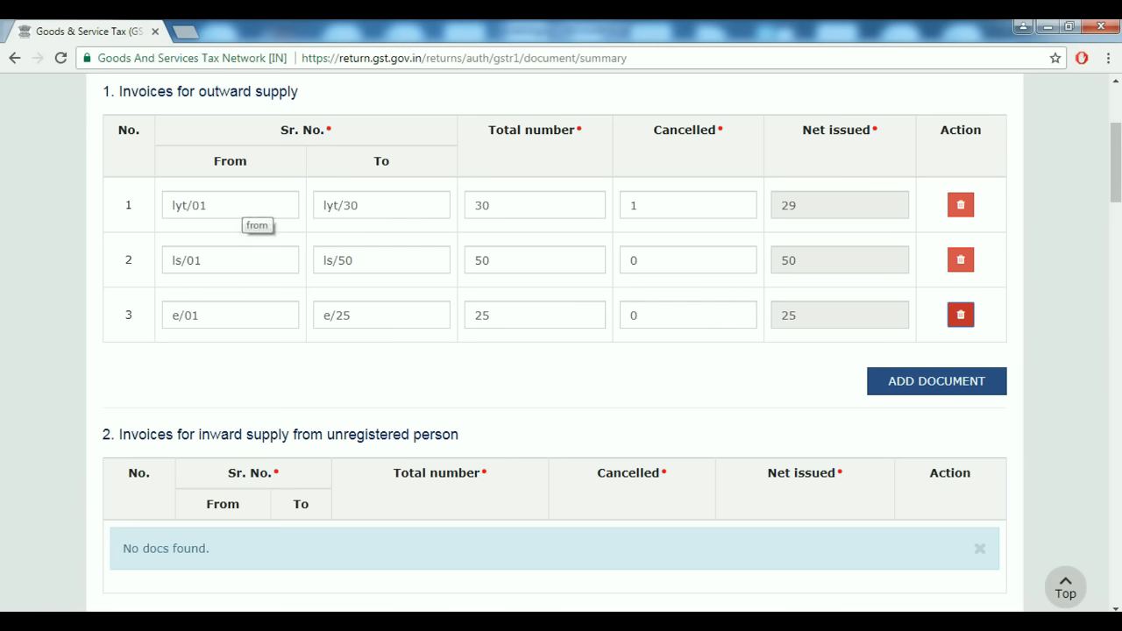
Delete the empty fourth outward supply row, confirming with PROCEED.
{"action": "left_click", "coordinate": [214, 261]}
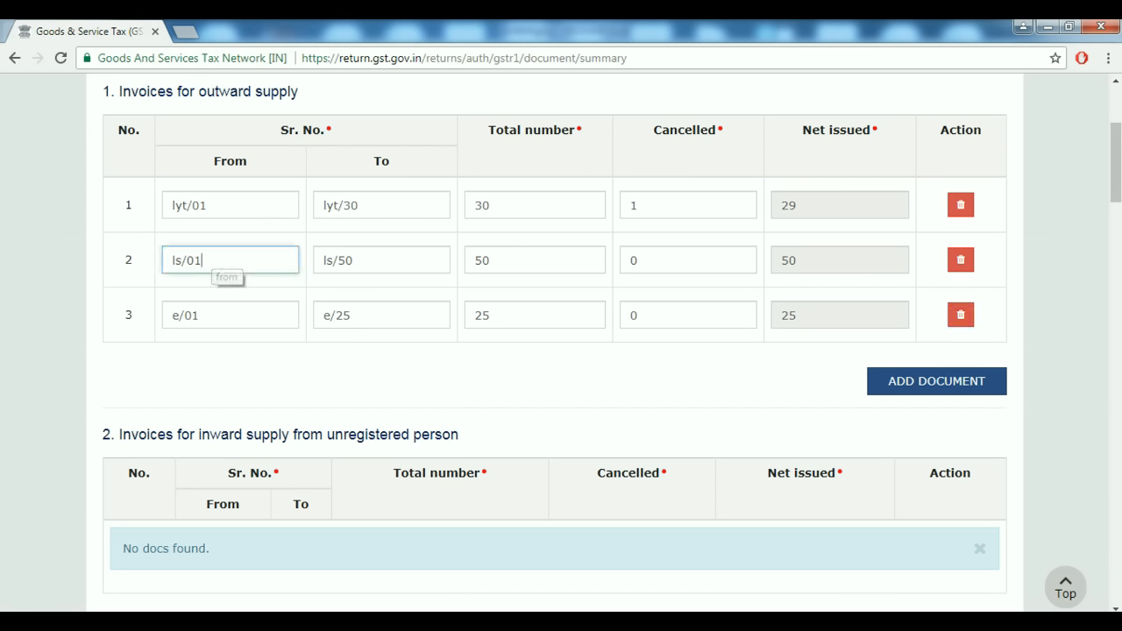
{"action": "left_click", "coordinate": [215, 315]}
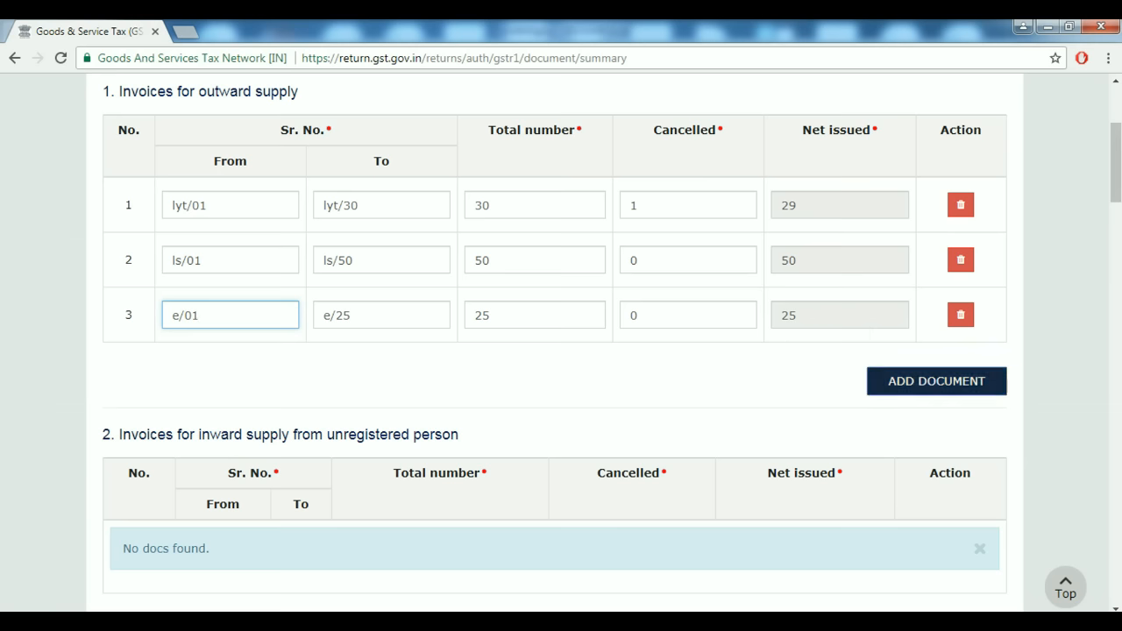
{"action": "left_click", "coordinate": [936, 380]}
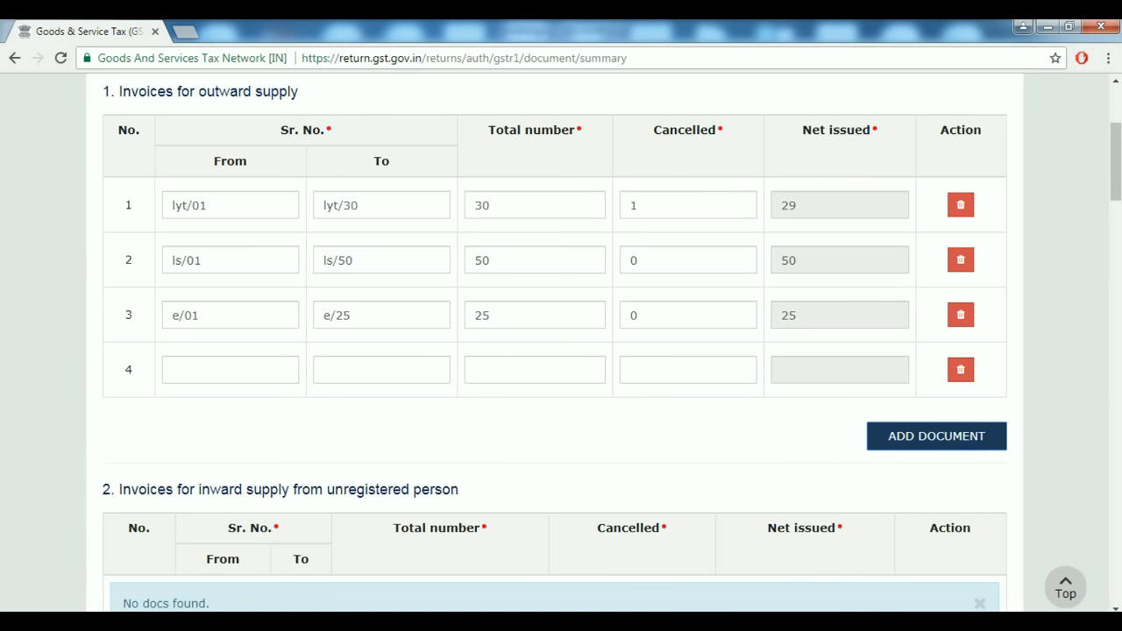
{"action": "left_click", "coordinate": [961, 369]}
{"action": "left_click", "coordinate": [602, 324]}
{"action": "scroll", "coordinate": [561, 342], "scroll_direction": "down", "scroll_amount": 3}
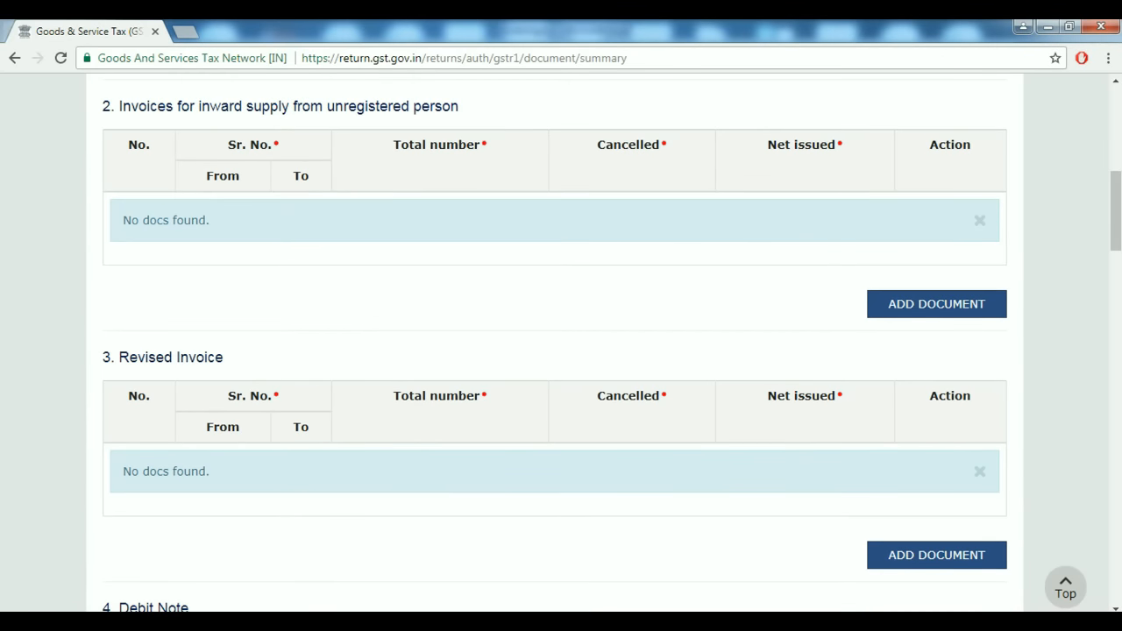
Add an unregistered-person inward supply row: serials 01 to 10, total 10, 0 cancelled.
{"action": "left_click", "coordinate": [936, 303]}
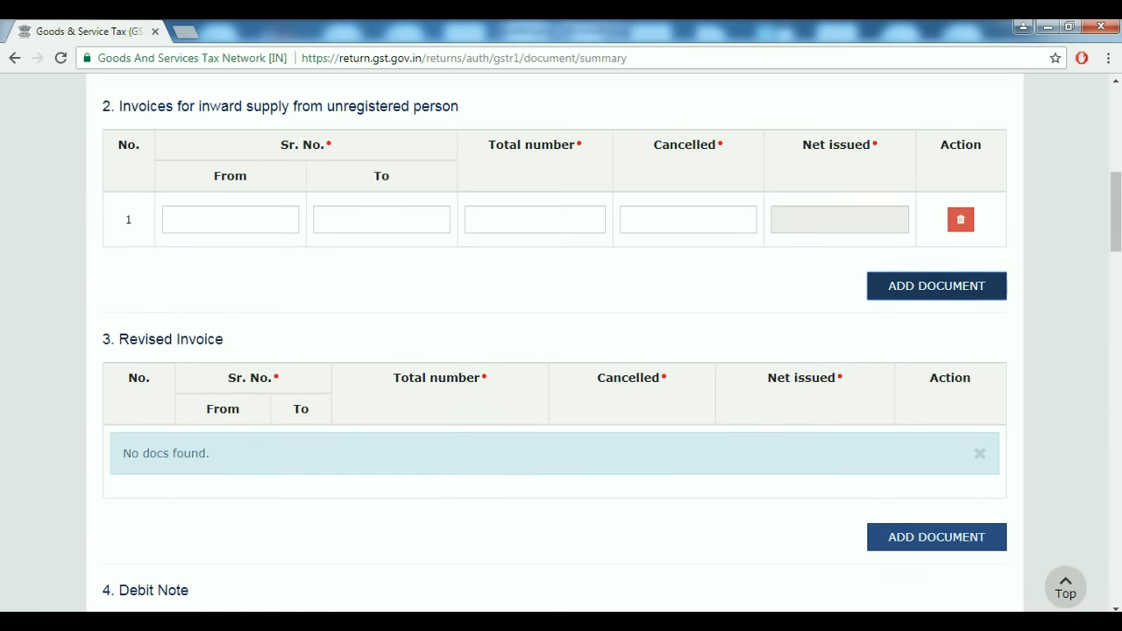
{"action": "left_click", "coordinate": [229, 220]}
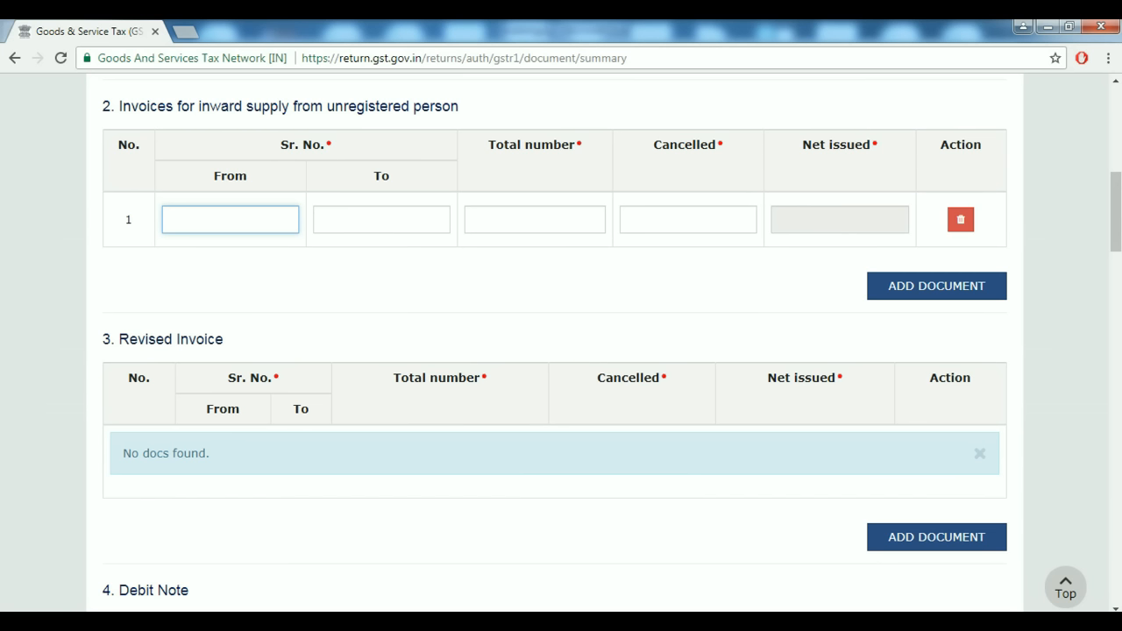
{"action": "type", "text": "01"}
{"action": "key", "text": "Tab"}
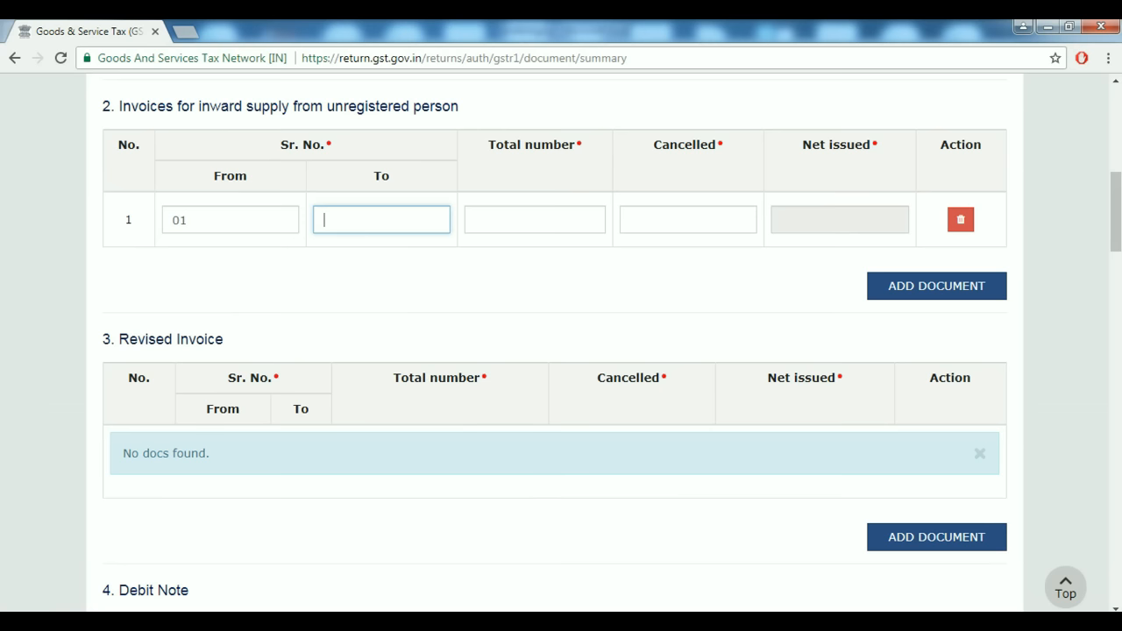
{"action": "type", "text": "10"}
{"action": "key", "text": "Tab"}
{"action": "type", "text": "1"}
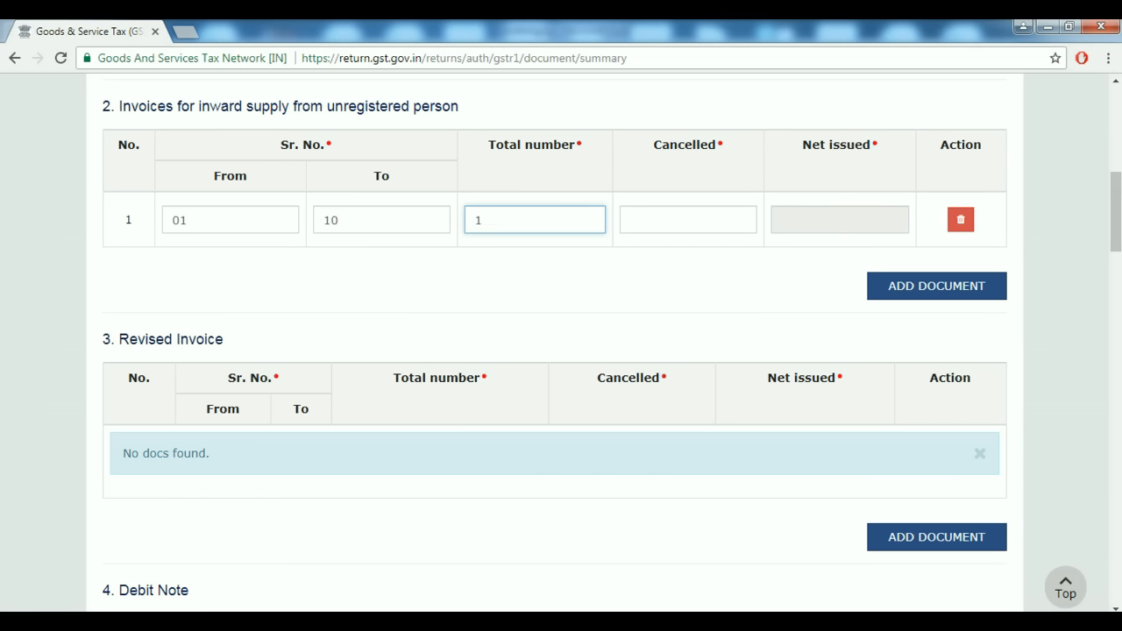
{"action": "type", "text": "0"}
{"action": "key", "text": "Tab"}
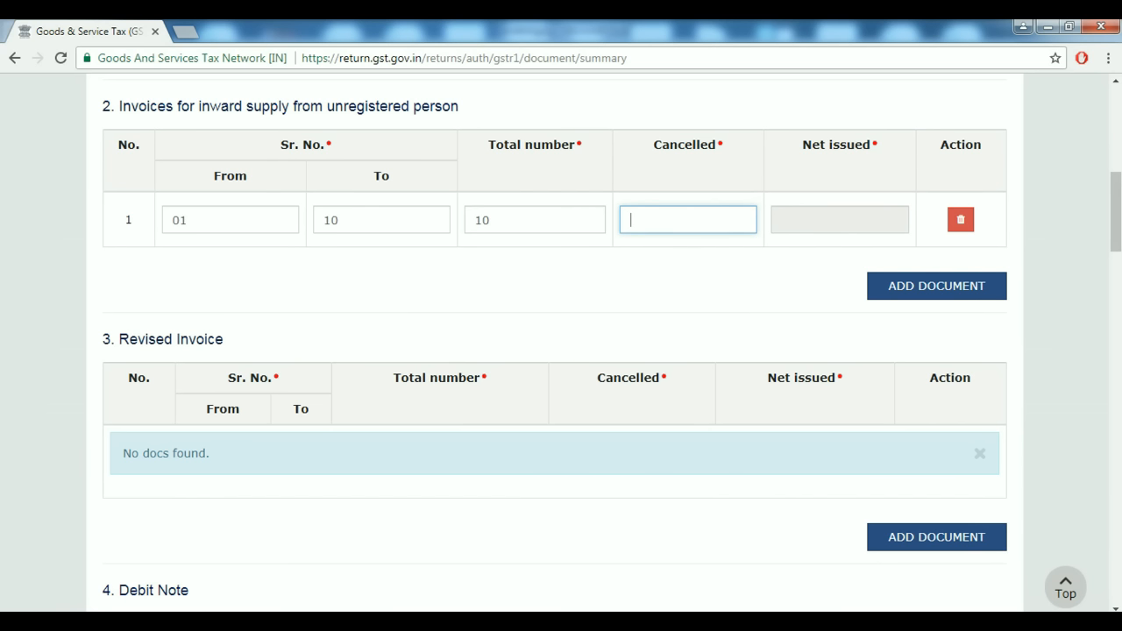
{"action": "type", "text": "0"}
{"action": "key", "text": "Tab"}
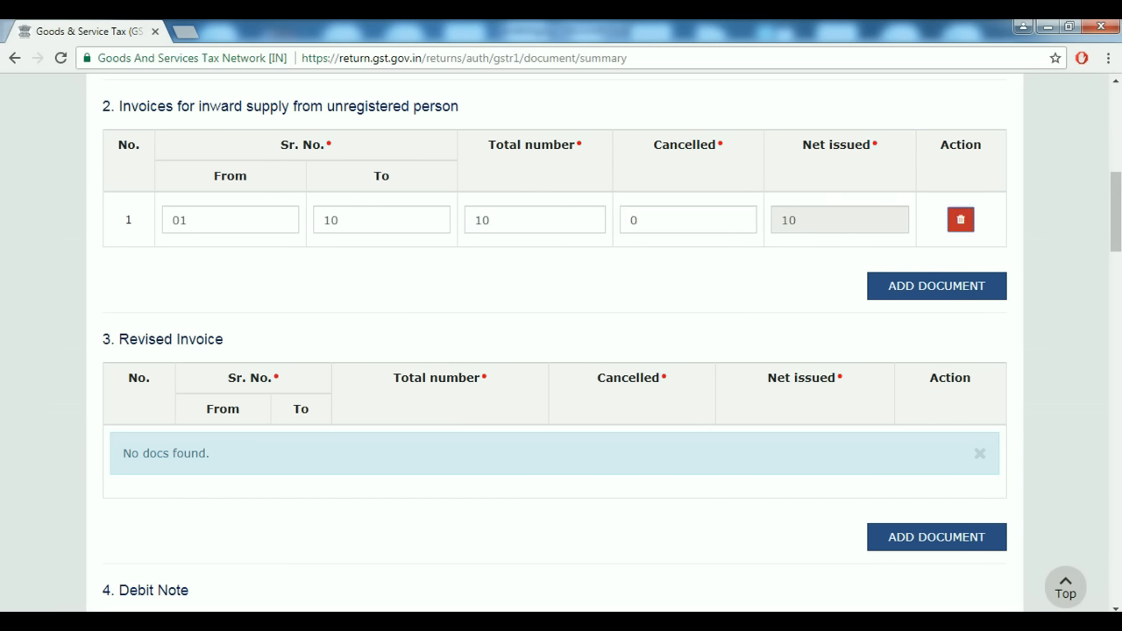
Remove the extra blank second inward supply row.
{"action": "key", "text": "Tab"}
{"action": "key", "text": "Return"}
{"action": "key", "text": "shift+Tab"}
{"action": "key", "text": "Return"}
{"action": "key", "text": "Tab"}
{"action": "key", "text": "Return"}
{"action": "scroll", "coordinate": [561, 343], "scroll_direction": "down", "scroll_amount": 3}
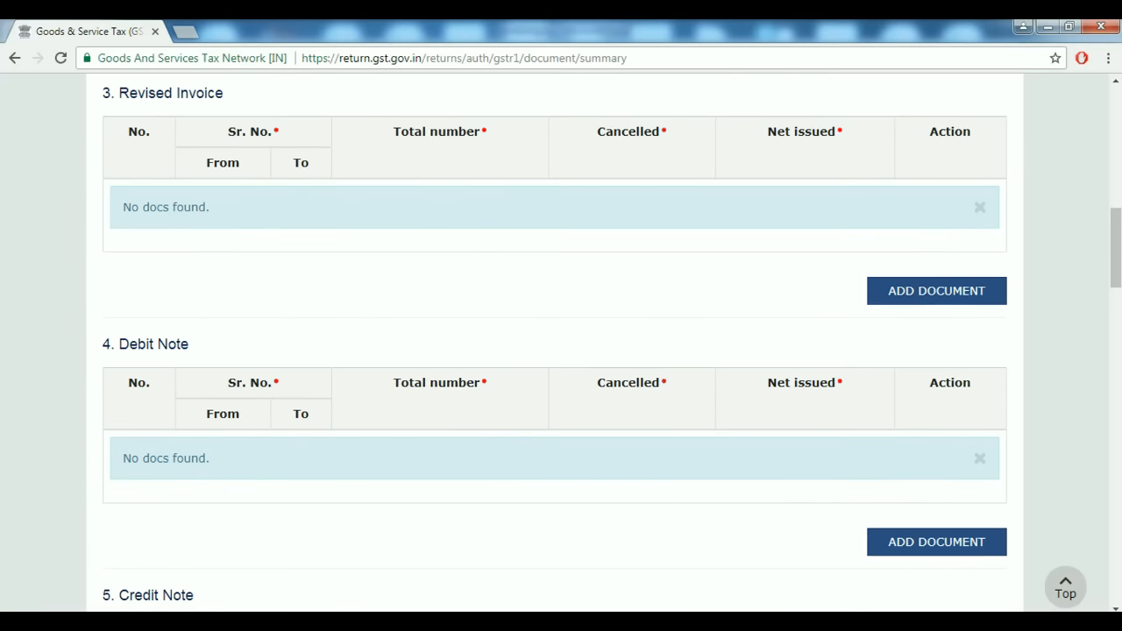
Add a Revised Invoice row: serials 01 to 05, total 5, 0 cancelled.
{"action": "left_click", "coordinate": [936, 291]}
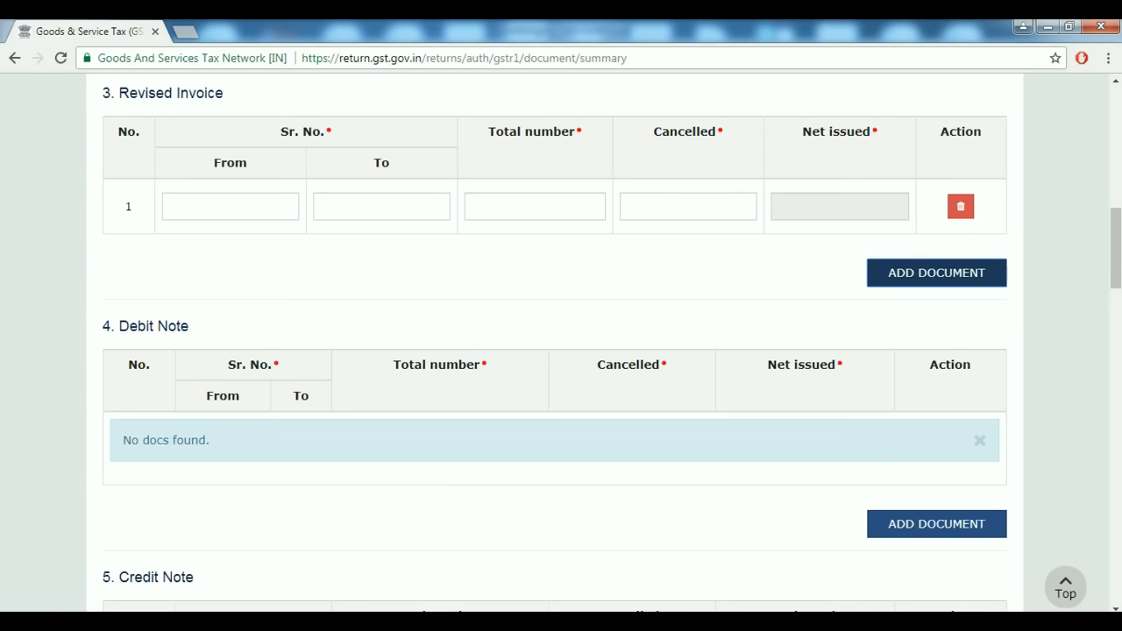
{"action": "scroll", "coordinate": [561, 343], "scroll_direction": "up", "scroll_amount": 1}
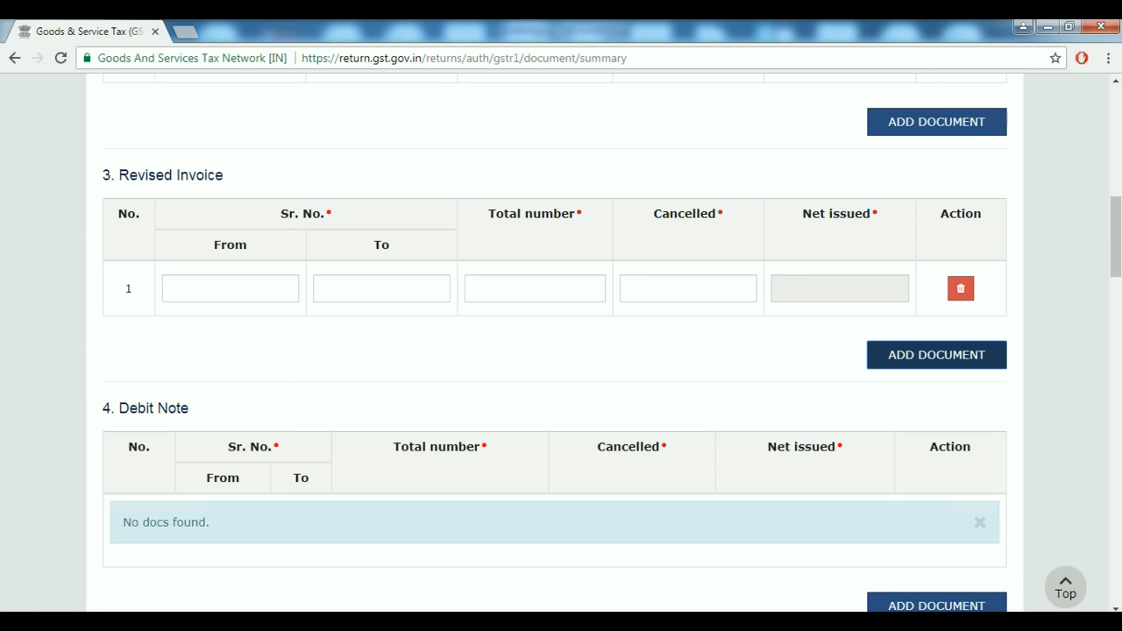
{"action": "left_click", "coordinate": [229, 288]}
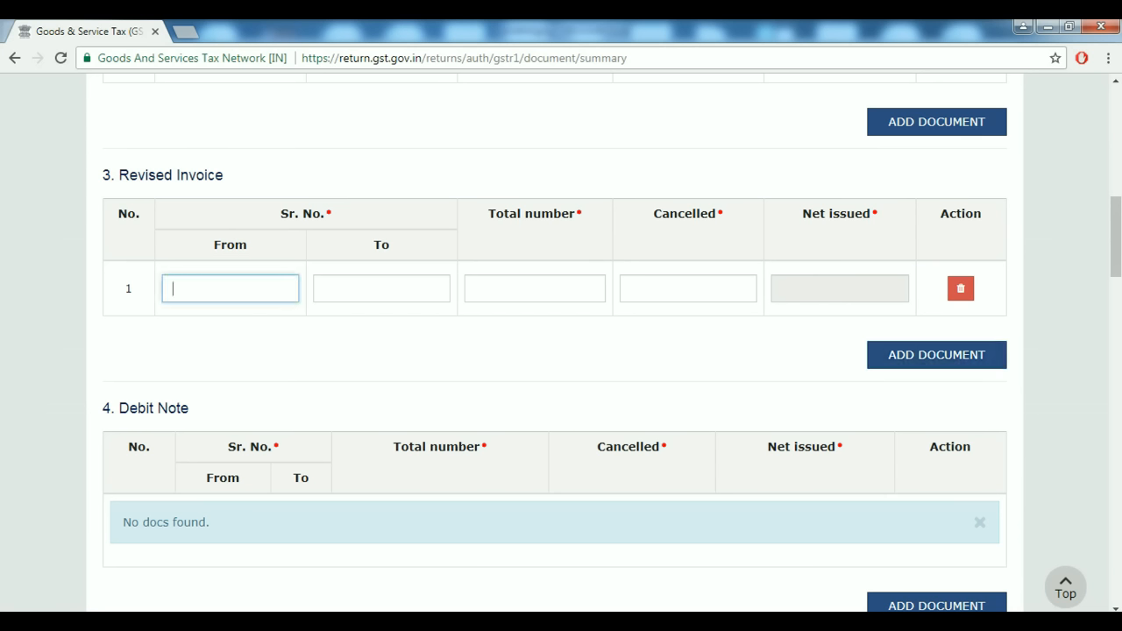
{"action": "type", "text": "01"}
{"action": "left_click", "coordinate": [381, 288]}
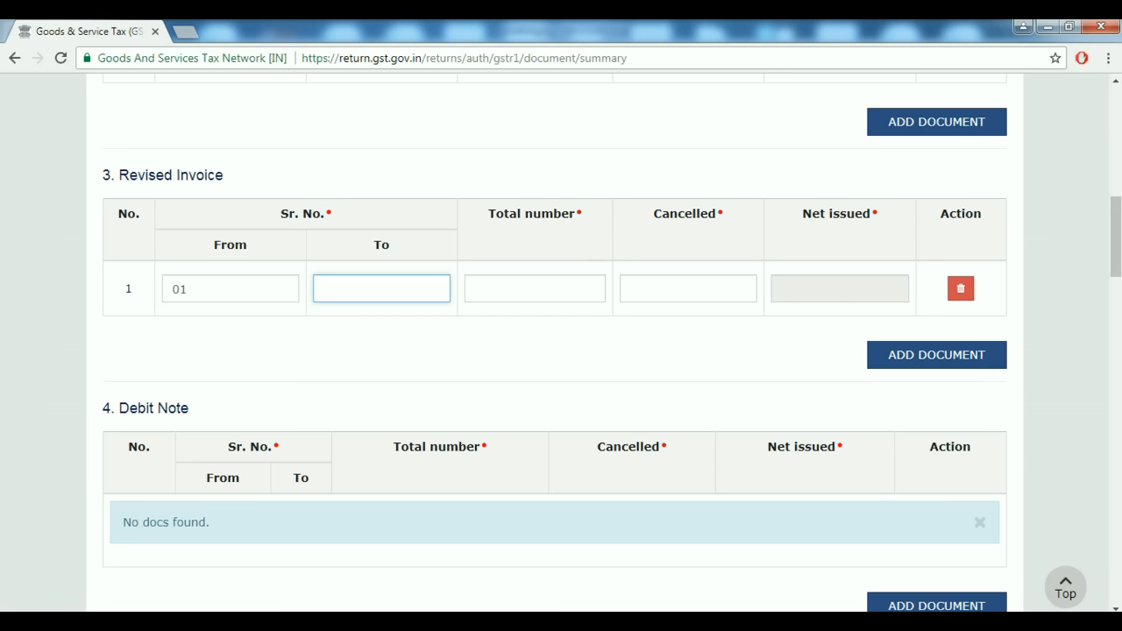
{"action": "type", "text": "05"}
{"action": "left_click", "coordinate": [534, 288]}
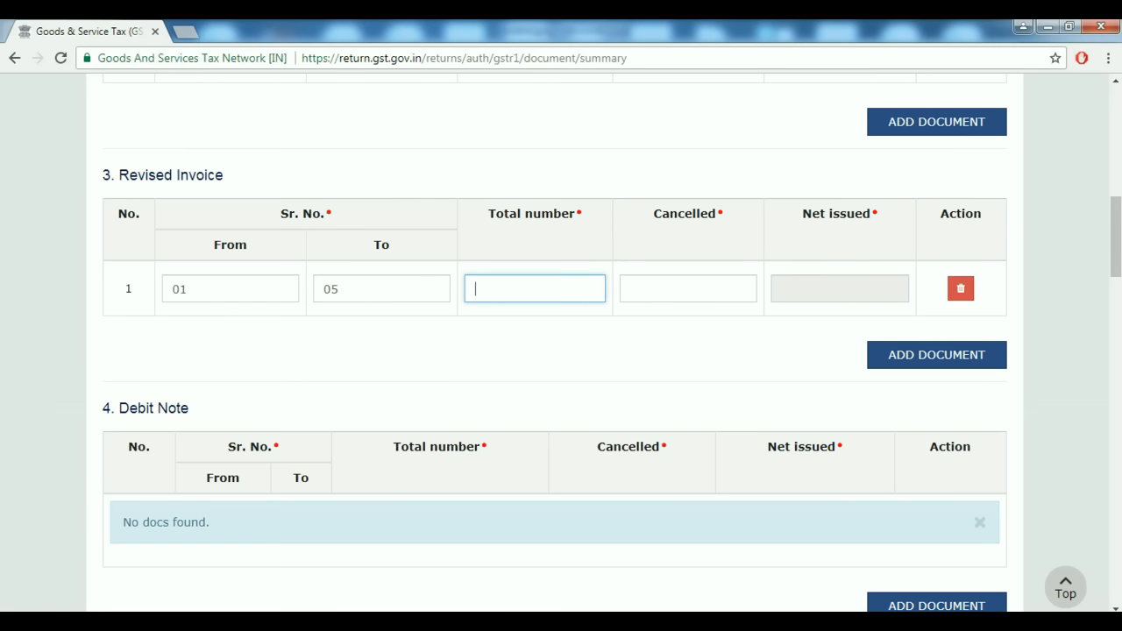
{"action": "type", "text": "5"}
{"action": "key", "text": "BackSpace"}
{"action": "type", "text": "5"}
{"action": "left_click", "coordinate": [688, 289]}
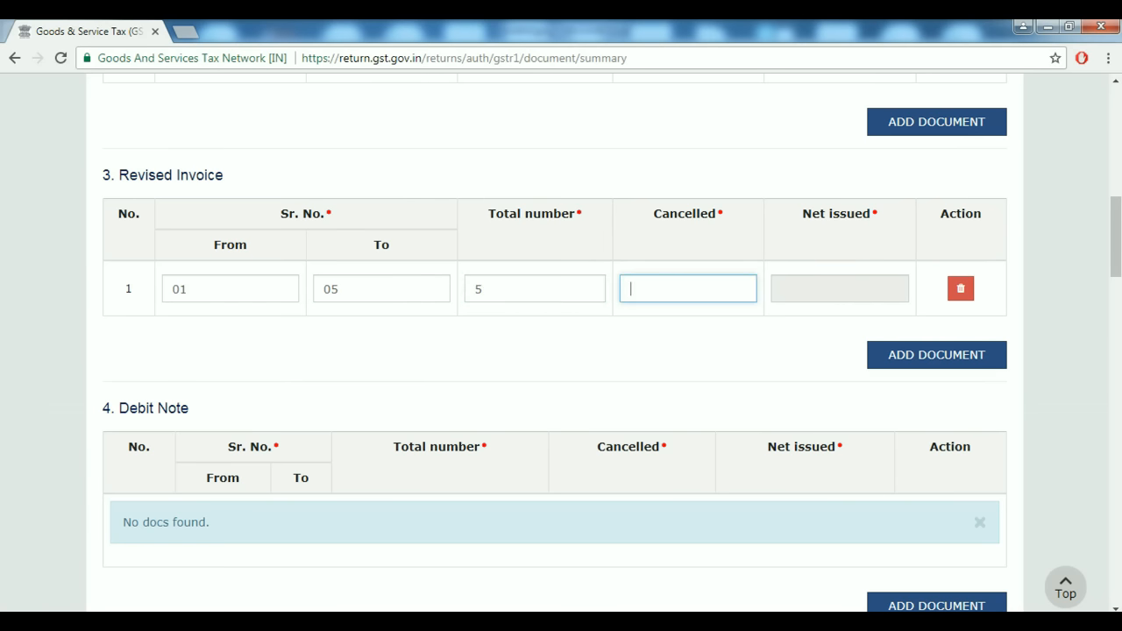
{"action": "type", "text": "0"}
{"action": "key", "text": "Tab"}
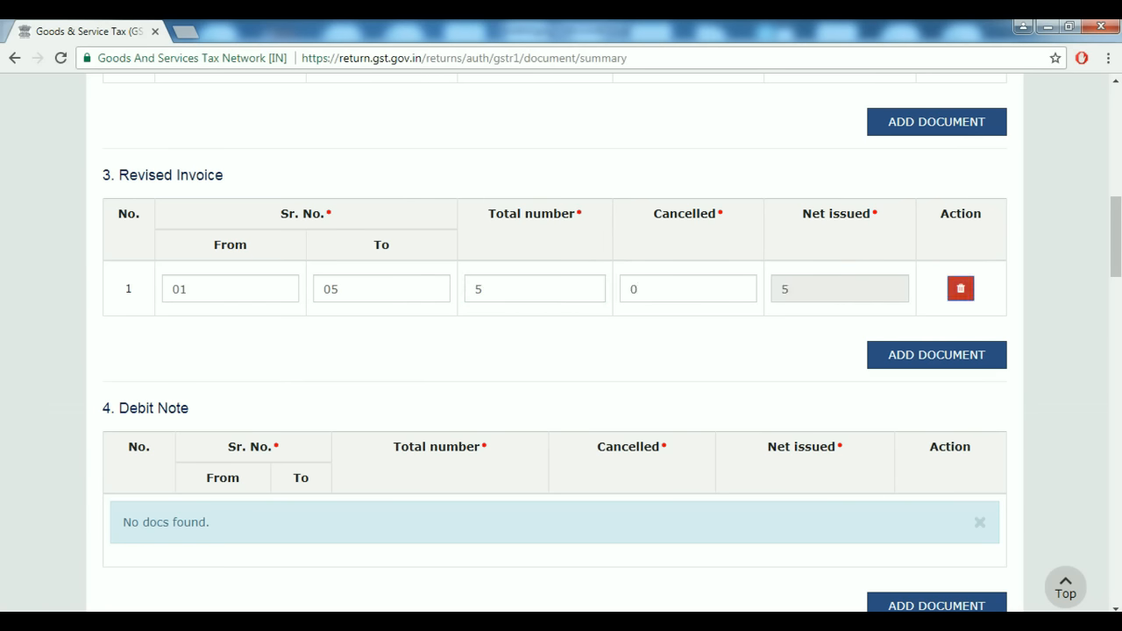
Remove the extra blank second Revised Invoice row.
{"action": "key", "text": "Tab"}
{"action": "key", "text": "Return"}
{"action": "key", "text": "shift+Tab"}
{"action": "key", "text": "Return"}
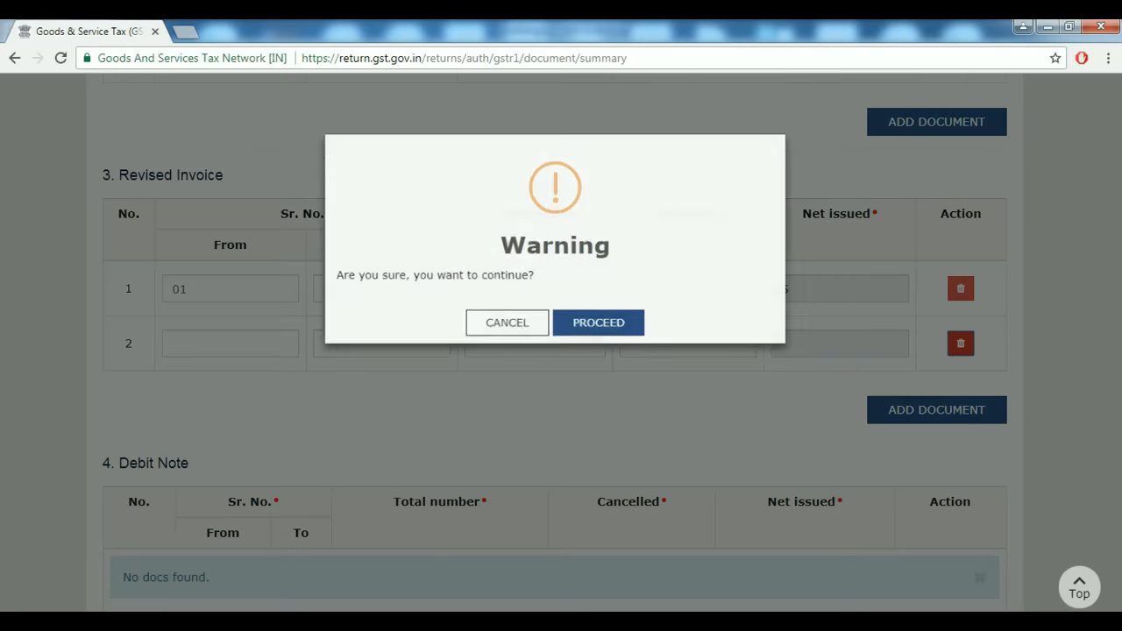
{"action": "key", "text": "Return"}
{"action": "scroll", "coordinate": [561, 342], "scroll_direction": "down", "scroll_amount": 3}
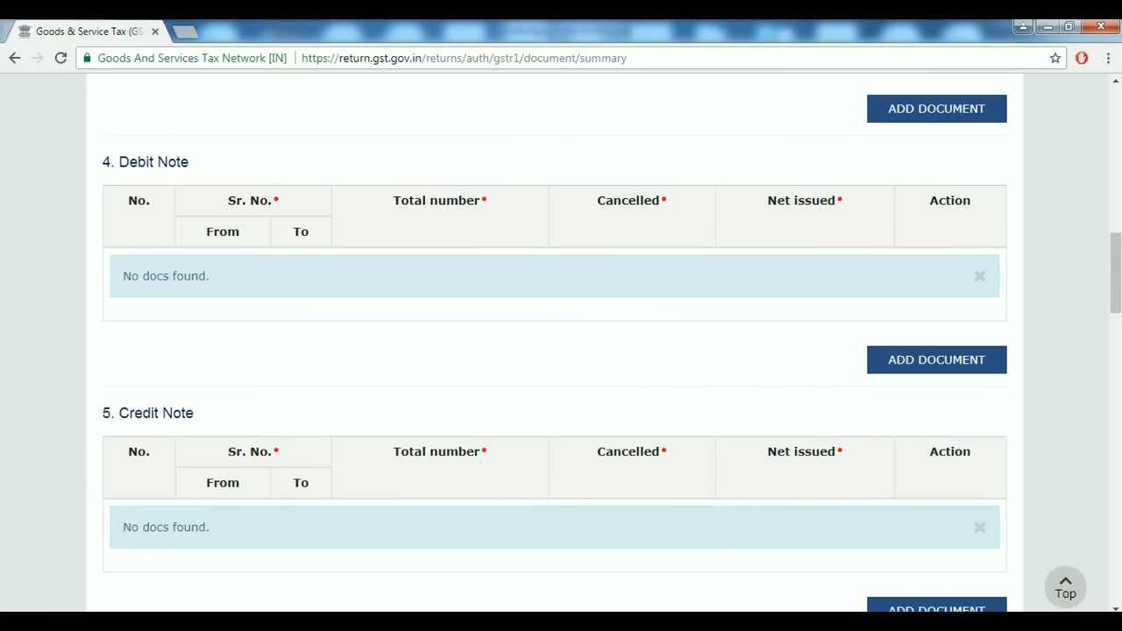
Add a Debit Note row 01 to 10, total 10, 0 cancelled, then start a Credit Note row.
{"action": "key", "text": "Tab"}
{"action": "key", "text": "Return"}
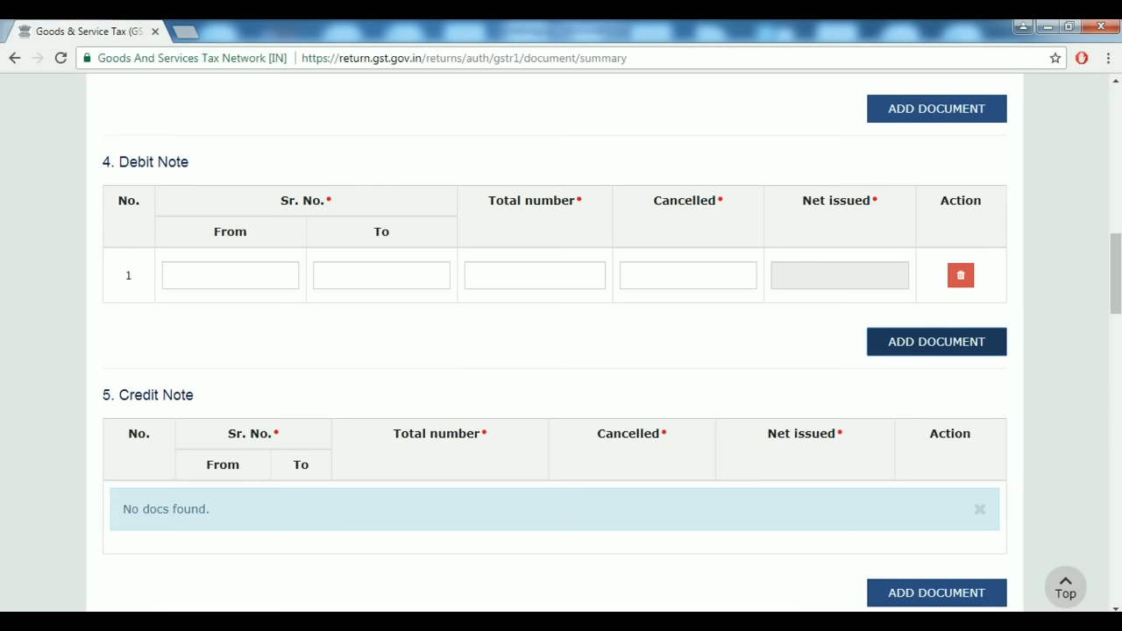
{"action": "left_click", "coordinate": [230, 276]}
{"action": "type", "text": "01"}
{"action": "key", "text": "Tab"}
{"action": "type", "text": "10"}
{"action": "key", "text": "Tab"}
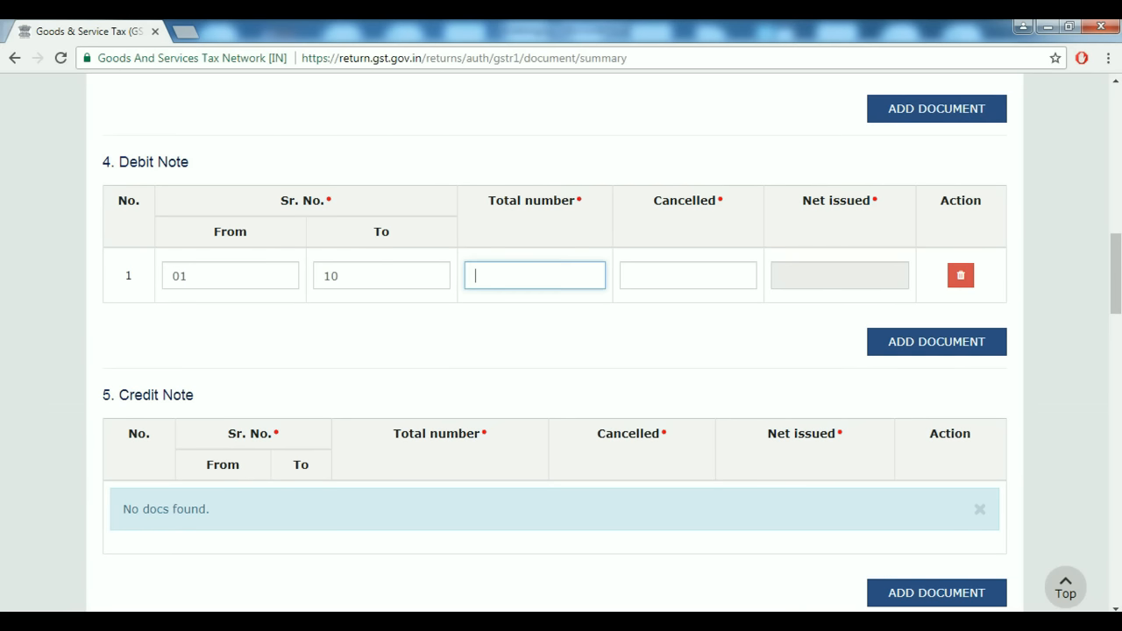
{"action": "type", "text": "10"}
{"action": "key", "text": "Tab"}
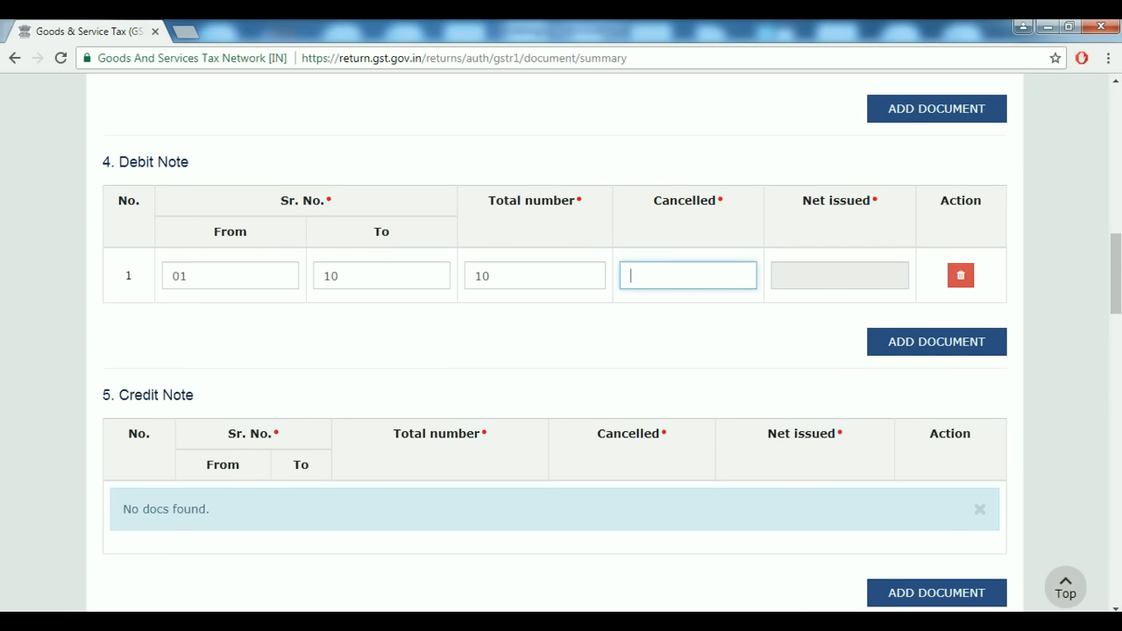
{"action": "key", "text": "Tab"}
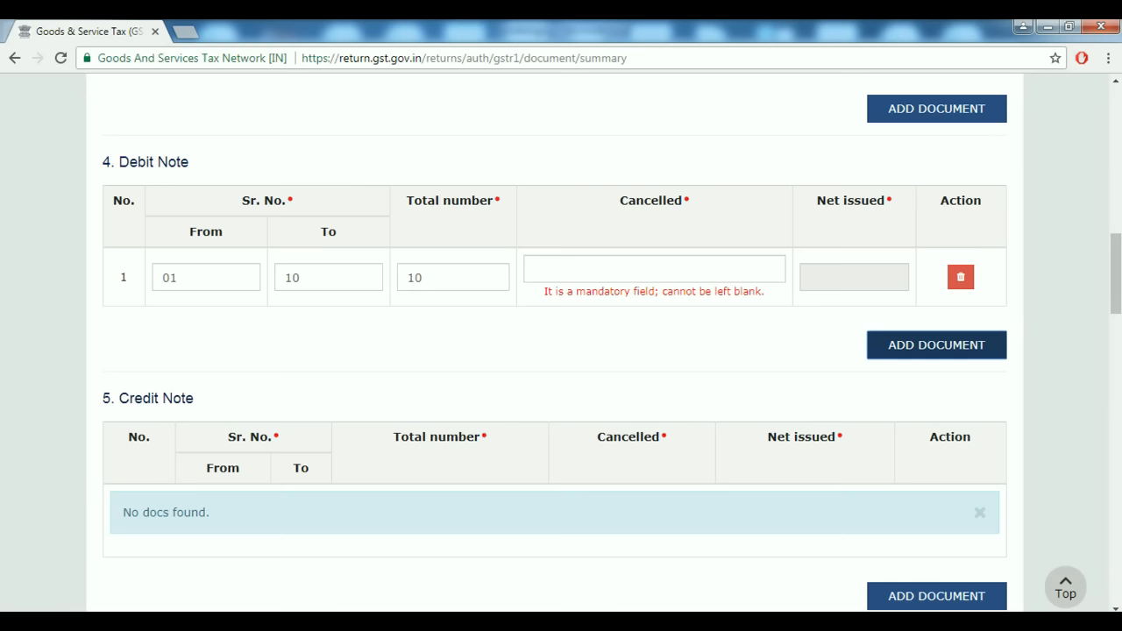
{"action": "key", "text": "shift+Tab"}
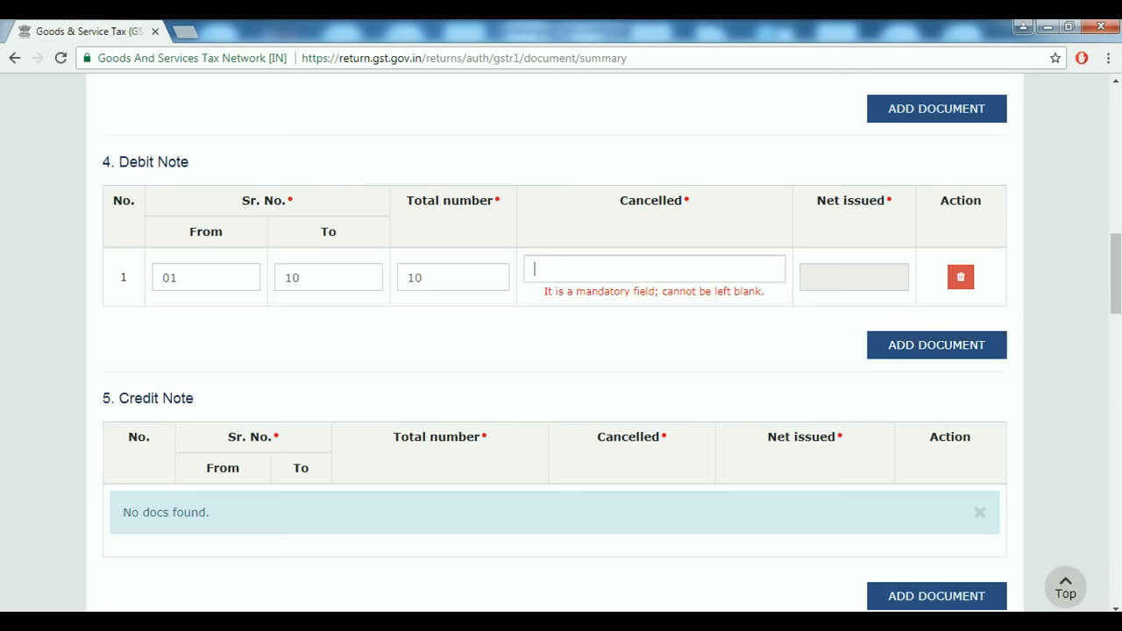
{"action": "type", "text": "0"}
{"action": "scroll", "coordinate": [561, 342], "scroll_direction": "down", "scroll_amount": 3}
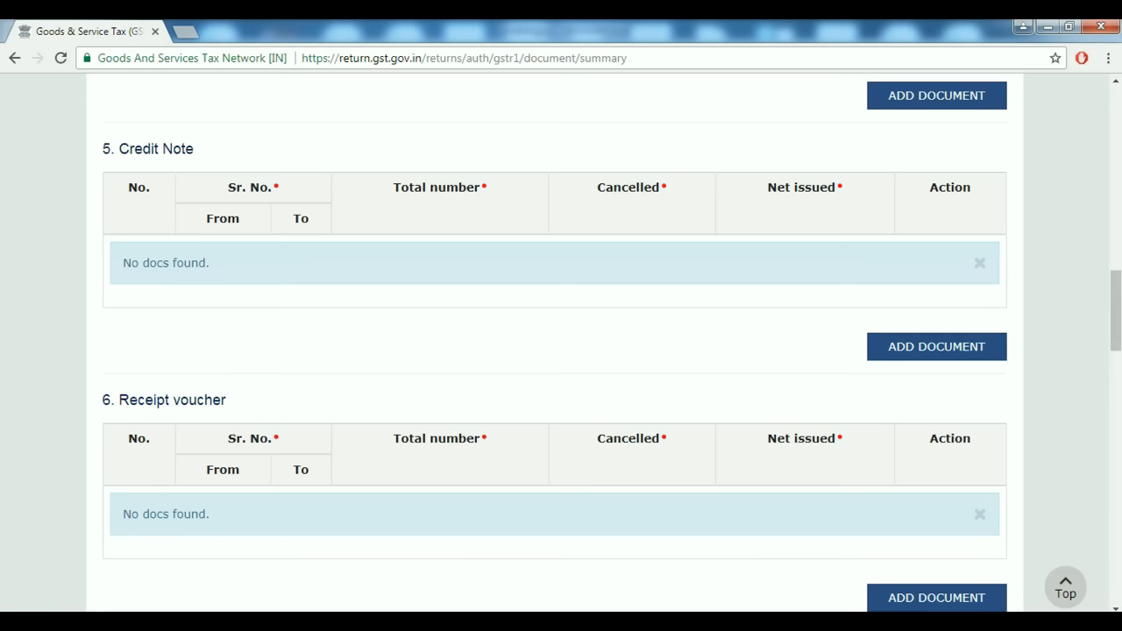
{"action": "key", "text": "Tab"}
{"action": "key", "text": "Return"}
Fill the Credit Note row as 01 to 05, total 5, 0 cancelled, removing the blank extra row.
{"action": "left_click", "coordinate": [229, 262]}
{"action": "type", "text": "01"}
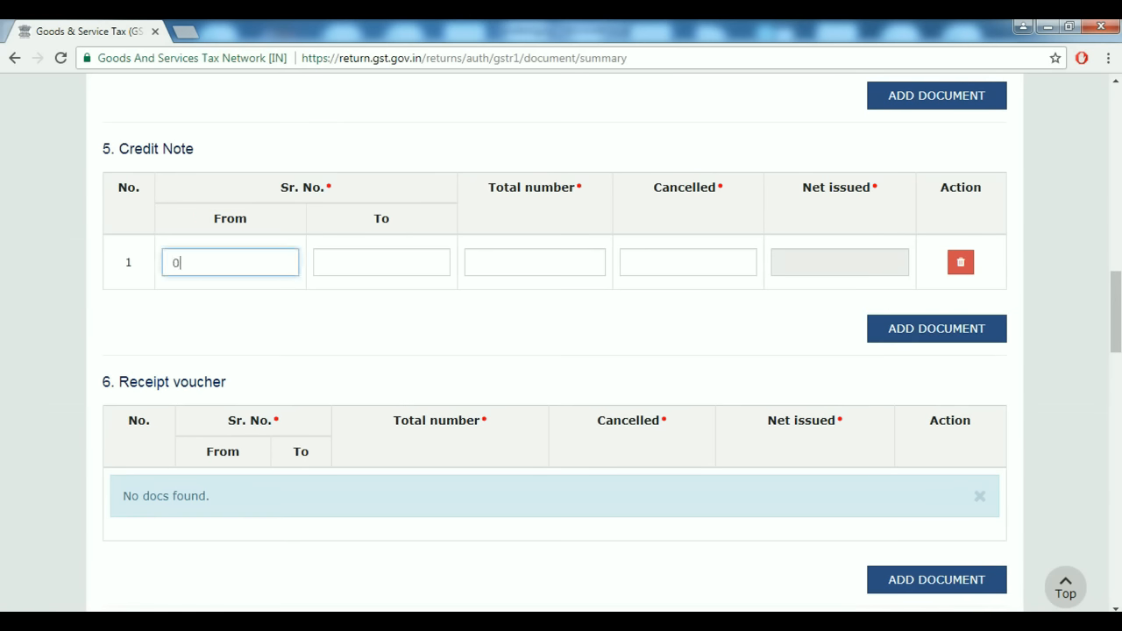
{"action": "key", "text": "Tab"}
{"action": "type", "text": "05"}
{"action": "key", "text": "Tab"}
{"action": "type", "text": "5"}
{"action": "key", "text": "Tab"}
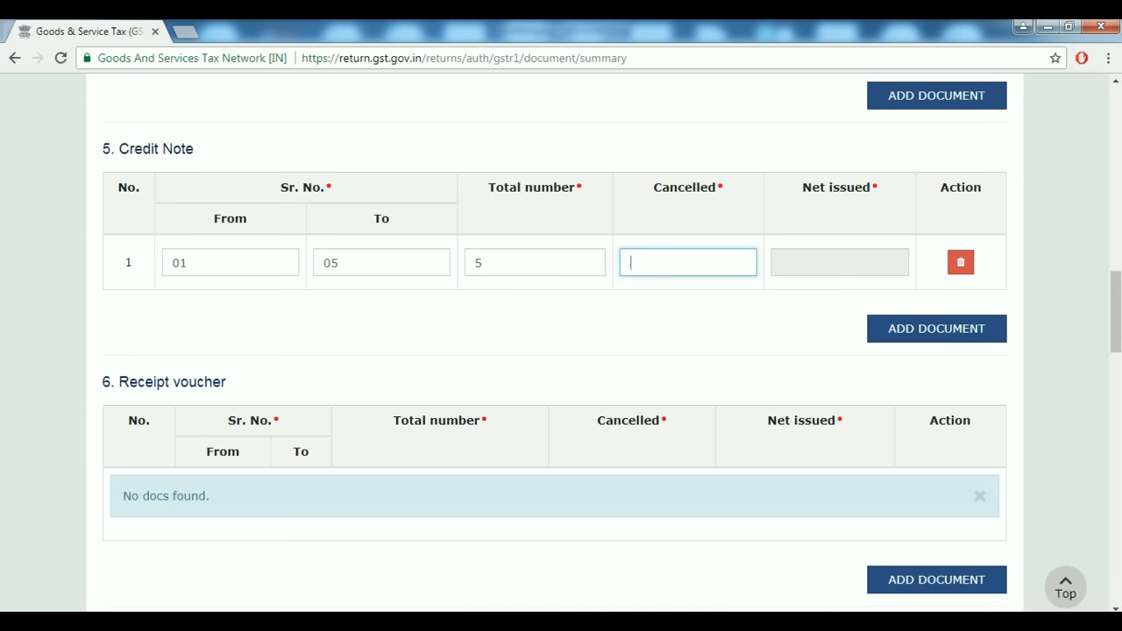
{"action": "type", "text": "2"}
{"action": "key", "text": "BackSpace"}
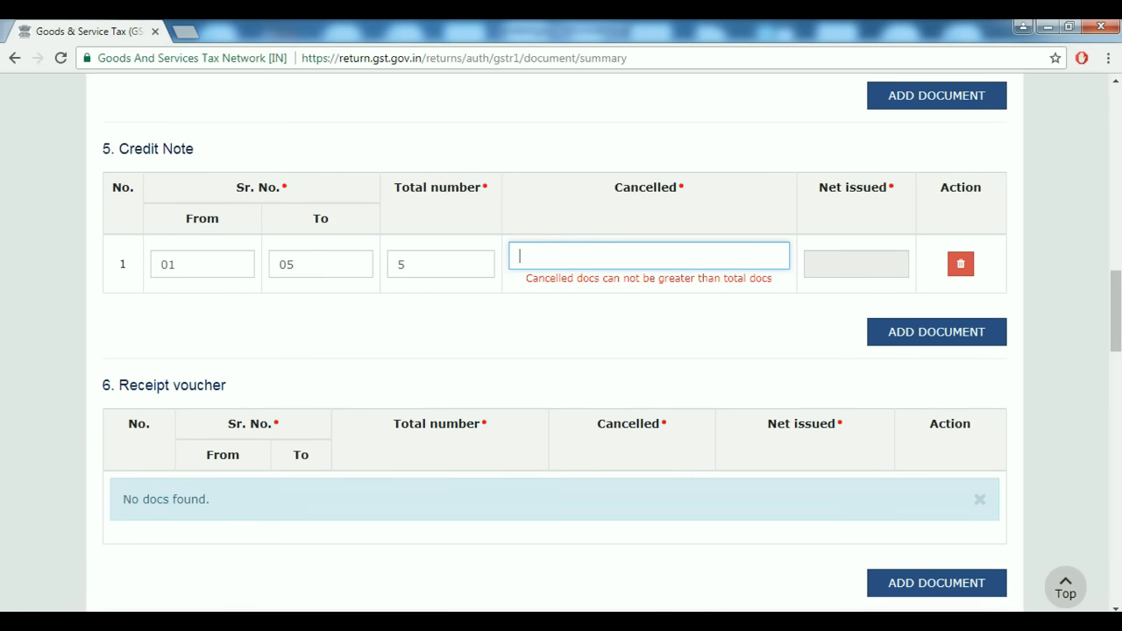
{"action": "type", "text": "0"}
{"action": "key", "text": "Tab"}
{"action": "key", "text": "Tab"}
{"action": "key", "text": "Return"}
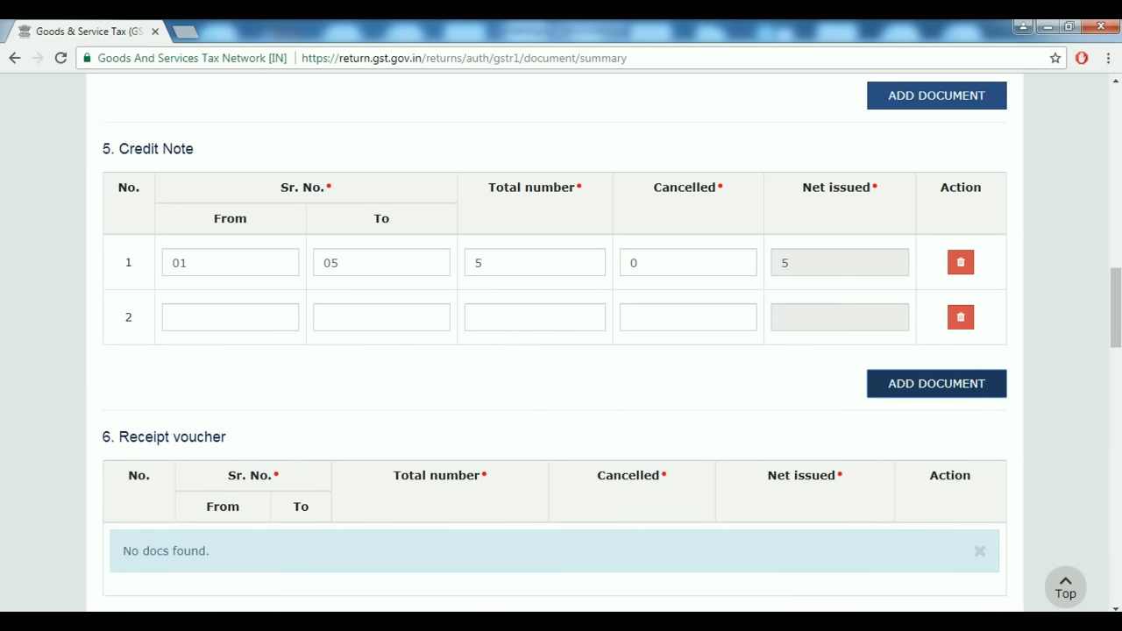
{"action": "scroll", "coordinate": [561, 341], "scroll_direction": "down", "scroll_amount": 3}
{"action": "key", "text": "shift+Tab"}
{"action": "key", "text": "Return"}
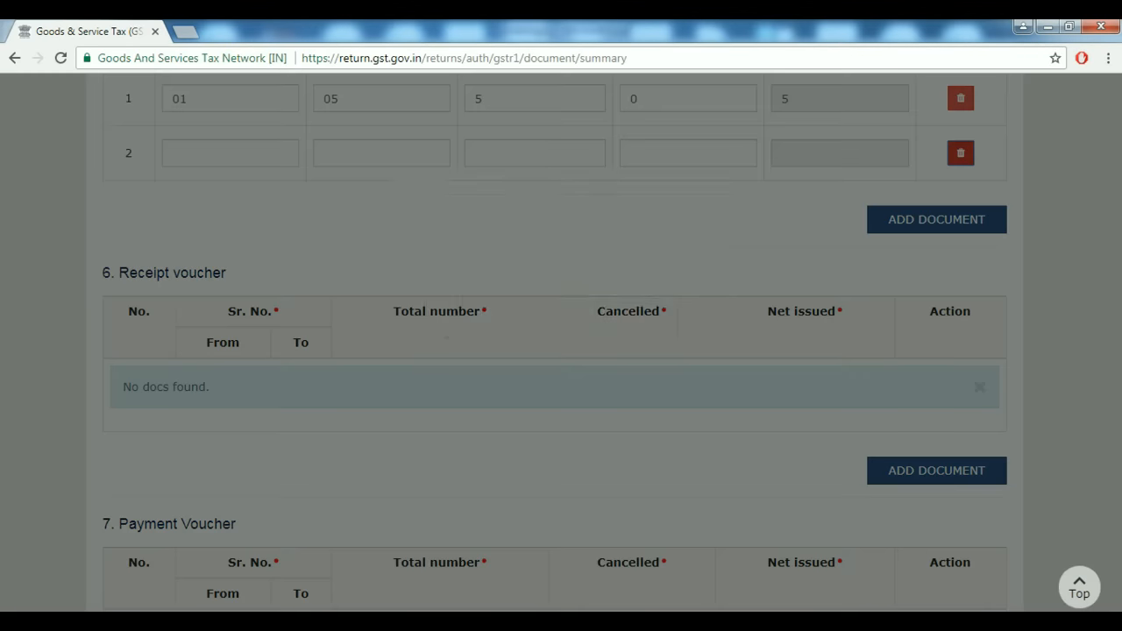
{"action": "key", "text": "Return"}
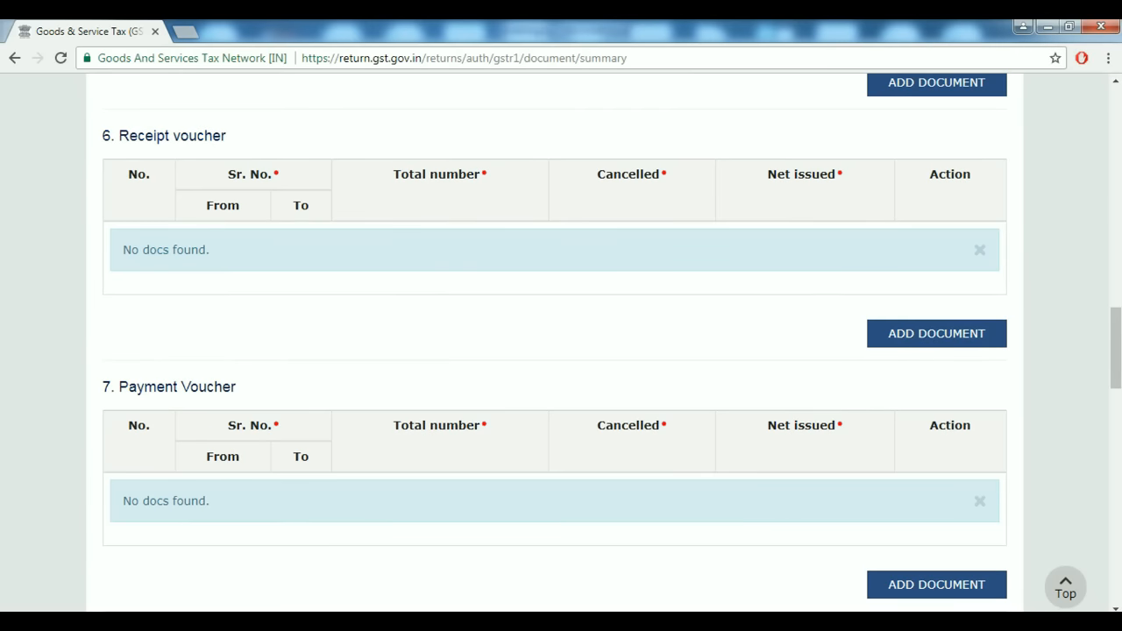
Add a Receipt voucher row: serials 01 to 50, total 50, 0 cancelled.
{"action": "key", "text": "Tab"}
{"action": "key", "text": "Return"}
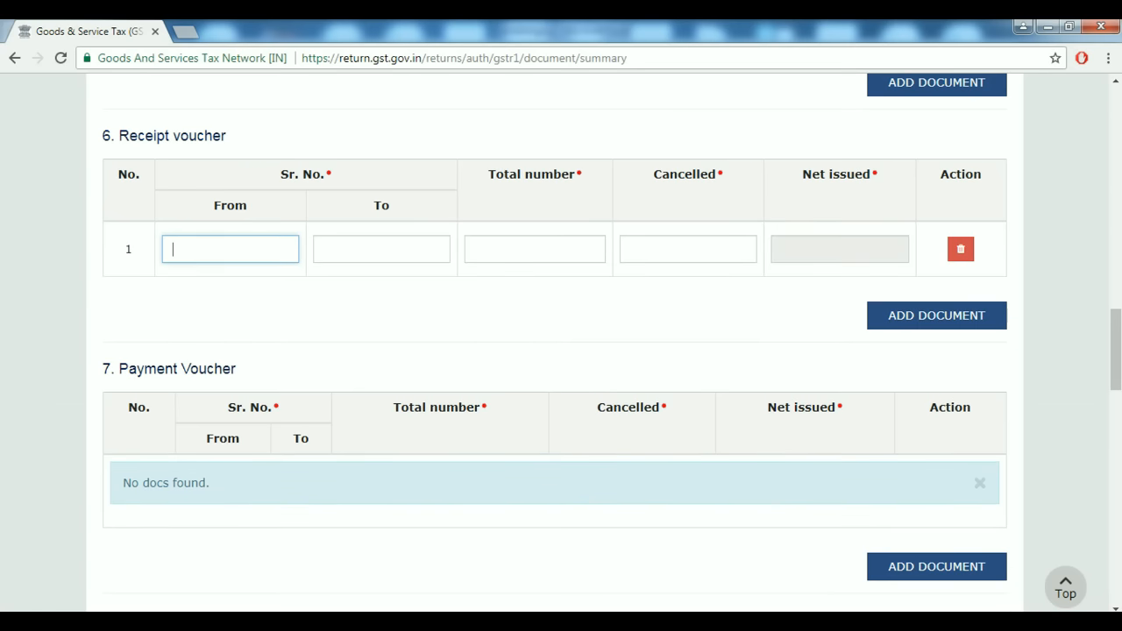
{"action": "type", "text": "01"}
{"action": "key", "text": "Tab"}
{"action": "type", "text": "50"}
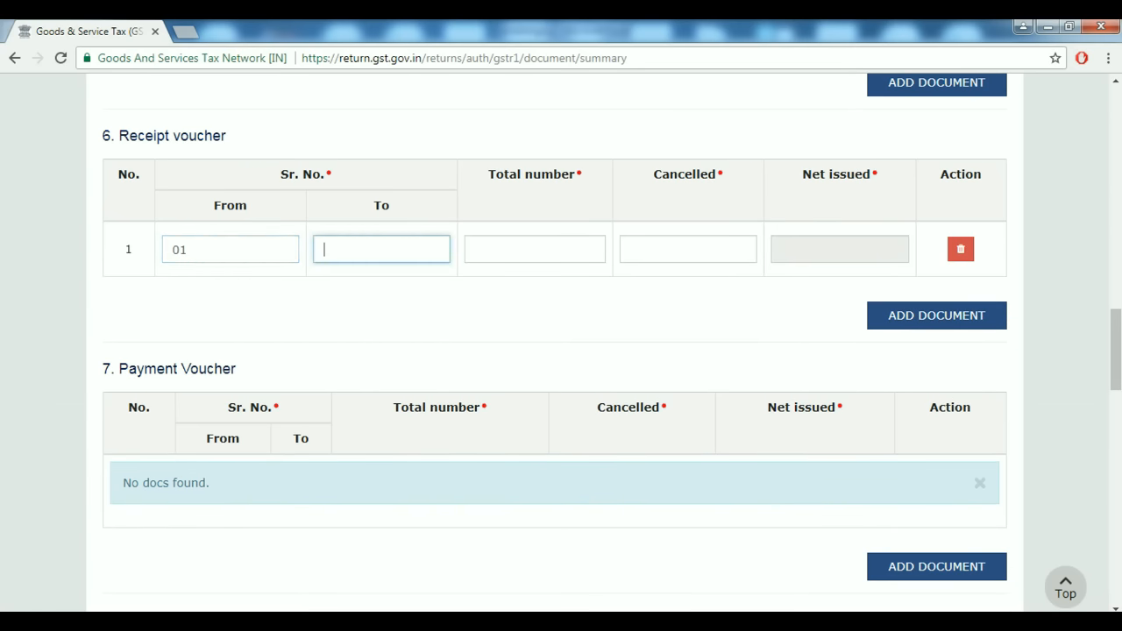
{"action": "key", "text": "Tab"}
{"action": "type", "text": "50"}
{"action": "key", "text": "Tab"}
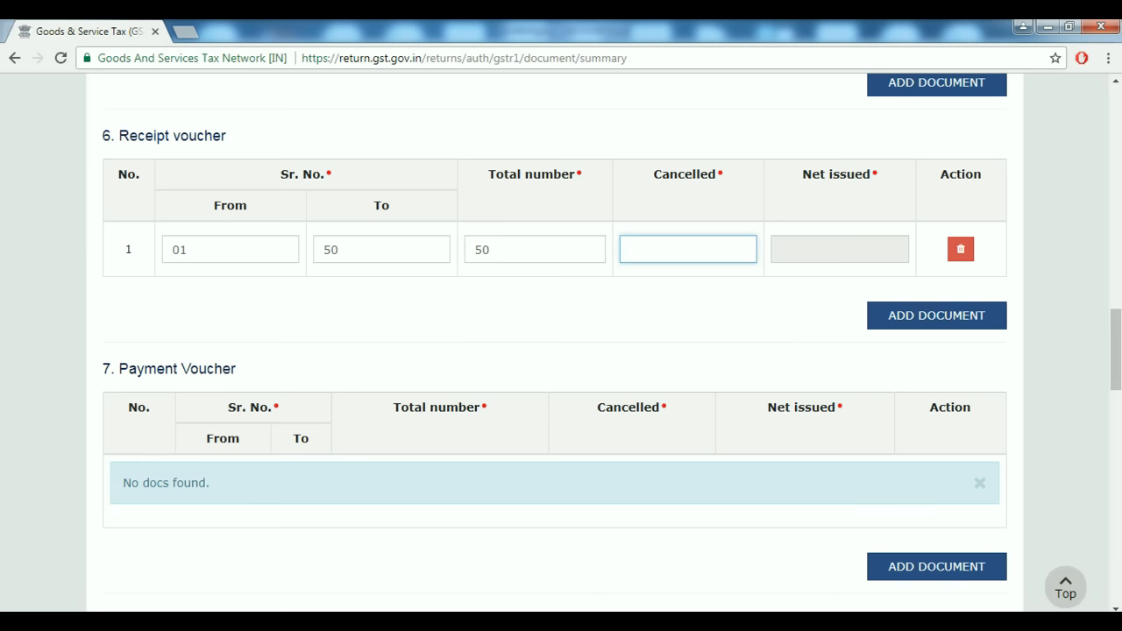
{"action": "type", "text": "0"}
{"action": "key", "text": "Tab"}
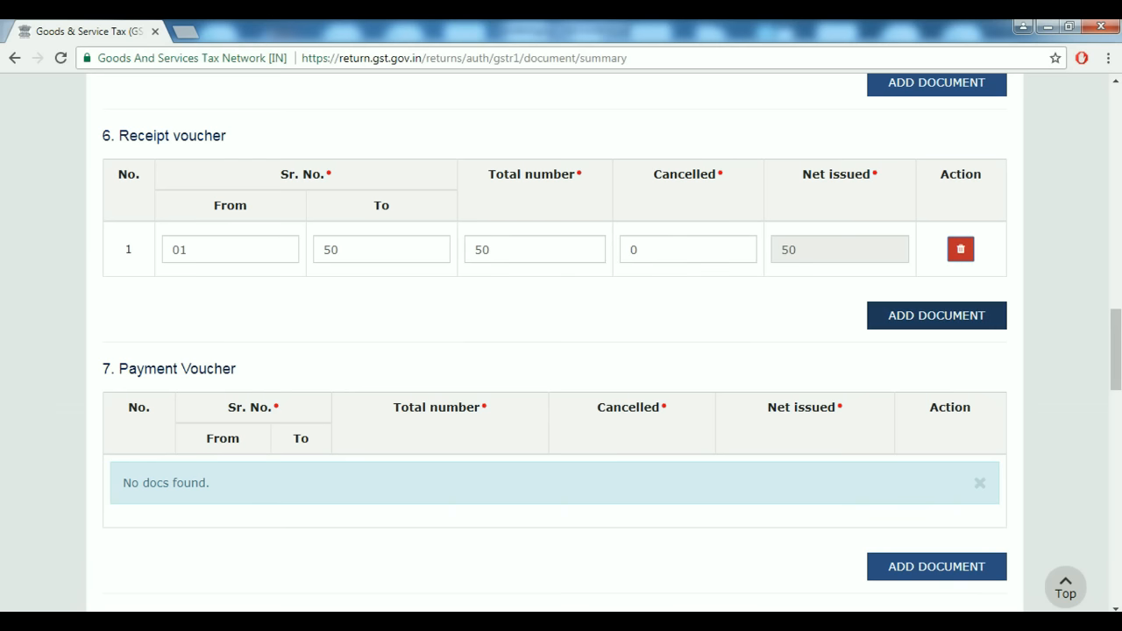
{"action": "scroll", "coordinate": [561, 351], "scroll_direction": "down", "scroll_amount": 4}
Add a Payment Voucher row numbered 01 to 50, total 50, 0 cancelled.
{"action": "scroll", "coordinate": [561, 351], "scroll_direction": "up", "scroll_amount": 1}
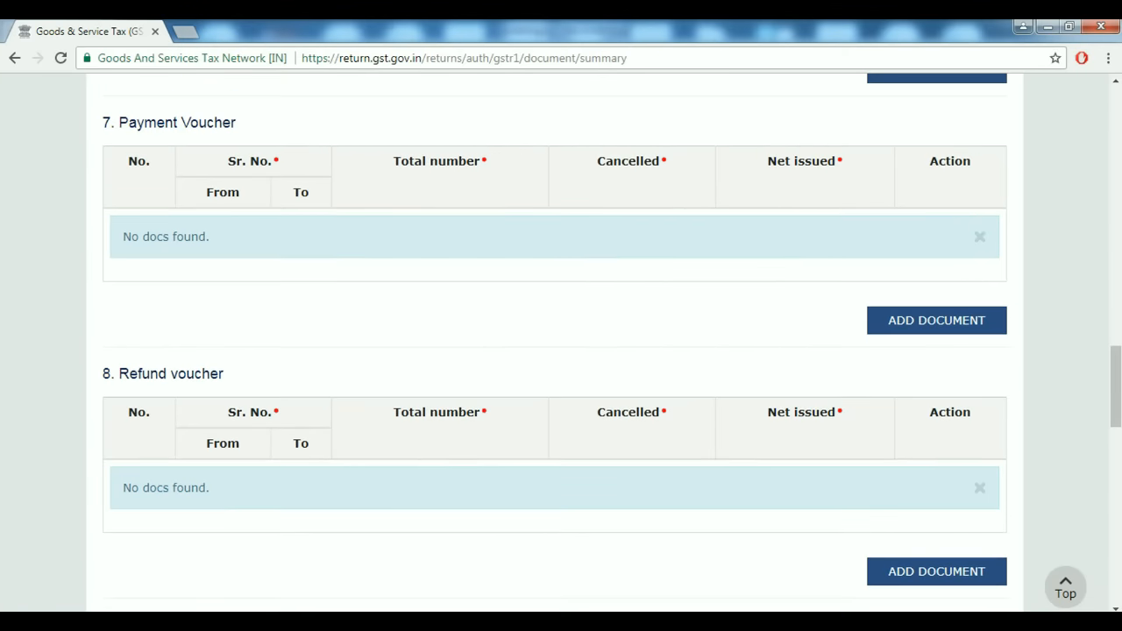
{"action": "left_click", "coordinate": [936, 318]}
{"action": "left_click", "coordinate": [230, 236]}
{"action": "type", "text": "01"}
{"action": "key", "text": "Tab"}
{"action": "type", "text": "50"}
{"action": "key", "text": "Tab"}
{"action": "type", "text": "50"}
{"action": "key", "text": "Tab"}
{"action": "type", "text": "0"}
{"action": "key", "text": "Tab"}
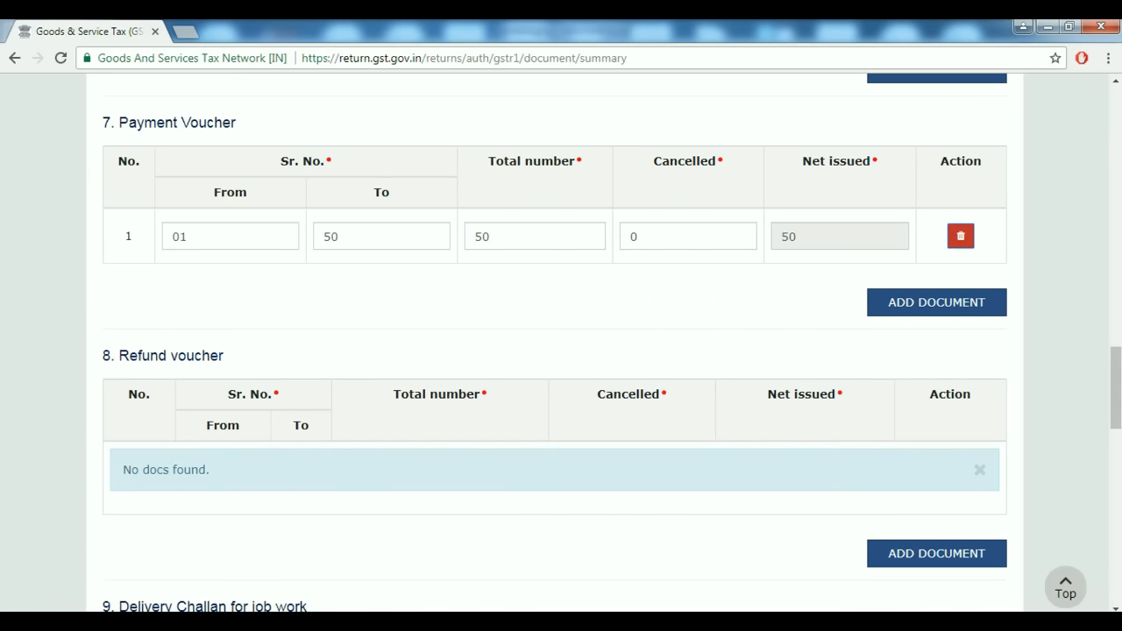
Add a Refund voucher row numbered 01 to 02, total 2, 0 cancelled.
{"action": "scroll", "coordinate": [561, 342], "scroll_direction": "down", "scroll_amount": 1}
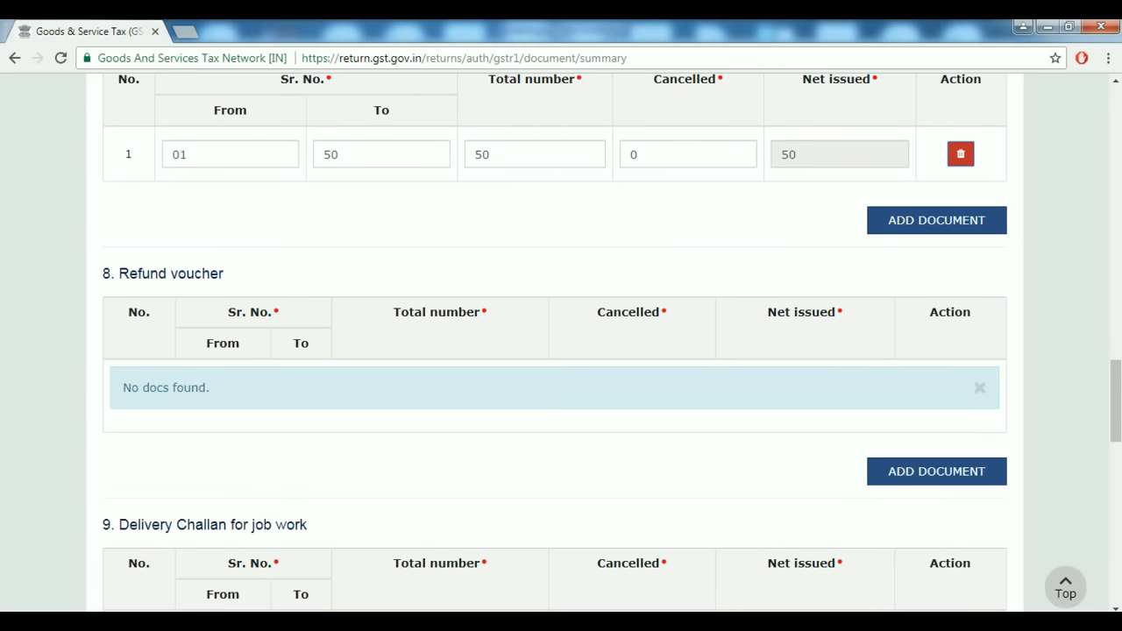
{"action": "left_click", "coordinate": [936, 470]}
{"action": "left_click", "coordinate": [230, 387]}
{"action": "type", "text": "01"}
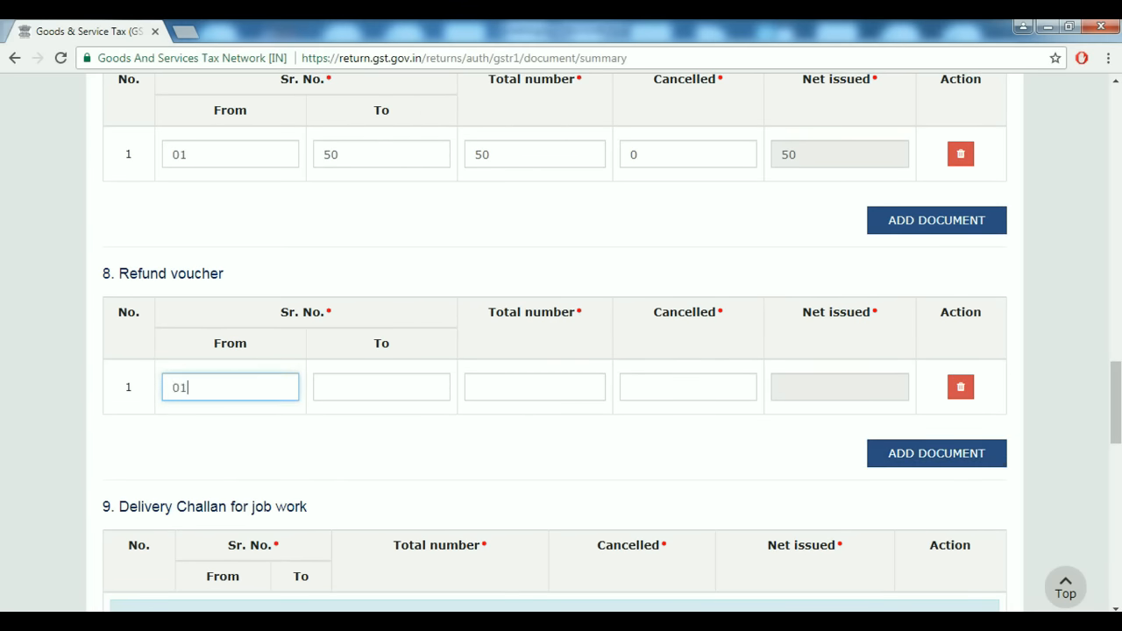
{"action": "key", "text": "Tab"}
{"action": "type", "text": "02"}
{"action": "key", "text": "Tab"}
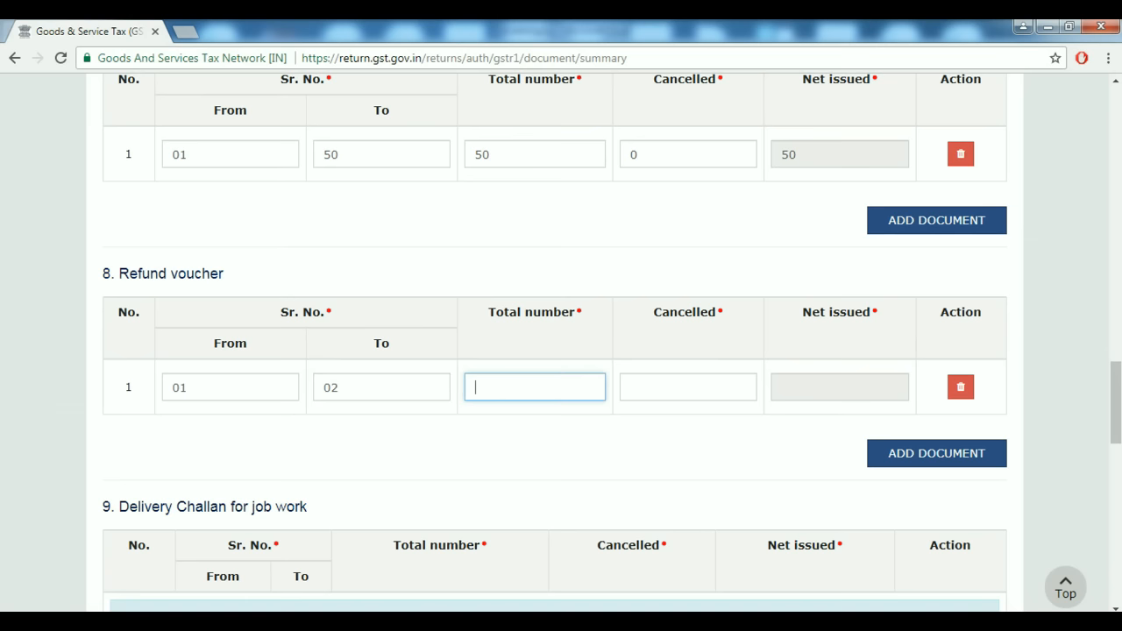
{"action": "type", "text": "2"}
{"action": "key", "text": "Tab"}
{"action": "type", "text": "0"}
{"action": "key", "text": "Tab"}
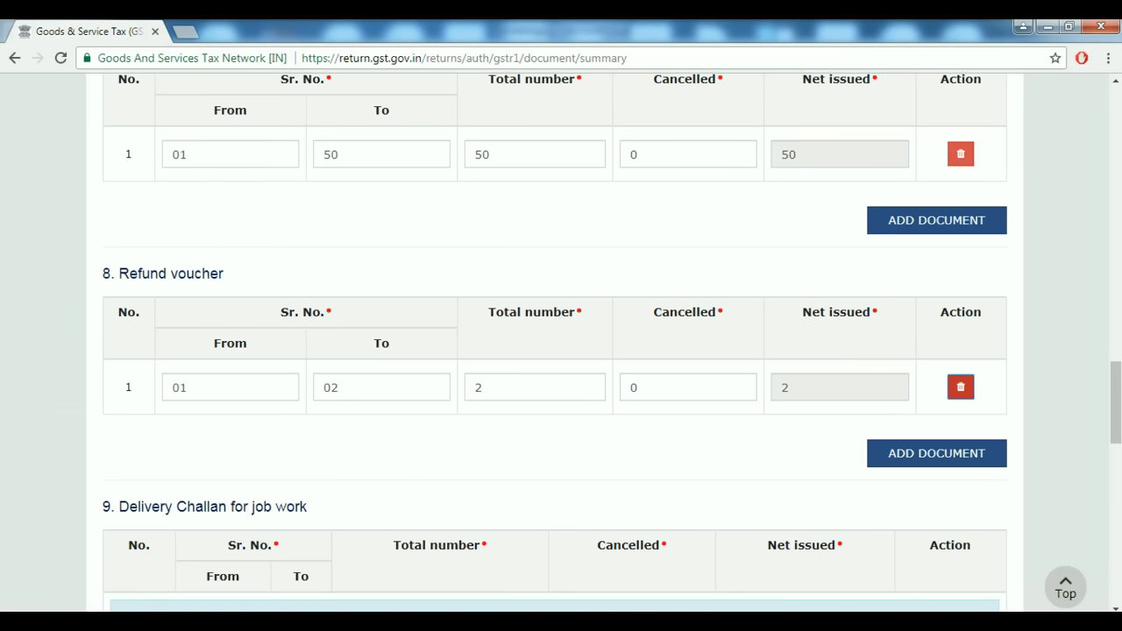
Add a Delivery Challan for job work row numbered 01 to 10, total 10, 0 cancelled.
{"action": "scroll", "coordinate": [555, 350], "scroll_direction": "down", "scroll_amount": 3}
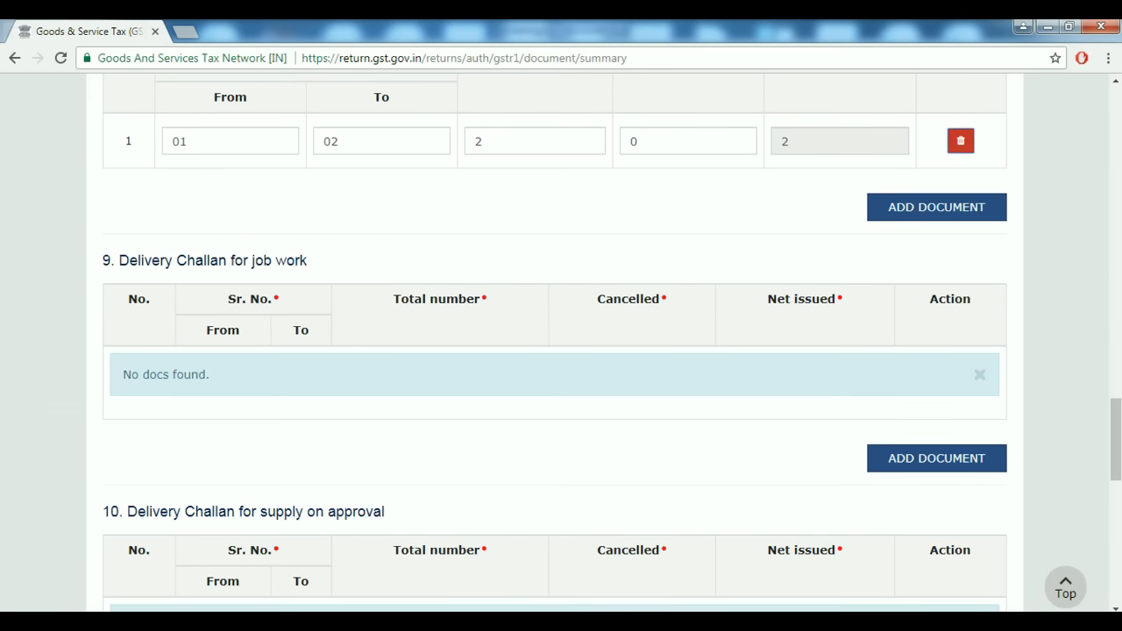
{"action": "key", "text": "Tab"}
{"action": "key", "text": "Tab"}
{"action": "key", "text": "Return"}
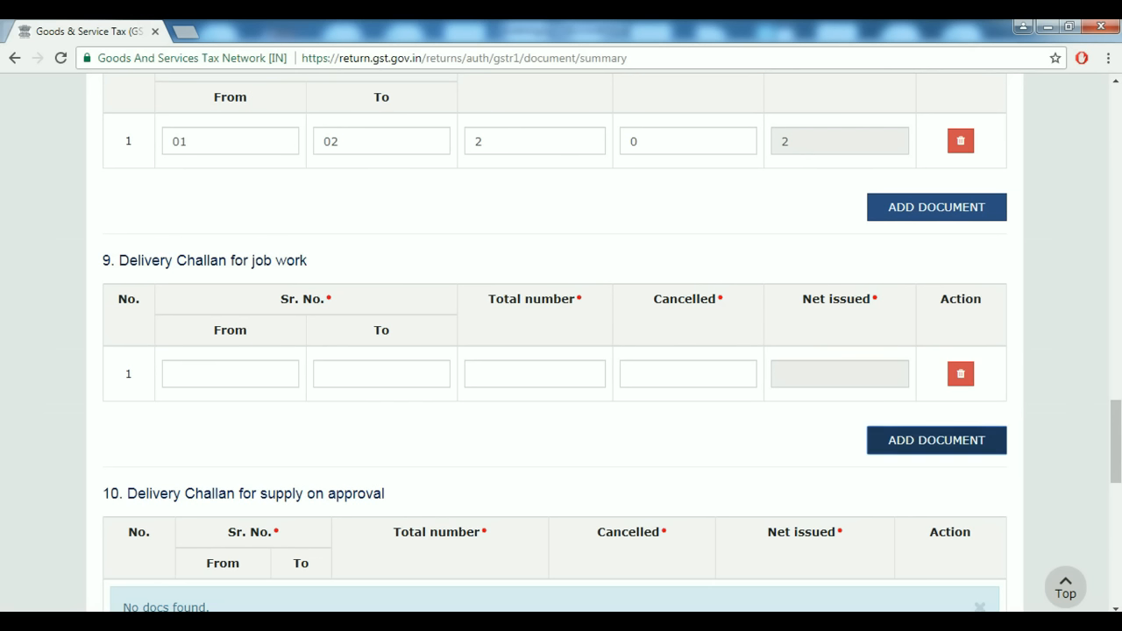
{"action": "left_click", "coordinate": [230, 374]}
{"action": "type", "text": "01"}
{"action": "key", "text": "Tab"}
{"action": "type", "text": "10"}
{"action": "key", "text": "Tab"}
{"action": "type", "text": "10"}
{"action": "key", "text": "Tab"}
{"action": "type", "text": "0"}
{"action": "key", "text": "Tab"}
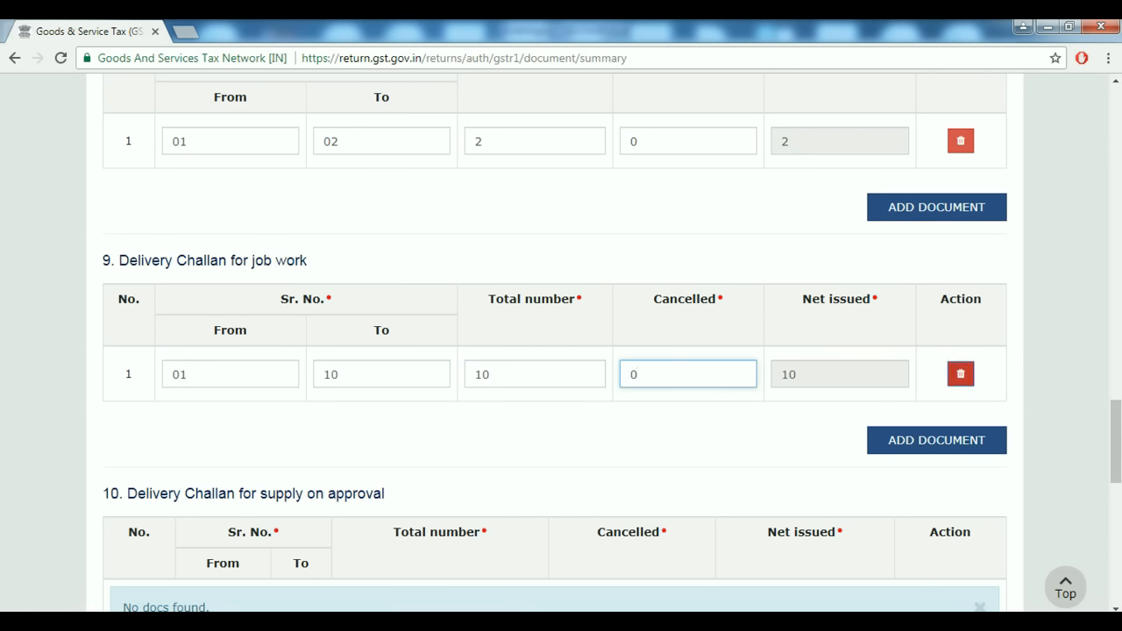
{"action": "key", "text": "Tab"}
Review the filled Documents Issued sections, then go BACK to the GSTR-1 summary tiles.
{"action": "scroll", "coordinate": [561, 351], "scroll_direction": "down", "scroll_amount": 4}
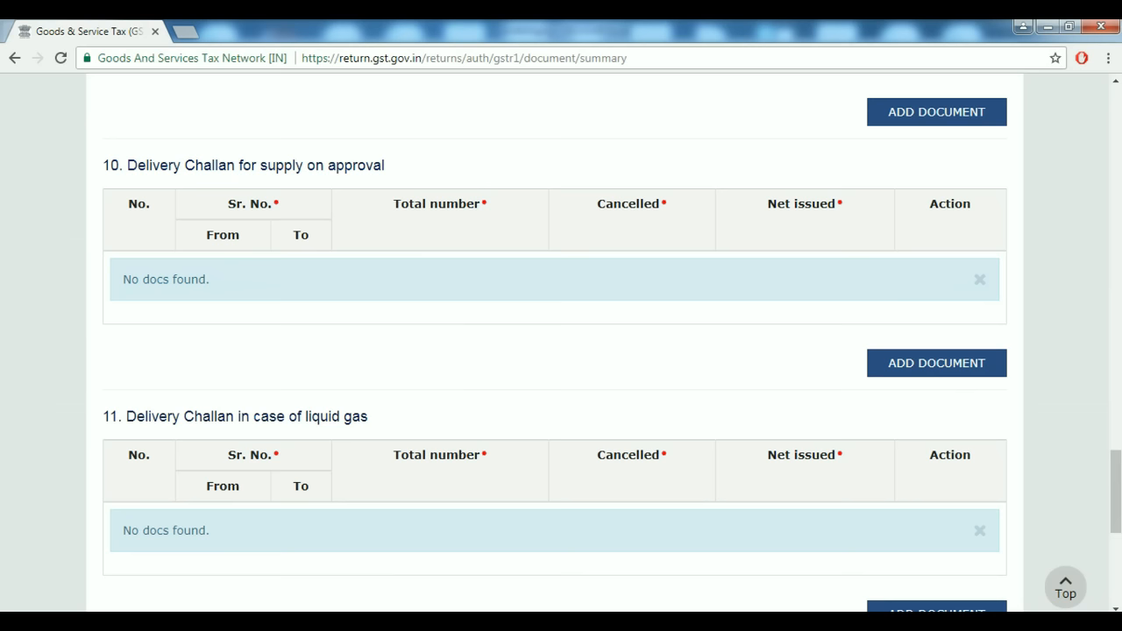
{"action": "scroll", "coordinate": [561, 351], "scroll_direction": "down", "scroll_amount": 5}
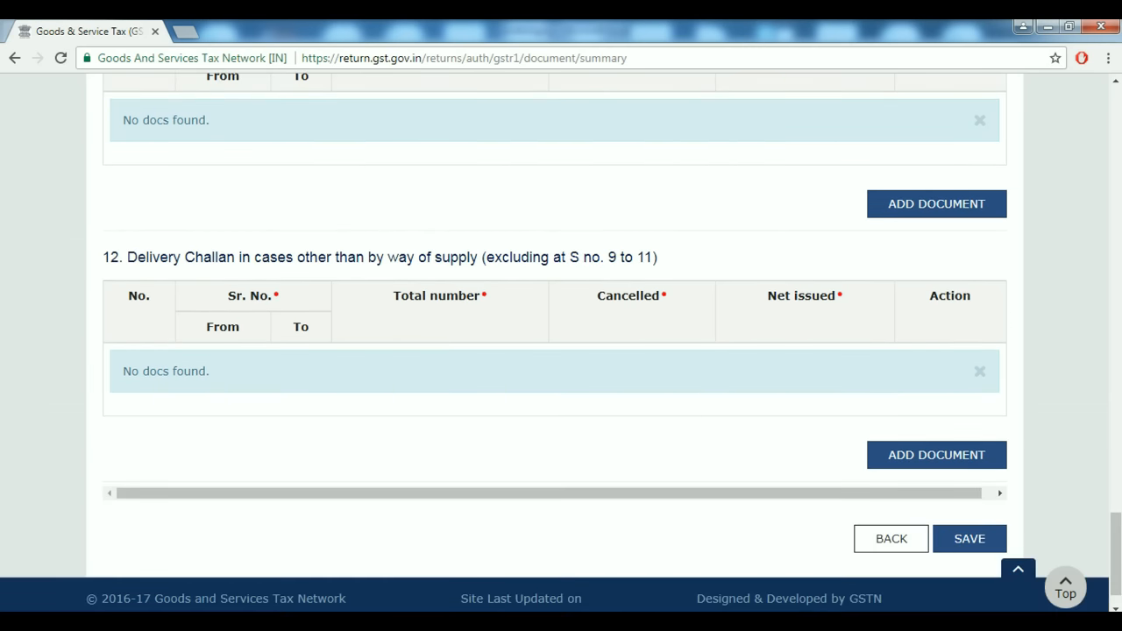
{"action": "scroll", "coordinate": [560, 350], "scroll_direction": "down", "scroll_amount": 1}
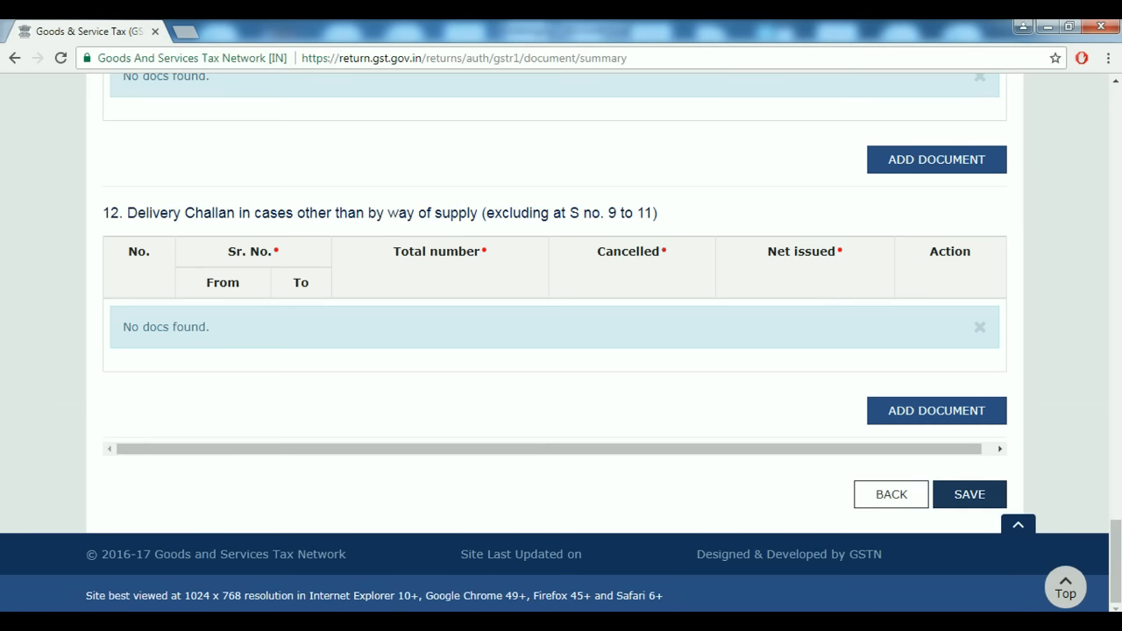
{"action": "scroll", "coordinate": [561, 351], "scroll_direction": "up", "scroll_amount": 15}
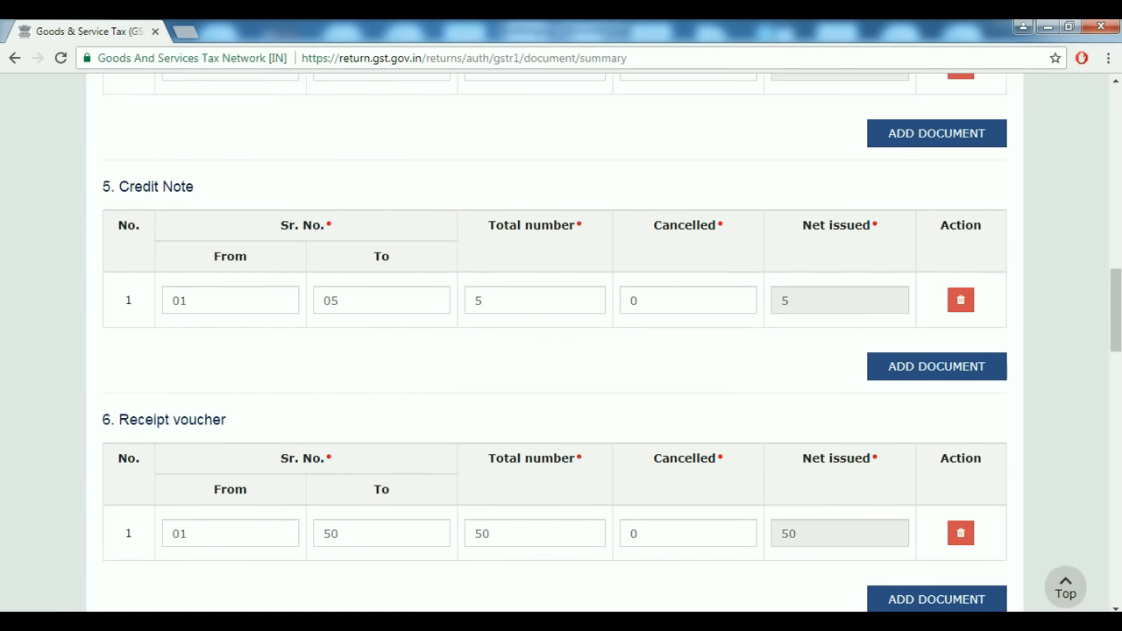
{"action": "scroll", "coordinate": [561, 351], "scroll_direction": "down", "scroll_amount": 10}
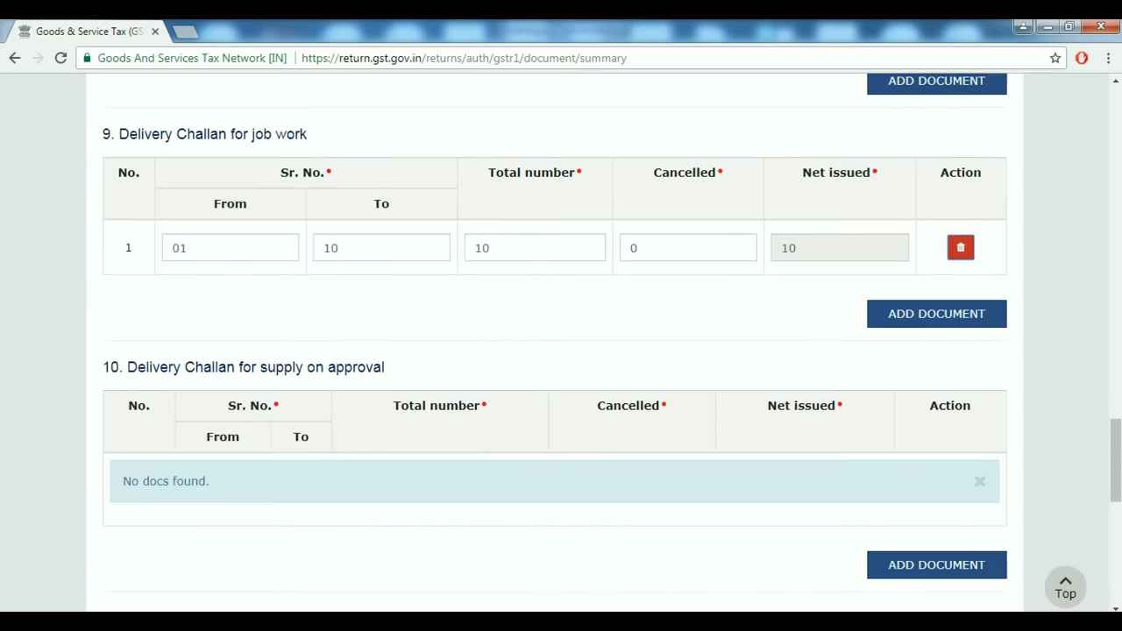
{"action": "scroll", "coordinate": [561, 351], "scroll_direction": "down", "scroll_amount": 10}
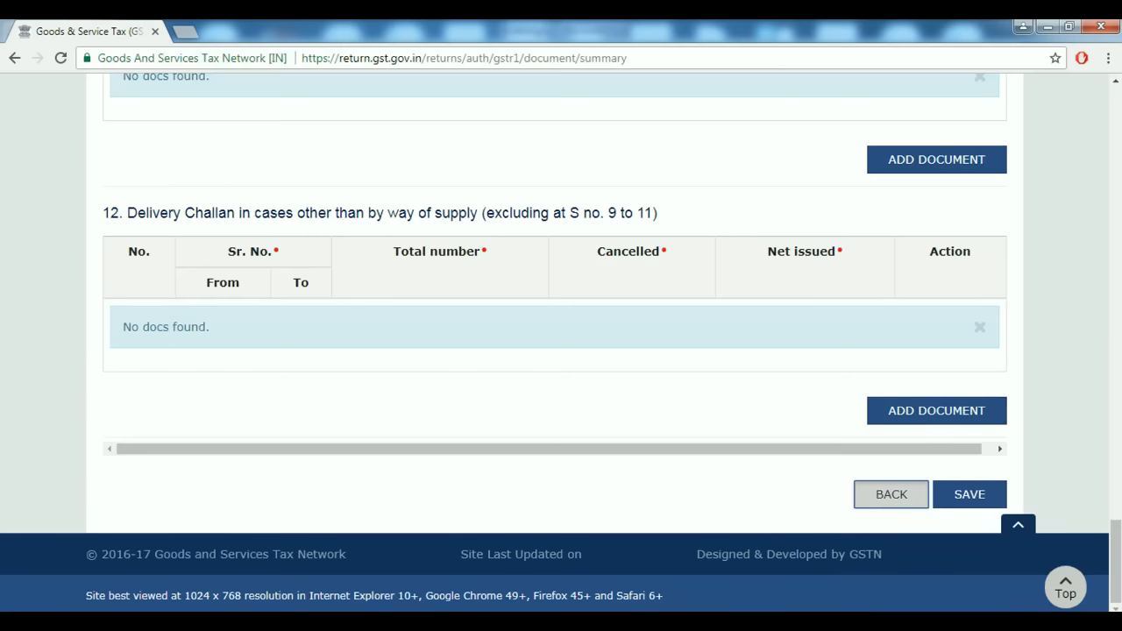
{"action": "left_click", "coordinate": [888, 494]}
{"action": "scroll", "coordinate": [561, 350], "scroll_direction": "down", "scroll_amount": 15}
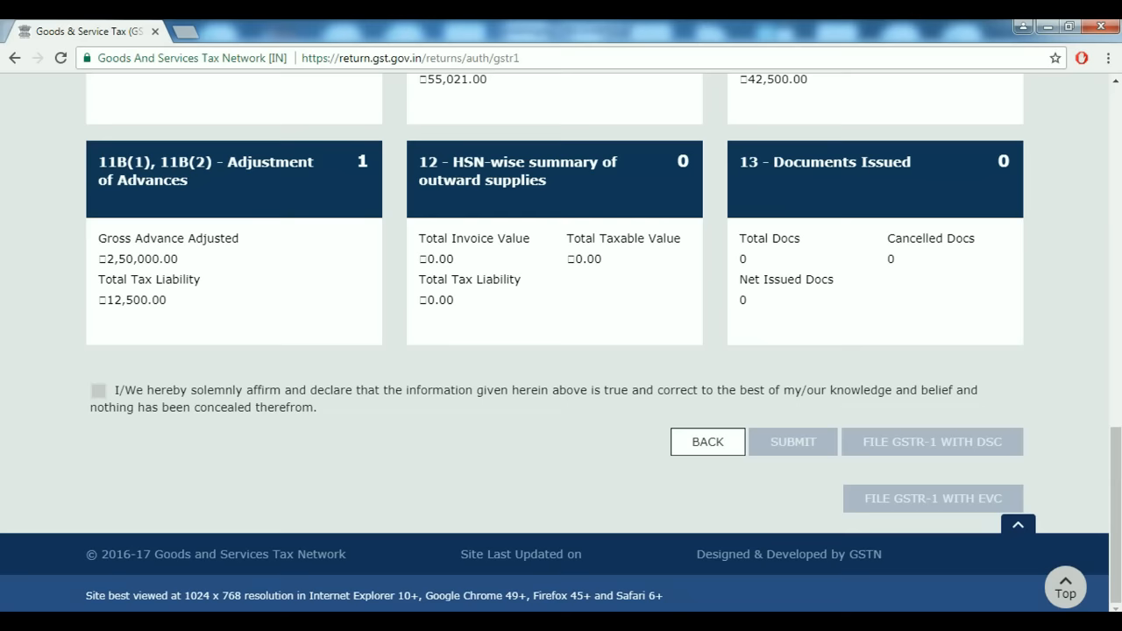
{"action": "scroll", "coordinate": [692, 294], "scroll_direction": "up", "scroll_amount": 2}
{"action": "scroll", "coordinate": [692, 293], "scroll_direction": "down", "scroll_amount": 2}
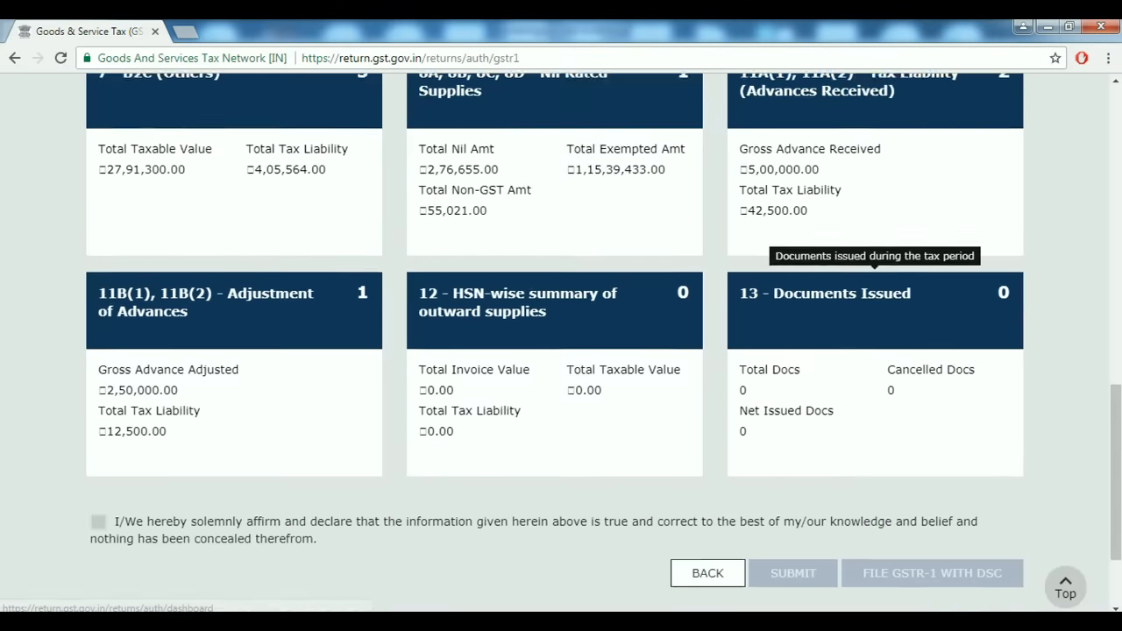
{"action": "scroll", "coordinate": [842, 281], "scroll_direction": "up", "scroll_amount": 8}
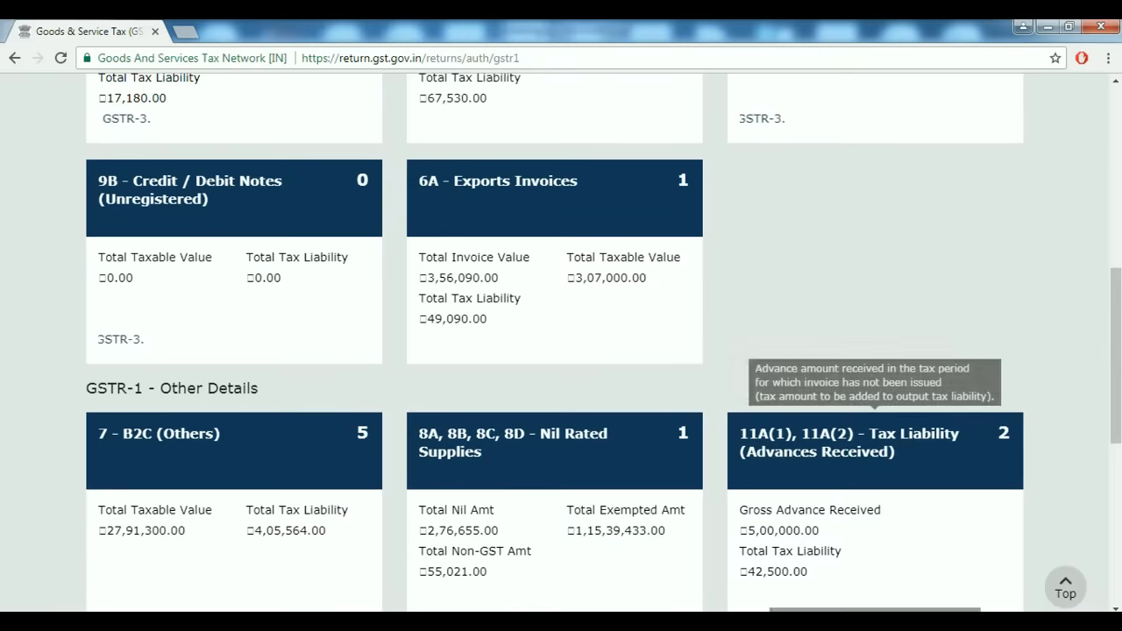
{"action": "scroll", "coordinate": [876, 246], "scroll_direction": "up", "scroll_amount": 1}
{"action": "scroll", "coordinate": [876, 245], "scroll_direction": "down", "scroll_amount": 6}
{"action": "scroll", "coordinate": [561, 342], "scroll_direction": "down", "scroll_amount": 3}
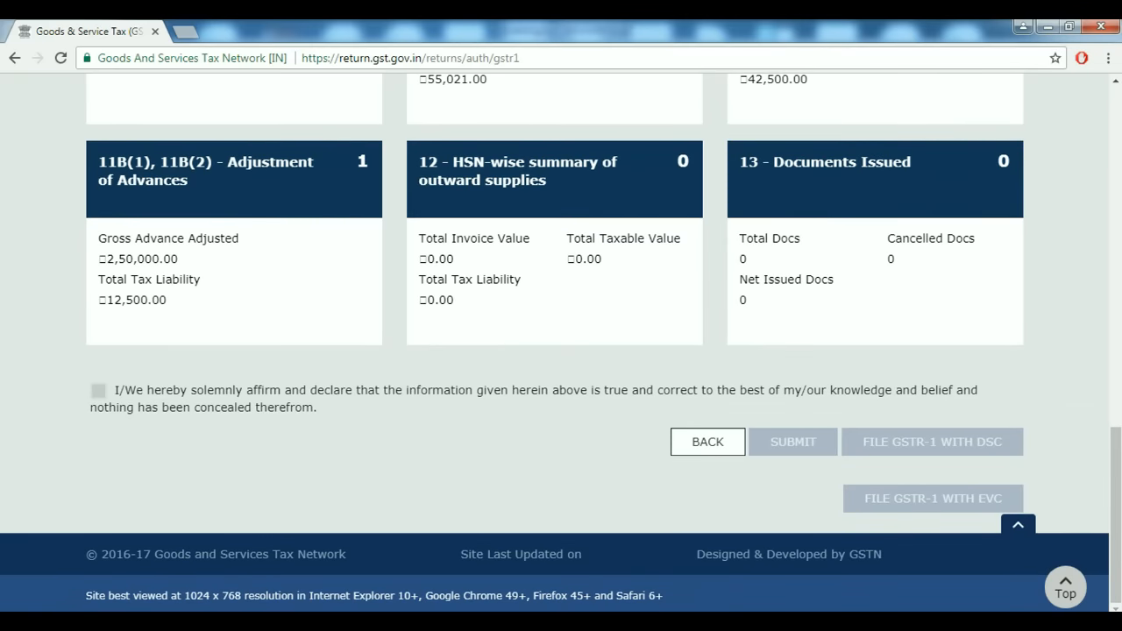
{"action": "scroll", "coordinate": [561, 342], "scroll_direction": "up", "scroll_amount": 1}
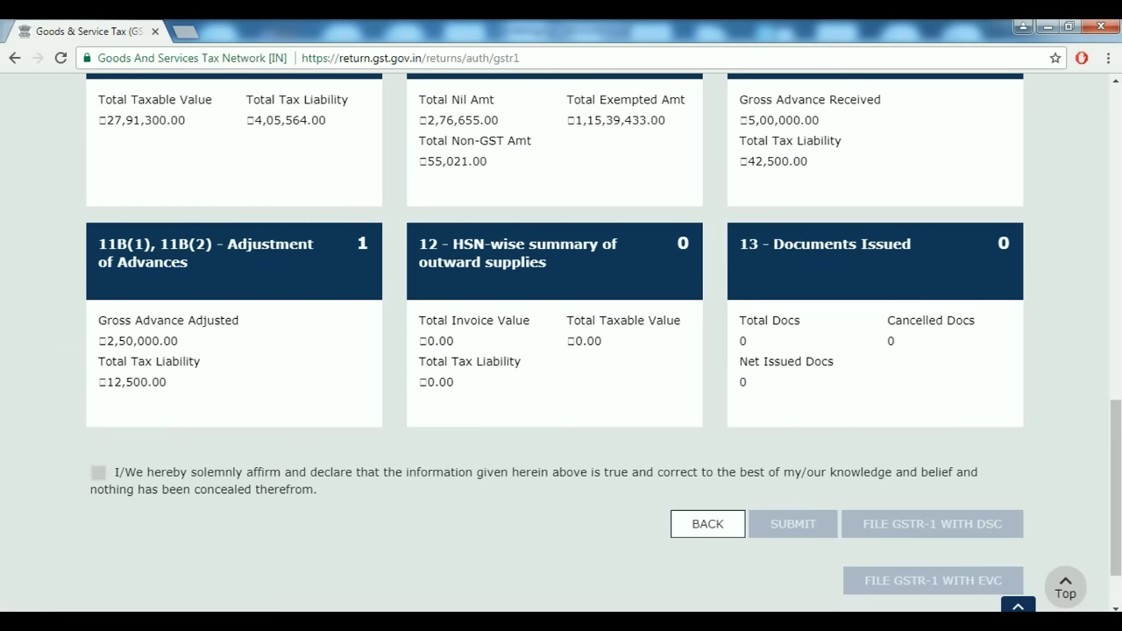
{"action": "scroll", "coordinate": [561, 342], "scroll_direction": "down", "scroll_amount": 1}
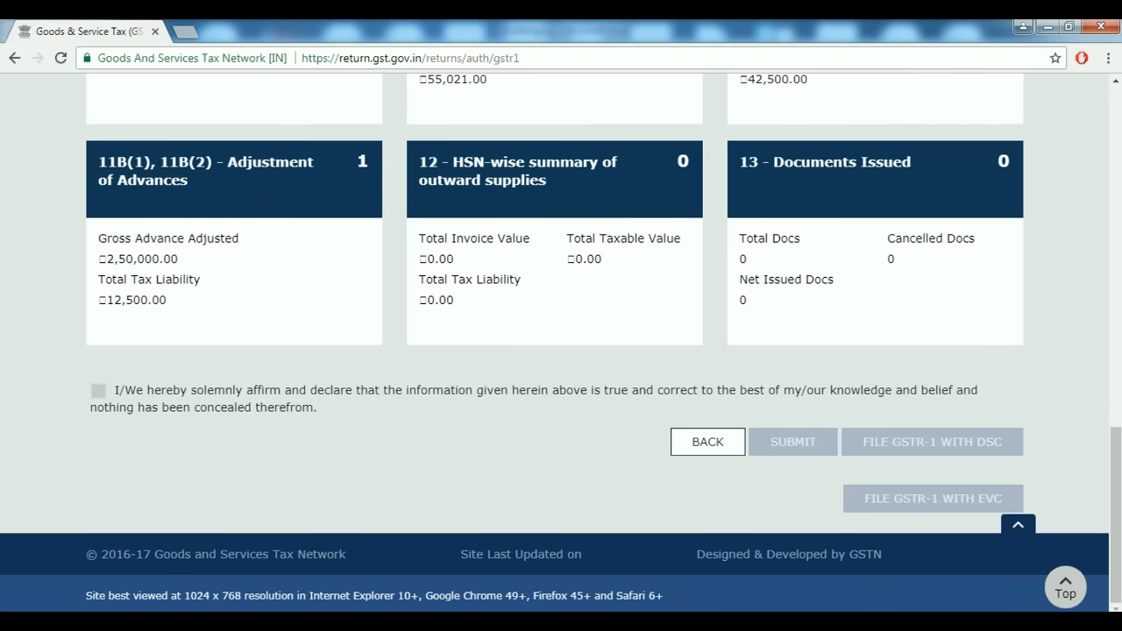
{"action": "scroll", "coordinate": [875, 434], "scroll_direction": "up", "scroll_amount": 4}
{"action": "scroll", "coordinate": [875, 434], "scroll_direction": "down", "scroll_amount": 3}
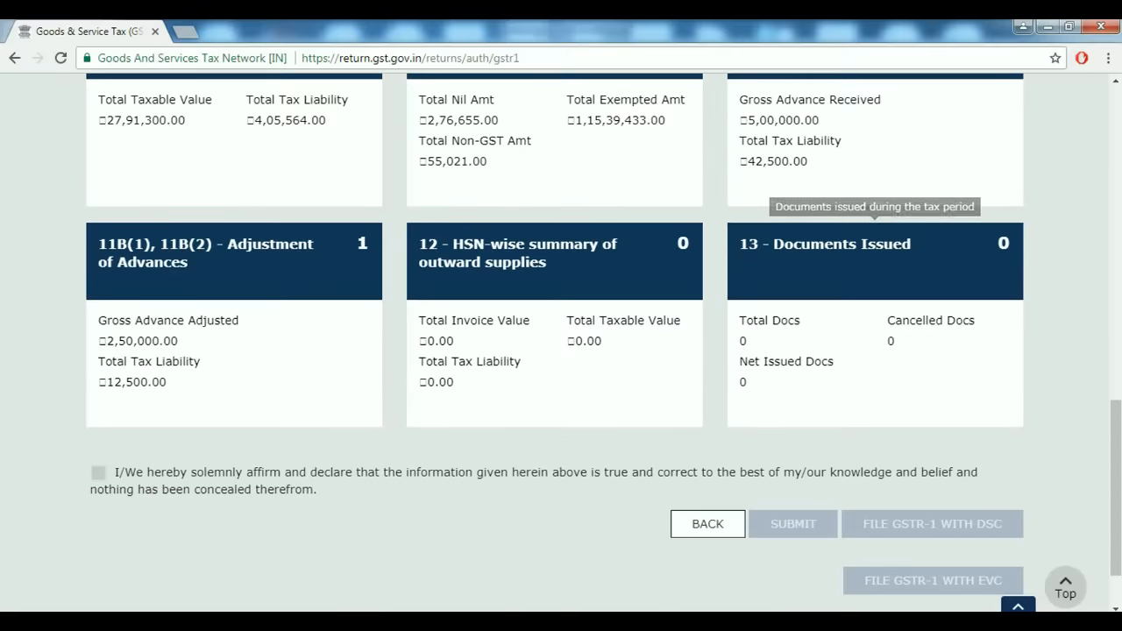
{"action": "scroll", "coordinate": [875, 434], "scroll_direction": "up", "scroll_amount": 2}
{"action": "scroll", "coordinate": [828, 478], "scroll_direction": "up", "scroll_amount": 8}
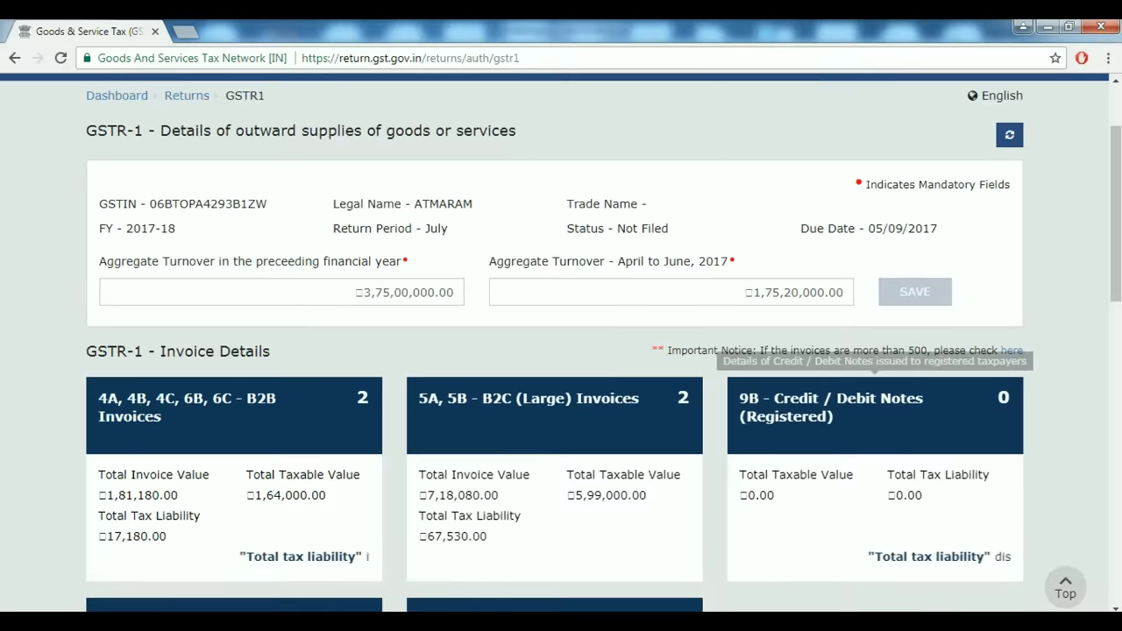
{"action": "scroll", "coordinate": [828, 477], "scroll_direction": "down", "scroll_amount": 8}
{"action": "scroll", "coordinate": [828, 477], "scroll_direction": "down", "scroll_amount": 3}
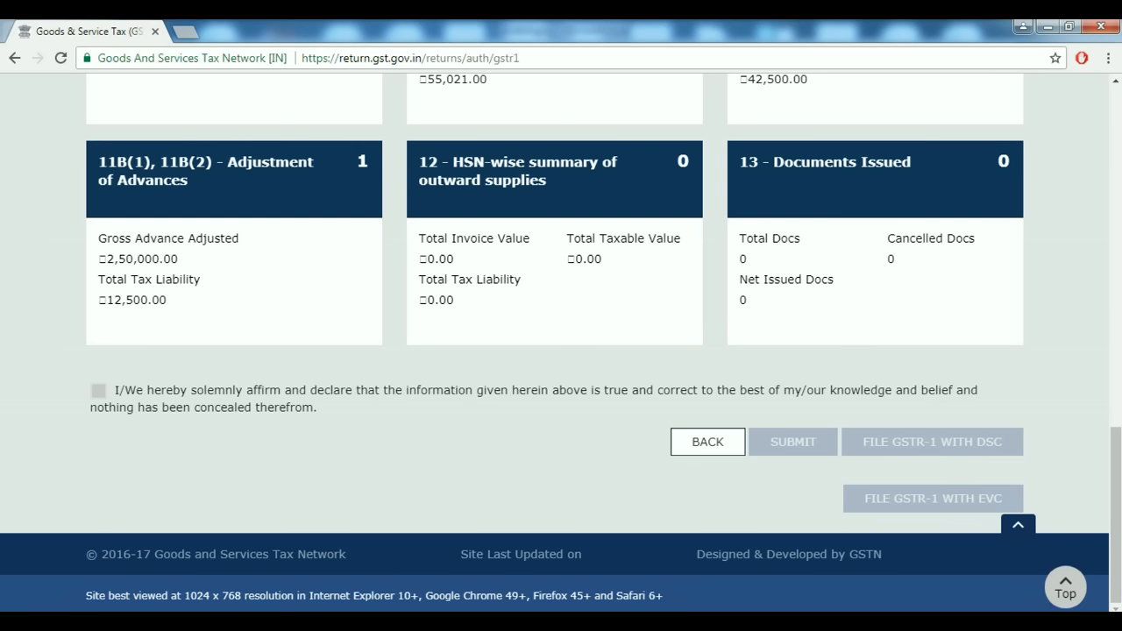